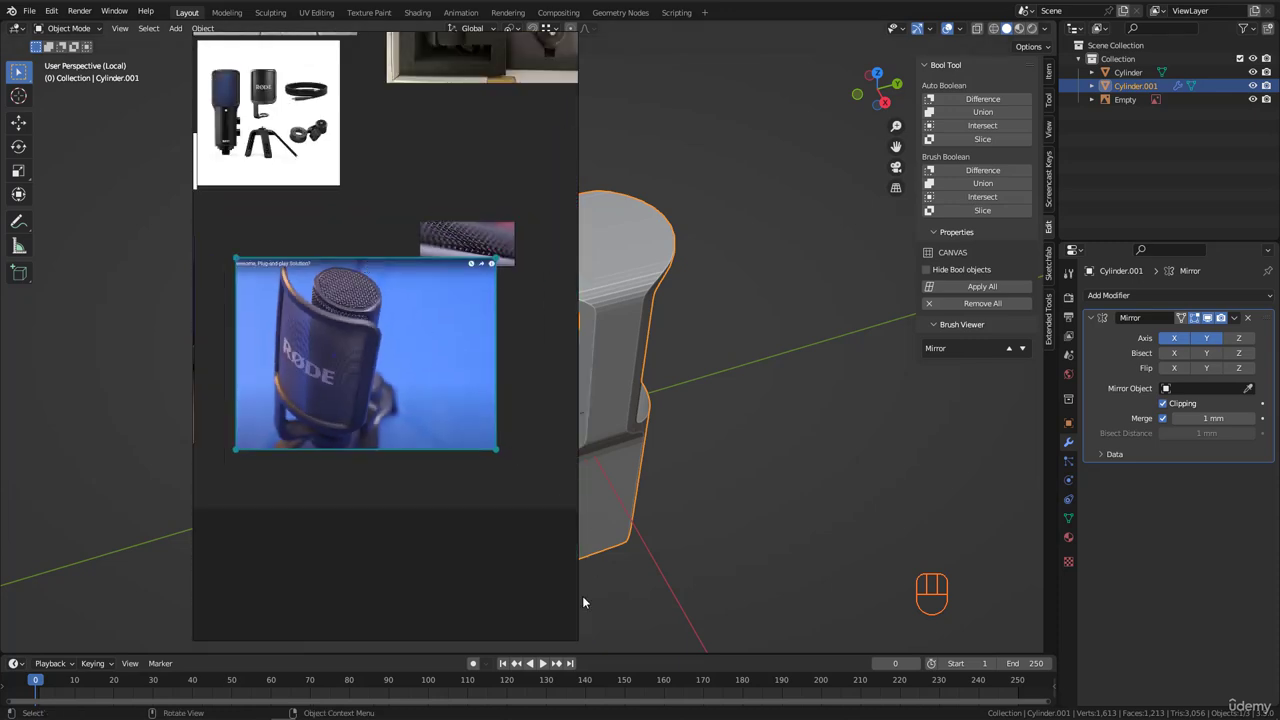
- Shrink the reference image board, move it beside the model, and frame the photo of the microphone's mesh top
{"action": "left_click_drag", "start_coordinate": [577, 637], "coordinate": [427, 276]}
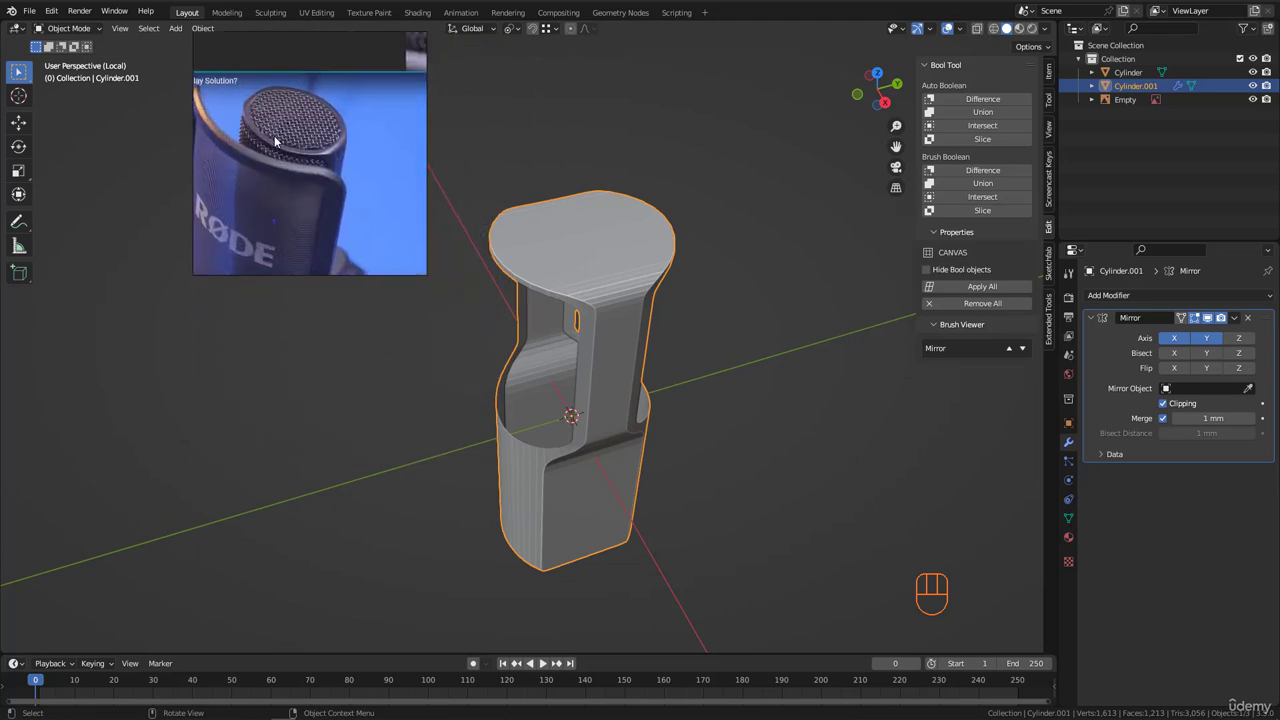
{"action": "left_click_drag", "start_coordinate": [302, 114], "coordinate": [228, 226]}
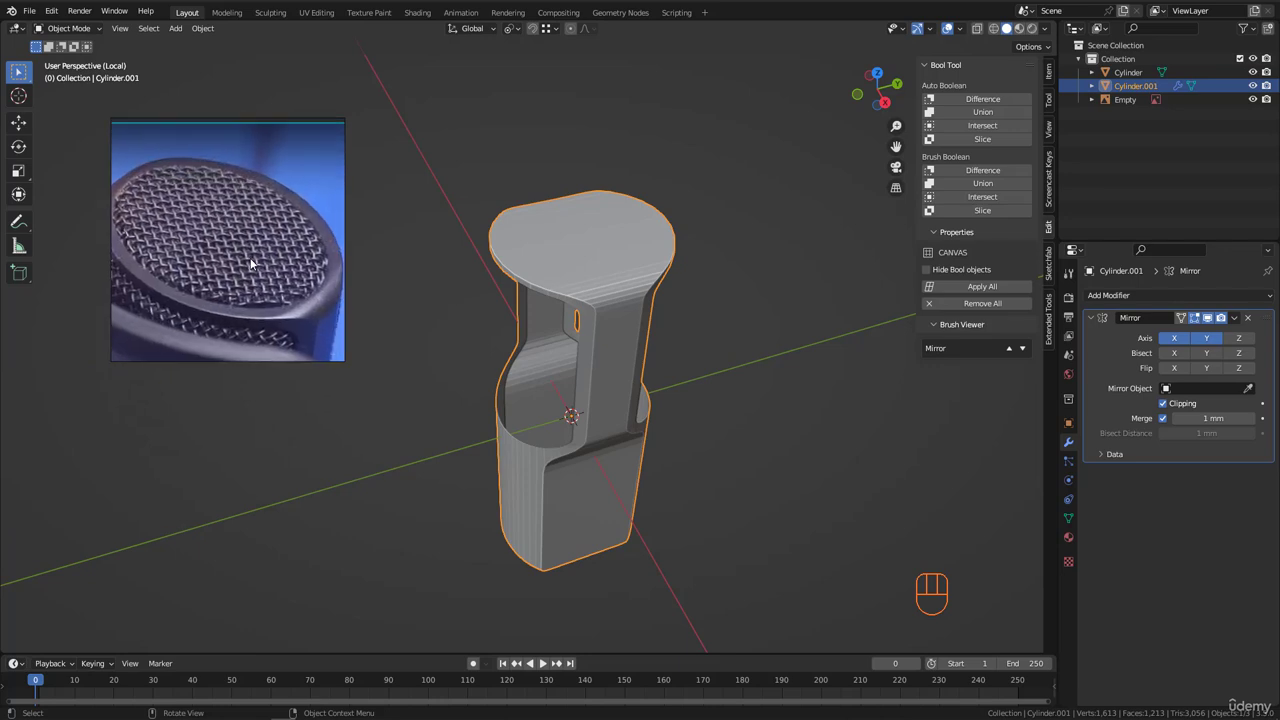
{"action": "middle_click_drag", "start_coordinate": [578, 310], "coordinate": [565, 287]}
- Apply the Mirror modifier to the microphone body and open the full mesh for editing
{"action": "key", "text": "Tab"}
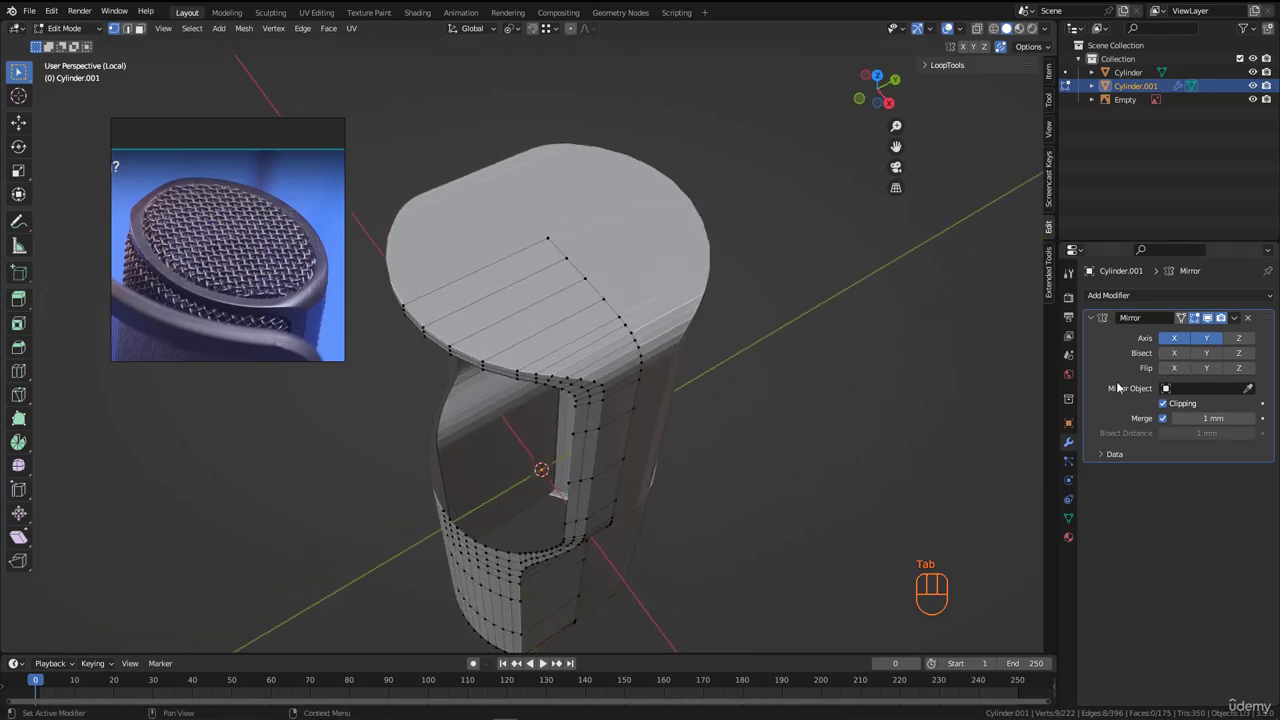
{"action": "key", "text": "Tab"}
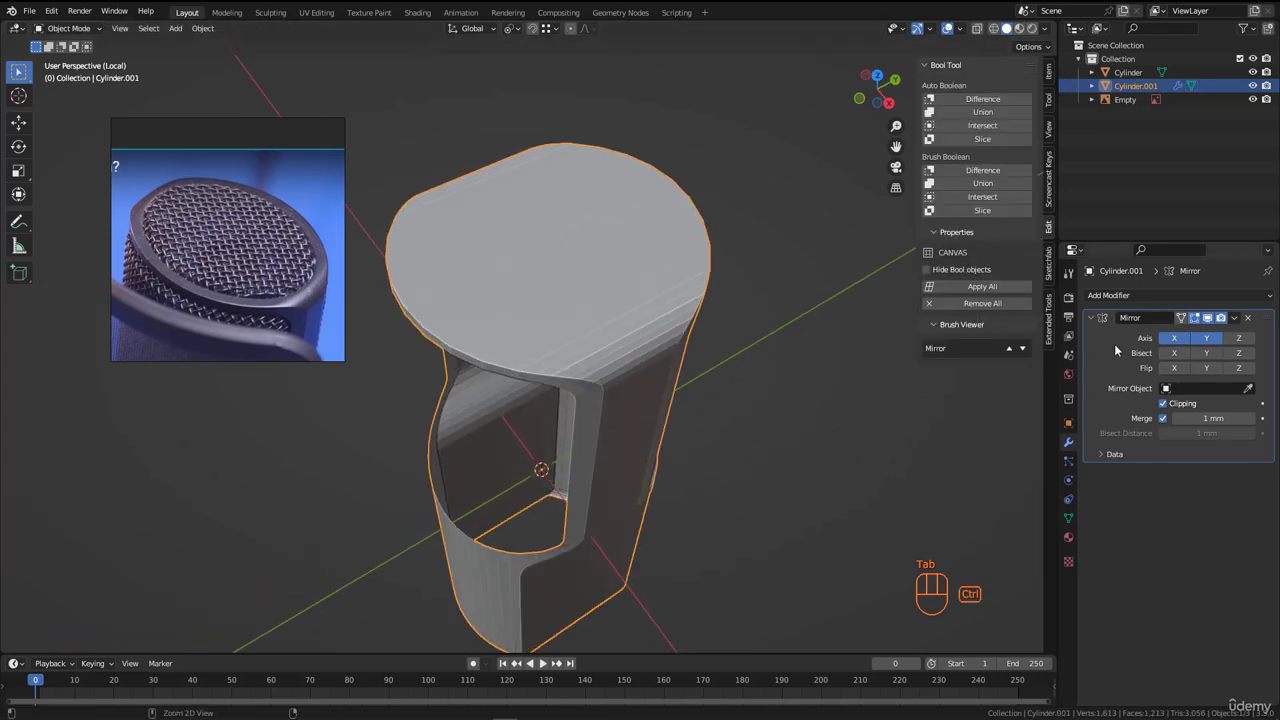
{"action": "key", "text": "ctrl+a"}
{"action": "key", "text": "Tab"}
{"action": "middle_click_drag", "start_coordinate": [558, 265], "coordinate": [609, 301]}
{"action": "scroll", "coordinate": [658, 301], "scroll_direction": "up", "scroll_amount": 4}
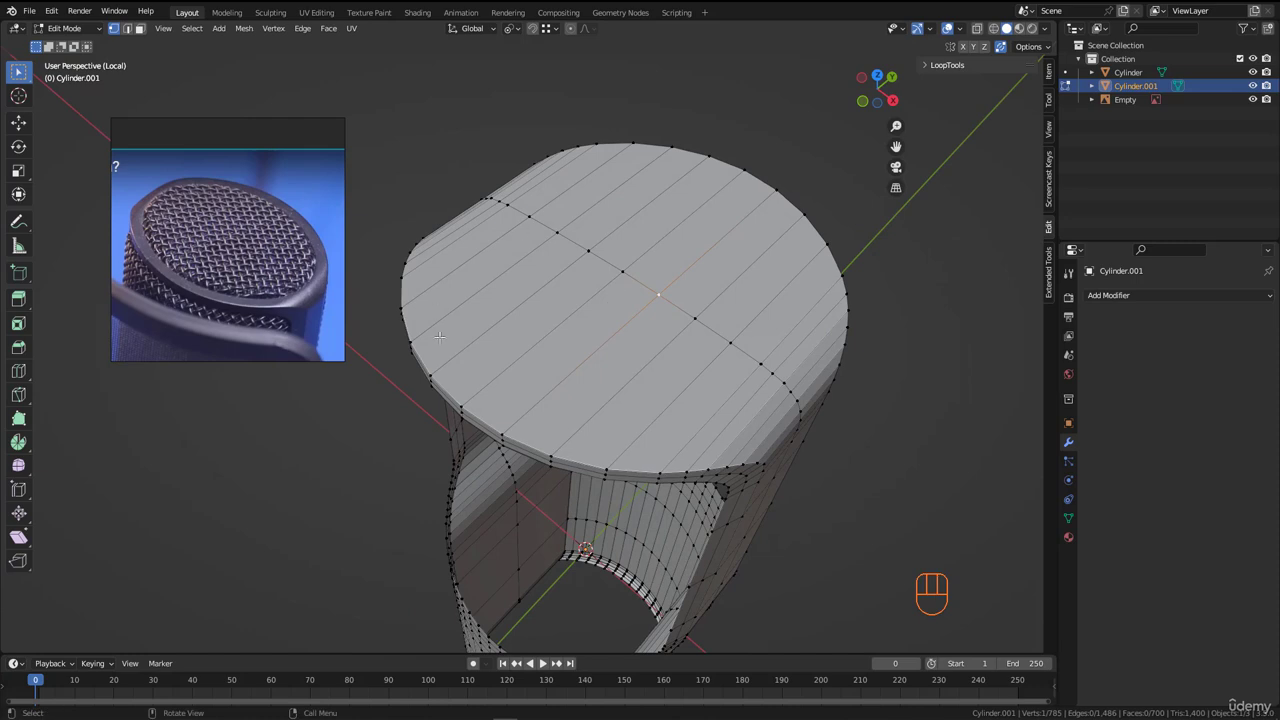
{"action": "middle_click_drag", "start_coordinate": [720, 304], "coordinate": [549, 365]}
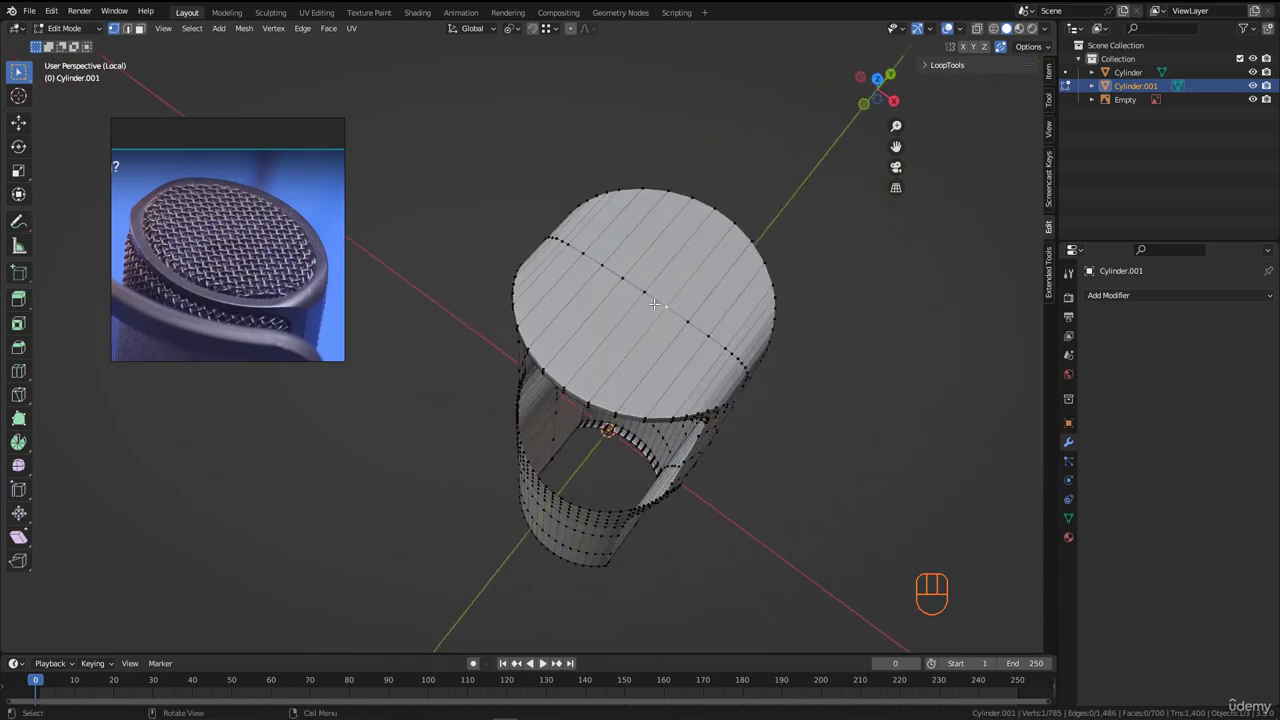
{"action": "scroll", "coordinate": [646, 309], "scroll_direction": "up", "scroll_amount": 2}
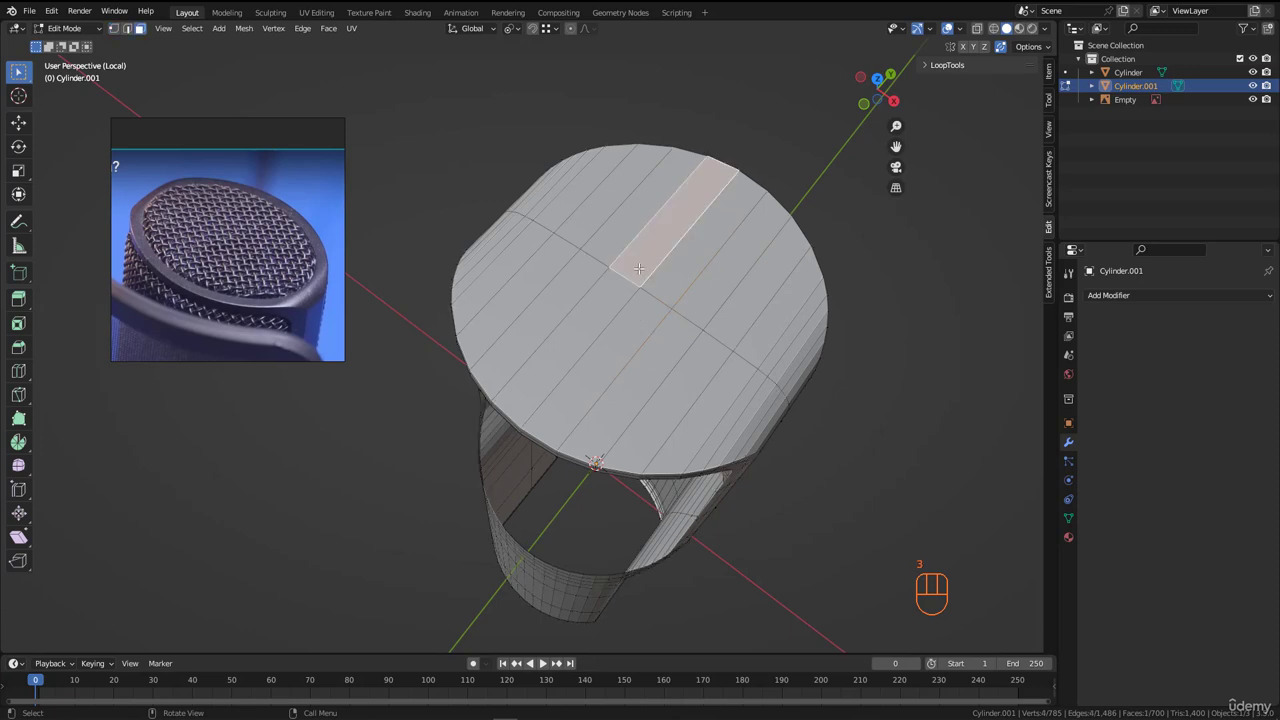
- Add two vertical edge loops through one half of the body's narrow flat side
{"action": "left_click", "coordinate": [642, 296], "text": "shift"}
{"action": "middle_click_drag", "start_coordinate": [612, 320], "coordinate": [600, 345]}
{"action": "scroll", "coordinate": [636, 352], "scroll_direction": "up", "scroll_amount": 4}
{"action": "scroll", "coordinate": [612, 281], "scroll_direction": "up", "scroll_amount": 2}
{"action": "scroll", "coordinate": [625, 360], "scroll_direction": "down", "scroll_amount": 3}
{"action": "scroll", "coordinate": [600, 345], "scroll_direction": "up", "scroll_amount": 1}
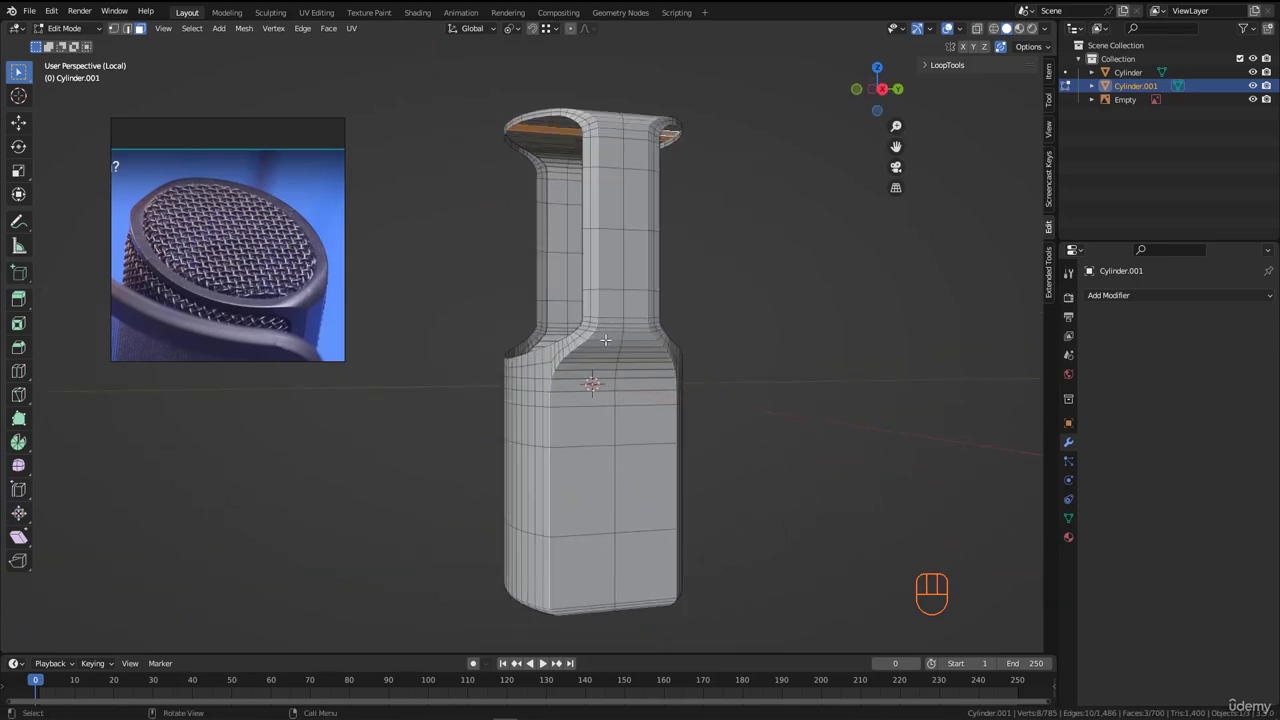
{"action": "left_click", "coordinate": [594, 338]}
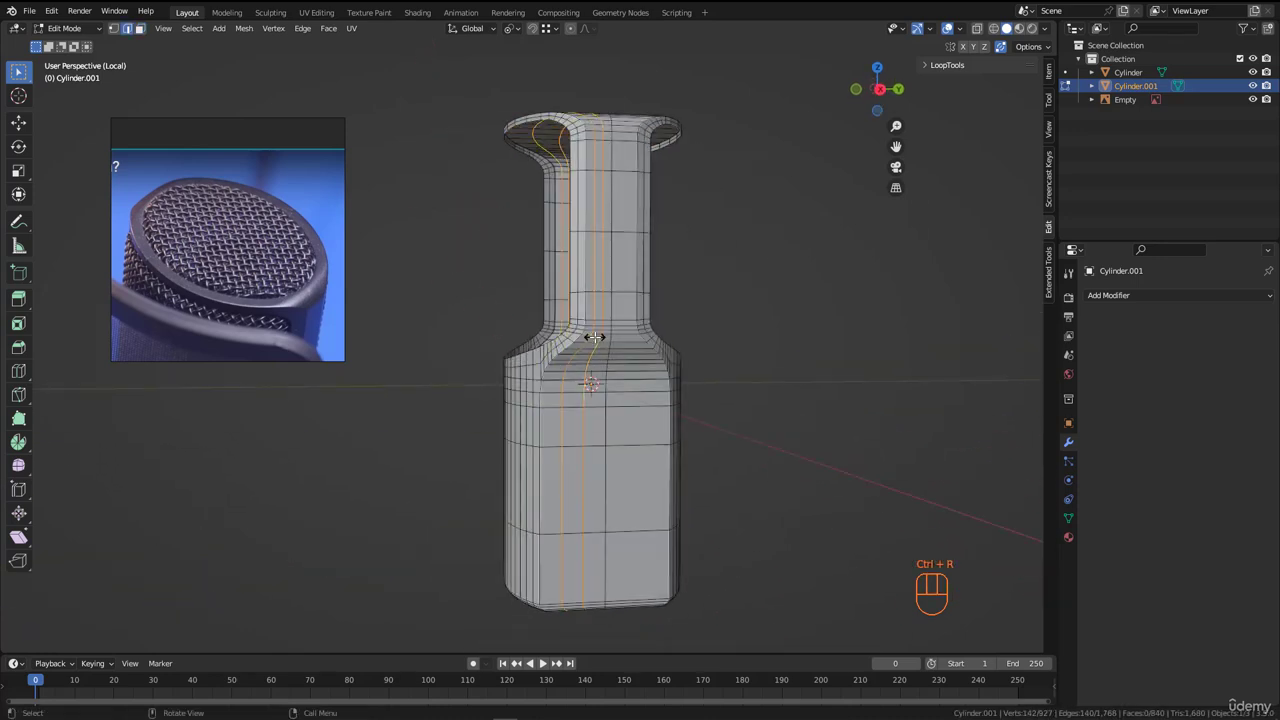
{"action": "right_click", "coordinate": [594, 338]}
- Examine the body's side profile against the front reference image and the close-up photo of the microphone's base
{"action": "scroll", "coordinate": [178, 238], "scroll_direction": "down", "scroll_amount": 6}
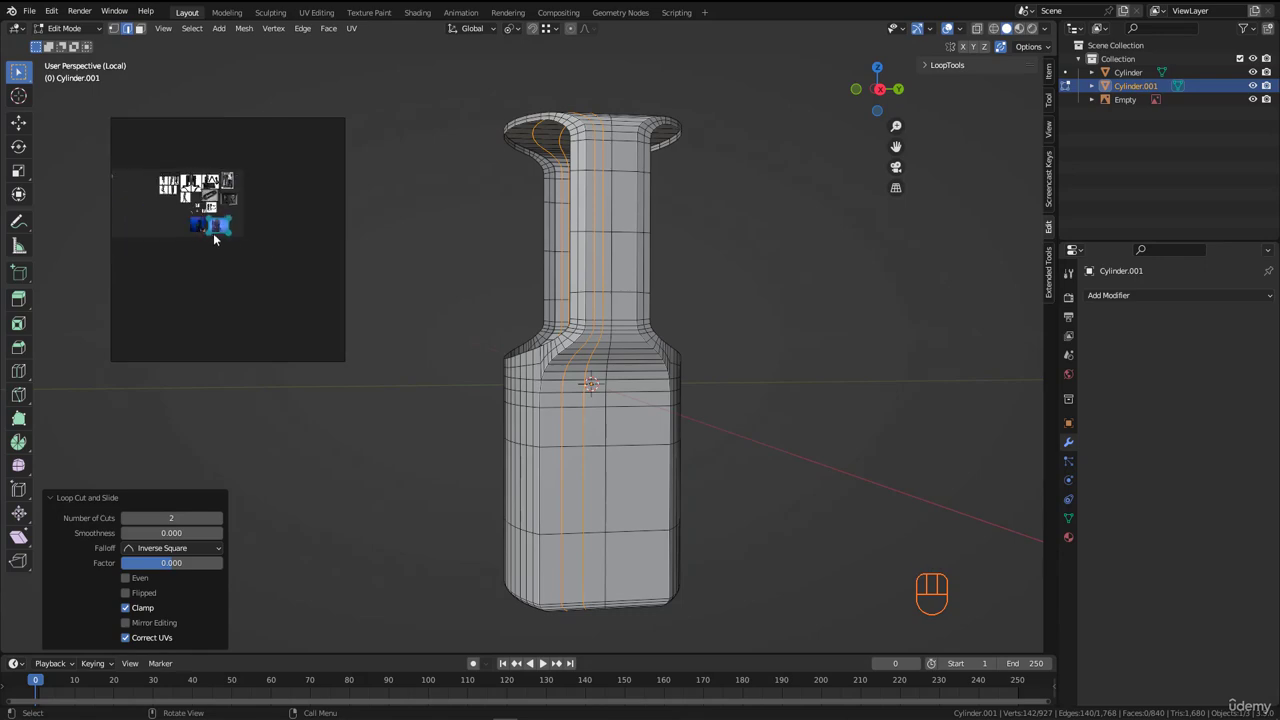
{"action": "scroll", "coordinate": [211, 229], "scroll_direction": "up", "scroll_amount": 3}
{"action": "key", "text": "KP_1"}
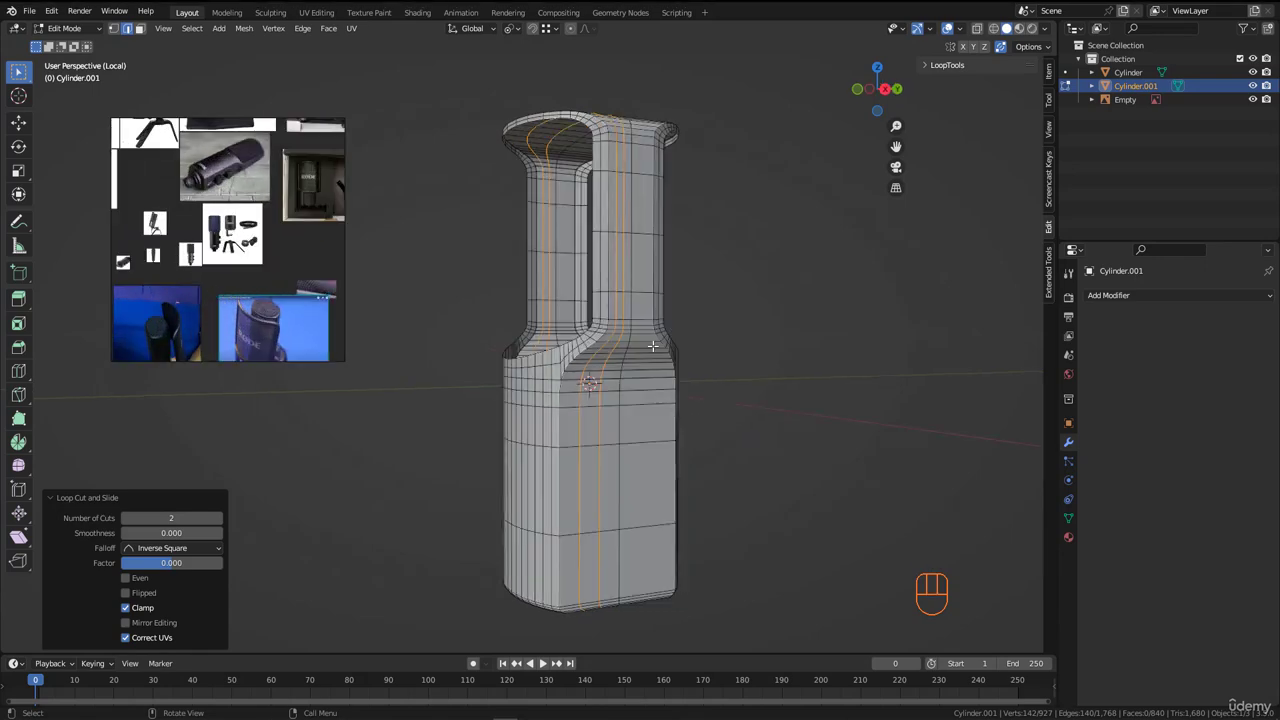
{"action": "key", "text": "KP_Divide"}
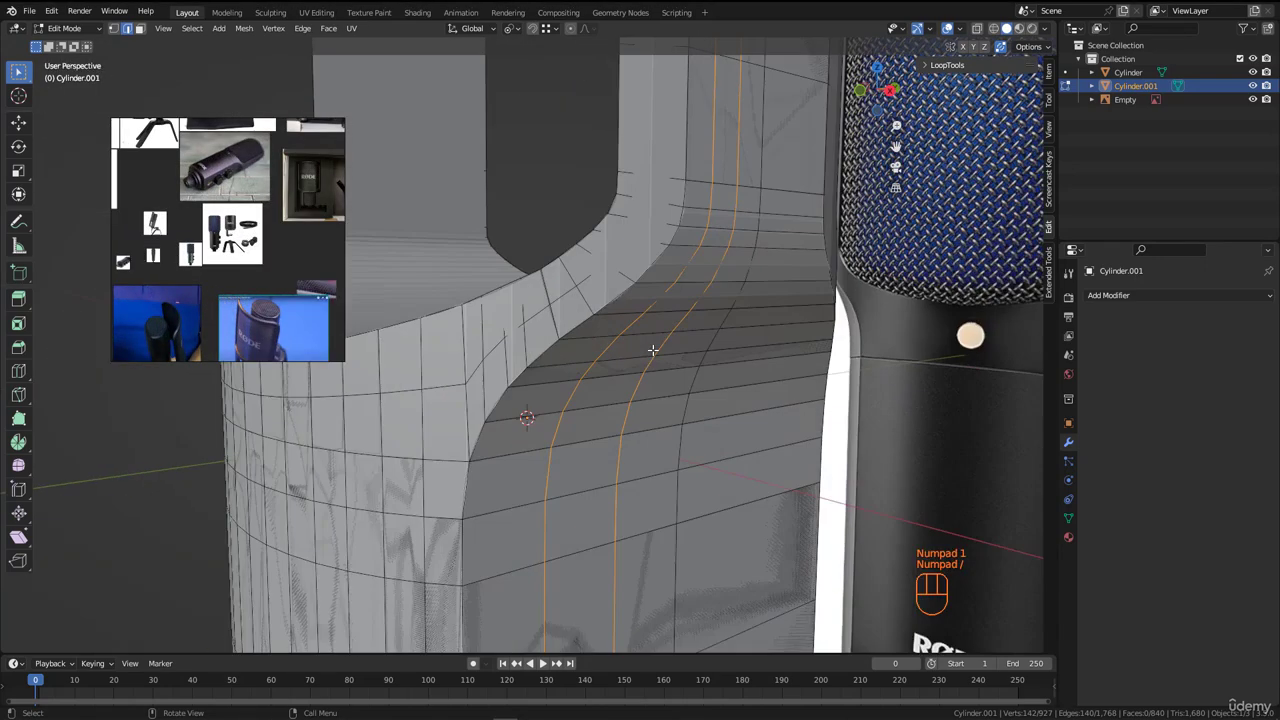
{"action": "key", "text": "KP_1"}
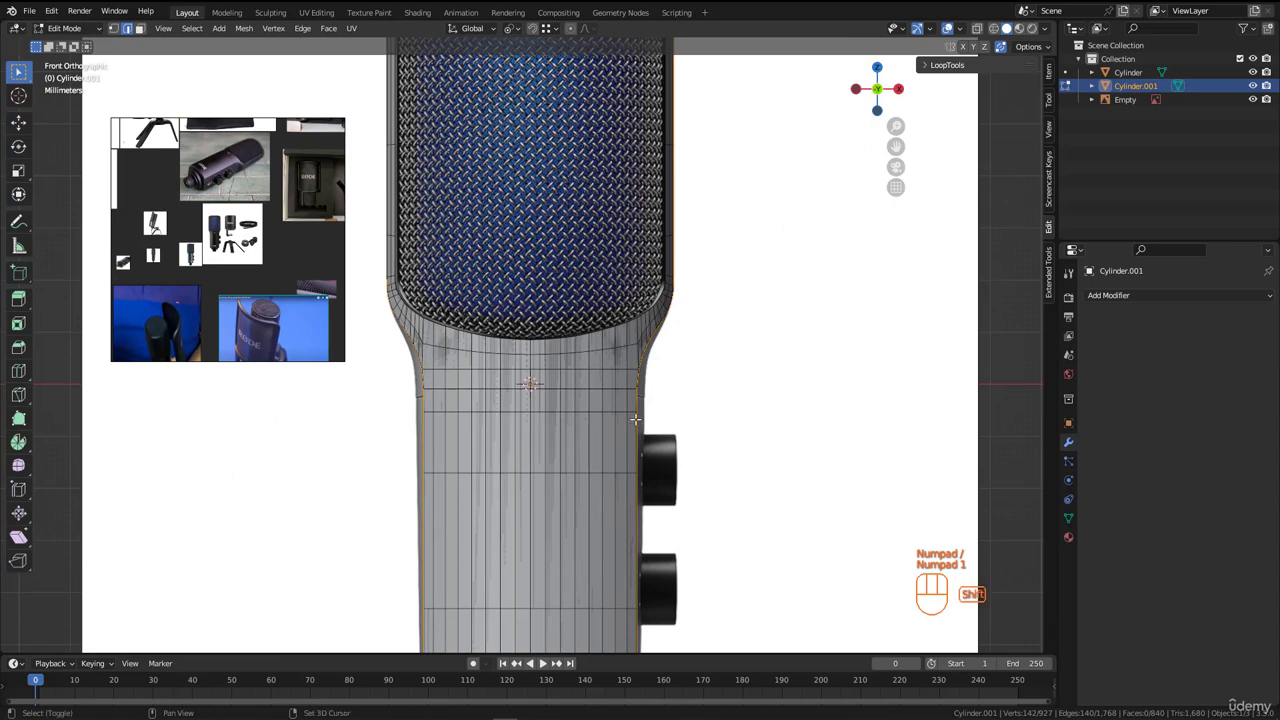
{"action": "scroll", "coordinate": [635, 420], "scroll_direction": "up", "scroll_amount": 5}
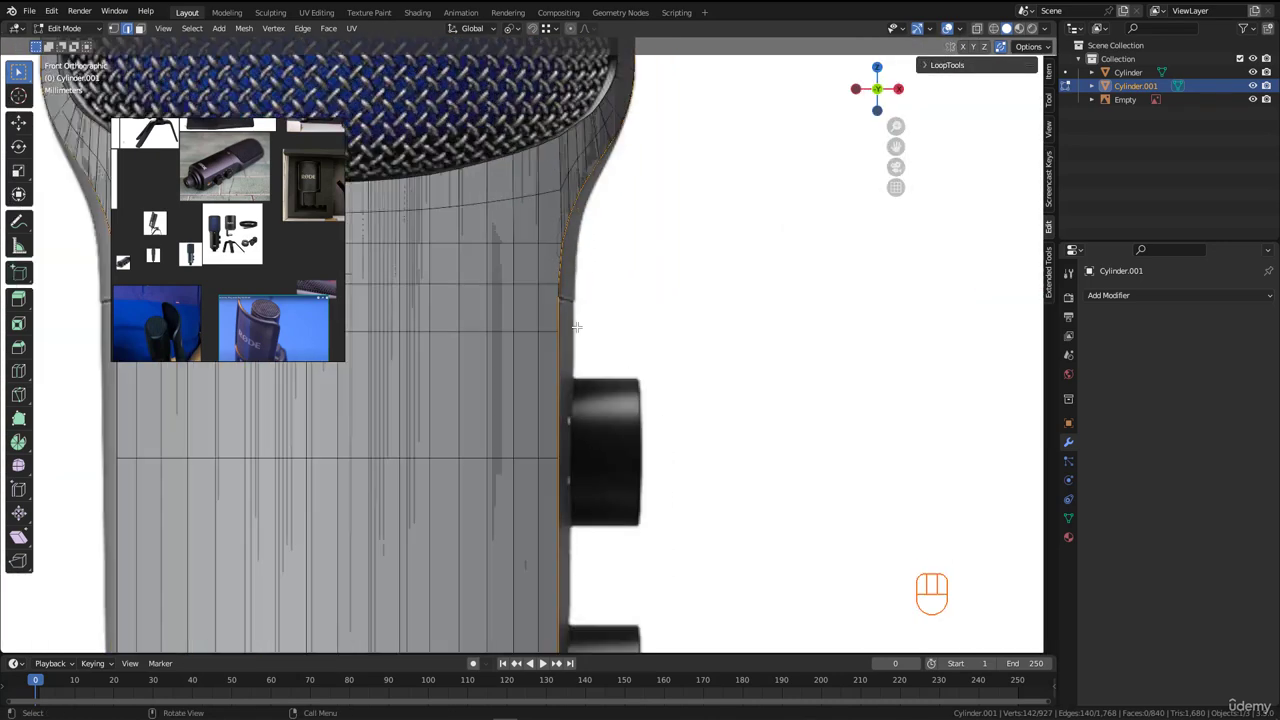
{"action": "scroll", "coordinate": [577, 326], "scroll_direction": "up", "scroll_amount": 1}
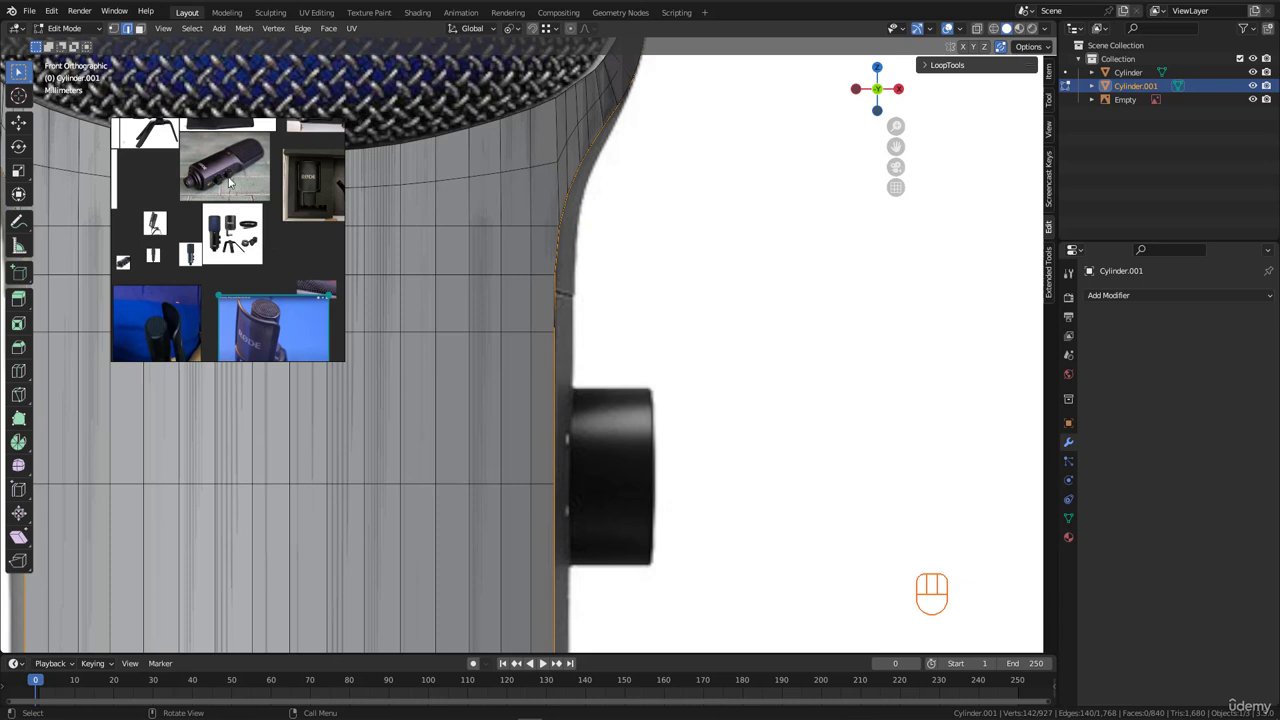
{"action": "scroll", "coordinate": [229, 182], "scroll_direction": "up", "scroll_amount": 6}
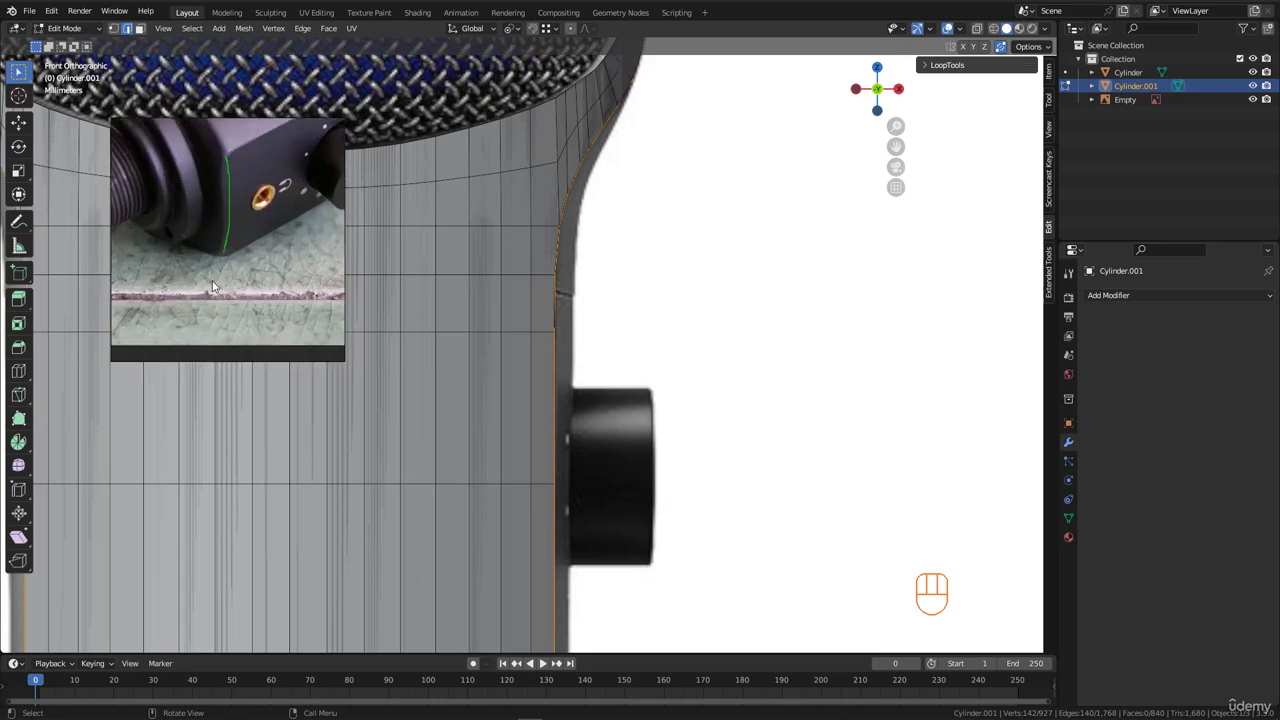
{"action": "scroll", "coordinate": [579, 271], "scroll_direction": "down", "scroll_amount": 3}
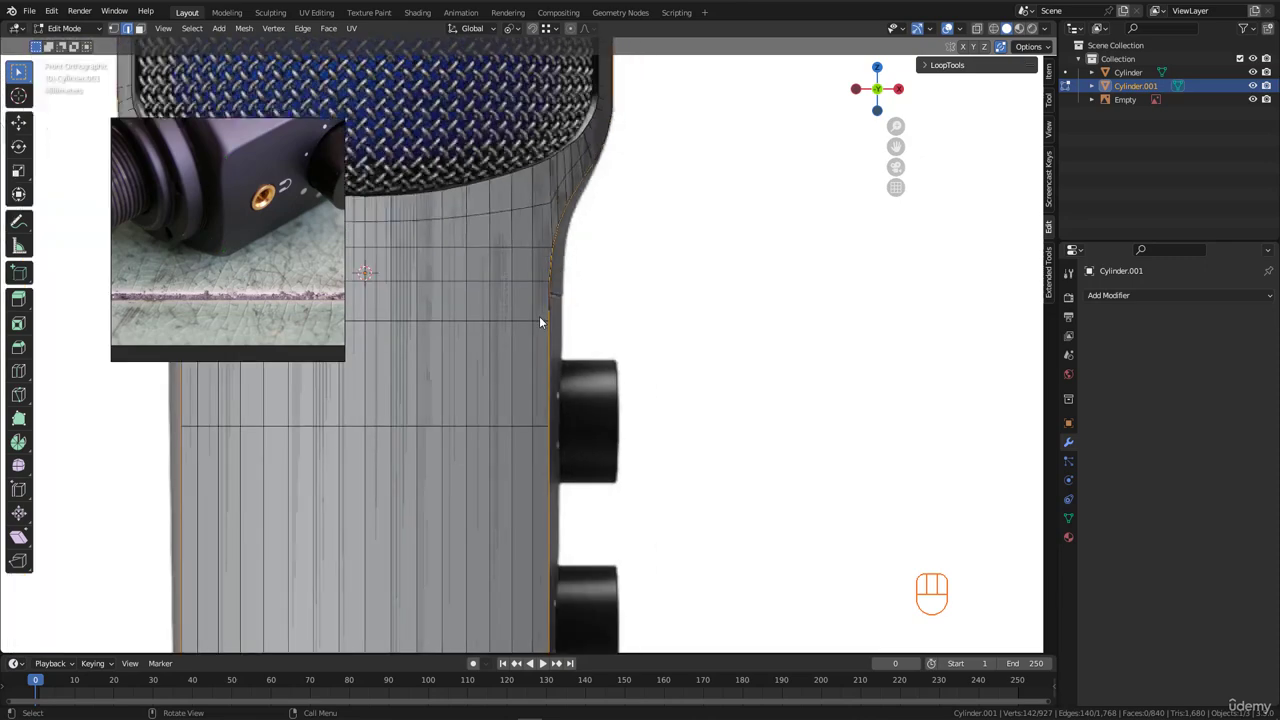
- Undo the edits back to before the Mirror modifier was applied
{"action": "middle_click_drag", "start_coordinate": [539, 316], "coordinate": [554, 356]}
{"action": "scroll", "coordinate": [525, 259], "scroll_direction": "down", "scroll_amount": 4}
{"action": "key", "text": "ctrl+z"}
{"action": "key", "text": "ctrl+z"}
{"action": "key", "text": "ctrl+z"}
{"action": "key", "text": "ctrl+z"}
{"action": "key", "text": "ctrl+z"}
{"action": "key", "text": "ctrl+z"}
{"action": "key", "text": "ctrl+z"}
{"action": "key", "text": "ctrl+z"}
{"action": "key", "text": "ctrl+z"}
{"action": "key", "text": "ctrl+z"}
{"action": "key", "text": "ctrl+z"}
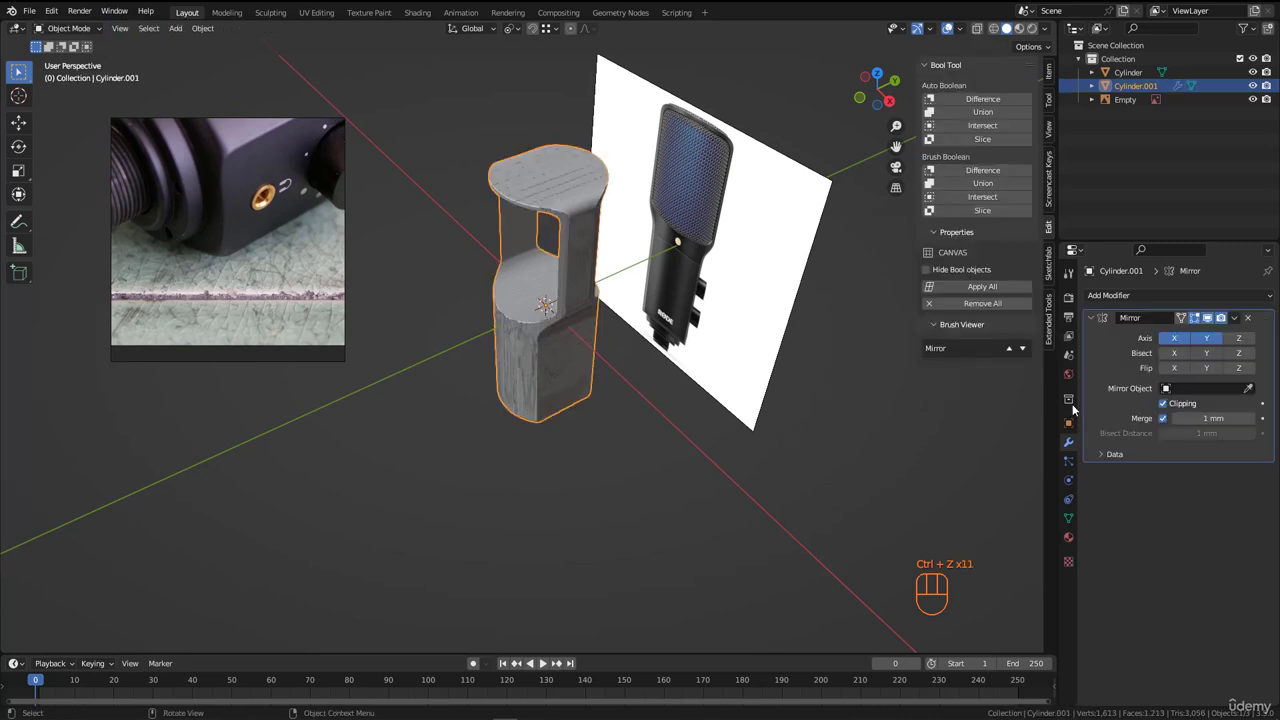
- Isolate the microphone body together with the front reference image in local view
{"action": "scroll", "coordinate": [582, 223], "scroll_direction": "up", "scroll_amount": 3}
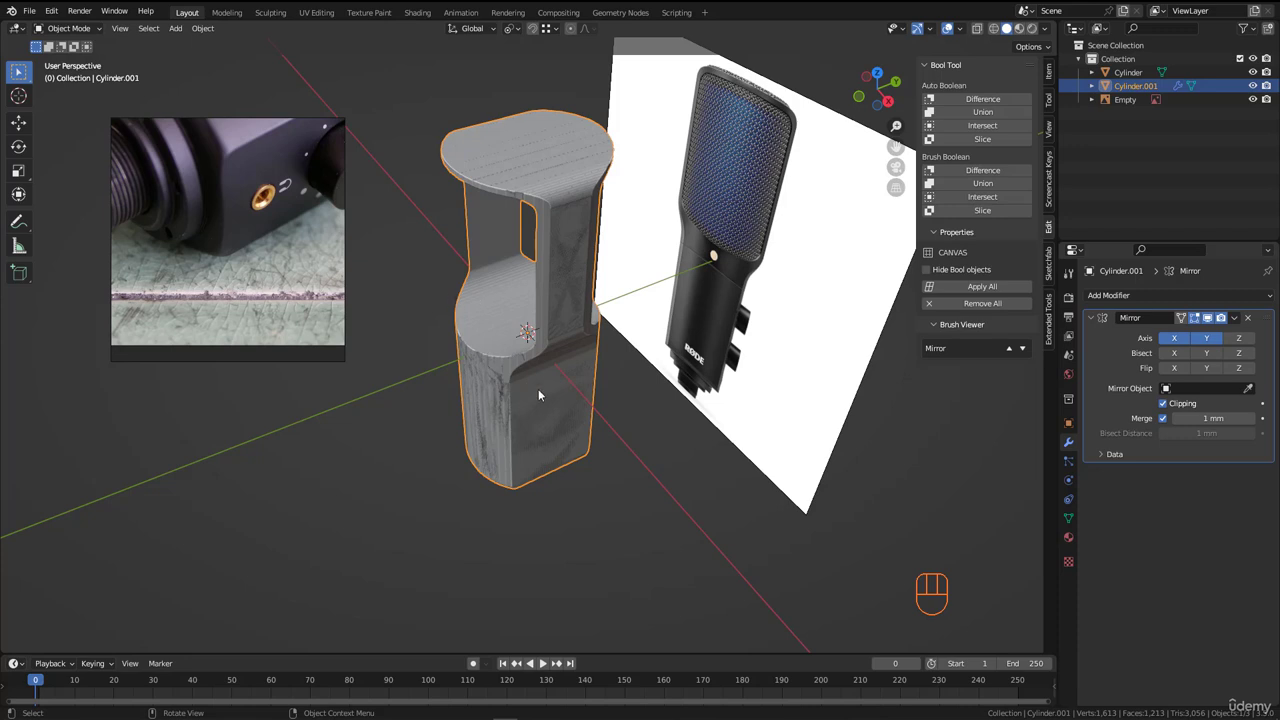
{"action": "left_click", "coordinate": [731, 343], "text": "shift"}
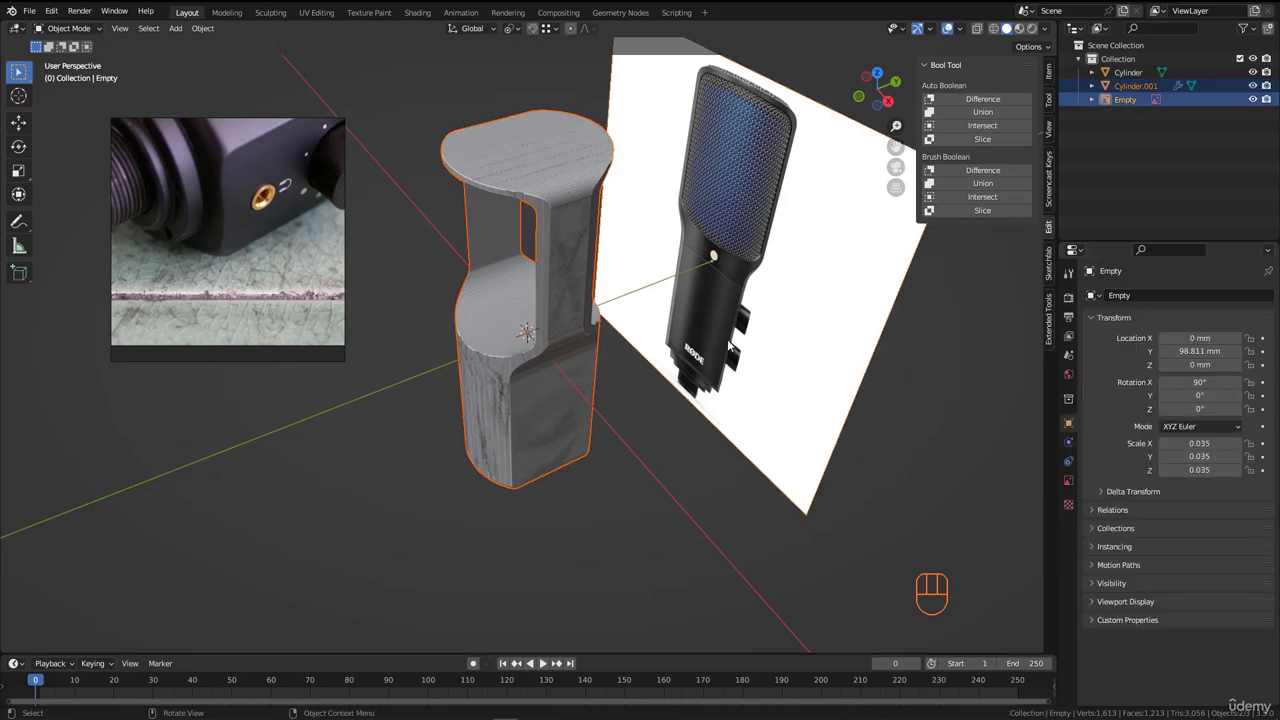
{"action": "key", "text": "KP_Divide"}
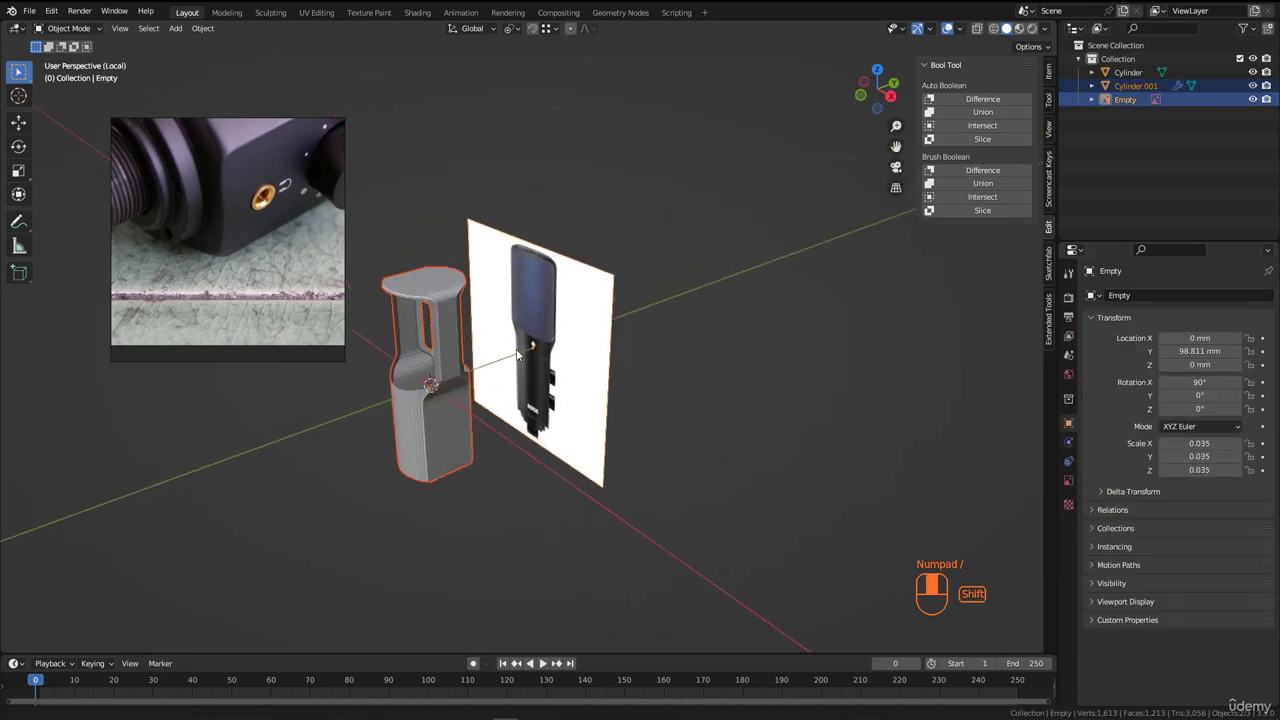
{"action": "scroll", "coordinate": [579, 379], "scroll_direction": "up", "scroll_amount": 2}
- Add two centred edge loops along the flat side of the mirrored microphone body
{"action": "left_click", "coordinate": [570, 366]}
{"action": "scroll", "coordinate": [569, 365], "scroll_direction": "up", "scroll_amount": 2}
{"action": "middle_click_drag", "start_coordinate": [563, 375], "coordinate": [568, 378]}
{"action": "key", "text": "Tab"}
{"action": "scroll", "coordinate": [569, 380], "scroll_direction": "up", "scroll_amount": 1}
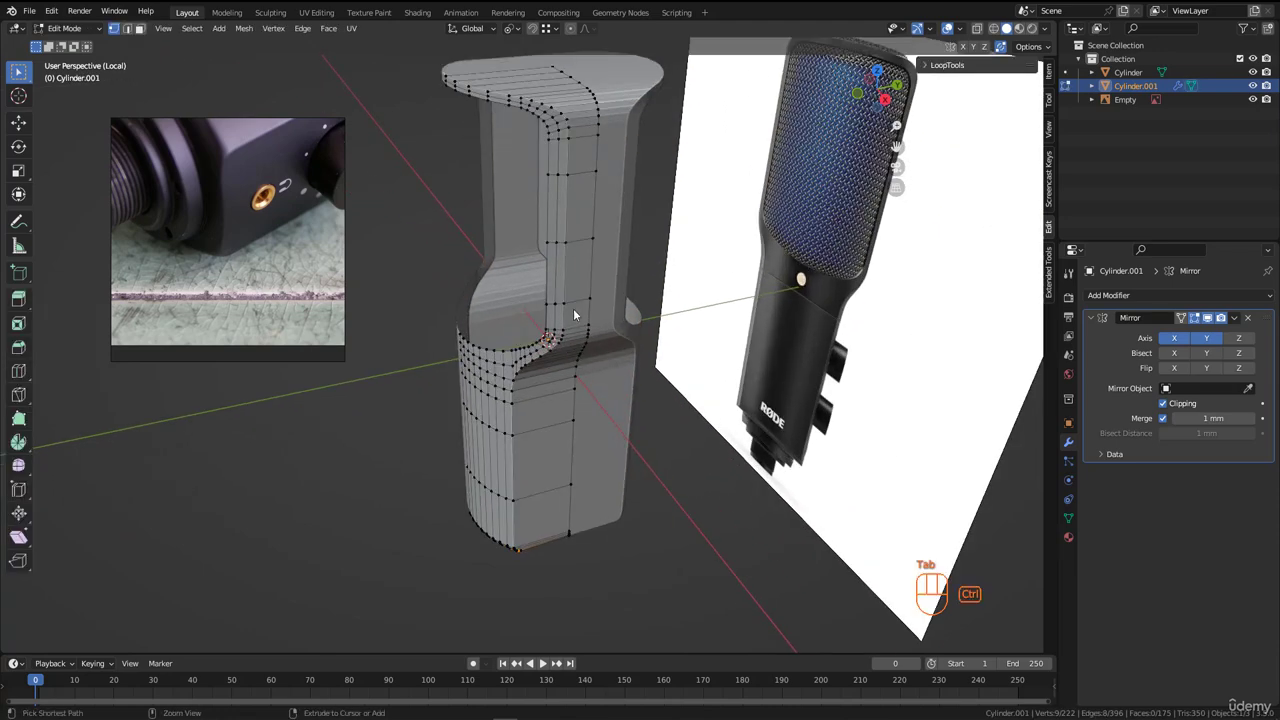
{"action": "key", "text": "ctrl+r"}
{"action": "scroll", "coordinate": [573, 308], "scroll_direction": "up", "scroll_amount": 1}
{"action": "left_click", "coordinate": [573, 308]}
{"action": "right_click", "coordinate": [573, 308]}
{"action": "middle_click_drag", "start_coordinate": [573, 308], "coordinate": [592, 350]}
{"action": "scroll", "coordinate": [559, 362], "scroll_direction": "down", "scroll_amount": 3}
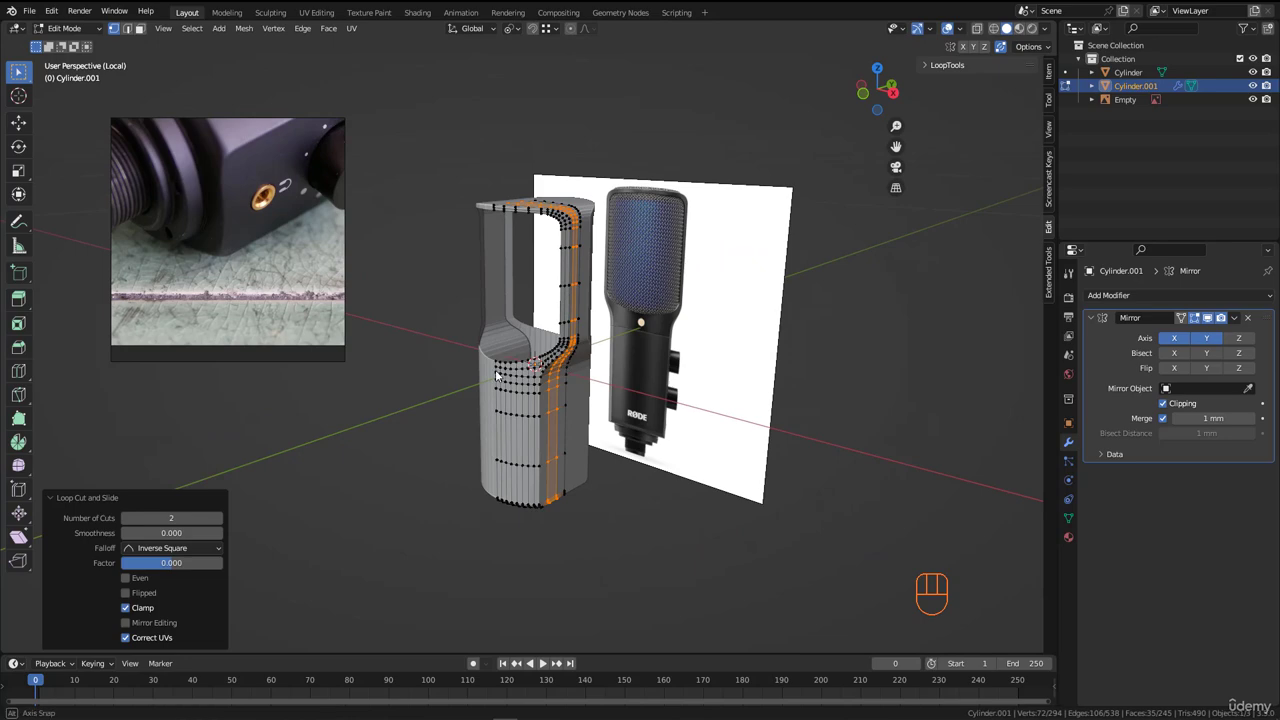
- Select the flat side's middle vertical line of vertices from the bottom to the bend and move it outward about 1.38 mm along X
{"action": "middle_click_drag", "start_coordinate": [496, 375], "coordinate": [1079, 354]}
{"action": "middle_click_drag", "start_coordinate": [575, 372], "coordinate": [610, 494]}
{"action": "scroll", "coordinate": [572, 361], "scroll_direction": "up", "scroll_amount": 6}
{"action": "key", "text": "alt+a"}
{"action": "left_click", "coordinate": [552, 485], "text": "ctrl"}
{"action": "key", "text": "KP_1"}
{"action": "scroll", "coordinate": [606, 291], "scroll_direction": "up", "scroll_amount": 6}
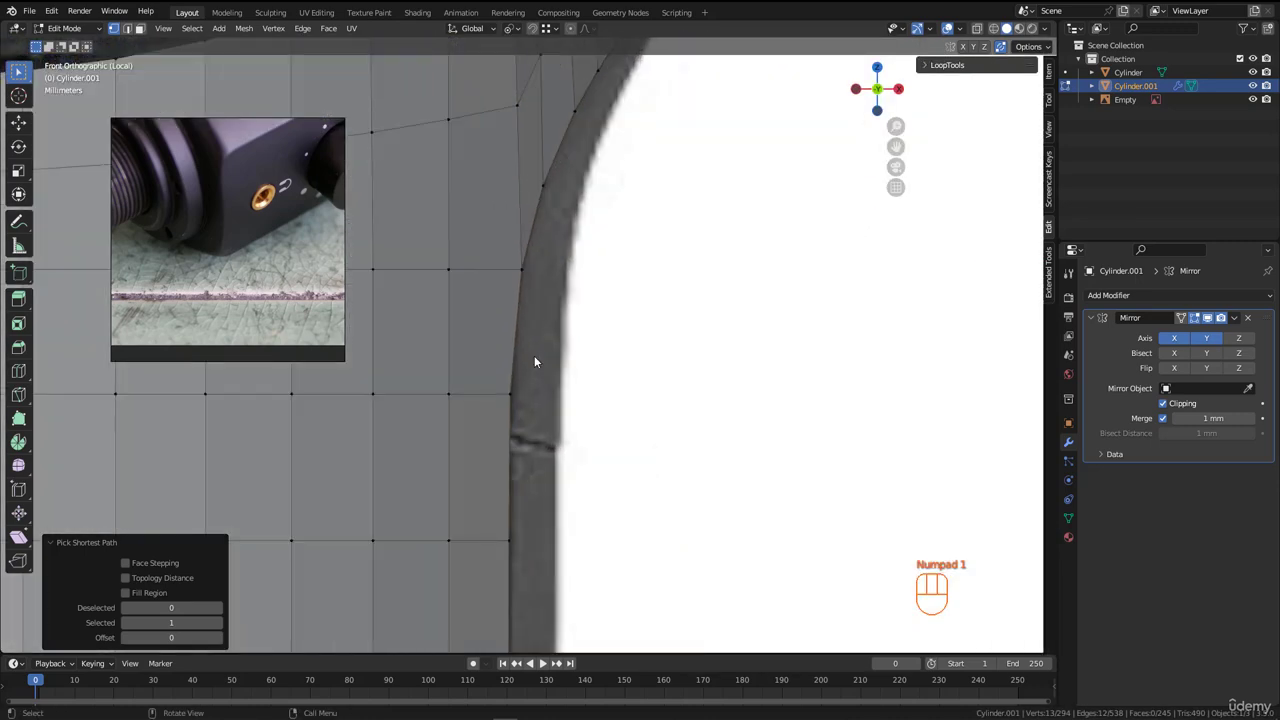
{"action": "key", "text": "g"}
{"action": "key", "text": "x"}
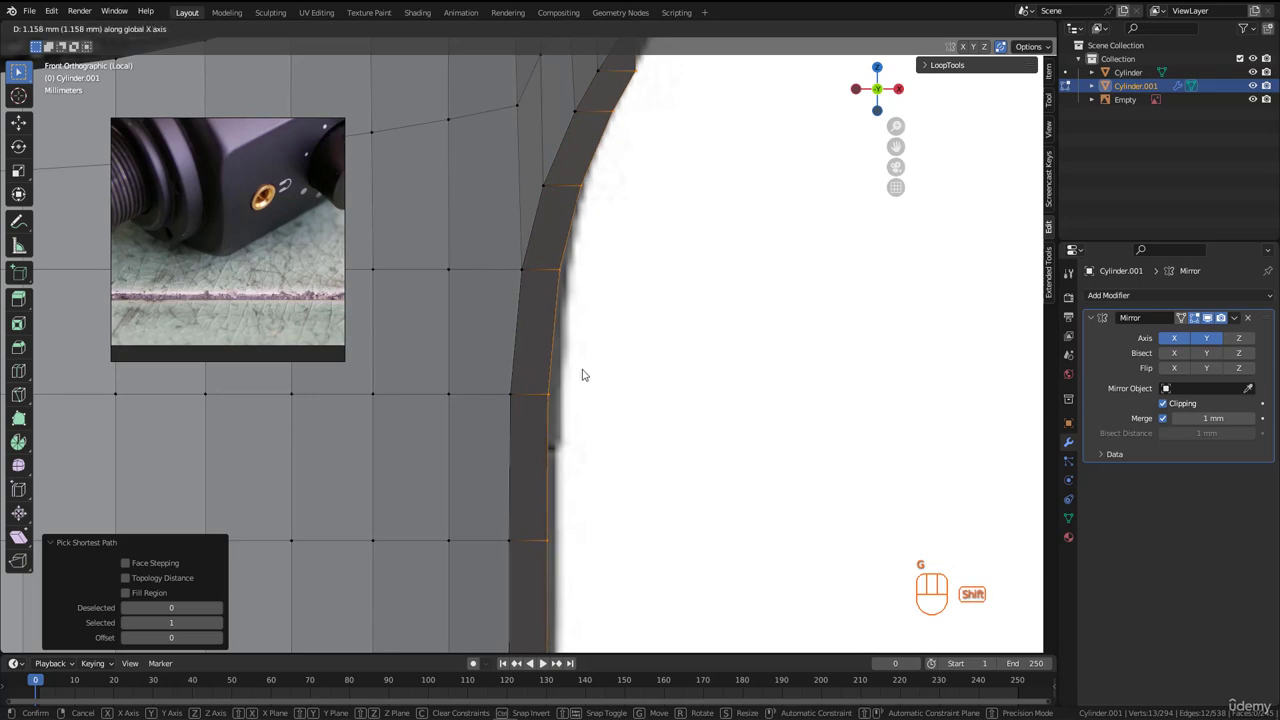
{"action": "left_click", "coordinate": [650, 373]}
- Move the top two vertices of the shifted line inward about 0.3 mm along X to follow the reference outline
{"action": "scroll", "coordinate": [557, 277], "scroll_direction": "down", "scroll_amount": 6}
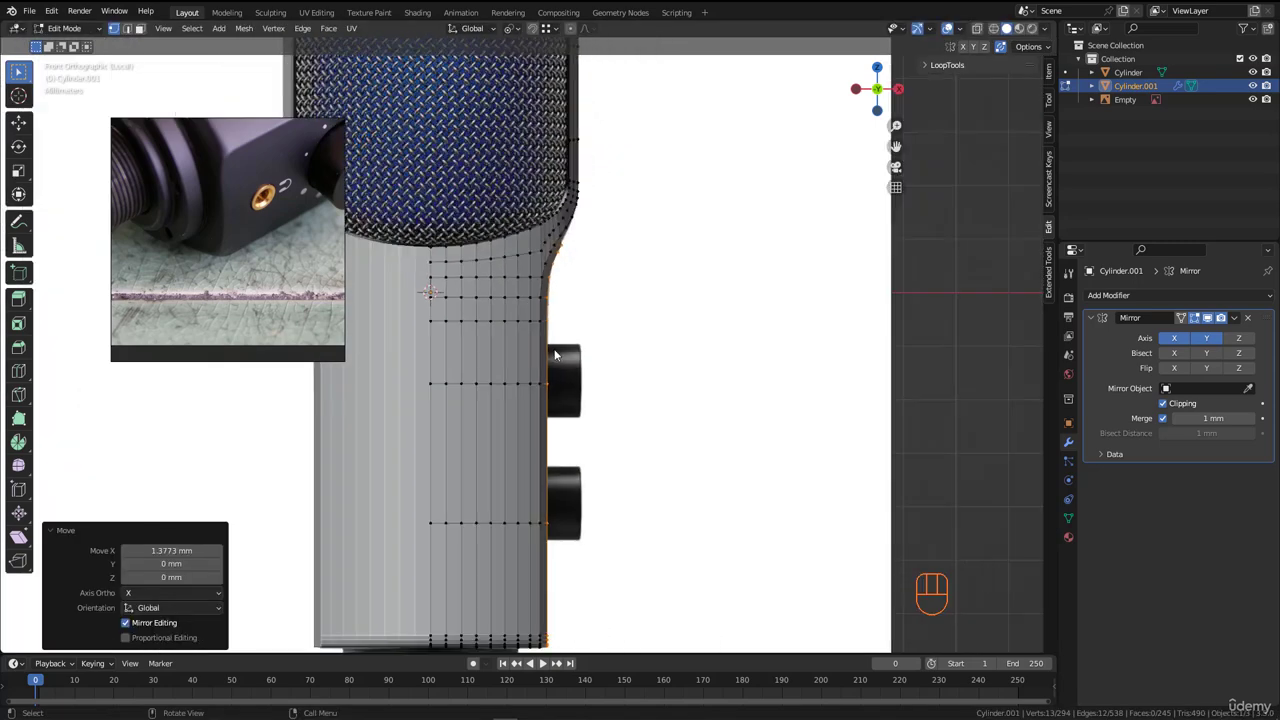
{"action": "scroll", "coordinate": [563, 188], "scroll_direction": "up", "scroll_amount": 6}
{"action": "scroll", "coordinate": [563, 188], "scroll_direction": "up", "scroll_amount": 4}
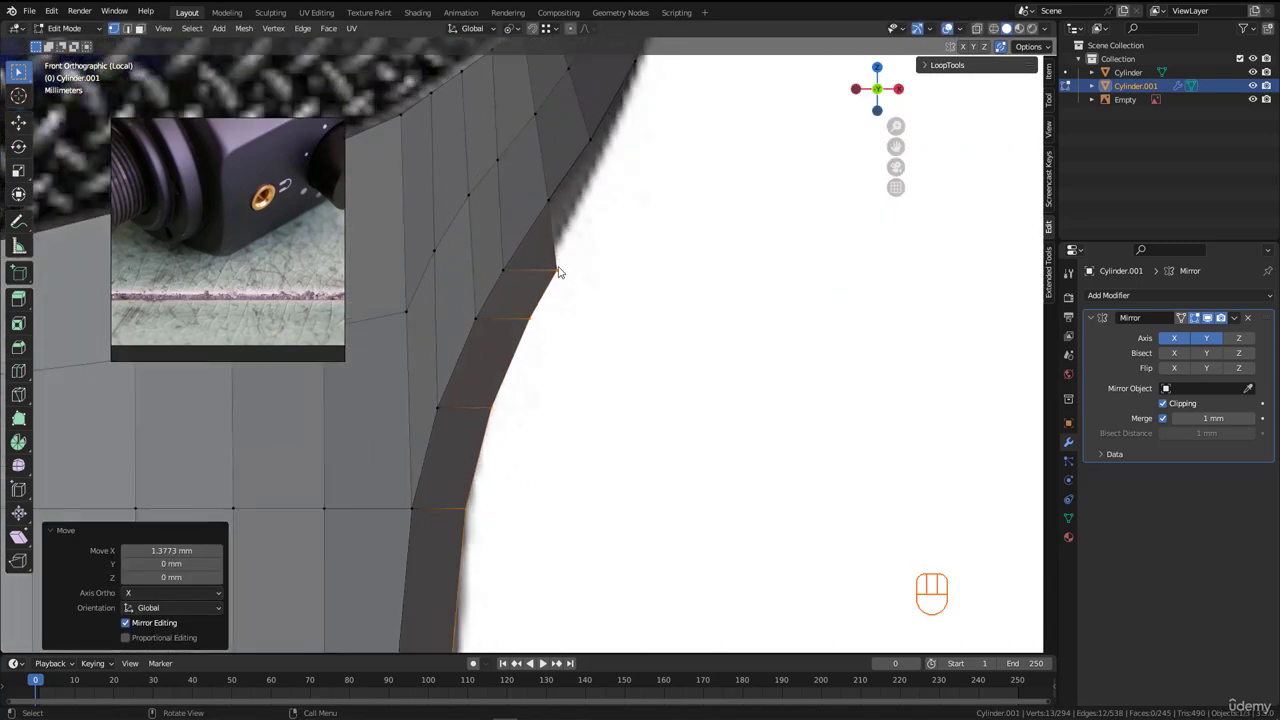
{"action": "key", "text": "alt+z"}
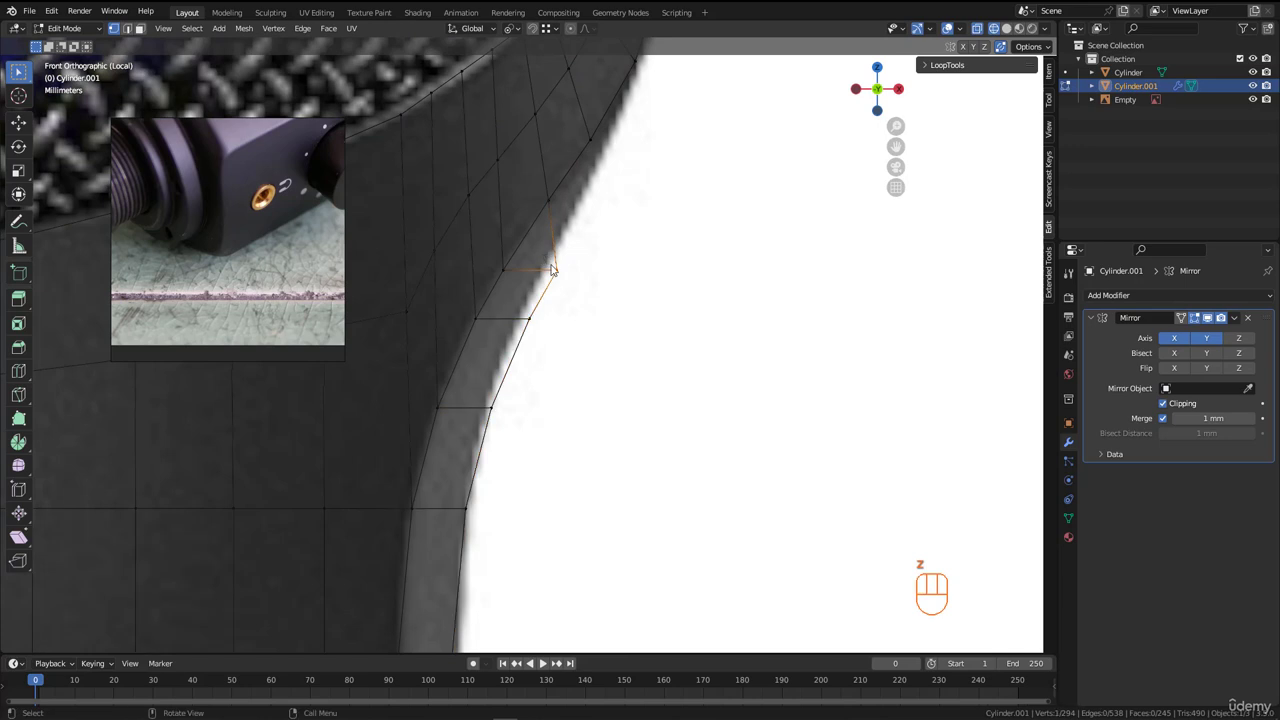
{"action": "scroll", "coordinate": [565, 280], "scroll_direction": "up", "scroll_amount": 2}
{"action": "key", "text": "g"}
{"action": "key", "text": "x"}
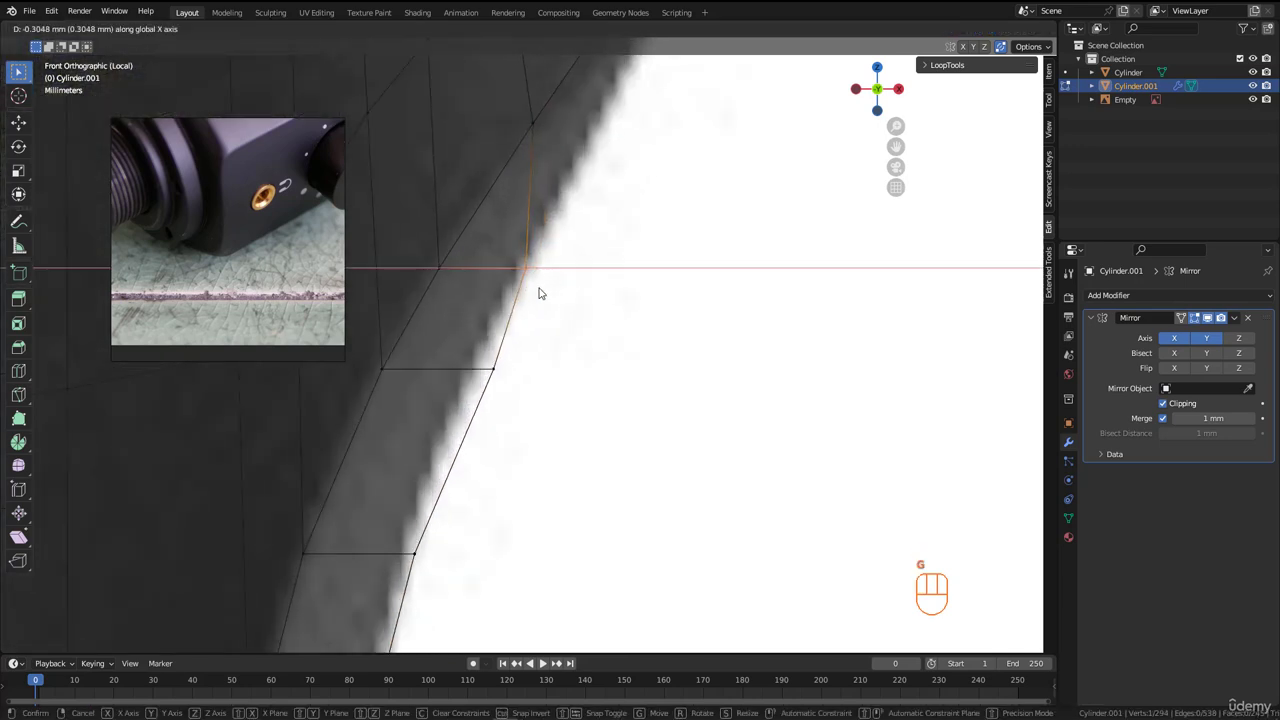
{"action": "left_click", "coordinate": [538, 293]}
{"action": "key", "text": "g"}
{"action": "key", "text": "g"}
{"action": "left_click", "coordinate": [517, 418]}
- Move the third vertex from the top of that line onto the reference outline and return to solid shading
{"action": "scroll", "coordinate": [514, 403], "scroll_direction": "down", "scroll_amount": 3}
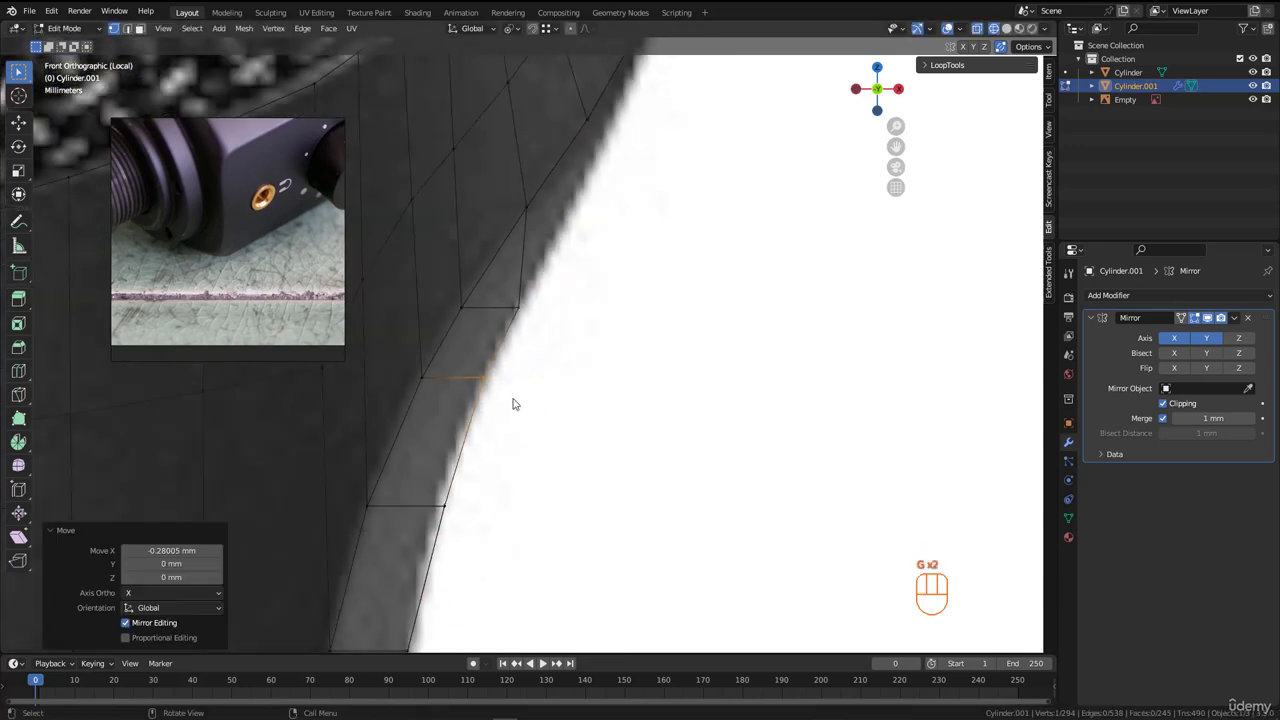
{"action": "mouse_move", "coordinate": [480, 483]}
{"action": "middle_mouse_down", "text": "shift"}
{"action": "mouse_move", "coordinate": [589, 343]}
{"action": "mouse_move", "coordinate": [590, 387]}
{"action": "mouse_move", "coordinate": [492, 443]}
{"action": "middle_mouse_up", "text": "shift"}
{"action": "scroll", "coordinate": [588, 343], "scroll_direction": "up", "scroll_amount": 2}
{"action": "left_click", "coordinate": [566, 362]}
{"action": "key", "text": "g"}
{"action": "left_click", "coordinate": [577, 389]}
{"action": "scroll", "coordinate": [565, 385], "scroll_direction": "down", "scroll_amount": 5}
{"action": "scroll", "coordinate": [509, 431], "scroll_direction": "down", "scroll_amount": 3}
{"action": "key", "text": "z"}
{"action": "scroll", "coordinate": [565, 440], "scroll_direction": "down", "scroll_amount": 3}
- Select the vertical line of vertices between the flat side's centre line and its edge, and move it outward about 1 mm along X
{"action": "mouse_move", "coordinate": [570, 440]}
{"action": "middle_mouse_down"}
{"action": "mouse_move", "coordinate": [542, 434]}
{"action": "mouse_move", "coordinate": [526, 372]}
{"action": "mouse_move", "coordinate": [566, 357]}
{"action": "mouse_move", "coordinate": [560, 344]}
{"action": "middle_mouse_up"}
{"action": "scroll", "coordinate": [526, 368], "scroll_direction": "up", "scroll_amount": 5}
{"action": "scroll", "coordinate": [544, 284], "scroll_direction": "down", "scroll_amount": 5}
{"action": "middle_click_drag", "start_coordinate": [544, 284], "coordinate": [475, 403]}
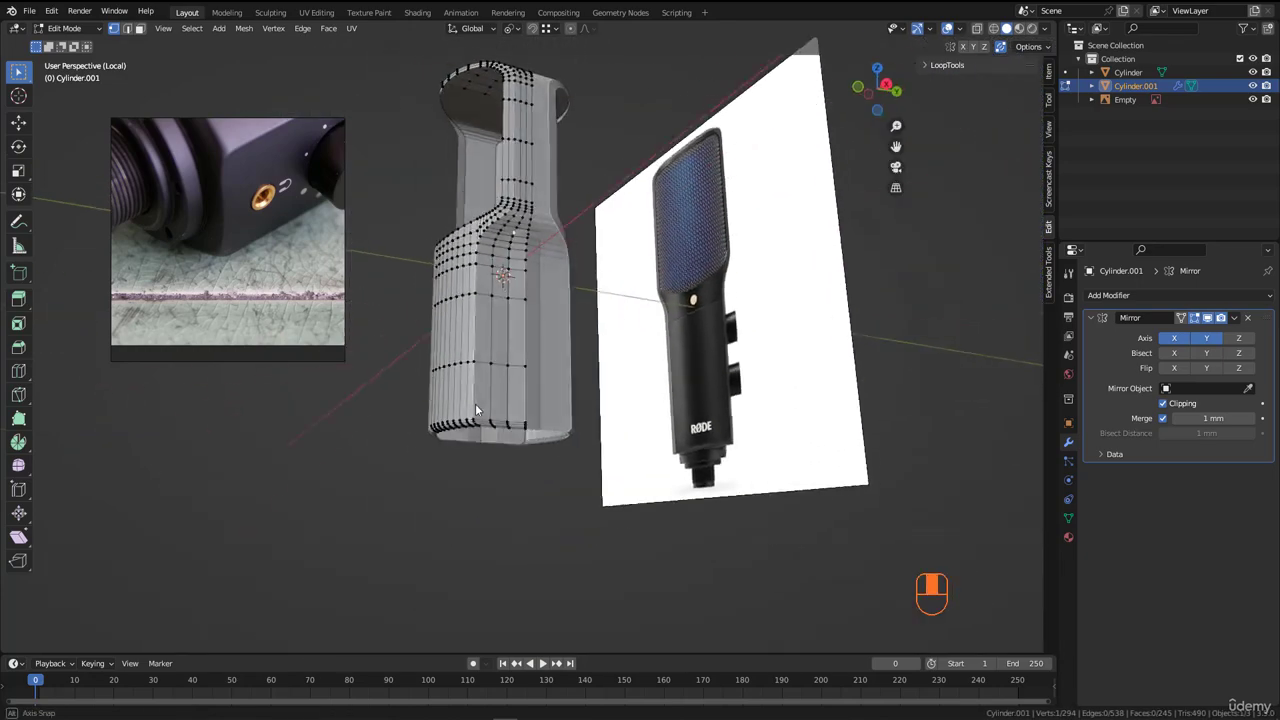
{"action": "scroll", "coordinate": [476, 410], "scroll_direction": "up", "scroll_amount": 6}
{"action": "left_click", "coordinate": [514, 434], "text": "ctrl"}
{"action": "scroll", "coordinate": [560, 400], "scroll_direction": "down", "scroll_amount": 3}
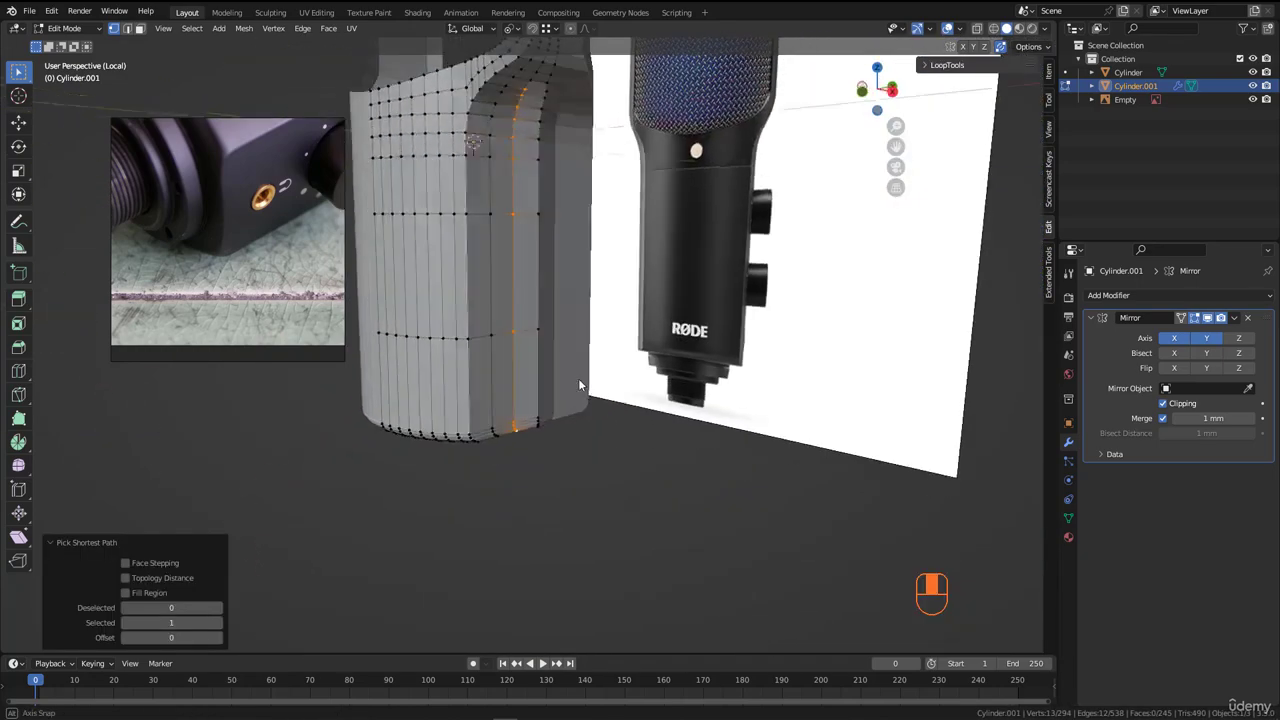
{"action": "middle_click_drag", "start_coordinate": [578, 378], "coordinate": [578, 343]}
{"action": "key", "text": "KP_1"}
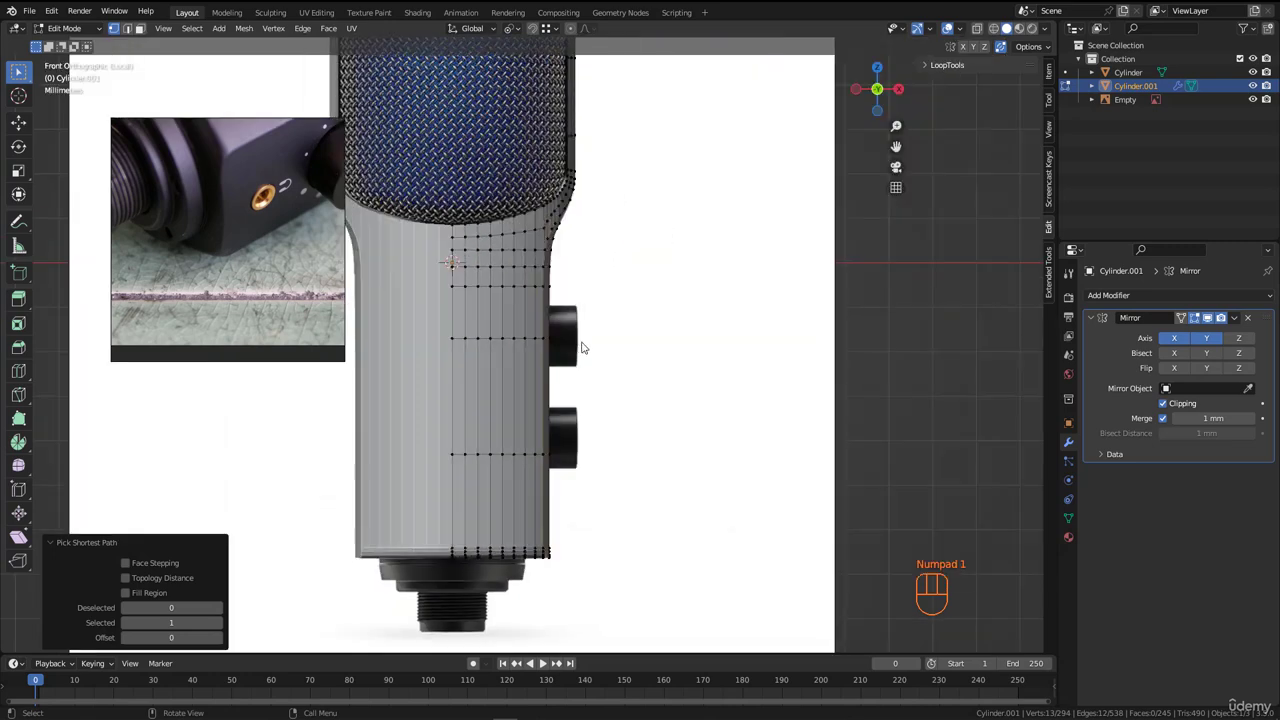
{"action": "scroll", "coordinate": [583, 347], "scroll_direction": "up", "scroll_amount": 8}
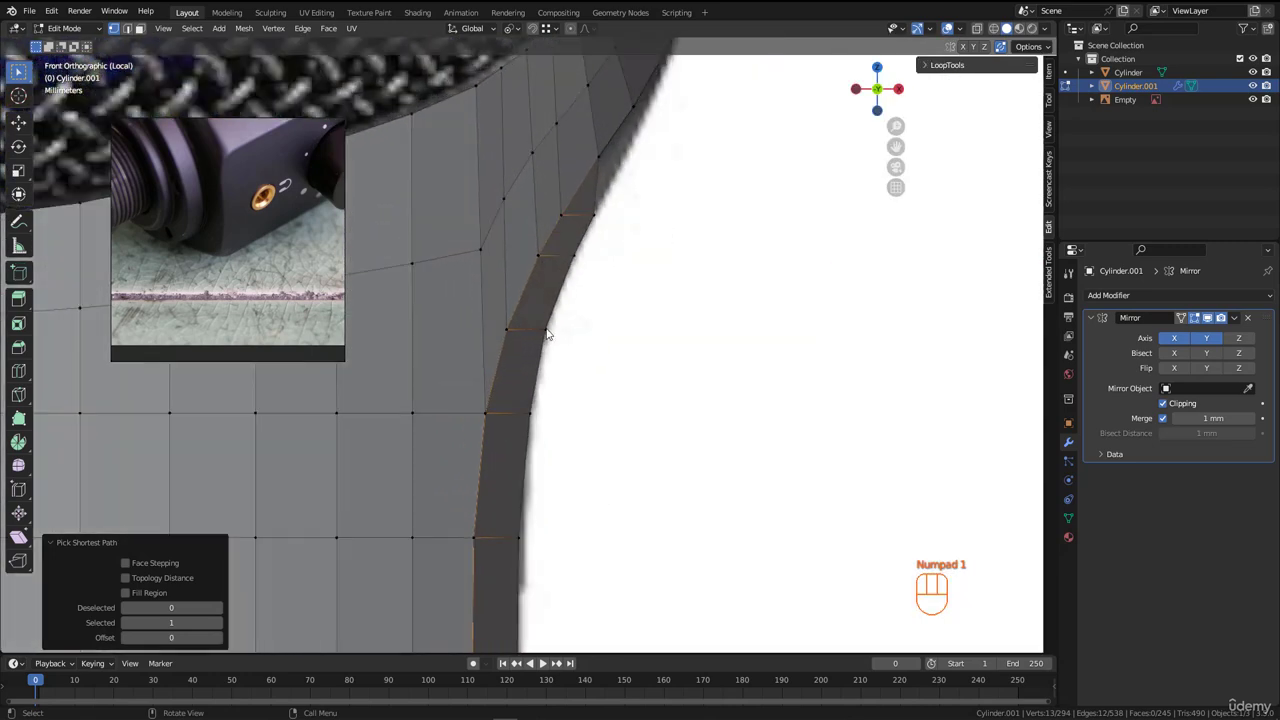
{"action": "scroll", "coordinate": [547, 333], "scroll_direction": "up", "scroll_amount": 2}
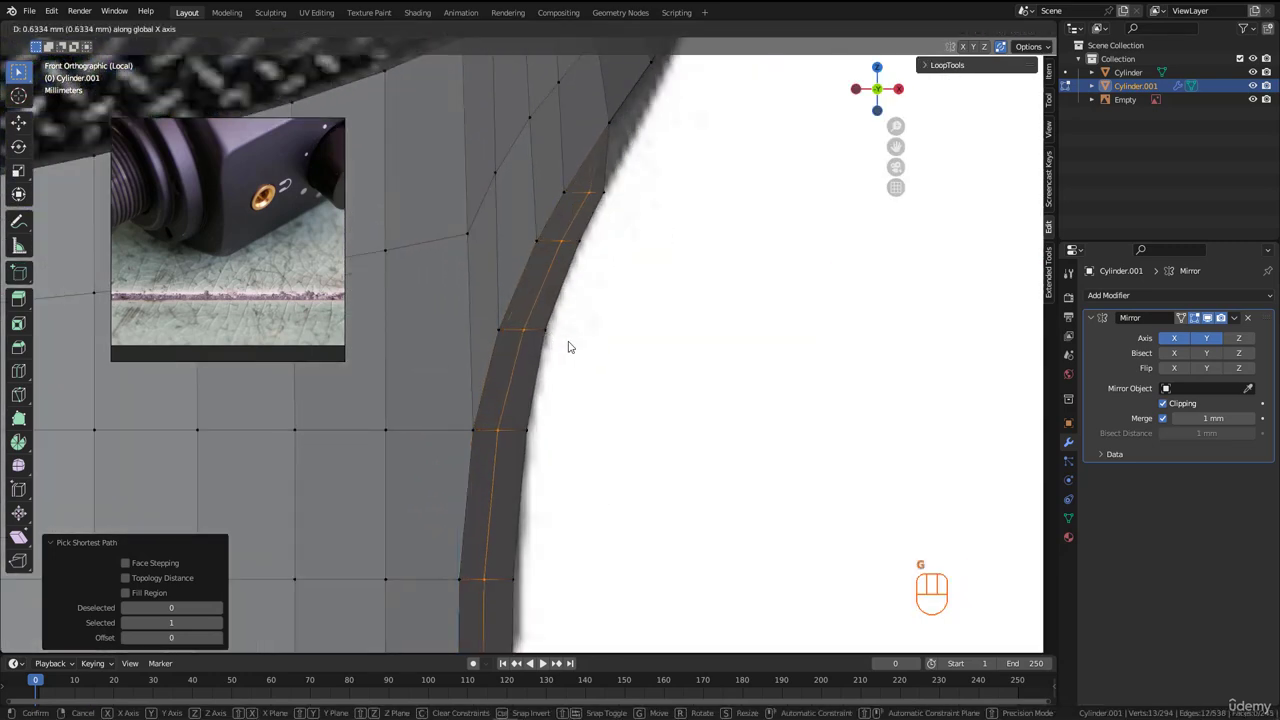
{"action": "left_click", "coordinate": [712, 363]}
{"action": "scroll", "coordinate": [540, 274], "scroll_direction": "down", "scroll_amount": 6}
{"action": "middle_click_drag", "start_coordinate": [566, 441], "coordinate": [475, 480]}
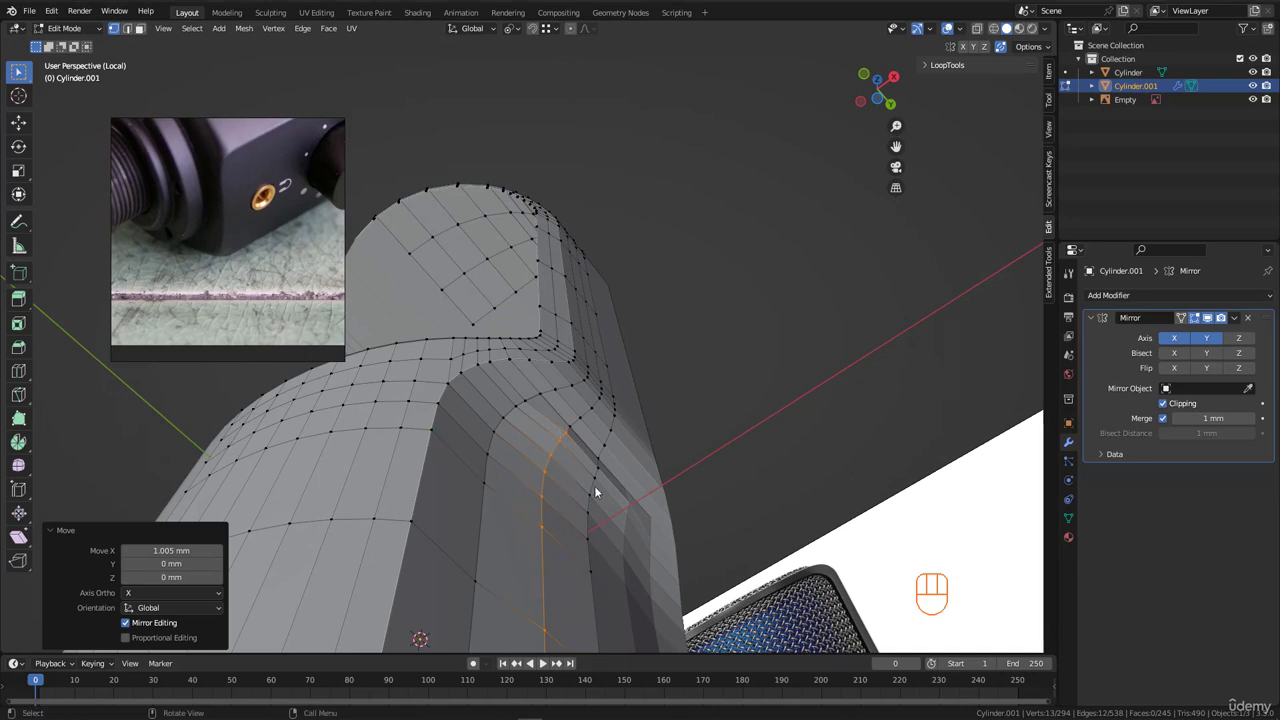
{"action": "middle_click_drag", "start_coordinate": [595, 492], "coordinate": [534, 535]}
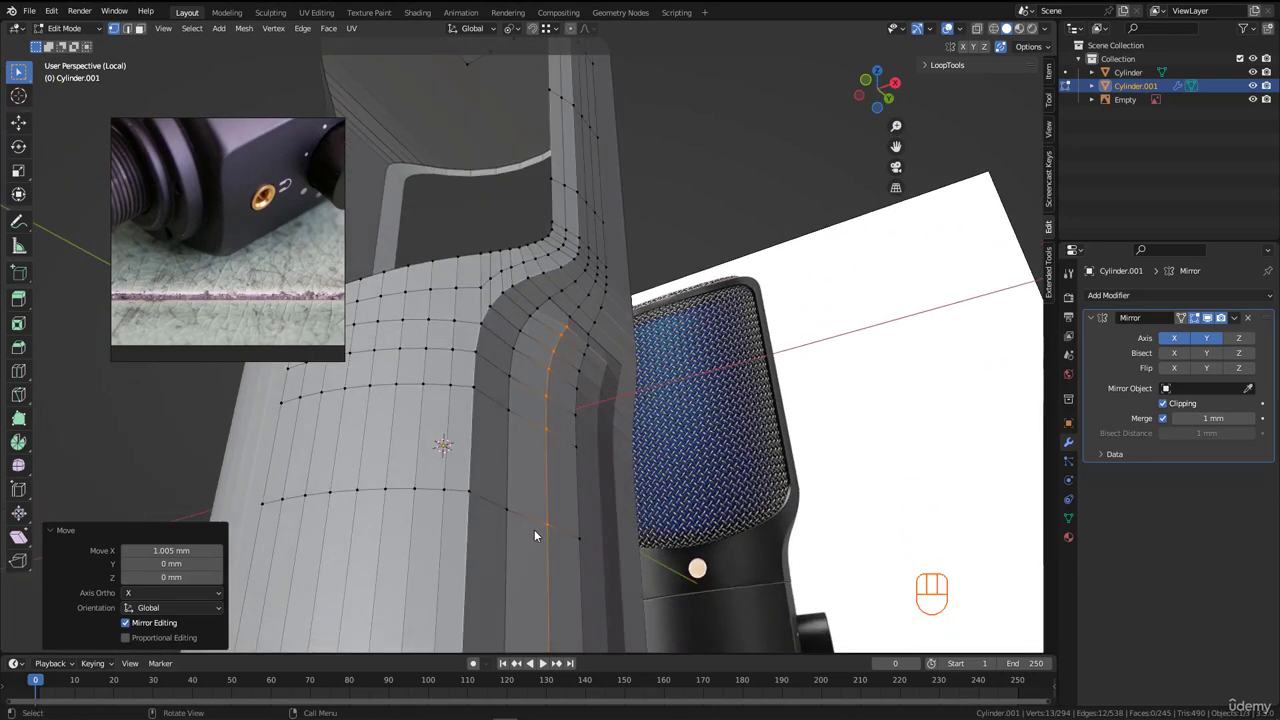
- In see-through front view, move the top two vertices of that line inward along X by about 0.27 mm and 0.15 mm
{"action": "key", "text": "KP_1"}
{"action": "scroll", "coordinate": [512, 323], "scroll_direction": "up", "scroll_amount": 6}
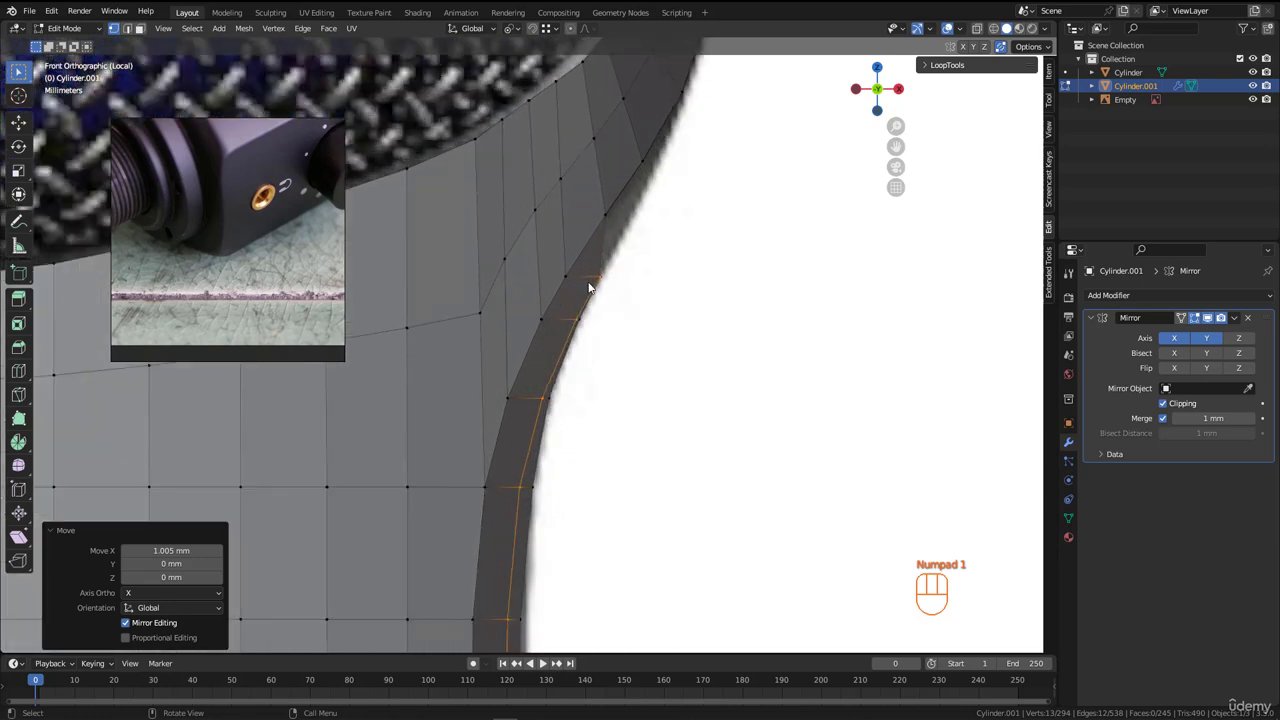
{"action": "key", "text": "alt+z"}
{"action": "left_click", "coordinate": [605, 281]}
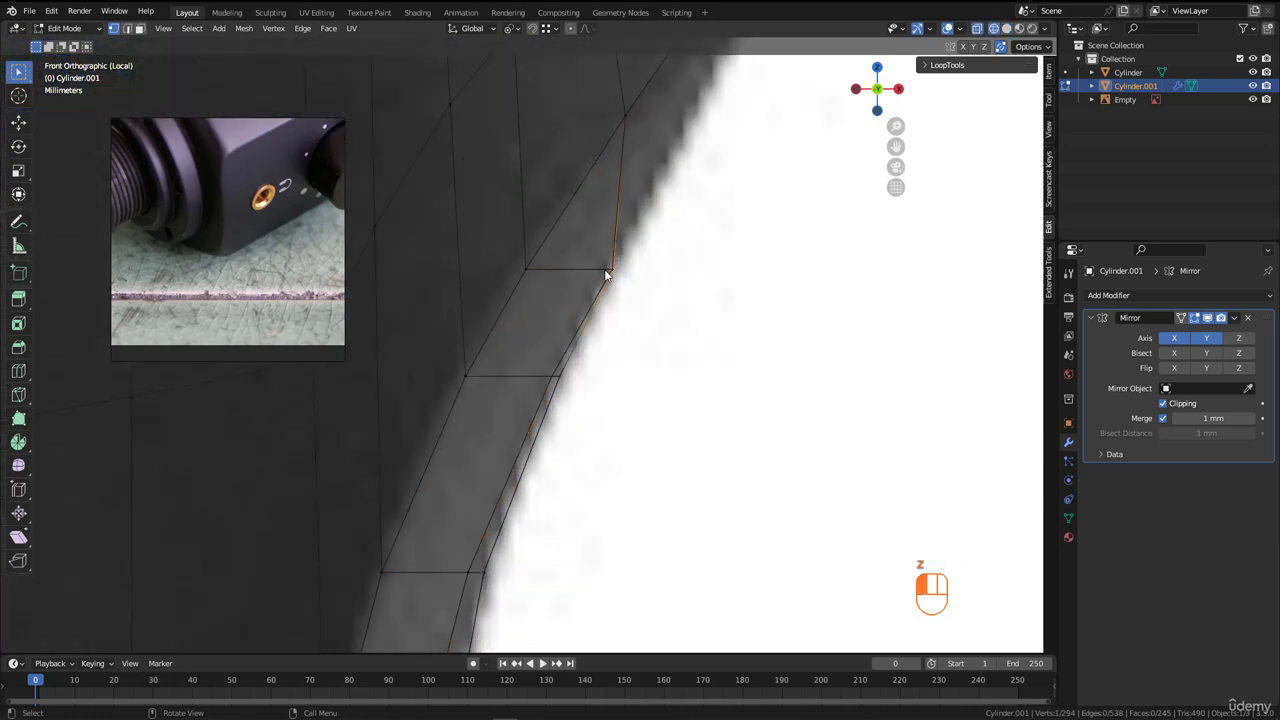
{"action": "key", "text": "g"}
{"action": "key", "text": "x"}
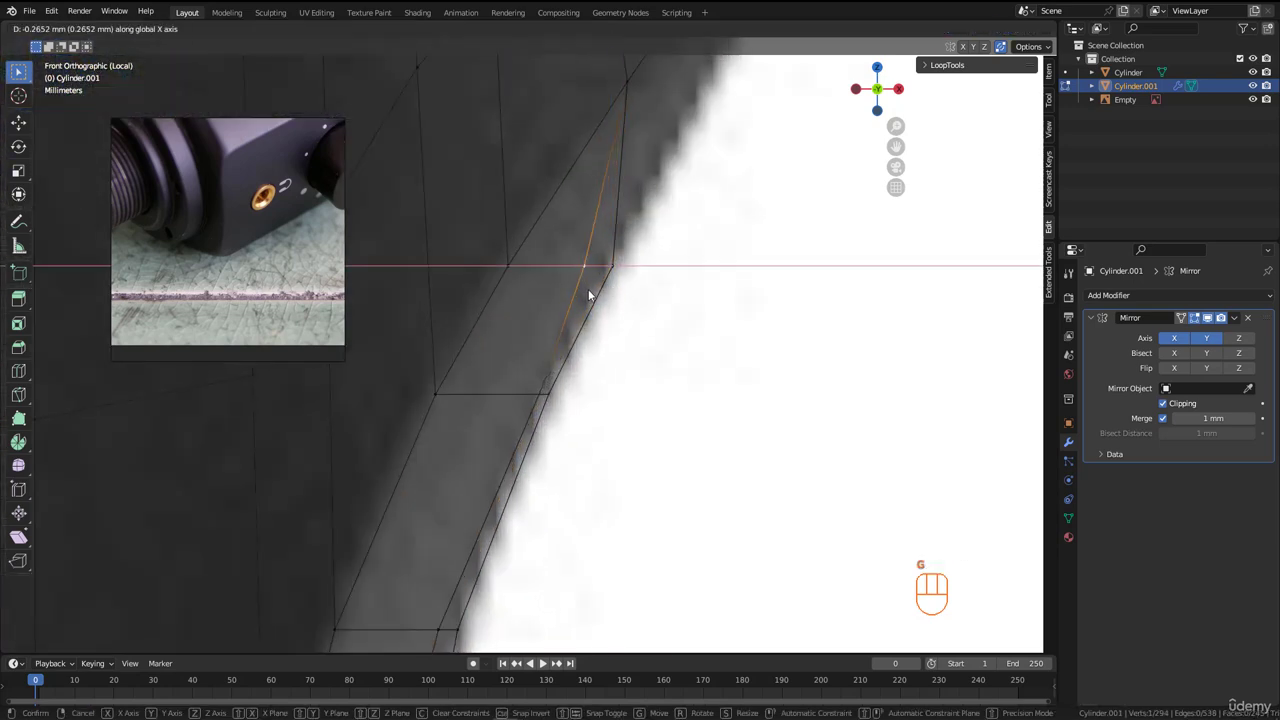
{"action": "left_click", "coordinate": [584, 288]}
{"action": "left_click", "coordinate": [528, 391]}
{"action": "key", "text": "g"}
{"action": "key", "text": "x"}
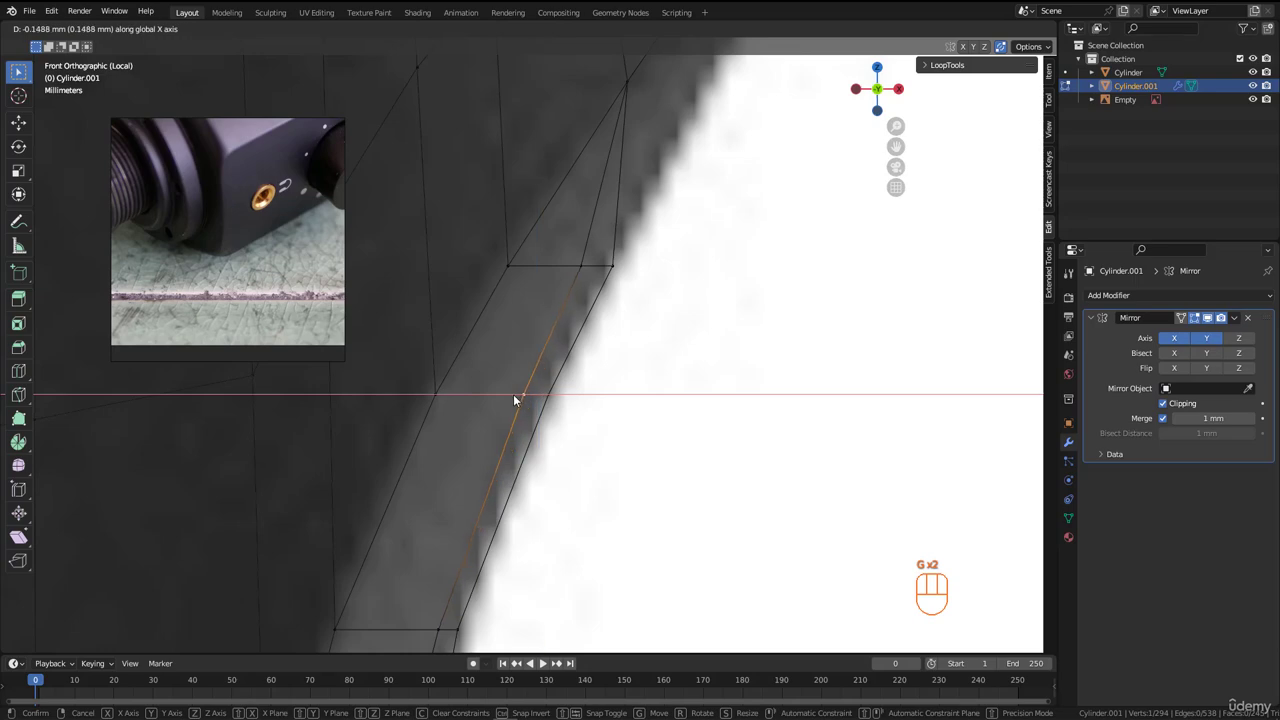
{"action": "left_click", "coordinate": [513, 394]}
- Move the third vertex from the top of that line inward about 0.14 mm along X
{"action": "scroll", "coordinate": [530, 328], "scroll_direction": "down", "scroll_amount": 2}
{"action": "left_click", "coordinate": [530, 386]}
{"action": "key", "text": "g"}
{"action": "key", "text": "x"}
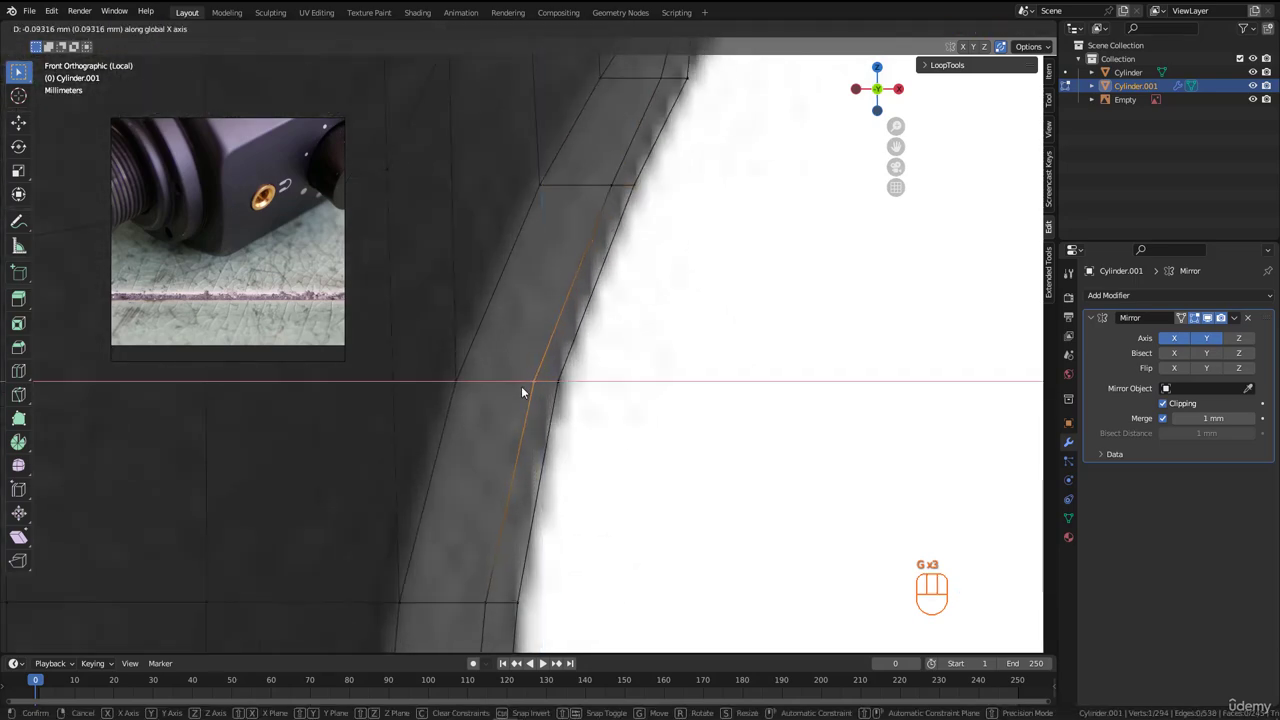
{"action": "left_click", "coordinate": [521, 389]}
{"action": "scroll", "coordinate": [567, 301], "scroll_direction": "up", "scroll_amount": 5}
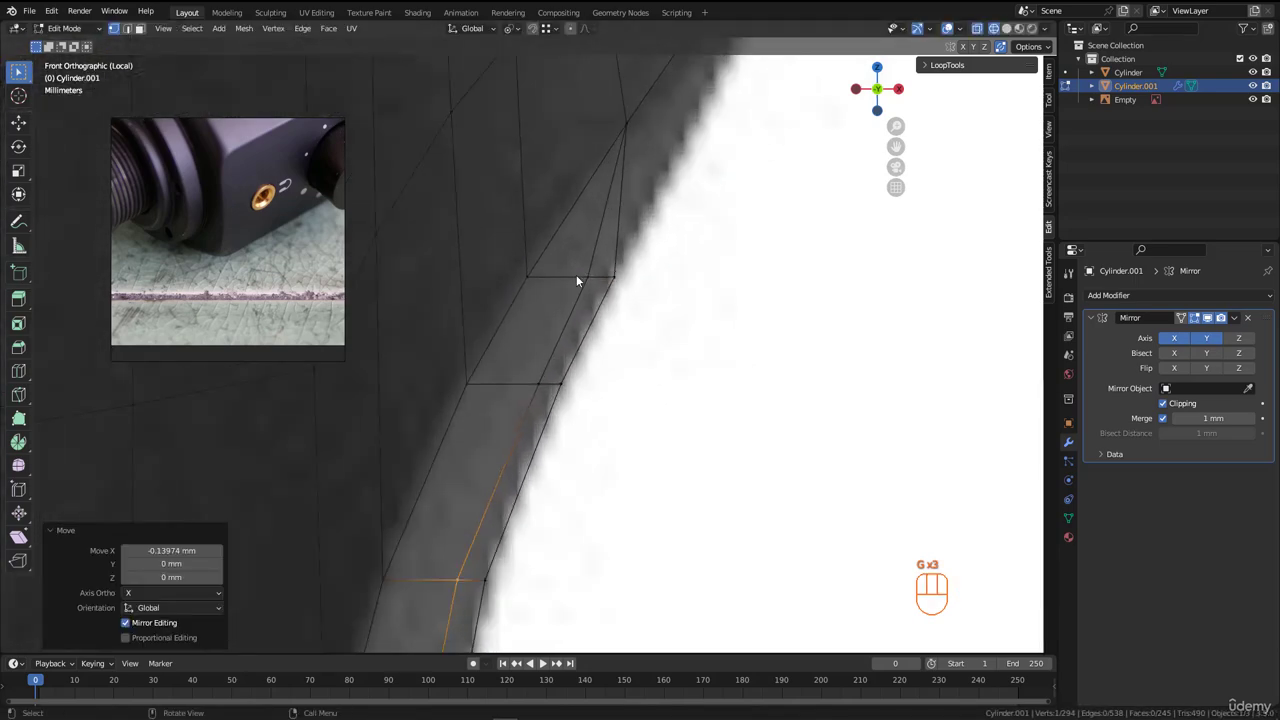
- Return to solid shading, select the flat side's line of 11 vertices nearer the edge up to the bend, and move it outward about 0.56 mm along X
{"action": "scroll", "coordinate": [576, 281], "scroll_direction": "down", "scroll_amount": 5}
{"action": "scroll", "coordinate": [550, 272], "scroll_direction": "down", "scroll_amount": 3}
{"action": "middle_click_drag", "start_coordinate": [550, 272], "coordinate": [537, 355]}
{"action": "key", "text": "alt+z"}
{"action": "left_click", "coordinate": [544, 566], "text": "ctrl"}
{"action": "key", "text": "g"}
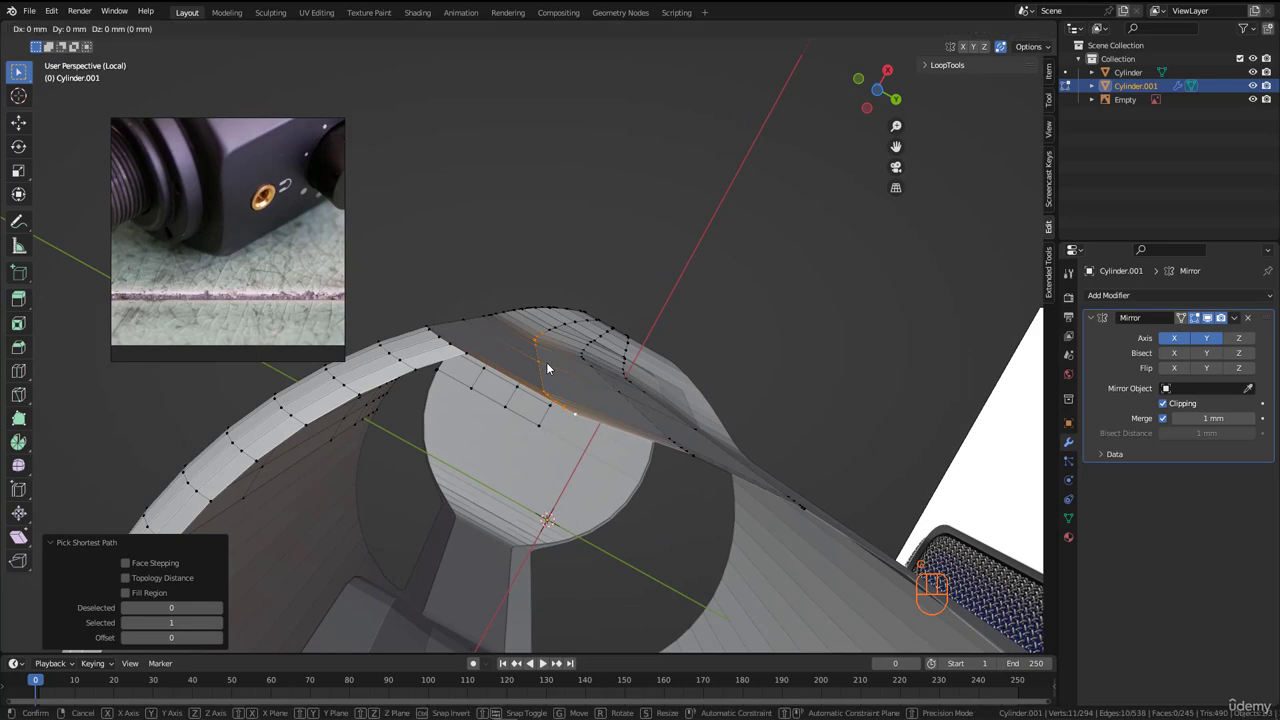
{"action": "key", "text": "x"}
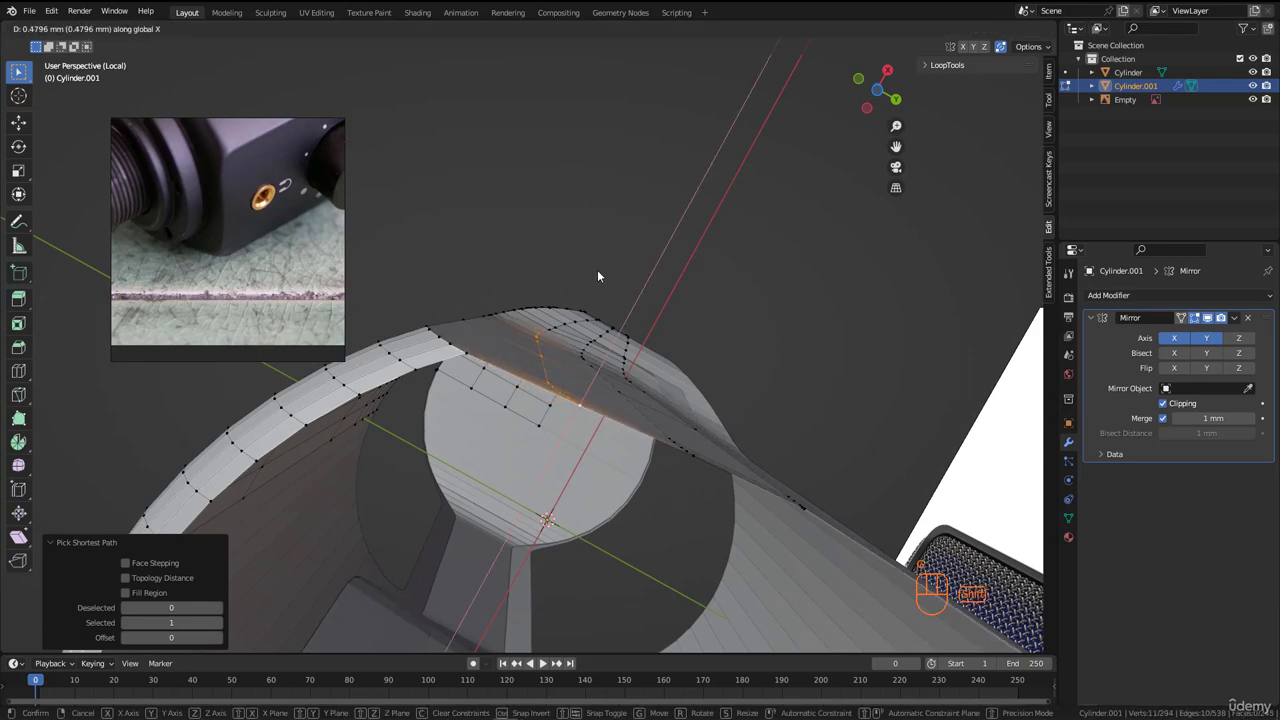
{"action": "left_click", "coordinate": [603, 262]}
{"action": "middle_click_drag", "start_coordinate": [588, 297], "coordinate": [540, 390]}
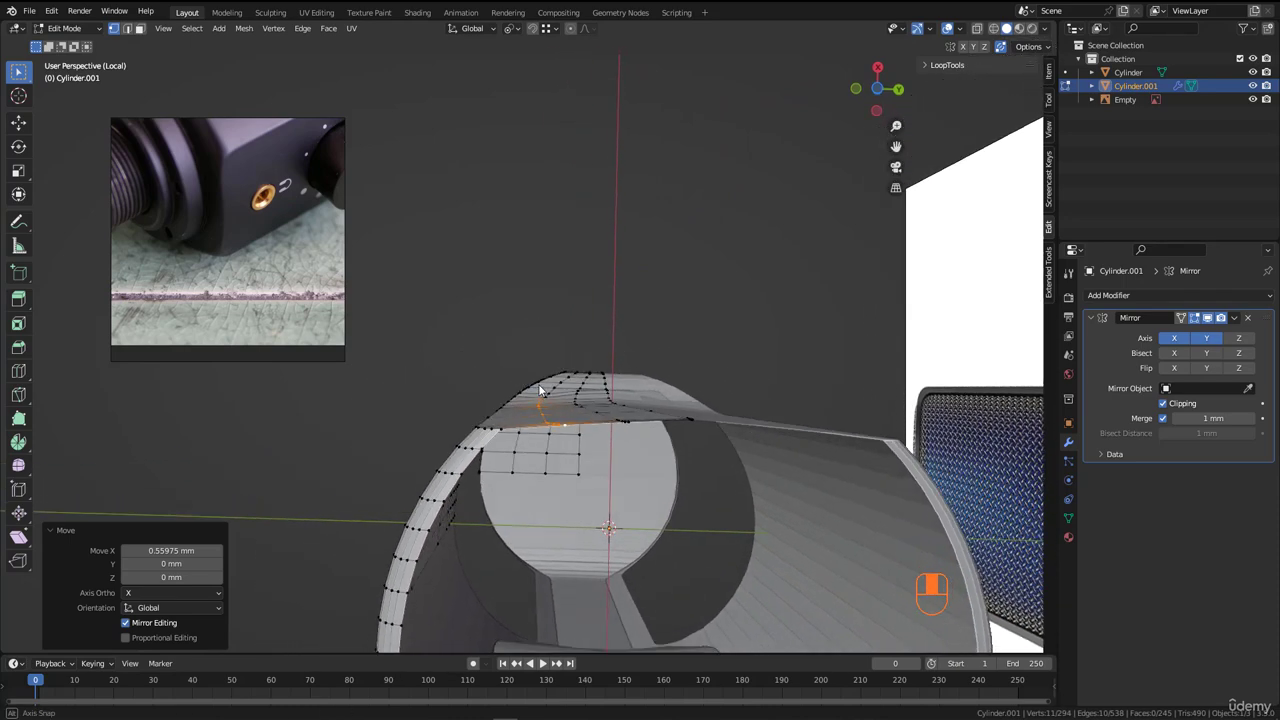
- Add the neighbouring vertical line of vertices to the selection and move both lines outward about 0.24 mm along X
{"action": "middle_click_drag", "start_coordinate": [625, 416], "coordinate": [565, 477]}
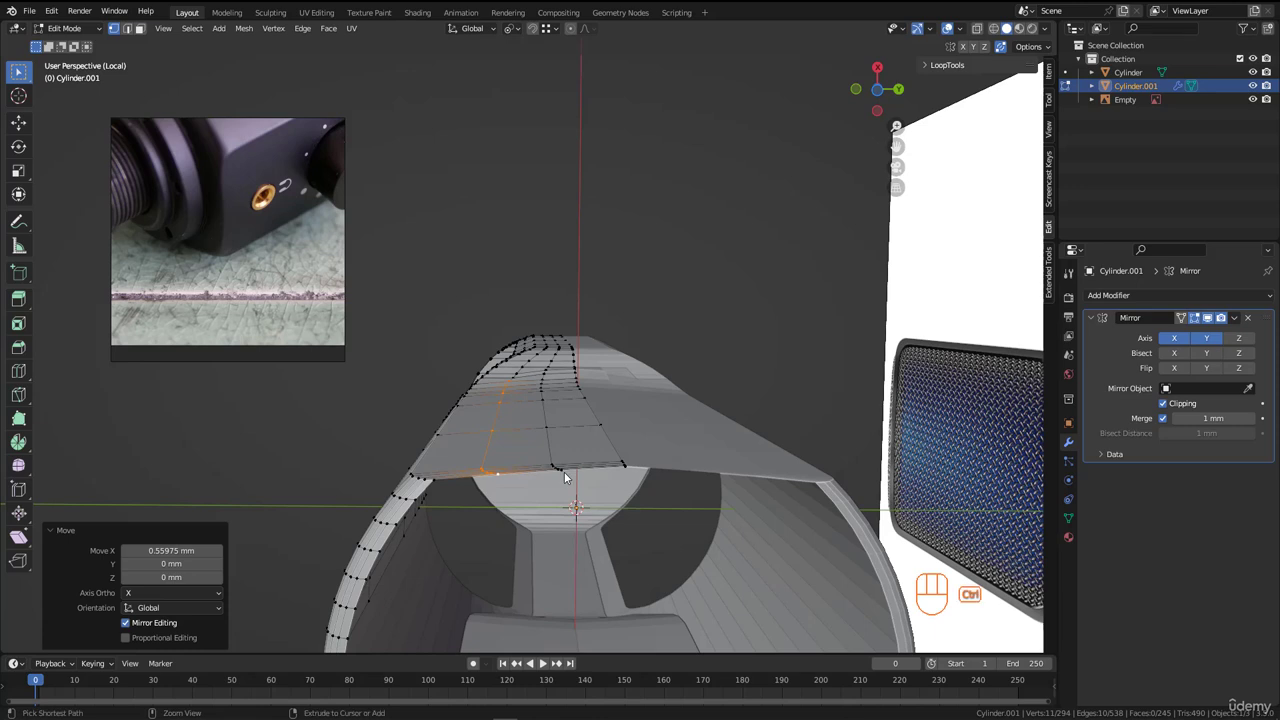
{"action": "left_click", "coordinate": [564, 472], "text": "ctrl"}
{"action": "left_click", "coordinate": [541, 385], "text": "ctrl"}
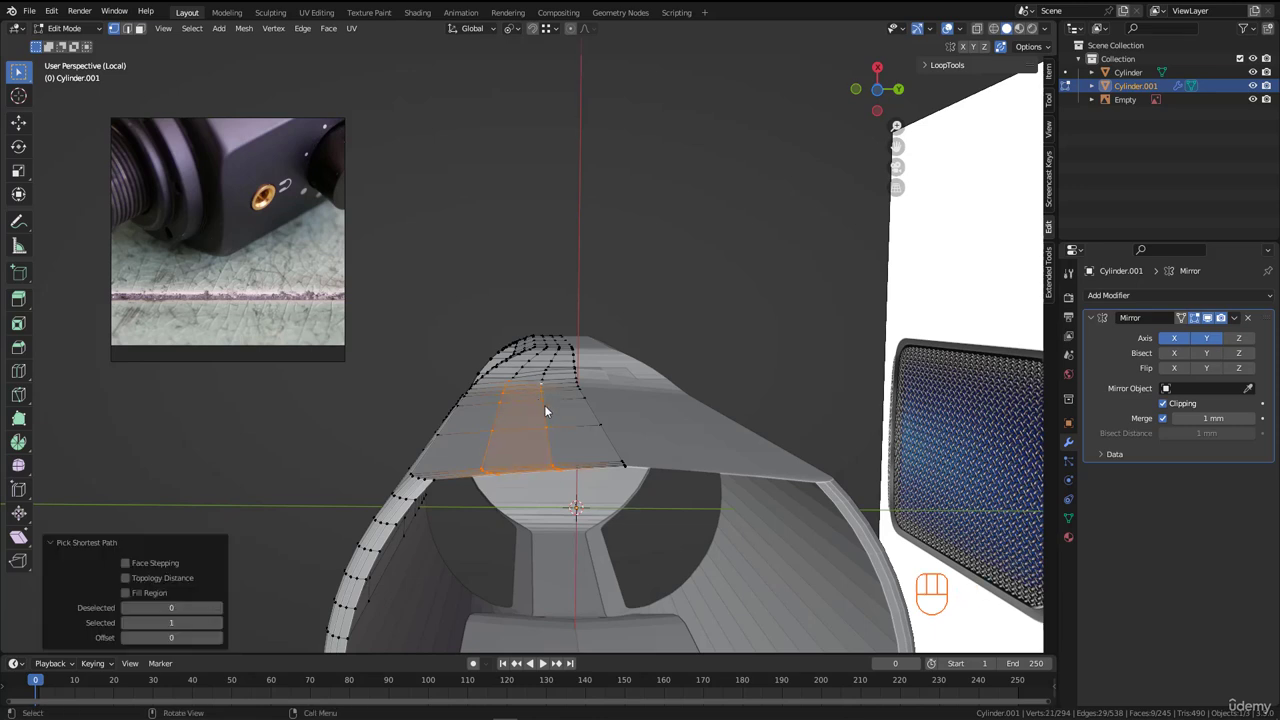
{"action": "mouse_move", "coordinate": [544, 405]}
{"action": "middle_mouse_down"}
{"action": "mouse_move", "coordinate": [545, 393]}
{"action": "mouse_move", "coordinate": [526, 416]}
{"action": "middle_mouse_up"}
{"action": "key", "text": "g"}
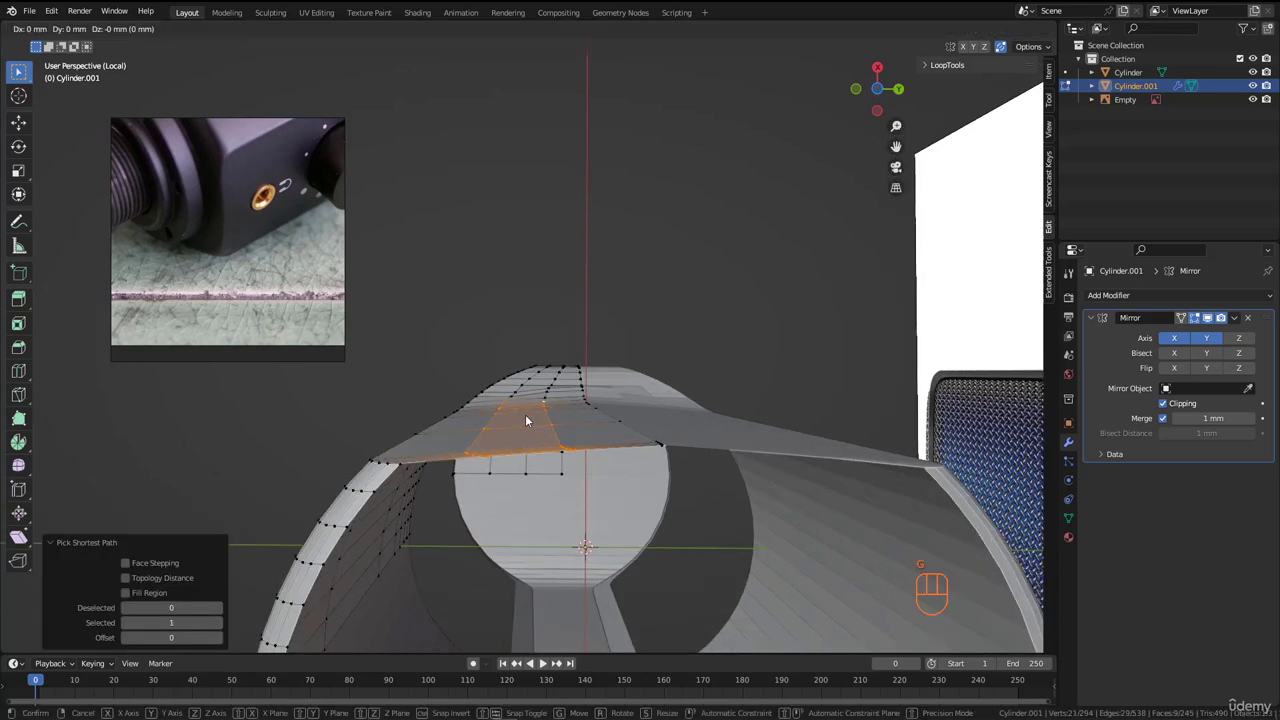
{"action": "key", "text": "x"}
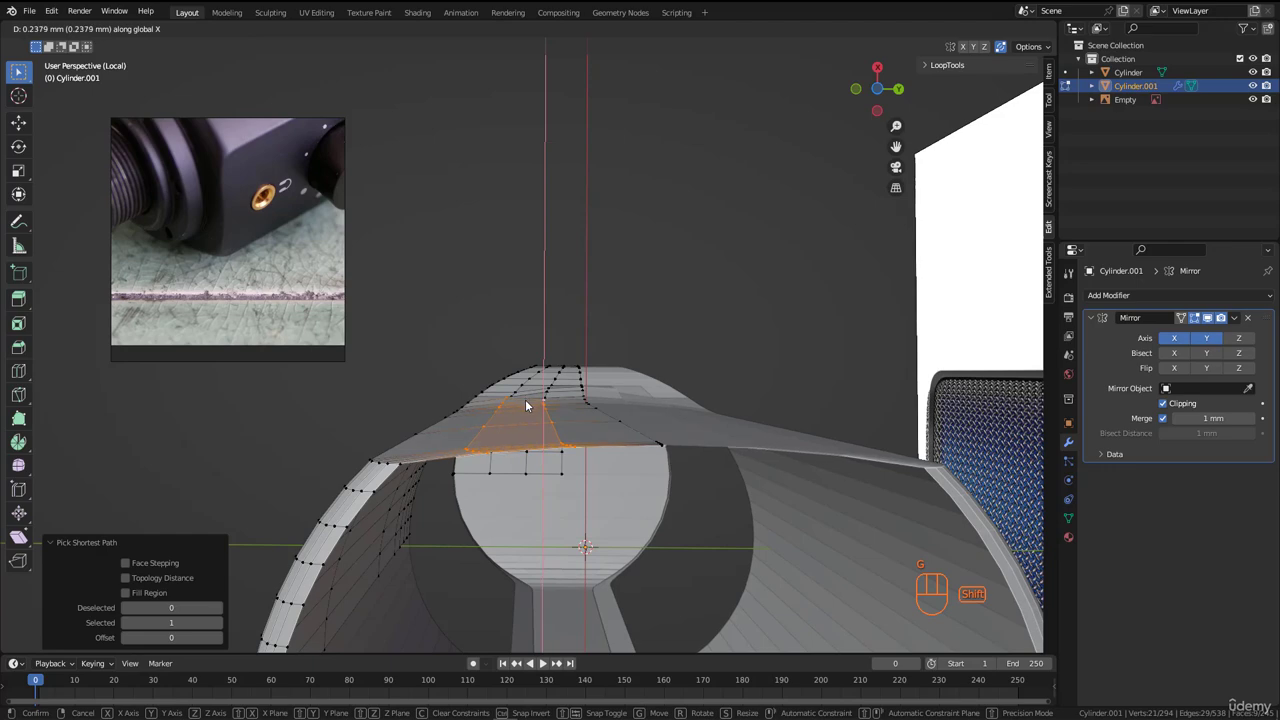
{"action": "left_click", "coordinate": [526, 405]}
- Move two neighbouring vertices at the bend of the flat side outward along X one at a time to smooth the curve
{"action": "middle_click_drag", "start_coordinate": [526, 405], "coordinate": [573, 298]}
{"action": "left_click", "coordinate": [520, 280]}
{"action": "key", "text": "g"}
{"action": "key", "text": "x"}
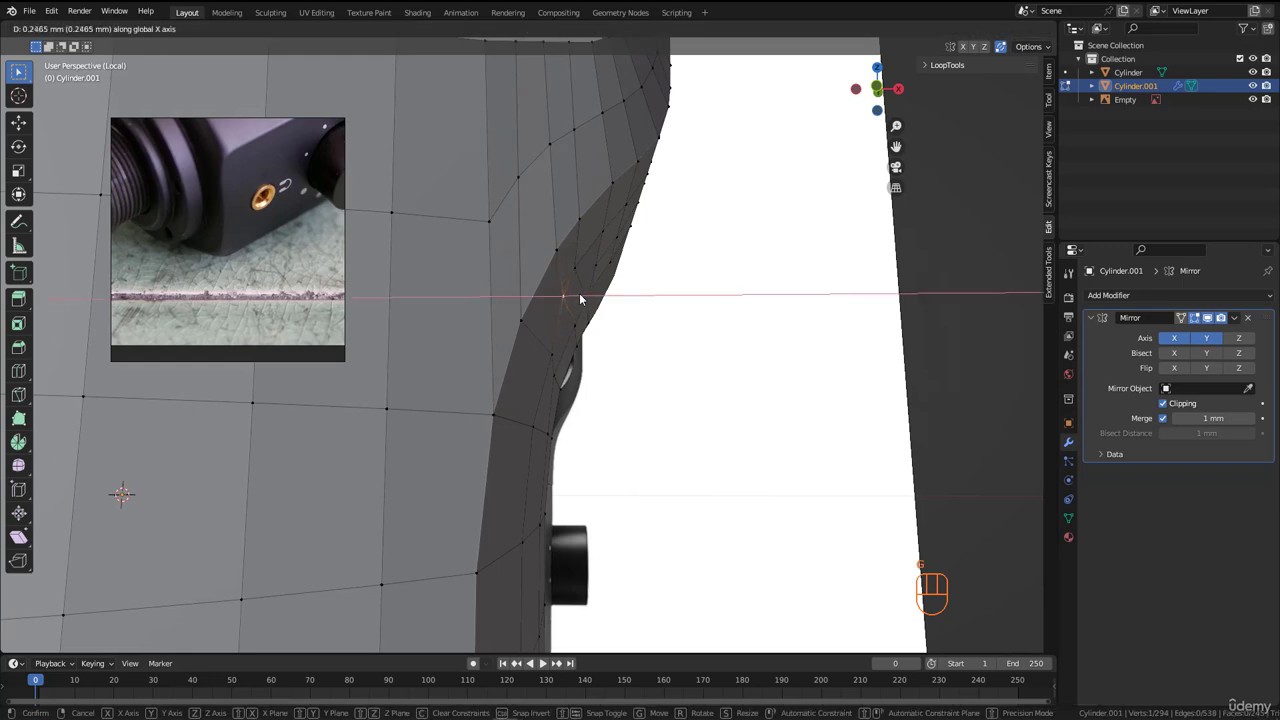
{"action": "left_click", "coordinate": [586, 299]}
{"action": "left_click", "coordinate": [582, 270]}
{"action": "key", "text": "g"}
{"action": "key", "text": "x"}
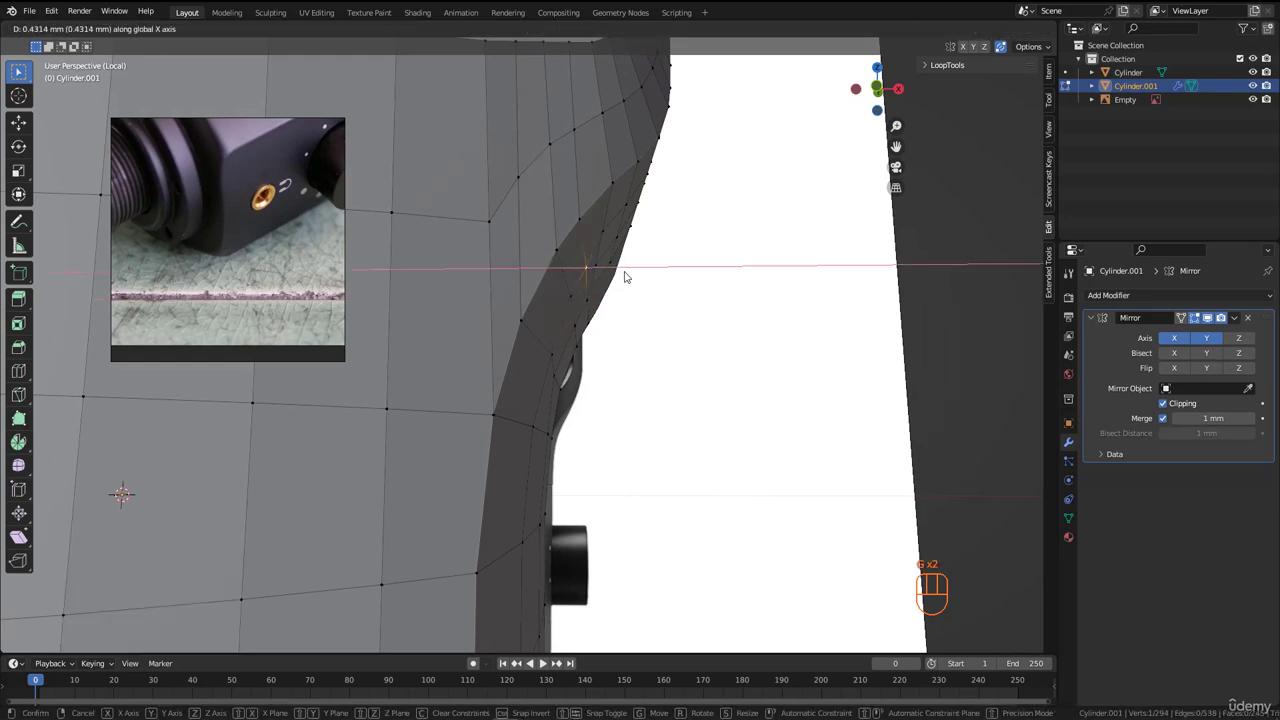
{"action": "left_click", "coordinate": [605, 265]}
- Move another vertex of the inner line at the bend outward about 0.25 mm along X
{"action": "middle_click_drag", "start_coordinate": [605, 265], "coordinate": [694, 243]}
{"action": "left_click", "coordinate": [738, 340]}
{"action": "mouse_move", "coordinate": [738, 340]}
{"action": "middle_mouse_down"}
{"action": "mouse_move", "coordinate": [726, 326]}
{"action": "mouse_move", "coordinate": [747, 336]}
{"action": "middle_mouse_up"}
{"action": "key", "text": "g"}
{"action": "key", "text": "x"}
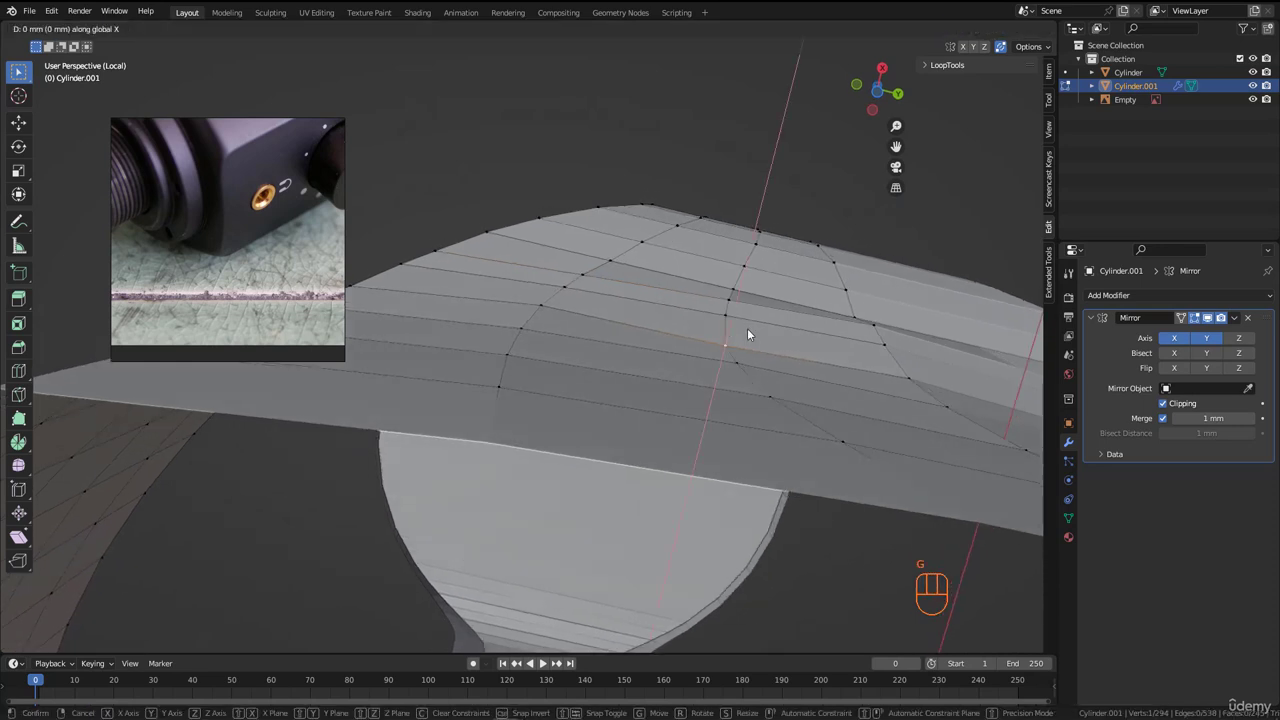
{"action": "left_click", "coordinate": [752, 266]}
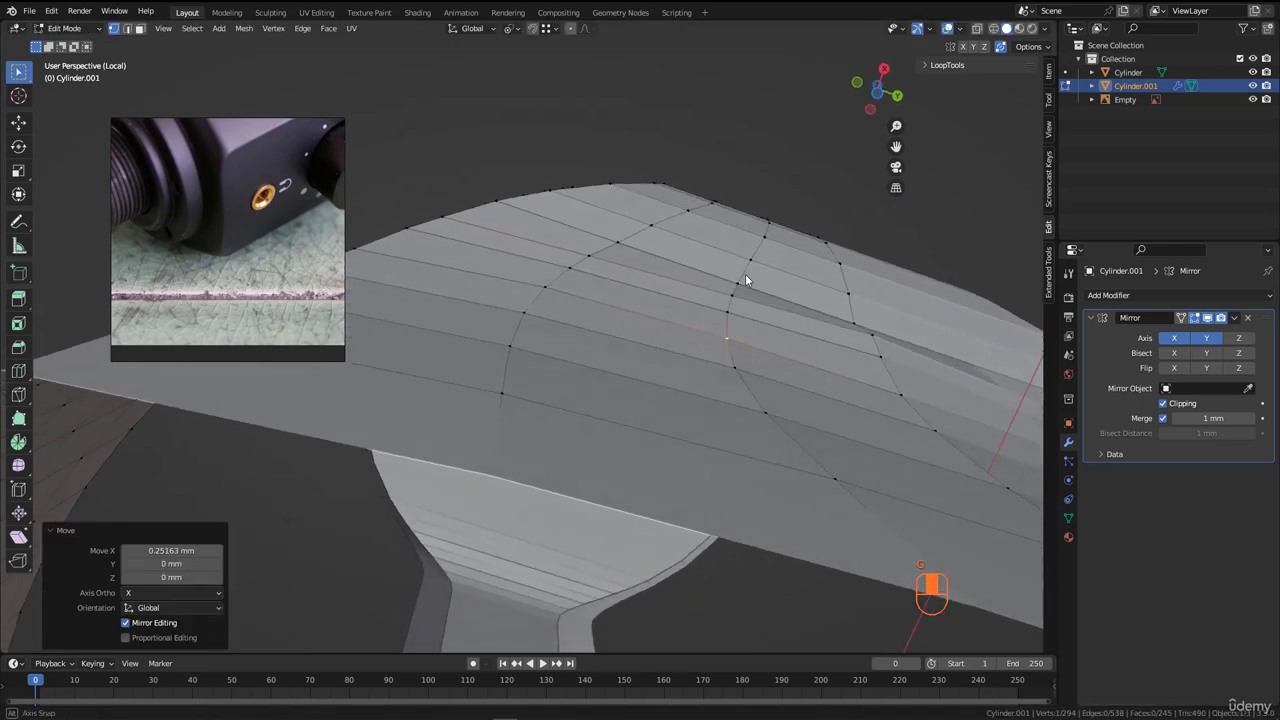
- Select the centre-line vertex just above the shifted section and move it outward about 0.43 mm along X toward the reference outline
{"action": "middle_click_drag", "start_coordinate": [743, 280], "coordinate": [881, 370]}
{"action": "left_click", "coordinate": [851, 329]}
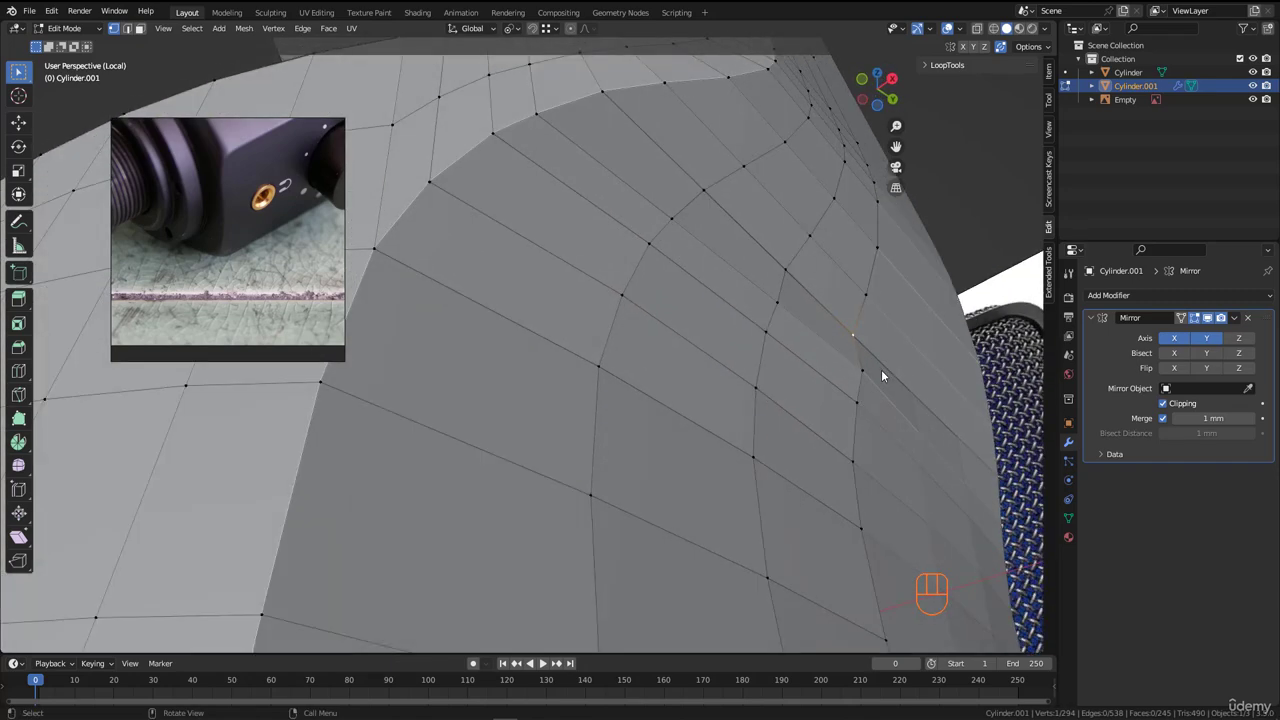
{"action": "key", "text": "KP_1"}
{"action": "scroll", "coordinate": [564, 371], "scroll_direction": "up", "scroll_amount": 4}
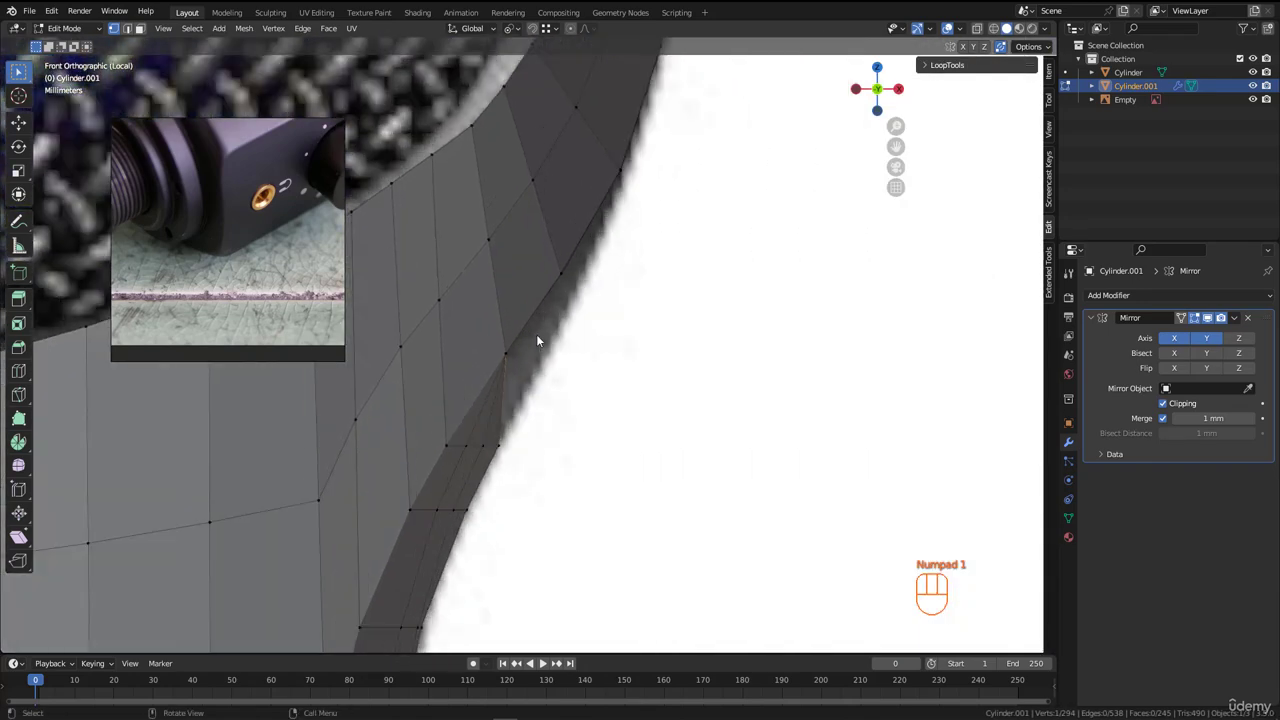
{"action": "scroll", "coordinate": [536, 341], "scroll_direction": "up", "scroll_amount": 2}
{"action": "key", "text": "z"}
{"action": "key", "text": "g"}
{"action": "key", "text": "x"}
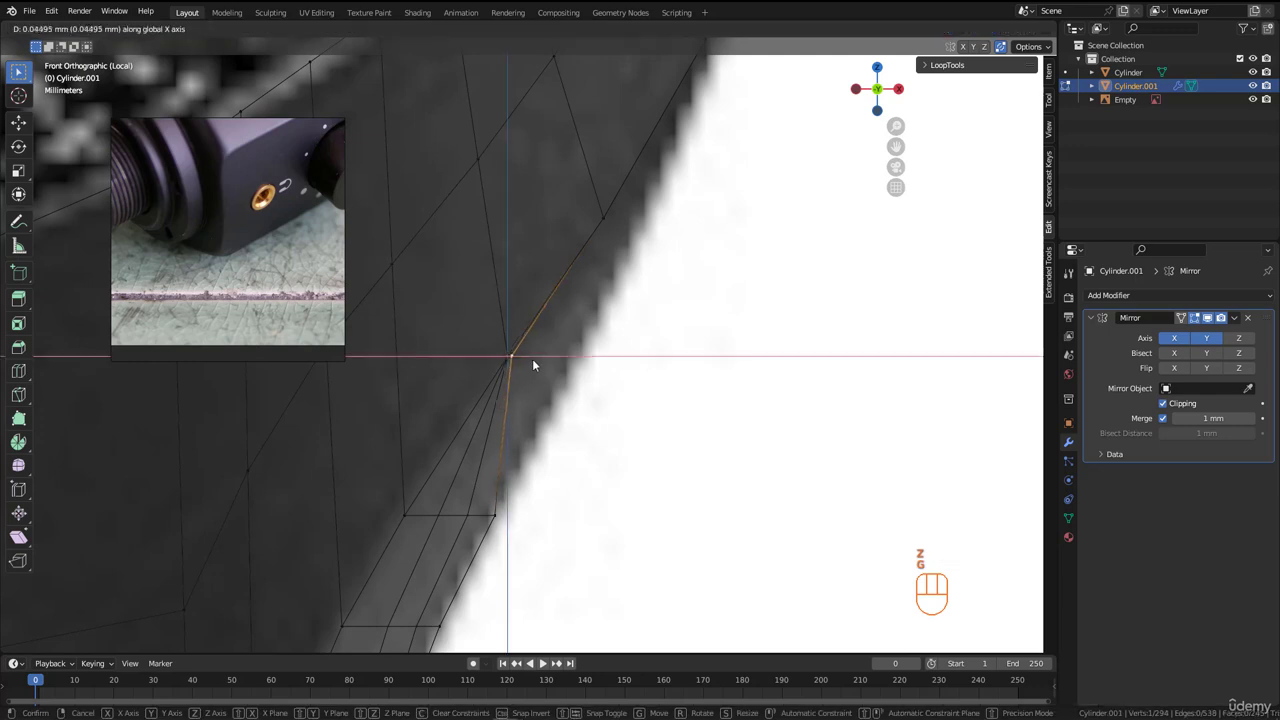
{"action": "left_click", "coordinate": [563, 370]}
- Nudge the same centre-line vertex about 0.1 mm further outward along X to meet the reference outline
{"action": "scroll", "coordinate": [563, 370], "scroll_direction": "down", "scroll_amount": 2}
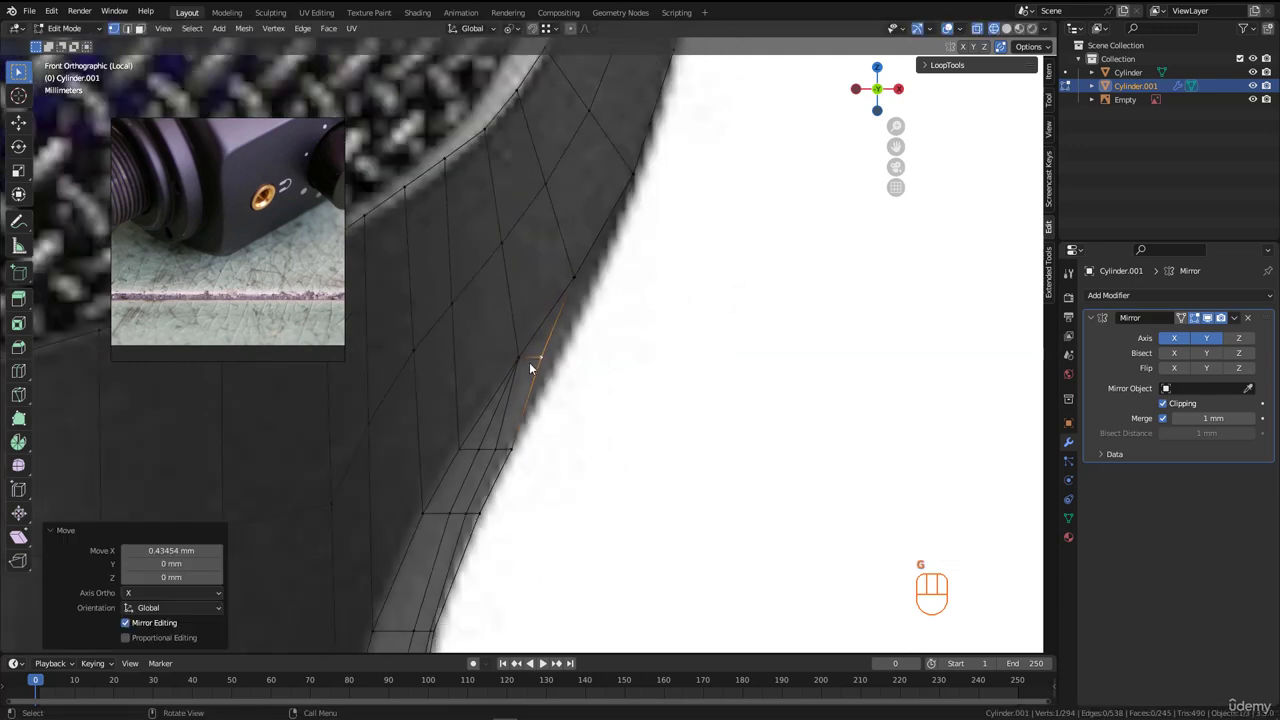
{"action": "scroll", "coordinate": [545, 357], "scroll_direction": "up", "scroll_amount": 1}
{"action": "key", "text": "g"}
{"action": "key", "text": "x"}
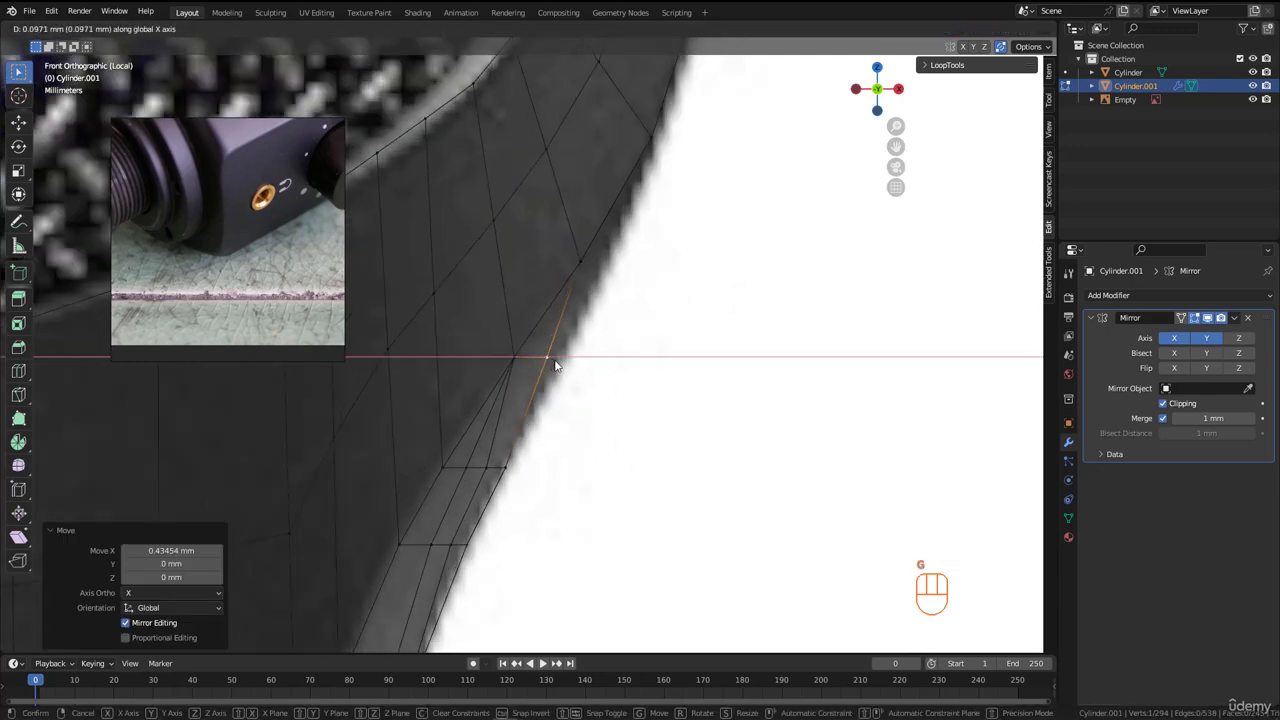
{"action": "left_click", "coordinate": [558, 369]}
- Move the next centre-line vertex above it outward about 0.33 mm along X onto the reference outline
{"action": "scroll", "coordinate": [572, 310], "scroll_direction": "down", "scroll_amount": 5}
{"action": "middle_click_drag", "start_coordinate": [572, 310], "coordinate": [545, 325]}
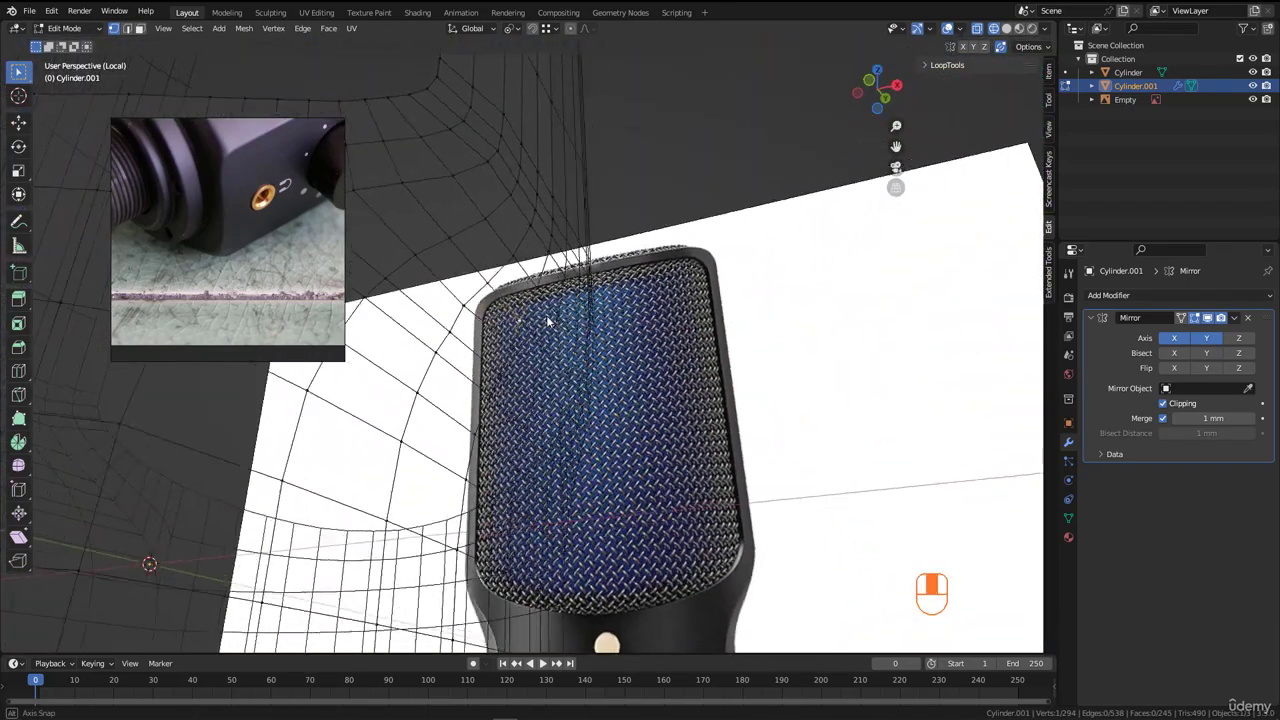
{"action": "scroll", "coordinate": [560, 330], "scroll_direction": "up", "scroll_amount": 3}
{"action": "key", "text": "KP_1"}
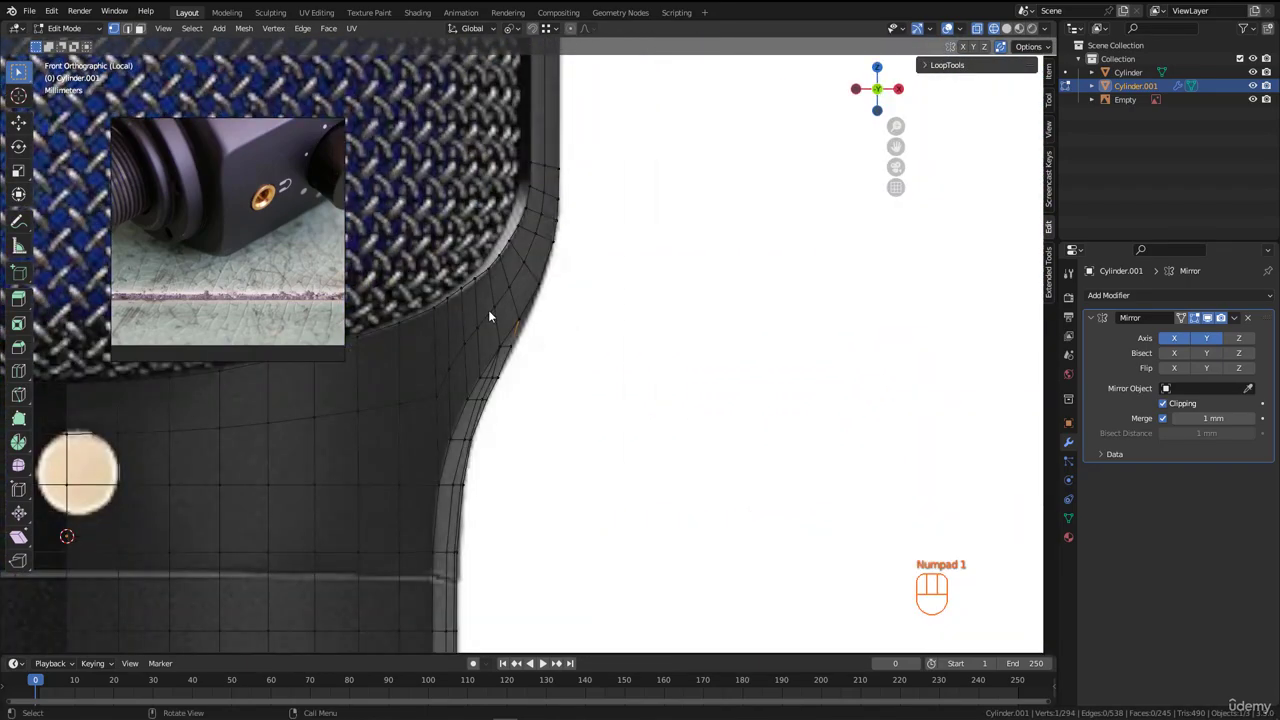
{"action": "scroll", "coordinate": [489, 317], "scroll_direction": "up", "scroll_amount": 4}
{"action": "key", "text": "g"}
{"action": "key", "text": "x"}
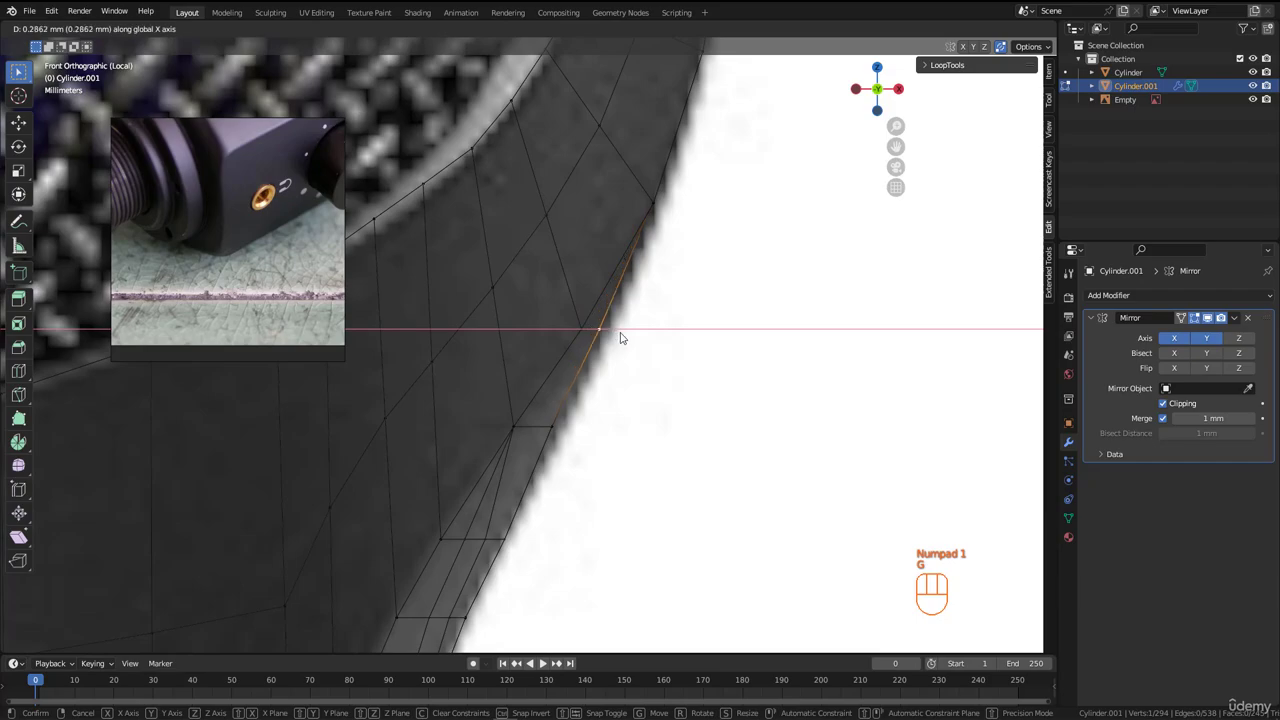
{"action": "left_click", "coordinate": [622, 338]}
- Move the inner-line vertex at the bend outward along X in the front view
{"action": "scroll", "coordinate": [620, 322], "scroll_direction": "down", "scroll_amount": 2}
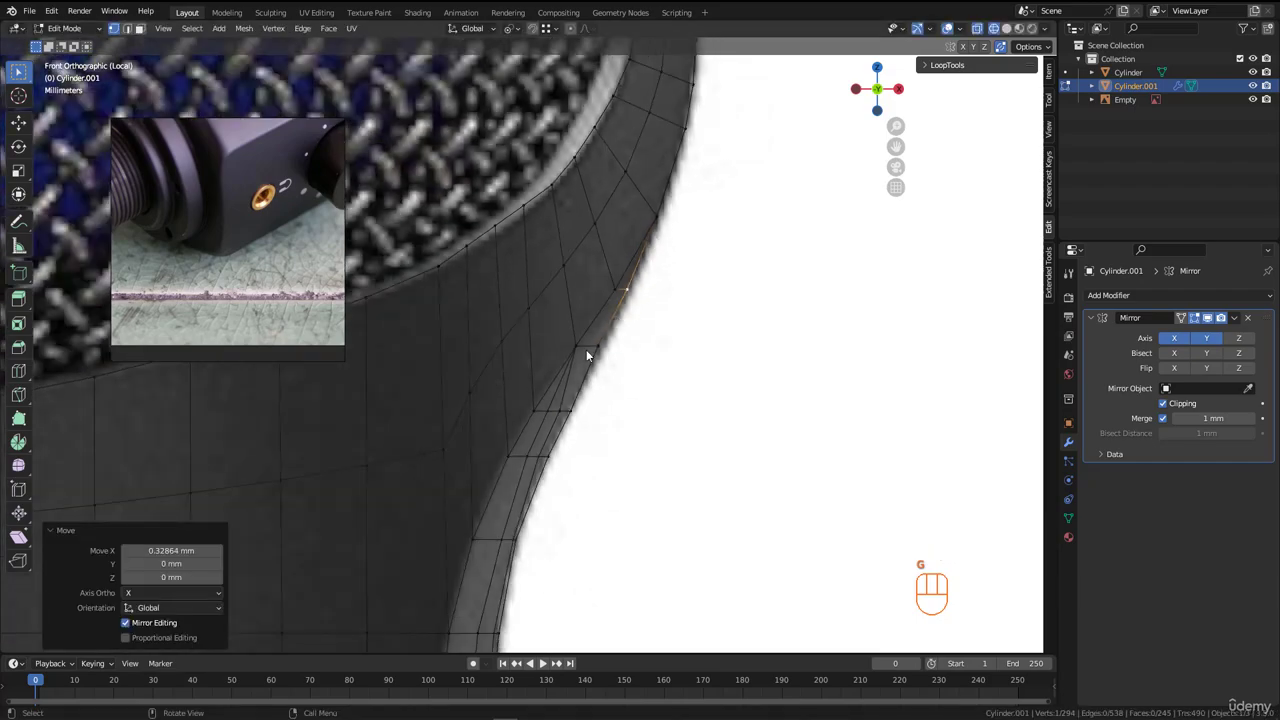
{"action": "scroll", "coordinate": [600, 350], "scroll_direction": "down", "scroll_amount": 3}
{"action": "mouse_move", "coordinate": [606, 349]}
{"action": "middle_mouse_down"}
{"action": "mouse_move", "coordinate": [523, 343]}
{"action": "mouse_move", "coordinate": [520, 354]}
{"action": "mouse_move", "coordinate": [584, 366]}
{"action": "mouse_move", "coordinate": [617, 348]}
{"action": "mouse_move", "coordinate": [596, 306]}
{"action": "mouse_move", "coordinate": [565, 367]}
{"action": "mouse_move", "coordinate": [677, 429]}
{"action": "mouse_move", "coordinate": [580, 349]}
{"action": "middle_mouse_up"}
{"action": "left_click", "coordinate": [641, 378]}
{"action": "key", "text": "KP_1"}
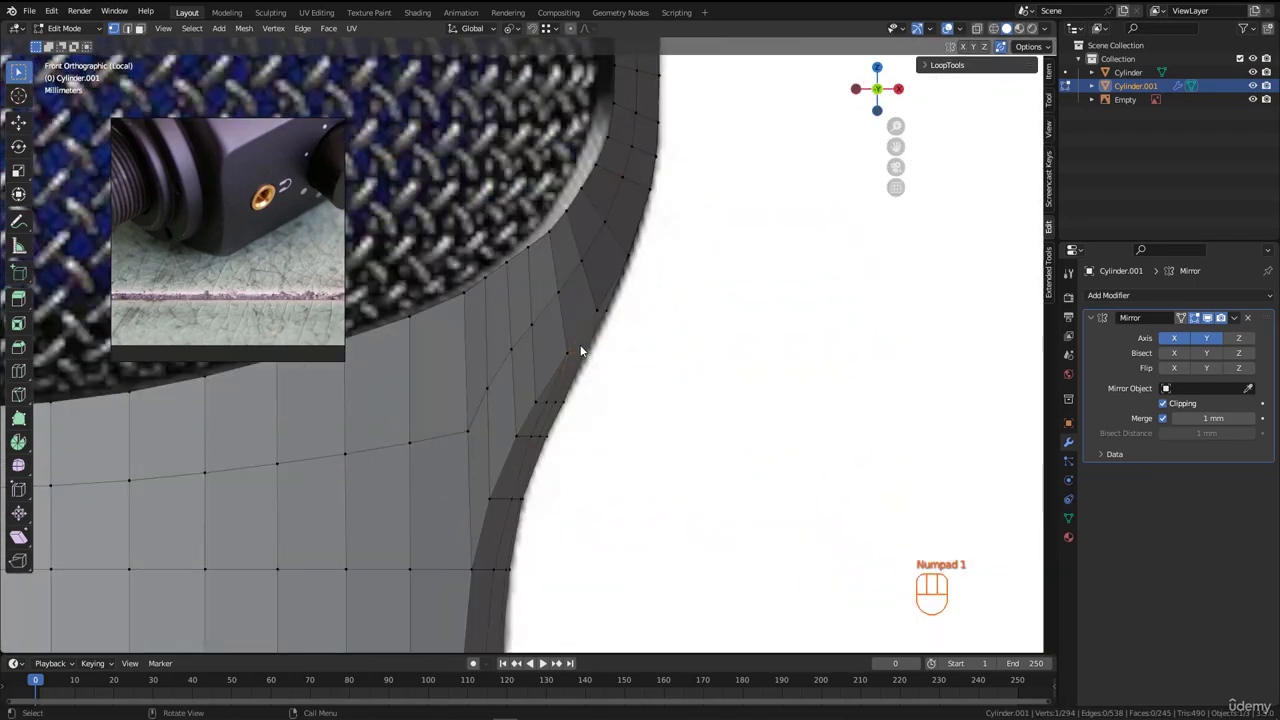
{"action": "key", "text": "g"}
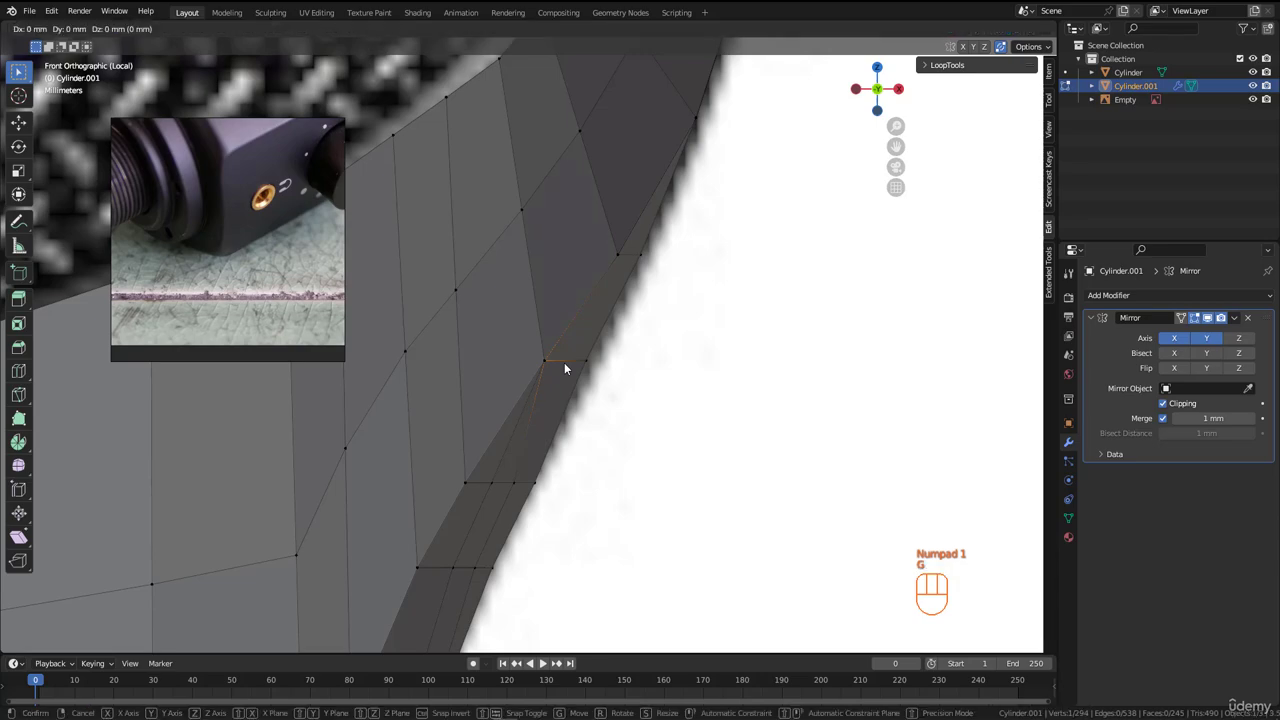
{"action": "key", "text": "x"}
{"action": "left_click", "coordinate": [545, 391]}
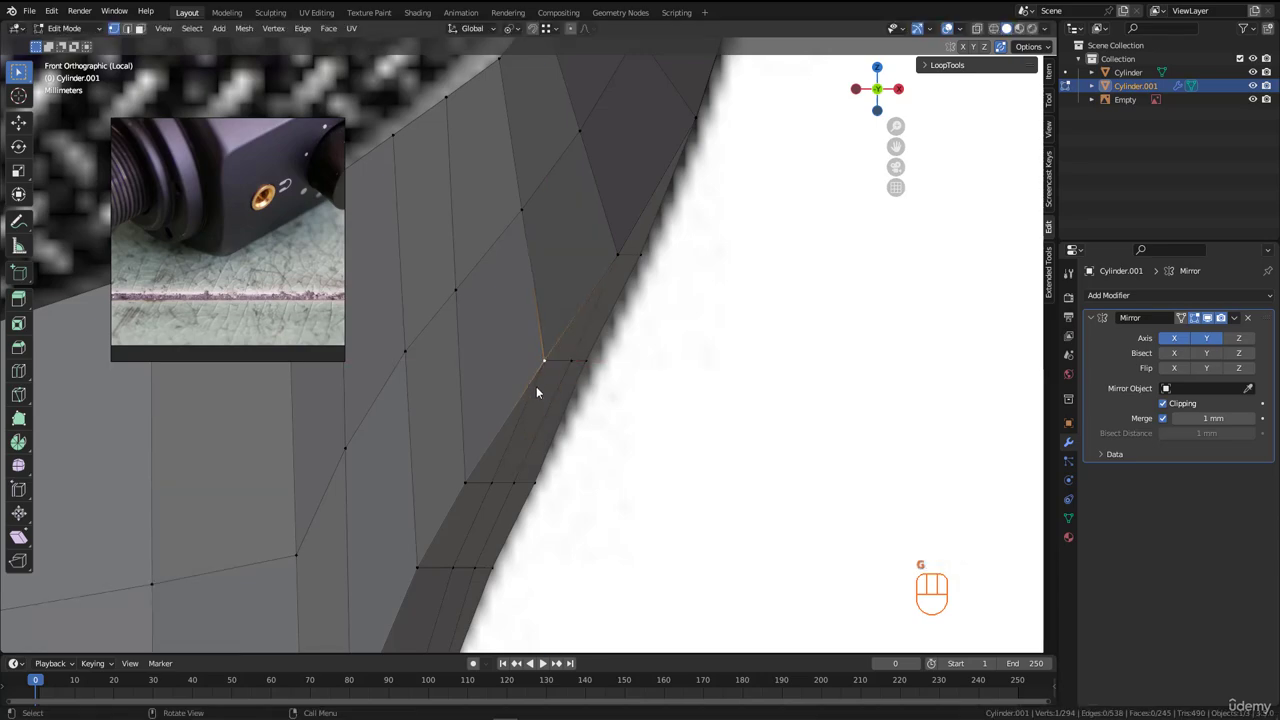
- Move the neighbouring vertex on the same bend row outward about 0.16 mm along X
{"action": "scroll", "coordinate": [536, 386], "scroll_direction": "up", "scroll_amount": 4}
{"action": "middle_click_drag", "start_coordinate": [537, 370], "coordinate": [640, 355]}
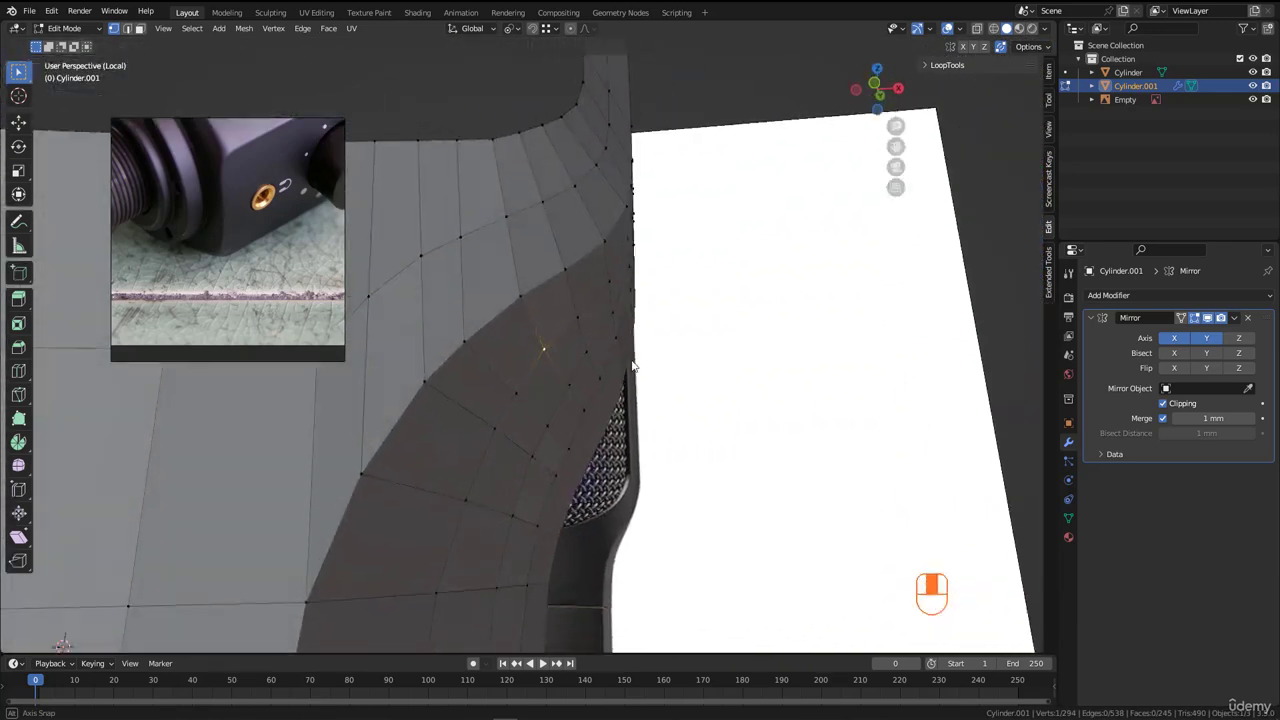
{"action": "key", "text": "KP_1"}
{"action": "scroll", "coordinate": [560, 361], "scroll_direction": "up", "scroll_amount": 2}
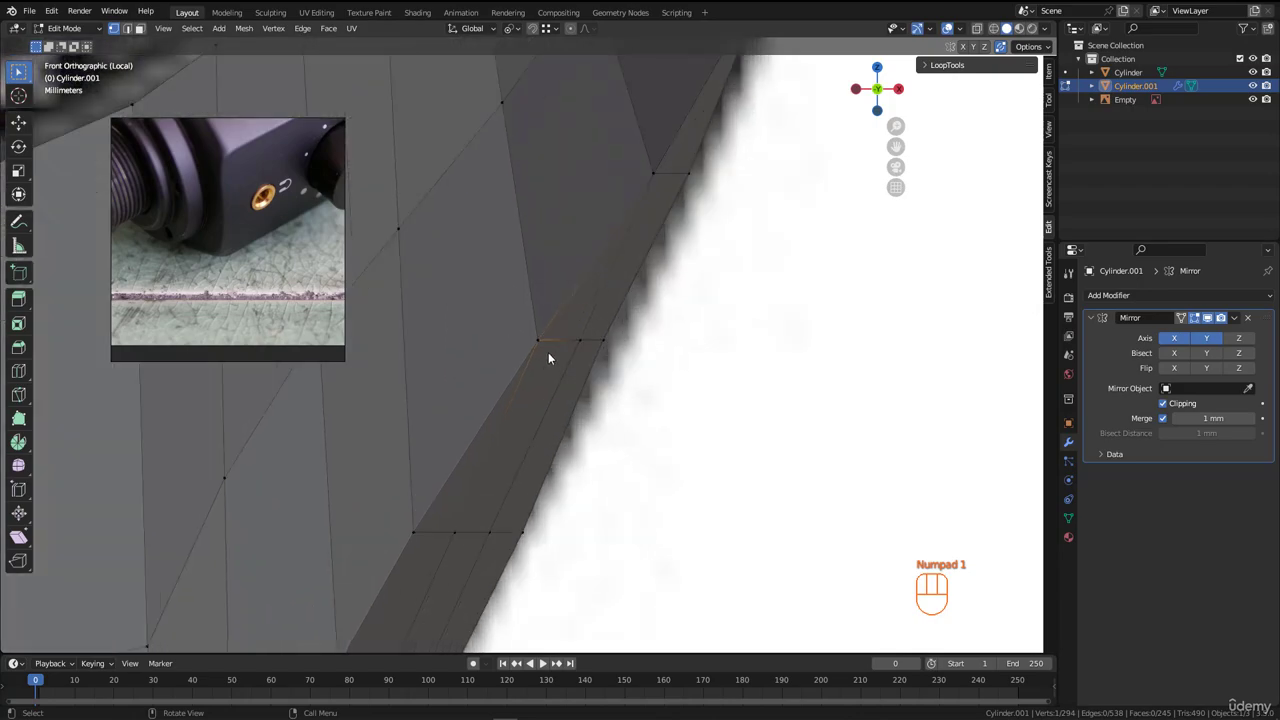
{"action": "key", "text": "g"}
{"action": "key", "text": "x"}
{"action": "left_click", "coordinate": [564, 356]}
{"action": "scroll", "coordinate": [570, 362], "scroll_direction": "down", "scroll_amount": 3}
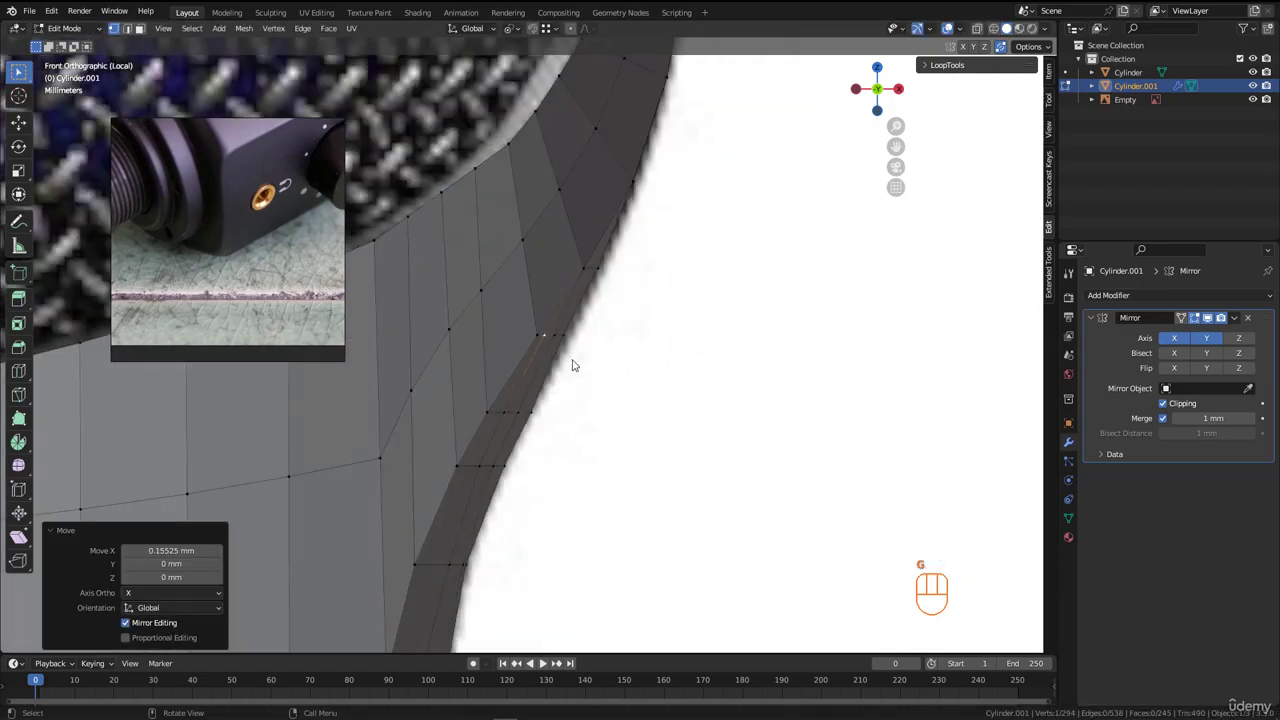
- Adjust the position of the selected bend vertex on the side surface to even out its line
{"action": "middle_click_drag", "start_coordinate": [570, 362], "coordinate": [608, 302]}
{"action": "key", "text": "g"}
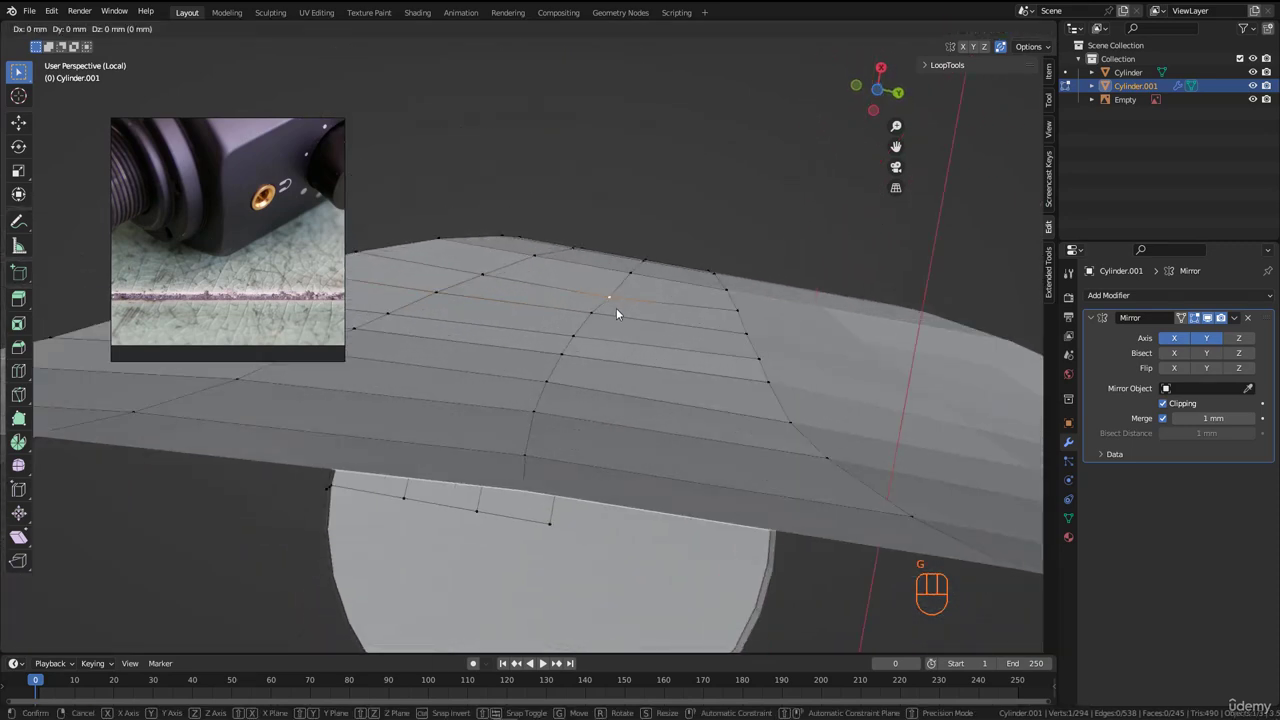
{"action": "left_click", "coordinate": [635, 271], "text": "shift"}
{"action": "middle_click_drag", "start_coordinate": [635, 271], "coordinate": [618, 513]}
{"action": "left_click_drag", "start_coordinate": [665, 550], "coordinate": [665, 549]}
{"action": "middle_click_drag", "start_coordinate": [728, 527], "coordinate": [673, 511]}
{"action": "key", "text": "s"}
{"action": "middle_click", "coordinate": [738, 515]}
{"action": "right_click", "coordinate": [722, 519]}
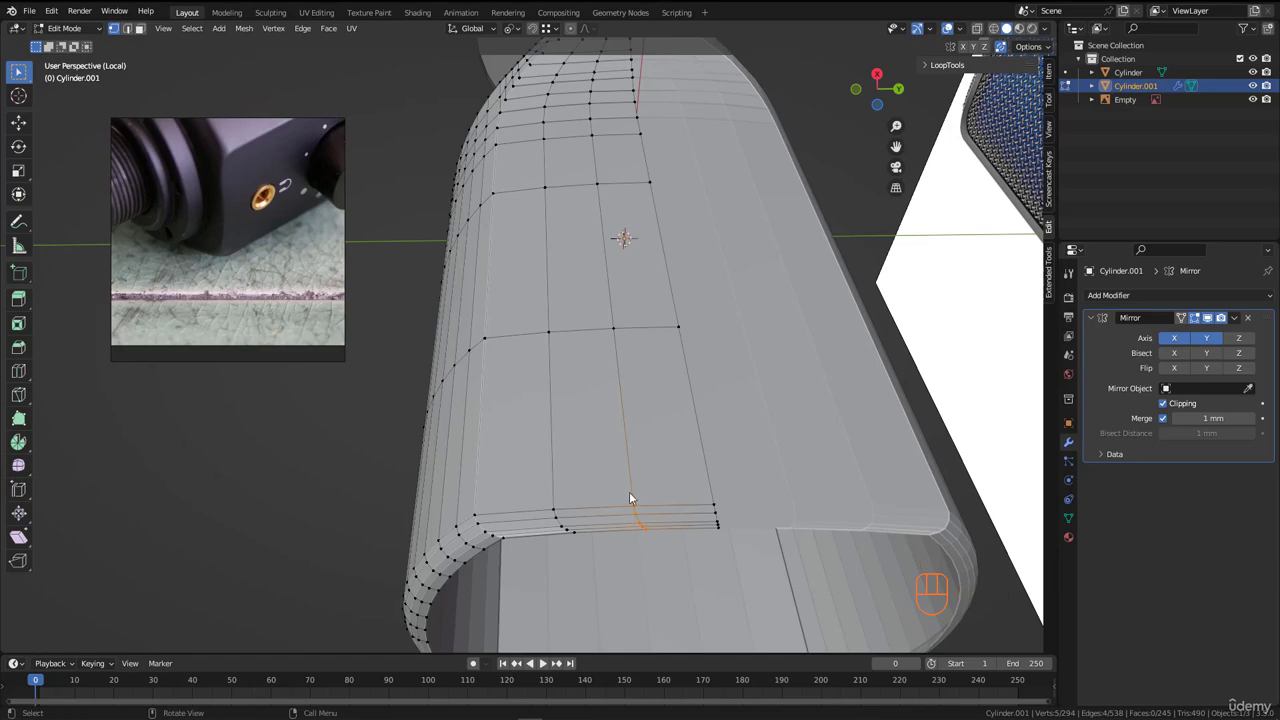
- Leave Edit mode and examine the shape of the body's top cap and rounded corners against the reference photos
{"action": "middle_click_drag", "start_coordinate": [631, 500], "coordinate": [646, 337]}
{"action": "scroll", "coordinate": [609, 418], "scroll_direction": "down", "scroll_amount": 4}
{"action": "scroll", "coordinate": [629, 464], "scroll_direction": "up", "scroll_amount": 5}
{"action": "key", "text": "Tab"}
{"action": "scroll", "coordinate": [630, 307], "scroll_direction": "up", "scroll_amount": 2}
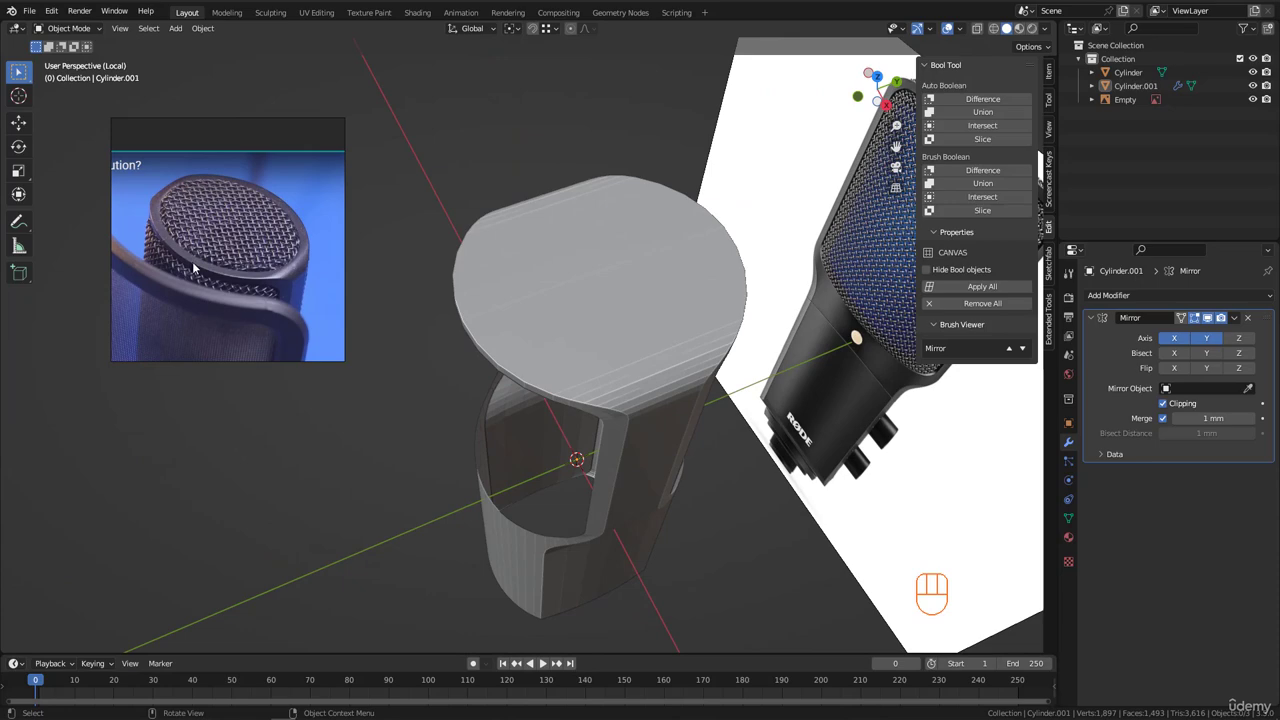
{"action": "middle_click_drag", "start_coordinate": [483, 338], "coordinate": [626, 284]}
{"action": "scroll", "coordinate": [674, 262], "scroll_direction": "down", "scroll_amount": 3}
{"action": "scroll", "coordinate": [650, 313], "scroll_direction": "up", "scroll_amount": 6}
{"action": "scroll", "coordinate": [626, 286], "scroll_direction": "down", "scroll_amount": 3}
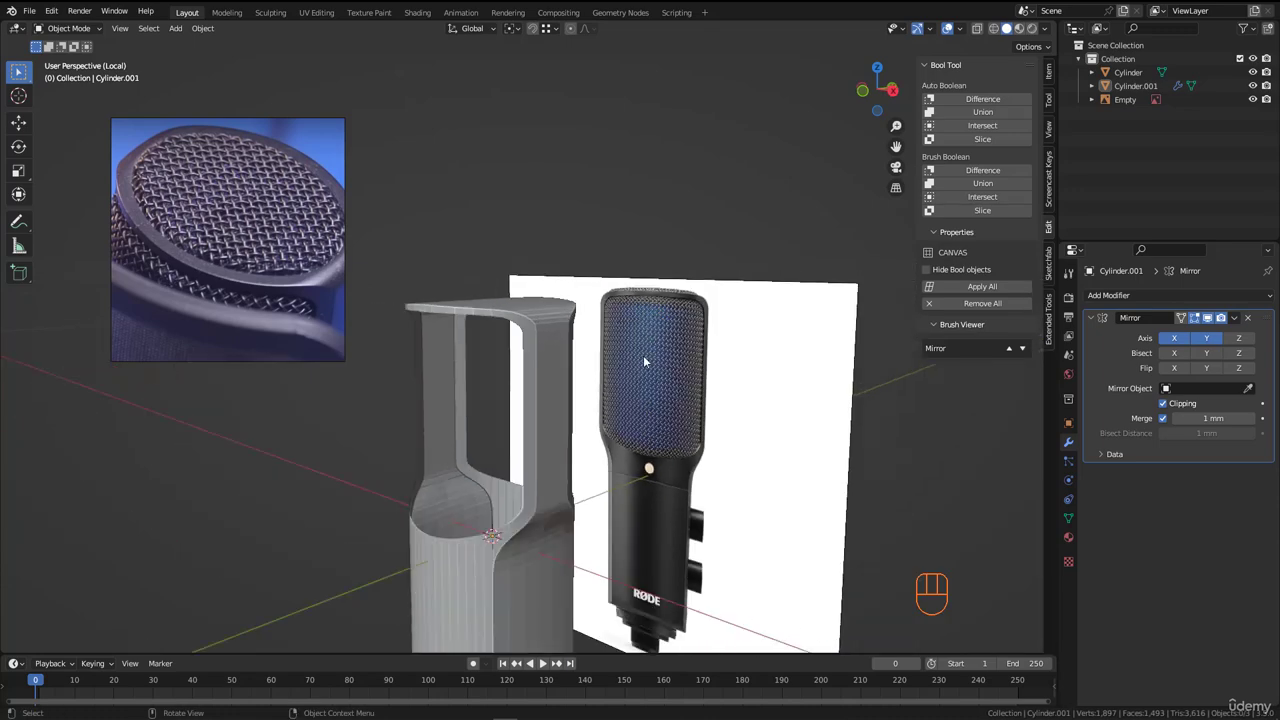
{"action": "scroll", "coordinate": [645, 362], "scroll_direction": "up", "scroll_amount": 1}
{"action": "scroll", "coordinate": [500, 373], "scroll_direction": "down", "scroll_amount": 1}
{"action": "scroll", "coordinate": [478, 368], "scroll_direction": "down", "scroll_amount": 1}
{"action": "middle_click_drag", "start_coordinate": [478, 368], "coordinate": [489, 410]}
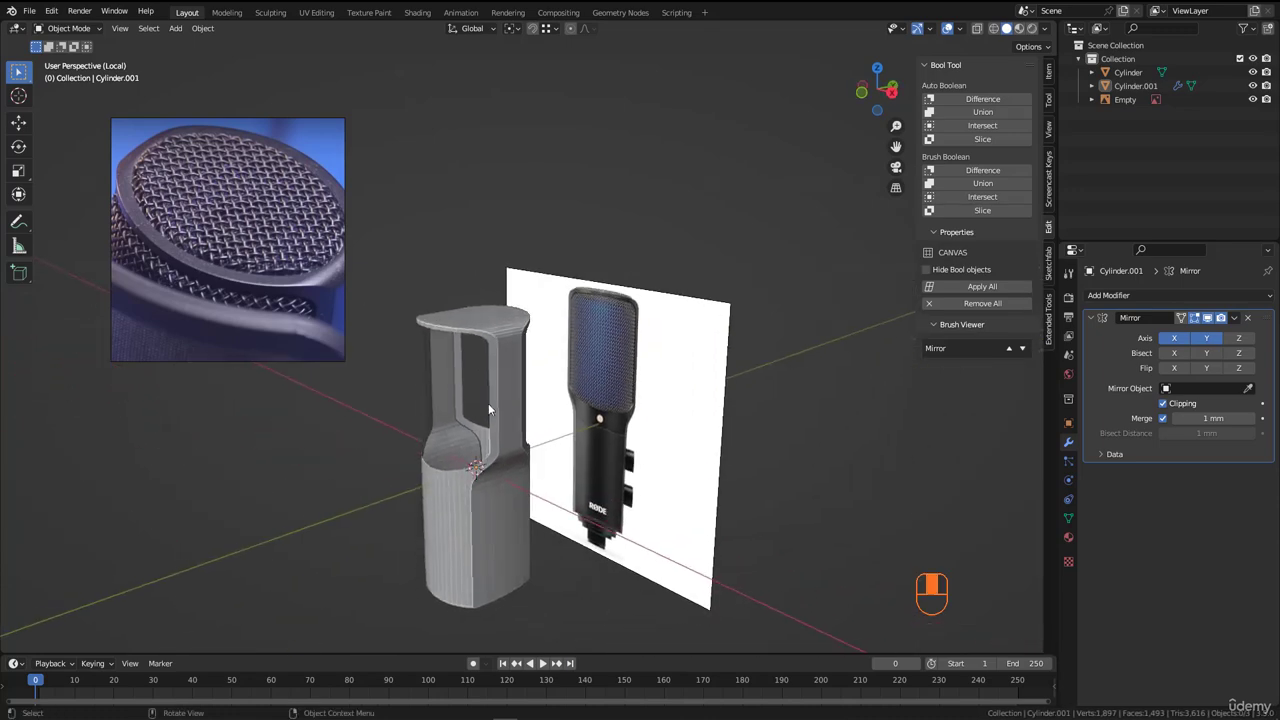
{"action": "scroll", "coordinate": [500, 337], "scroll_direction": "up", "scroll_amount": 4}
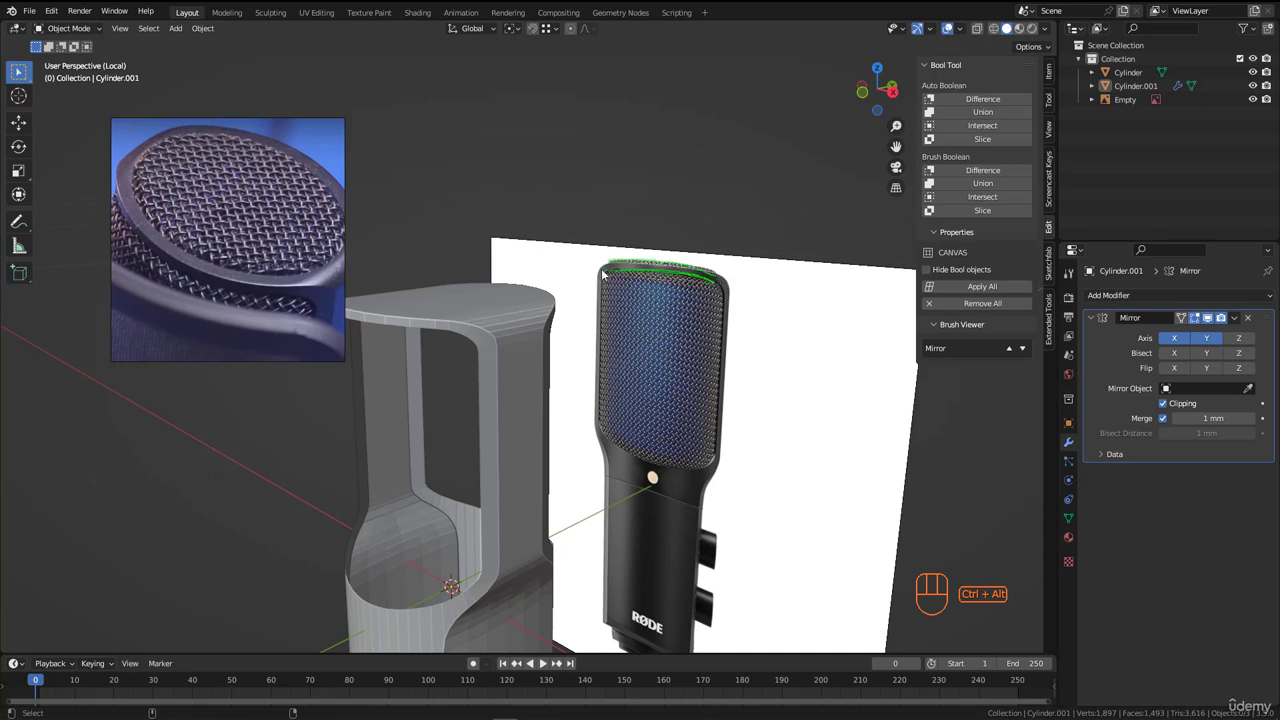
{"action": "middle_click_drag", "start_coordinate": [498, 313], "coordinate": [595, 337]}
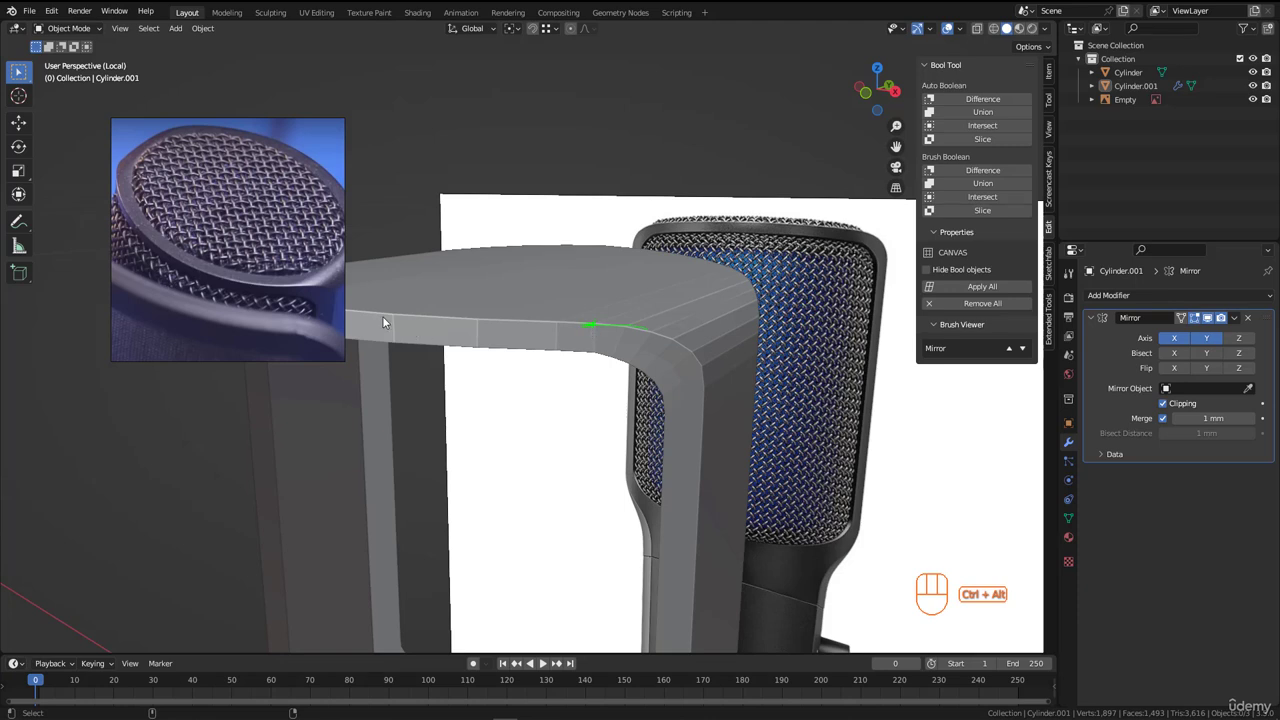
- Enter Edit mode on the body, select a vertical row of vertices on the top cap's rim and change the transform pivot point
{"action": "left_click", "coordinate": [598, 326]}
{"action": "key", "text": "Tab"}
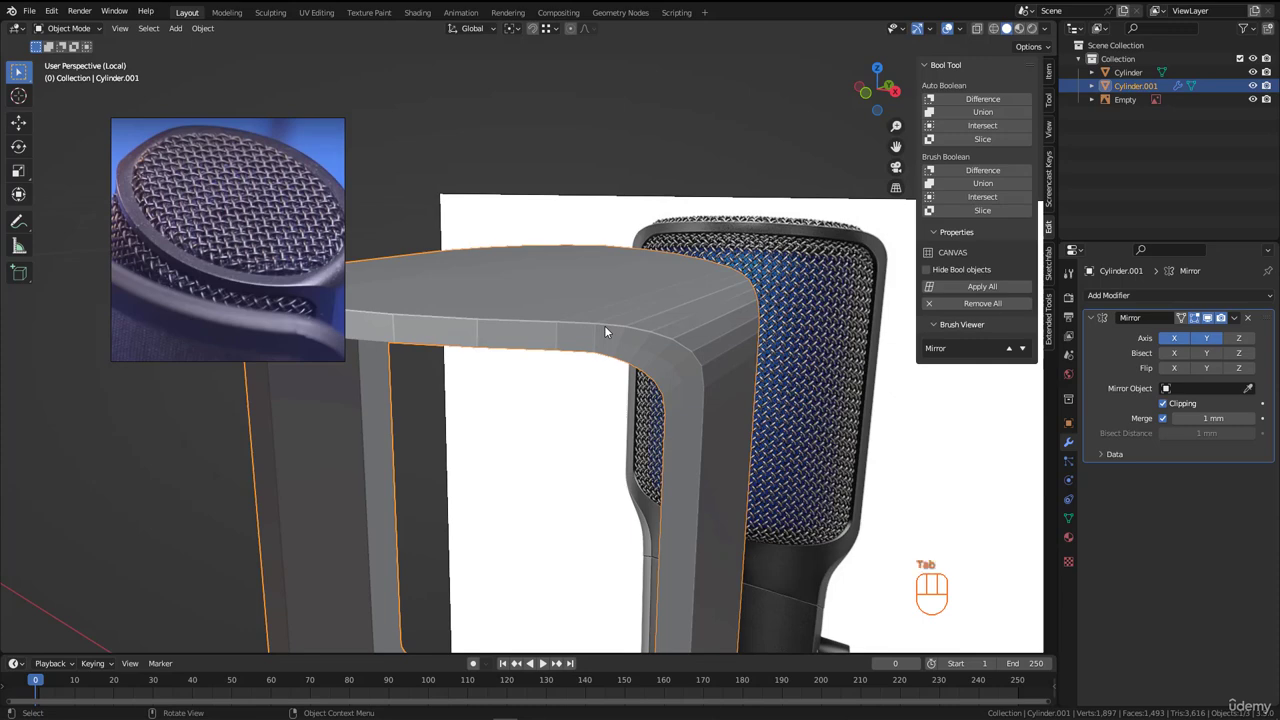
{"action": "scroll", "coordinate": [600, 326], "scroll_direction": "up", "scroll_amount": 1}
{"action": "left_click", "coordinate": [610, 325]}
{"action": "middle_click_drag", "start_coordinate": [610, 325], "coordinate": [557, 315]}
{"action": "left_click_drag", "start_coordinate": [558, 369], "coordinate": [561, 370]}
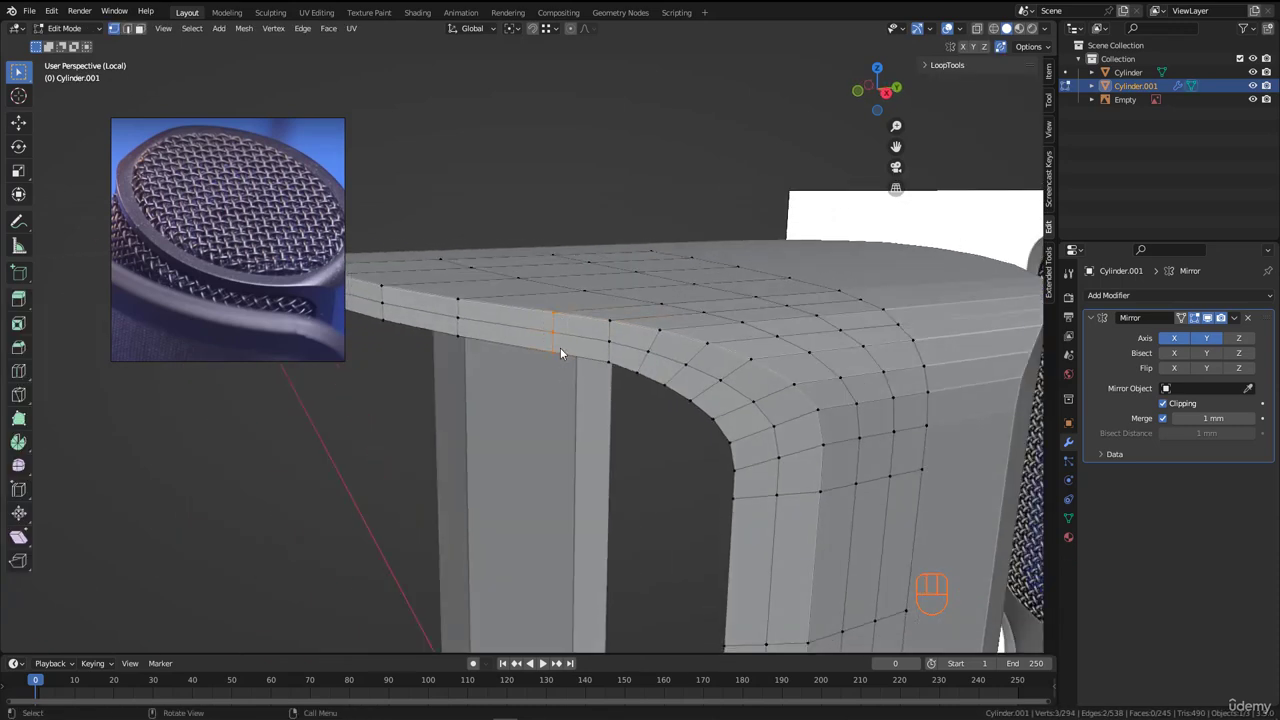
{"action": "middle_click_drag", "start_coordinate": [560, 347], "coordinate": [591, 342]}
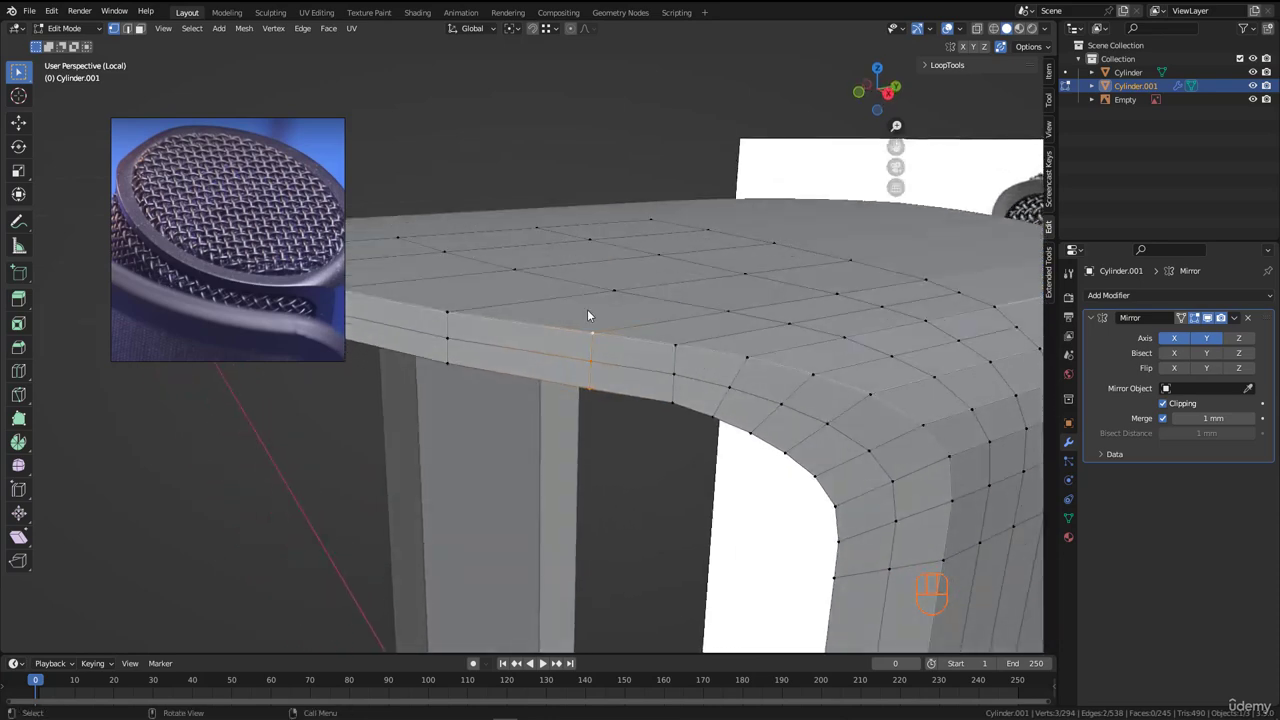
{"action": "left_click", "coordinate": [512, 28]}
{"action": "left_click", "coordinate": [522, 106]}
{"action": "middle_click_drag", "start_coordinate": [617, 361], "coordinate": [630, 387]}
{"action": "key", "text": "g"}
{"action": "key", "text": "z"}
{"action": "left_click", "coordinate": [662, 343]}
{"action": "key", "text": "ctrl+z"}
{"action": "key", "text": "ctrl+z"}
- Move the selected top-cap vertices along Z and lower the adjacent vertex row about 0.62 mm
{"action": "key", "text": "g"}
{"action": "key", "text": "z"}
{"action": "left_click", "coordinate": [609, 341]}
{"action": "left_click", "coordinate": [684, 362], "text": "alt"}
{"action": "key", "text": "g"}
{"action": "key", "text": "z"}
{"action": "left_click", "coordinate": [708, 378]}
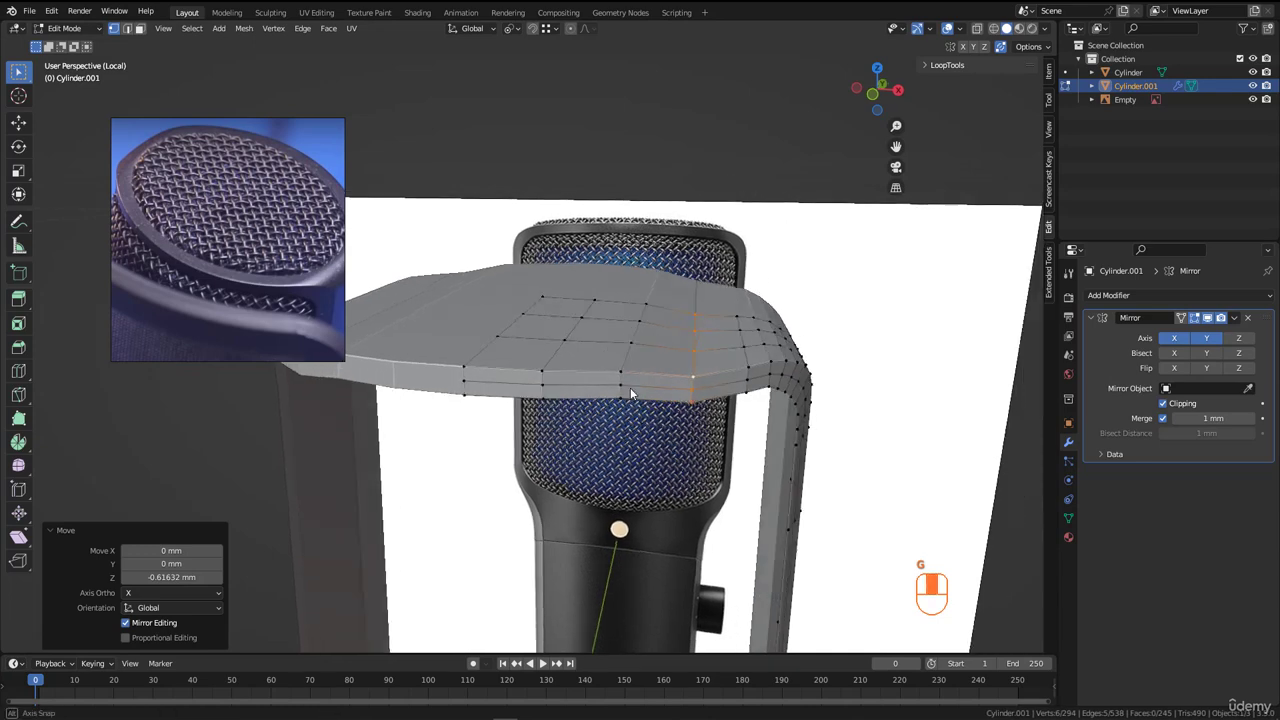
- Select the next top-cap vertex row toward the centre and lower it about 0.9 mm along Z
{"action": "key", "text": "alt+z"}
{"action": "left_click_drag", "start_coordinate": [616, 408], "coordinate": [662, 290]}
{"action": "key", "text": "alt+z"}
{"action": "middle_click_drag", "start_coordinate": [663, 360], "coordinate": [583, 371]}
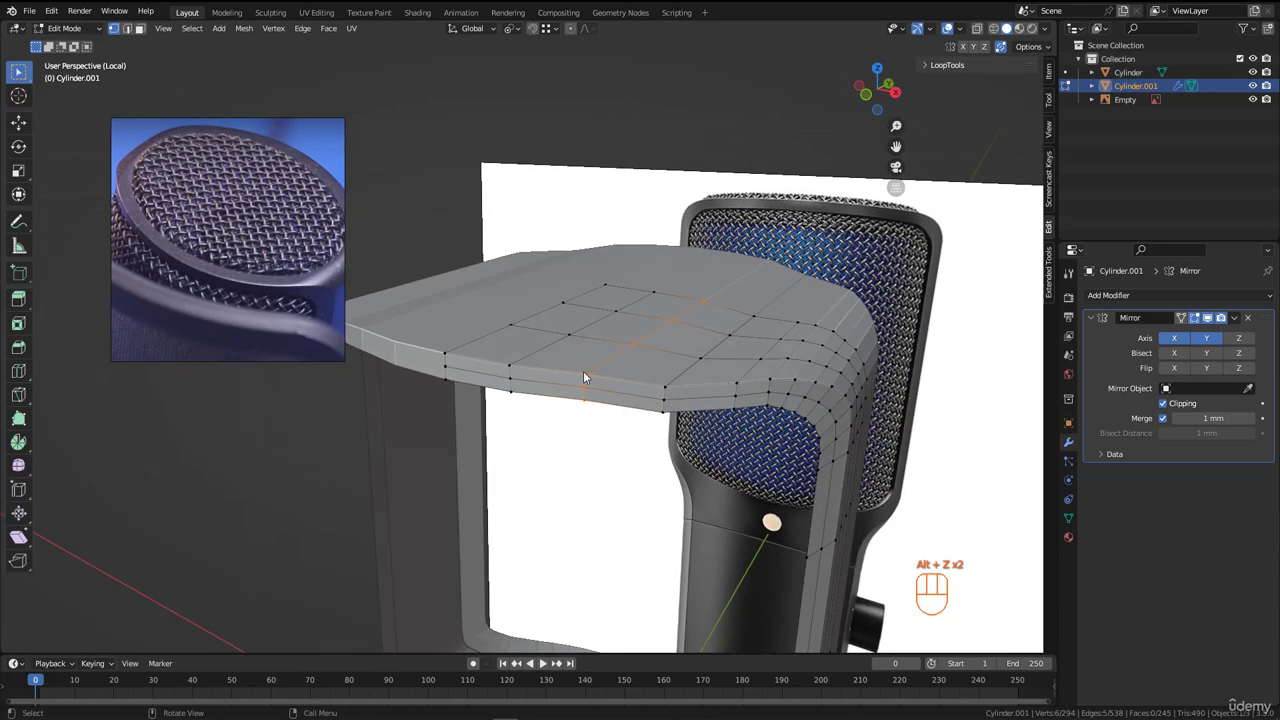
{"action": "key", "text": "g"}
{"action": "key", "text": "z"}
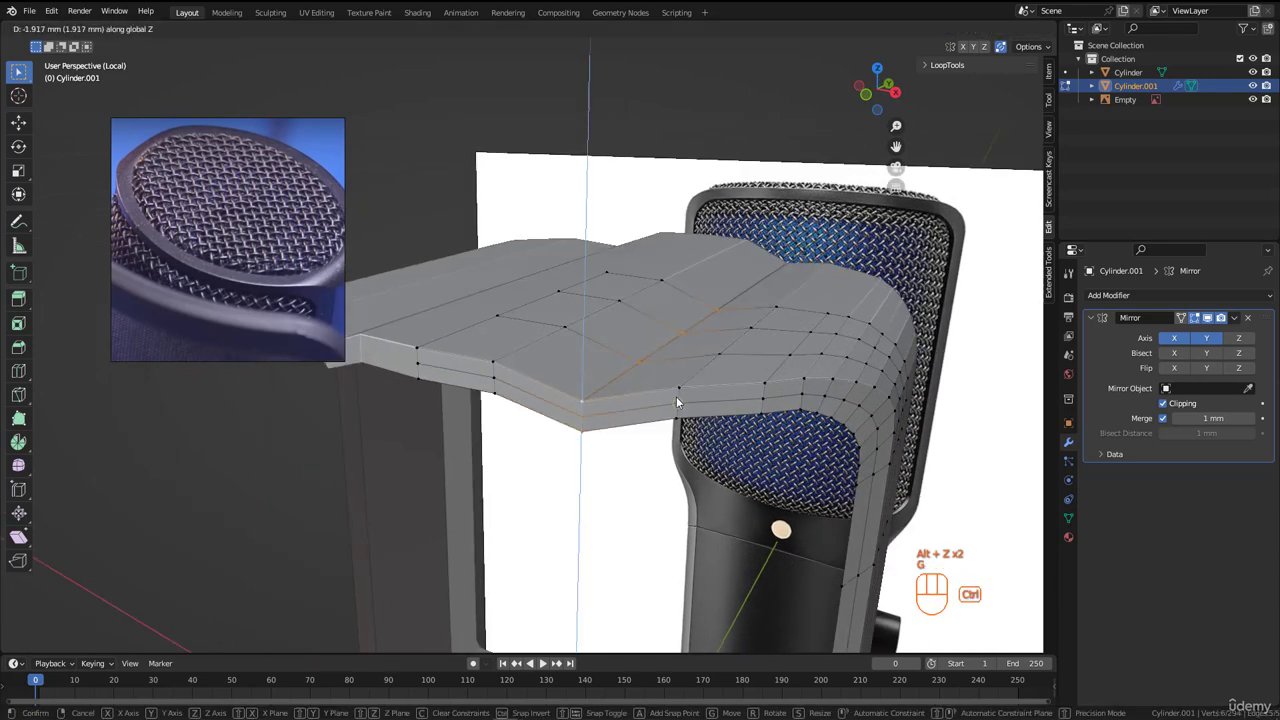
{"action": "left_click", "coordinate": [682, 386]}
- Lower the following vertex row along Z to level it with the rest of the top cap
{"action": "middle_click_drag", "start_coordinate": [710, 342], "coordinate": [595, 402]}
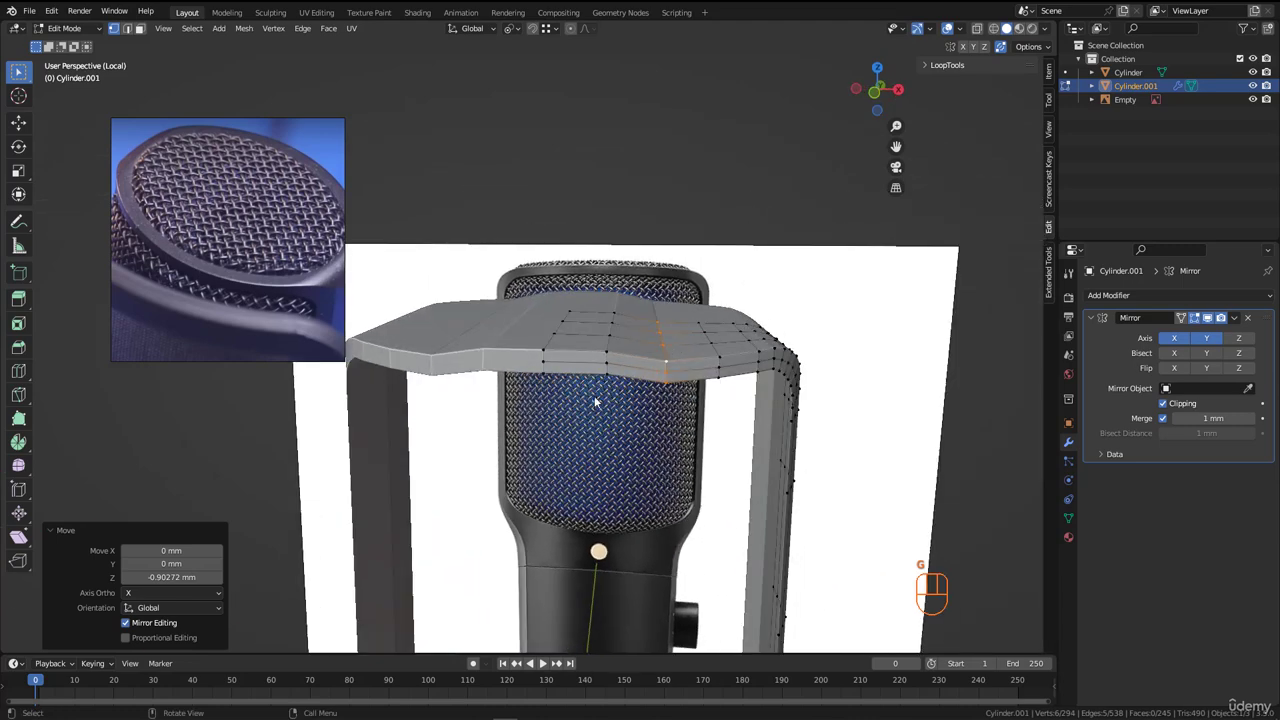
{"action": "middle_click_drag", "start_coordinate": [634, 325], "coordinate": [533, 418]}
{"action": "key", "text": "g"}
{"action": "key", "text": "z"}
{"action": "left_click", "coordinate": [621, 359]}
- Select the centre row of top-cap vertices and lower it about 1.22 mm along Z to flatten the cap
{"action": "left_click_drag", "start_coordinate": [577, 284], "coordinate": [576, 286]}
{"action": "middle_click_drag", "start_coordinate": [576, 286], "coordinate": [685, 353]}
{"action": "key", "text": "g"}
{"action": "key", "text": "z"}
{"action": "left_click", "coordinate": [603, 377]}
- Leave Edit mode and apply the Mirror modifier on the body
{"action": "middle_click_drag", "start_coordinate": [627, 333], "coordinate": [987, 395]}
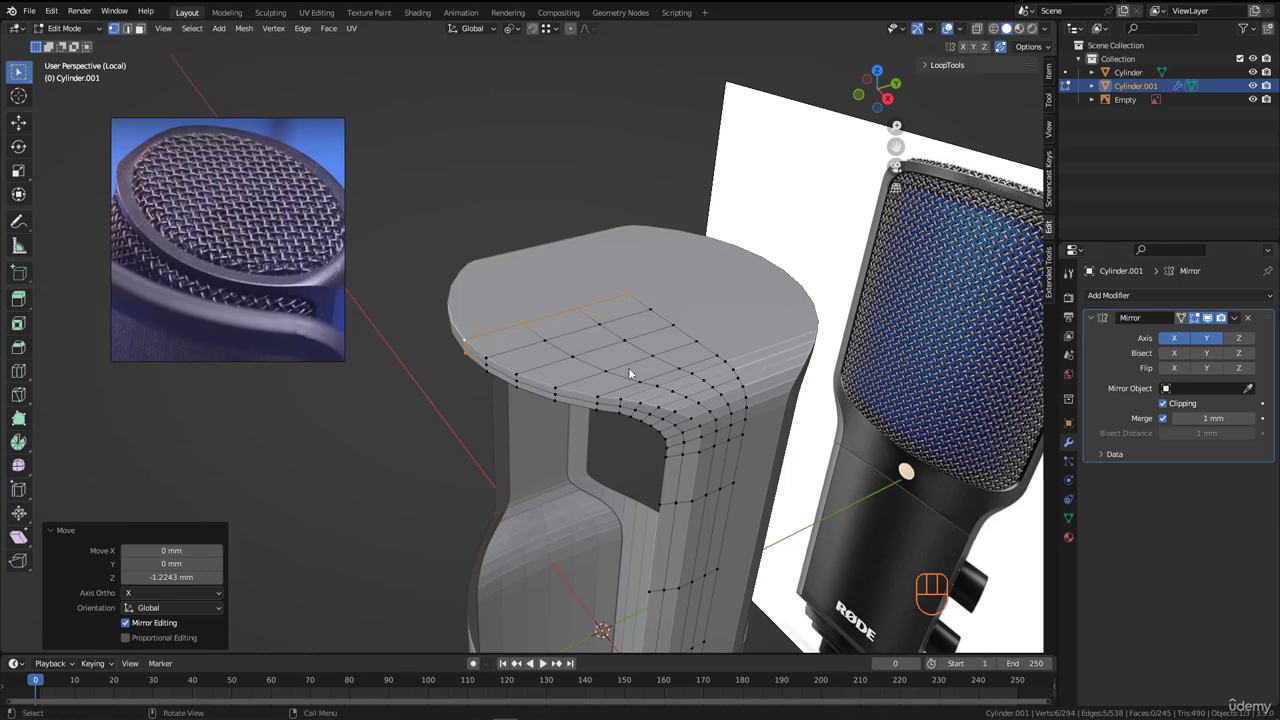
{"action": "scroll", "coordinate": [654, 374], "scroll_direction": "up", "scroll_amount": 2}
{"action": "key", "text": "Tab"}
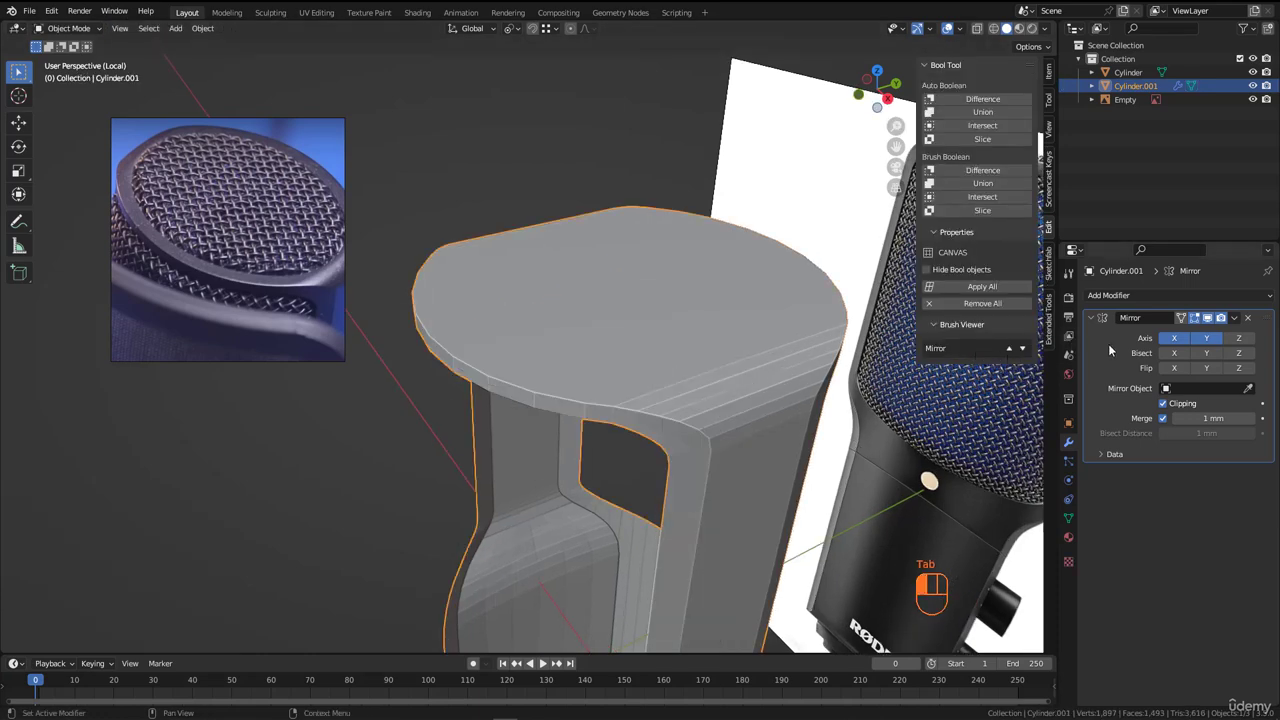
{"action": "key", "text": "ctrl+a"}
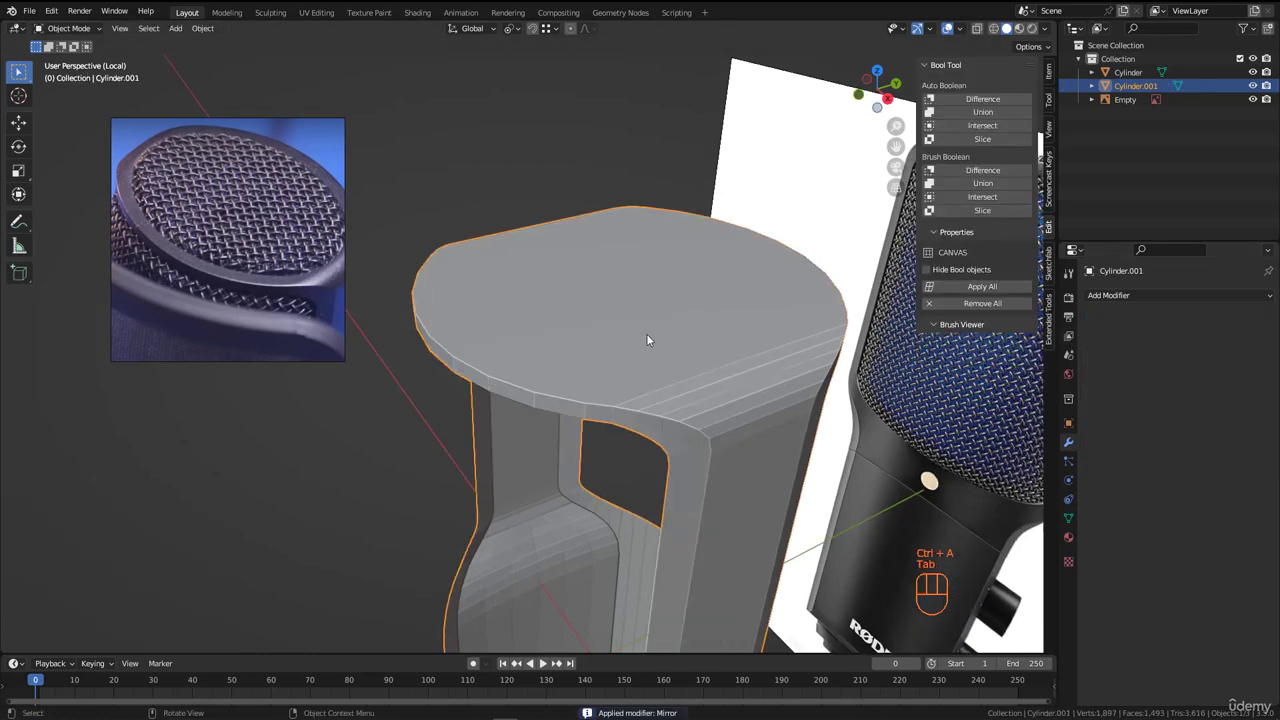
- Select the four middle faces of the top cap in face mode and grow the selection twice
{"action": "key", "text": "Tab"}
{"action": "middle_click_drag", "start_coordinate": [644, 322], "coordinate": [574, 315]}
{"action": "key", "text": "3"}
{"action": "left_click", "coordinate": [640, 285]}
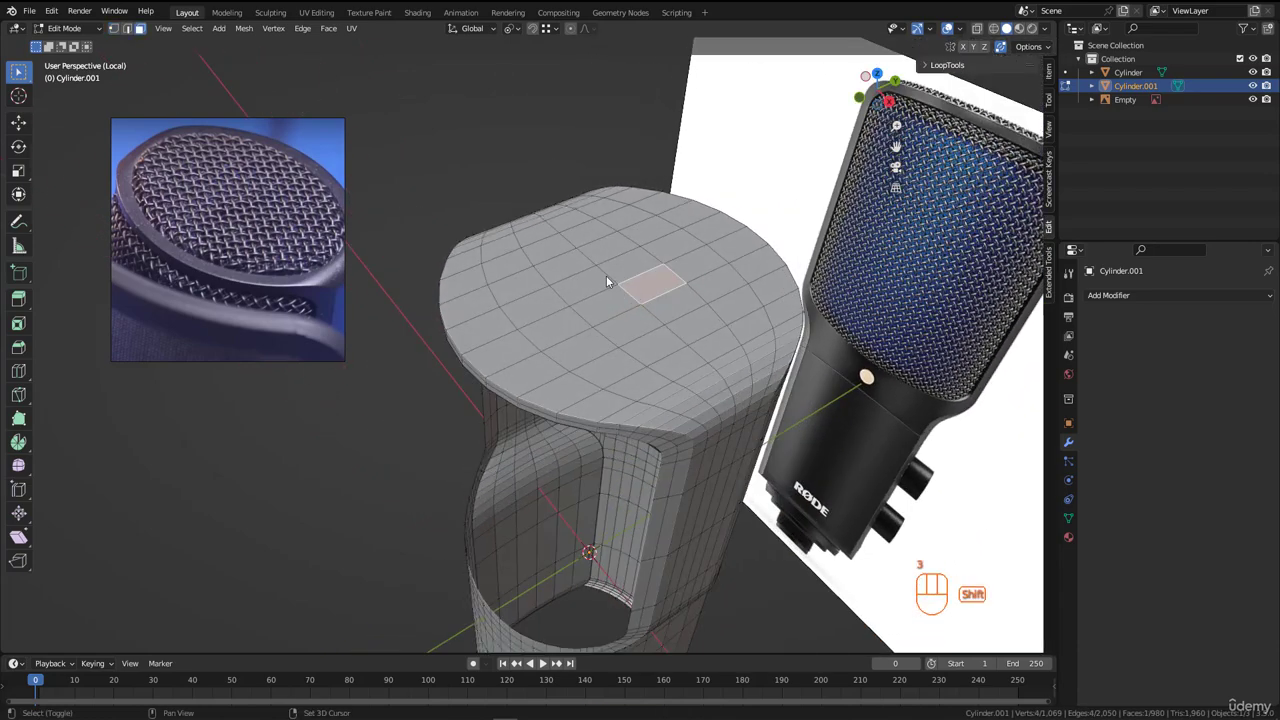
{"action": "left_click", "coordinate": [610, 272], "text": "shift"}
{"action": "left_click", "coordinate": [575, 290], "text": "shift"}
{"action": "left_click", "coordinate": [620, 300], "text": "shift"}
{"action": "key", "text": "ctrl+KP_Add"}
{"action": "key", "text": "ctrl+KP_Add"}
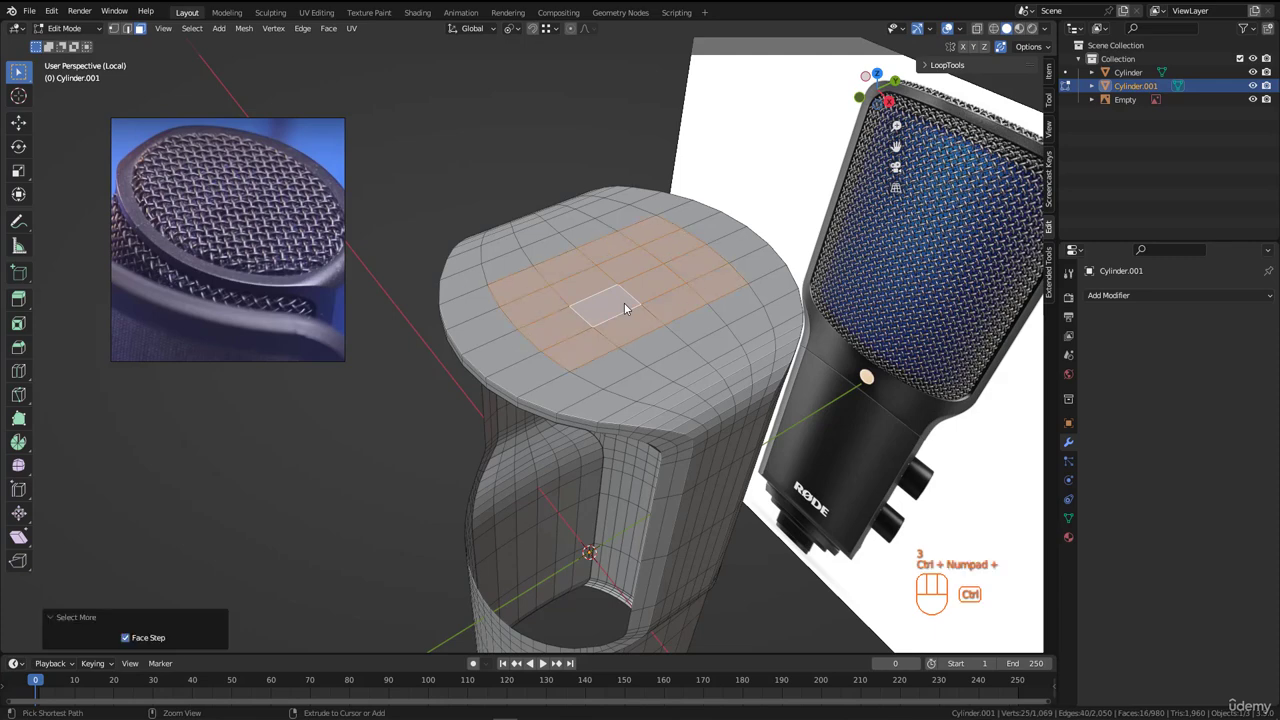
{"action": "scroll", "coordinate": [660, 363], "scroll_direction": "up", "scroll_amount": 2}
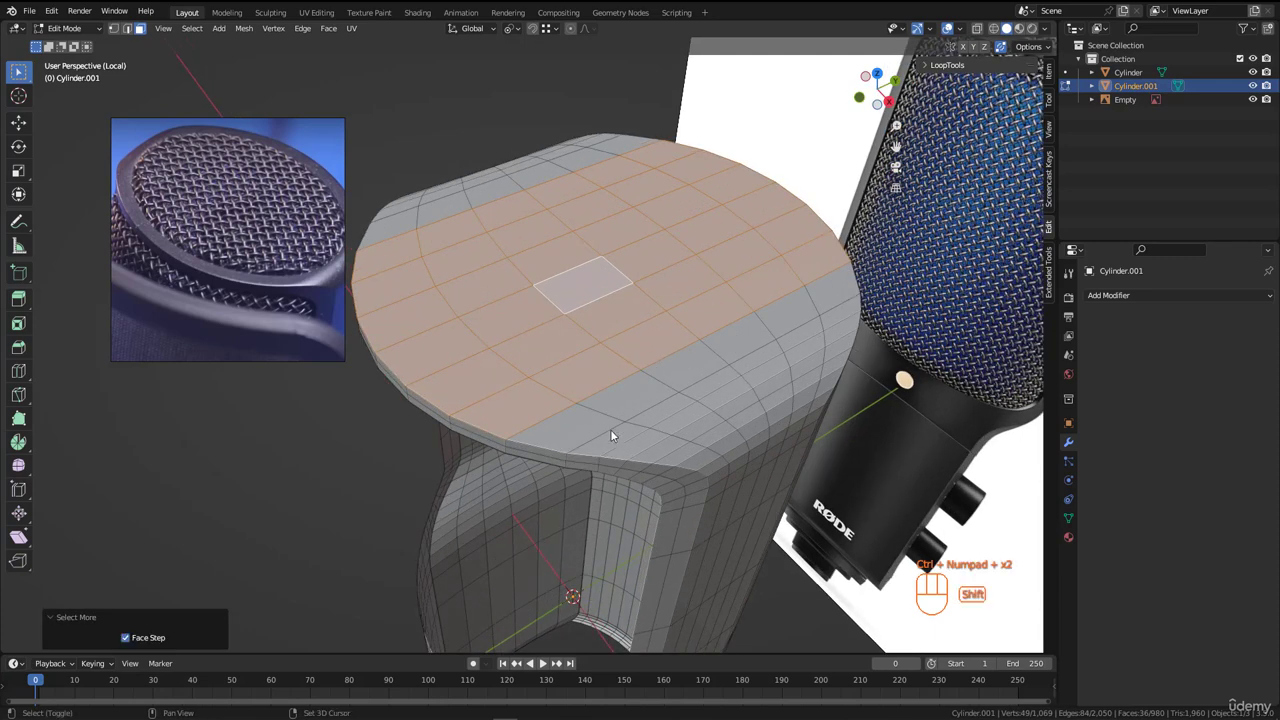
- Extend the top-cap face selection with the adjoining face strips toward both flat sides
{"action": "left_click", "coordinate": [605, 425], "text": "shift"}
{"action": "left_click", "coordinate": [830, 292], "text": "ctrl"}
{"action": "key", "text": "ctrl+z"}
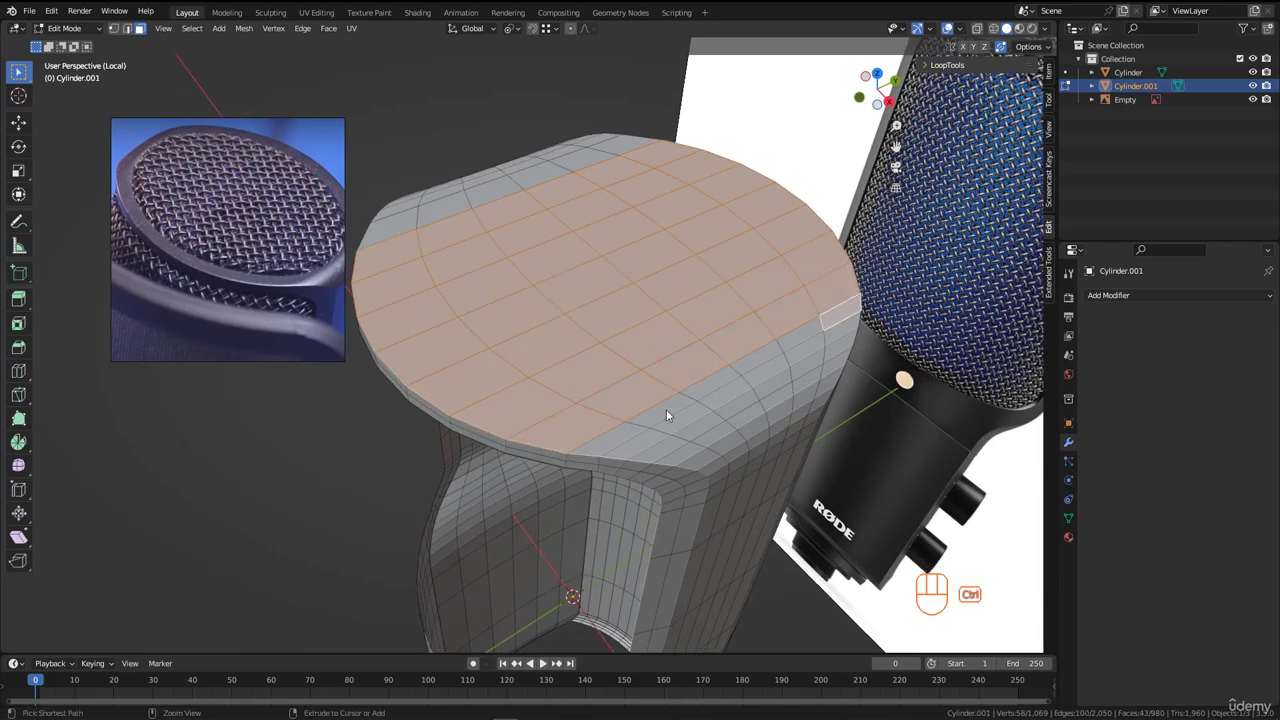
{"action": "left_click", "coordinate": [622, 433], "text": "ctrl"}
{"action": "middle_click_drag", "start_coordinate": [622, 433], "coordinate": [709, 366]}
{"action": "left_click", "coordinate": [486, 350], "text": "ctrl"}
{"action": "key", "text": "ctrl+z"}
{"action": "left_click", "coordinate": [494, 275], "text": "ctrl"}
{"action": "scroll", "coordinate": [660, 392], "scroll_direction": "up", "scroll_amount": 4}
{"action": "scroll", "coordinate": [638, 401], "scroll_direction": "down", "scroll_amount": 3}
{"action": "scroll", "coordinate": [690, 365], "scroll_direction": "up", "scroll_amount": 1}
{"action": "scroll", "coordinate": [709, 366], "scroll_direction": "up", "scroll_amount": 2}
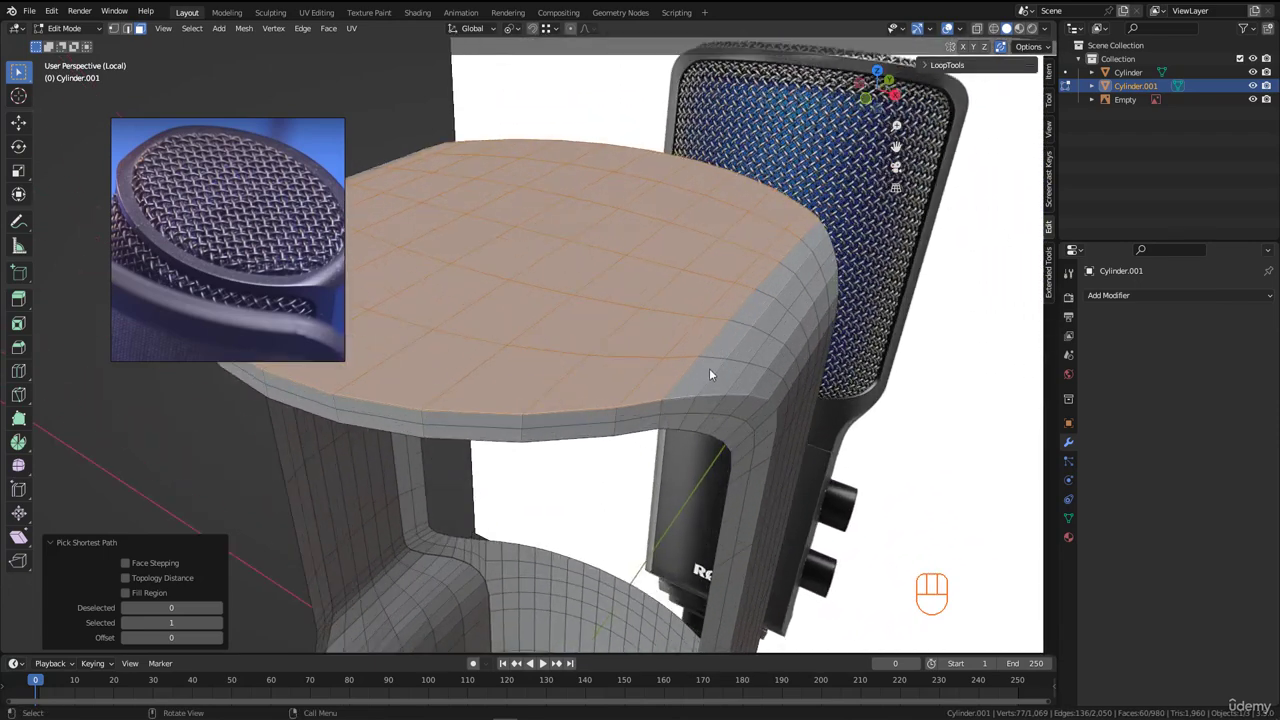
- Add one more strip of faces along each flat side to the top-cap selection
{"action": "left_click", "coordinate": [706, 366], "text": "ctrl"}
{"action": "scroll", "coordinate": [739, 325], "scroll_direction": "down", "scroll_amount": 2}
{"action": "middle_click_drag", "start_coordinate": [739, 325], "coordinate": [534, 341]}
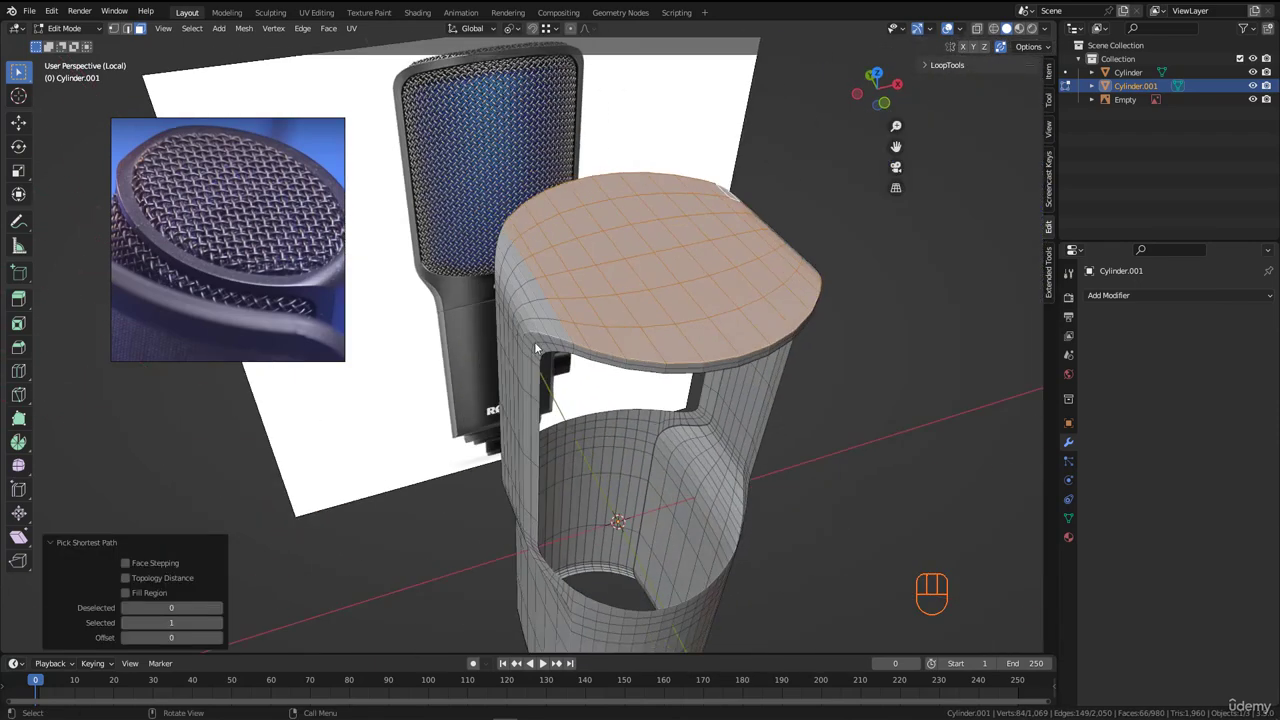
{"action": "scroll", "coordinate": [571, 316], "scroll_direction": "up", "scroll_amount": 2}
{"action": "left_click", "coordinate": [500, 210], "text": "ctrl"}
{"action": "left_click", "coordinate": [500, 208], "text": "ctrl"}
{"action": "middle_click_drag", "start_coordinate": [500, 208], "coordinate": [741, 339]}
{"action": "scroll", "coordinate": [686, 260], "scroll_direction": "up", "scroll_amount": 2}
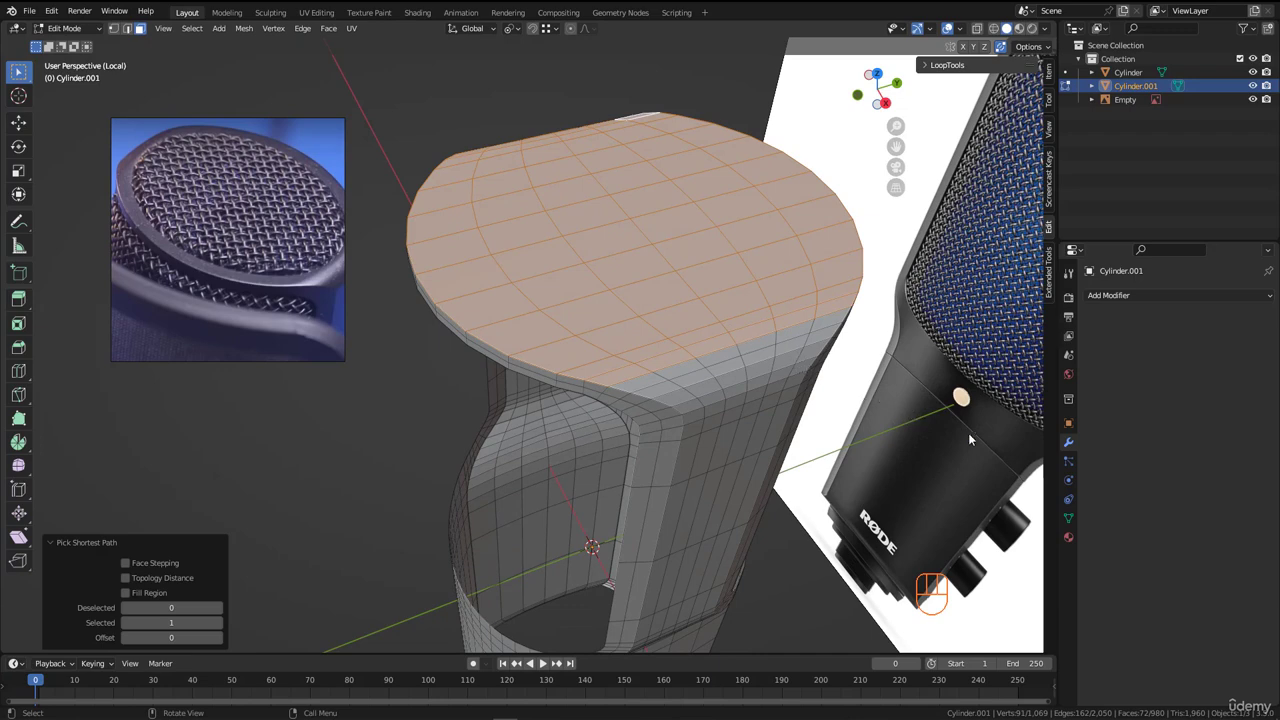
- Inset the selected top-cap faces by about 2.26 mm
{"action": "key", "text": "i"}
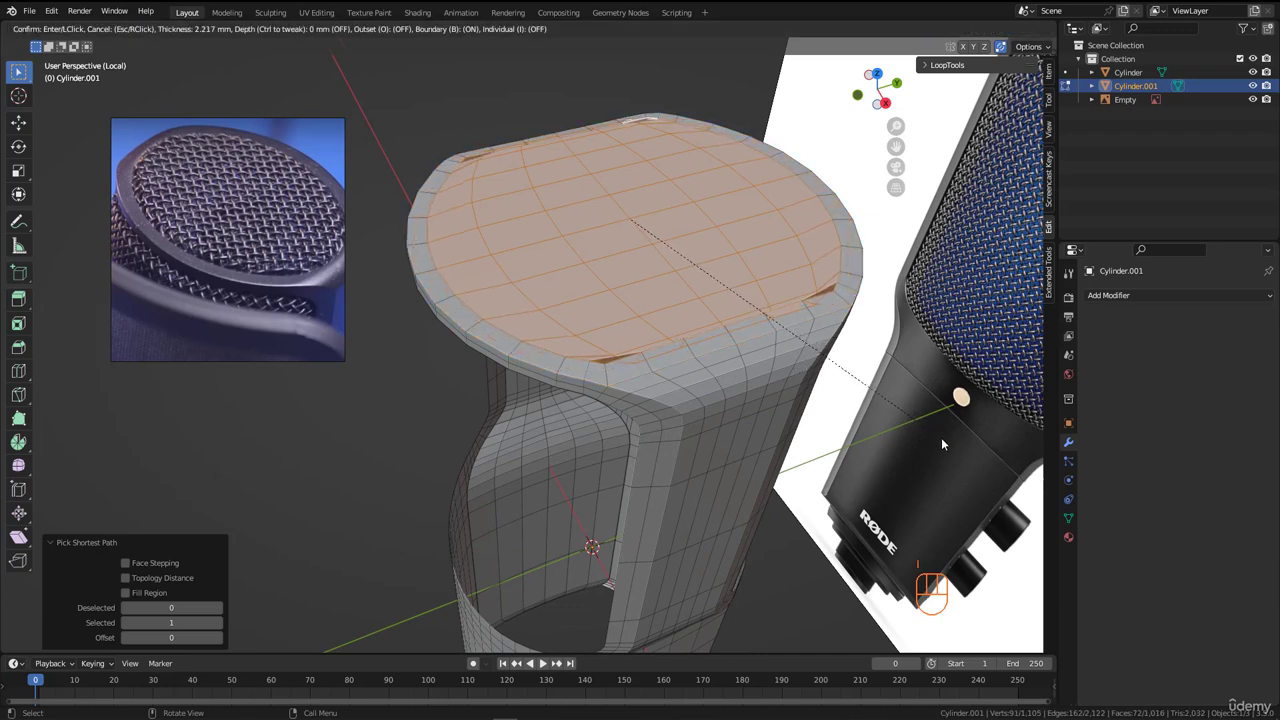
{"action": "left_click", "coordinate": [940, 439]}
{"action": "middle_click_drag", "start_coordinate": [747, 315], "coordinate": [780, 339]}
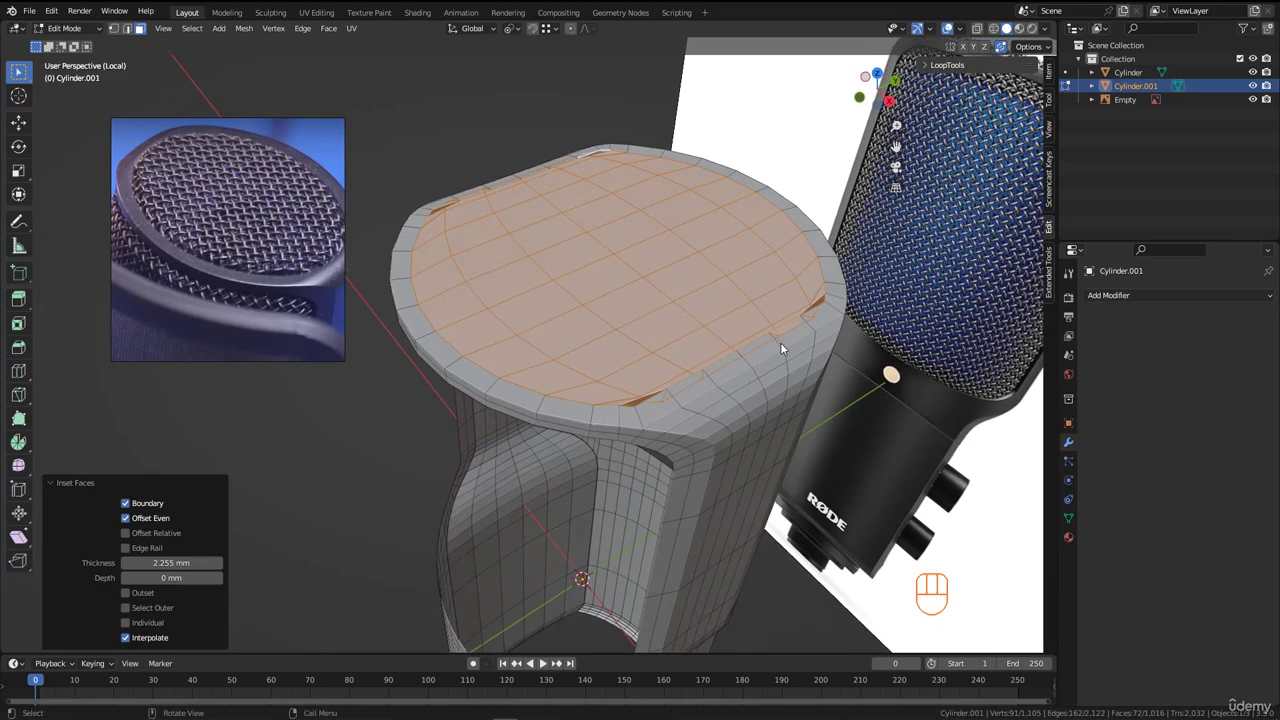
- Shrink the top-cap face selection by one ring and scale the remaining inner faces to 0.628
{"action": "key", "text": "ctrl+KP_Subtract"}
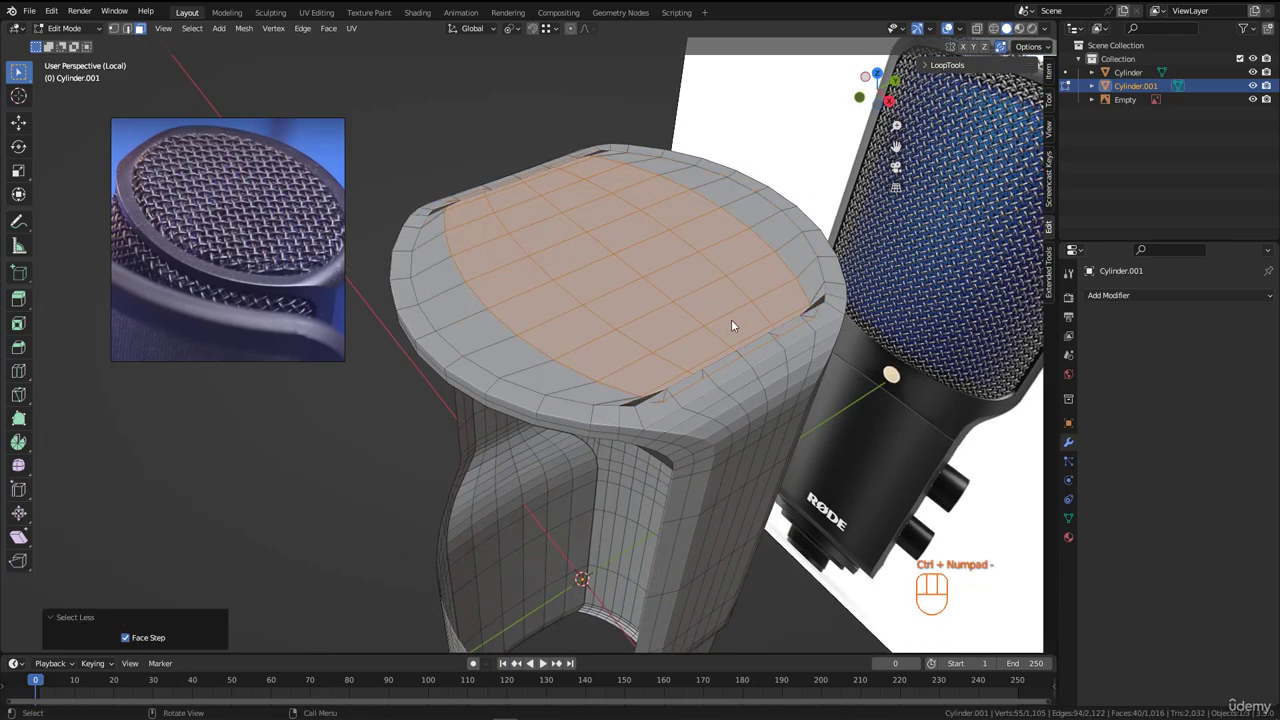
{"action": "middle_click_drag", "start_coordinate": [731, 325], "coordinate": [898, 432]}
{"action": "key", "text": "s"}
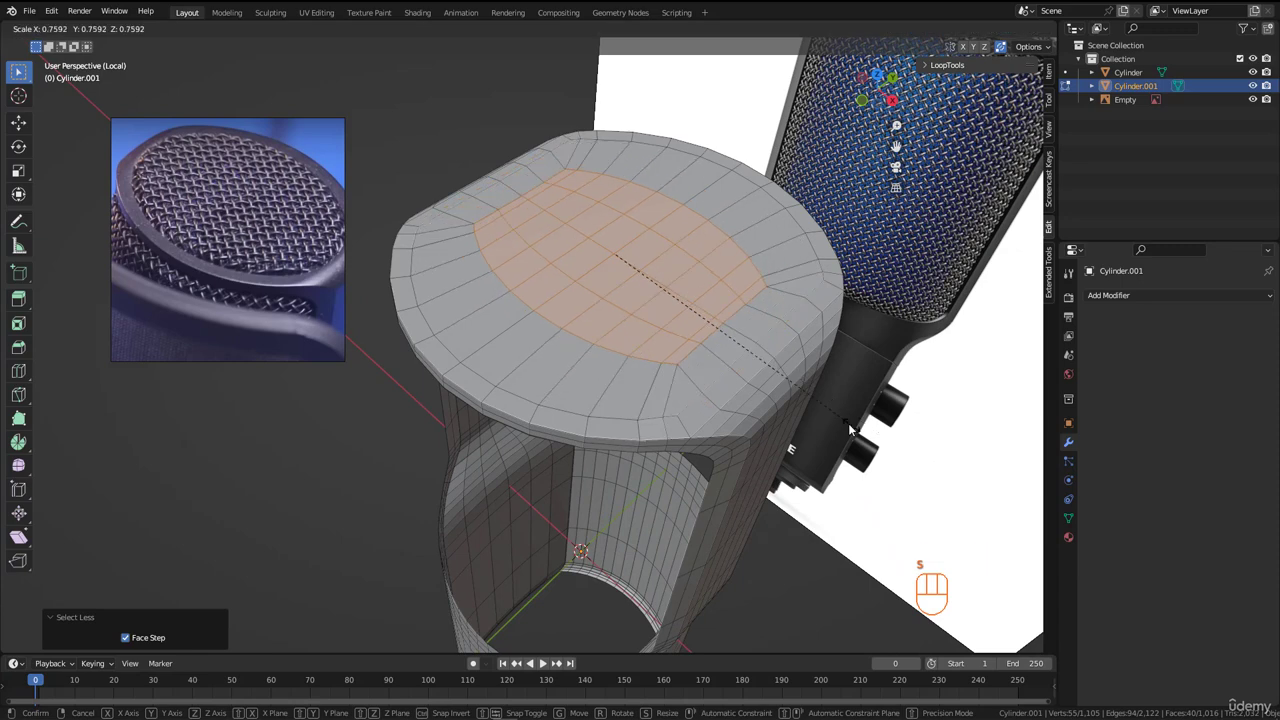
{"action": "left_click", "coordinate": [808, 399]}
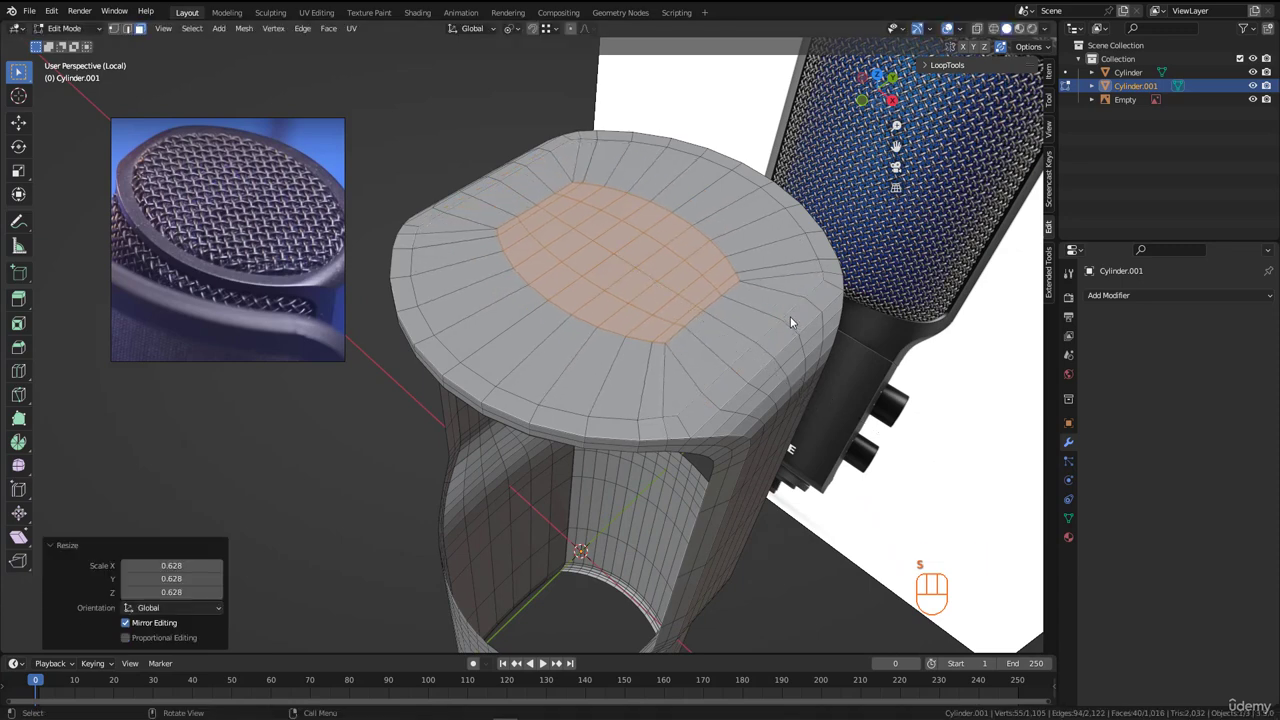
- Grow the selection back to the full inset area and shape it into a circle with LoopTools
{"action": "key", "text": "ctrl+KP_Add"}
{"action": "middle_click_drag", "start_coordinate": [790, 299], "coordinate": [732, 306]}
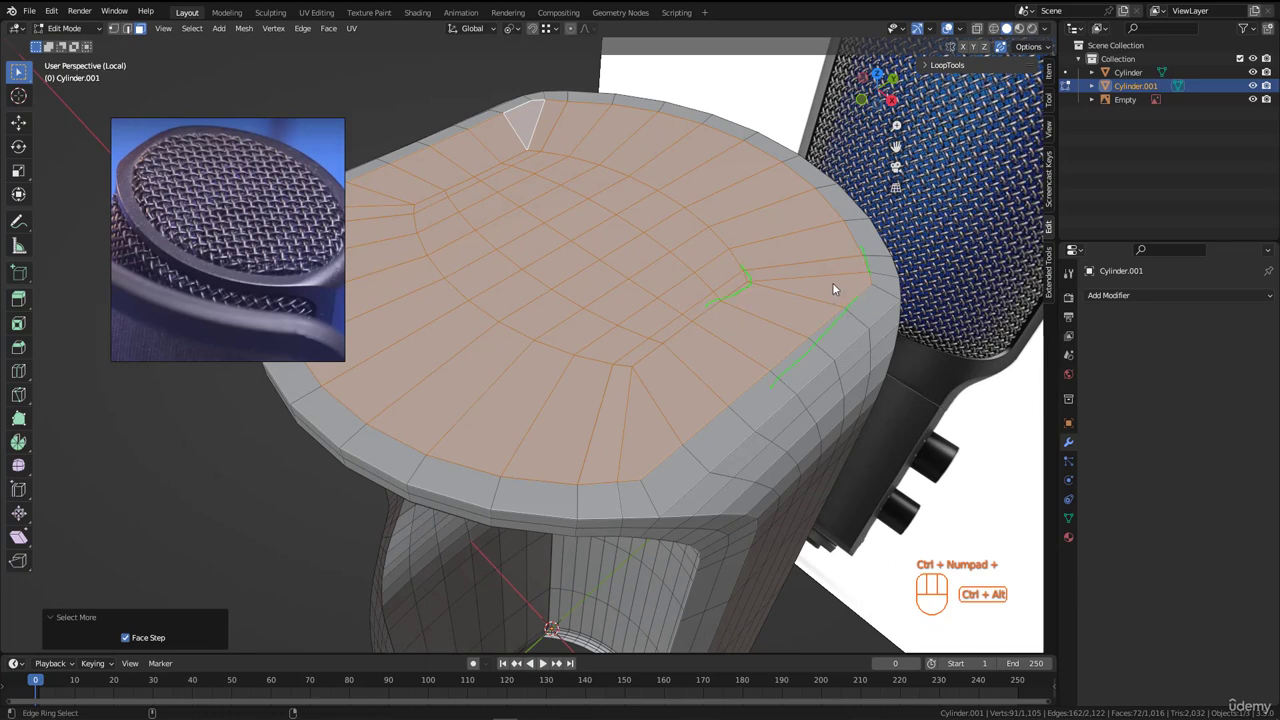
{"action": "middle_click_drag", "start_coordinate": [725, 410], "coordinate": [672, 315]}
{"action": "right_click", "coordinate": [906, 251]}
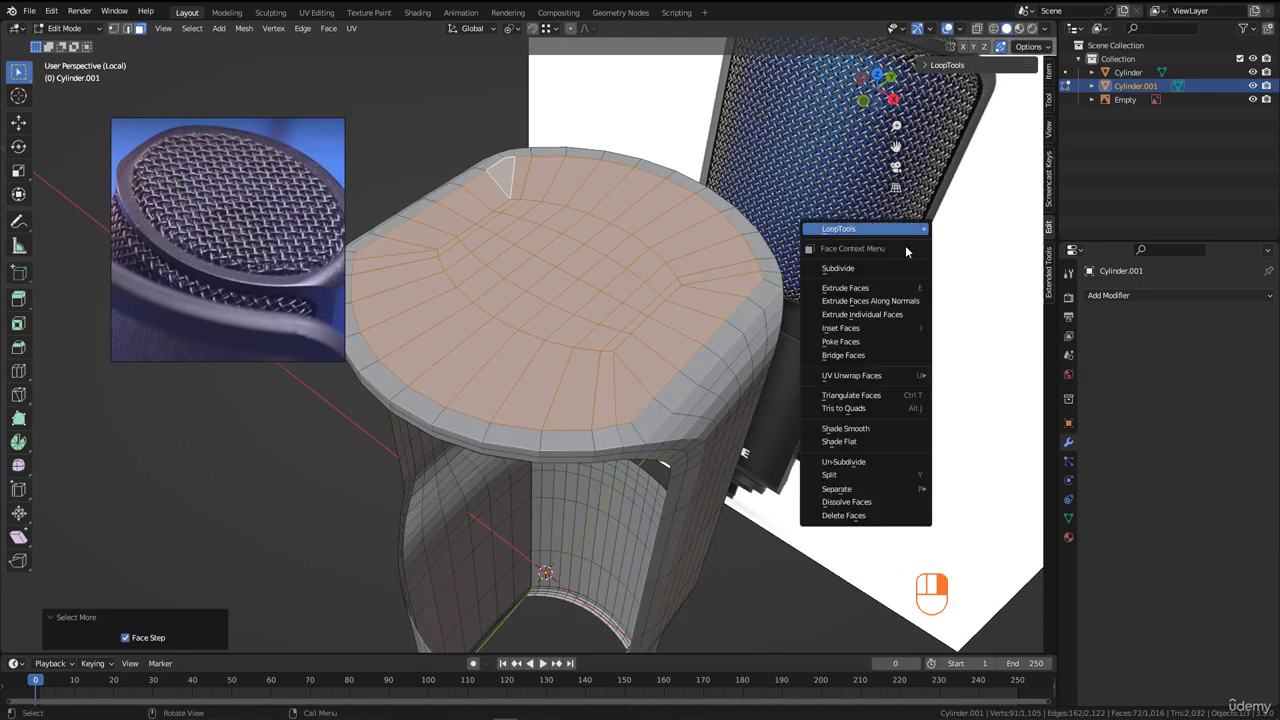
{"action": "mouse_move", "coordinate": [860, 231]}
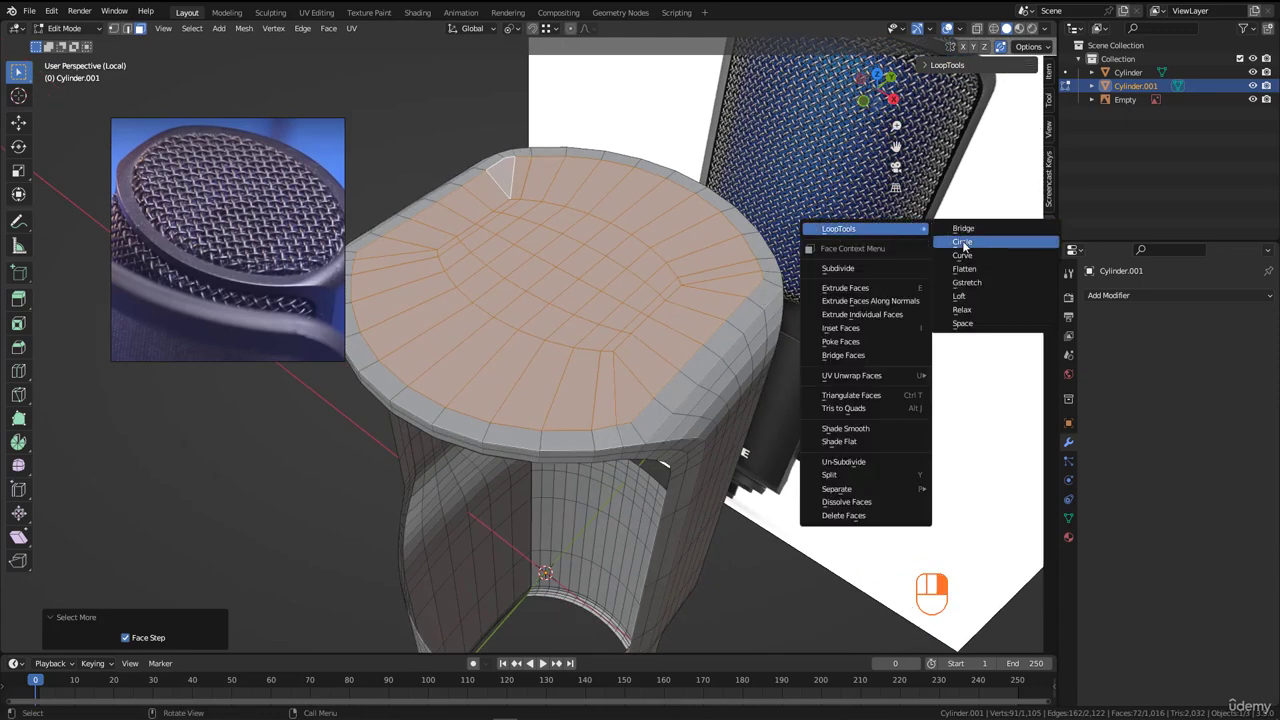
{"action": "left_click", "coordinate": [962, 243]}
- Scale the circular top-cap faces down to 0.962
{"action": "middle_click_drag", "start_coordinate": [720, 297], "coordinate": [768, 324]}
{"action": "scroll", "coordinate": [768, 324], "scroll_direction": "up", "scroll_amount": 2}
{"action": "key", "text": "s"}
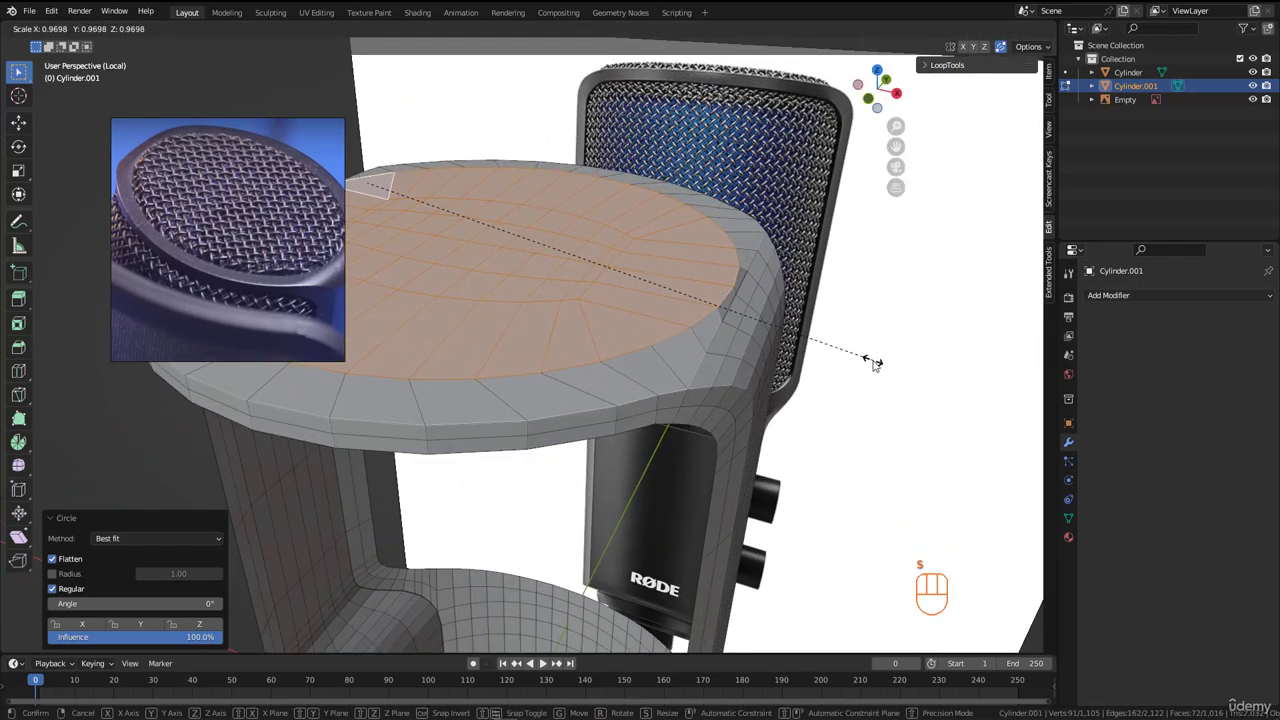
{"action": "left_click", "coordinate": [857, 357]}
- Lower the circular top-cap faces about 0.08 mm along Z to line up with the rim's upper edge
{"action": "middle_click_drag", "start_coordinate": [857, 357], "coordinate": [717, 364]}
{"action": "key", "text": "KP_3"}
{"action": "scroll", "coordinate": [754, 299], "scroll_direction": "up", "scroll_amount": 2}
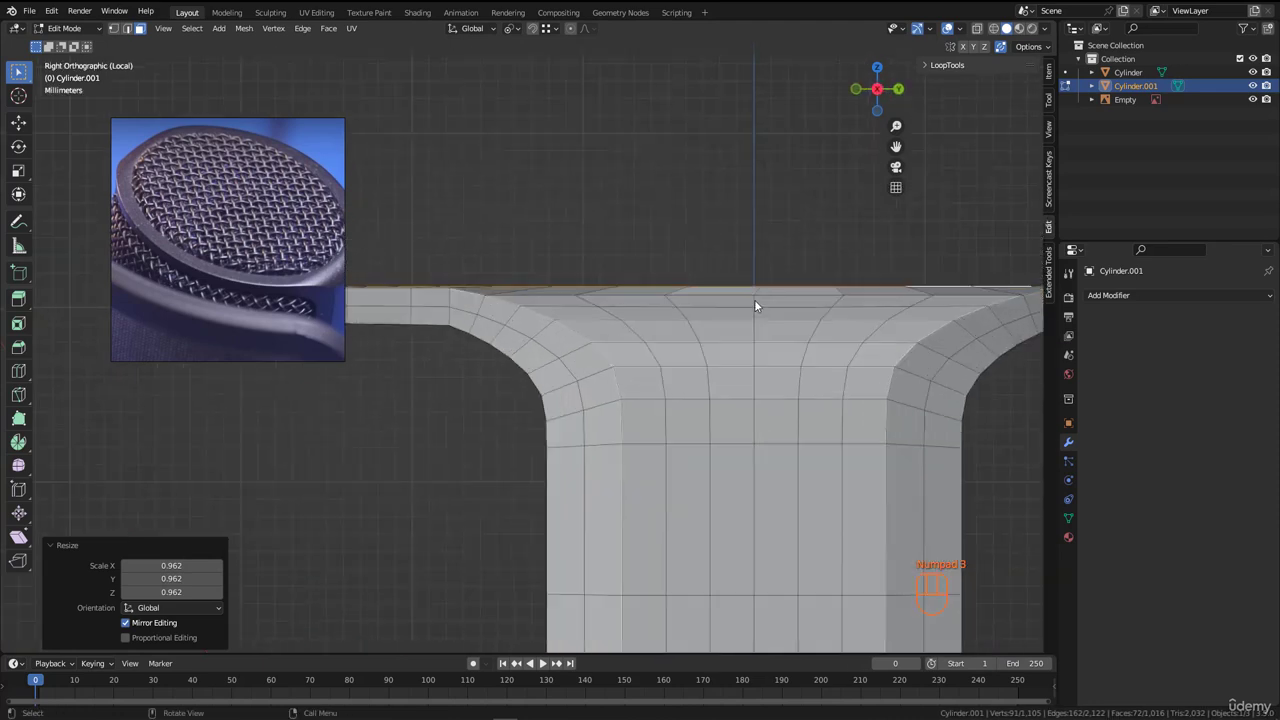
{"action": "scroll", "coordinate": [490, 314], "scroll_direction": "down", "scroll_amount": 1}
{"action": "scroll", "coordinate": [373, 328], "scroll_direction": "up", "scroll_amount": 2}
{"action": "scroll", "coordinate": [630, 357], "scroll_direction": "up", "scroll_amount": 1}
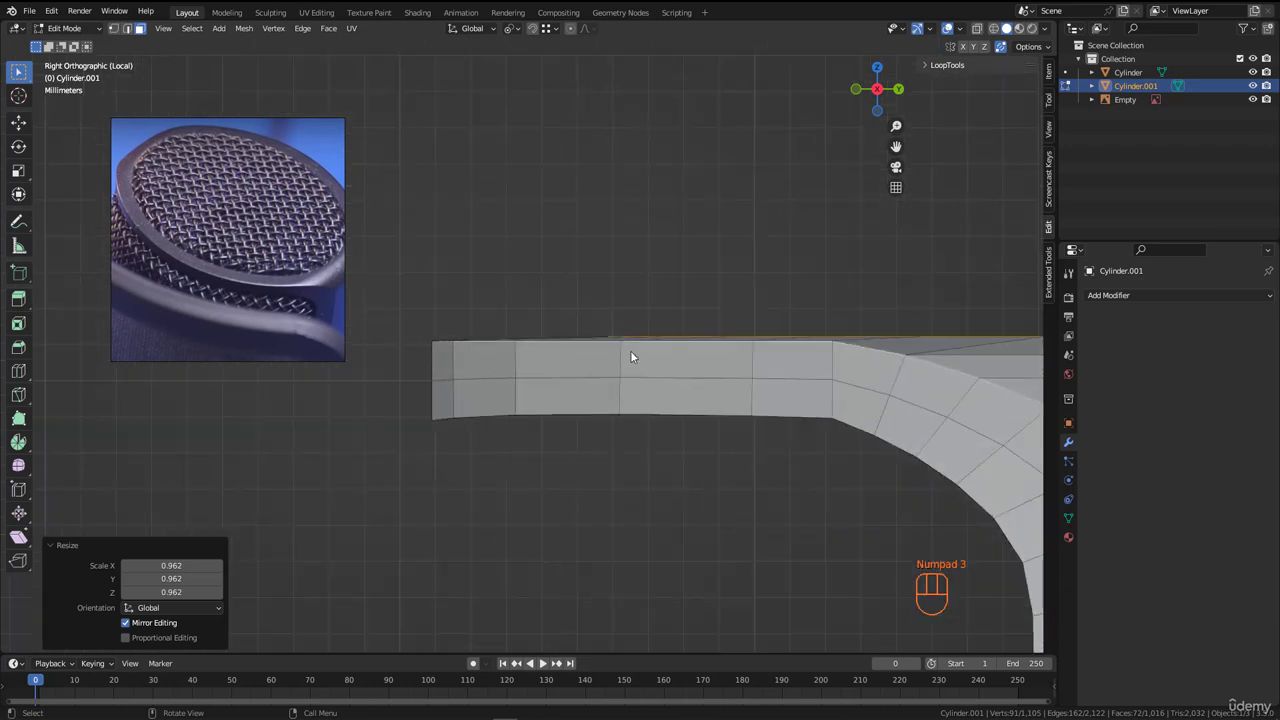
{"action": "scroll", "coordinate": [630, 357], "scroll_direction": "up", "scroll_amount": 3}
{"action": "middle_click_drag", "start_coordinate": [677, 354], "coordinate": [784, 367], "text": "shift"}
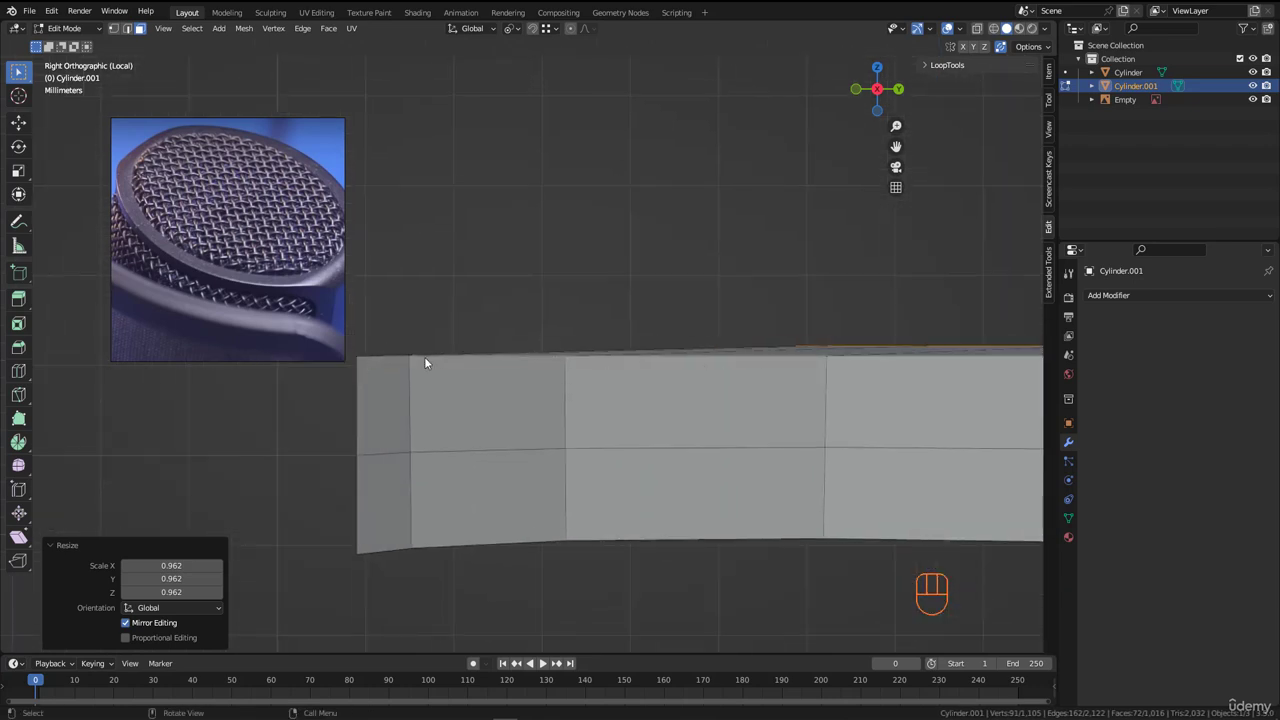
{"action": "scroll", "coordinate": [424, 356], "scroll_direction": "down", "scroll_amount": 4}
{"action": "scroll", "coordinate": [557, 352], "scroll_direction": "up", "scroll_amount": 5}
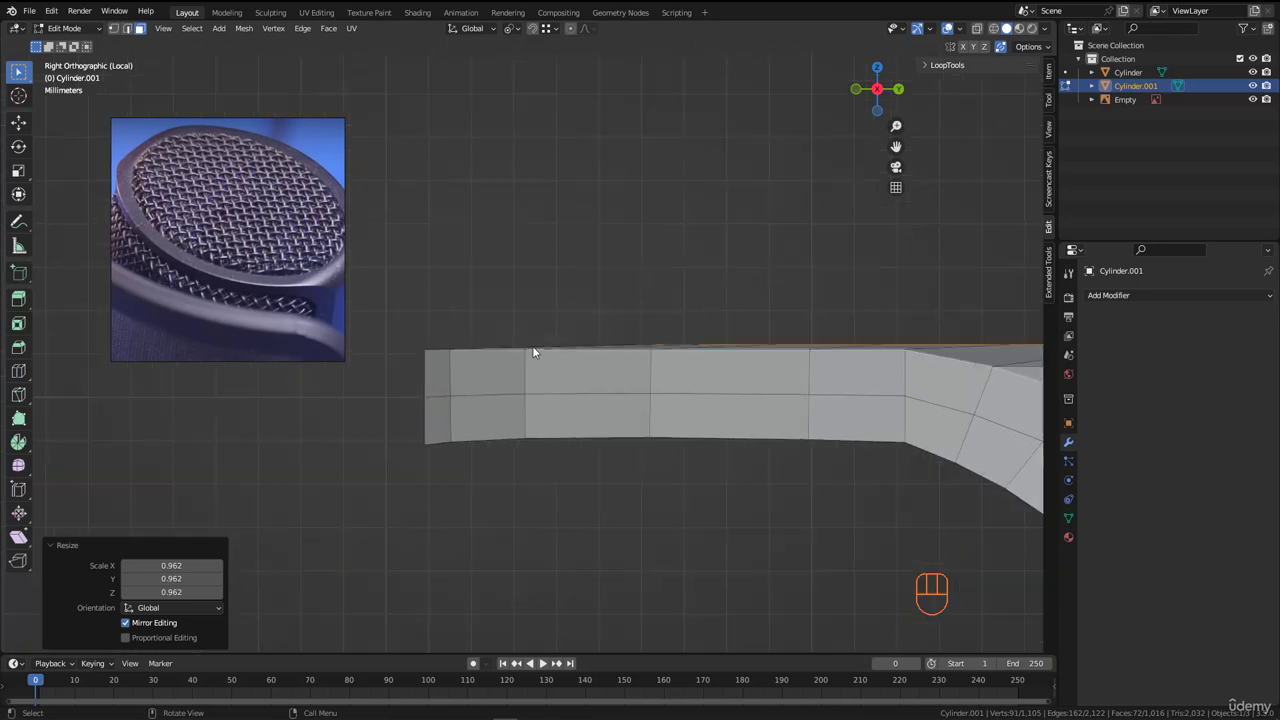
{"action": "key", "text": "g"}
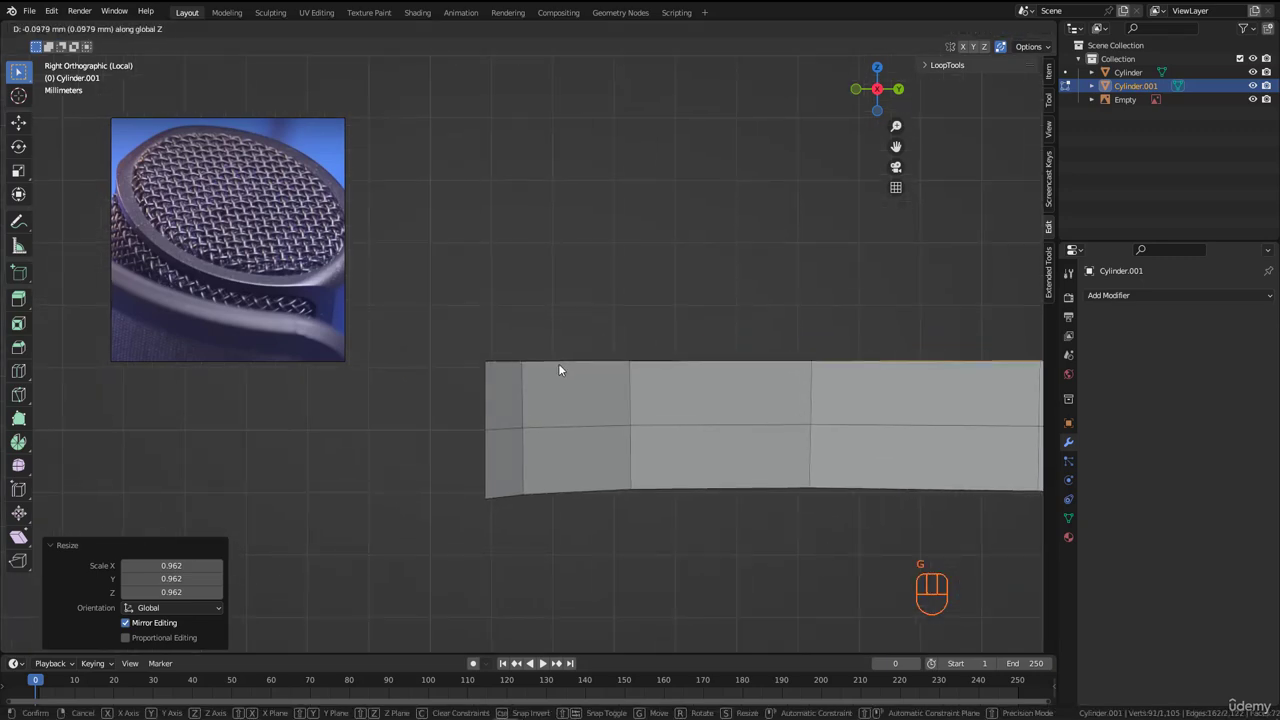
{"action": "left_click", "coordinate": [488, 364]}
{"action": "scroll", "coordinate": [505, 360], "scroll_direction": "down", "scroll_amount": 4}
{"action": "scroll", "coordinate": [520, 368], "scroll_direction": "down", "scroll_amount": 2}
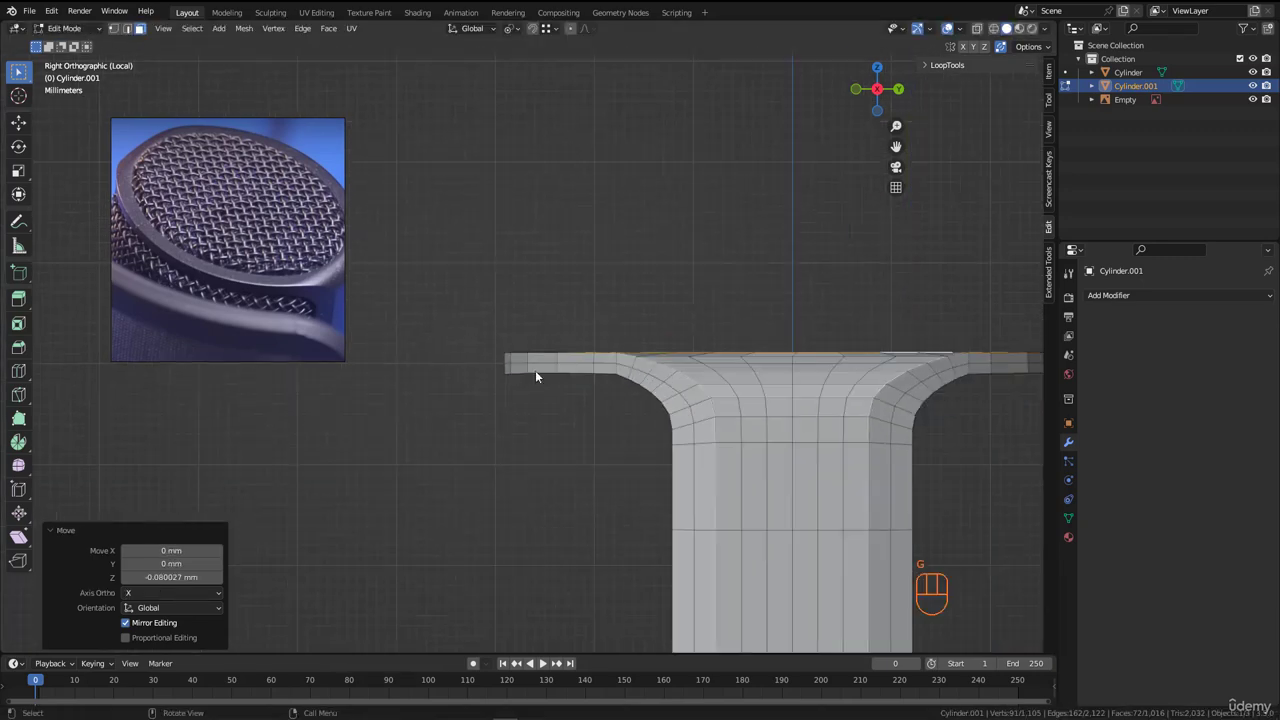
- Select the vertices along the rim's lower edge on both overhanging ends, using vertex mode with X-ray on
{"action": "middle_click_drag", "start_coordinate": [498, 372], "coordinate": [766, 396]}
{"action": "key", "text": "KP_3"}
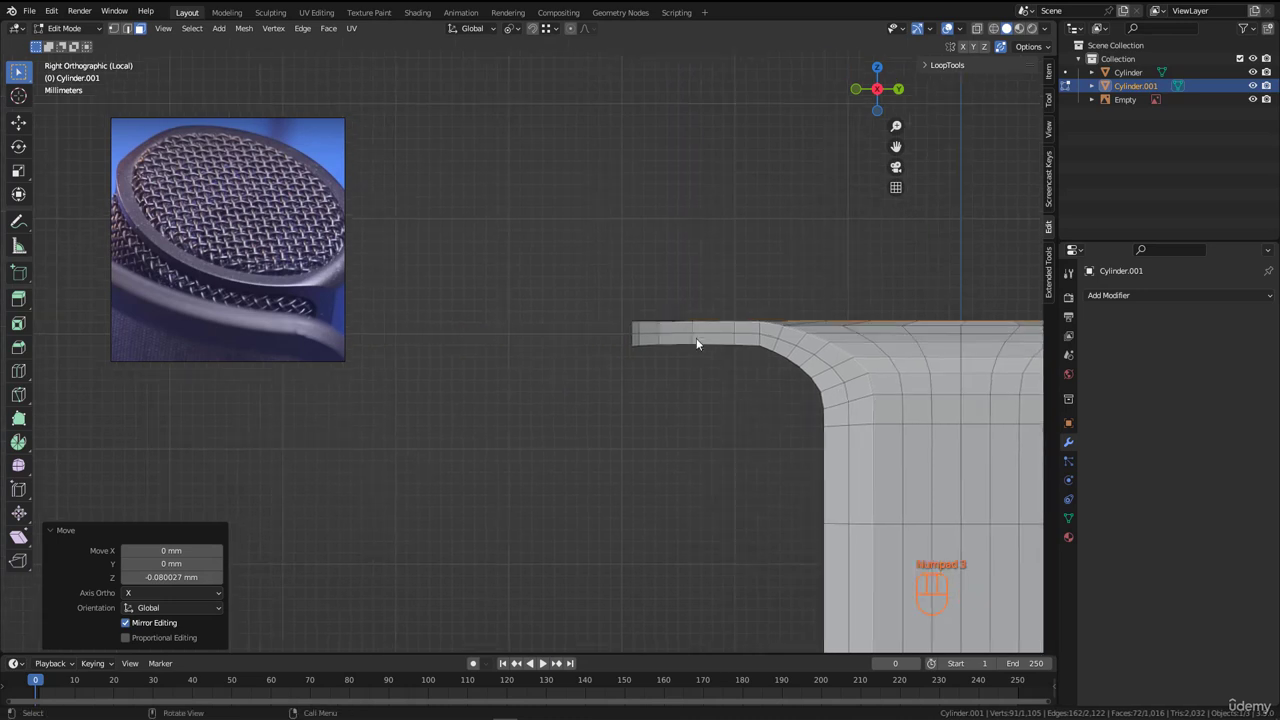
{"action": "scroll", "coordinate": [680, 338], "scroll_direction": "up", "scroll_amount": 3}
{"action": "scroll", "coordinate": [585, 358], "scroll_direction": "up", "scroll_amount": 2}
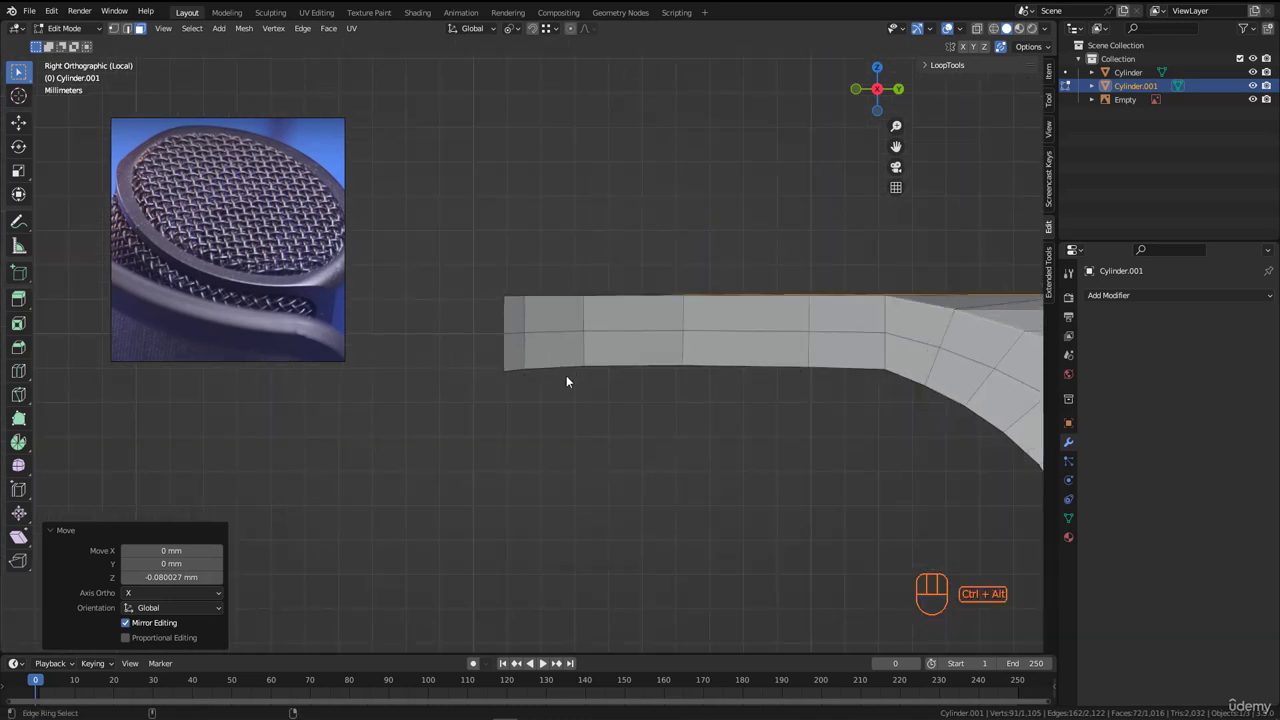
{"action": "mouse_move", "coordinate": [706, 370]}
{"action": "left_mouse_down", "text": "ctrl+alt"}
{"action": "mouse_move", "coordinate": [508, 481]}
{"action": "mouse_move", "coordinate": [529, 437]}
{"action": "mouse_move", "coordinate": [520, 369]}
{"action": "left_mouse_up", "text": "ctrl+alt"}
{"action": "scroll", "coordinate": [717, 368], "scroll_direction": "up", "scroll_amount": 1}
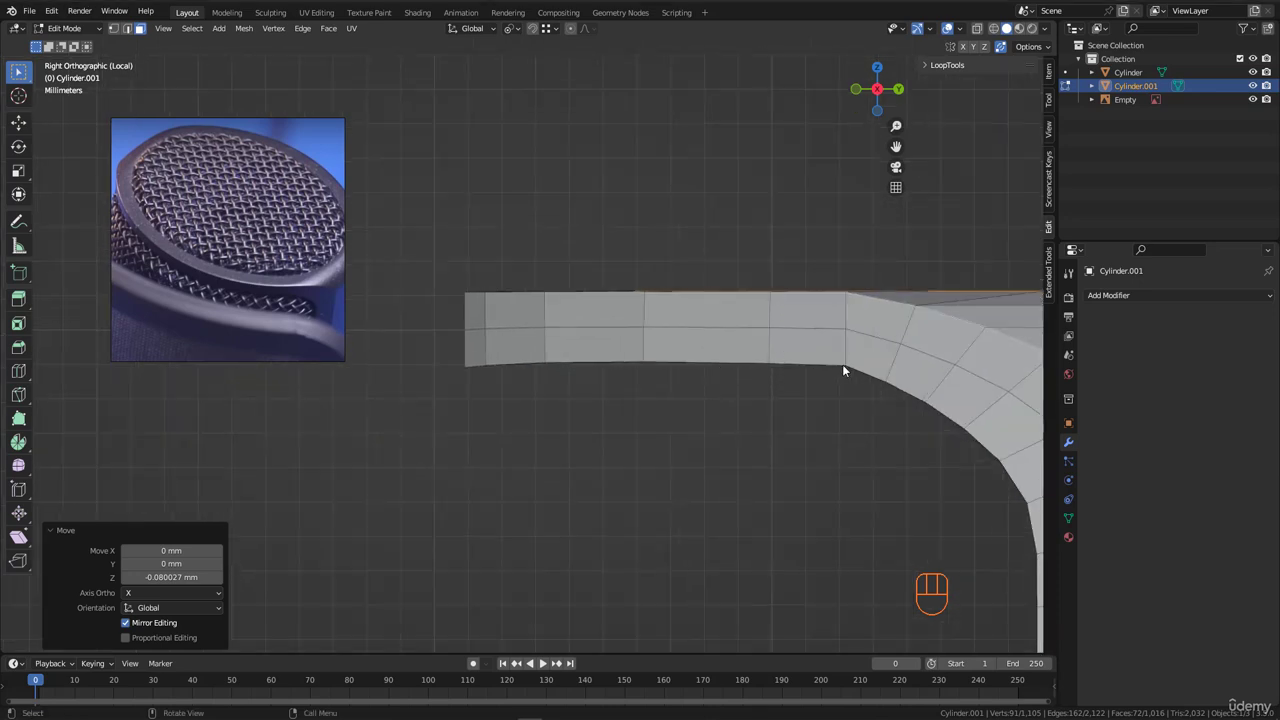
{"action": "left_click", "coordinate": [764, 363]}
{"action": "left_click", "coordinate": [501, 350]}
{"action": "key", "text": "1"}
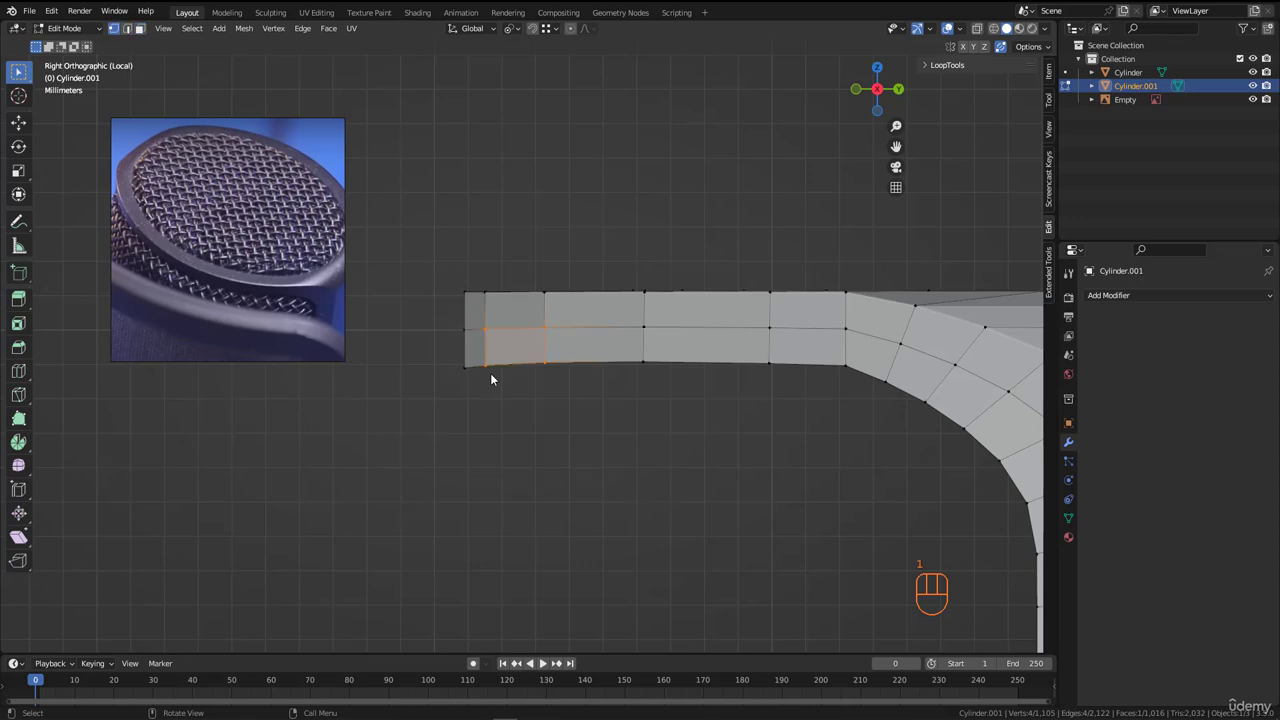
{"action": "scroll", "coordinate": [515, 409], "scroll_direction": "down", "scroll_amount": 1}
{"action": "scroll", "coordinate": [515, 409], "scroll_direction": "down", "scroll_amount": 2}
{"action": "left_click_drag", "start_coordinate": [443, 418], "coordinate": [618, 378]}
{"action": "key", "text": "alt+z"}
{"action": "middle_click_drag", "start_coordinate": [443, 377], "coordinate": [954, 409], "text": "shift"}
{"action": "scroll", "coordinate": [954, 409], "scroll_direction": "up", "scroll_amount": 4}
{"action": "left_click_drag", "start_coordinate": [780, 389], "coordinate": [630, 422], "text": "shift"}
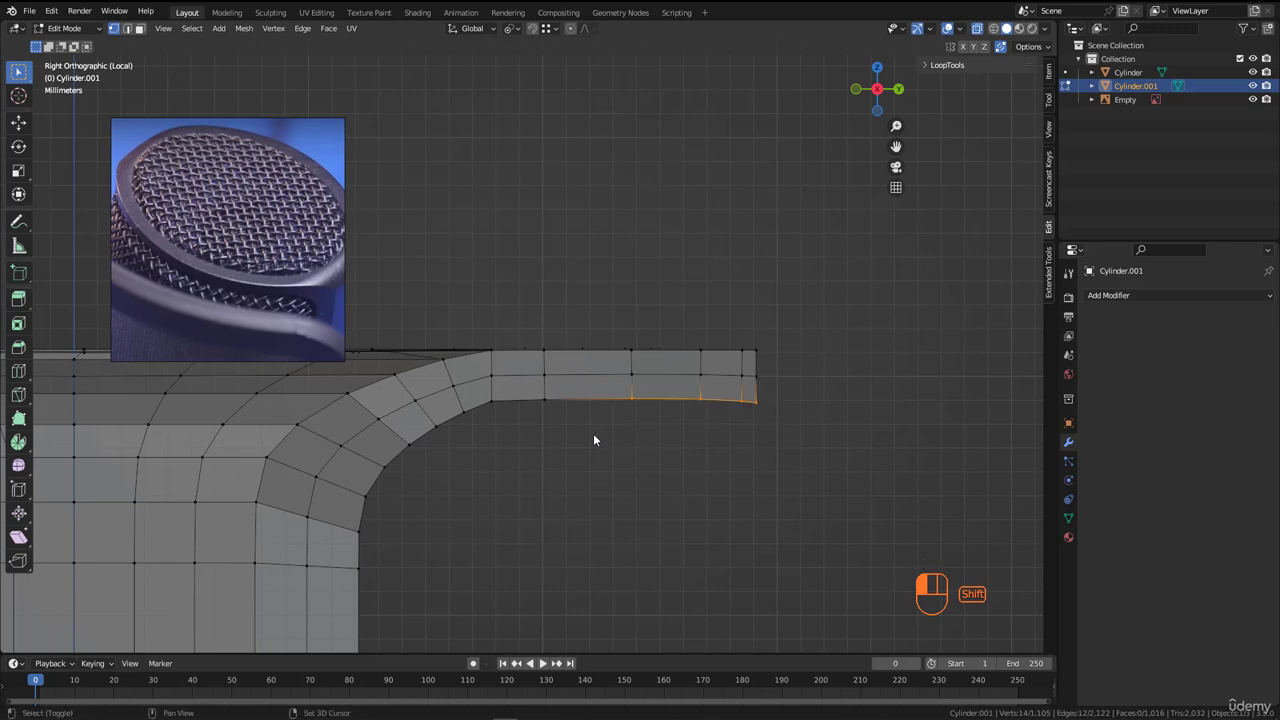
- Add the next lower-edge vertex toward the bend to the selection as the active vertex
{"action": "scroll", "coordinate": [593, 433], "scroll_direction": "down", "scroll_amount": 5}
{"action": "scroll", "coordinate": [704, 430], "scroll_direction": "up", "scroll_amount": 6}
{"action": "middle_click_drag", "start_coordinate": [626, 394], "coordinate": [678, 380], "text": "shift"}
{"action": "left_click", "coordinate": [677, 379], "text": "shift"}
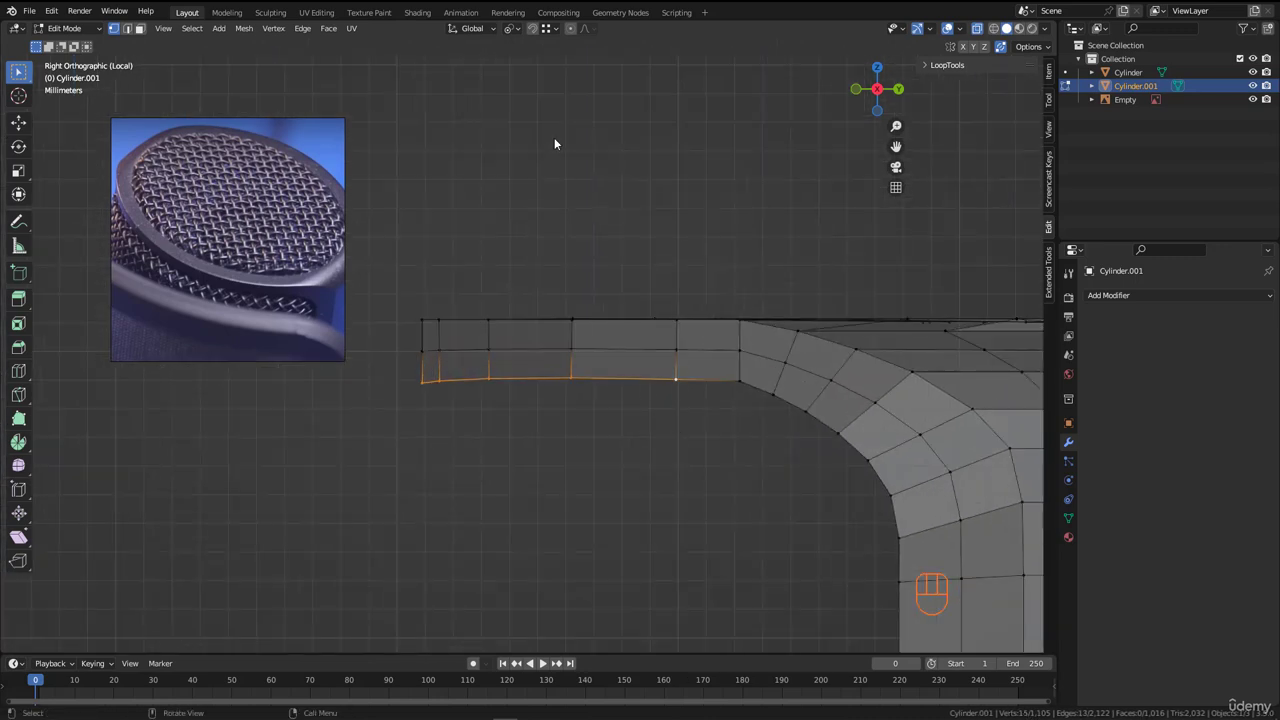
- Set the pivot point to Active Element and flatten the selected lower-edge vertices by scaling them to 0 along Z
{"action": "left_click", "coordinate": [514, 35]}
{"action": "left_click", "coordinate": [513, 35]}
{"action": "left_click", "coordinate": [514, 35]}
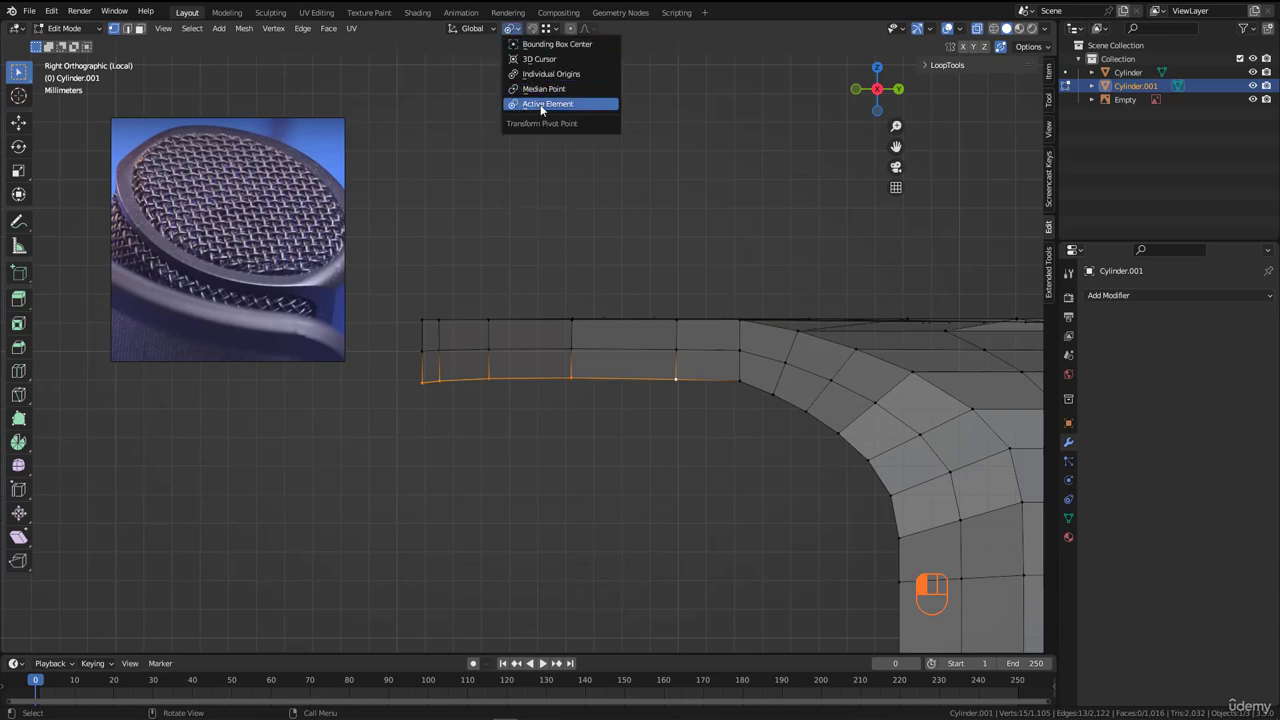
{"action": "left_click", "coordinate": [540, 111]}
{"action": "key", "text": "s"}
{"action": "key", "text": "z"}
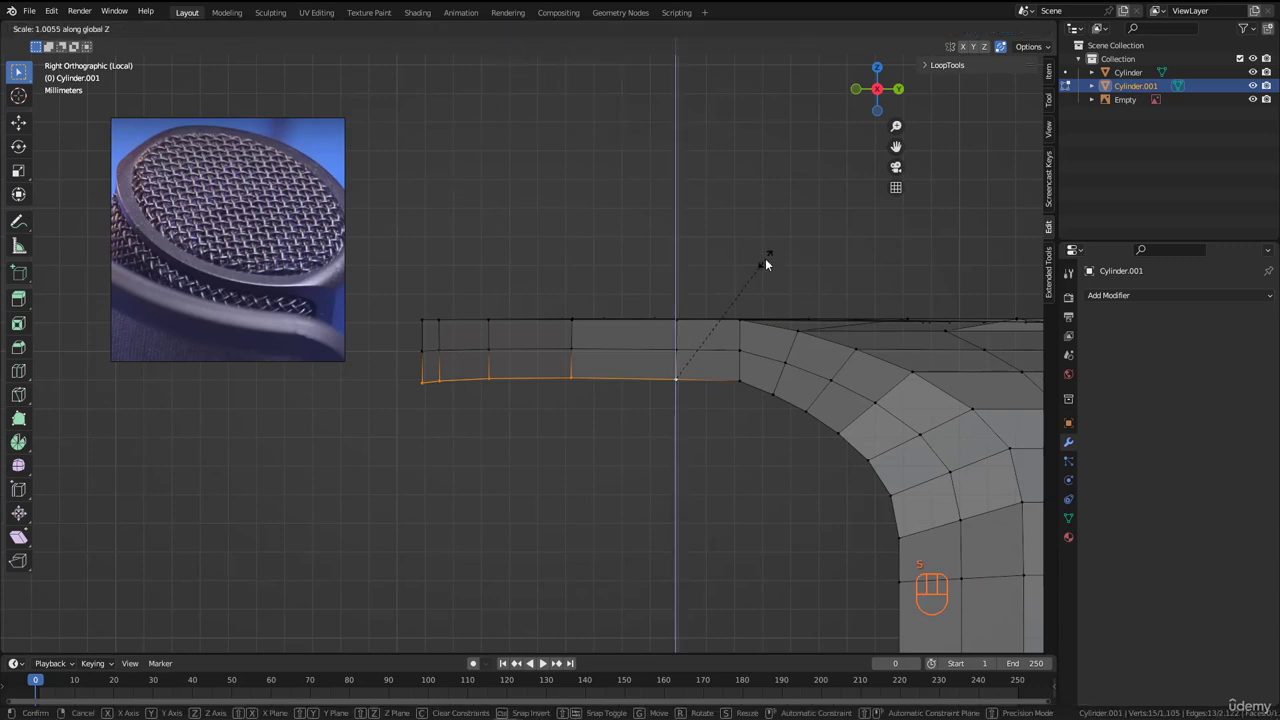
{"action": "key", "text": "0"}
{"action": "key", "text": "Return"}
{"action": "scroll", "coordinate": [660, 380], "scroll_direction": "up", "scroll_amount": 4}
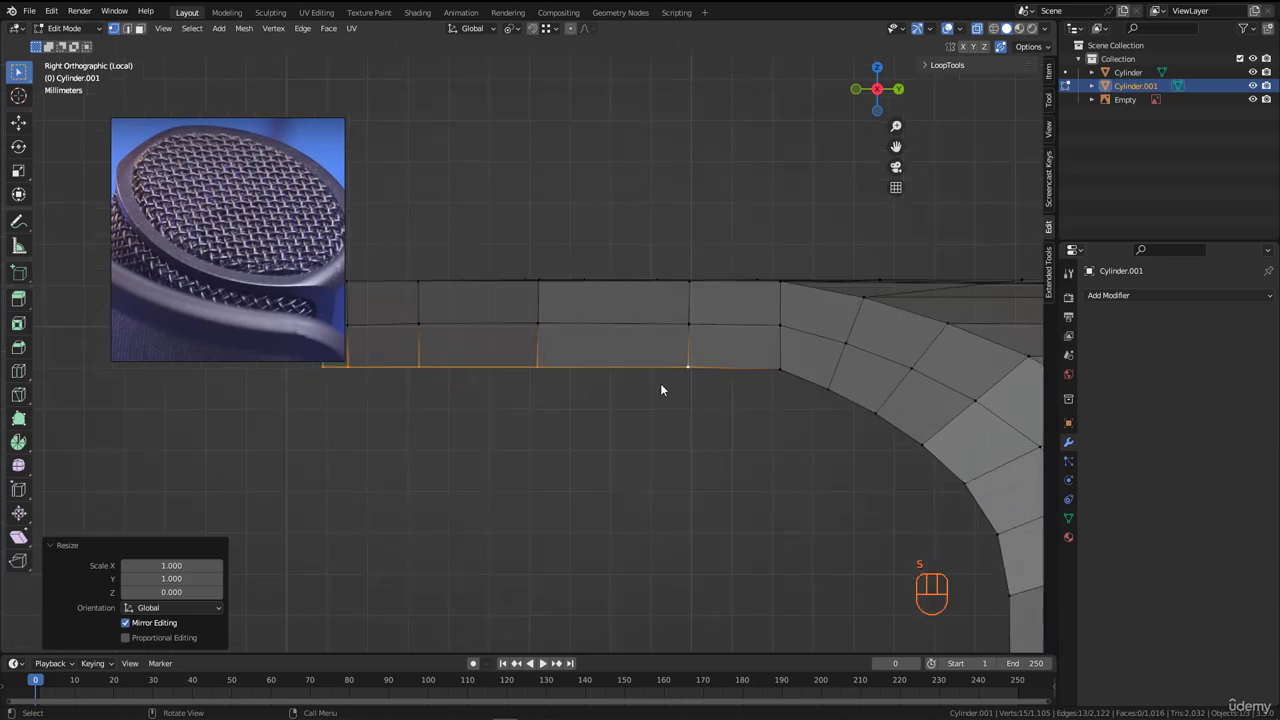
- Exit local view, turn X-ray off and inspect the top cap from above
{"action": "scroll", "coordinate": [754, 376], "scroll_direction": "down", "scroll_amount": 2}
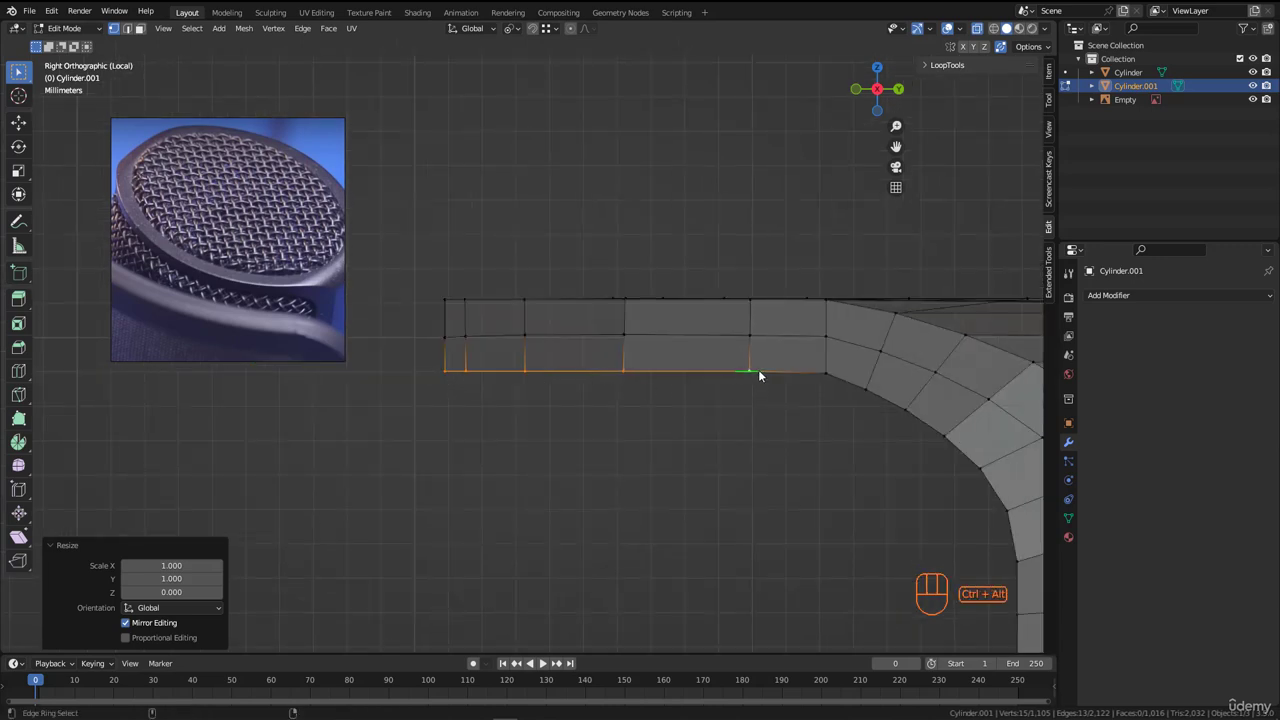
{"action": "mouse_move", "coordinate": [592, 406]}
{"action": "middle_mouse_down"}
{"action": "mouse_move", "coordinate": [457, 371]}
{"action": "mouse_move", "coordinate": [800, 394]}
{"action": "mouse_move", "coordinate": [578, 384]}
{"action": "mouse_move", "coordinate": [790, 409]}
{"action": "mouse_move", "coordinate": [747, 389]}
{"action": "mouse_move", "coordinate": [764, 379]}
{"action": "mouse_move", "coordinate": [630, 367]}
{"action": "mouse_move", "coordinate": [690, 378]}
{"action": "mouse_move", "coordinate": [586, 377]}
{"action": "mouse_move", "coordinate": [480, 357]}
{"action": "mouse_move", "coordinate": [472, 374]}
{"action": "mouse_move", "coordinate": [500, 420]}
{"action": "mouse_move", "coordinate": [545, 396]}
{"action": "mouse_move", "coordinate": [600, 400]}
{"action": "middle_mouse_up"}
{"action": "key", "text": "KP_1"}
{"action": "key", "text": "ctrl+z"}
{"action": "key", "text": "z"}
{"action": "key", "text": "z"}
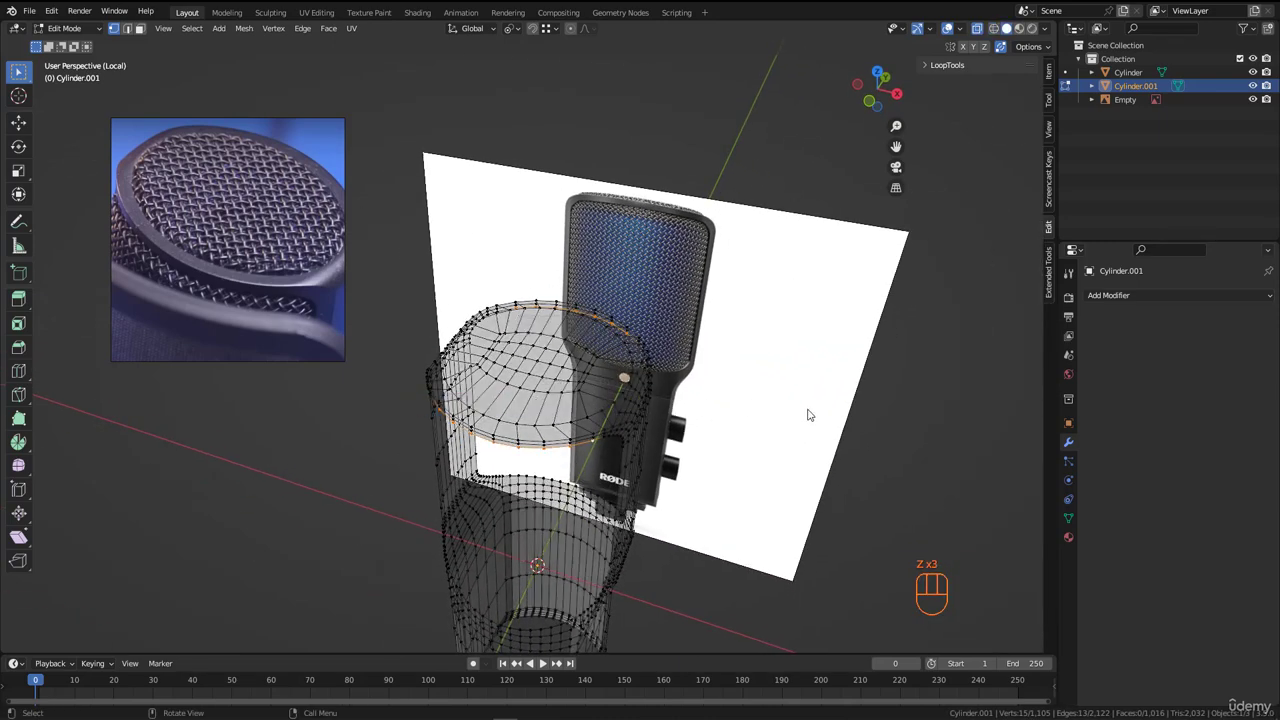
{"action": "key", "text": "alt+z"}
{"action": "middle_click_drag", "start_coordinate": [810, 415], "coordinate": [590, 370]}
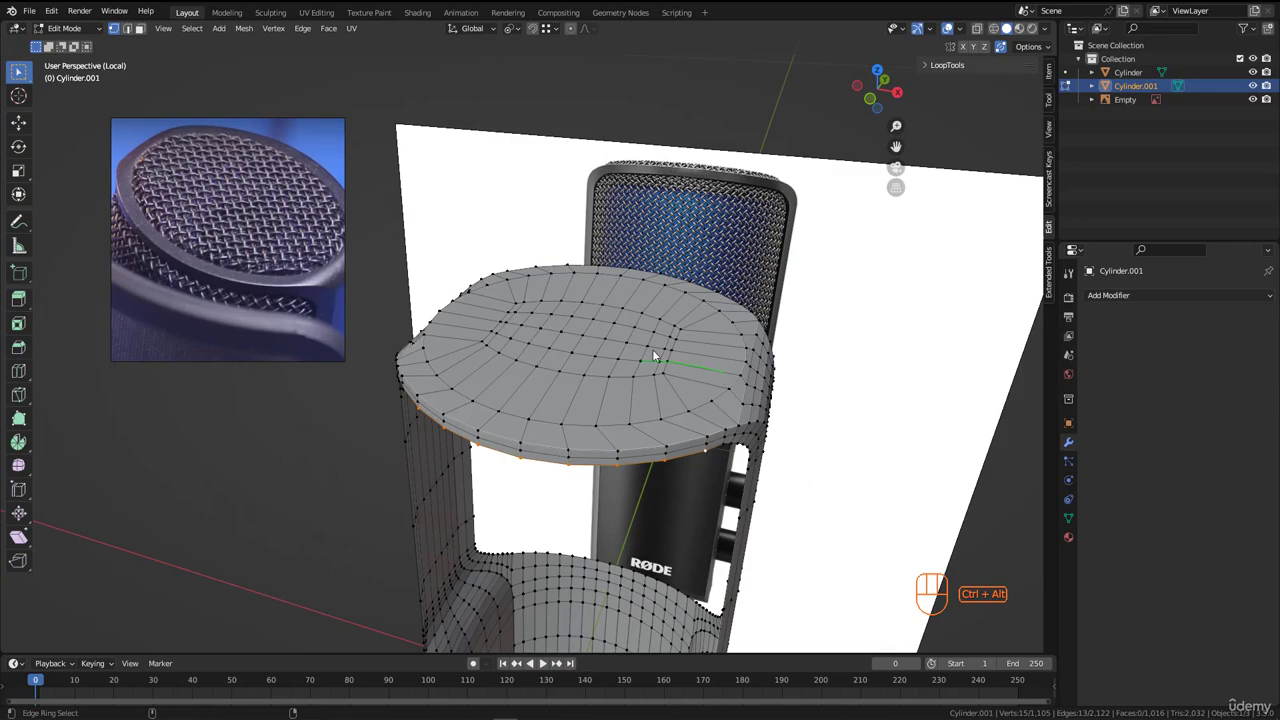
{"action": "middle_click_drag", "start_coordinate": [609, 362], "coordinate": [562, 367]}
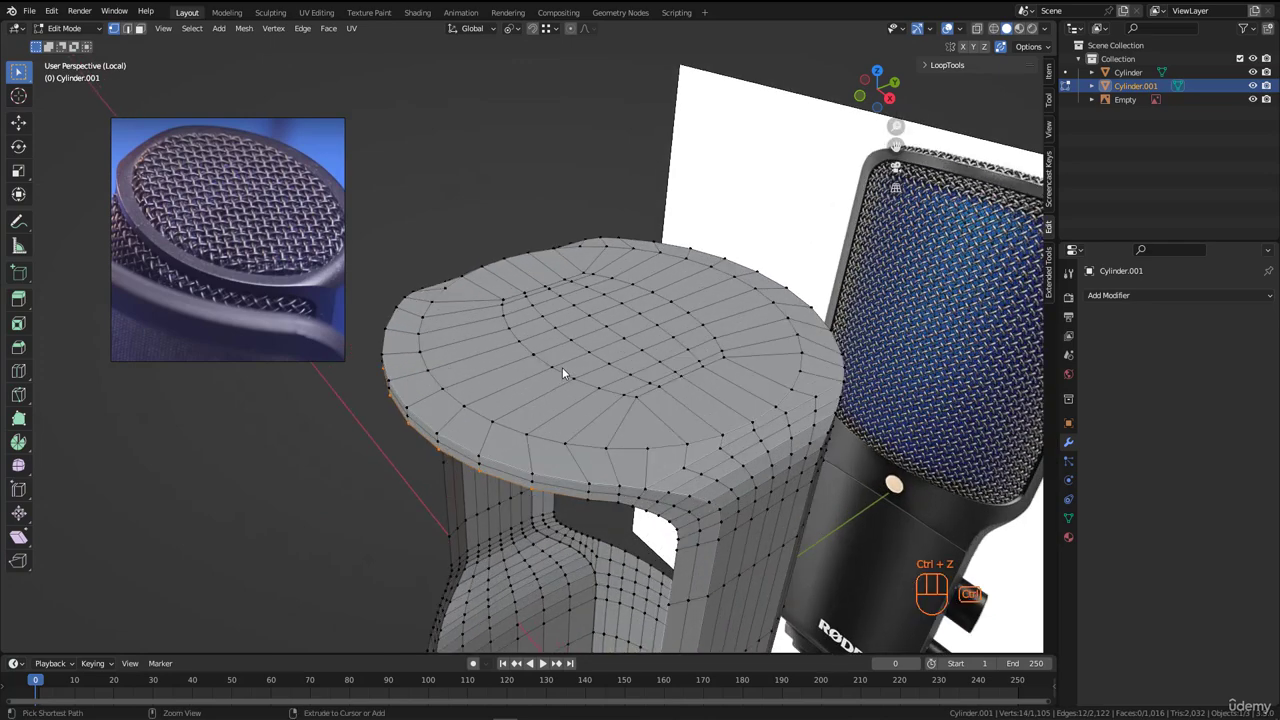
- Undo the lower-edge flattening, the lowering and the 0.962 scaling, back to the LoopTools circle on the top cap
{"action": "key", "text": "ctrl+z"}
{"action": "key", "text": "ctrl+z"}
{"action": "key", "text": "ctrl+z"}
{"action": "key", "text": "ctrl+z"}
{"action": "key", "text": "ctrl+z"}
{"action": "key", "text": "ctrl+z"}
{"action": "key", "text": "ctrl+z"}
{"action": "key", "text": "ctrl+z"}
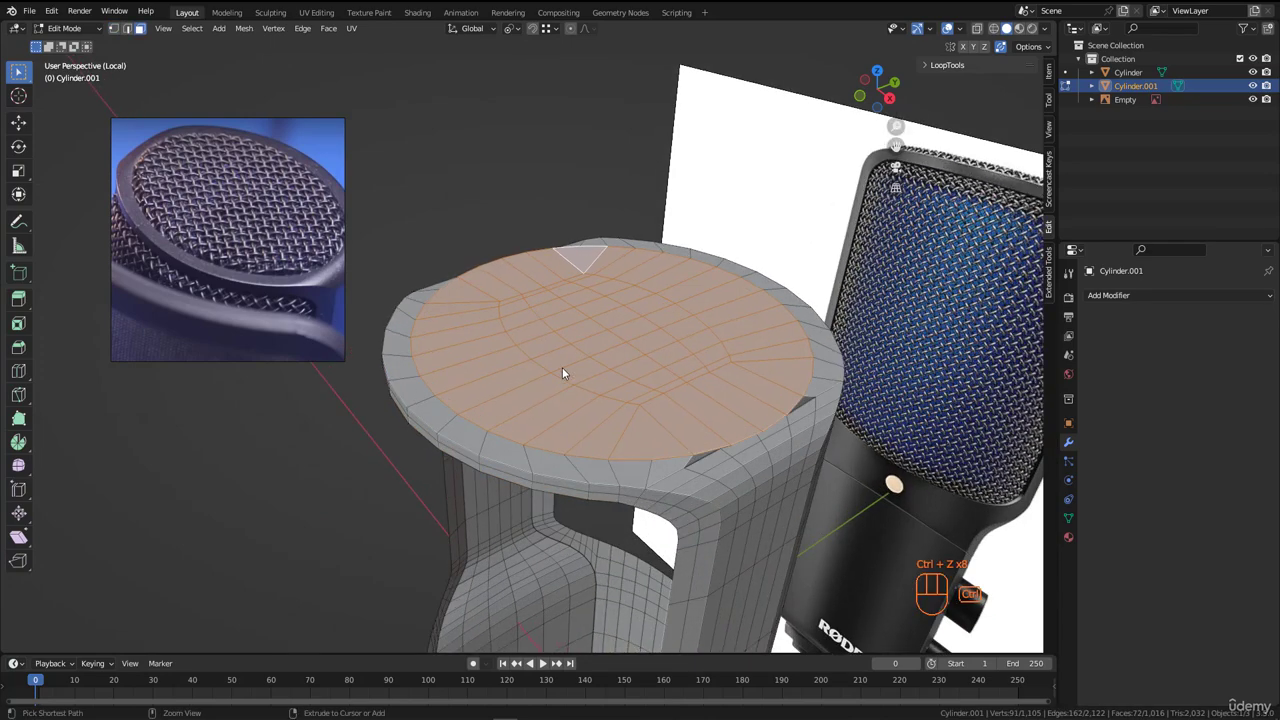
- Set the transform pivot point to Bounding Box Center
{"action": "middle_click_drag", "start_coordinate": [562, 367], "coordinate": [609, 250]}
{"action": "left_click", "coordinate": [510, 28]}
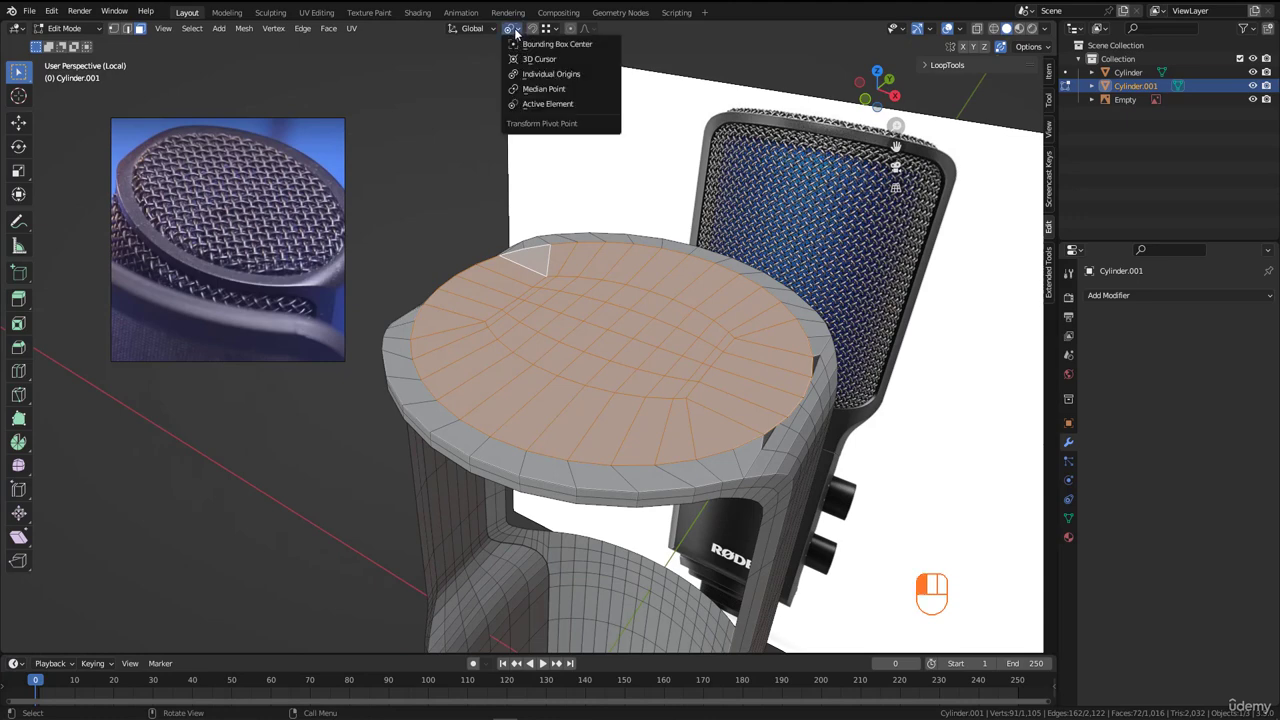
{"action": "left_click", "coordinate": [529, 45]}
{"action": "middle_click_drag", "start_coordinate": [634, 265], "coordinate": [778, 372]}
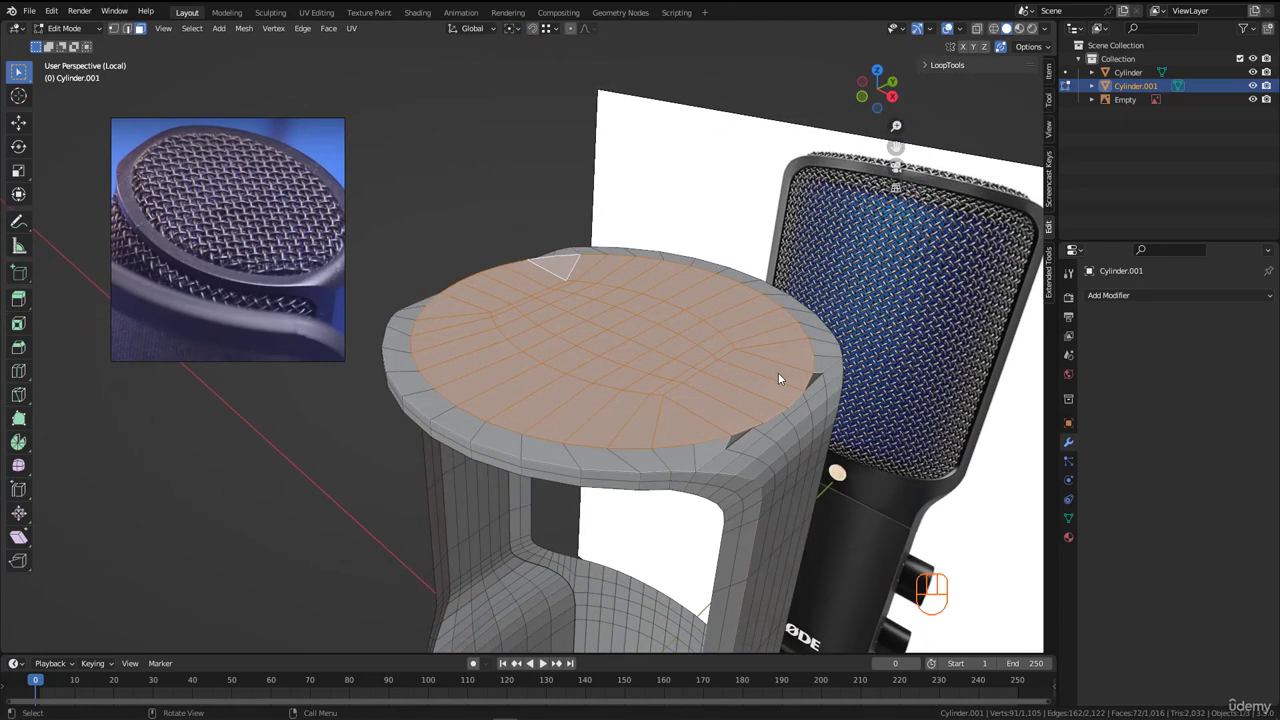
- Lower the circular top-cap faces about 0.037 mm along Z, aligning them with the rim's upper edge in right view
{"action": "key", "text": "KP_3"}
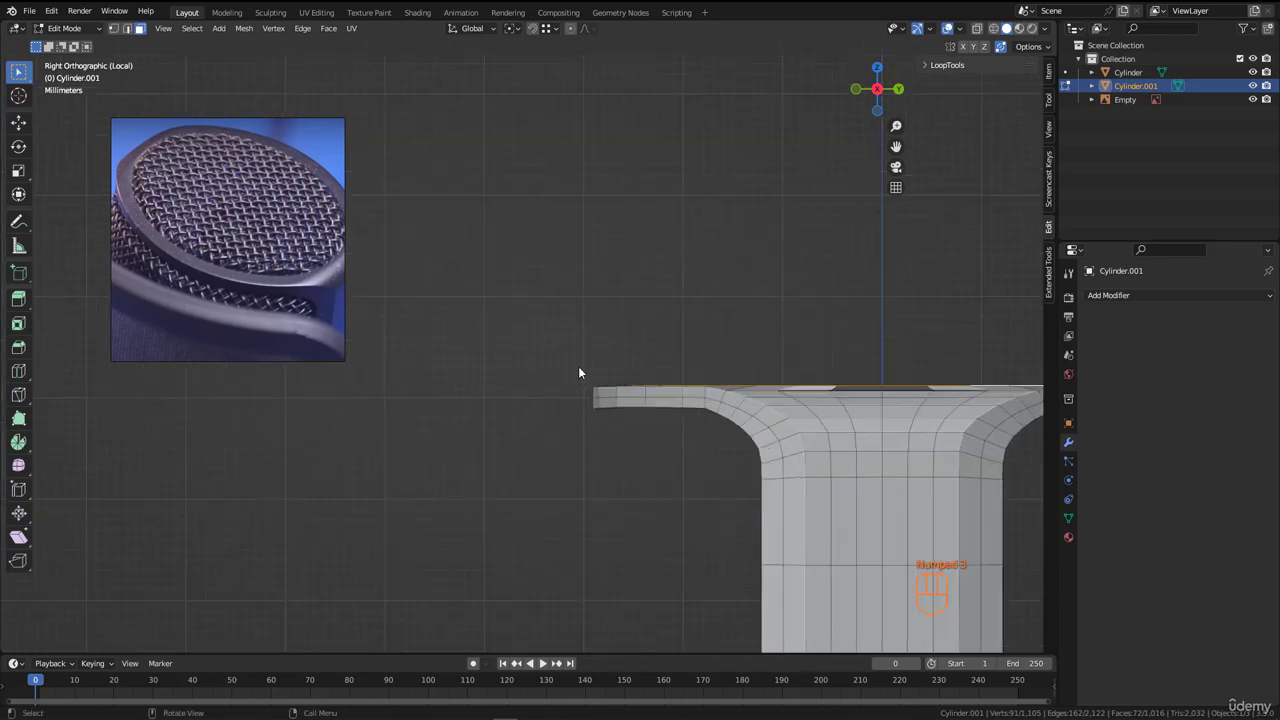
{"action": "scroll", "coordinate": [650, 388], "scroll_direction": "up", "scroll_amount": 10}
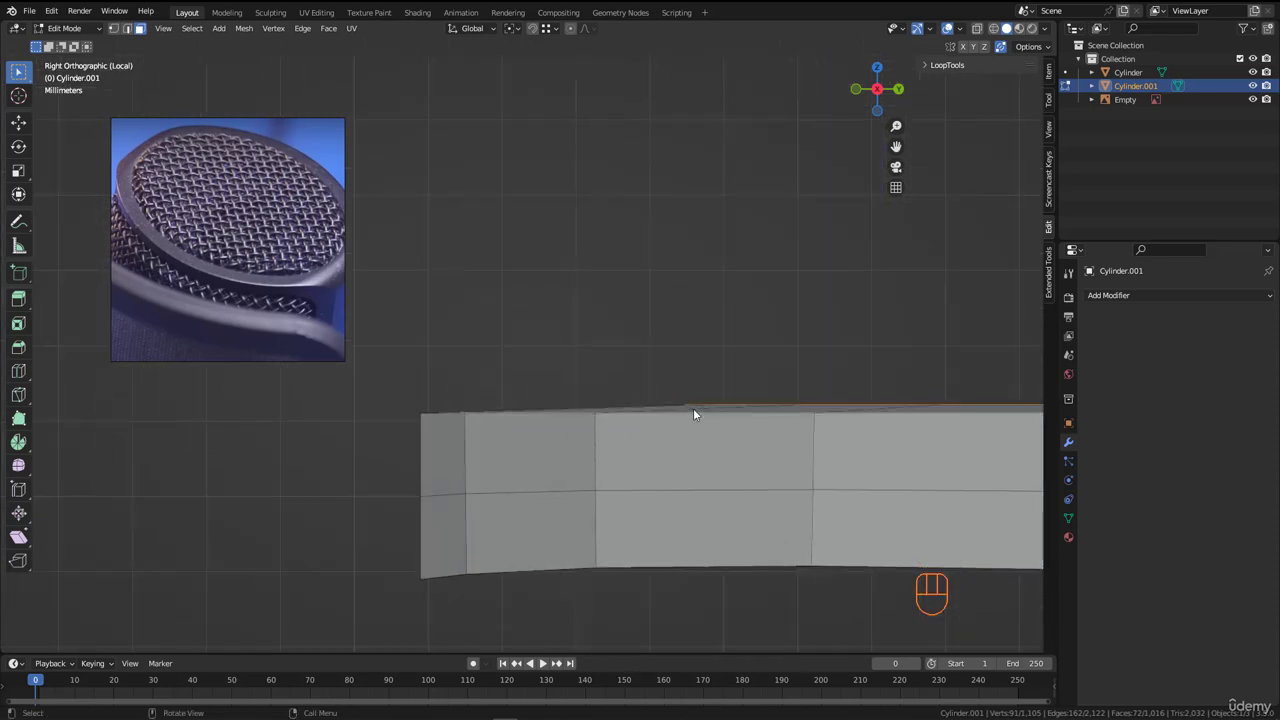
{"action": "left_click_drag", "start_coordinate": [693, 408], "coordinate": [431, 414]}
{"action": "key", "text": "g"}
{"action": "key", "text": "z"}
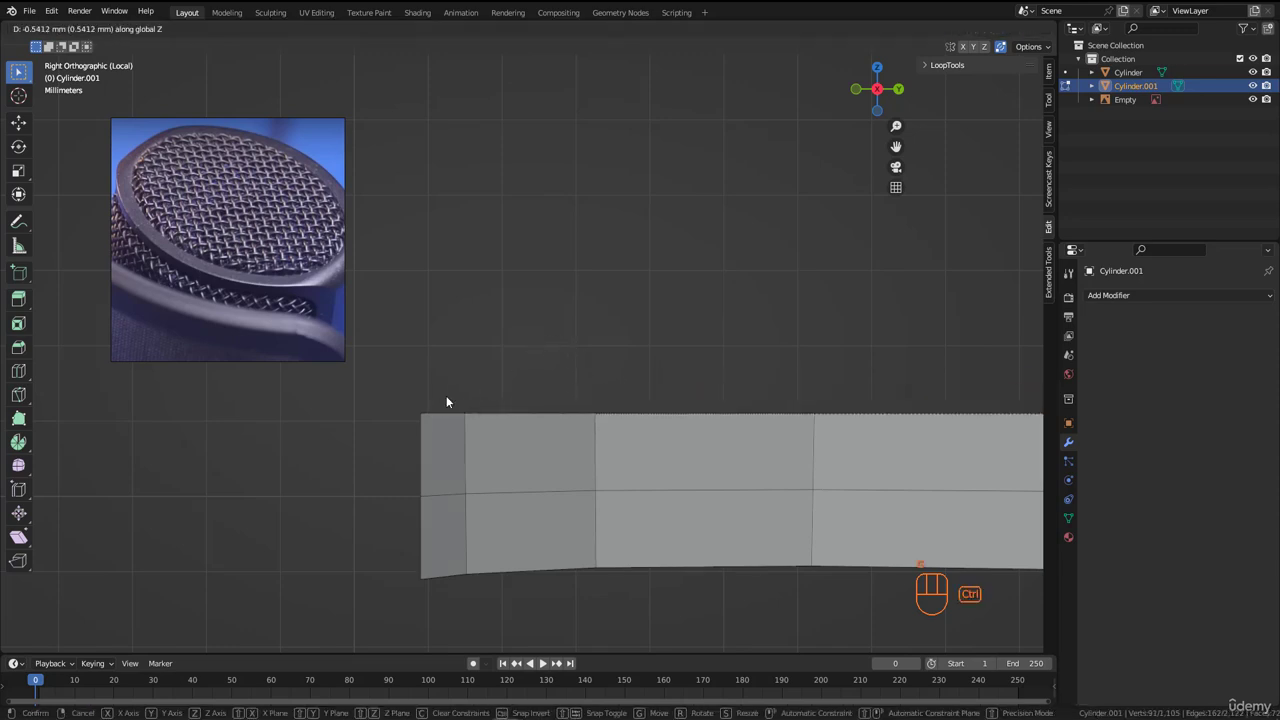
{"action": "left_click", "coordinate": [427, 409], "text": "ctrl"}
{"action": "scroll", "coordinate": [469, 278], "scroll_direction": "down", "scroll_amount": 5}
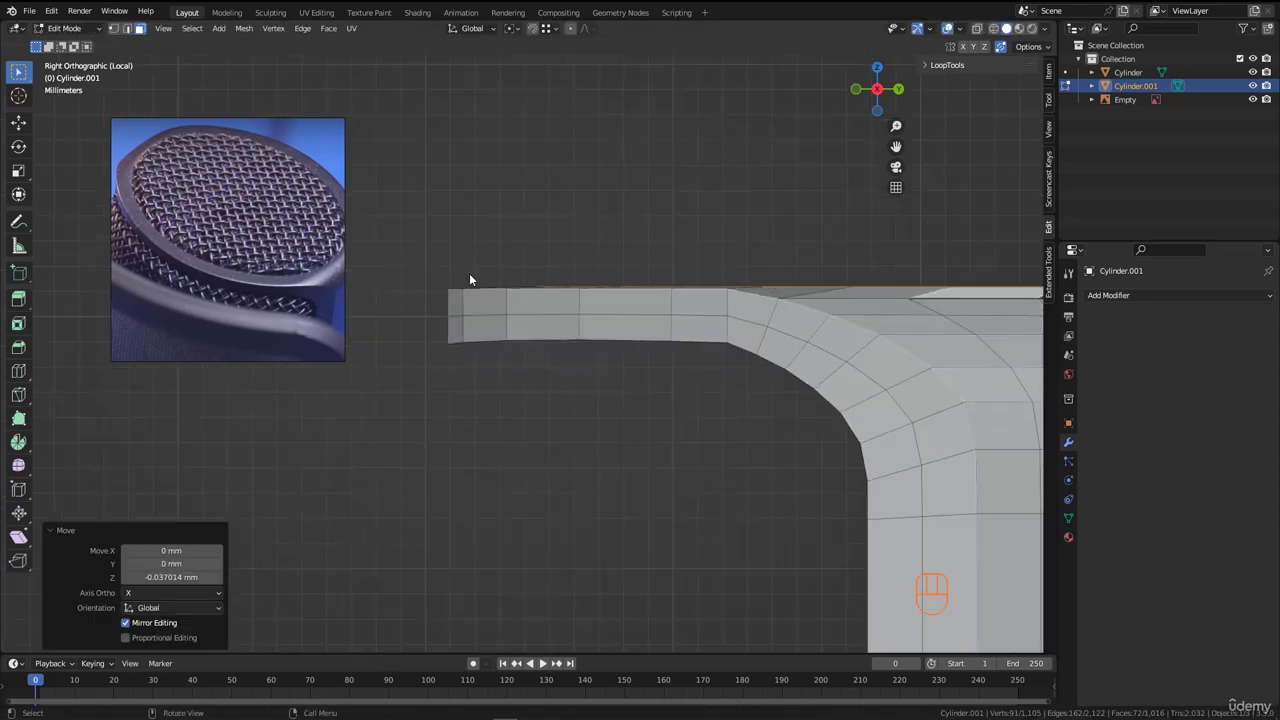
- Flatten the circular top-cap faces by scaling them to 0 along Z
{"action": "scroll", "coordinate": [469, 279], "scroll_direction": "down", "scroll_amount": 3}
{"action": "middle_click_drag", "start_coordinate": [736, 285], "coordinate": [623, 322], "text": "shift"}
{"action": "middle_click_drag", "start_coordinate": [576, 318], "coordinate": [767, 328], "text": "shift"}
{"action": "key", "text": "g"}
{"action": "key", "text": "z"}
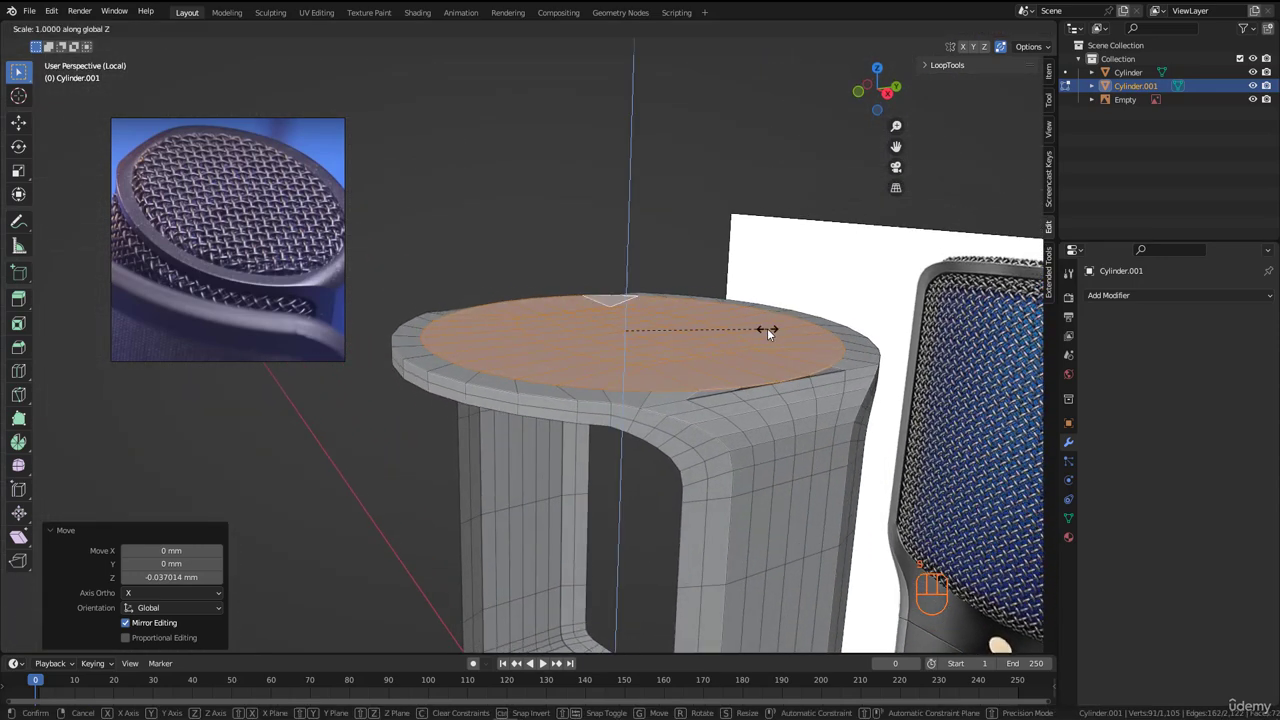
{"action": "key", "text": "0"}
{"action": "key", "text": "Return"}
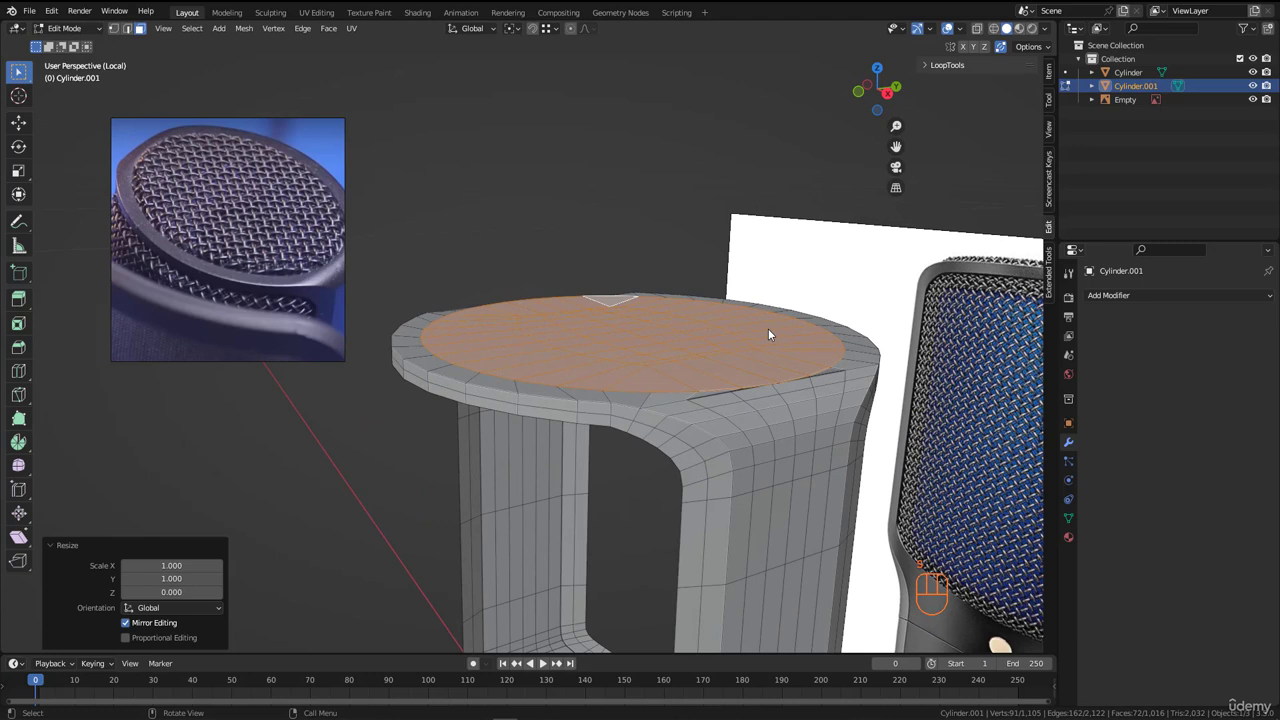
- Examine the flattened top-cap faces against the rim's upper edge in right view
{"action": "key", "text": "KP_3"}
{"action": "scroll", "coordinate": [684, 432], "scroll_direction": "up", "scroll_amount": 6}
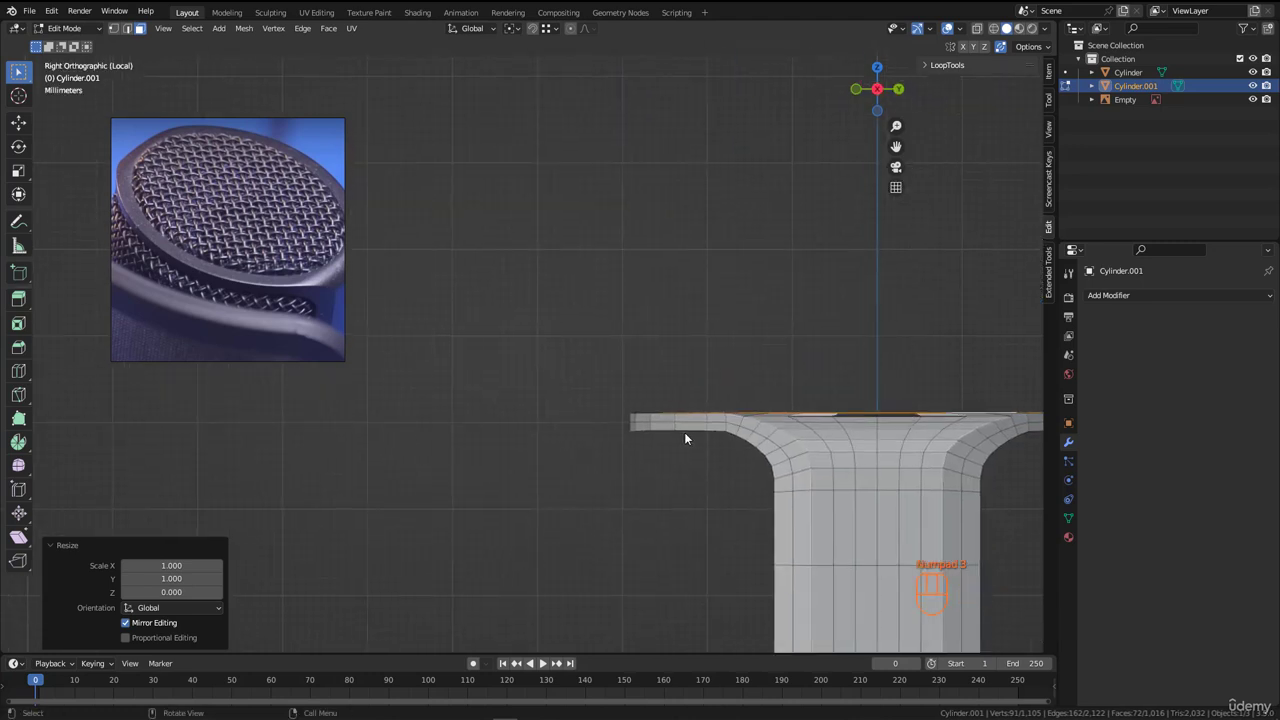
{"action": "scroll", "coordinate": [674, 395], "scroll_direction": "up", "scroll_amount": 5}
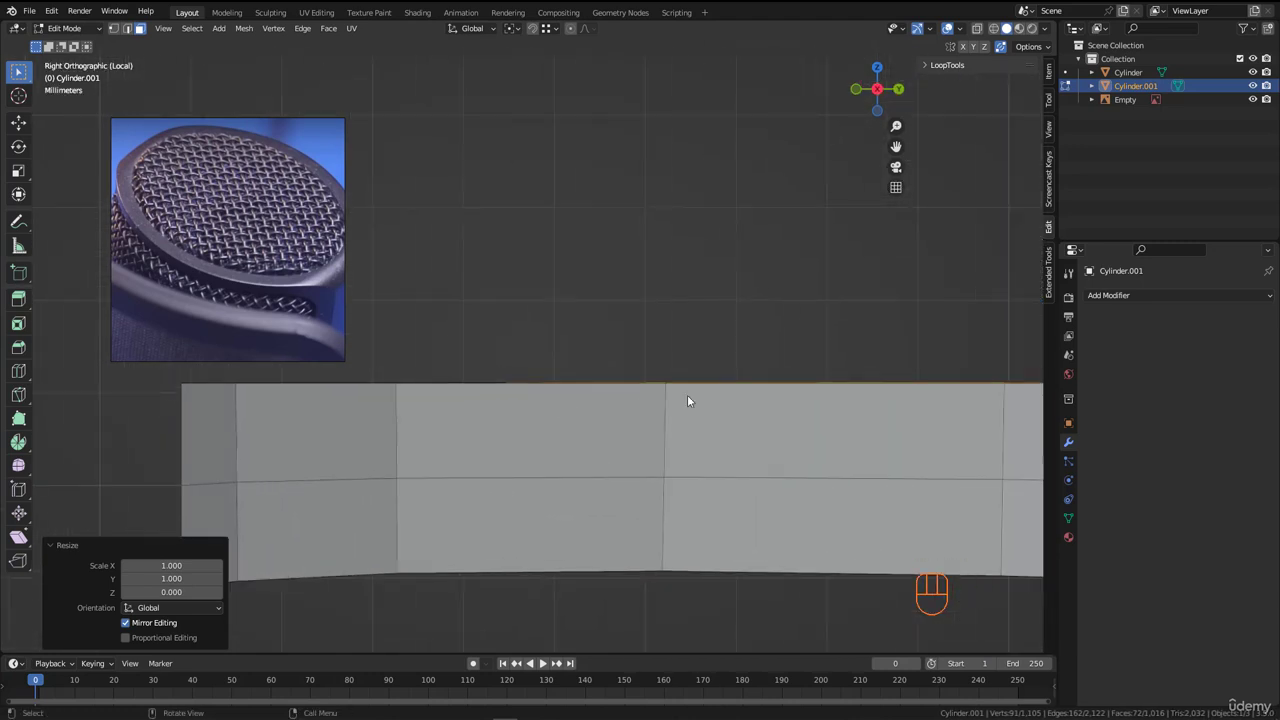
{"action": "scroll", "coordinate": [686, 379], "scroll_direction": "down", "scroll_amount": 5}
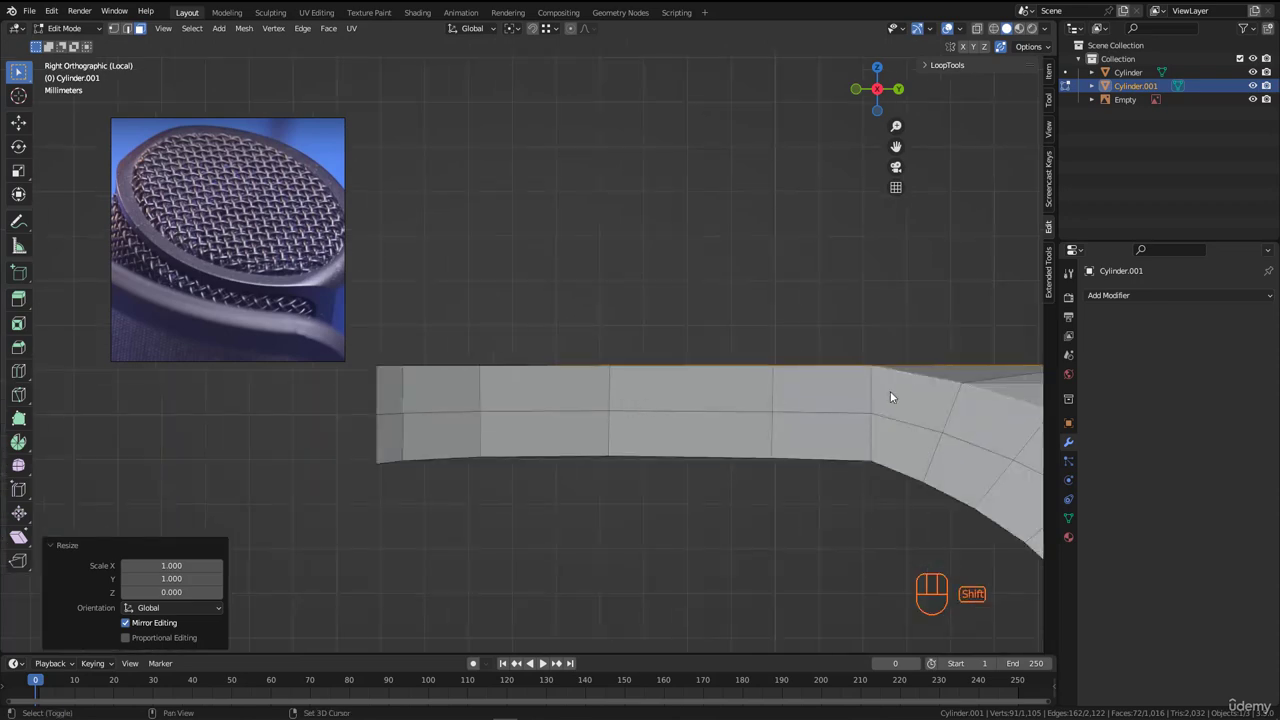
{"action": "middle_click_drag", "start_coordinate": [894, 394], "coordinate": [745, 439], "text": "shift"}
{"action": "scroll", "coordinate": [845, 390], "scroll_direction": "down", "scroll_amount": 4}
{"action": "scroll", "coordinate": [830, 383], "scroll_direction": "down", "scroll_amount": 5}
{"action": "scroll", "coordinate": [740, 415], "scroll_direction": "up", "scroll_amount": 3}
- Try scaling the circular top-cap faces uniformly to about 0.921
{"action": "key", "text": "s"}
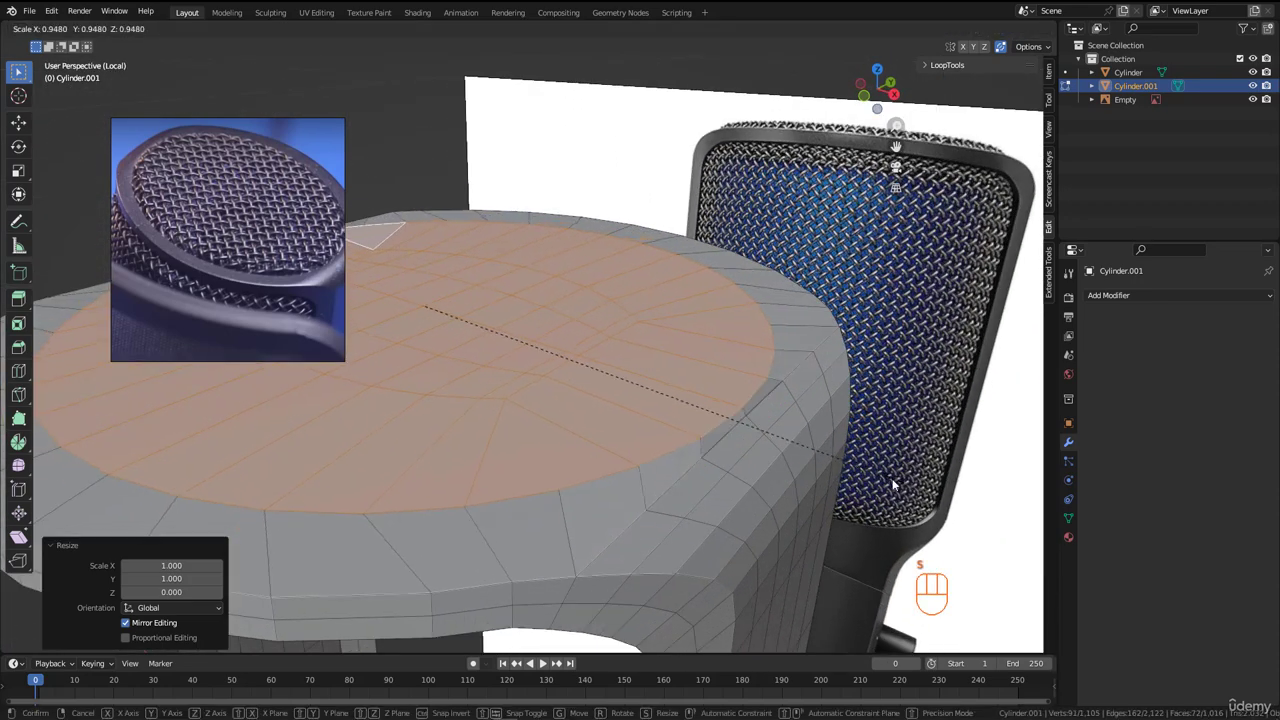
{"action": "left_click", "coordinate": [880, 485]}
{"action": "middle_click_drag", "start_coordinate": [880, 485], "coordinate": [796, 455]}
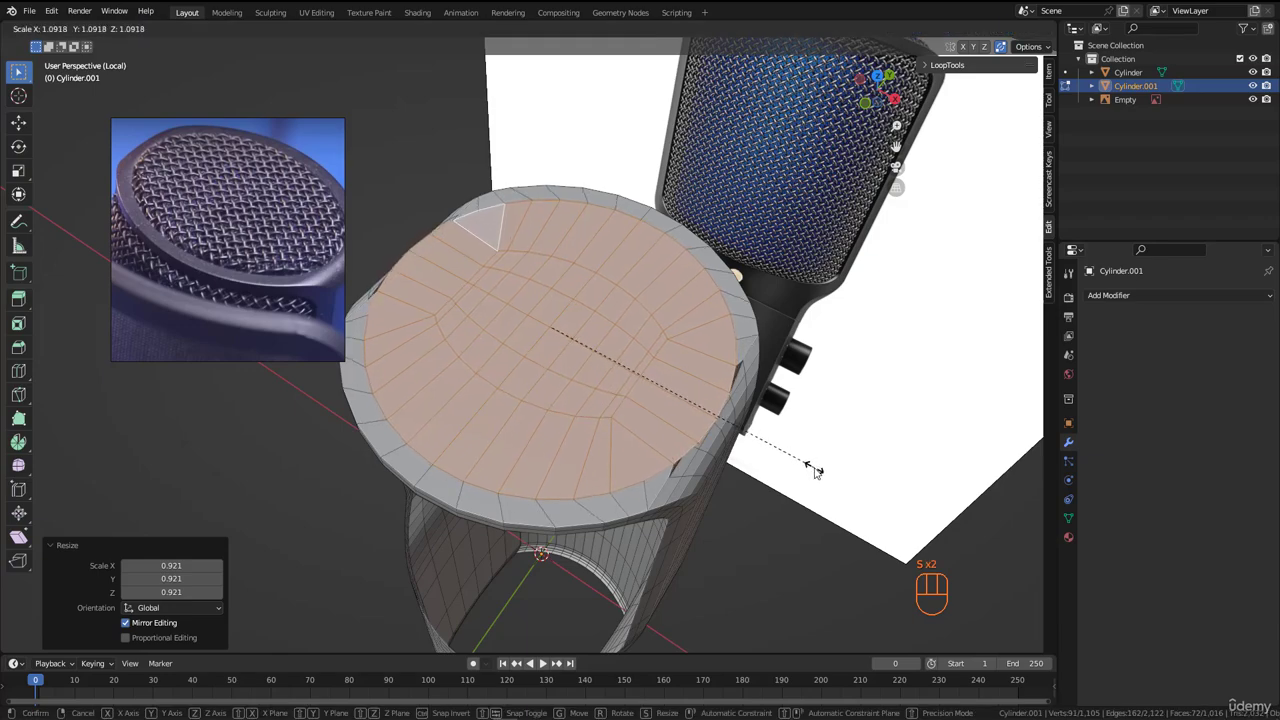
{"action": "middle_click_drag", "start_coordinate": [686, 447], "coordinate": [950, 442]}
- Scale the circular top-cap faces uniformly to about 0.912 to widen the rim around them
{"action": "key", "text": "s"}
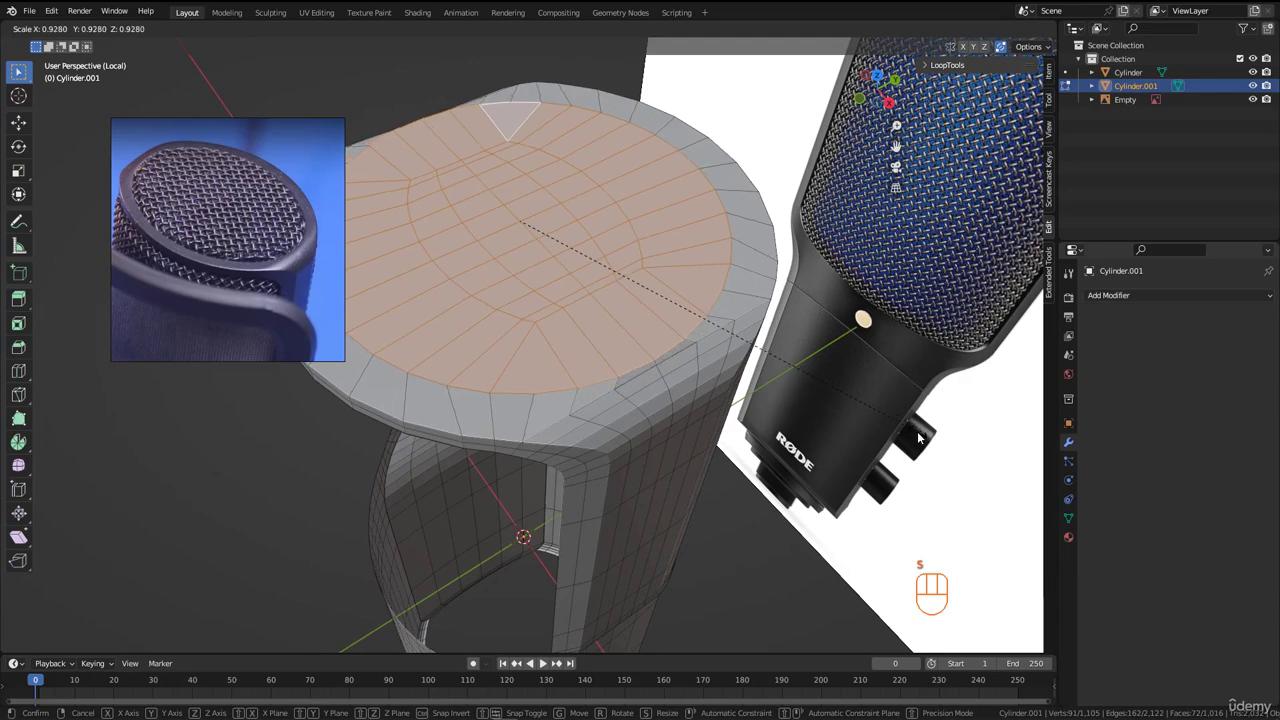
{"action": "left_click", "coordinate": [910, 437]}
{"action": "middle_click_drag", "start_coordinate": [824, 384], "coordinate": [679, 250]}
{"action": "scroll", "coordinate": [720, 300], "scroll_direction": "up", "scroll_amount": 5}
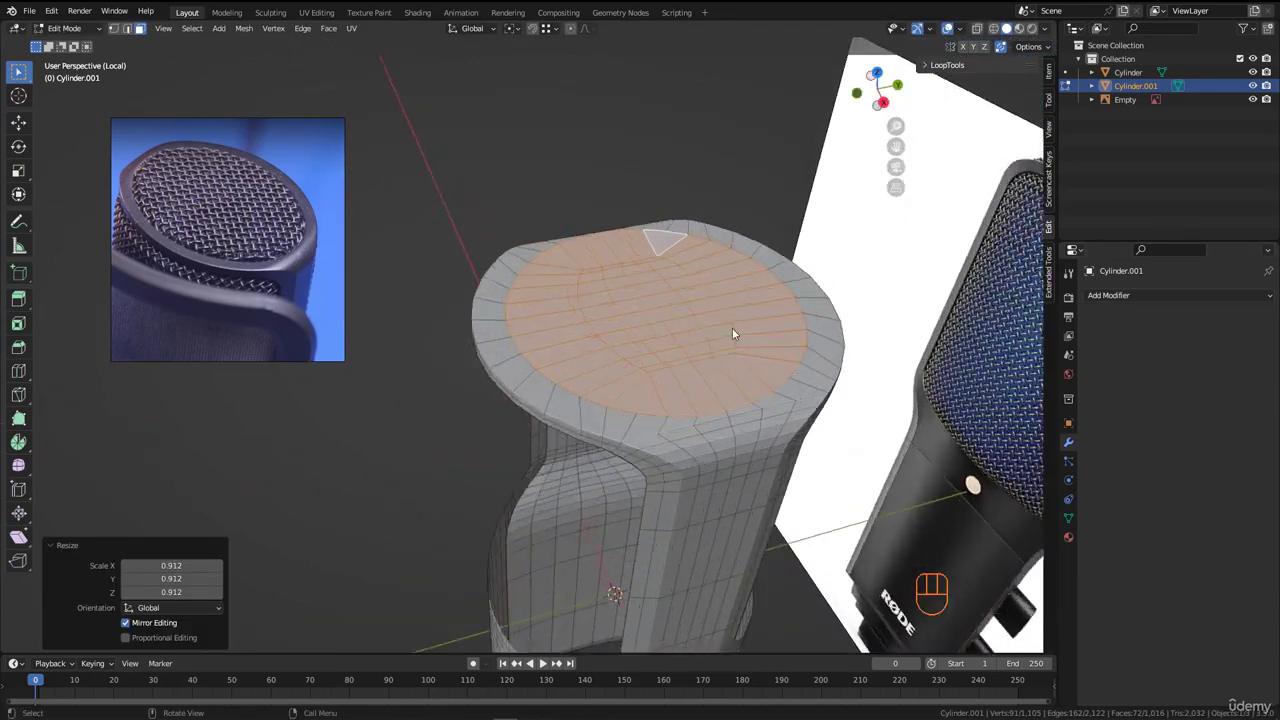
{"action": "middle_click_drag", "start_coordinate": [728, 322], "coordinate": [743, 309]}
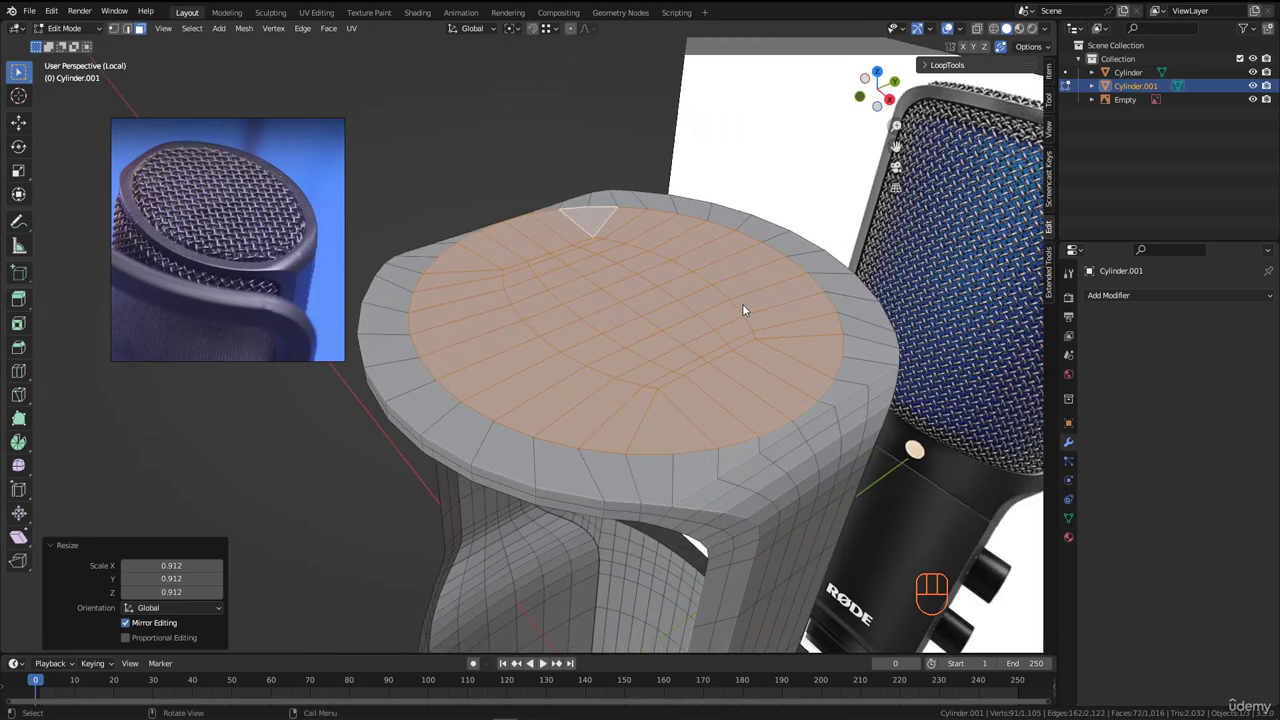
- Try extruding the circular top-cap faces slightly into the body and undo the extrusion
{"action": "key", "text": "e"}
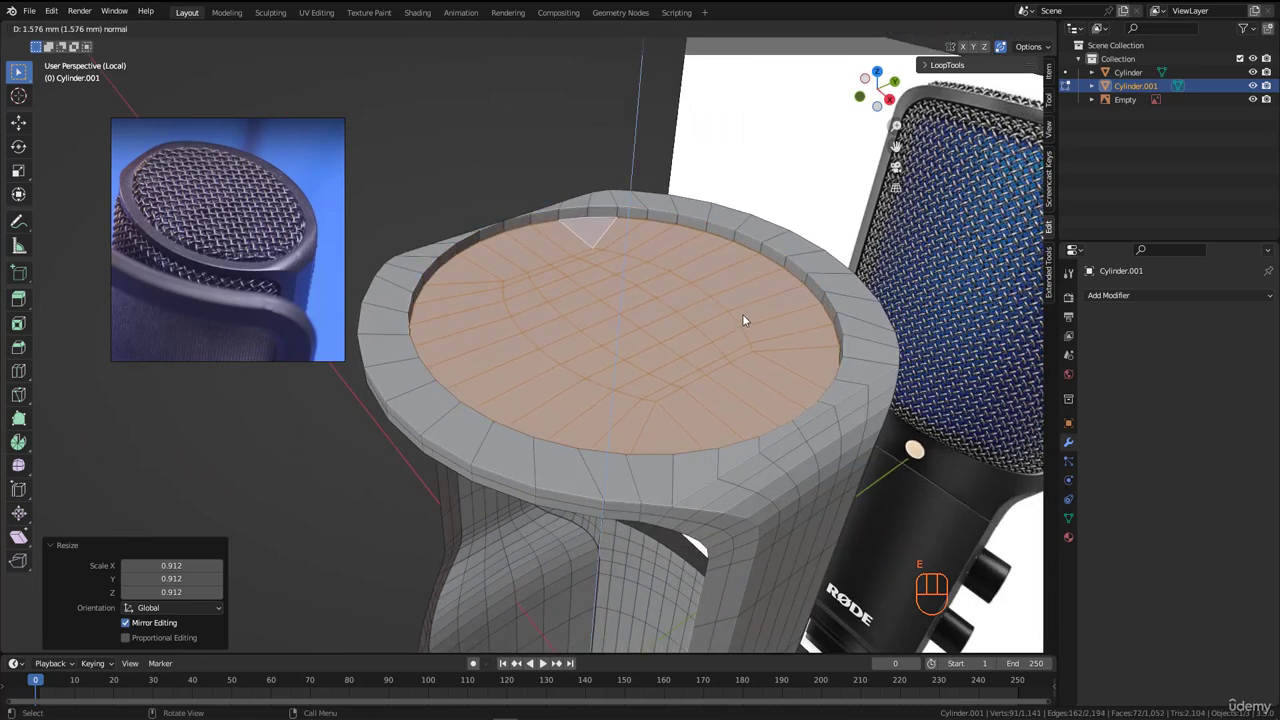
{"action": "left_click", "coordinate": [742, 314]}
{"action": "key", "text": "ctrl+z"}
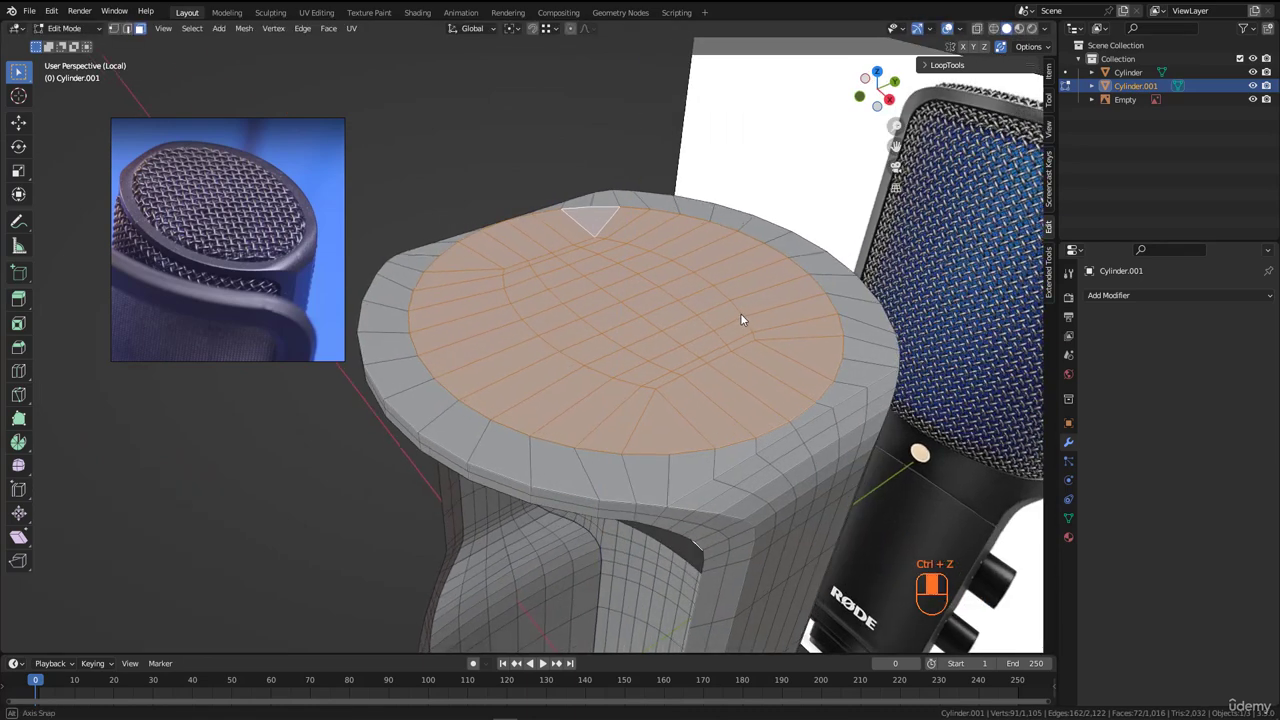
- Delete the circular top-cap faces to open a round hole inside the rim
{"action": "key", "text": "x"}
{"action": "left_click", "coordinate": [740, 314]}
{"action": "middle_click_drag", "start_coordinate": [755, 276], "coordinate": [561, 361]}
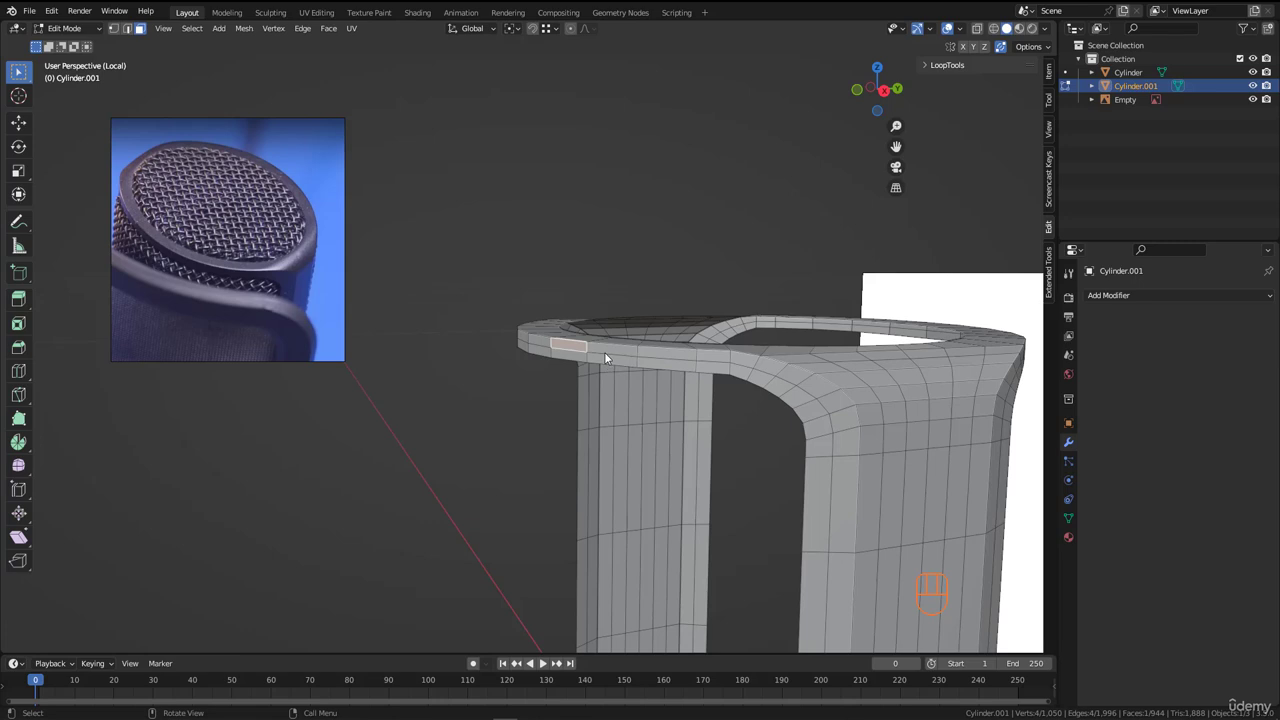
- Select the lower-edge vertices of the rim's overhang on both sides in right view with X-ray enabled
{"action": "key", "text": "KP_3"}
{"action": "scroll", "coordinate": [590, 363], "scroll_direction": "up", "scroll_amount": 5}
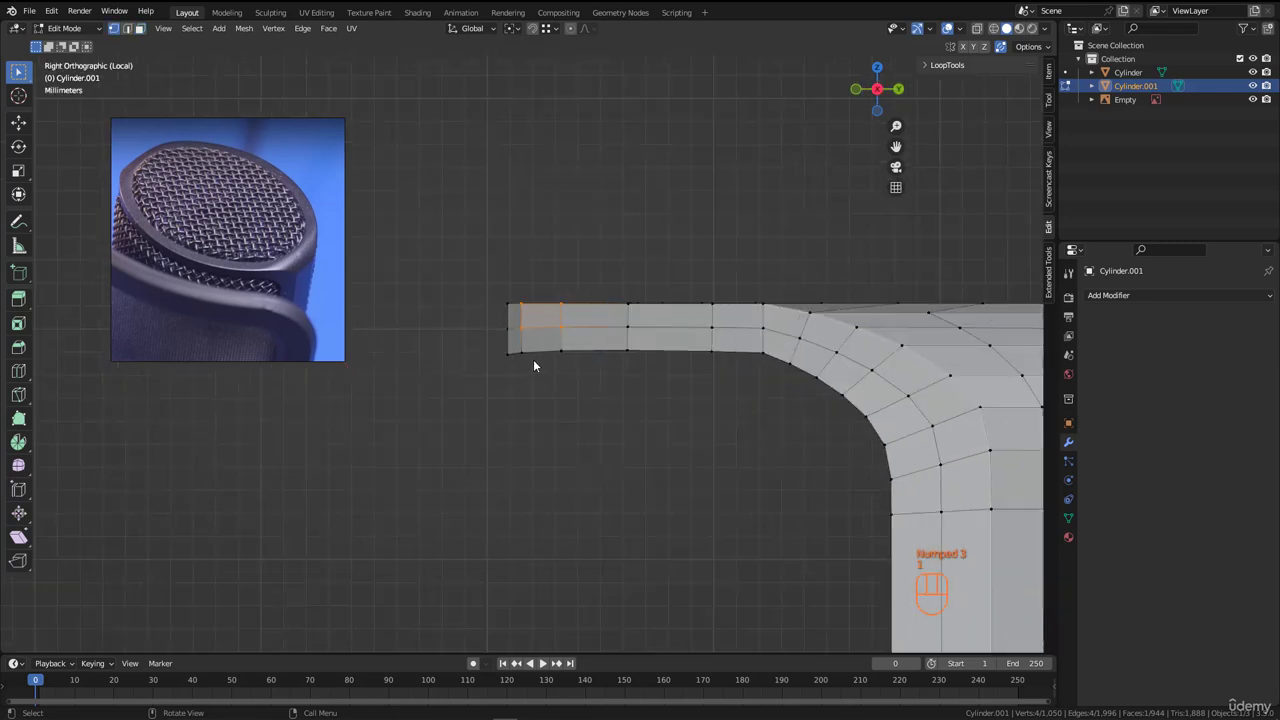
{"action": "key", "text": "alt+z"}
{"action": "left_click_drag", "start_coordinate": [443, 420], "coordinate": [752, 343]}
{"action": "scroll", "coordinate": [432, 405], "scroll_direction": "down", "scroll_amount": 3}
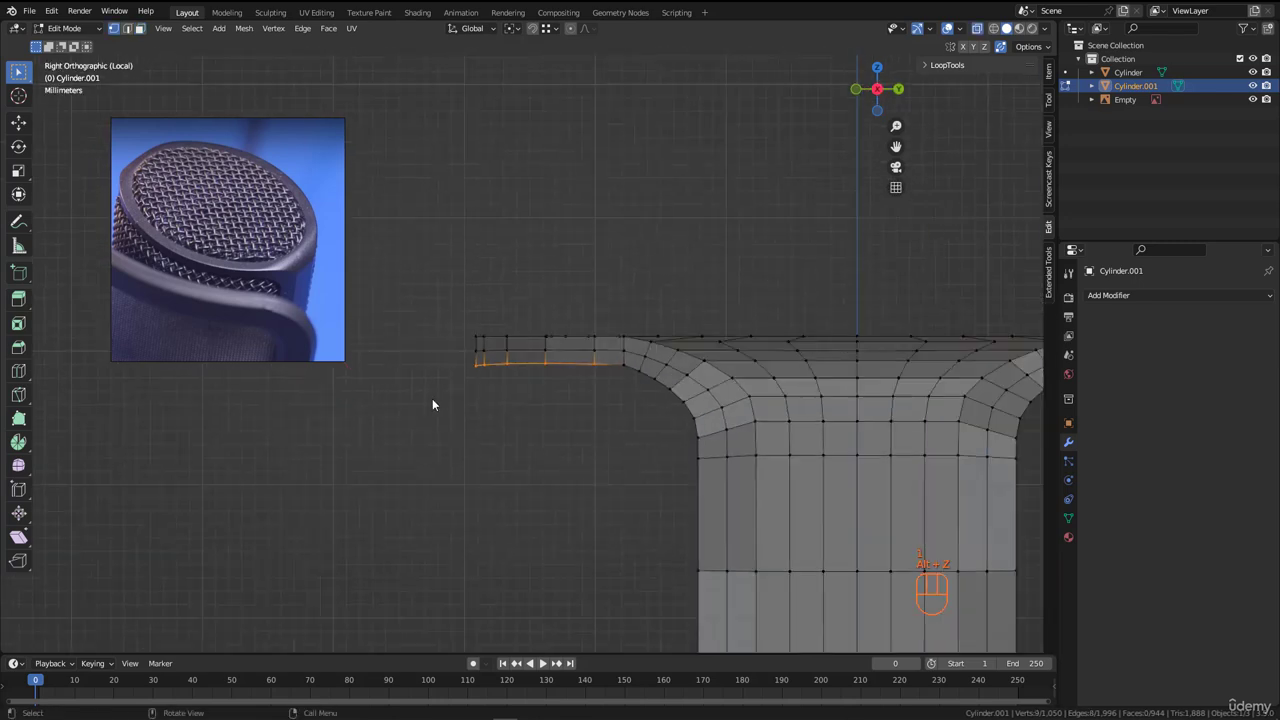
{"action": "scroll", "coordinate": [966, 382], "scroll_direction": "down", "scroll_amount": 4, "text": "ctrl"}
{"action": "scroll", "coordinate": [844, 371], "scroll_direction": "up", "scroll_amount": 2}
{"action": "left_click_drag", "start_coordinate": [905, 362], "coordinate": [712, 403], "text": "shift"}
{"action": "scroll", "coordinate": [807, 365], "scroll_direction": "down", "scroll_amount": 3}
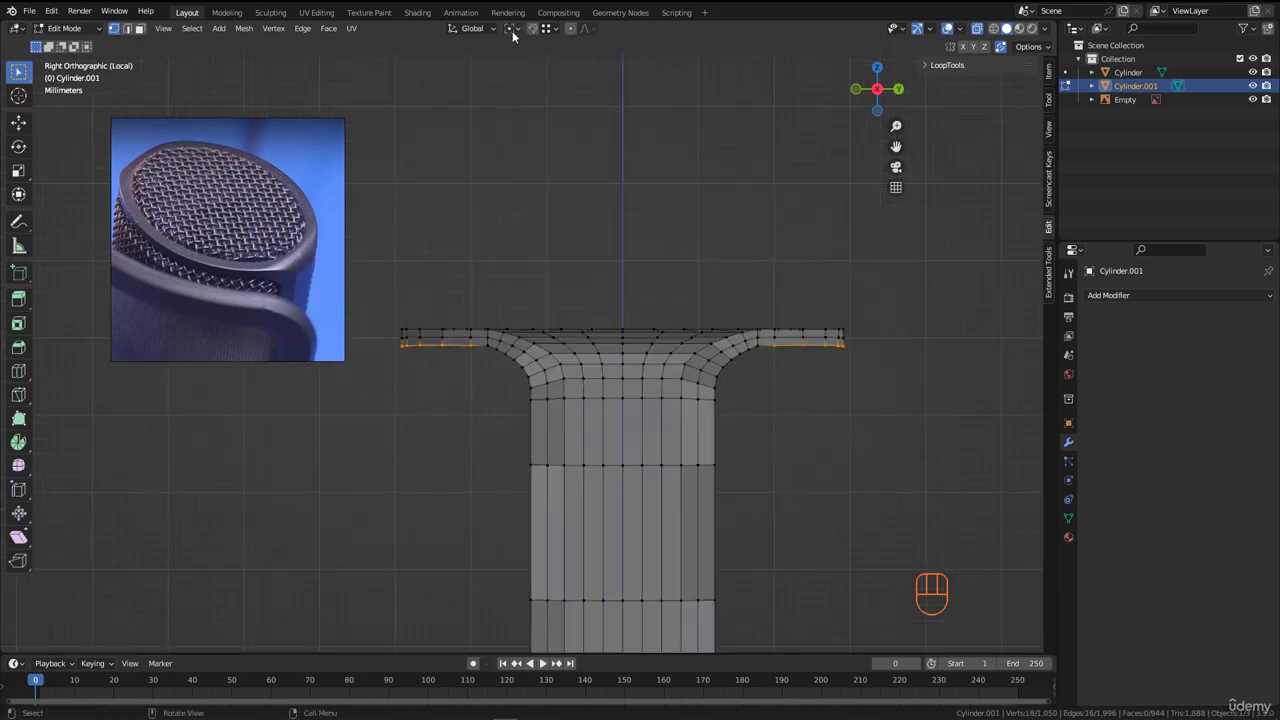
- Set the pivot point to Active Element and make the innermost selected lower-edge vertex the active one
{"action": "scroll", "coordinate": [487, 355], "scroll_direction": "up", "scroll_amount": 7}
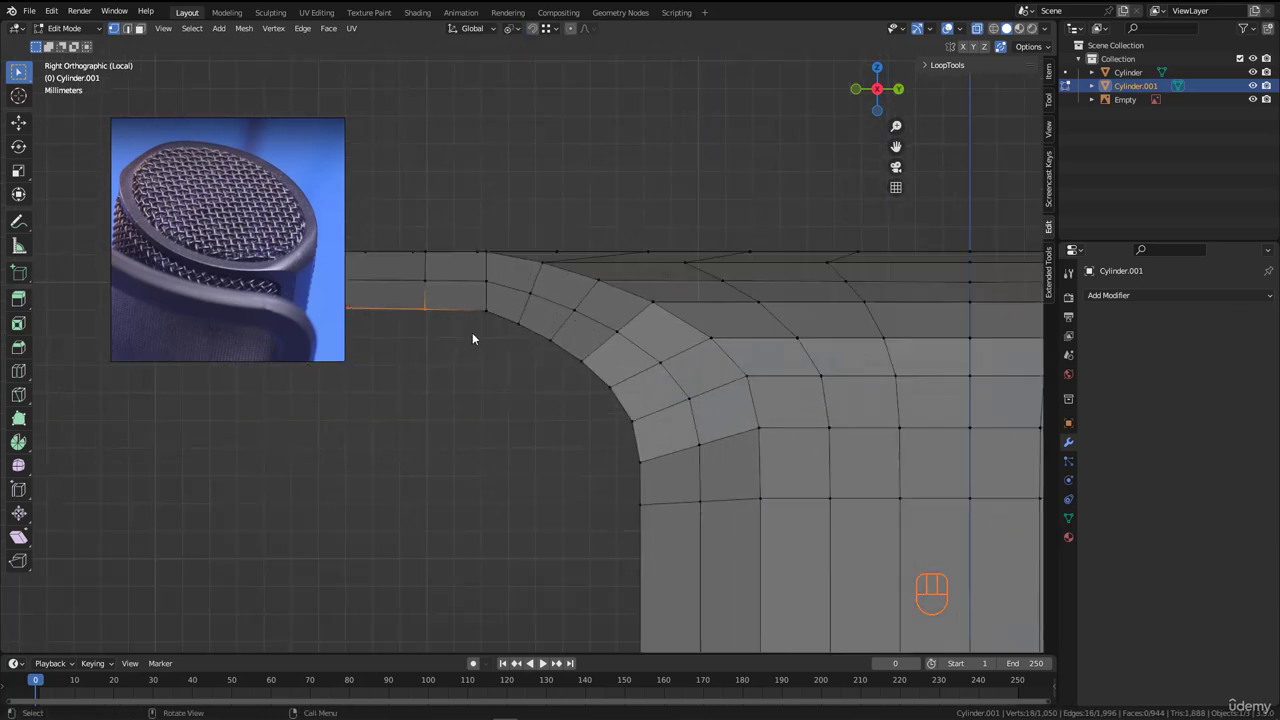
{"action": "middle_click_drag", "start_coordinate": [486, 318], "coordinate": [630, 312], "text": "shift"}
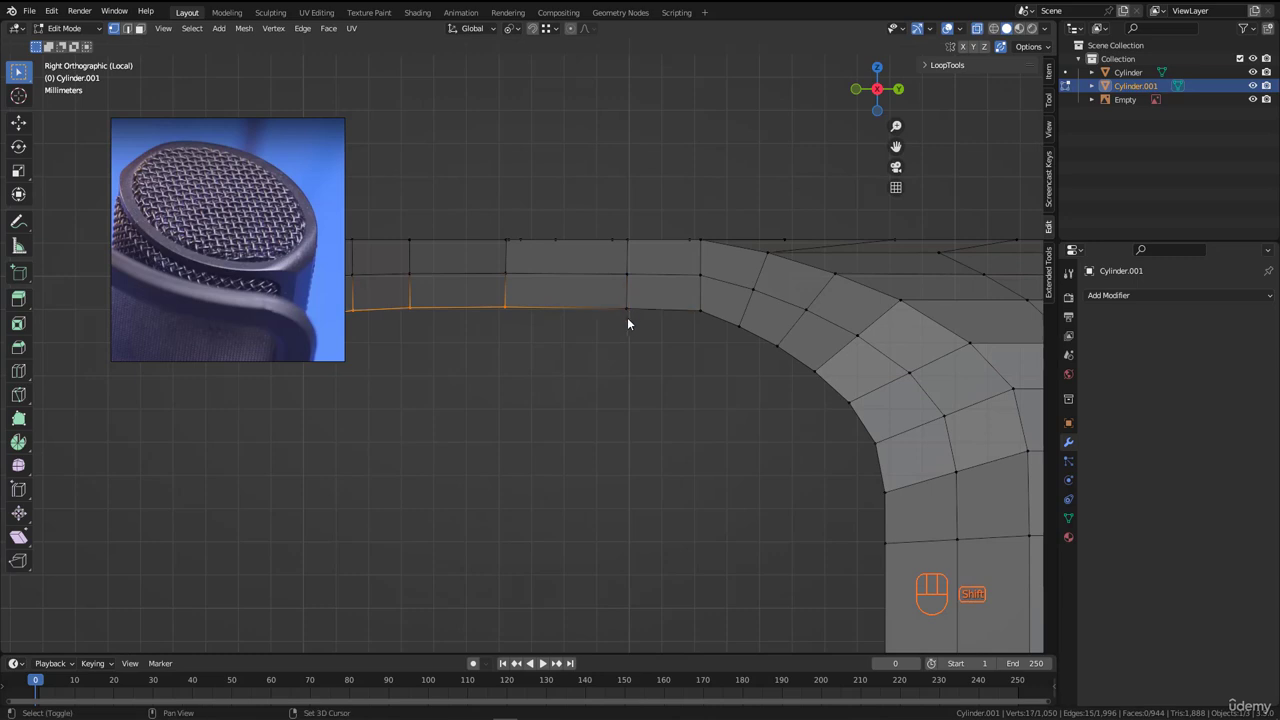
{"action": "scroll", "coordinate": [606, 334], "scroll_direction": "down", "scroll_amount": 3}
{"action": "scroll", "coordinate": [466, 304], "scroll_direction": "down", "scroll_amount": 4}
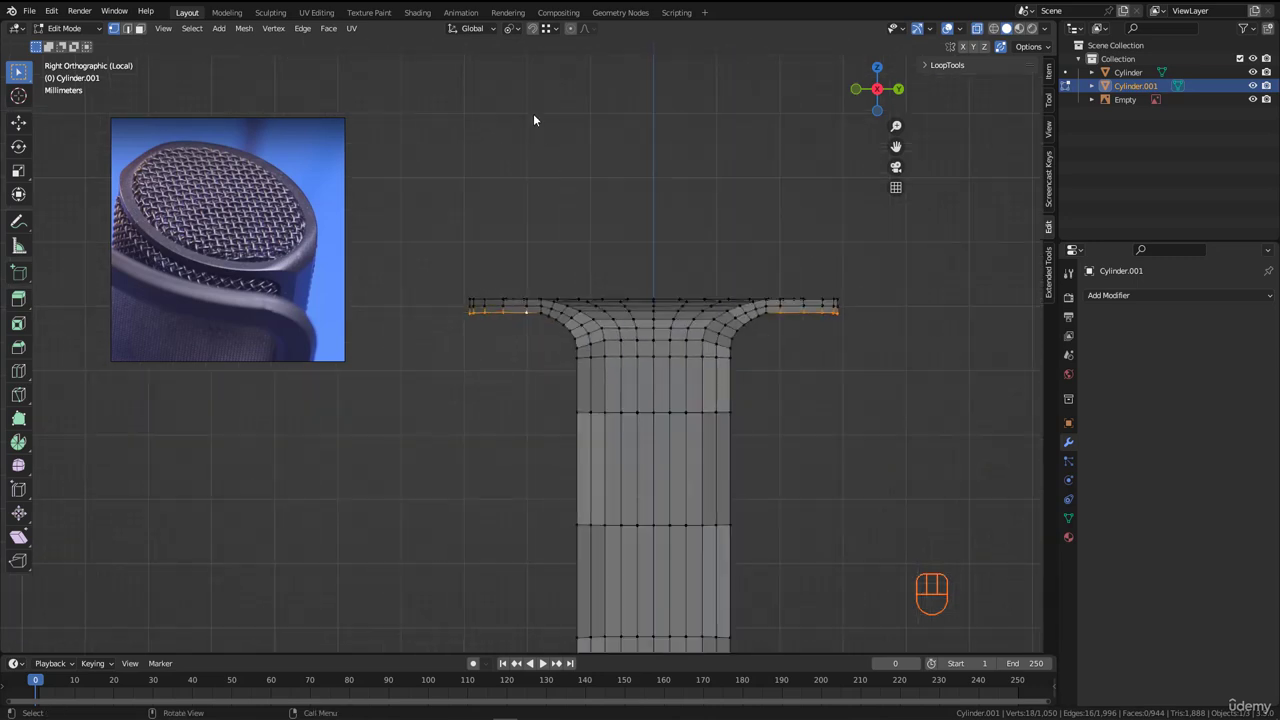
- Flatten the rim's lower-edge vertices by scaling them to 0 along Z, and turn X-ray off
{"action": "scroll", "coordinate": [451, 243], "scroll_direction": "up", "scroll_amount": 4}
{"action": "key", "text": "s"}
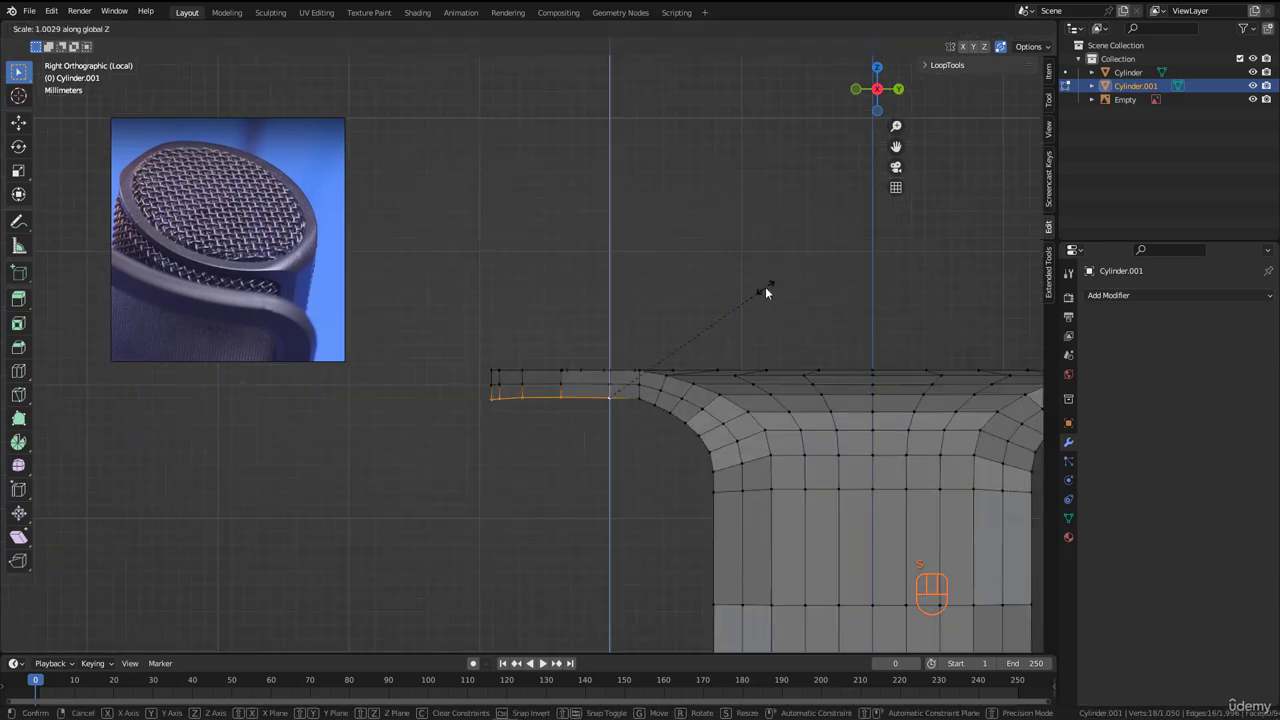
{"action": "key", "text": "0"}
{"action": "key", "text": "Return"}
{"action": "scroll", "coordinate": [437, 340], "scroll_direction": "down", "scroll_amount": 4}
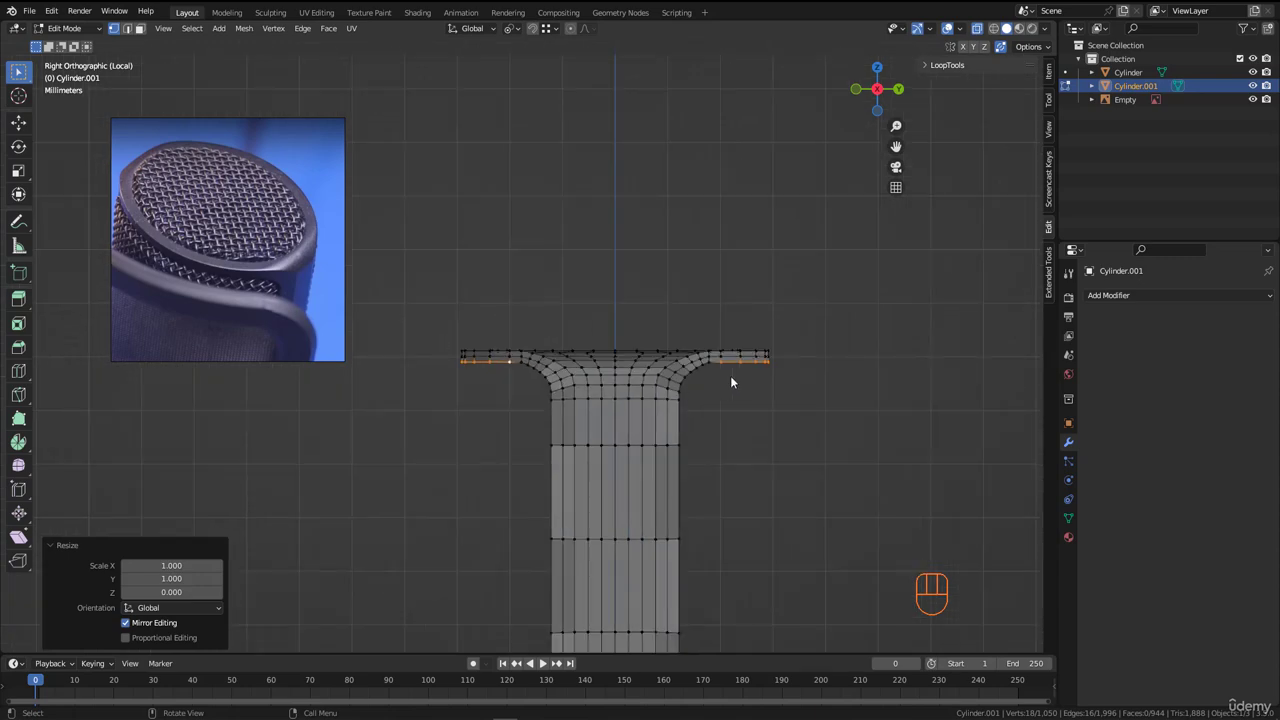
{"action": "middle_click_drag", "start_coordinate": [731, 382], "coordinate": [573, 412]}
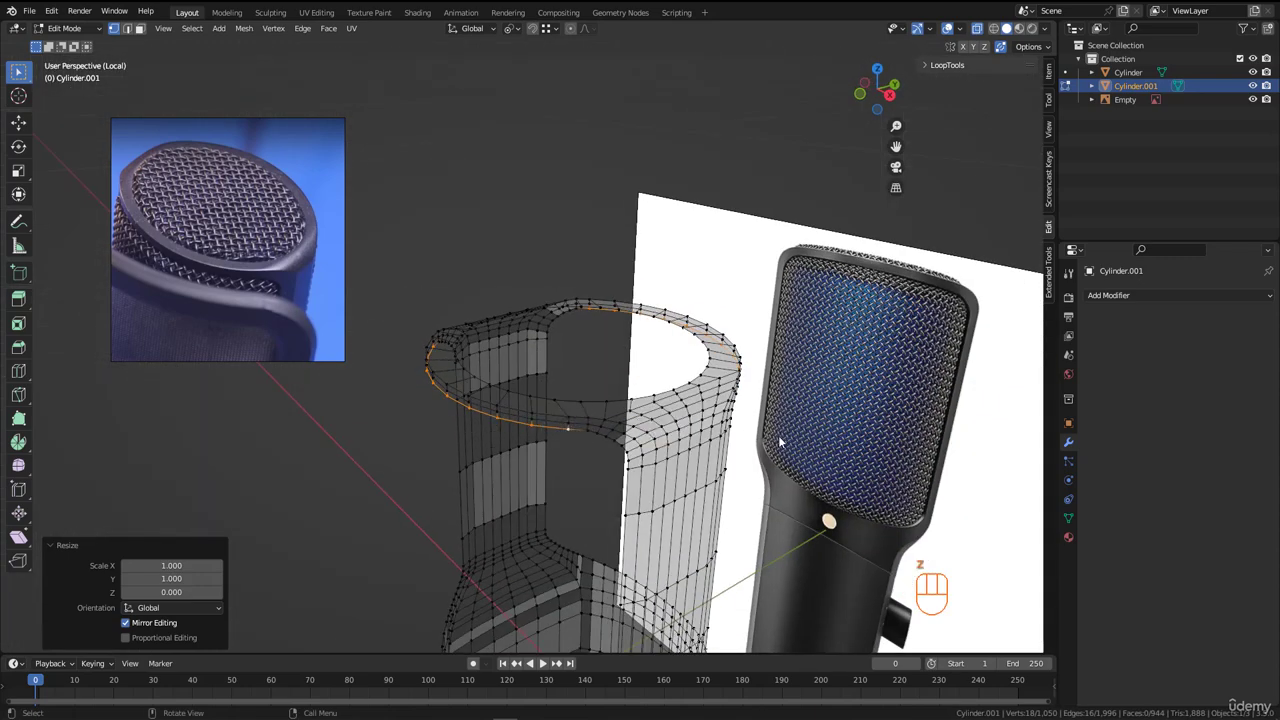
{"action": "scroll", "coordinate": [548, 287], "scroll_direction": "down", "scroll_amount": 4}
{"action": "key", "text": "alt+z"}
- Return to Object Mode and enable the Face Orientation overlay to check the body's normals
{"action": "middle_click_drag", "start_coordinate": [548, 287], "coordinate": [498, 303]}
{"action": "scroll", "coordinate": [580, 220], "scroll_direction": "up", "scroll_amount": 4}
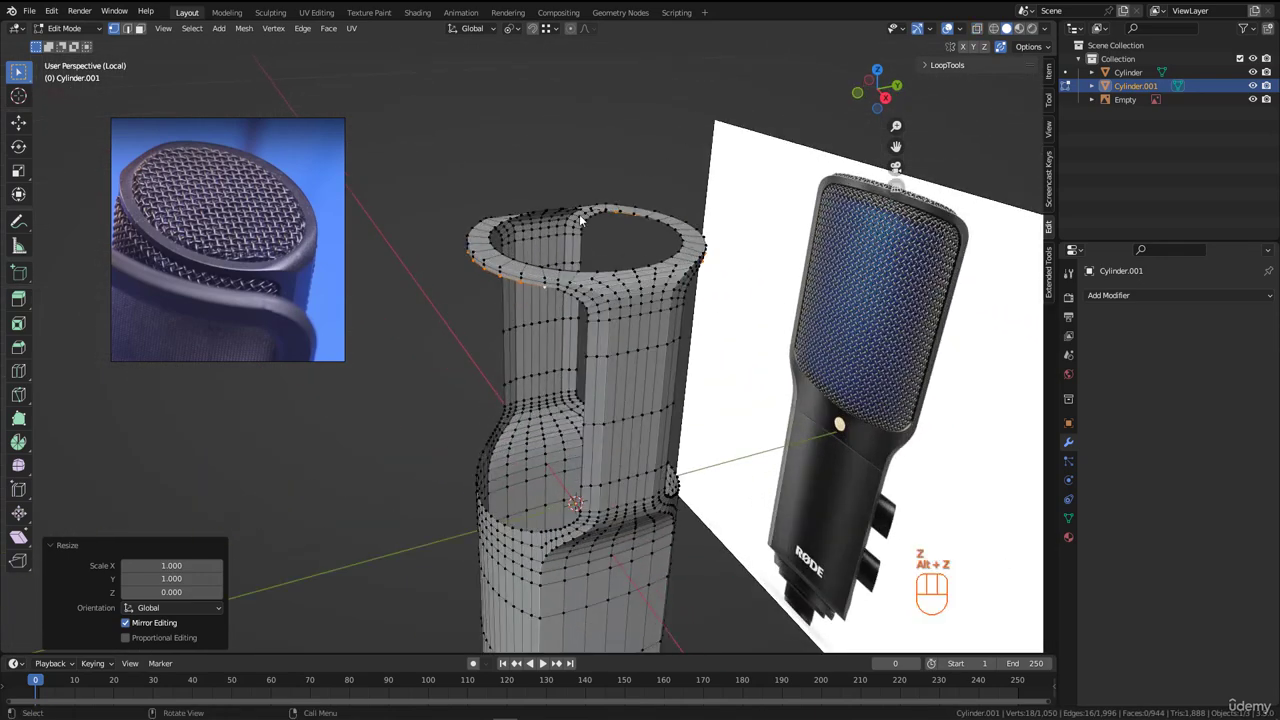
{"action": "scroll", "coordinate": [580, 220], "scroll_direction": "down", "scroll_amount": 3}
{"action": "middle_click_drag", "start_coordinate": [580, 220], "coordinate": [600, 245]}
{"action": "scroll", "coordinate": [608, 258], "scroll_direction": "up", "scroll_amount": 3}
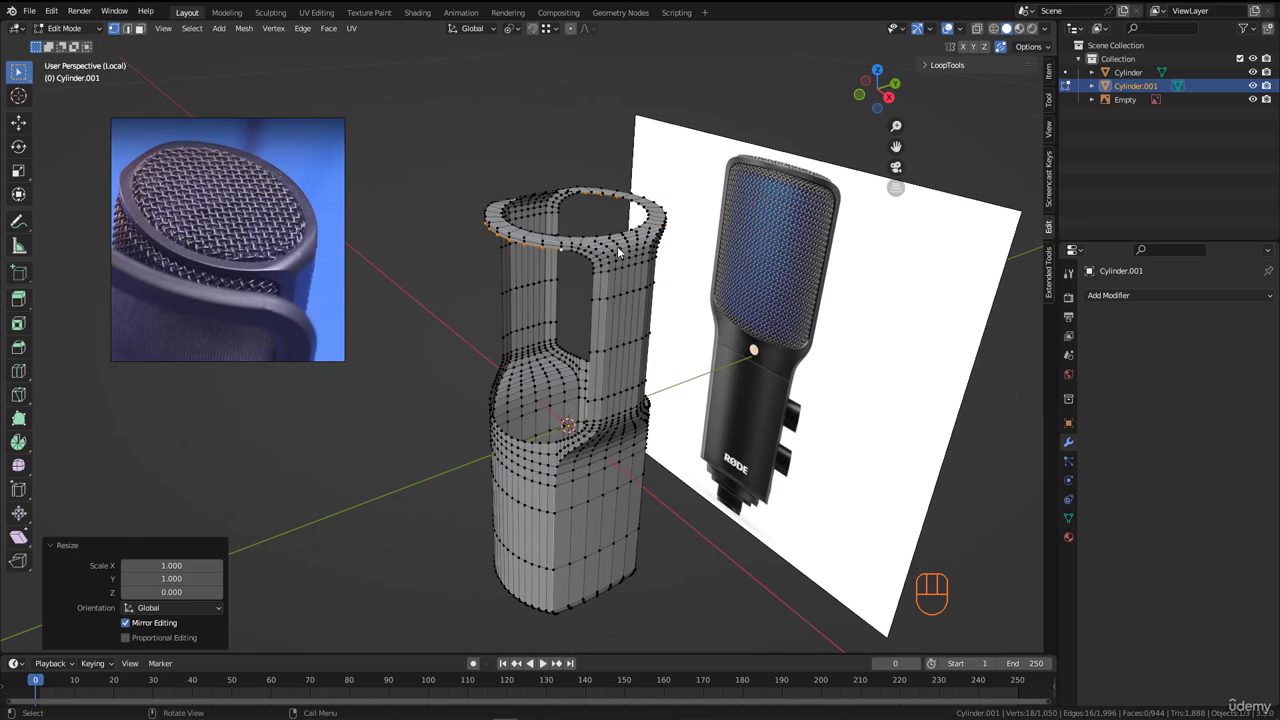
{"action": "key", "text": "Tab"}
{"action": "left_click", "coordinate": [962, 31]}
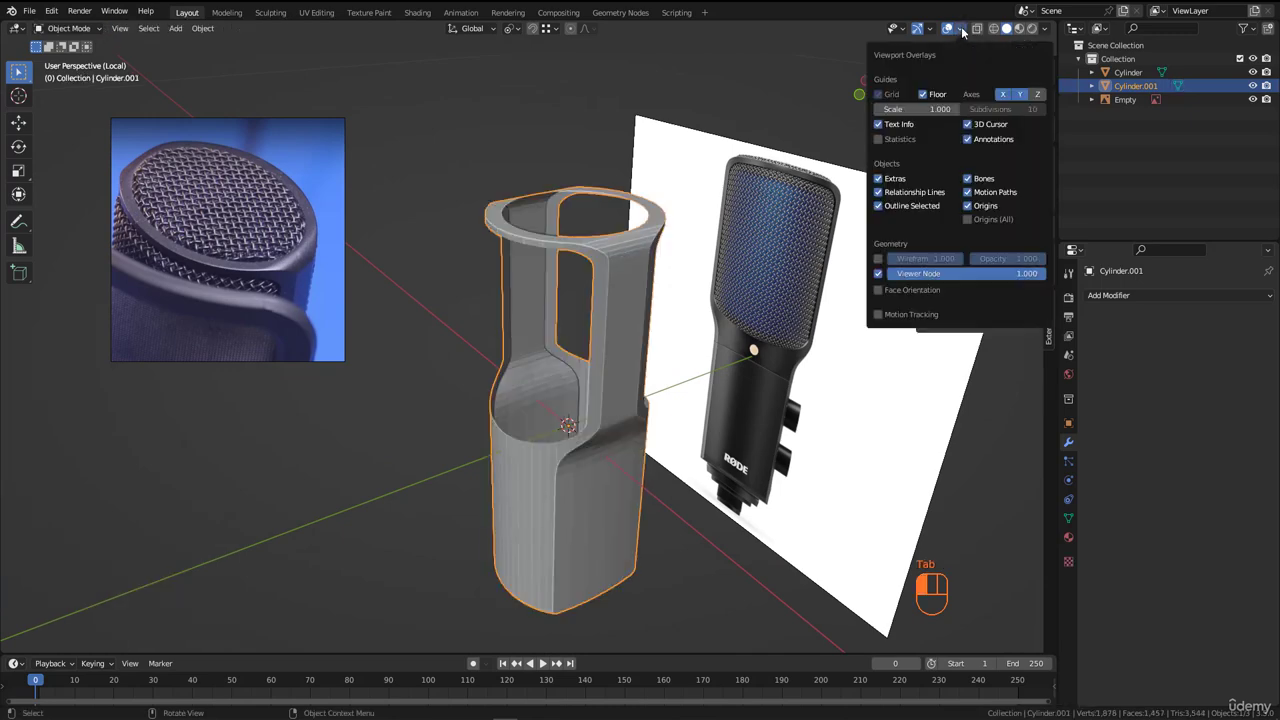
{"action": "left_click", "coordinate": [879, 290]}
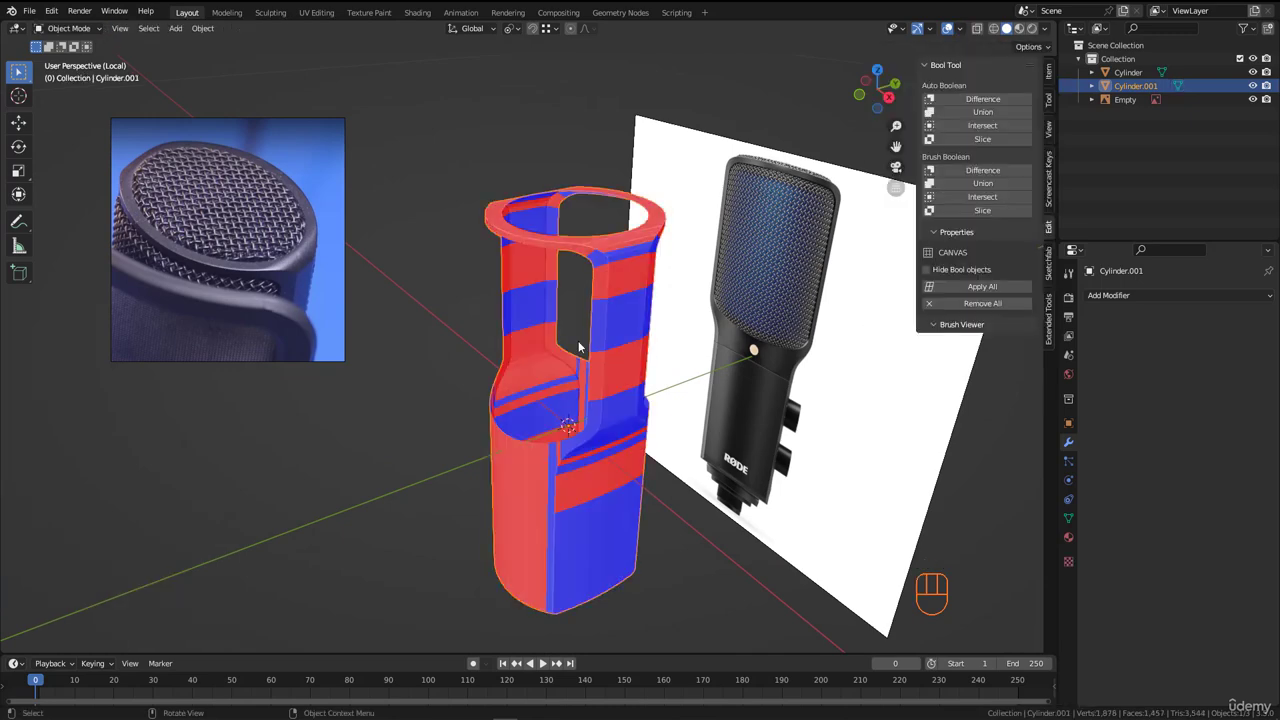
{"action": "middle_click_drag", "start_coordinate": [700, 300], "coordinate": [581, 287]}
- Recalculate the normals of the whole body mesh to face outside and return to Object Mode
{"action": "key", "text": "Tab"}
{"action": "key", "text": "a"}
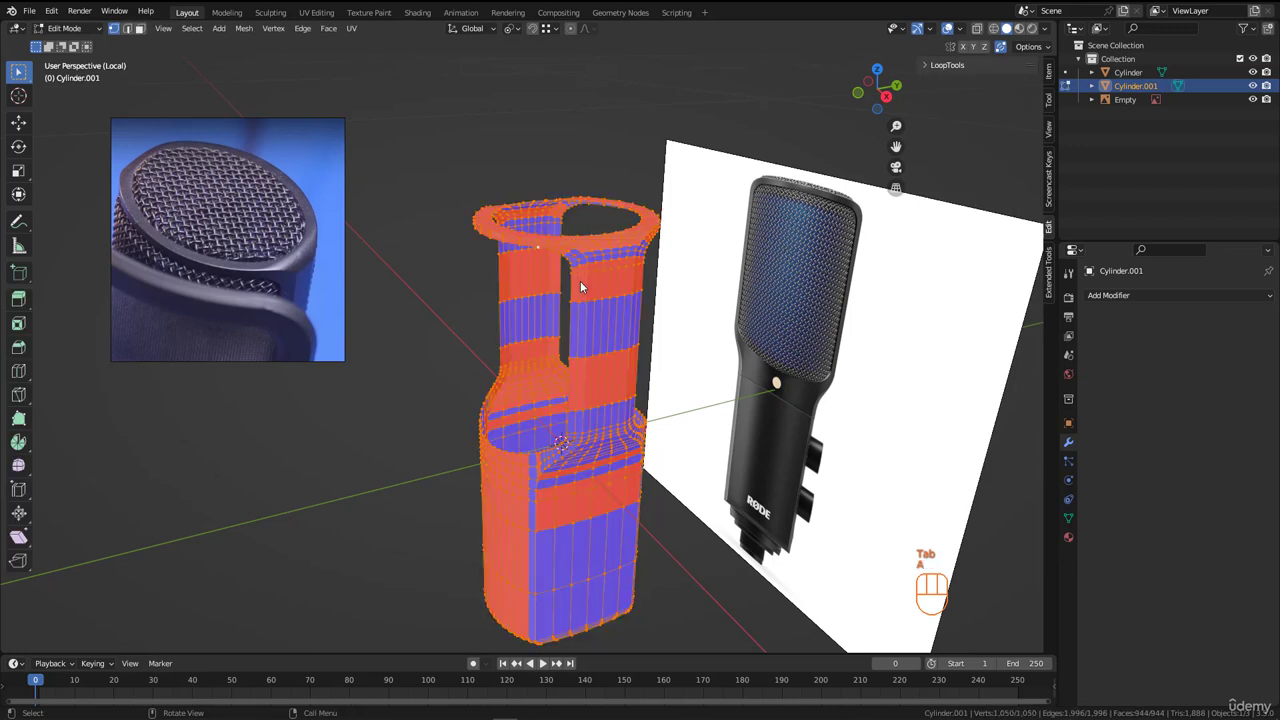
{"action": "key", "text": "shift+n"}
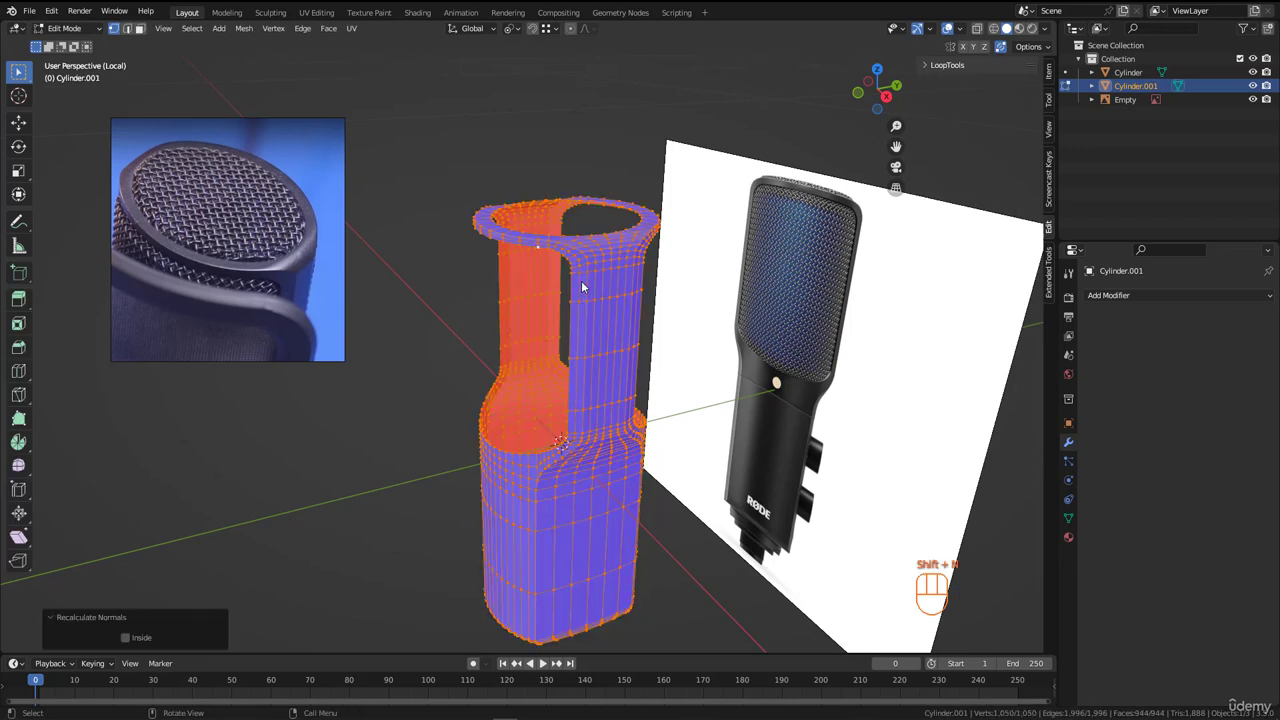
{"action": "key", "text": "Tab"}
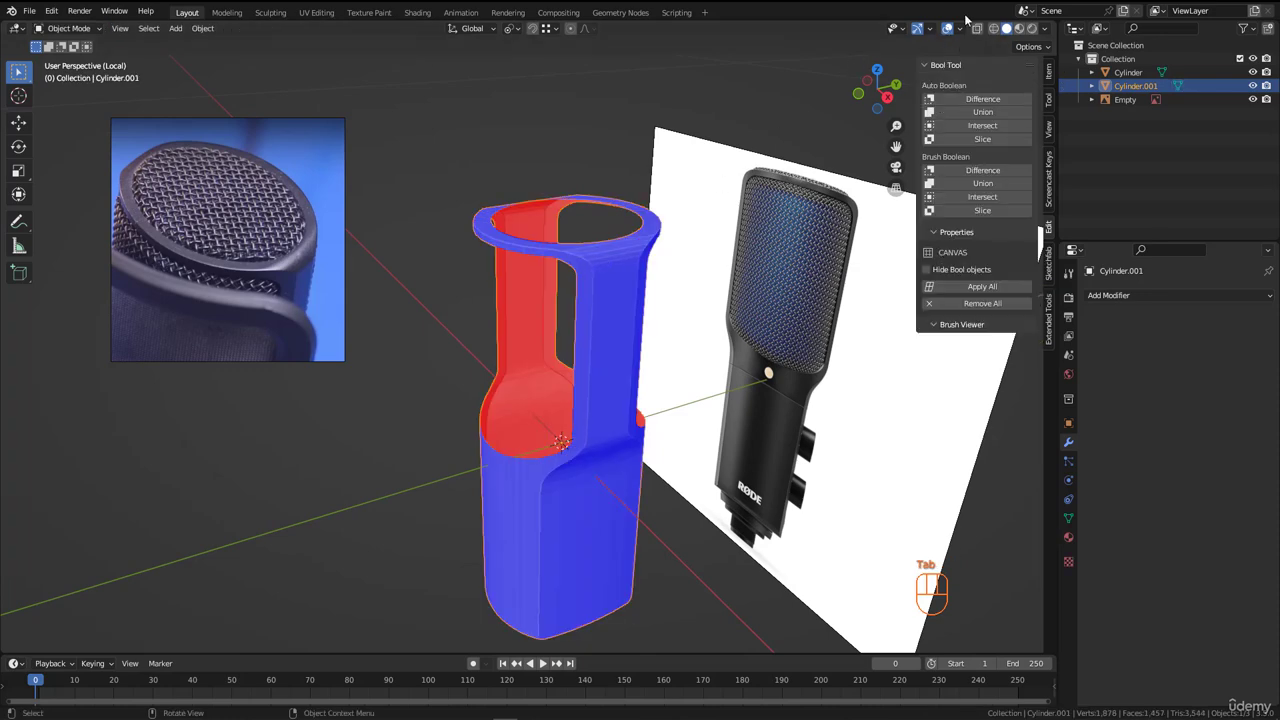
- Turn off the Face Orientation overlay and inspect the open rim and body from above
{"action": "left_click", "coordinate": [961, 29]}
{"action": "left_click", "coordinate": [893, 291]}
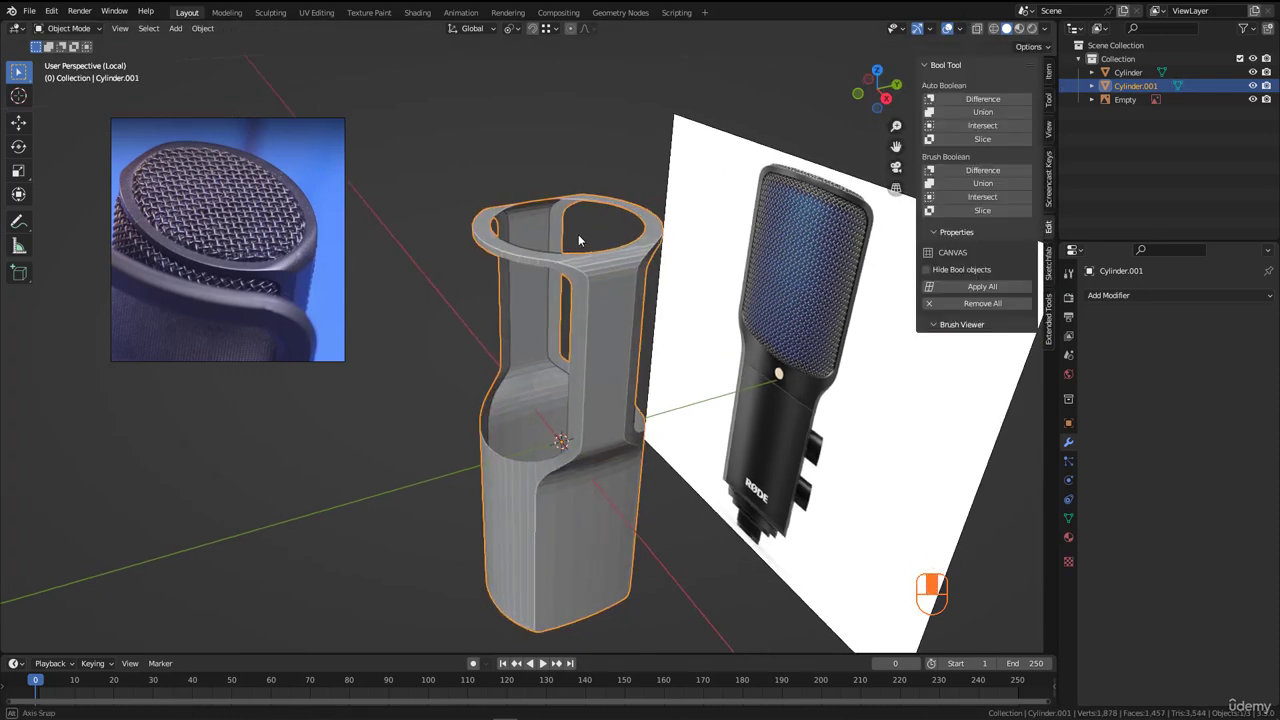
{"action": "middle_click_drag", "start_coordinate": [587, 284], "coordinate": [608, 258]}
{"action": "scroll", "coordinate": [615, 285], "scroll_direction": "up", "scroll_amount": 2}
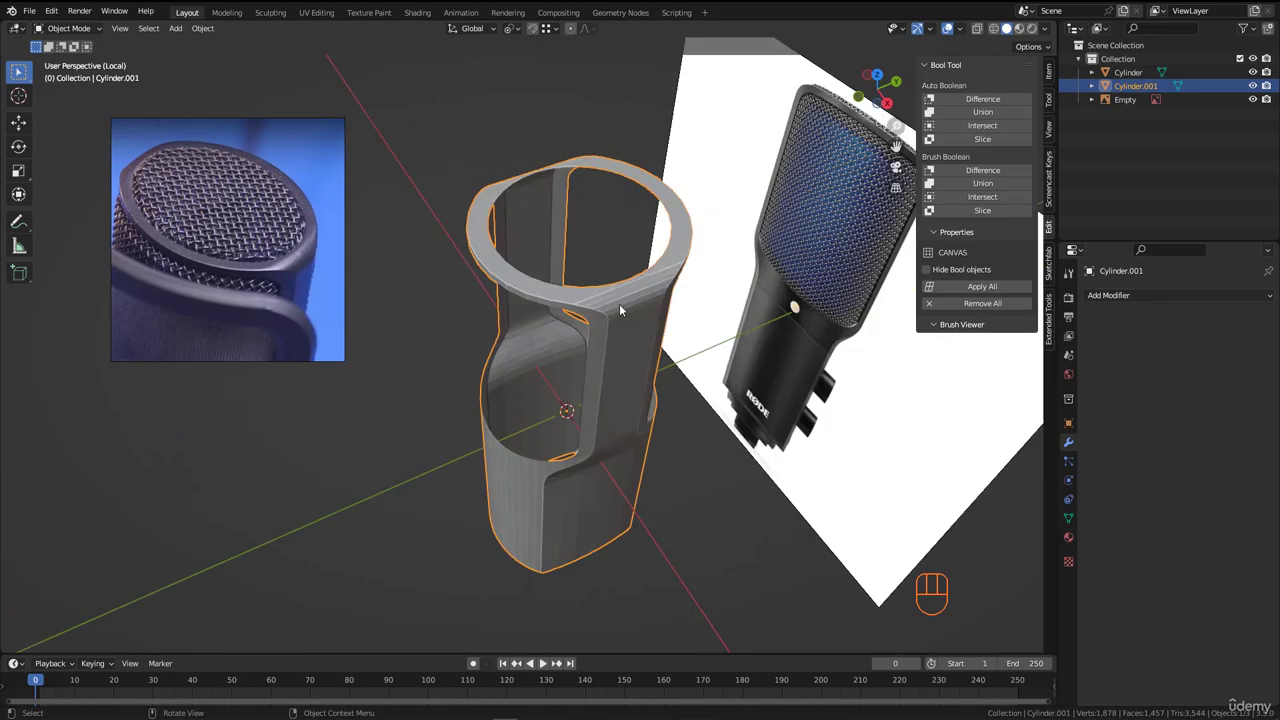
{"action": "middle_click_drag", "start_coordinate": [623, 306], "coordinate": [622, 295]}
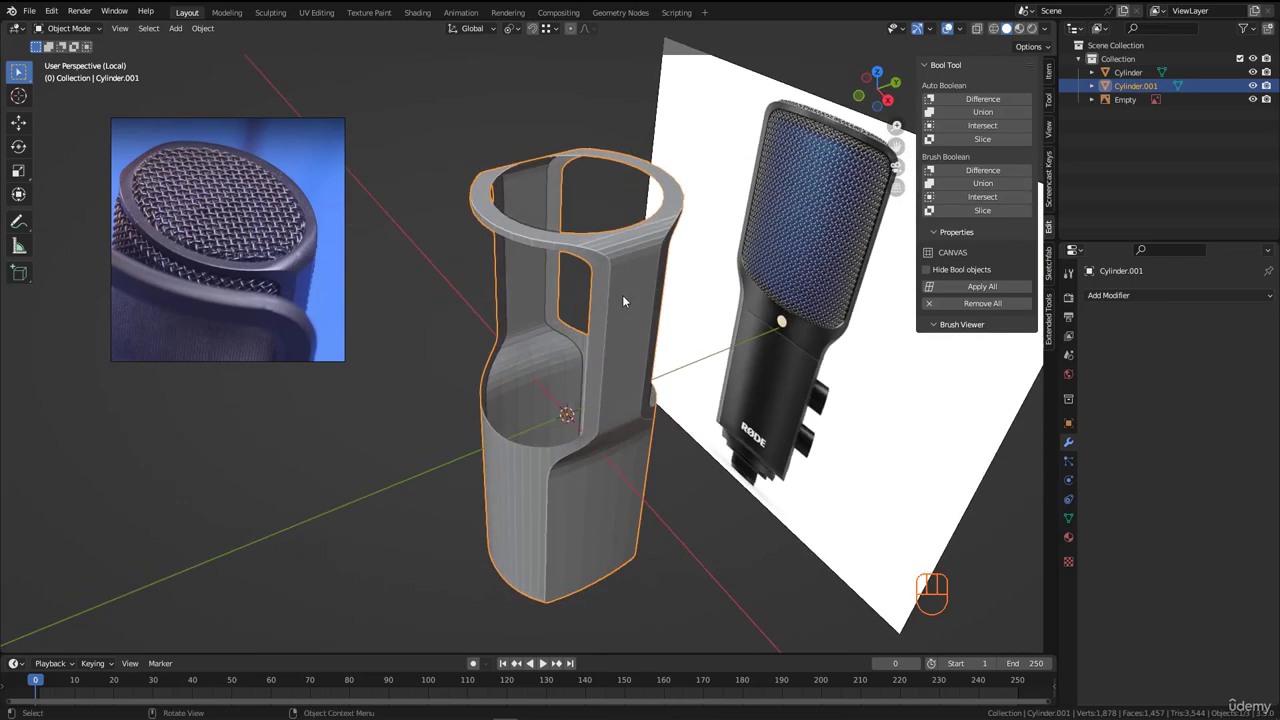
{"action": "scroll", "coordinate": [604, 254], "scroll_direction": "up", "scroll_amount": 3}
{"action": "middle_click_drag", "start_coordinate": [602, 251], "coordinate": [626, 282]}
- Add a Solidify modifier to the microphone body and apply the object's scale
{"action": "left_click", "coordinate": [1133, 297]}
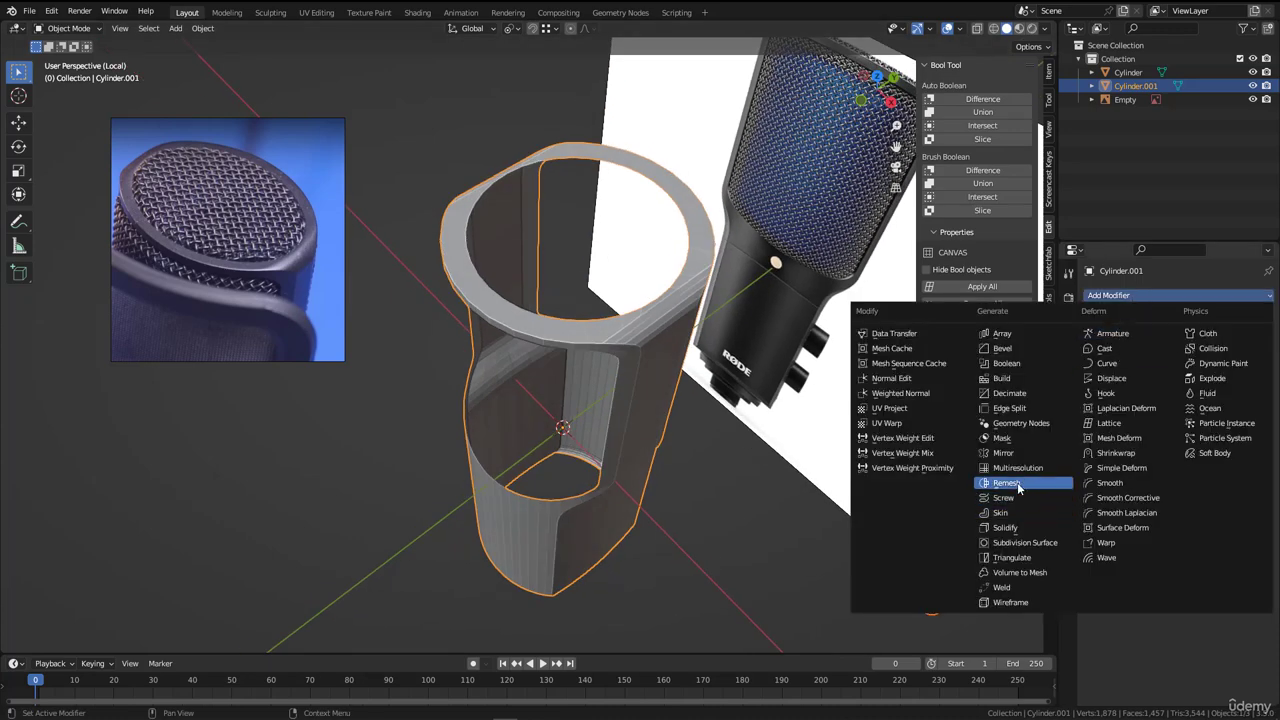
{"action": "left_click", "coordinate": [1013, 528]}
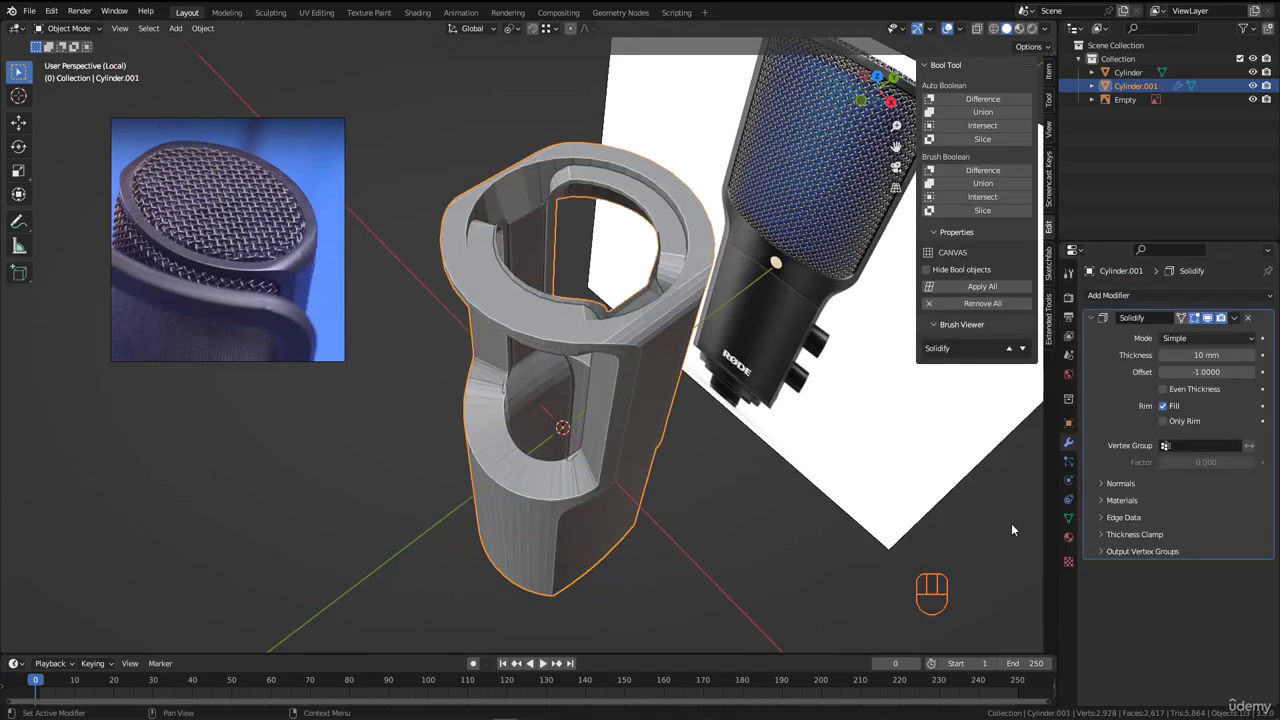
{"action": "middle_click_drag", "start_coordinate": [640, 350], "coordinate": [624, 128], "text": "ctrl"}
{"action": "key", "text": "ctrl+a"}
{"action": "left_click", "coordinate": [552, 67]}
- Set the Solidify thickness to 1 mm, judging the wall at the rim against the reference image
{"action": "scroll", "coordinate": [624, 128], "scroll_direction": "up", "scroll_amount": 3}
{"action": "middle_click_drag", "start_coordinate": [678, 296], "coordinate": [760, 336], "text": "shift"}
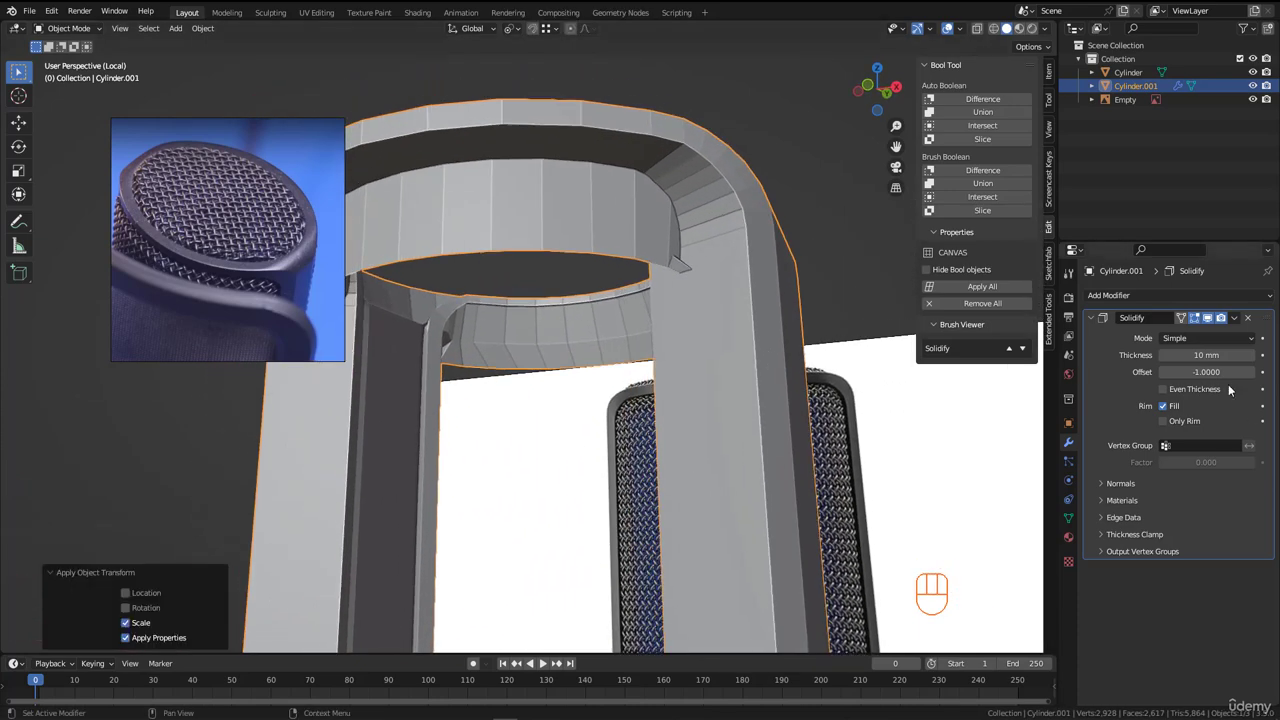
{"action": "left_click_drag", "start_coordinate": [1213, 354], "coordinate": [1148, 352]}
{"action": "middle_click_drag", "start_coordinate": [700, 330], "coordinate": [731, 305]}
{"action": "scroll", "coordinate": [731, 305], "scroll_direction": "up", "scroll_amount": 6}
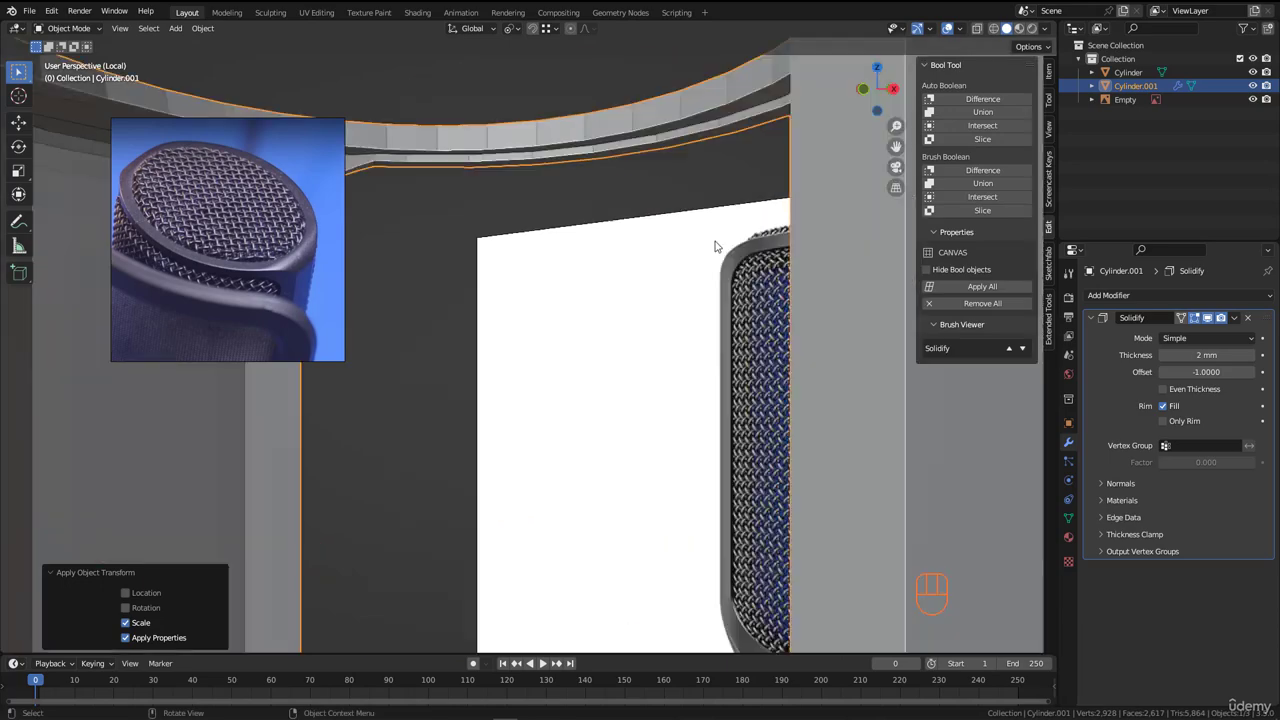
{"action": "type", "text": "1"}
{"action": "key", "text": "Return"}
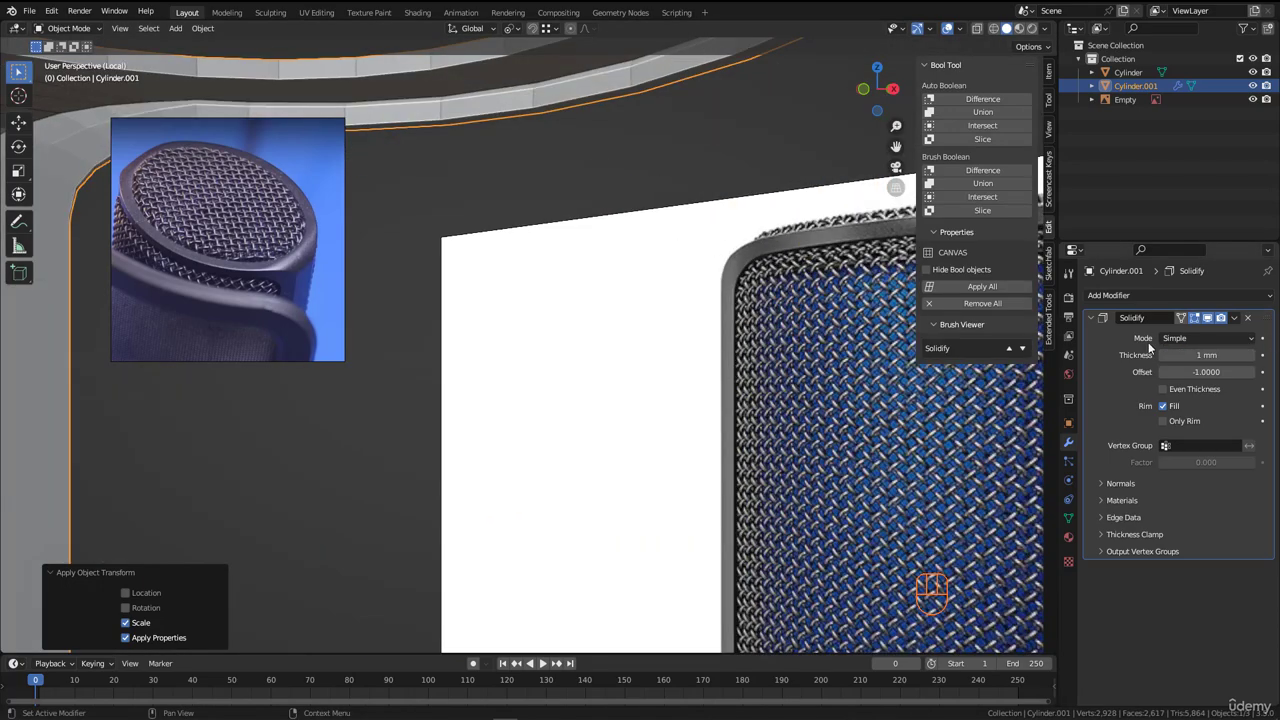
- Enable Only Rim and Even Thickness on the body's Solidify modifier, checking the wall inside the shell
{"action": "scroll", "coordinate": [531, 232], "scroll_direction": "down", "scroll_amount": 5}
{"action": "middle_click_drag", "start_coordinate": [531, 232], "coordinate": [628, 346]}
{"action": "scroll", "coordinate": [578, 177], "scroll_direction": "down", "scroll_amount": 4}
{"action": "scroll", "coordinate": [628, 346], "scroll_direction": "up", "scroll_amount": 5}
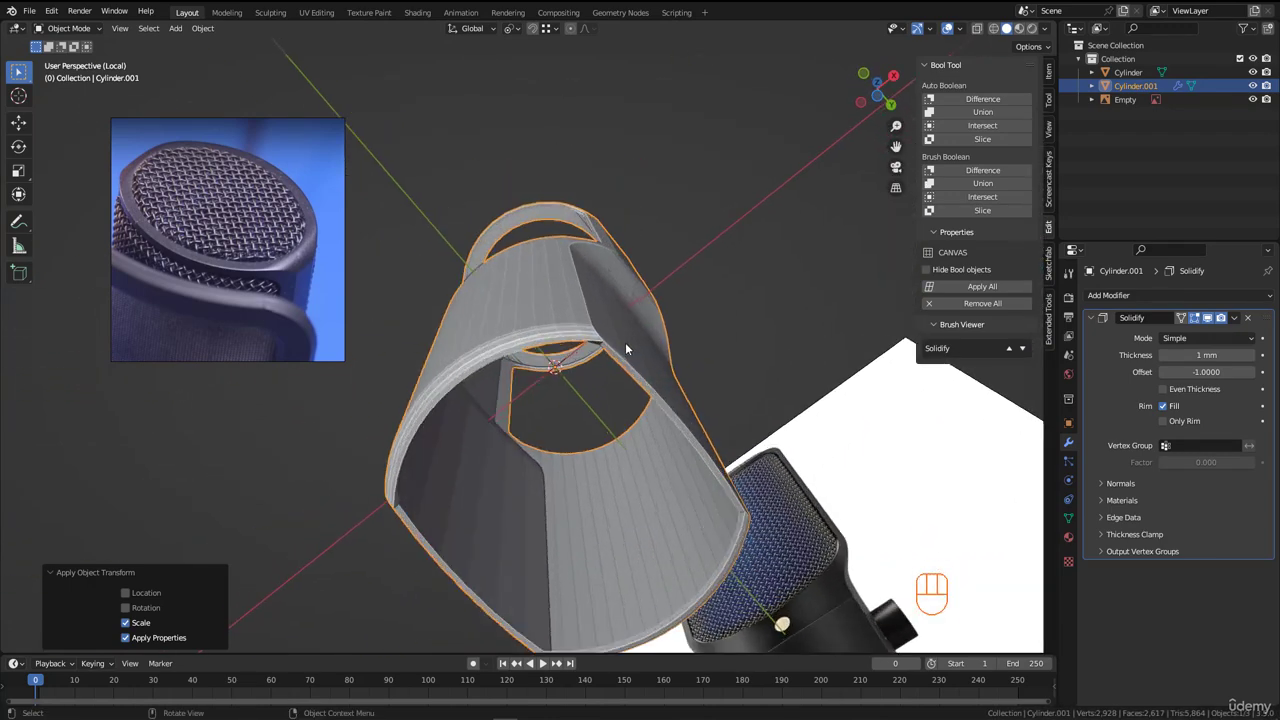
{"action": "middle_click_drag", "start_coordinate": [980, 379], "coordinate": [697, 300]}
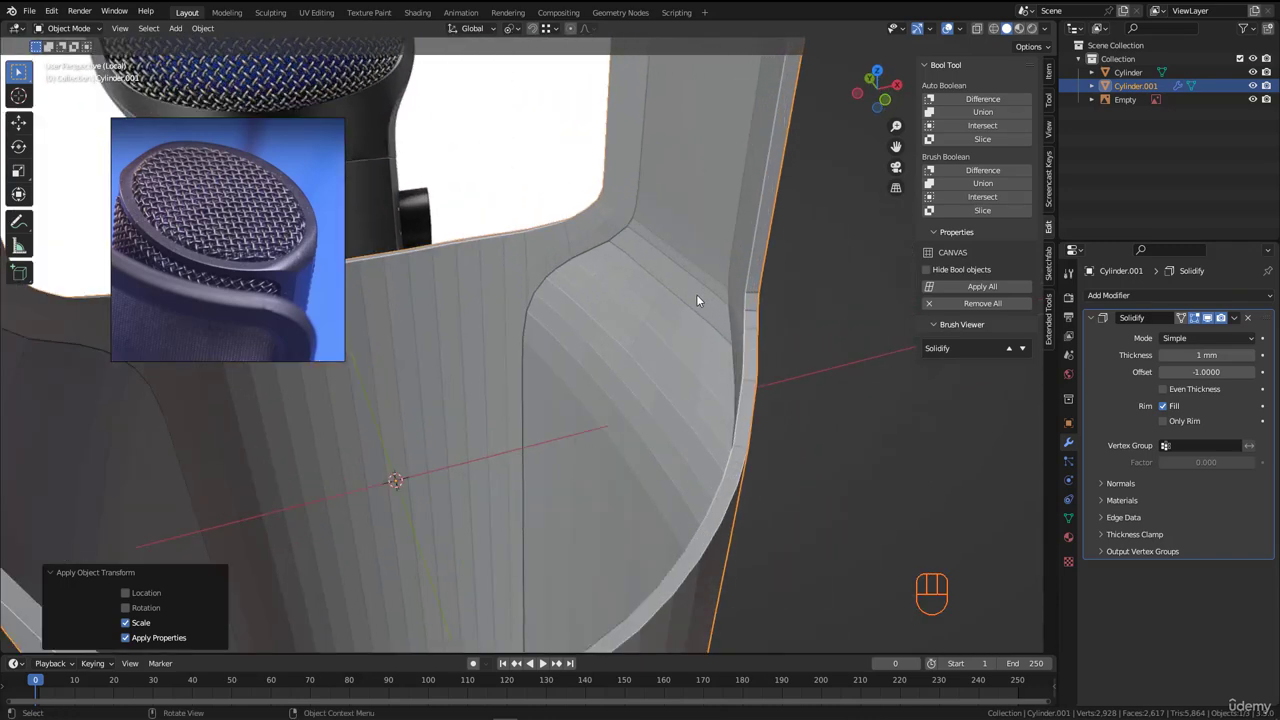
{"action": "left_click", "coordinate": [1163, 421]}
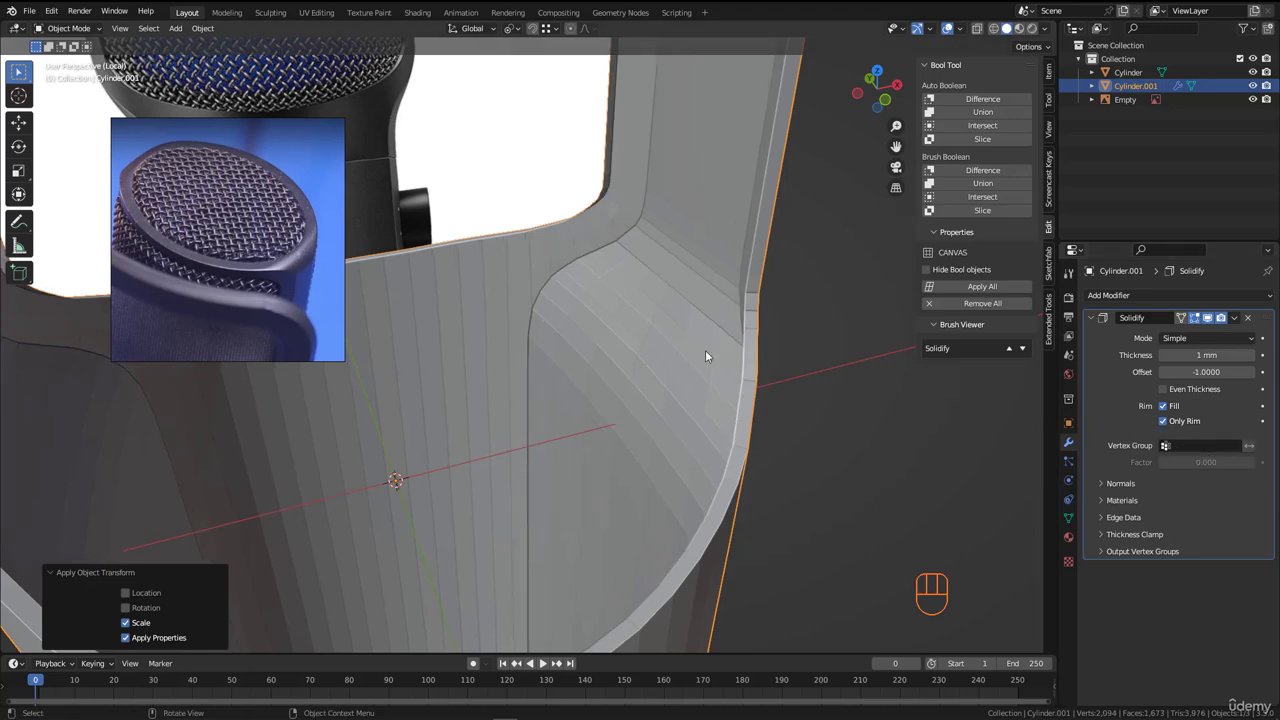
{"action": "middle_click_drag", "start_coordinate": [706, 353], "coordinate": [730, 380]}
{"action": "scroll", "coordinate": [626, 352], "scroll_direction": "down", "scroll_amount": 5}
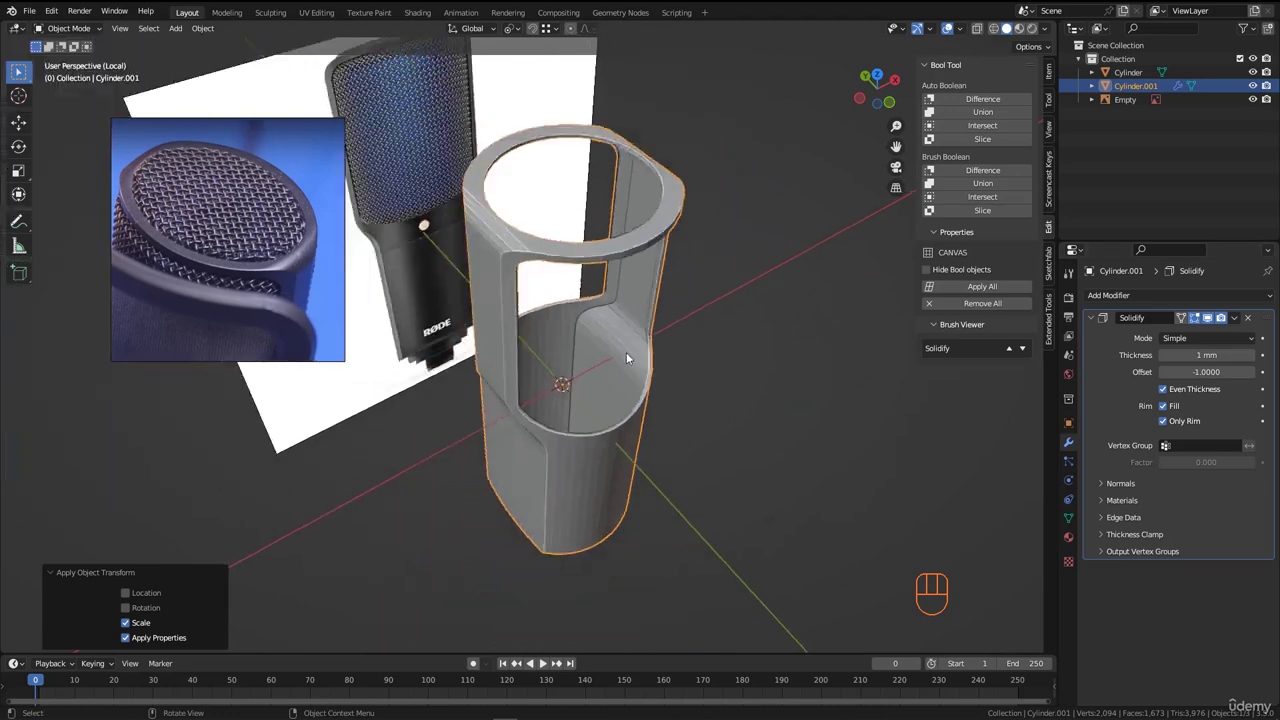
- Apply the Solidify modifier to the microphone body and enter Edit Mode
{"action": "middle_click_drag", "start_coordinate": [626, 352], "coordinate": [648, 217]}
{"action": "scroll", "coordinate": [641, 210], "scroll_direction": "up", "scroll_amount": 2}
{"action": "key", "text": "ctrl+a"}
{"action": "key", "text": "Tab"}
{"action": "scroll", "coordinate": [536, 213], "scroll_direction": "up", "scroll_amount": 3}
{"action": "left_click", "coordinate": [556, 212]}
{"action": "left_click", "coordinate": [777, 200], "text": "ctrl"}
- In front view with X-ray on, select the negative-X half of the body up to the centre line and delete its faces
{"action": "key", "text": "KP_1"}
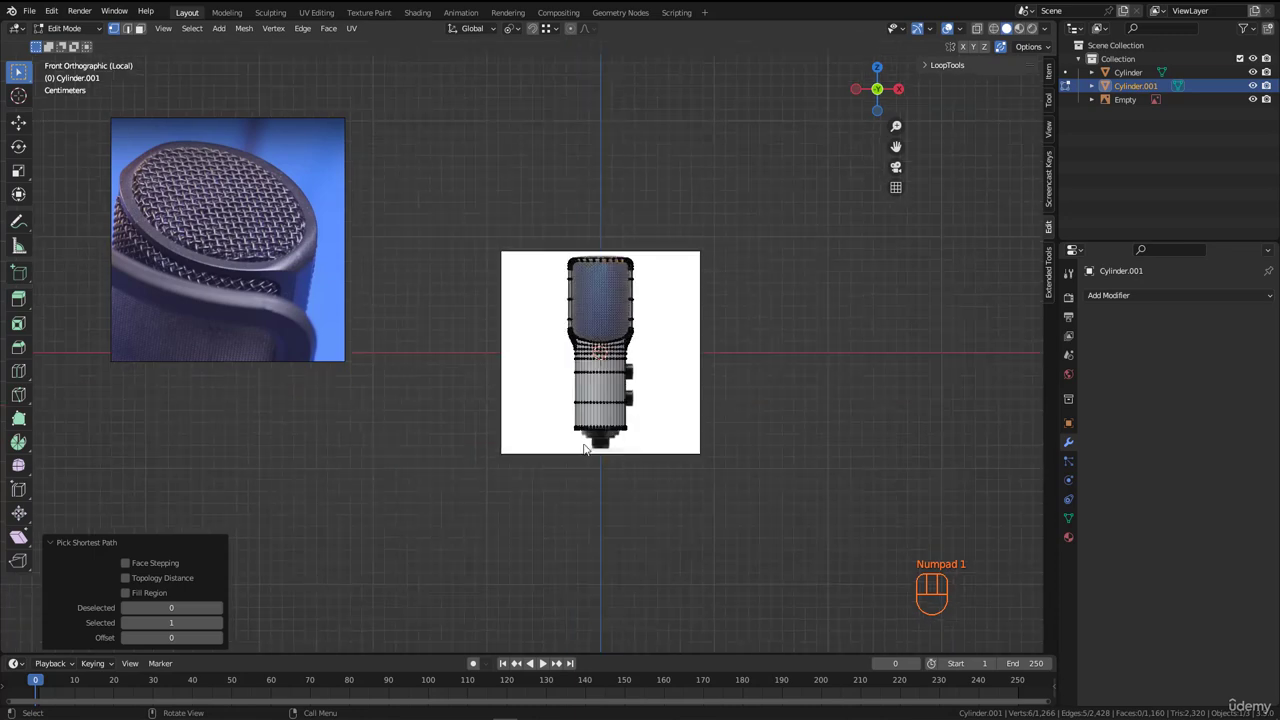
{"action": "scroll", "coordinate": [585, 449], "scroll_direction": "up", "scroll_amount": 4}
{"action": "key", "text": "alt+z"}
{"action": "scroll", "coordinate": [530, 485], "scroll_direction": "down", "scroll_amount": 2}
{"action": "scroll", "coordinate": [488, 537], "scroll_direction": "up", "scroll_amount": 2}
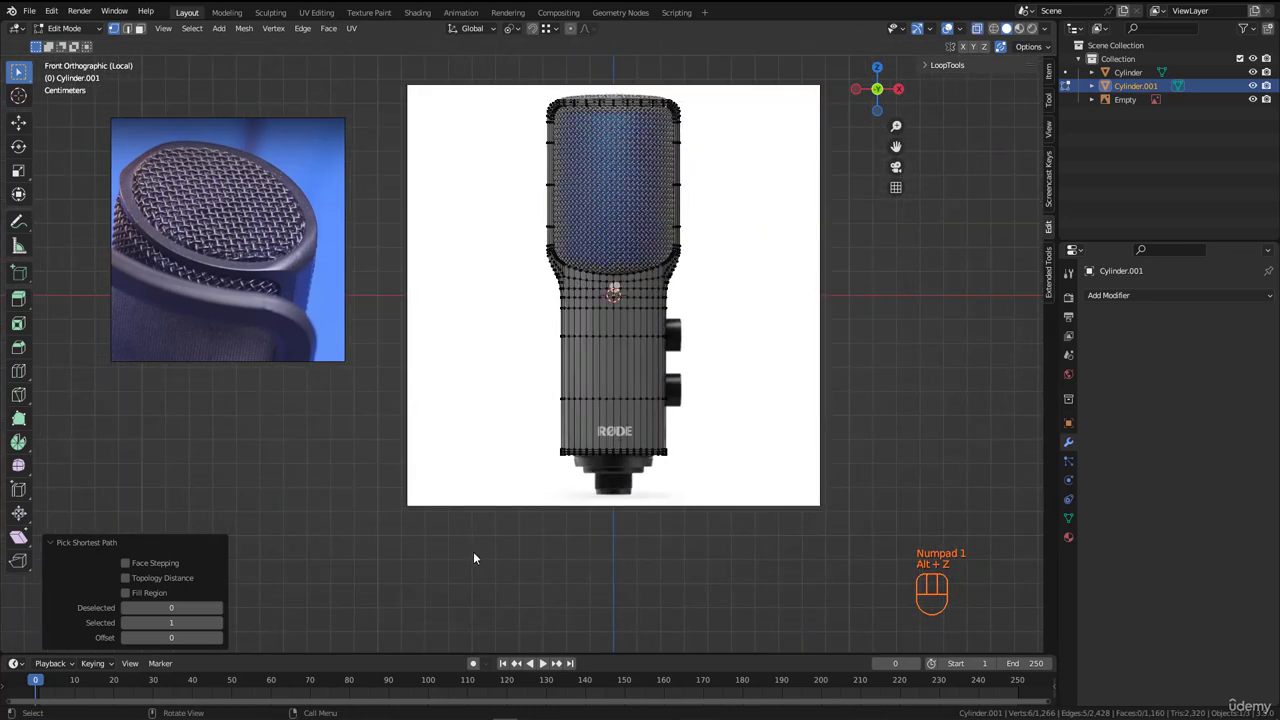
{"action": "scroll", "coordinate": [475, 558], "scroll_direction": "up", "scroll_amount": 2}
{"action": "scroll", "coordinate": [480, 540], "scroll_direction": "down", "scroll_amount": 2}
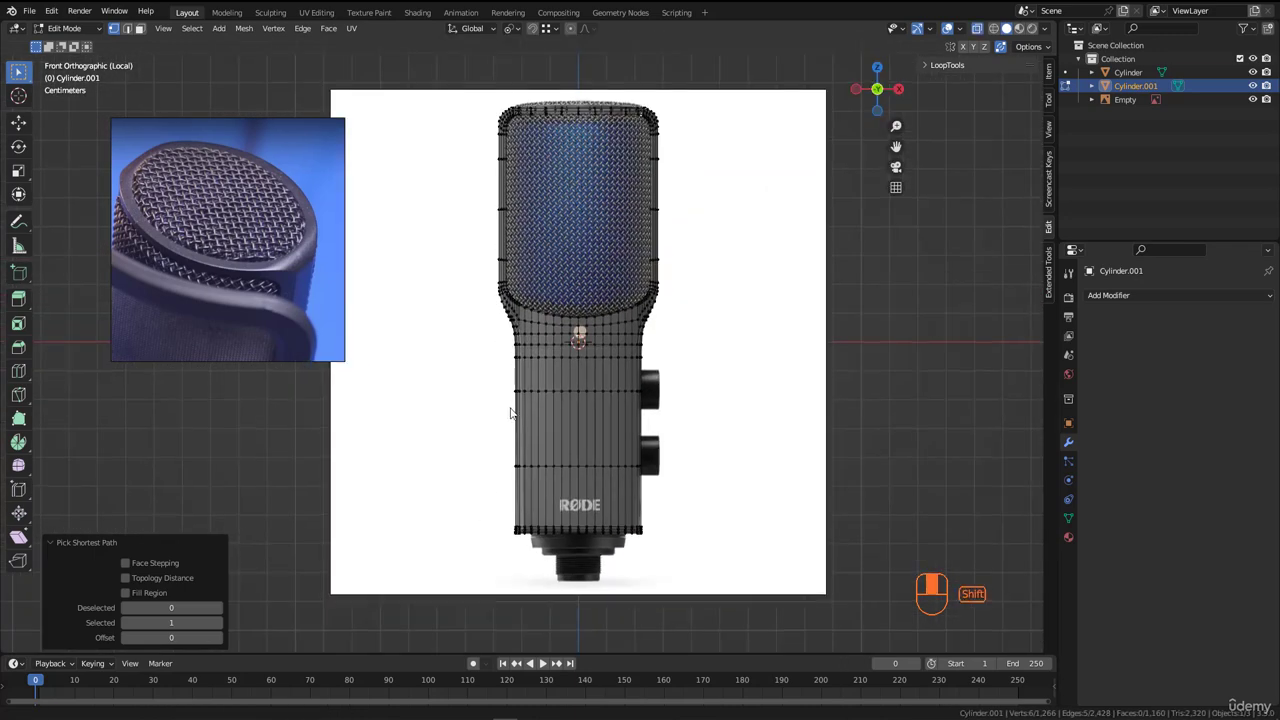
{"action": "left_click_drag", "start_coordinate": [576, 604], "coordinate": [578, 606]}
{"action": "scroll", "coordinate": [590, 140], "scroll_direction": "up", "scroll_amount": 3}
{"action": "scroll", "coordinate": [585, 148], "scroll_direction": "up", "scroll_amount": 3}
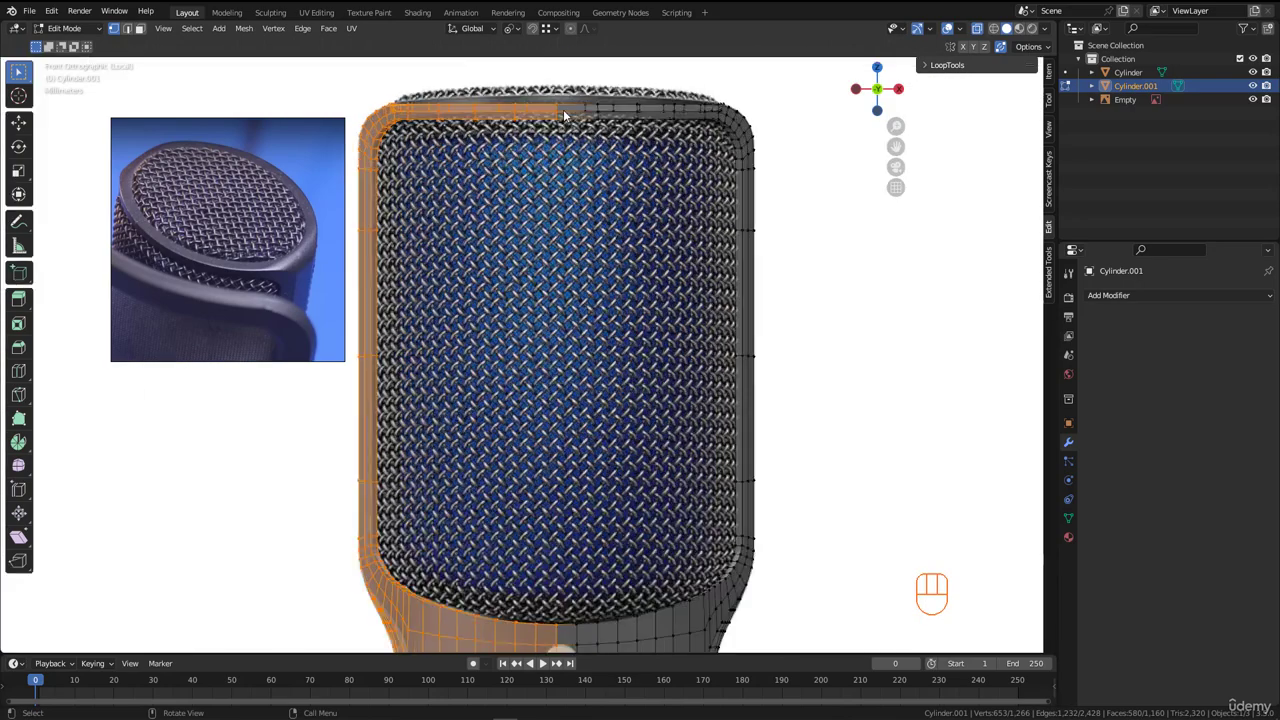
{"action": "scroll", "coordinate": [572, 165], "scroll_direction": "down", "scroll_amount": 7}
{"action": "key", "text": "x"}
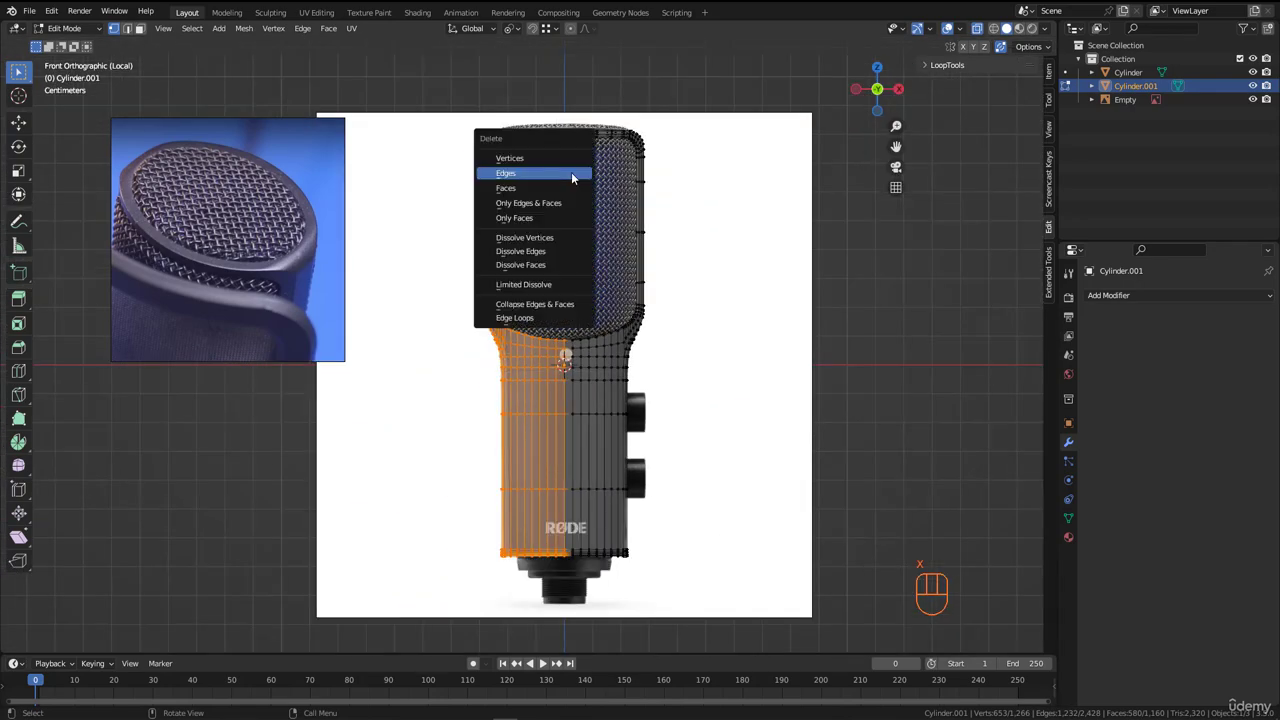
{"action": "left_click", "coordinate": [573, 177]}
- From the right side view, delete the faces of the positive-Y half, leaving one quarter of the body, and turn X-ray off
{"action": "middle_click_drag", "start_coordinate": [576, 142], "coordinate": [611, 238]}
{"action": "key", "text": "KP_3"}
{"action": "scroll", "coordinate": [554, 198], "scroll_direction": "down", "scroll_amount": 2}
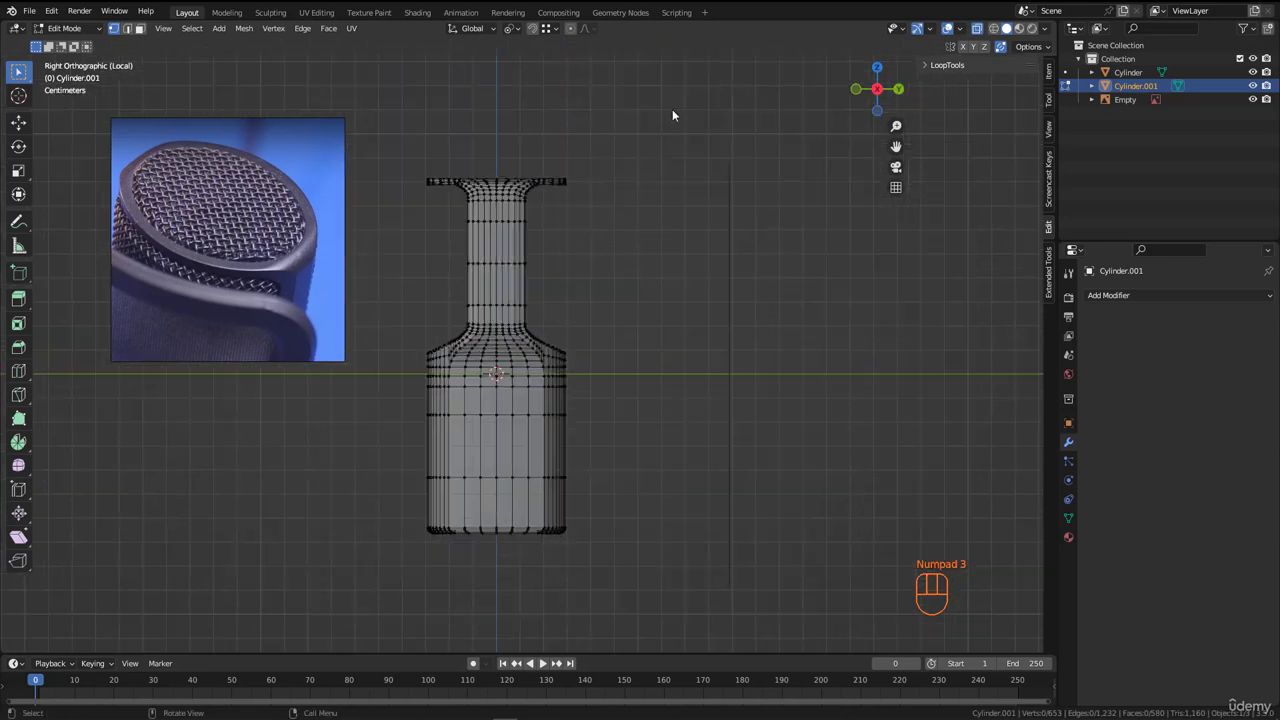
{"action": "left_click_drag", "start_coordinate": [672, 113], "coordinate": [496, 605]}
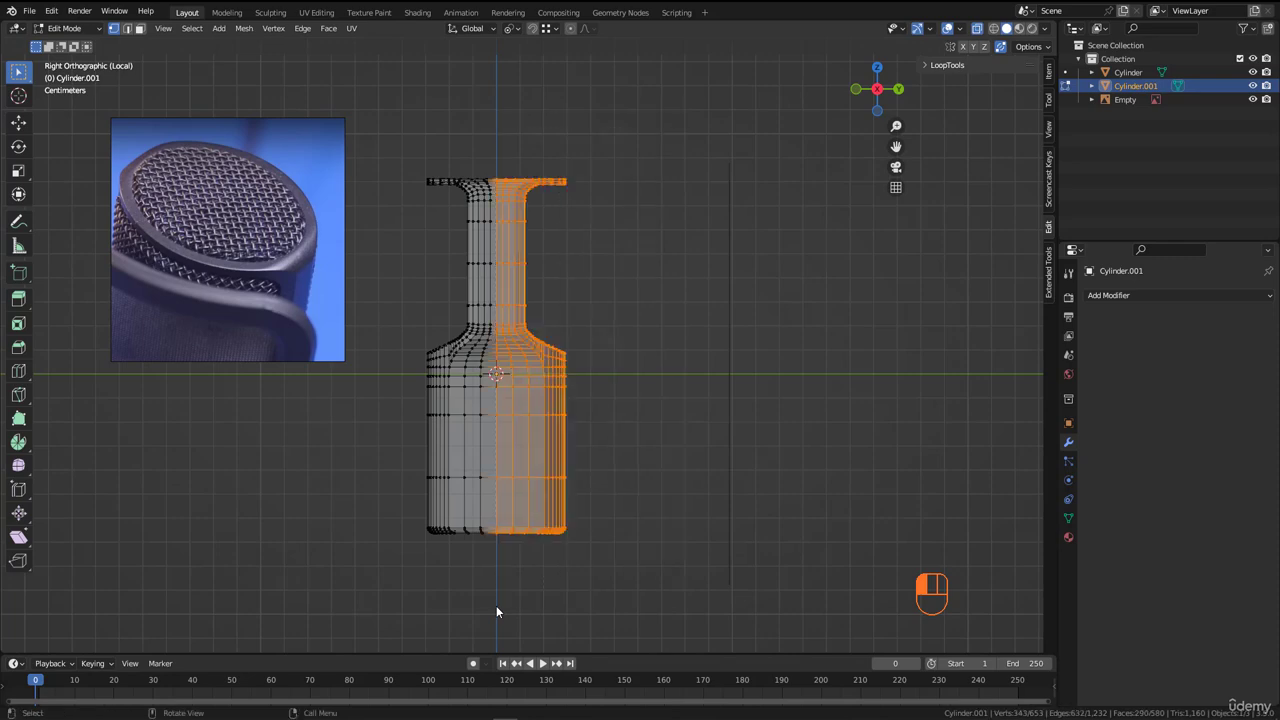
{"action": "key", "text": "x"}
{"action": "left_click", "coordinate": [497, 580]}
{"action": "mouse_move", "coordinate": [518, 291]}
{"action": "middle_mouse_down"}
{"action": "mouse_move", "coordinate": [518, 213]}
{"action": "mouse_move", "coordinate": [546, 272]}
{"action": "mouse_move", "coordinate": [449, 206]}
{"action": "mouse_move", "coordinate": [600, 285]}
{"action": "mouse_move", "coordinate": [585, 240]}
{"action": "mouse_move", "coordinate": [594, 267]}
{"action": "middle_mouse_up"}
{"action": "key", "text": "alt+z"}
- Select the straight inner lower edge path of the top rim and move it down about 0.73 mm along Z in front view
{"action": "scroll", "coordinate": [628, 298], "scroll_direction": "up", "scroll_amount": 3}
{"action": "scroll", "coordinate": [628, 298], "scroll_direction": "up", "scroll_amount": 1}
{"action": "middle_click_drag", "start_coordinate": [555, 255], "coordinate": [742, 244]}
{"action": "left_click", "coordinate": [738, 238], "text": "ctrl"}
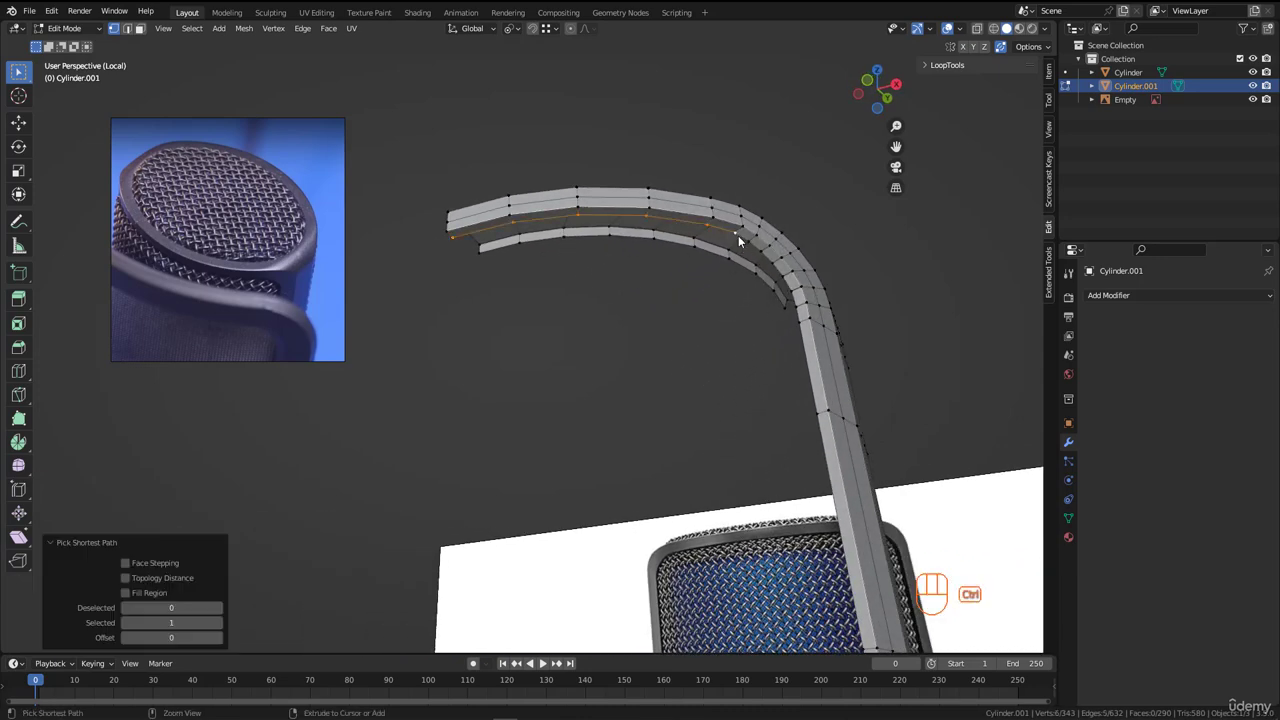
{"action": "key", "text": "KP_1"}
{"action": "scroll", "coordinate": [533, 322], "scroll_direction": "up", "scroll_amount": 5}
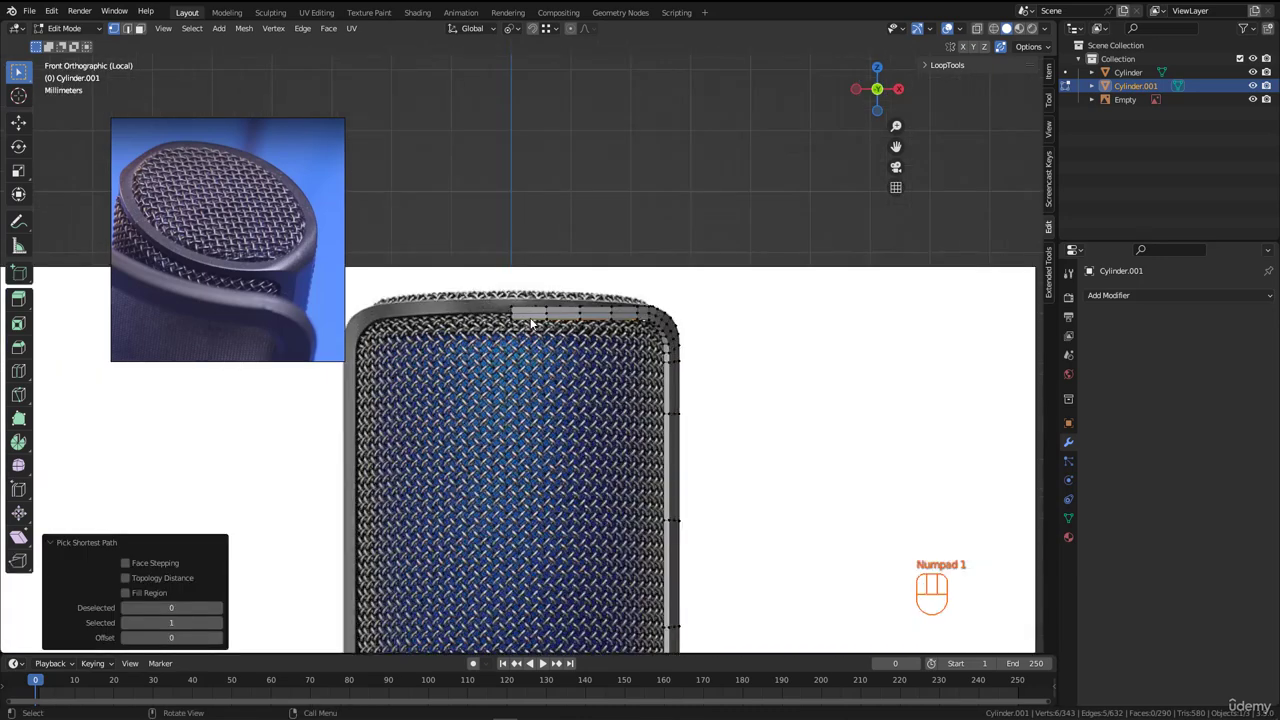
{"action": "scroll", "coordinate": [533, 322], "scroll_direction": "up", "scroll_amount": 3}
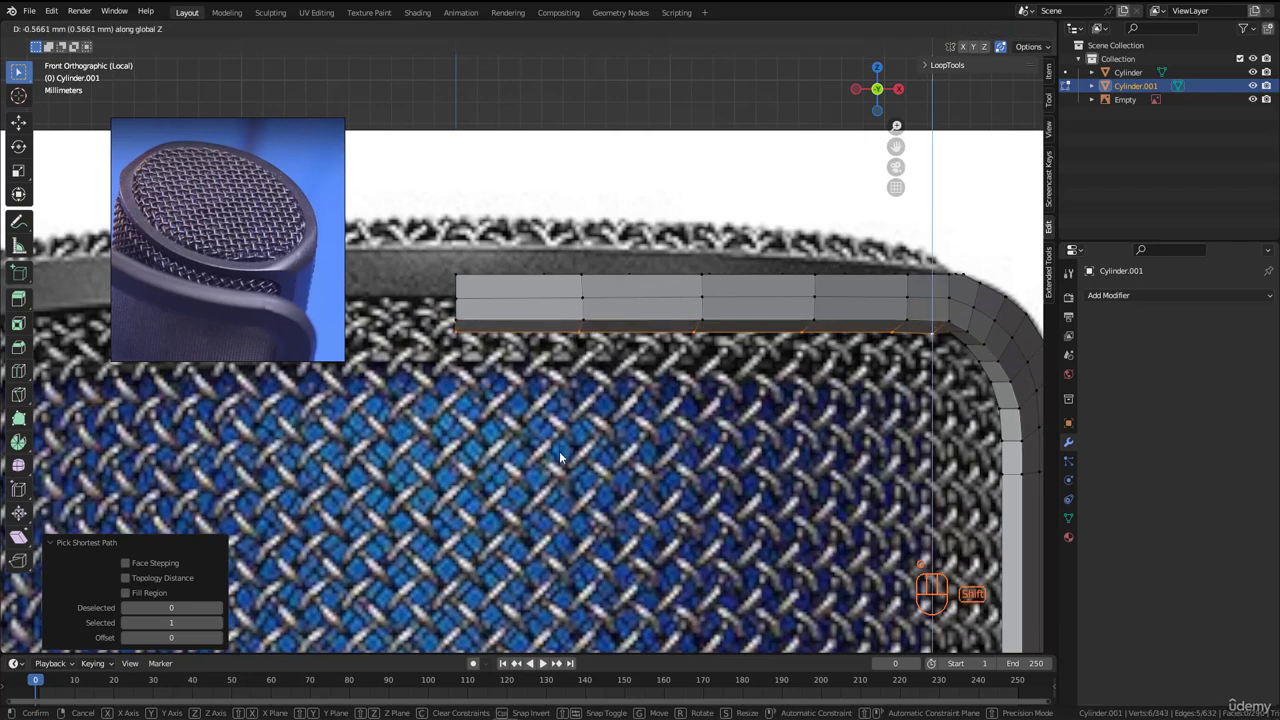
{"action": "left_click", "coordinate": [560, 486]}
- Move the inner-edge vertex at the start of the rim's rounded corner down about 0.3 mm along Z
{"action": "scroll", "coordinate": [850, 344], "scroll_direction": "down", "scroll_amount": 2}
{"action": "scroll", "coordinate": [853, 344], "scroll_direction": "up", "scroll_amount": 4}
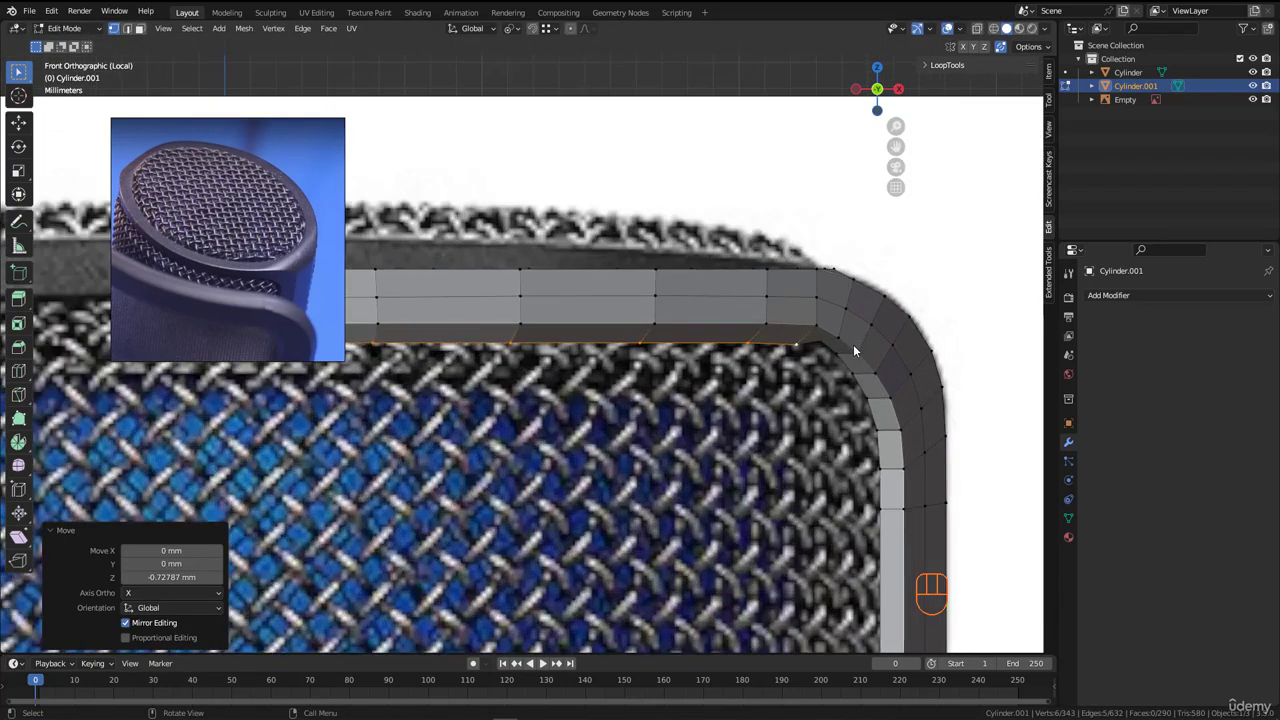
{"action": "scroll", "coordinate": [810, 346], "scroll_direction": "up", "scroll_amount": 2}
{"action": "left_click", "coordinate": [798, 334]}
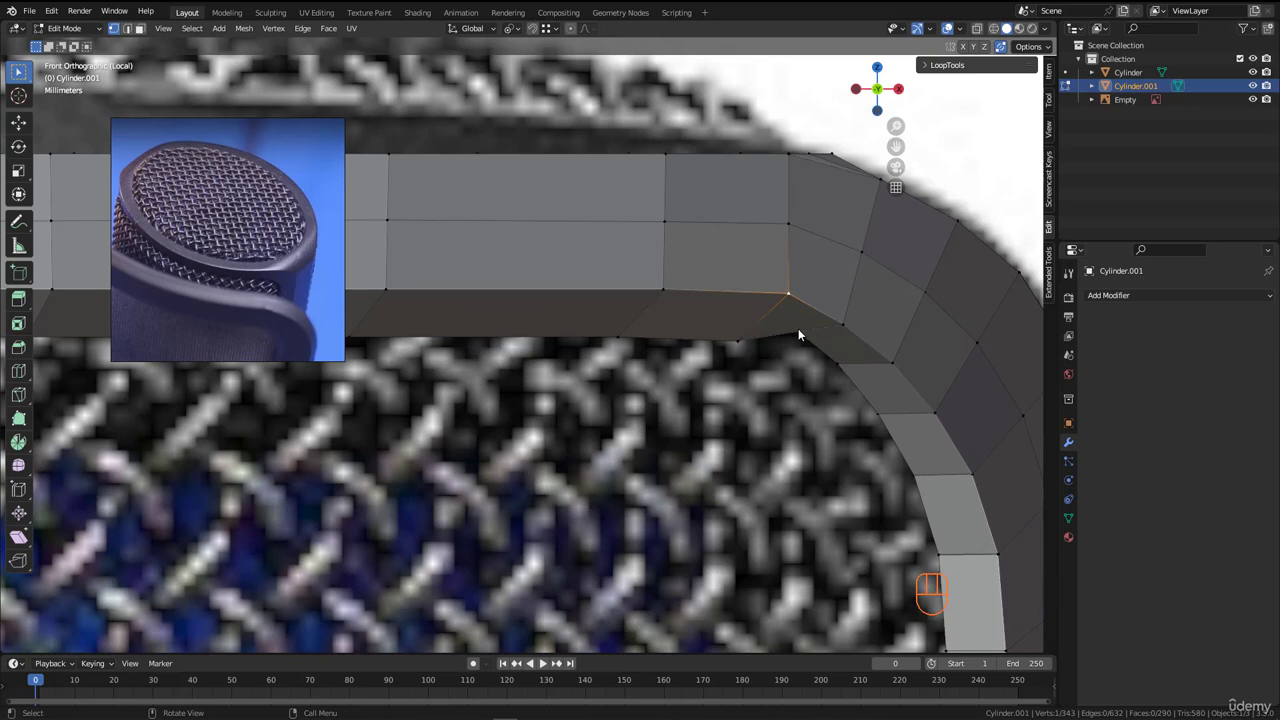
{"action": "key", "text": "z"}
{"action": "key", "text": "z"}
{"action": "scroll", "coordinate": [791, 331], "scroll_direction": "up", "scroll_amount": 1}
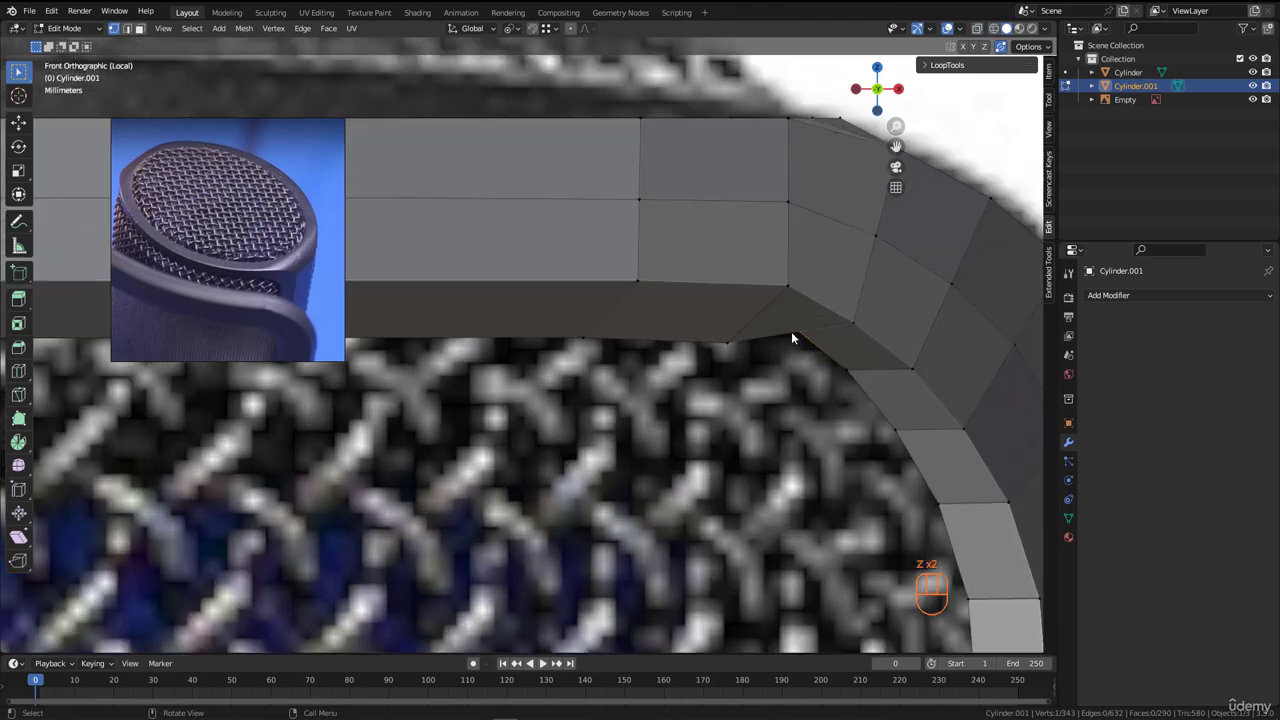
{"action": "scroll", "coordinate": [791, 331], "scroll_direction": "up", "scroll_amount": 1}
{"action": "key", "text": "g"}
{"action": "key", "text": "z"}
{"action": "left_click", "coordinate": [794, 366]}
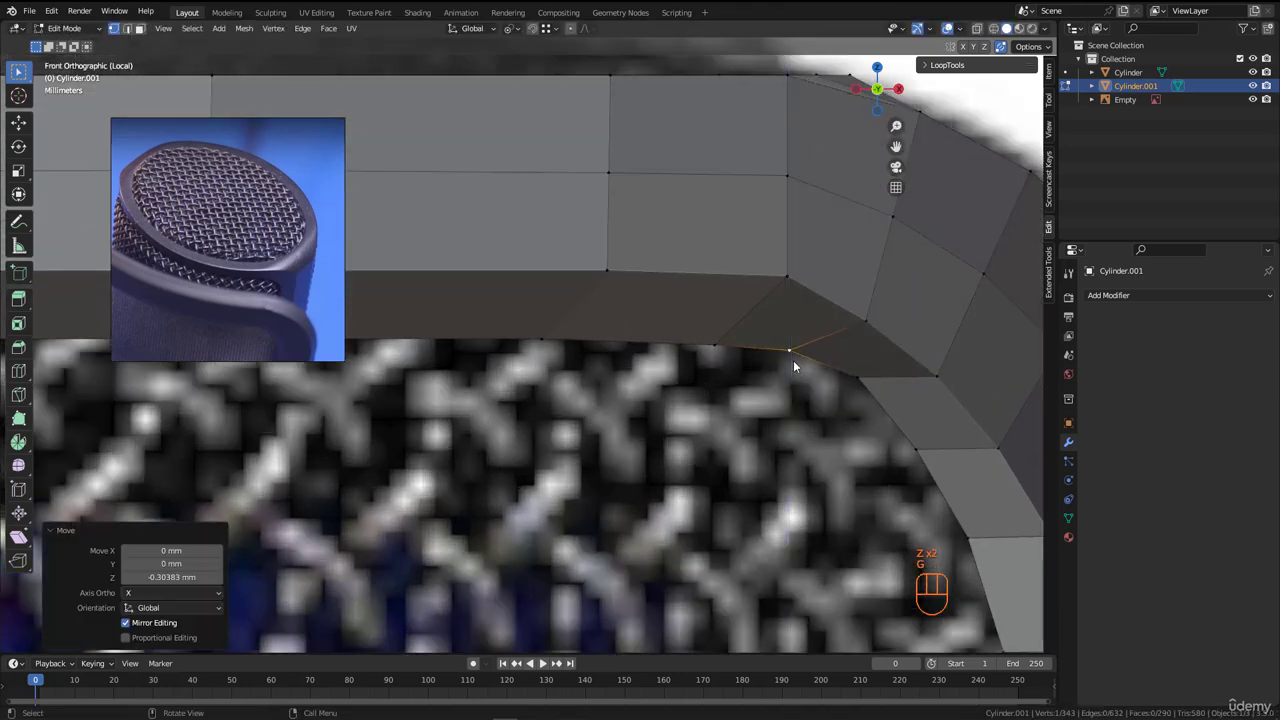
- Move the next inner corner vertex down about 0.1 mm along Z to smooth the curve
{"action": "scroll", "coordinate": [793, 366], "scroll_direction": "down", "scroll_amount": 2}
{"action": "scroll", "coordinate": [818, 365], "scroll_direction": "up", "scroll_amount": 1}
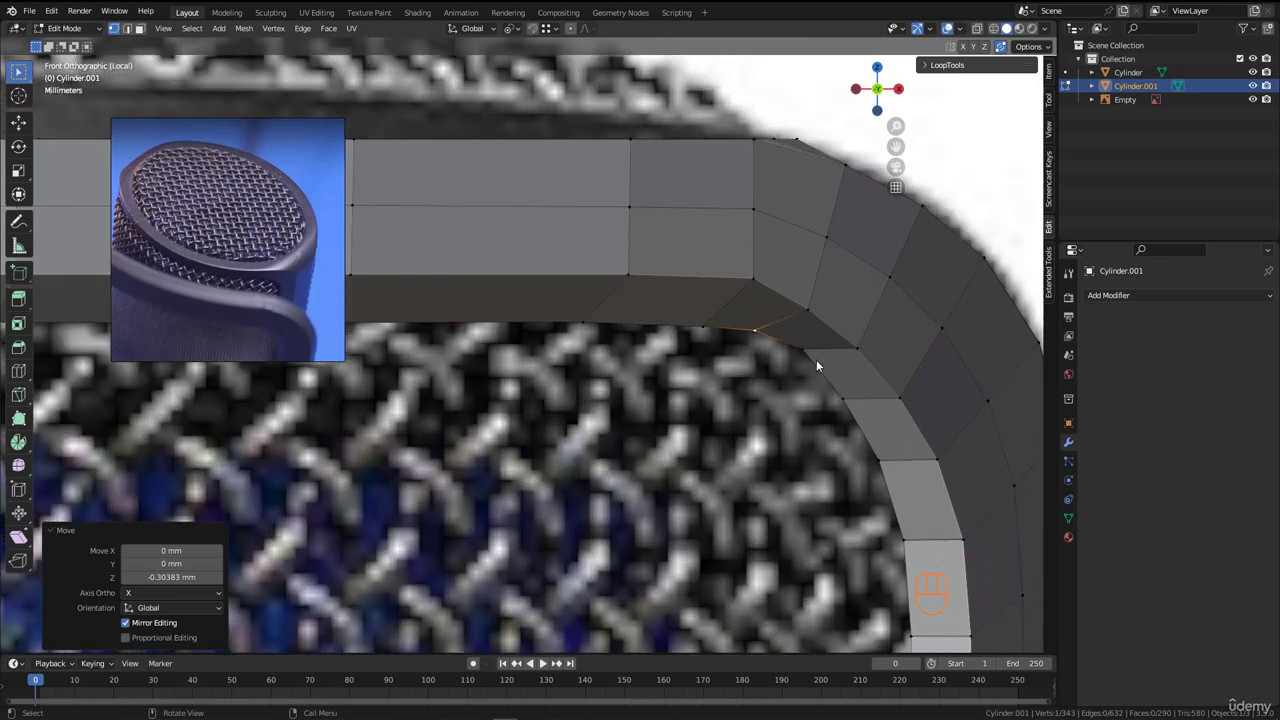
{"action": "scroll", "coordinate": [815, 353], "scroll_direction": "up", "scroll_amount": 1}
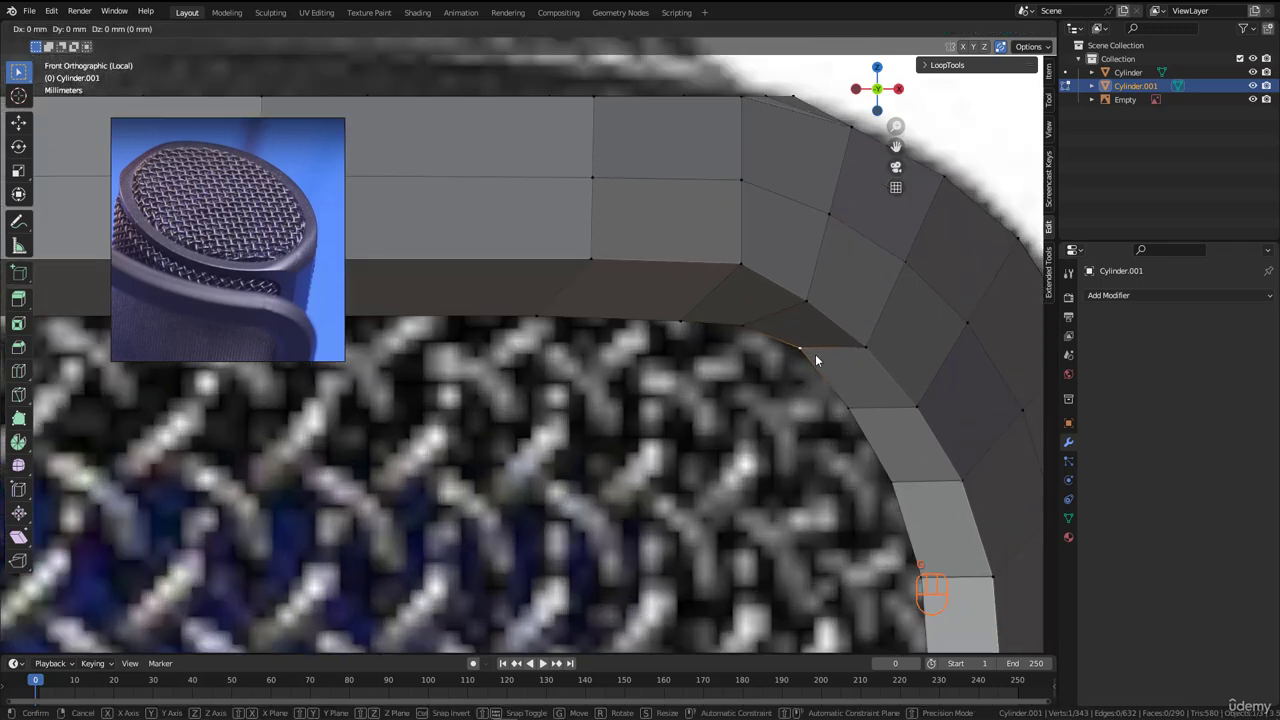
{"action": "key", "text": "z"}
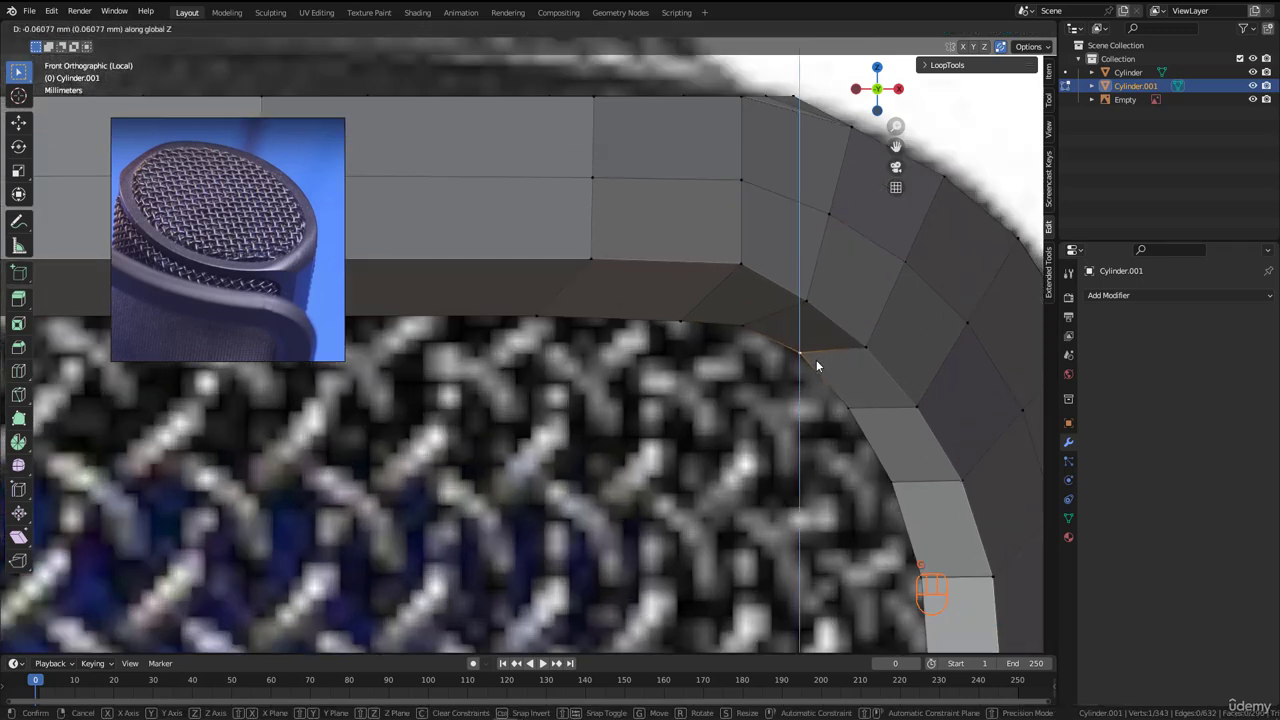
{"action": "left_click", "coordinate": [816, 361]}
{"action": "scroll", "coordinate": [752, 292], "scroll_direction": "down", "scroll_amount": 6}
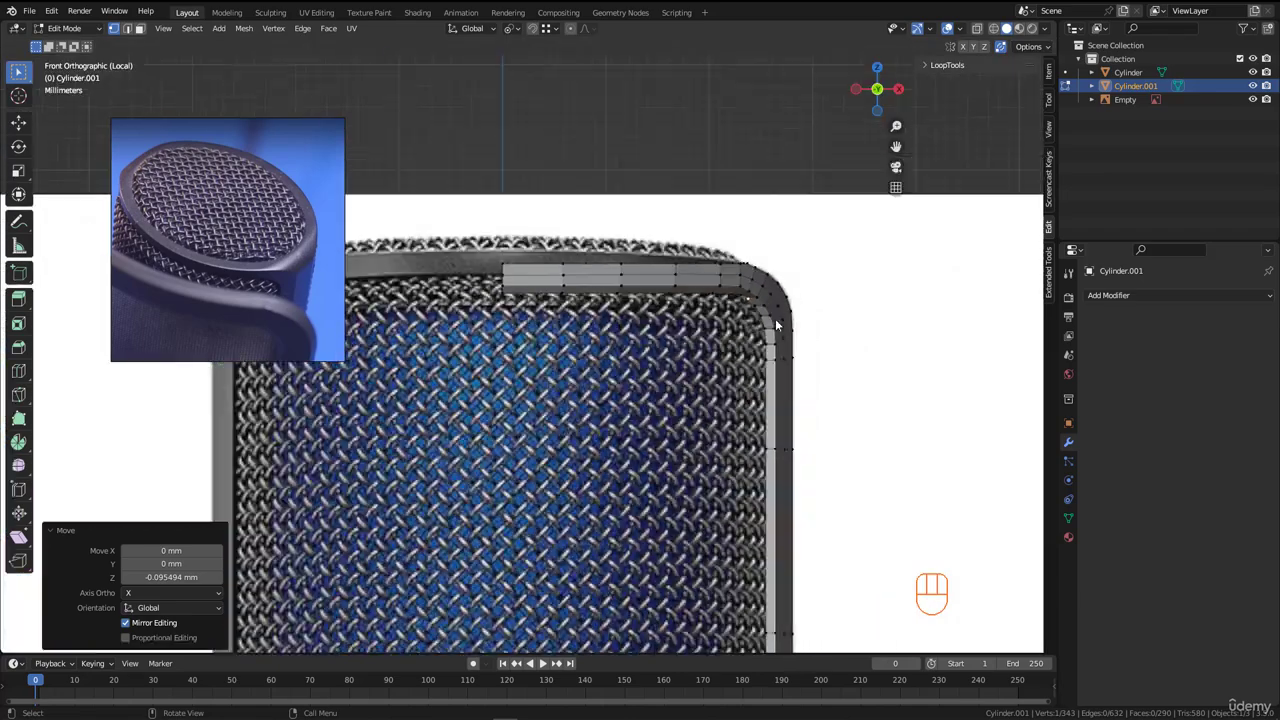
- Select the inner edge path along the lower curve of the grille opening, from the centre line towards the corner
{"action": "middle_click_drag", "start_coordinate": [747, 498], "coordinate": [741, 318], "text": "shift"}
{"action": "scroll", "coordinate": [738, 330], "scroll_direction": "down", "scroll_amount": 2}
{"action": "scroll", "coordinate": [682, 456], "scroll_direction": "up", "scroll_amount": 7}
{"action": "left_click", "coordinate": [641, 465]}
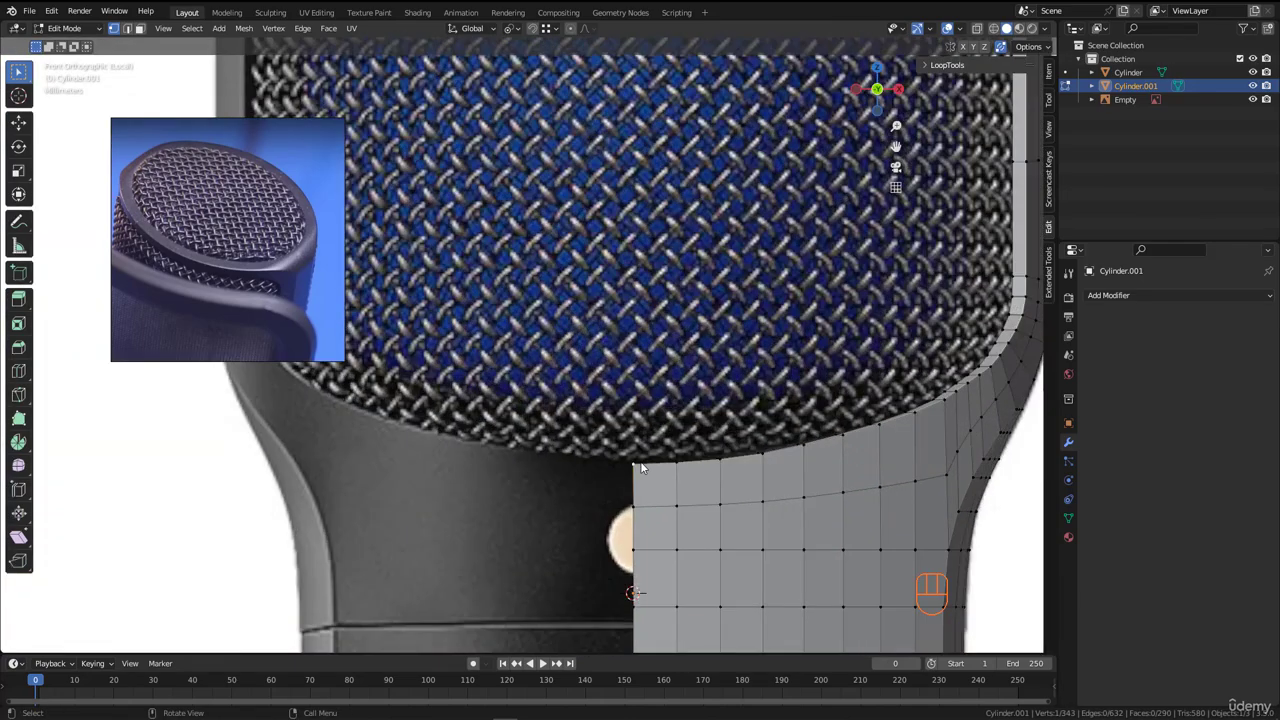
{"action": "middle_click_drag", "start_coordinate": [679, 425], "coordinate": [680, 366]}
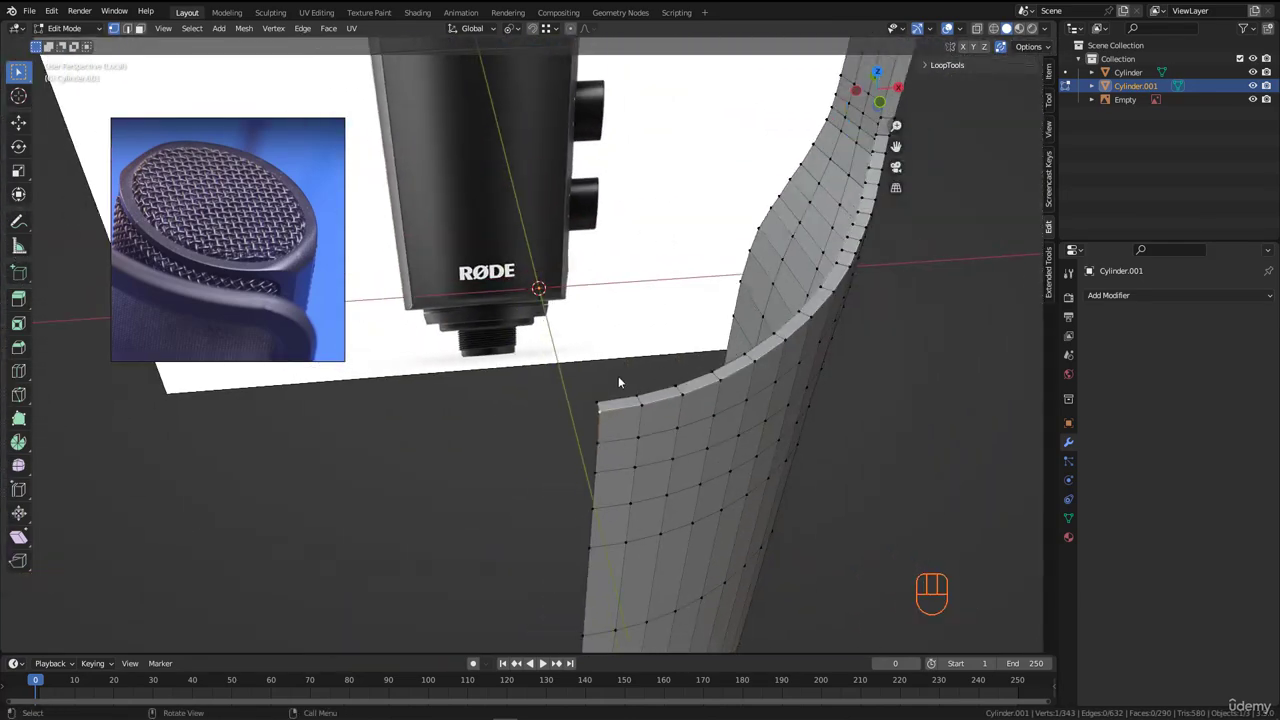
{"action": "middle_click_drag", "start_coordinate": [603, 403], "coordinate": [798, 354]}
{"action": "left_click", "coordinate": [785, 383], "text": "ctrl"}
{"action": "key", "text": "KP_1"}
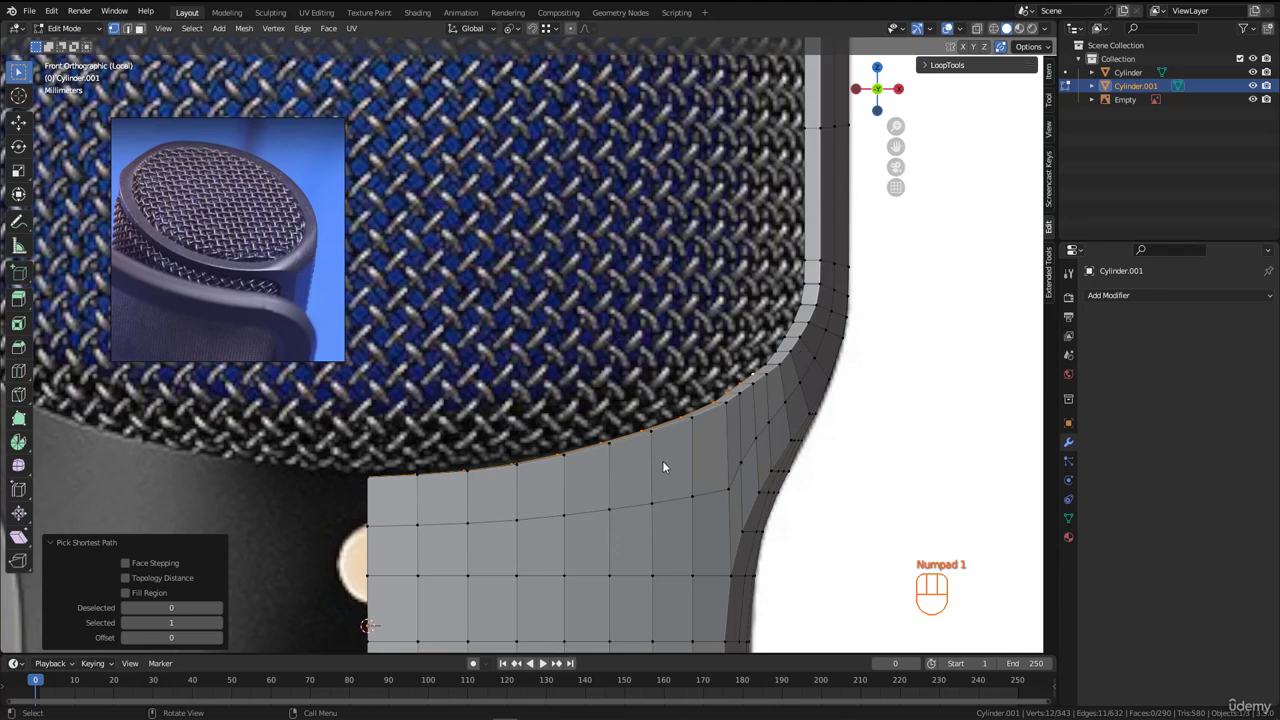
- Reduce the selection to the eight inner-edge vertices nearest the centre line and raise them slightly along Z
{"action": "scroll", "coordinate": [667, 428], "scroll_direction": "up", "scroll_amount": 3}
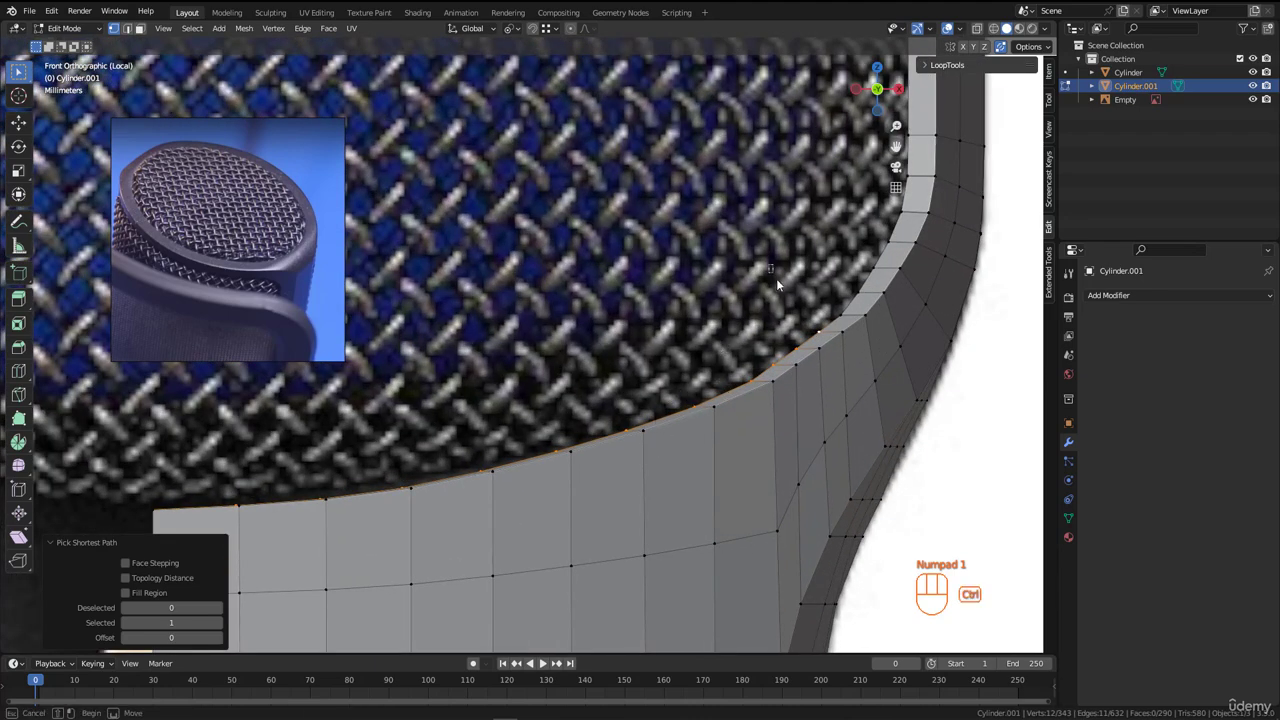
{"action": "key", "text": "ctrl+z"}
{"action": "middle_click_drag", "start_coordinate": [712, 401], "coordinate": [782, 384], "text": "shift"}
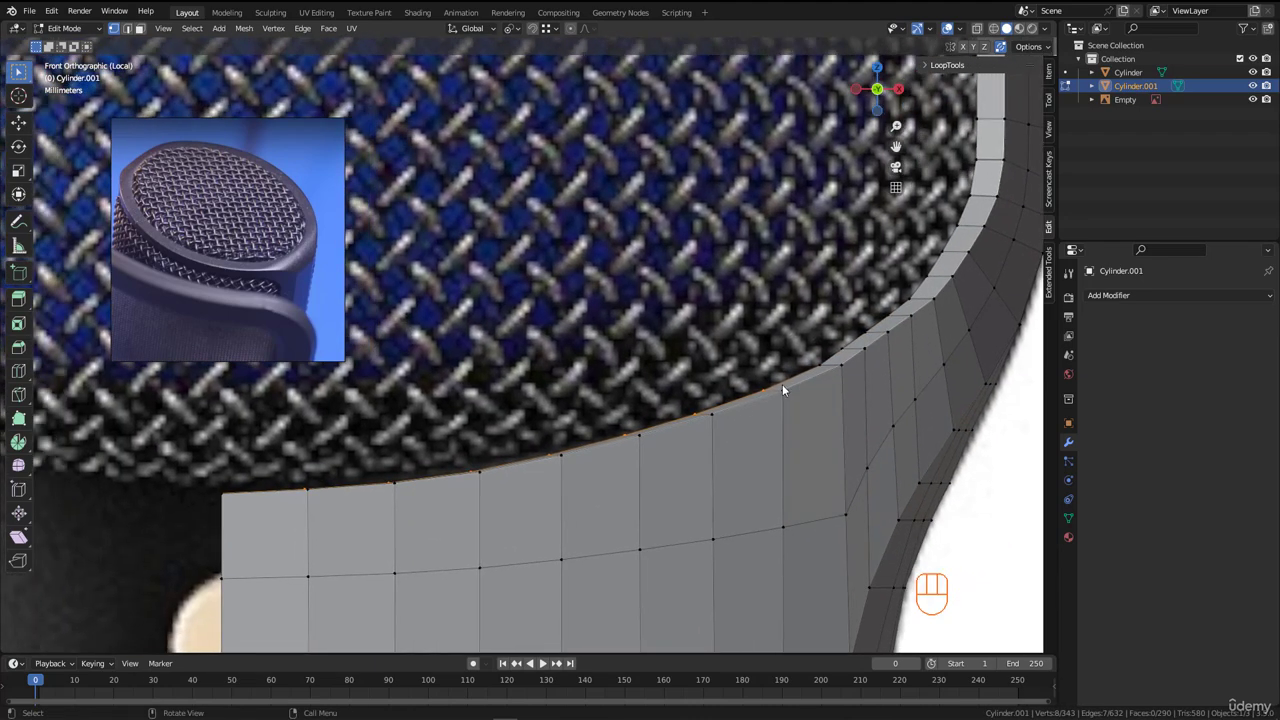
{"action": "scroll", "coordinate": [790, 383], "scroll_direction": "up", "scroll_amount": 2}
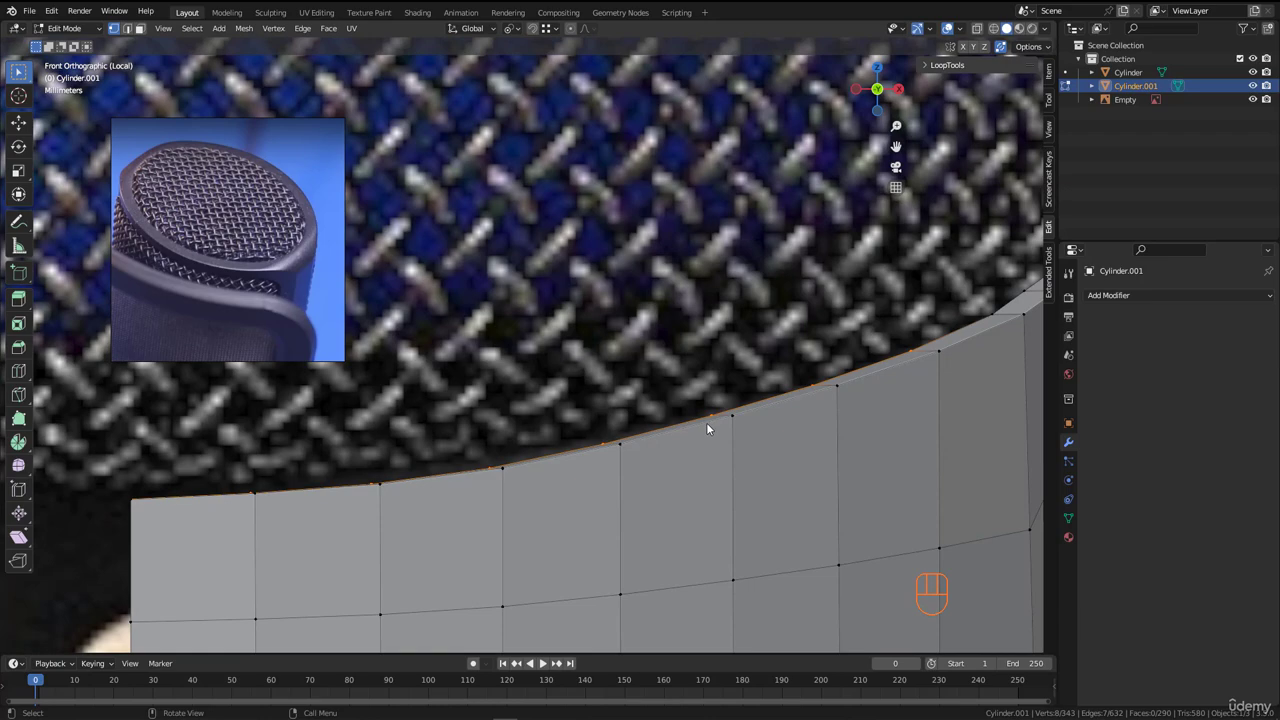
{"action": "scroll", "coordinate": [706, 422], "scroll_direction": "down", "scroll_amount": 3}
{"action": "middle_click_drag", "start_coordinate": [706, 422], "coordinate": [732, 420], "text": "shift"}
{"action": "scroll", "coordinate": [732, 420], "scroll_direction": "up", "scroll_amount": 3}
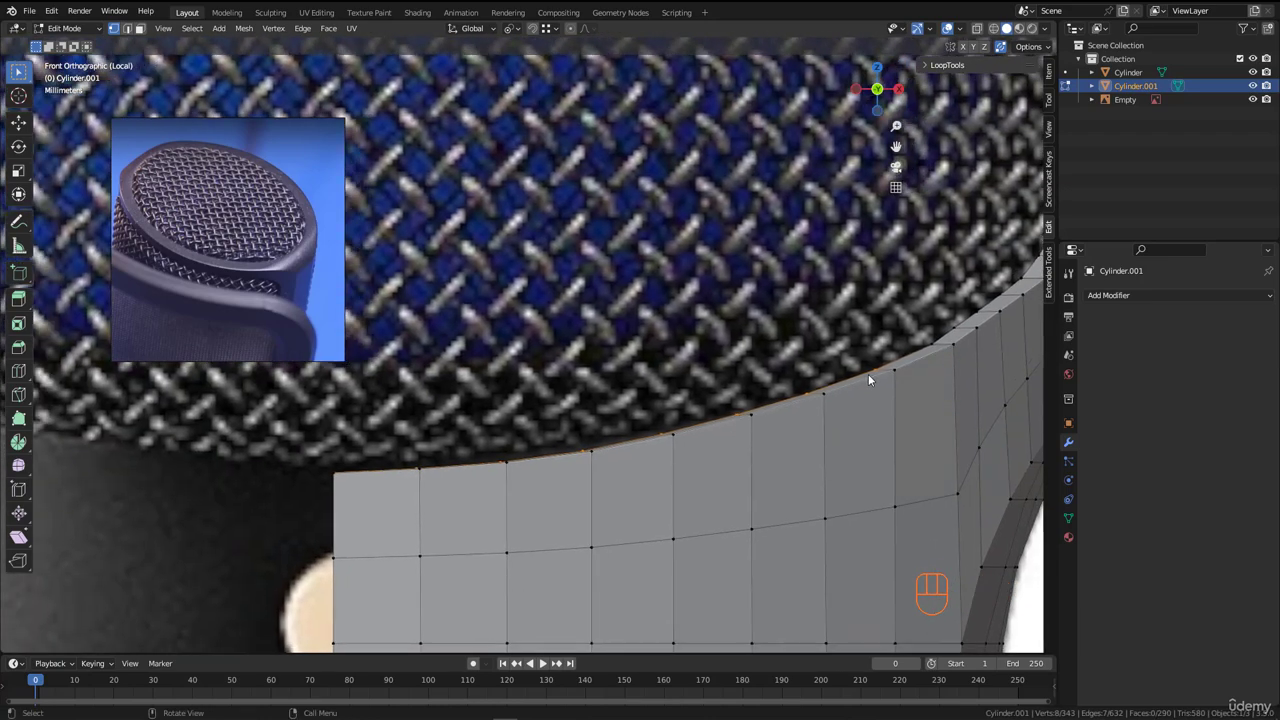
{"action": "scroll", "coordinate": [869, 378], "scroll_direction": "up", "scroll_amount": 2}
{"action": "key", "text": "g"}
{"action": "key", "text": "z"}
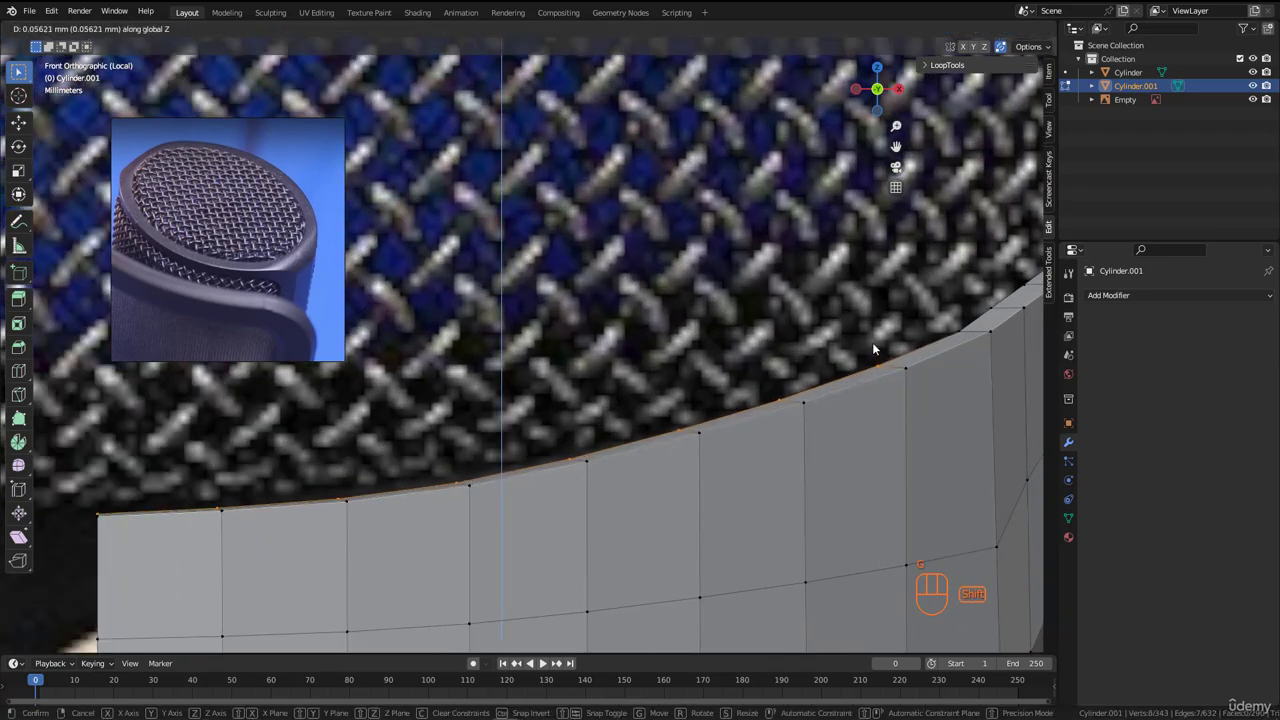
{"action": "left_click", "coordinate": [872, 313]}
- Raise the inner-edge vertex on the centre line of the opening's lower curve slightly along Z
{"action": "scroll", "coordinate": [872, 313], "scroll_direction": "down", "scroll_amount": 2}
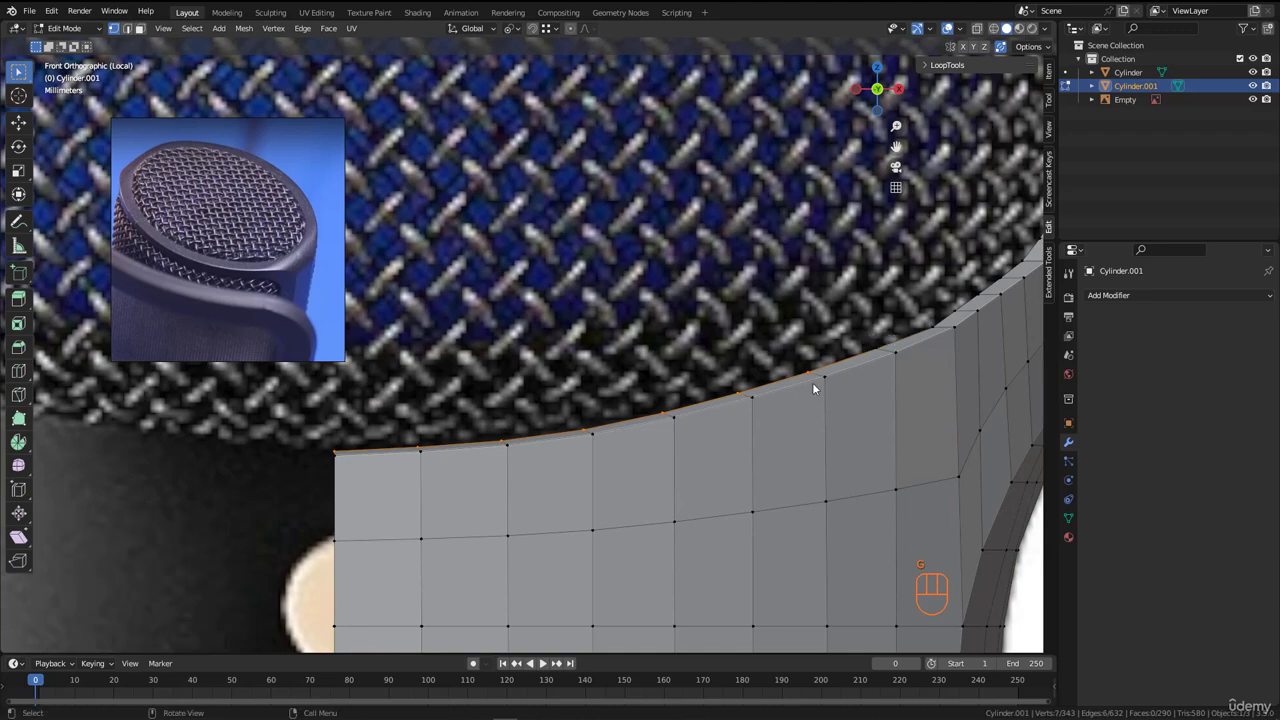
{"action": "middle_click_drag", "start_coordinate": [611, 405], "coordinate": [720, 396], "text": "shift"}
{"action": "scroll", "coordinate": [427, 457], "scroll_direction": "up", "scroll_amount": 2}
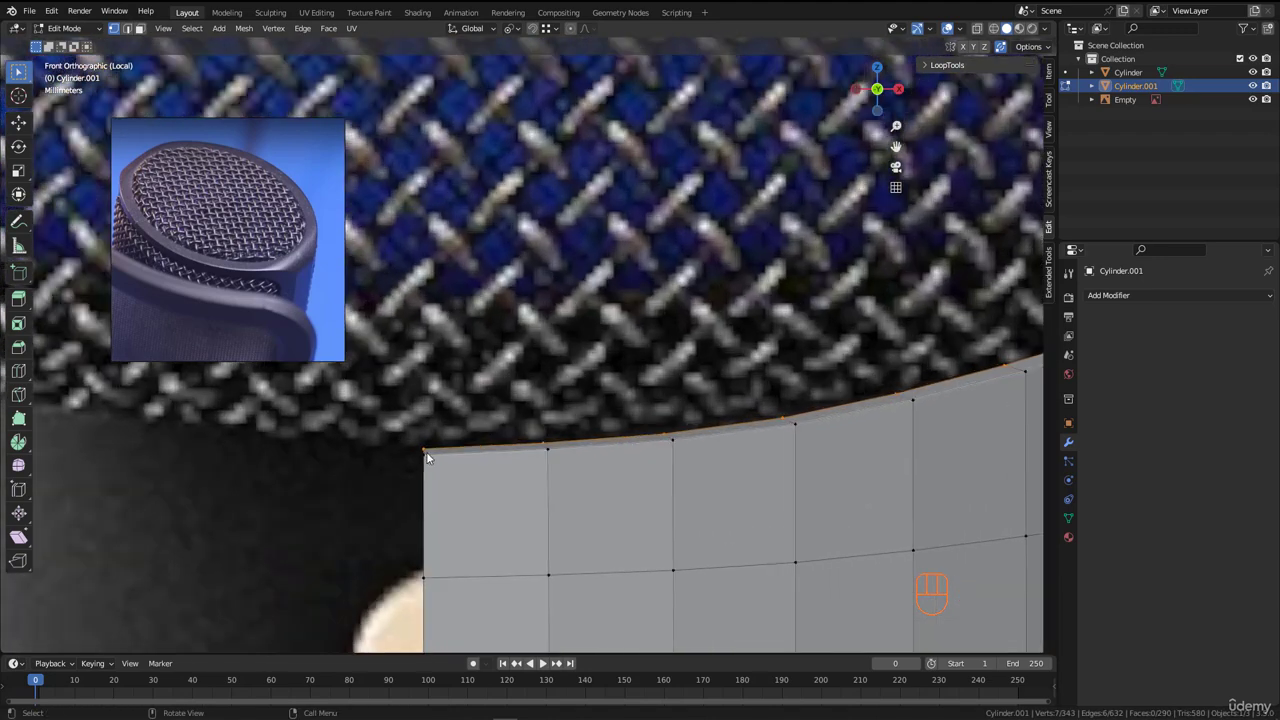
{"action": "scroll", "coordinate": [424, 451], "scroll_direction": "up", "scroll_amount": 2}
{"action": "key", "text": "g"}
{"action": "key", "text": "z"}
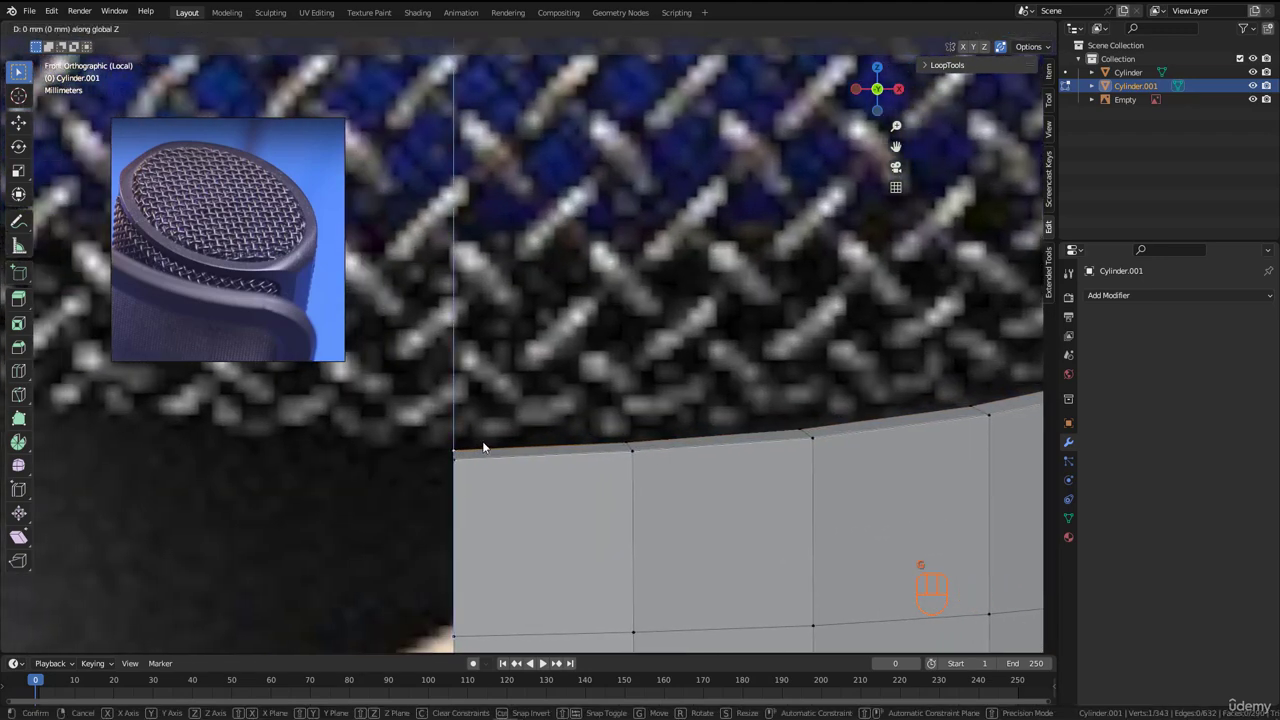
{"action": "left_click", "coordinate": [483, 433]}
- Raise the second and third inner-edge vertices from the centre line along Z, moving the third up about 0.2 mm
{"action": "scroll", "coordinate": [605, 419], "scroll_direction": "down", "scroll_amount": 3}
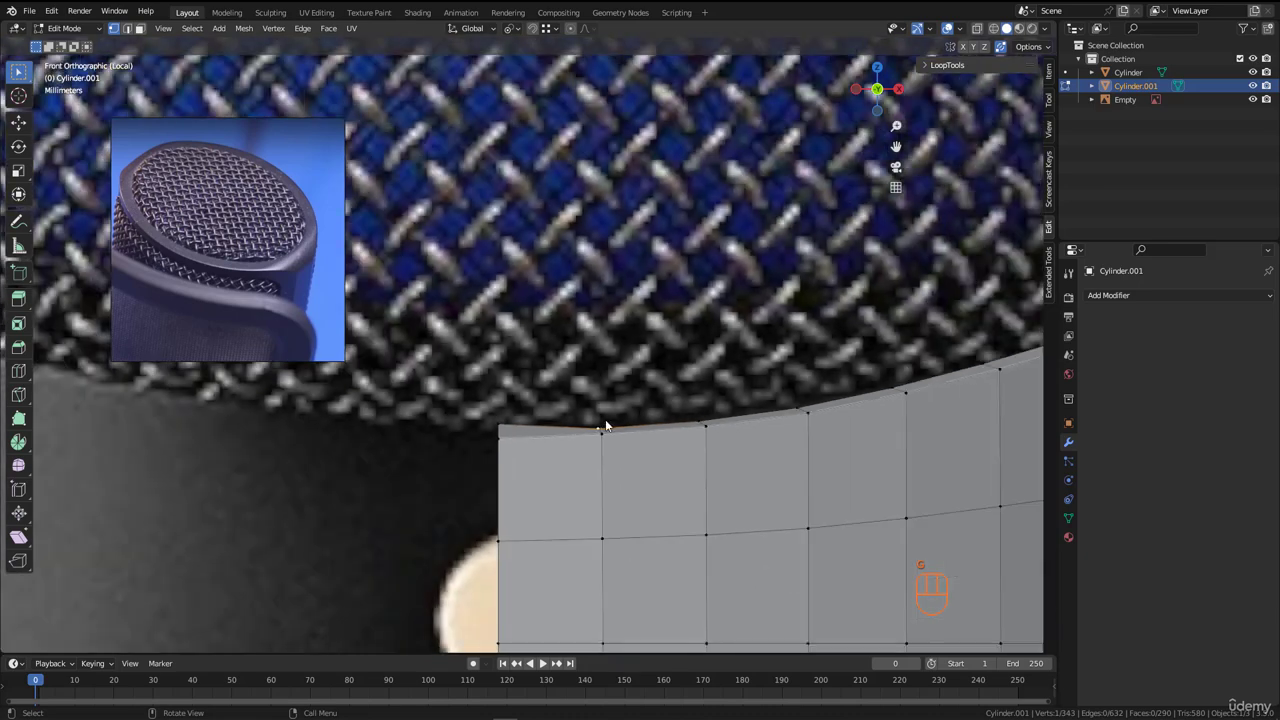
{"action": "scroll", "coordinate": [605, 425], "scroll_direction": "up", "scroll_amount": 2}
{"action": "key", "text": "g"}
{"action": "key", "text": "z"}
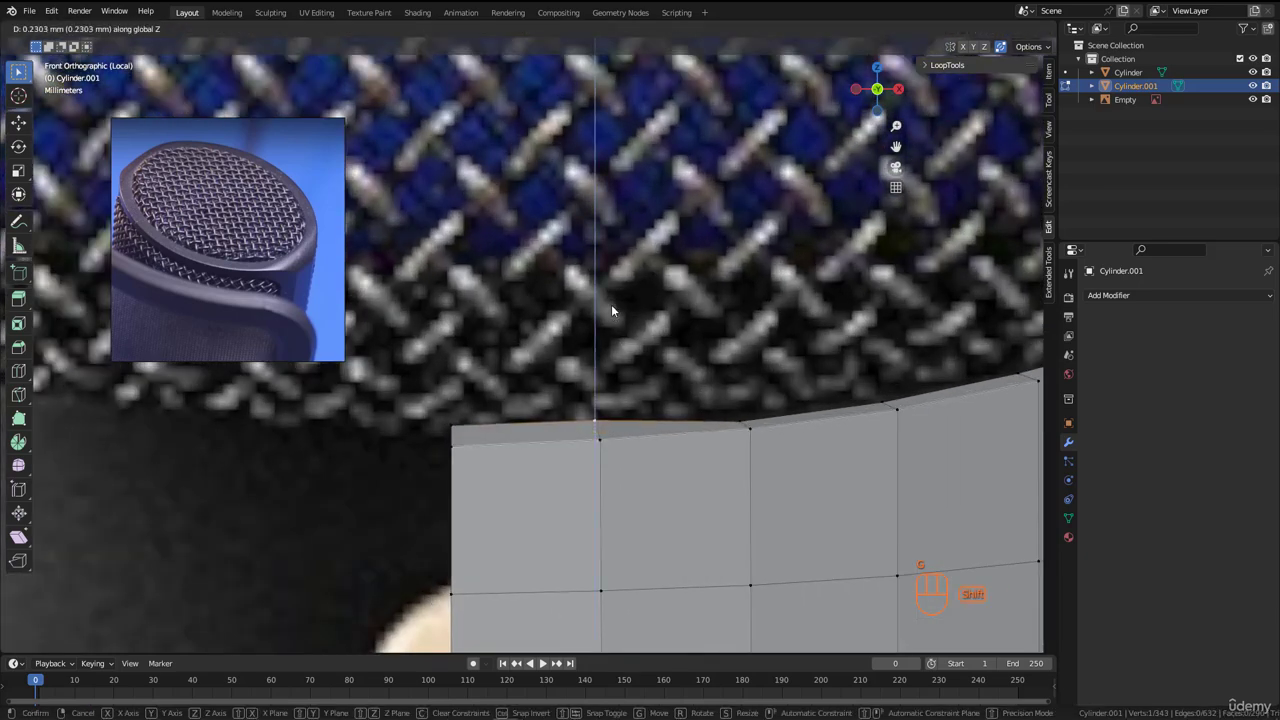
{"action": "left_click", "coordinate": [611, 304]}
{"action": "key", "text": "g"}
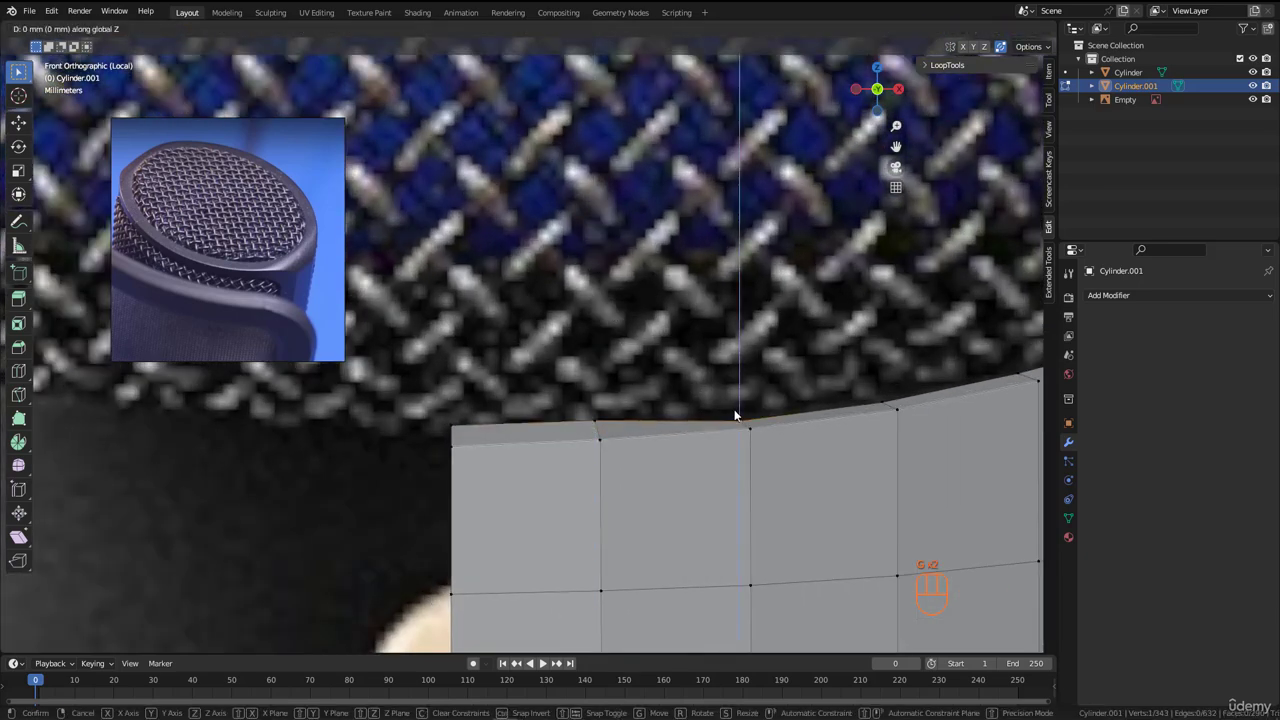
{"action": "left_click", "coordinate": [736, 313]}
{"action": "scroll", "coordinate": [681, 420], "scroll_direction": "down", "scroll_amount": 3}
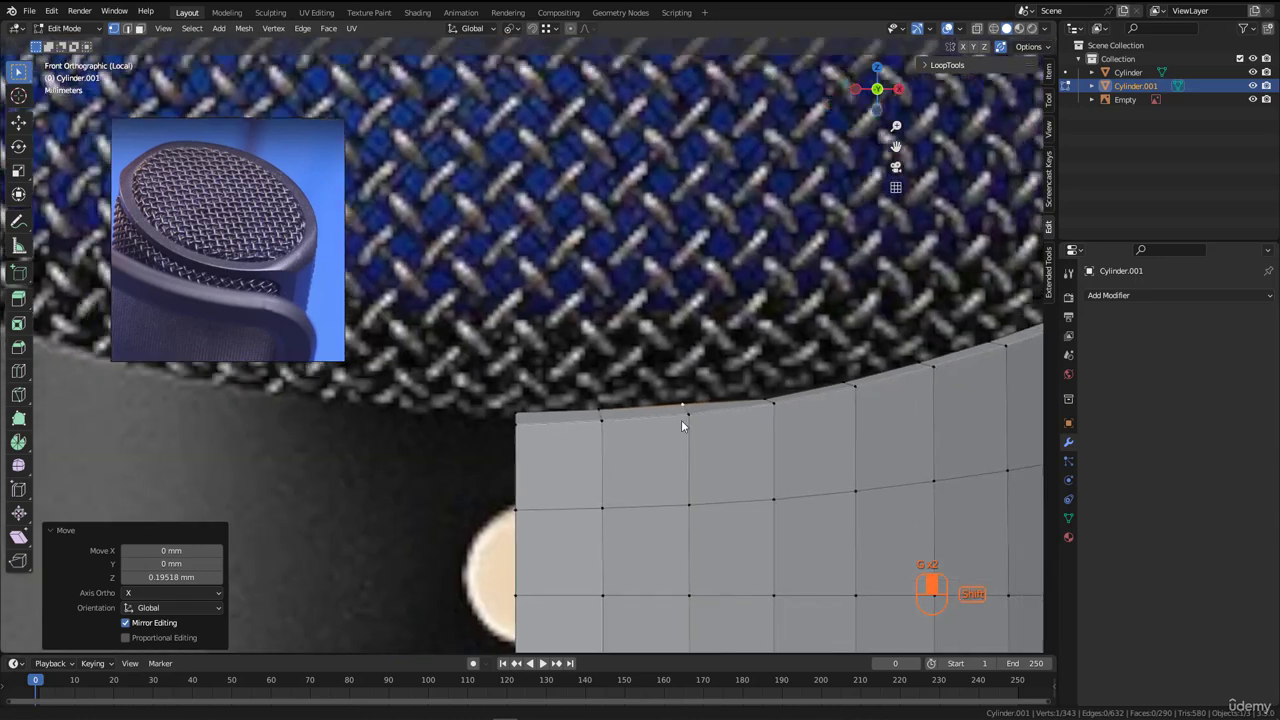
- Raise the fourth and fifth inner-edge vertices from the centre line along Z, moving the fifth up about 0.08 mm
{"action": "scroll", "coordinate": [620, 443], "scroll_direction": "up", "scroll_amount": 3}
{"action": "left_click", "coordinate": [618, 442]}
{"action": "key", "text": "g"}
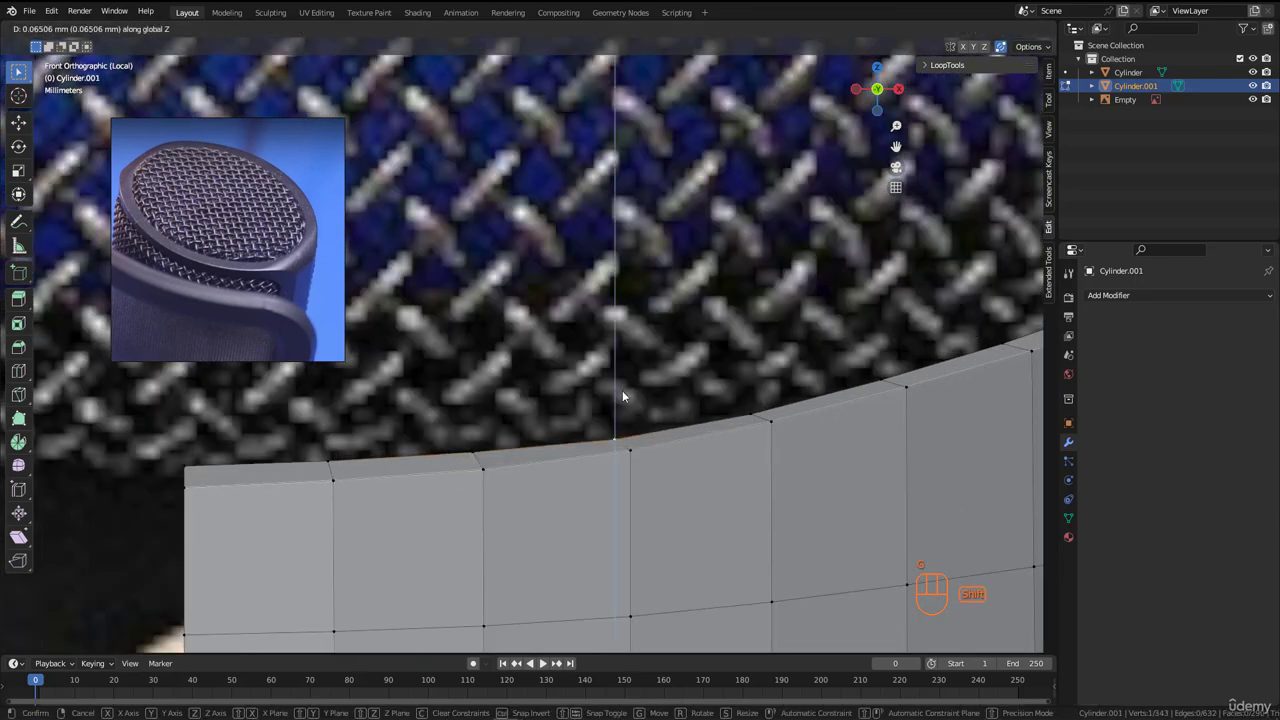
{"action": "left_click", "coordinate": [622, 352]}
{"action": "left_click", "coordinate": [747, 418]}
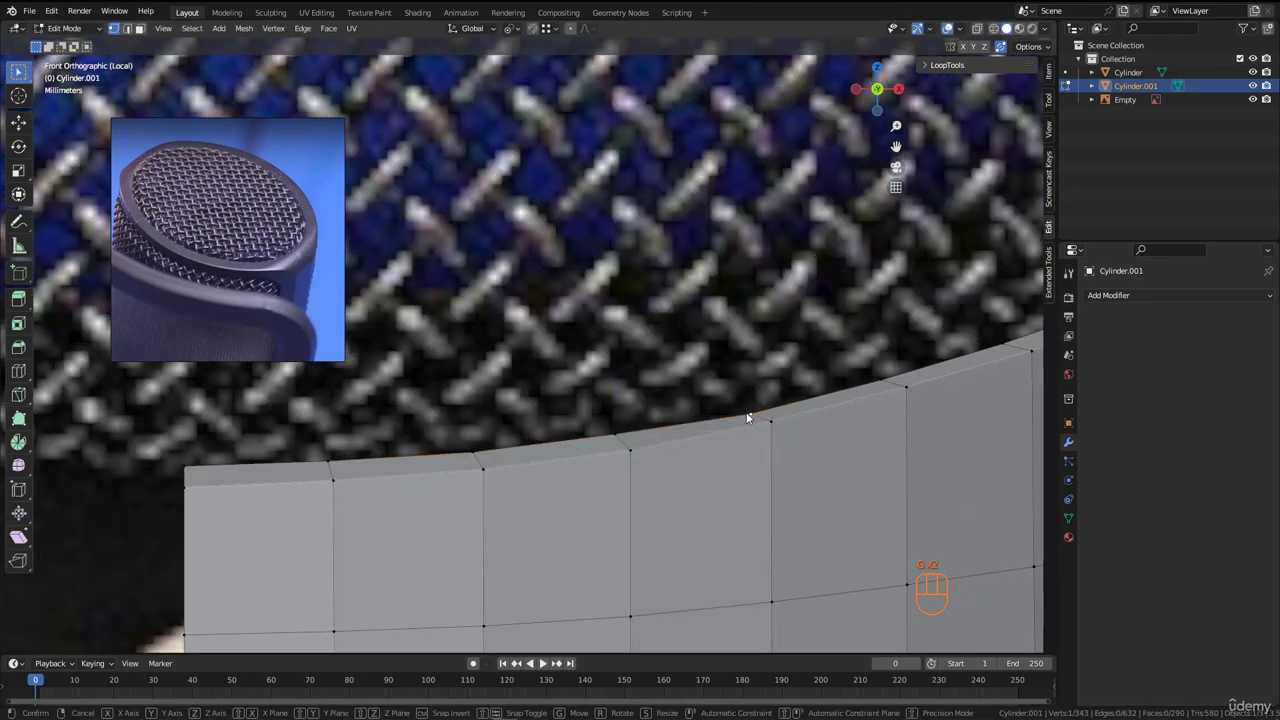
{"action": "key", "text": "shift+z"}
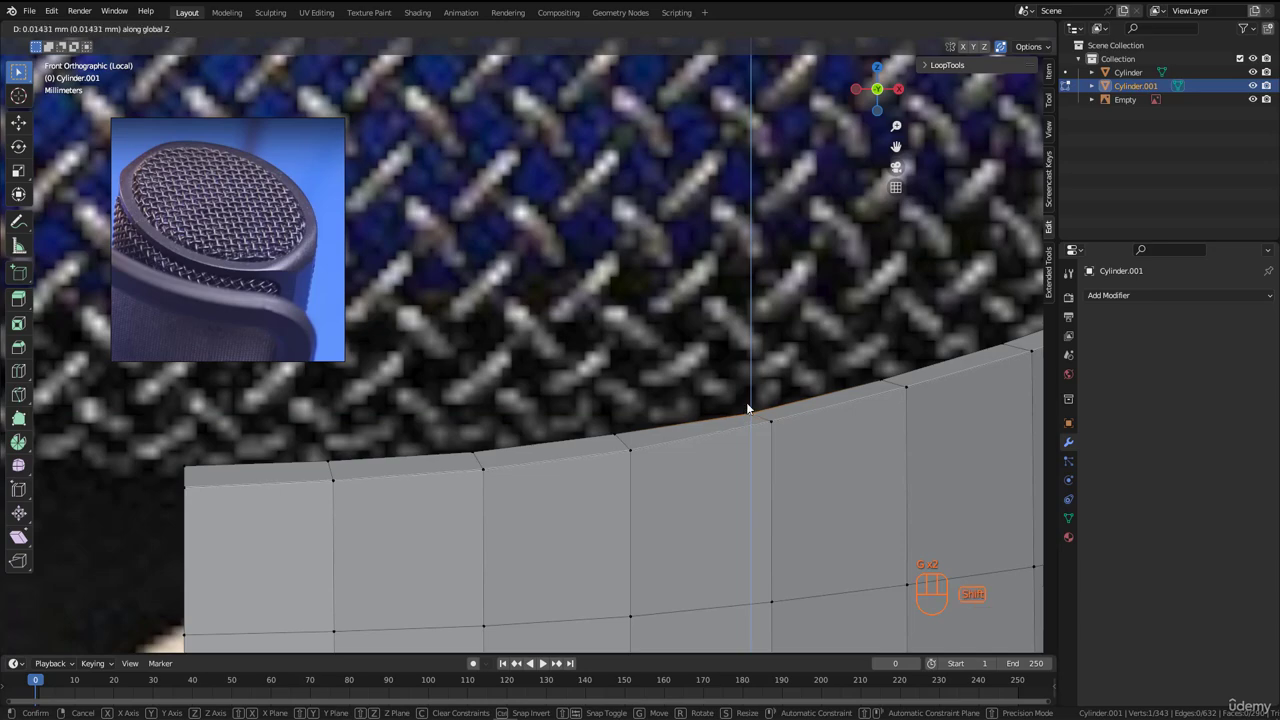
{"action": "left_click", "coordinate": [751, 377]}
{"action": "scroll", "coordinate": [663, 401], "scroll_direction": "down", "scroll_amount": 6}
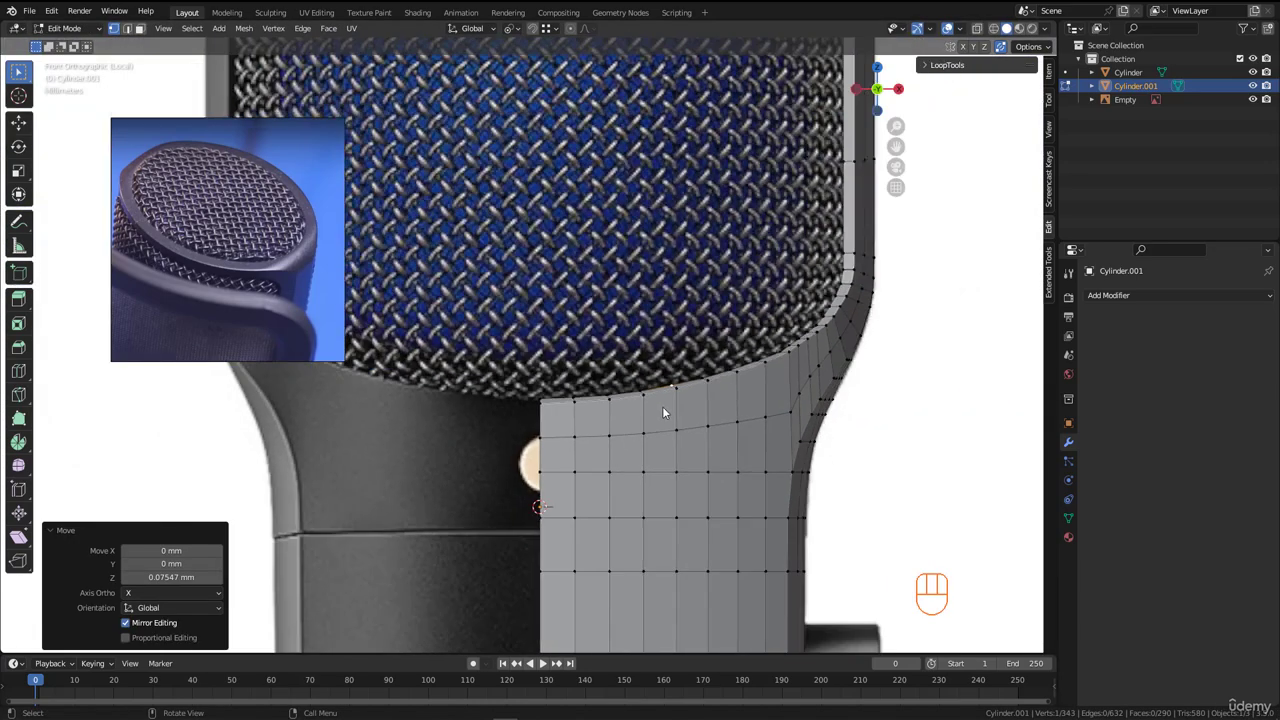
- In the right orthographic view, select the pair of rim vertices at the slope's bend through the mesh and lower it about 0.07 mm along Z
{"action": "middle_click_drag", "start_coordinate": [770, 381], "coordinate": [692, 368]}
{"action": "left_click_drag", "start_coordinate": [636, 359], "coordinate": [655, 393]}
{"action": "key", "text": "KP_1"}
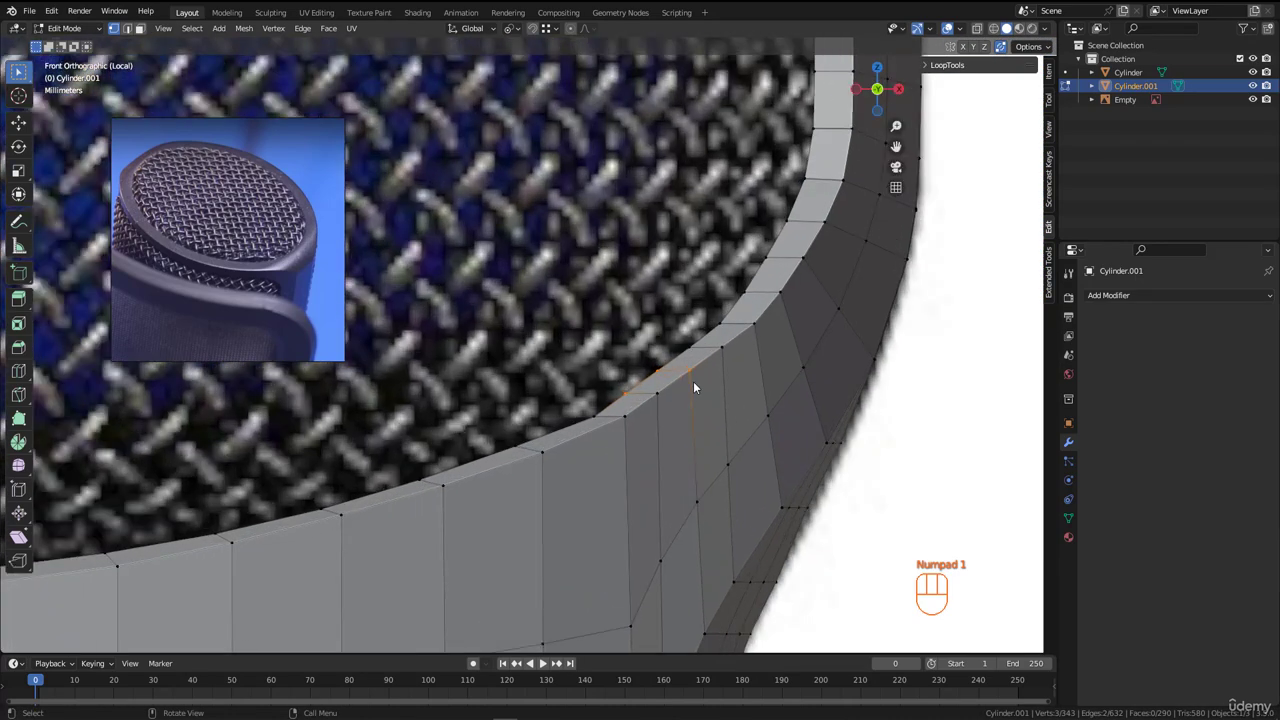
{"action": "key", "text": "KP_3"}
{"action": "middle_click_drag", "start_coordinate": [674, 381], "coordinate": [597, 409]}
{"action": "key", "text": "alt+z"}
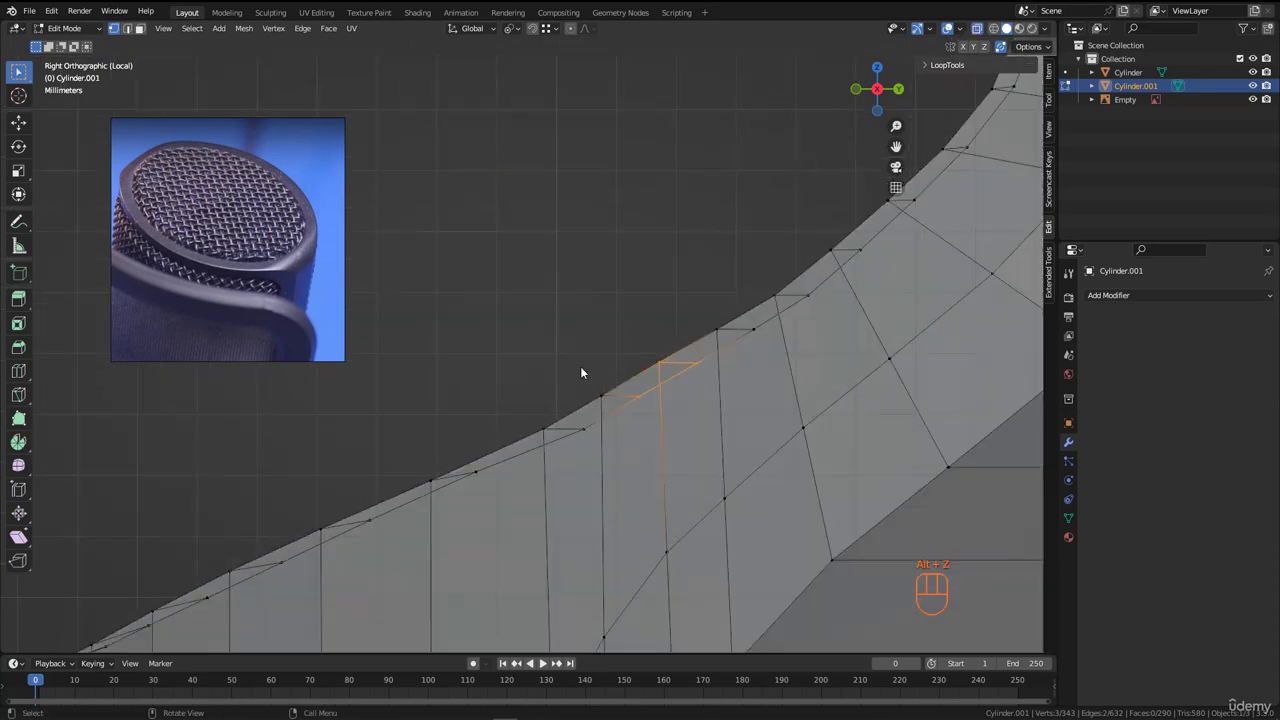
{"action": "left_click_drag", "start_coordinate": [638, 413], "coordinate": [640, 415]}
{"action": "key", "text": "alt+z"}
{"action": "scroll", "coordinate": [644, 396], "scroll_direction": "down", "scroll_amount": 2}
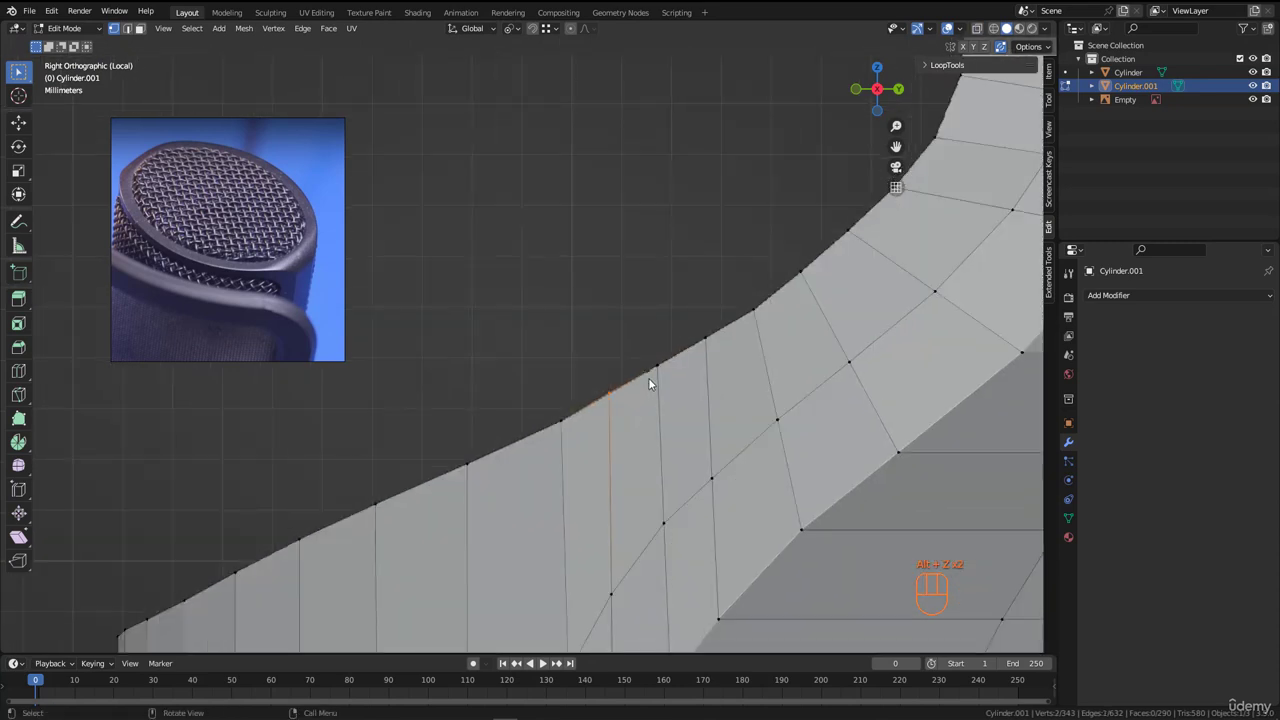
{"action": "scroll", "coordinate": [637, 392], "scroll_direction": "up", "scroll_amount": 2}
{"action": "key", "text": "alt+z"}
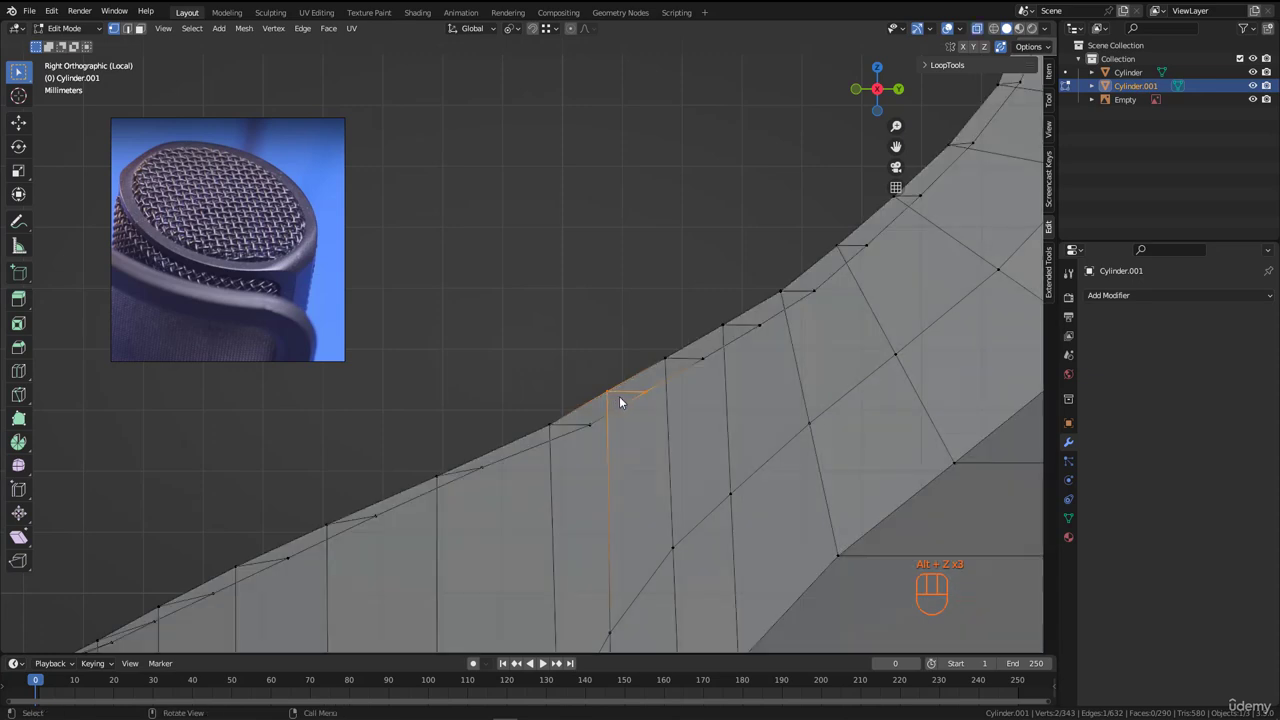
{"action": "key", "text": "alt+z"}
{"action": "key", "text": "g"}
{"action": "key", "text": "z"}
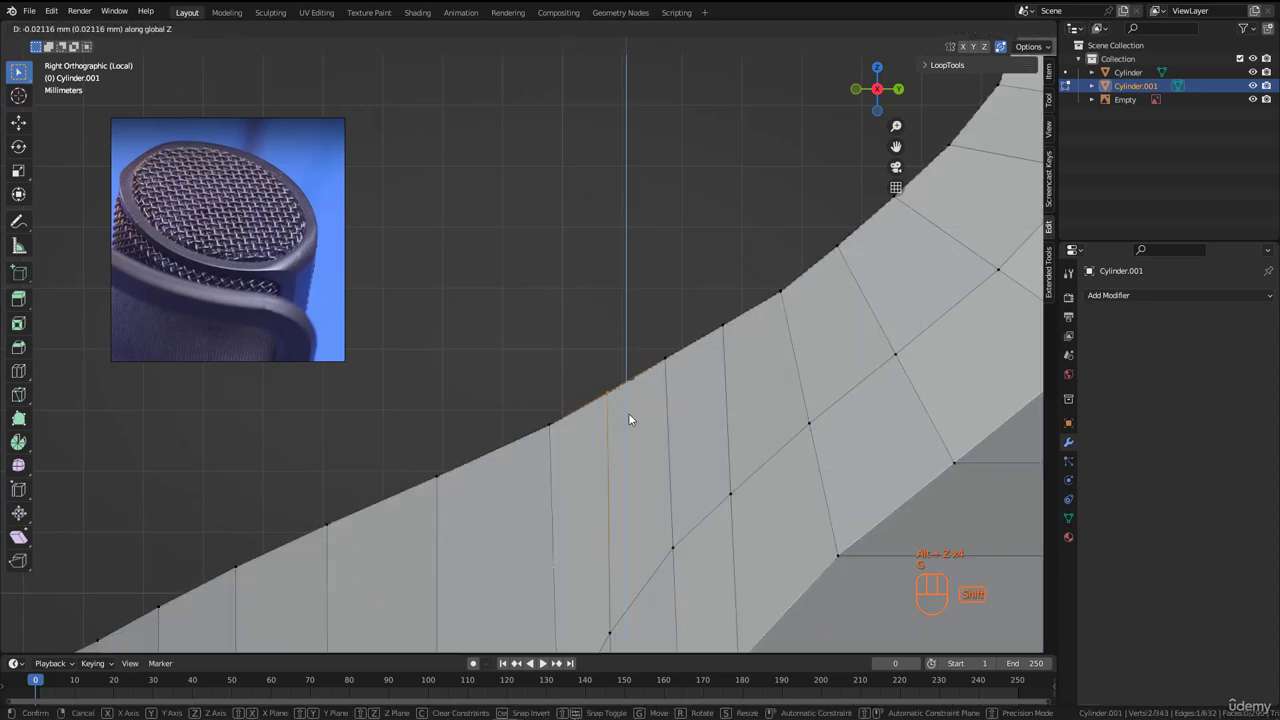
{"action": "left_click", "coordinate": [629, 438]}
- Select the next pair of rim vertices up the slope through the mesh and lower it slightly along Z
{"action": "key", "text": "alt+z"}
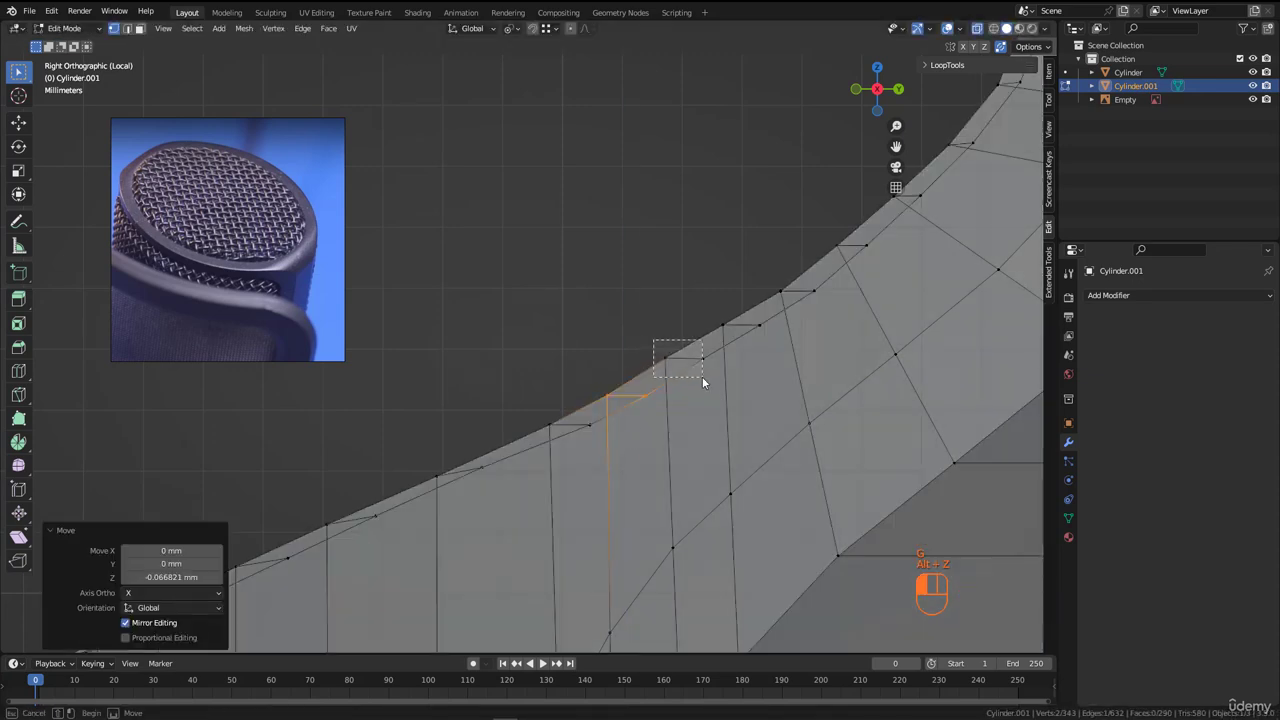
{"action": "left_click_drag", "start_coordinate": [702, 378], "coordinate": [704, 378]}
{"action": "key", "text": "alt+z"}
{"action": "key", "text": "g"}
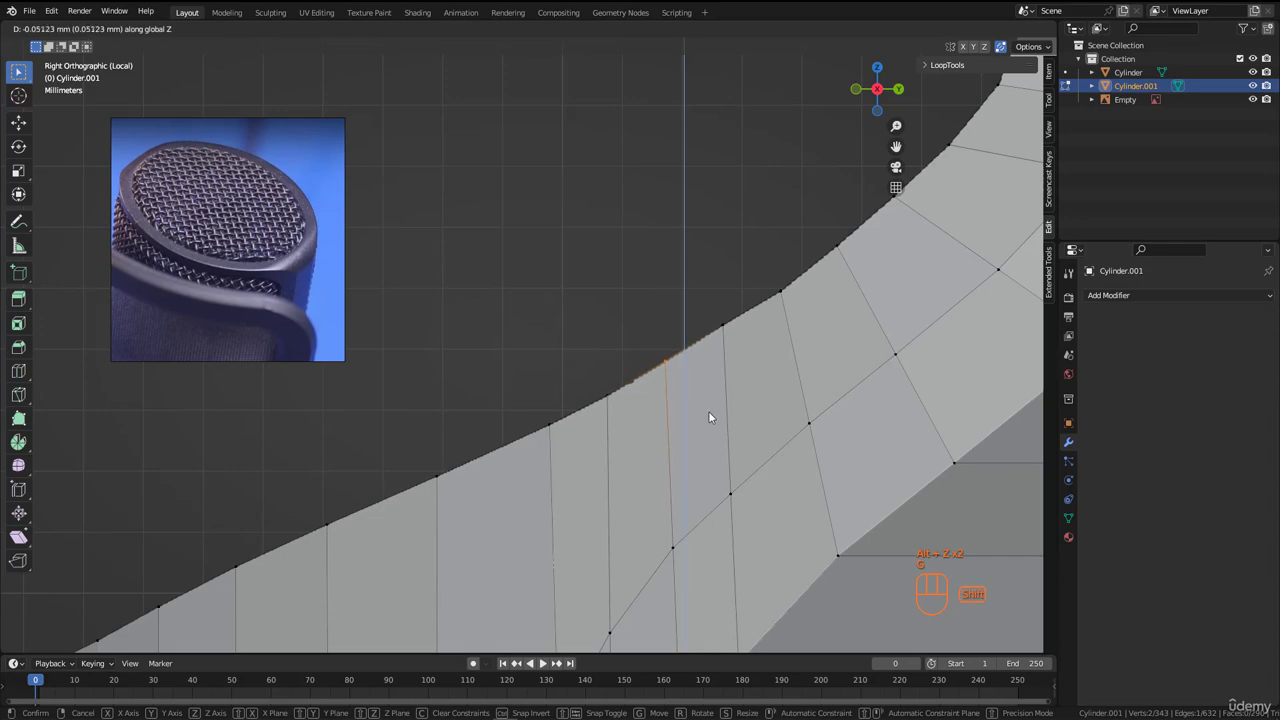
{"action": "left_click", "coordinate": [709, 424]}
- Select the following inner and outer rim vertex pair higher on the slope, including the hidden vertex
{"action": "key", "text": "alt+z"}
{"action": "left_click_drag", "start_coordinate": [759, 343], "coordinate": [771, 348]}
{"action": "key", "text": "alt+z"}
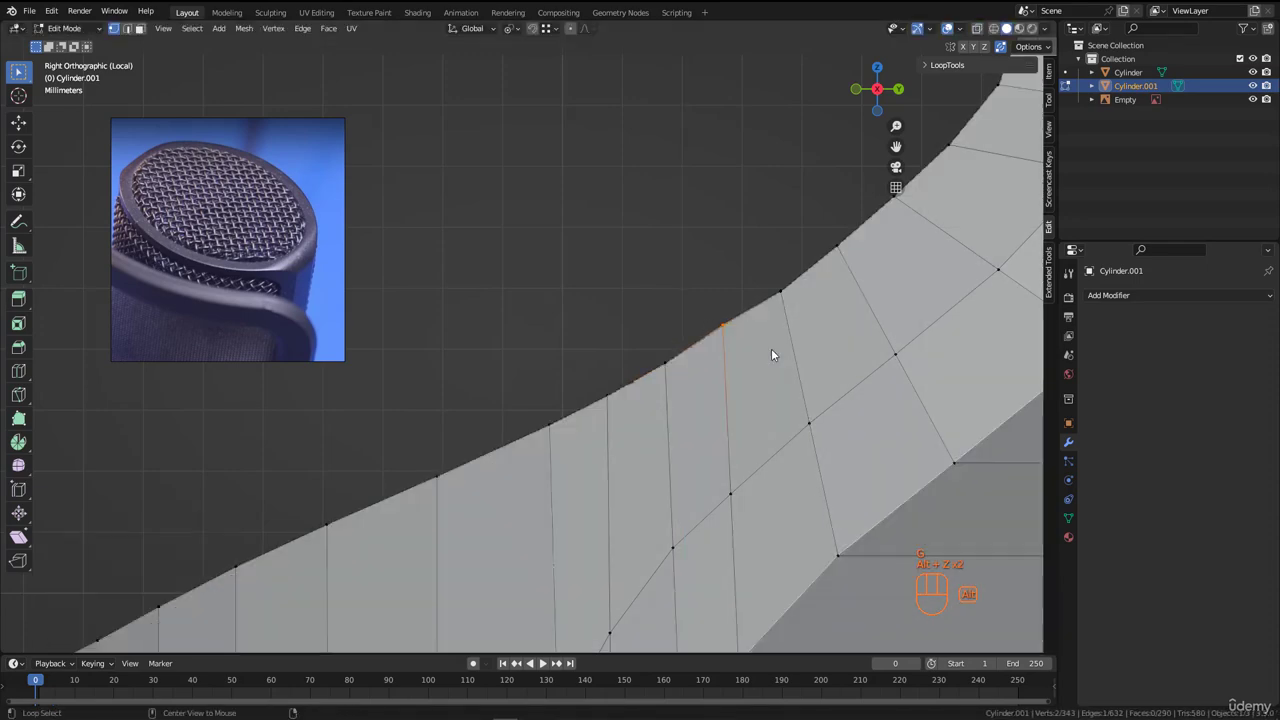
- Move the selected edge on the body's curved rim down about 0.087 mm along Z and leave local view
{"action": "key", "text": "g"}
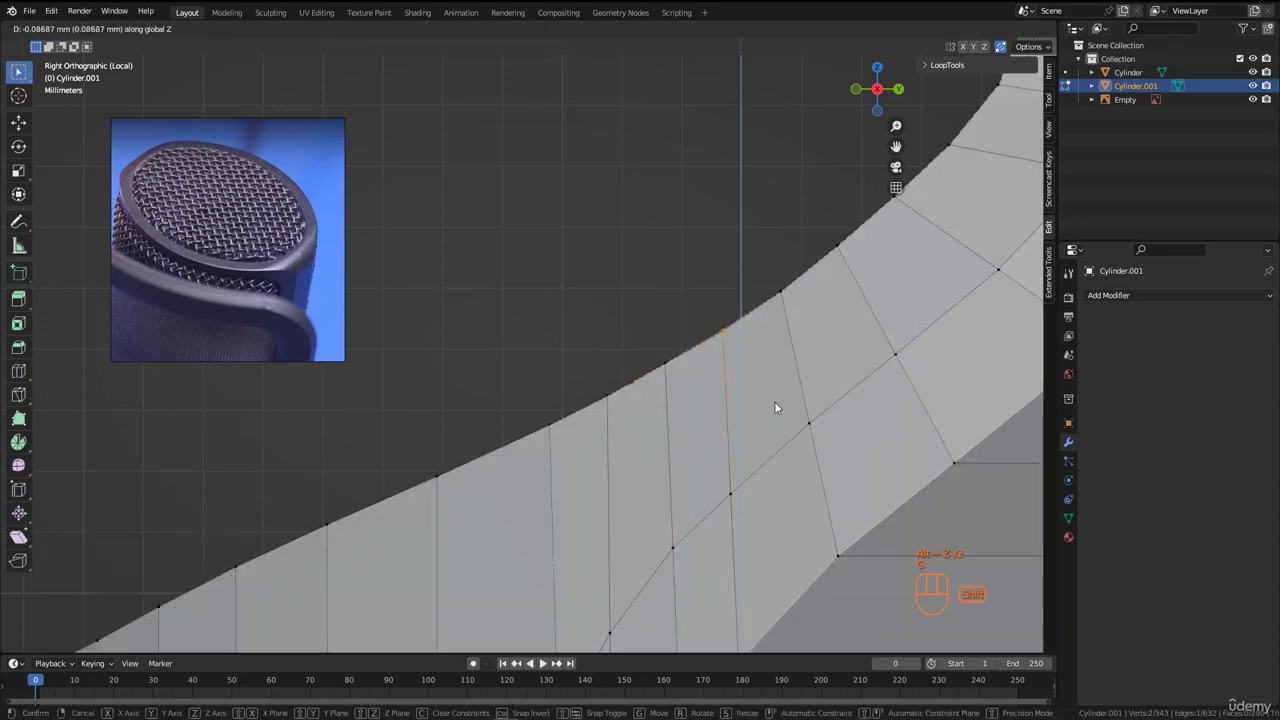
{"action": "left_click", "coordinate": [775, 407]}
{"action": "middle_click_drag", "start_coordinate": [775, 407], "coordinate": [648, 390]}
{"action": "scroll", "coordinate": [574, 387], "scroll_direction": "down", "scroll_amount": 4}
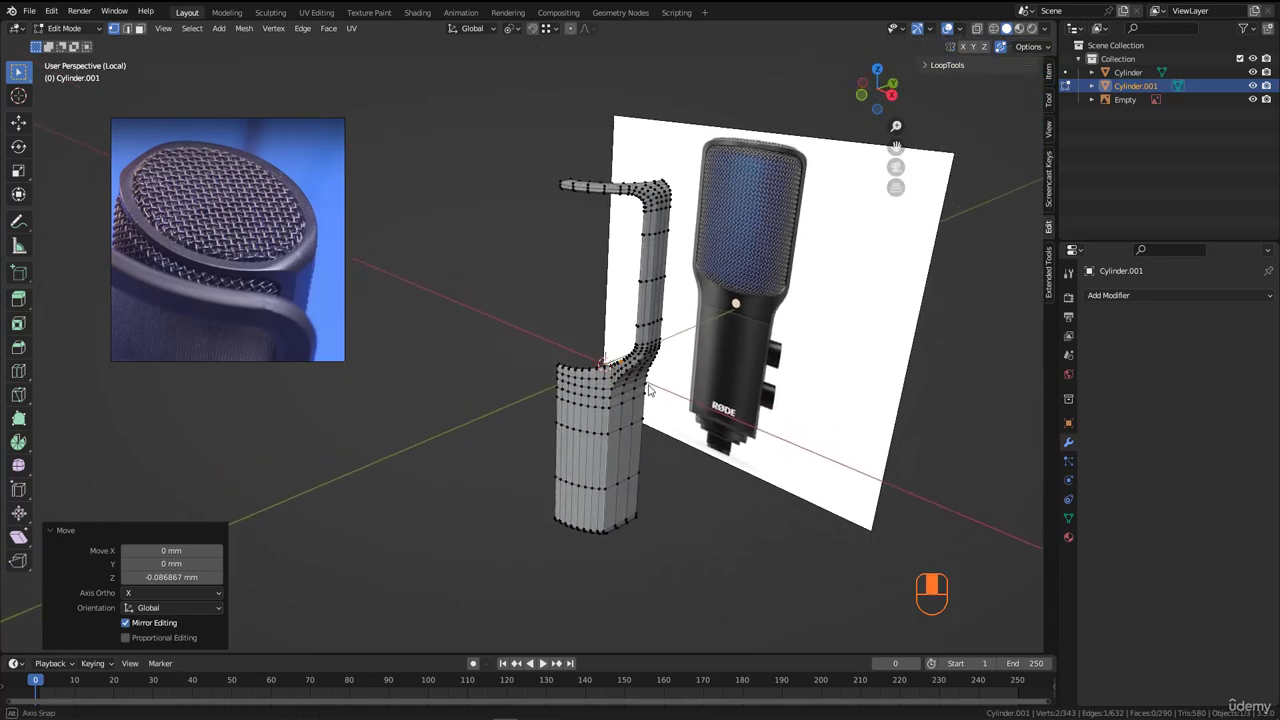
{"action": "key", "text": "KP_Divide"}
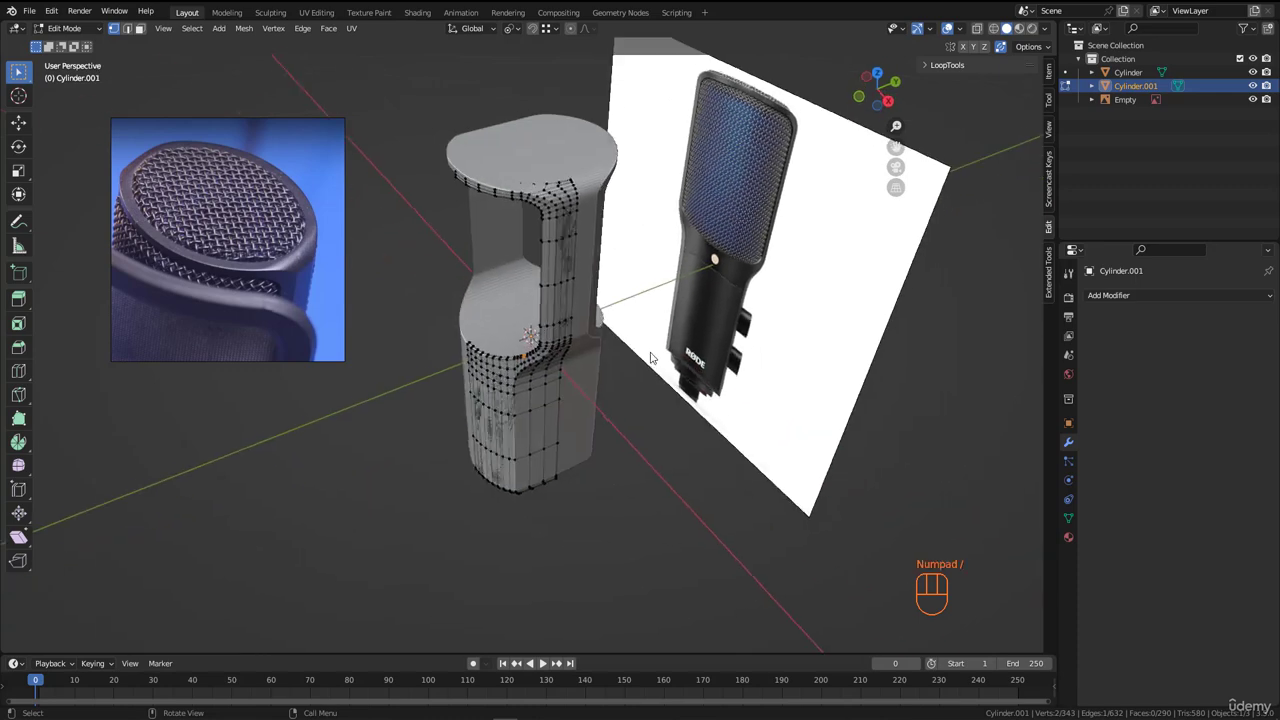
- Set the snap target to Edge and move the misaligned rim edge out onto the guide cylinder's rim
{"action": "scroll", "coordinate": [508, 376], "scroll_direction": "up", "scroll_amount": 6}
{"action": "key", "text": "alt+a"}
{"action": "scroll", "coordinate": [509, 379], "scroll_direction": "up", "scroll_amount": 5}
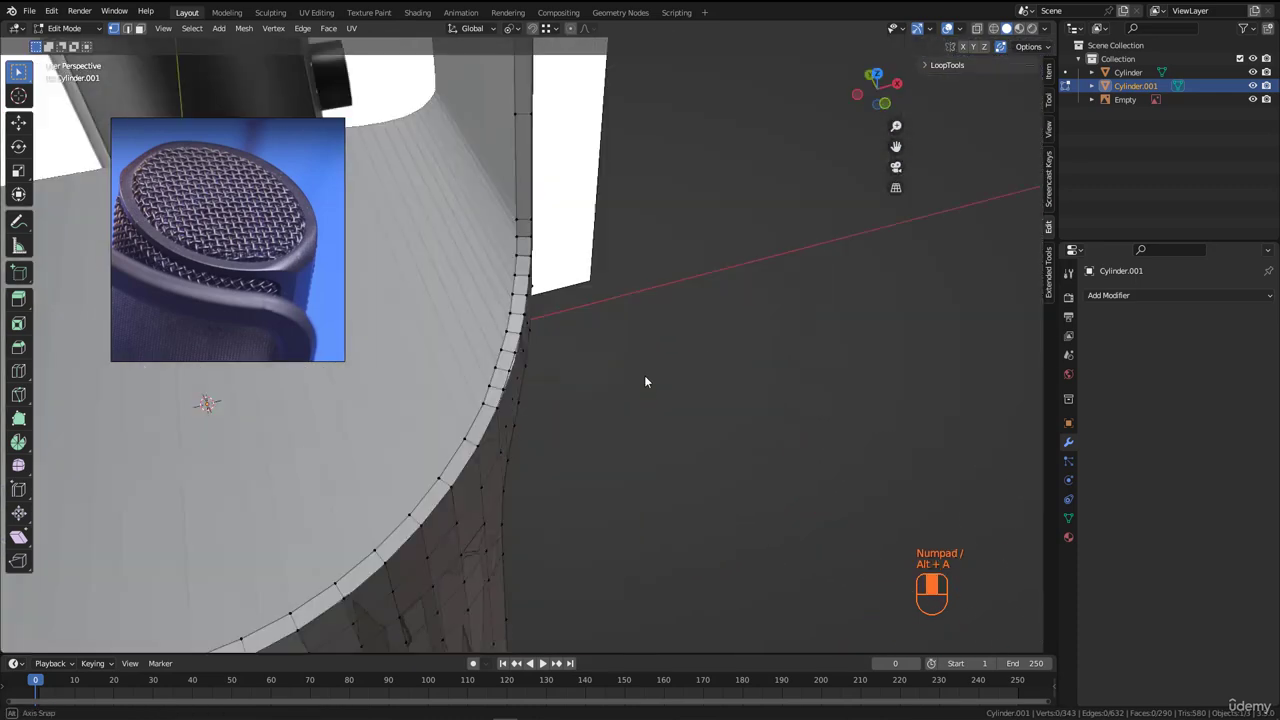
{"action": "middle_click_drag", "start_coordinate": [646, 380], "coordinate": [503, 389]}
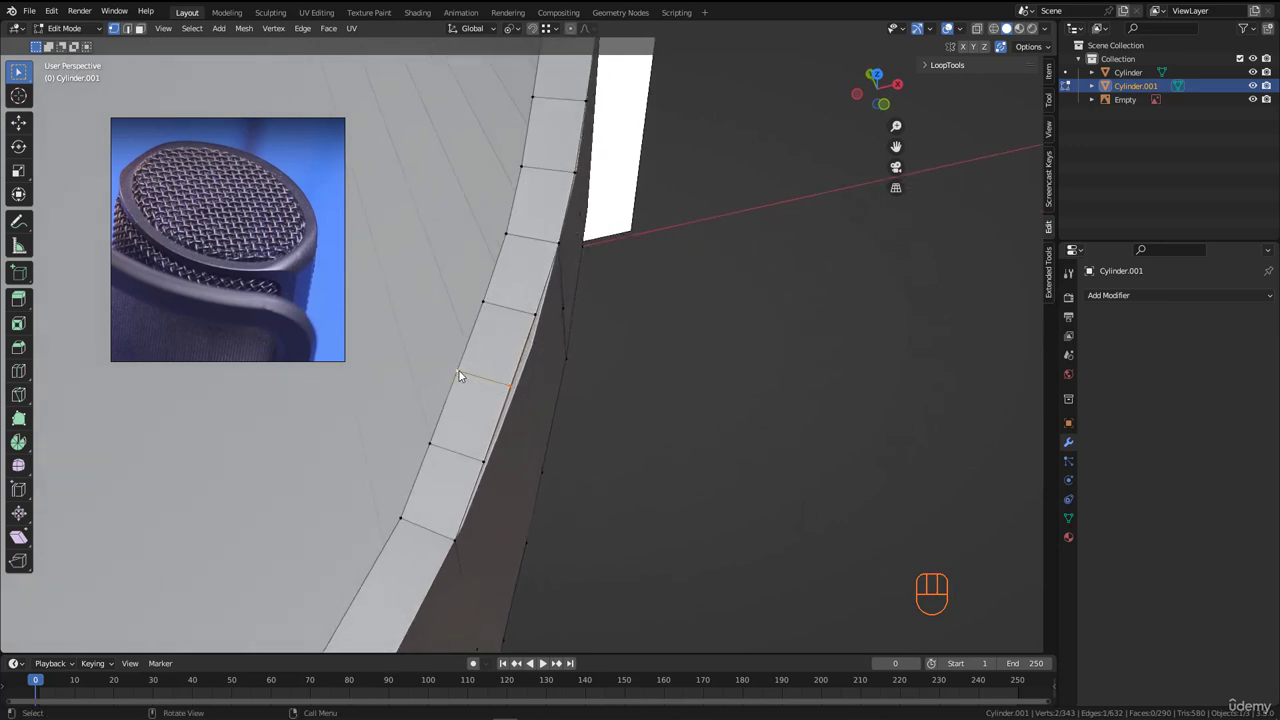
{"action": "scroll", "coordinate": [508, 392], "scroll_direction": "up", "scroll_amount": 1}
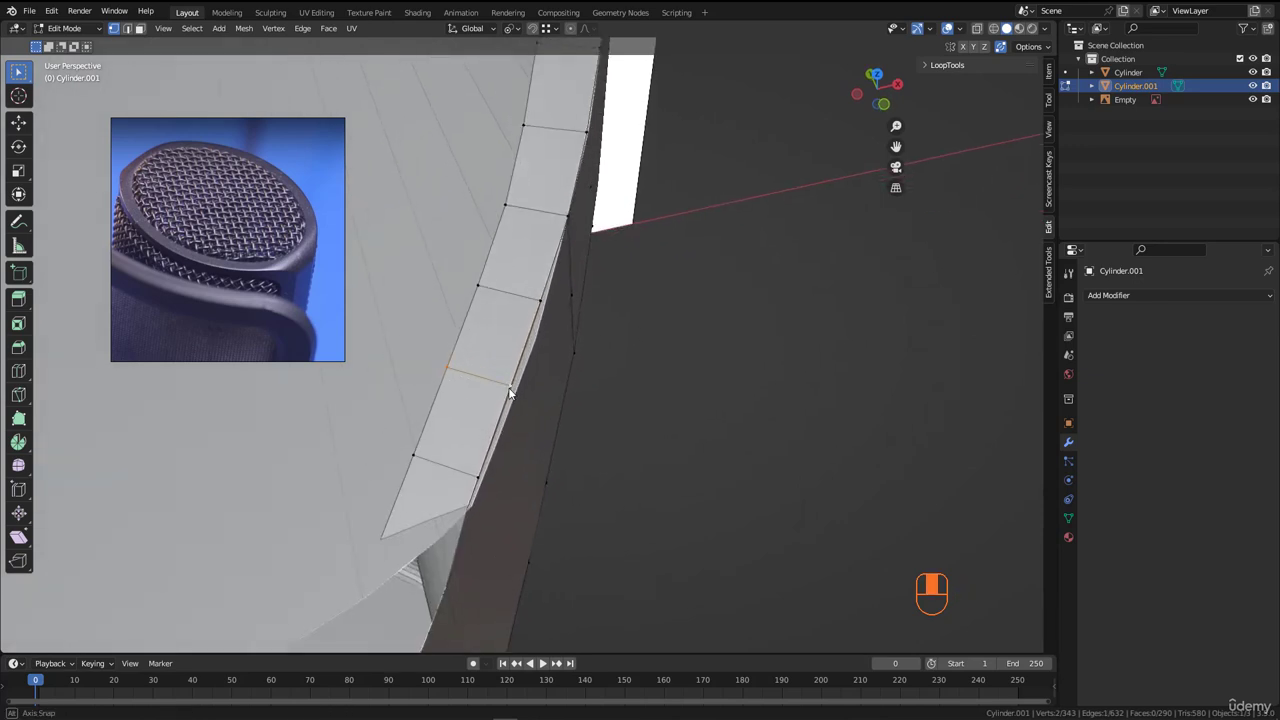
{"action": "middle_click_drag", "start_coordinate": [508, 392], "coordinate": [508, 397]}
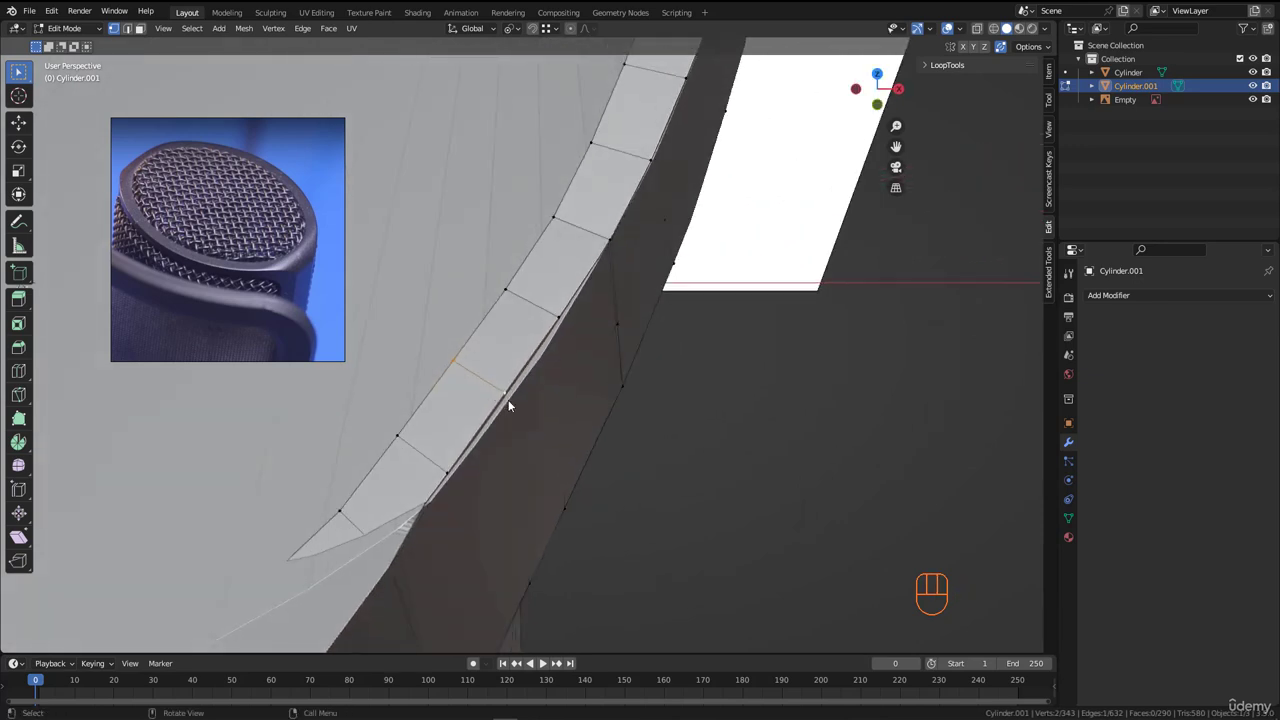
{"action": "left_click", "coordinate": [554, 29]}
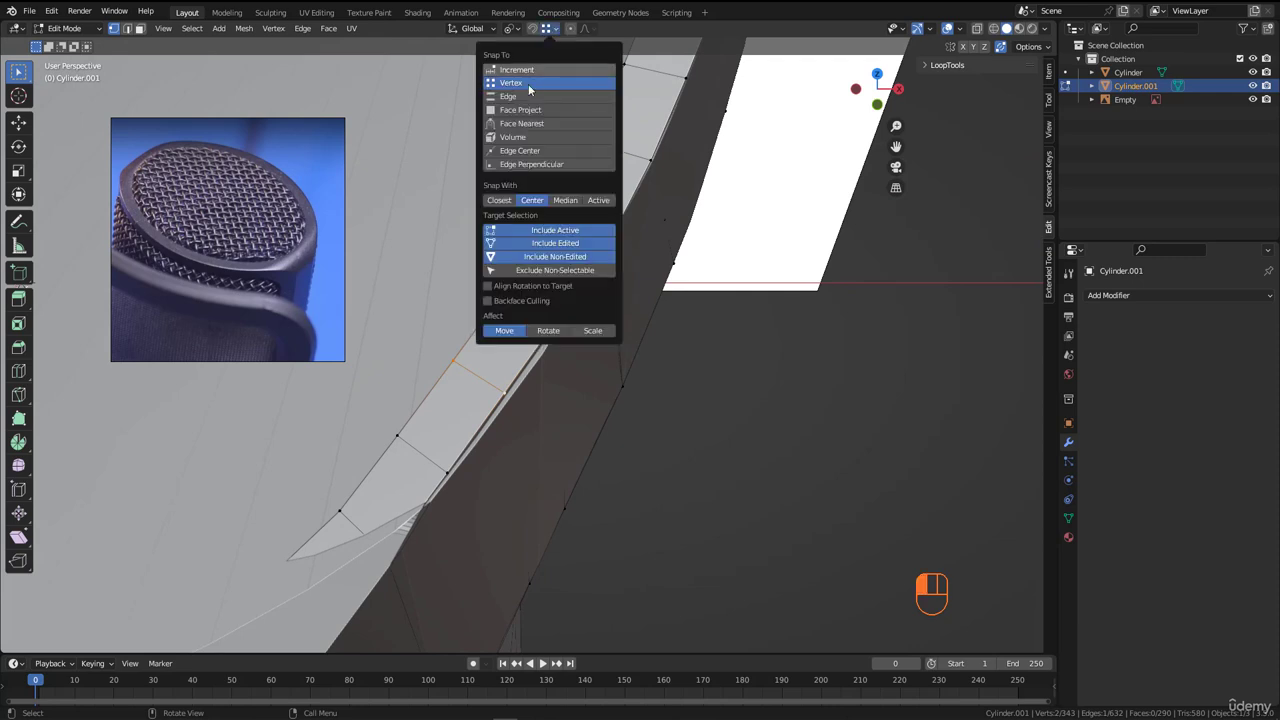
{"action": "key", "text": "g"}
{"action": "left_click", "coordinate": [509, 397]}
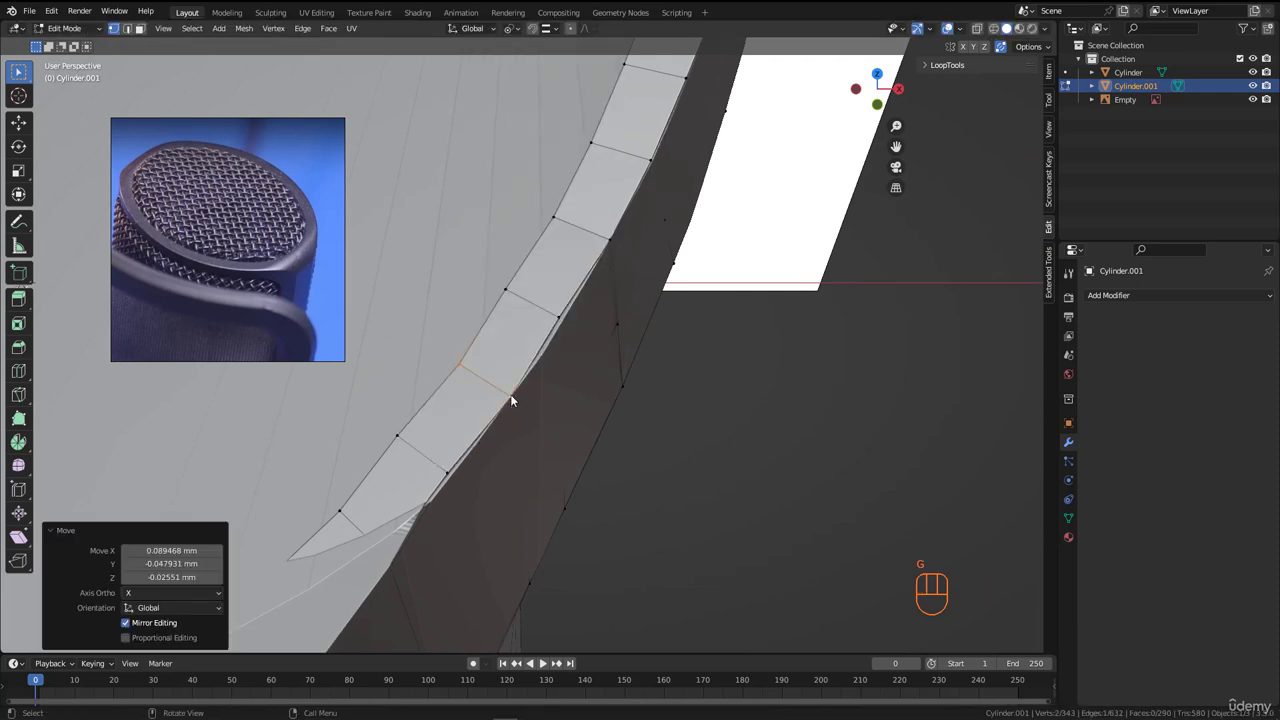
- Move two more neighbouring rim edges slightly outward to line up with the guide cylinder's rim
{"action": "scroll", "coordinate": [503, 410], "scroll_direction": "down", "scroll_amount": 3}
{"action": "left_click", "coordinate": [488, 365]}
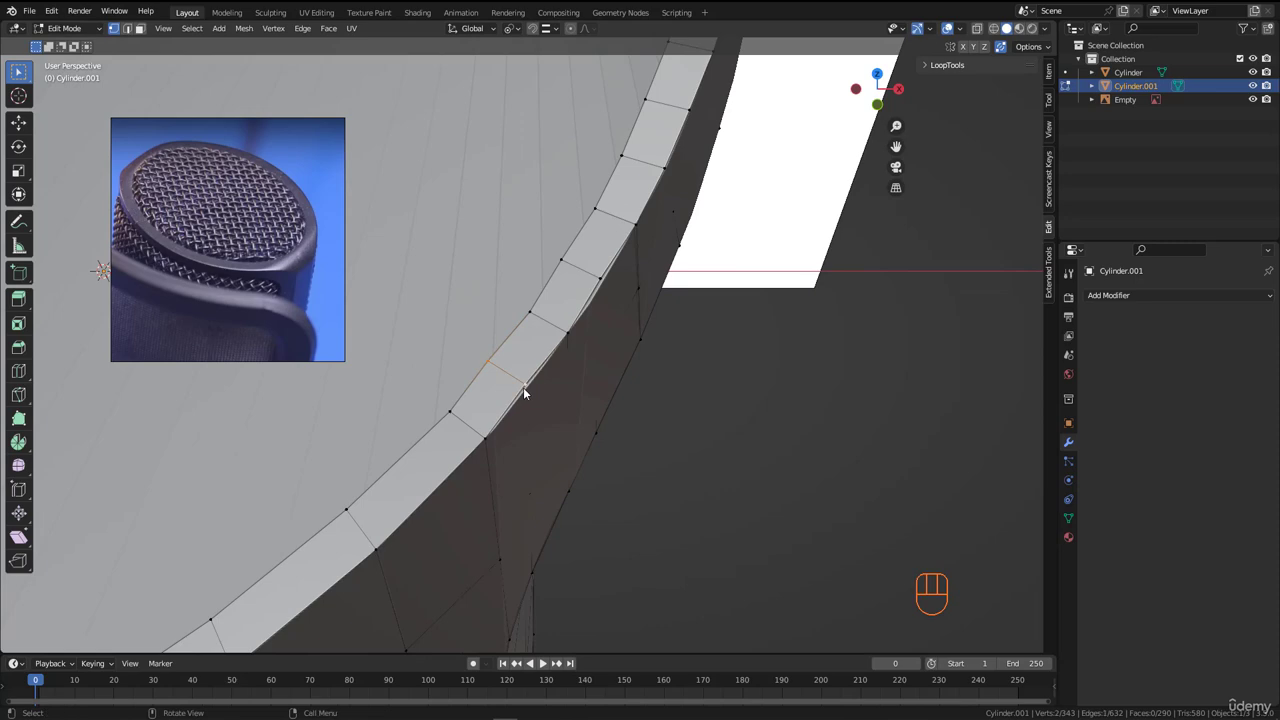
{"action": "key", "text": "g"}
{"action": "left_click", "coordinate": [525, 393]}
{"action": "scroll", "coordinate": [605, 248], "scroll_direction": "up", "scroll_amount": 2}
{"action": "left_click", "coordinate": [557, 265]}
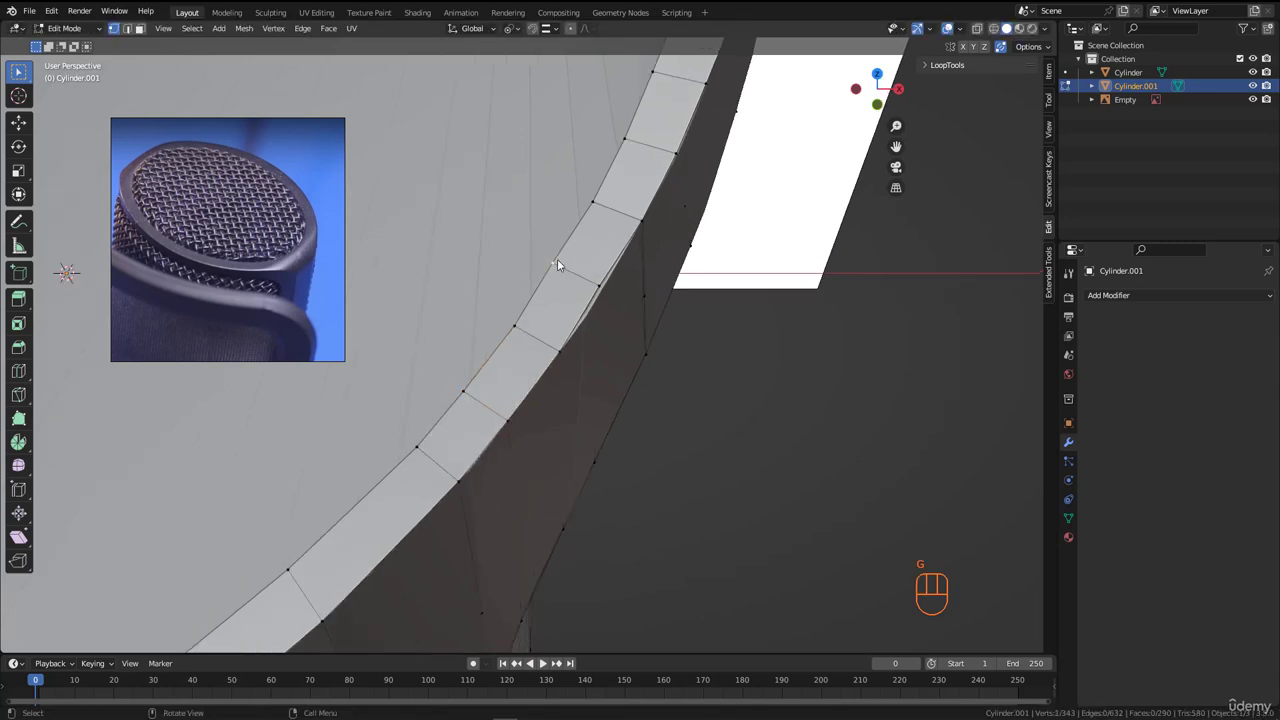
{"action": "key", "text": "g"}
{"action": "left_click", "coordinate": [601, 287]}
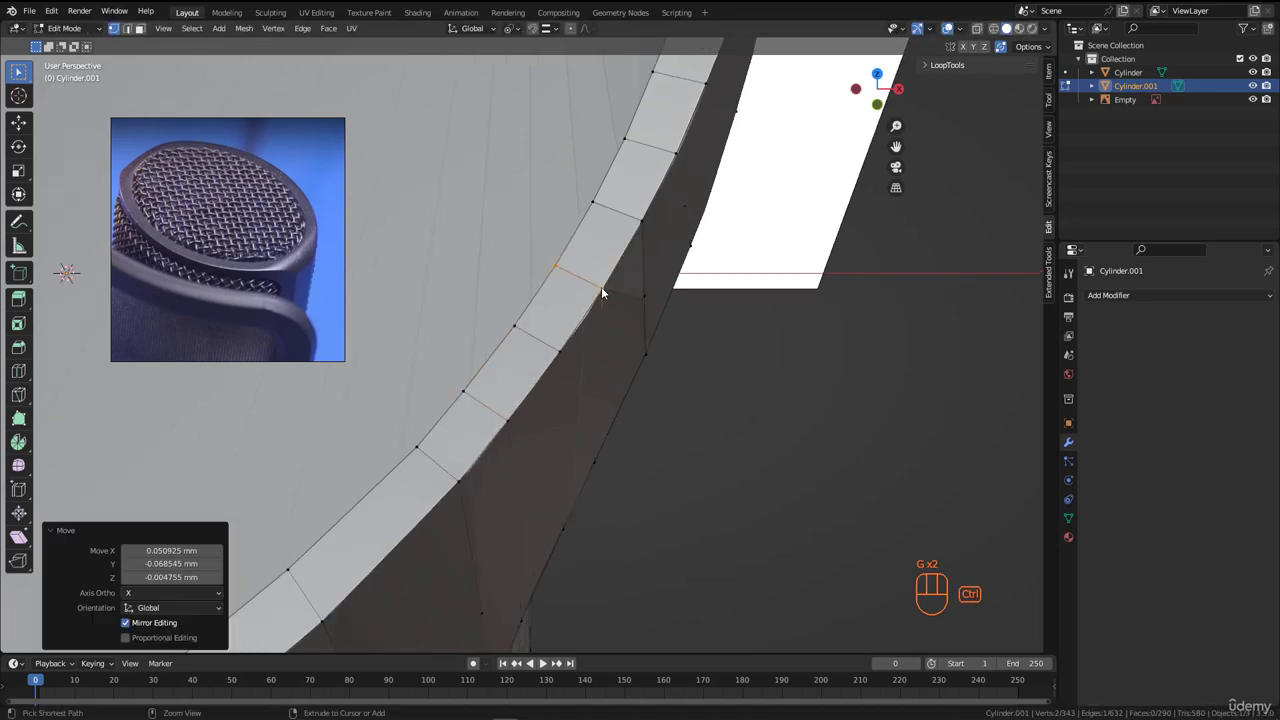
- Set the viewport's clip start to 1 mm
{"action": "middle_click_drag", "start_coordinate": [601, 287], "coordinate": [708, 369]}
{"action": "middle_click_drag", "start_coordinate": [577, 364], "coordinate": [636, 418]}
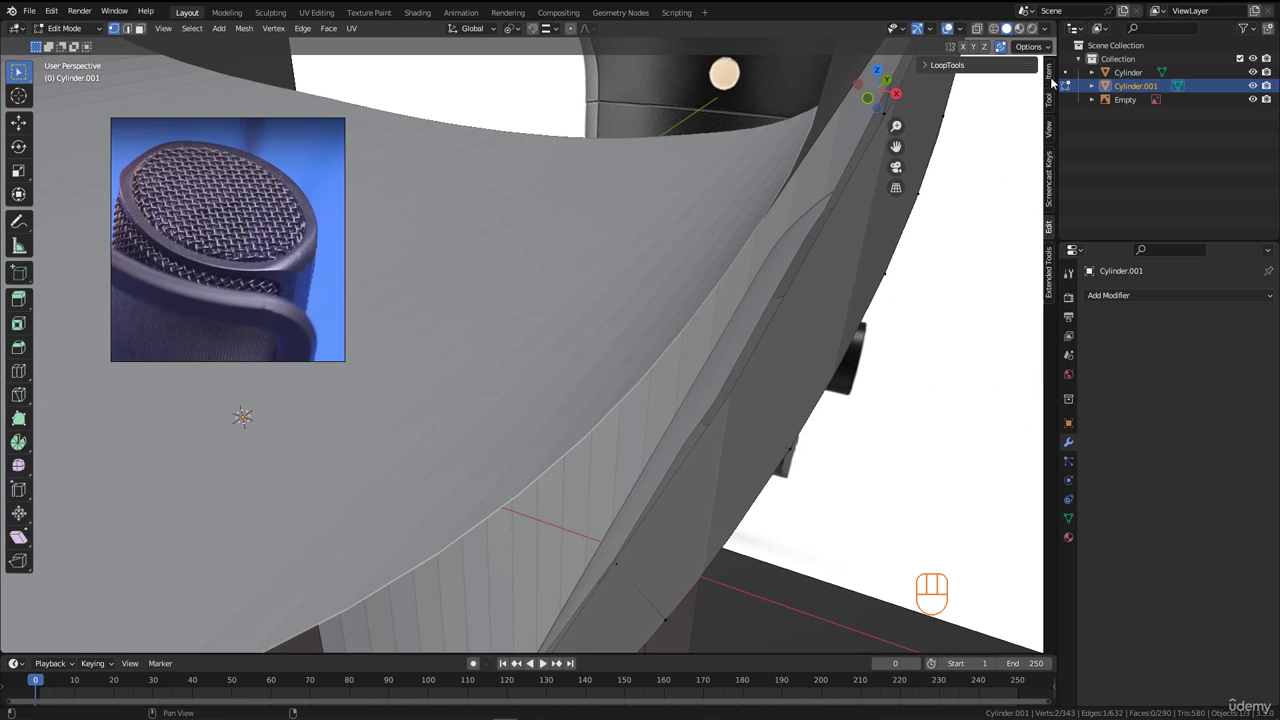
{"action": "left_click", "coordinate": [1048, 130]}
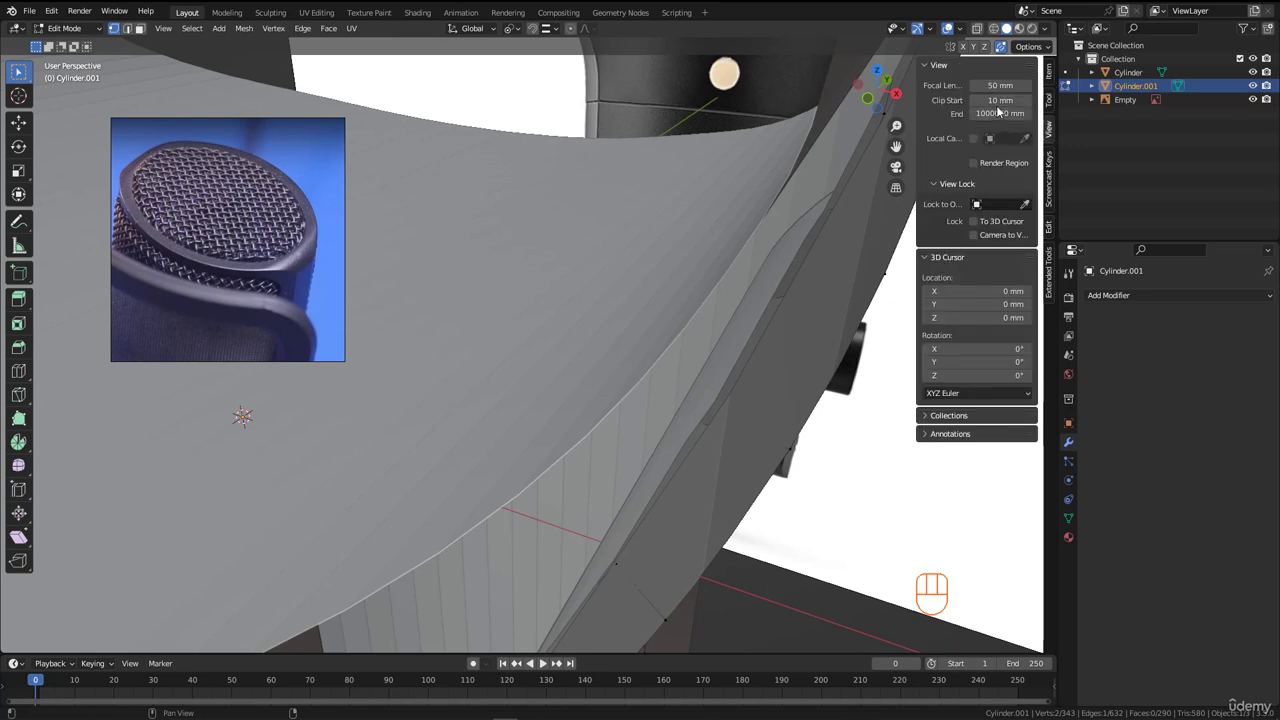
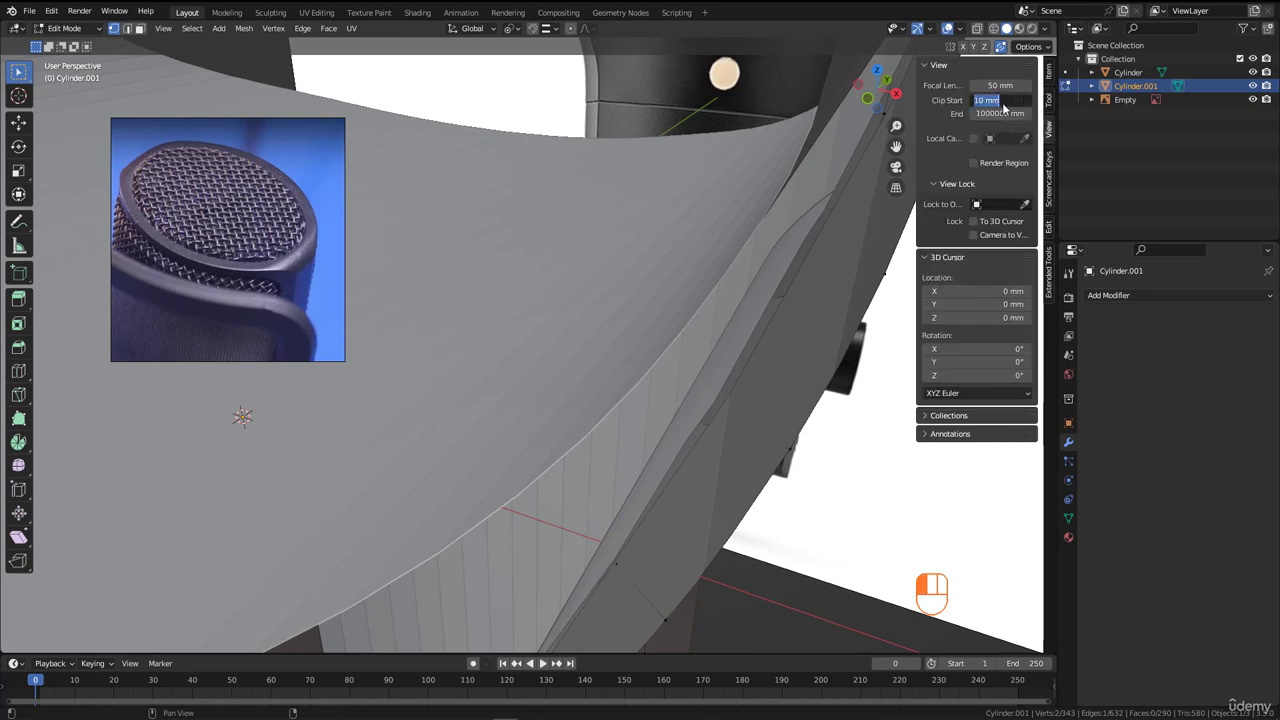
{"action": "key", "text": "Return"}
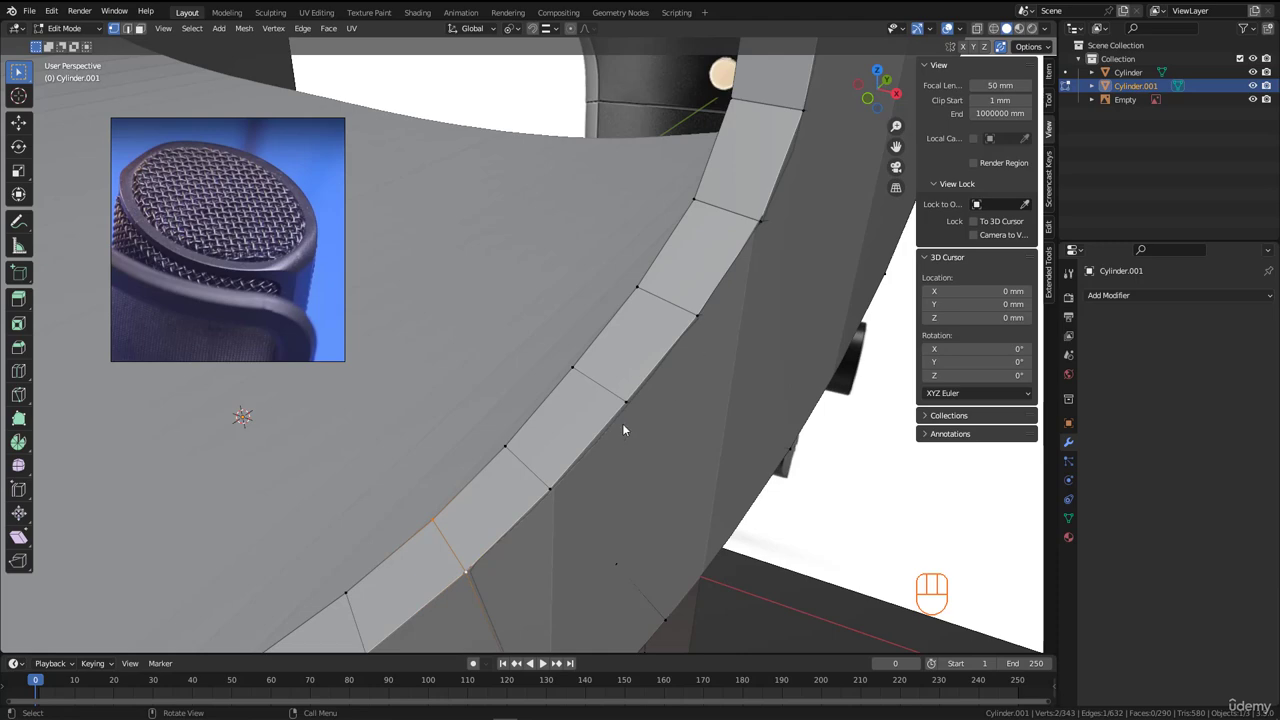
- Move the edge across the rising part of the rim onto the guide cylinder's outline
{"action": "scroll", "coordinate": [630, 410], "scroll_direction": "up", "scroll_amount": 3}
{"action": "mouse_move", "coordinate": [638, 392]}
{"action": "middle_mouse_down"}
{"action": "mouse_move", "coordinate": [594, 333]}
{"action": "mouse_move", "coordinate": [646, 406]}
{"action": "middle_mouse_up"}
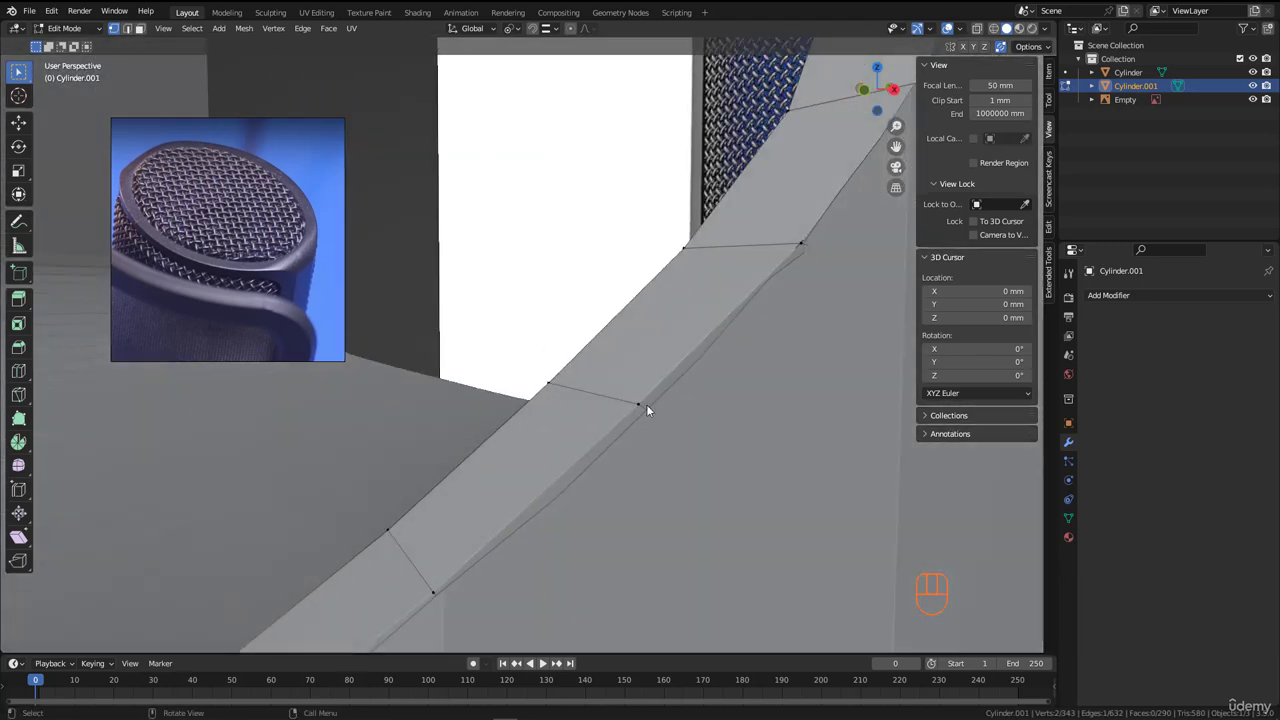
{"action": "key", "text": "g"}
{"action": "left_click", "coordinate": [639, 418]}
{"action": "left_click", "coordinate": [636, 405], "text": "shift"}
{"action": "key", "text": "g"}
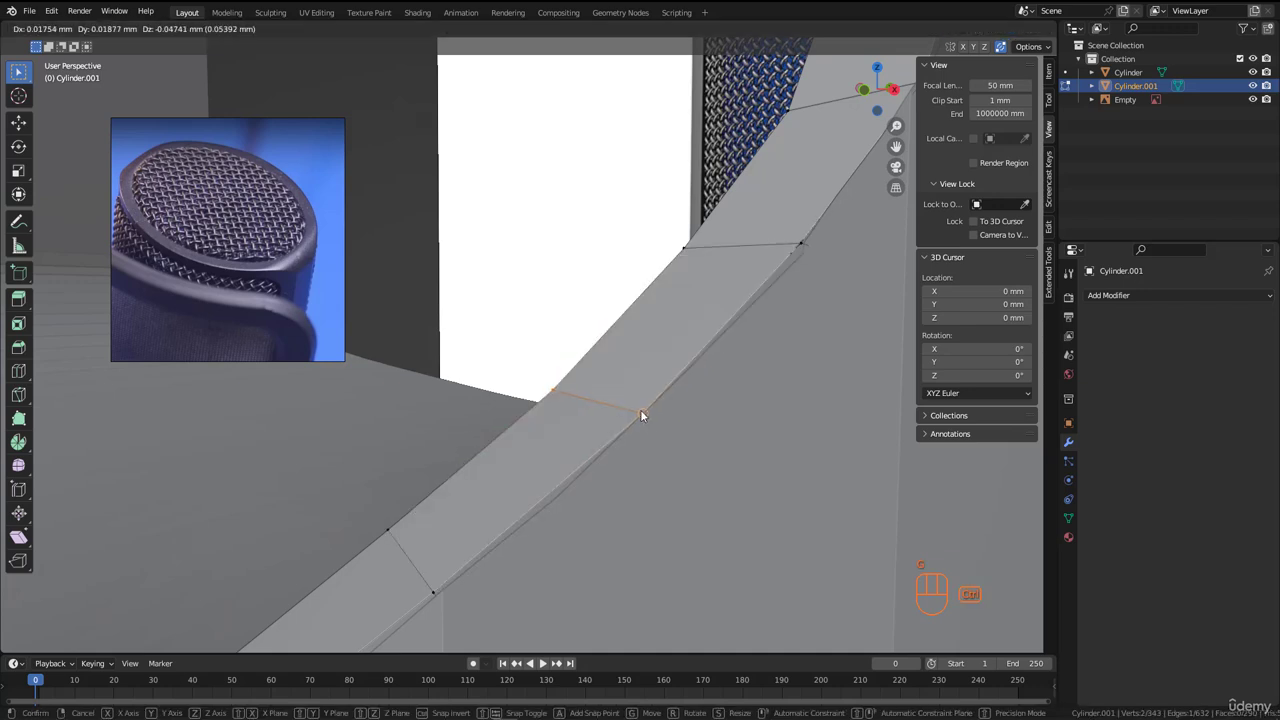
{"action": "left_click", "coordinate": [640, 409]}
- Shift the next lower rim edge and a neighbouring one outward to match the guide cylinder's curve
{"action": "middle_click_drag", "start_coordinate": [640, 409], "coordinate": [503, 474]}
{"action": "left_click", "coordinate": [499, 476]}
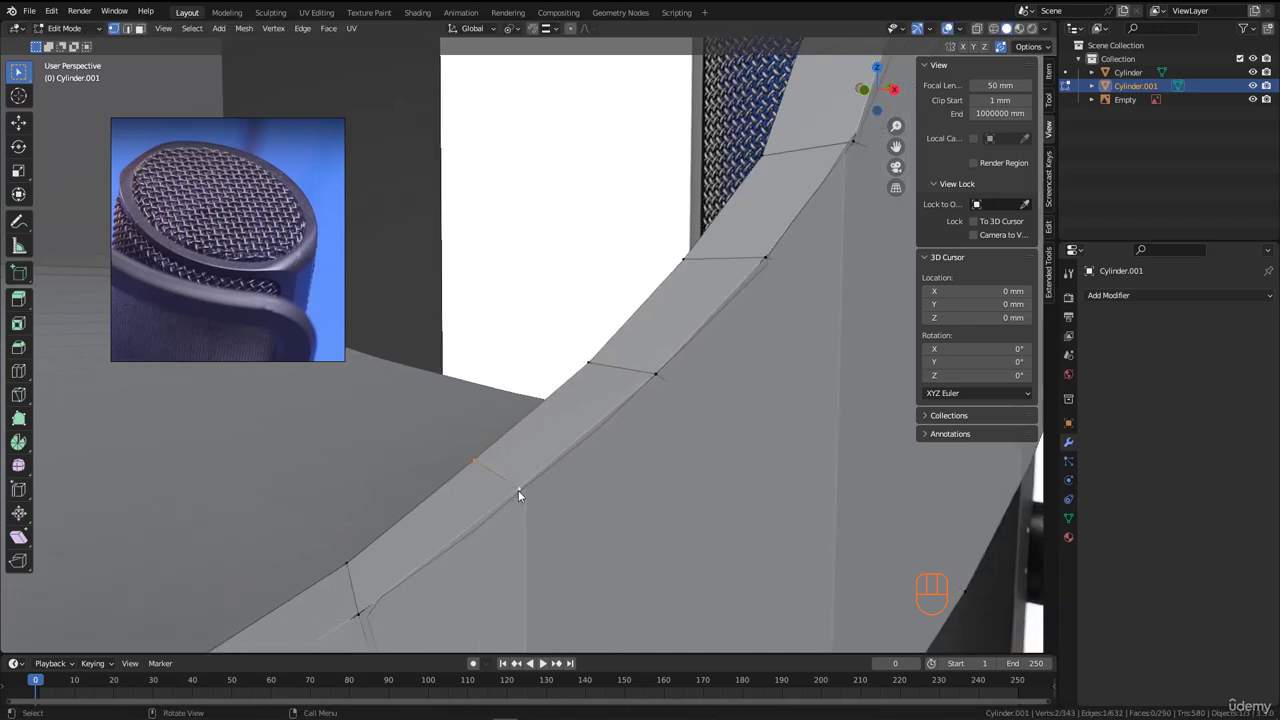
{"action": "scroll", "coordinate": [518, 490], "scroll_direction": "up", "scroll_amount": 1}
{"action": "key", "text": "g"}
{"action": "left_click", "coordinate": [518, 490]}
{"action": "middle_click_drag", "start_coordinate": [518, 490], "coordinate": [566, 371], "text": "shift"}
{"action": "left_click", "coordinate": [640, 367], "text": "shift"}
{"action": "key", "text": "g"}
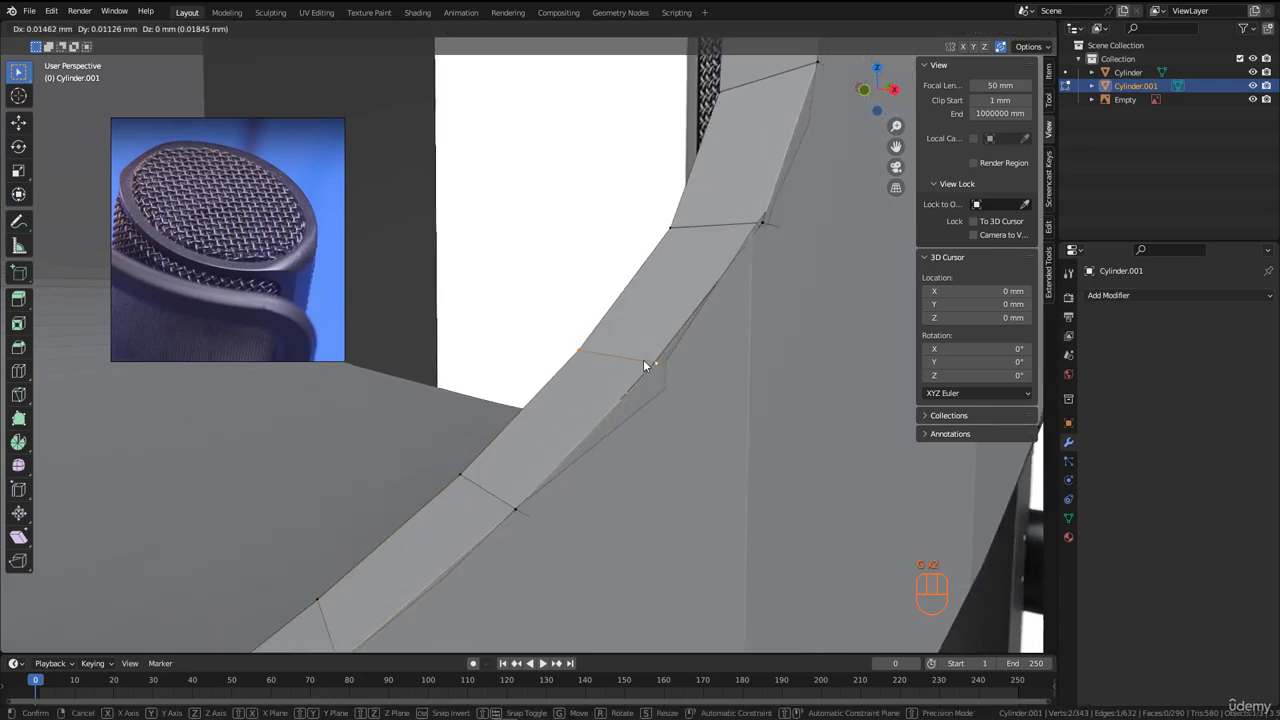
{"action": "left_click", "coordinate": [646, 356]}
- Move the next rim edge farther up the bend outward onto the guide cylinder's outline
{"action": "middle_click_drag", "start_coordinate": [646, 356], "coordinate": [612, 375]}
{"action": "left_click", "coordinate": [708, 296]}
{"action": "key", "text": "g"}
{"action": "left_click", "coordinate": [722, 292]}
- Examine the quarter body mesh against the guide cylinder from the side, the underside and above
{"action": "left_click", "coordinate": [612, 378]}
{"action": "middle_click_drag", "start_coordinate": [588, 368], "coordinate": [612, 330]}
{"action": "scroll", "coordinate": [612, 330], "scroll_direction": "up", "scroll_amount": 3}
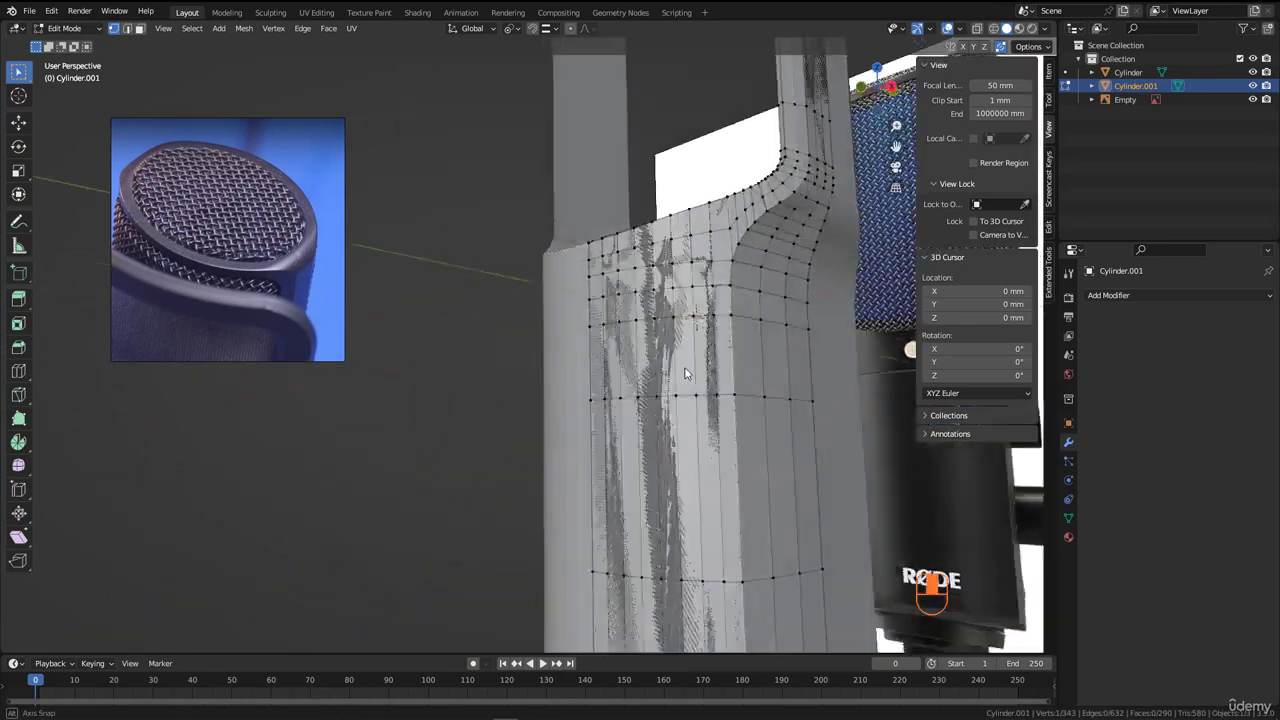
{"action": "middle_click_drag", "start_coordinate": [686, 371], "coordinate": [683, 426]}
{"action": "scroll", "coordinate": [691, 492], "scroll_direction": "up", "scroll_amount": 3}
{"action": "scroll", "coordinate": [691, 492], "scroll_direction": "down", "scroll_amount": 5}
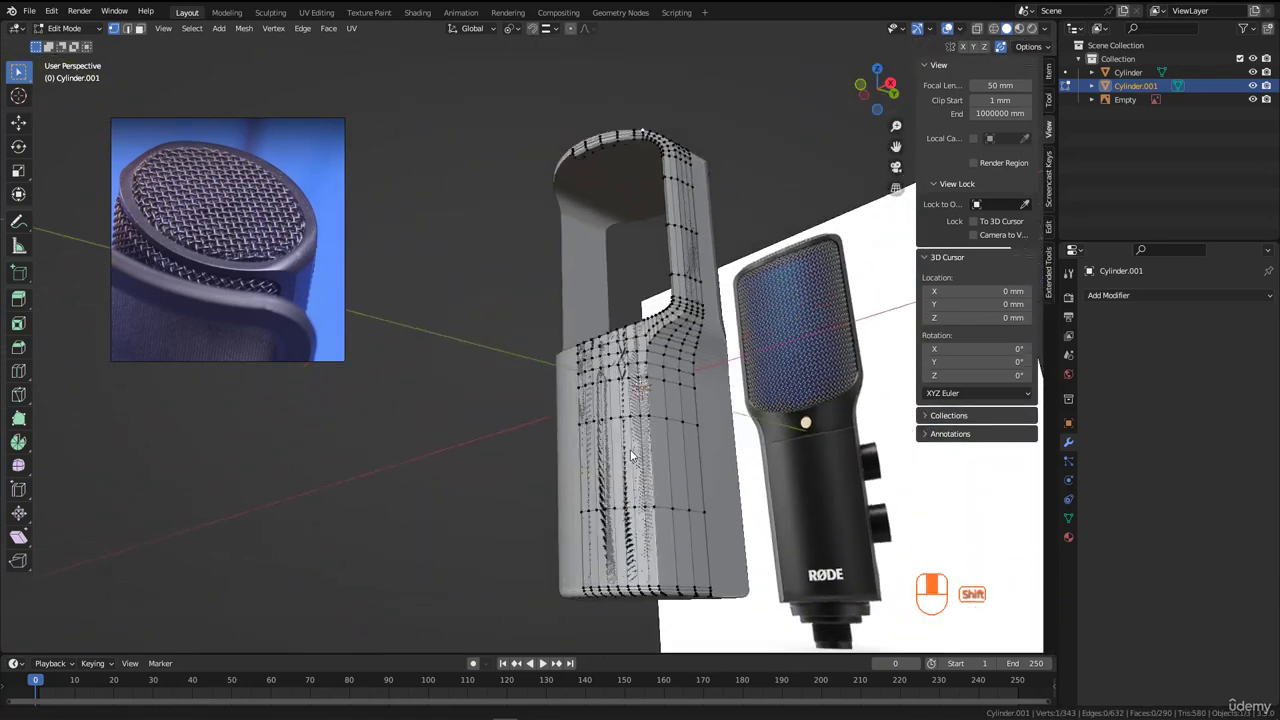
{"action": "middle_click_drag", "start_coordinate": [691, 492], "coordinate": [606, 449]}
{"action": "scroll", "coordinate": [691, 306], "scroll_direction": "up", "scroll_amount": 5}
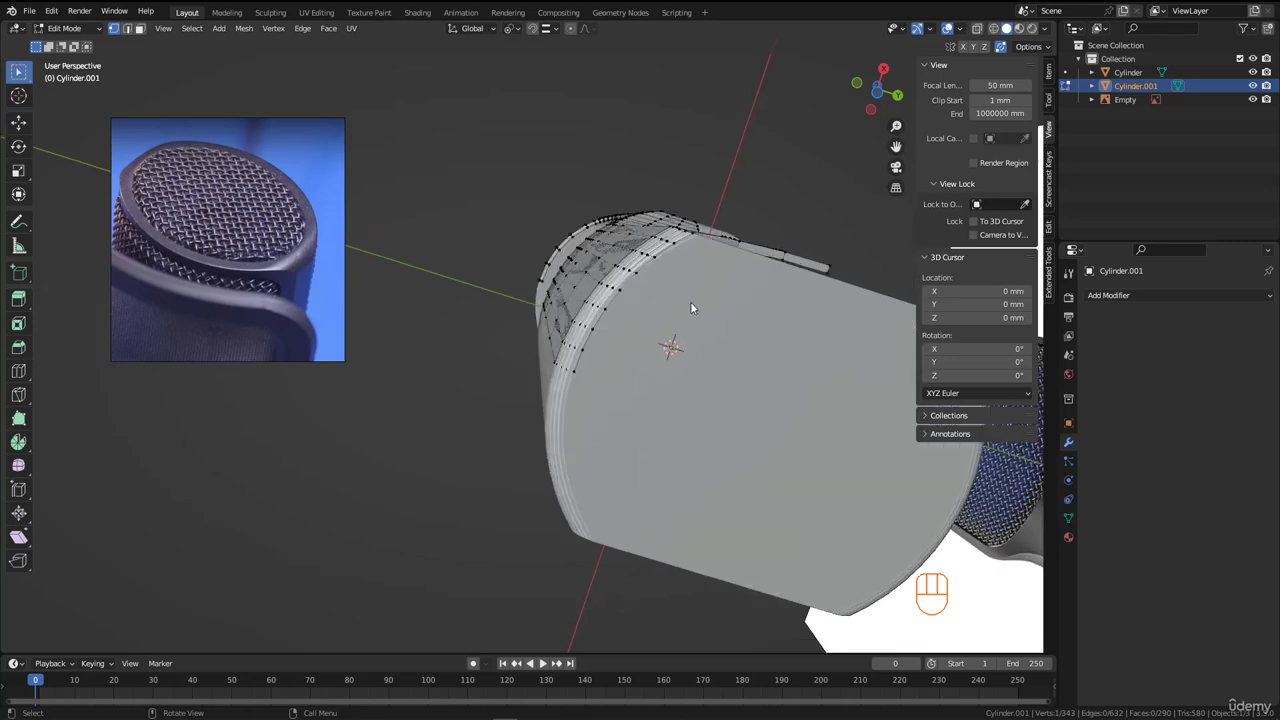
{"action": "middle_click_drag", "start_coordinate": [680, 274], "coordinate": [614, 366]}
{"action": "scroll", "coordinate": [612, 362], "scroll_direction": "down", "scroll_amount": 7}
{"action": "mouse_move", "coordinate": [603, 250]}
{"action": "middle_mouse_down", "text": "shift"}
{"action": "mouse_move", "coordinate": [597, 231]}
{"action": "mouse_move", "coordinate": [620, 243]}
{"action": "mouse_move", "coordinate": [600, 260]}
{"action": "middle_mouse_up", "text": "shift"}
{"action": "scroll", "coordinate": [600, 262], "scroll_direction": "up", "scroll_amount": 5}
- Leave Edit Mode and move the full guide cylinder into a new collection named Guide
{"action": "key", "text": "Tab"}
{"action": "scroll", "coordinate": [597, 264], "scroll_direction": "down", "scroll_amount": 3}
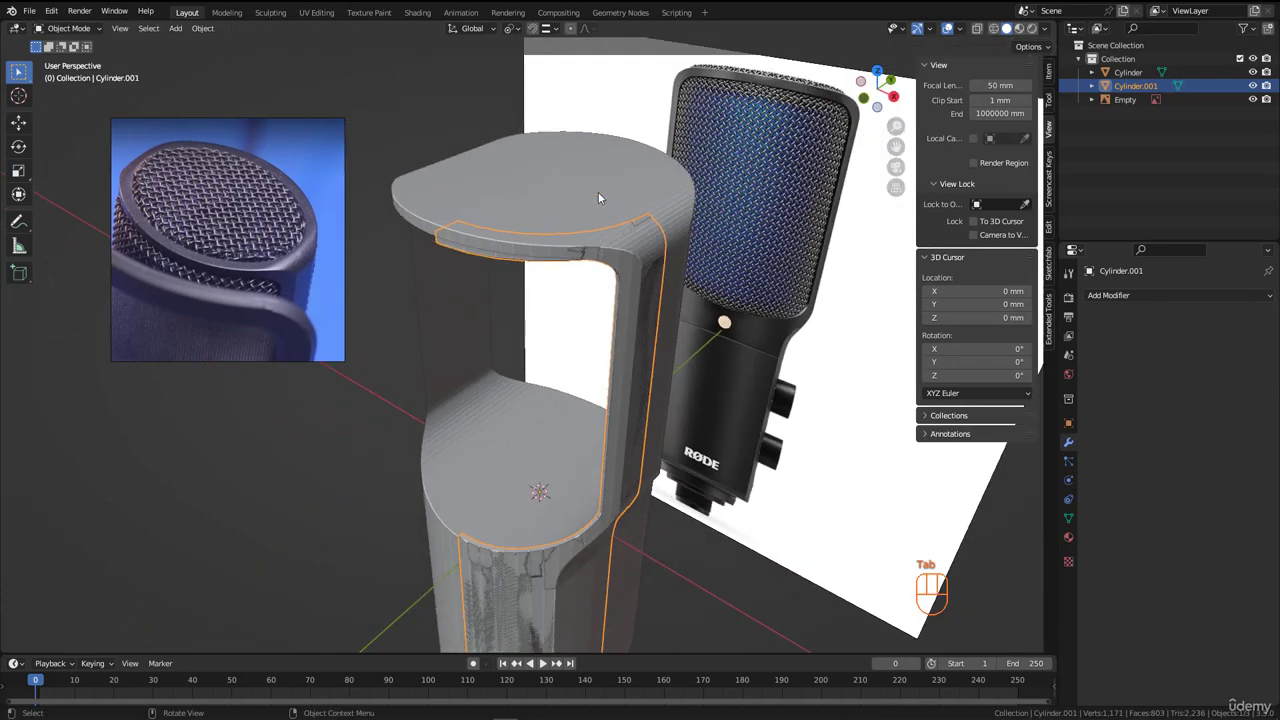
{"action": "left_click", "coordinate": [598, 182]}
{"action": "key", "text": "m"}
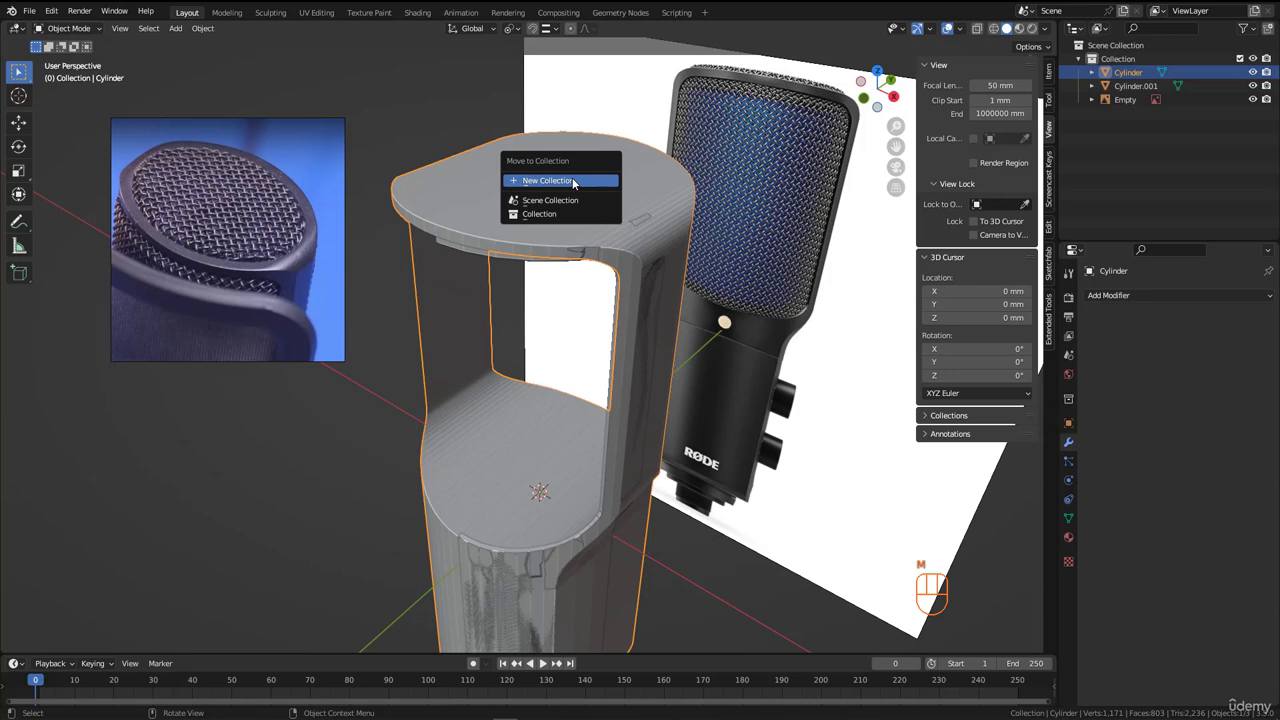
{"action": "left_click", "coordinate": [573, 182]}
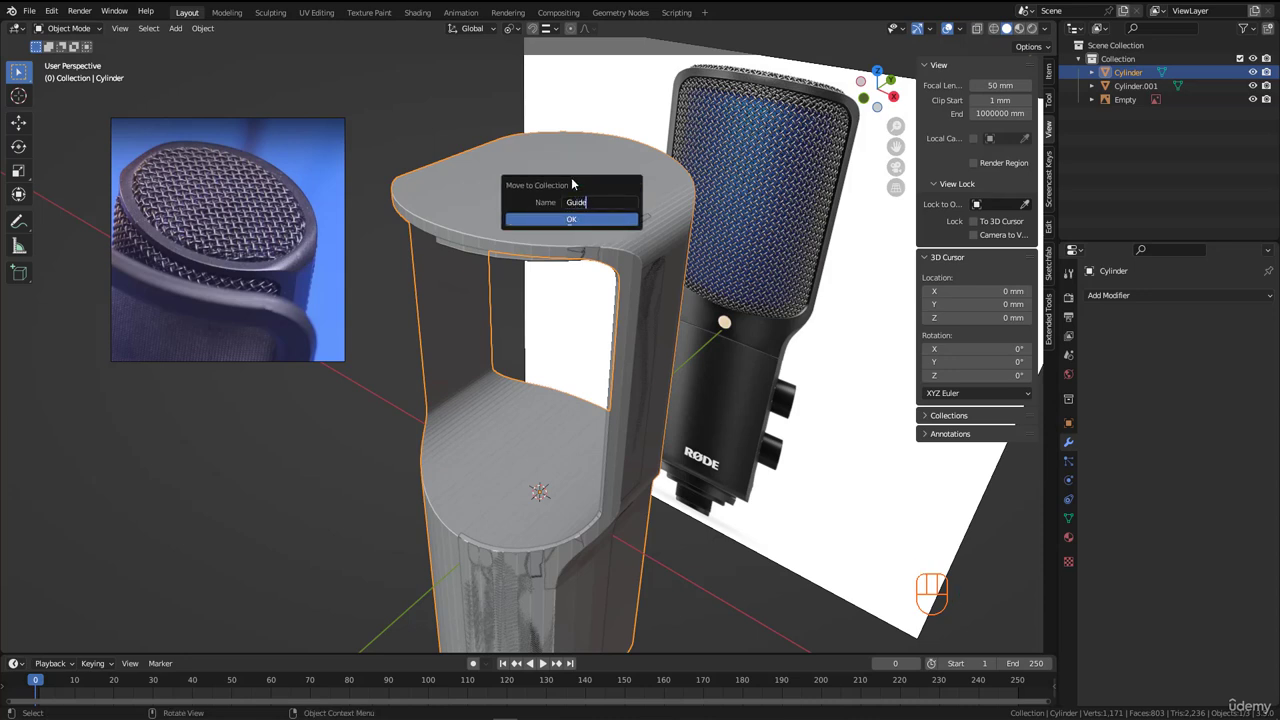
{"action": "key", "text": "Return"}
{"action": "middle_click_drag", "start_coordinate": [570, 177], "coordinate": [700, 190]}
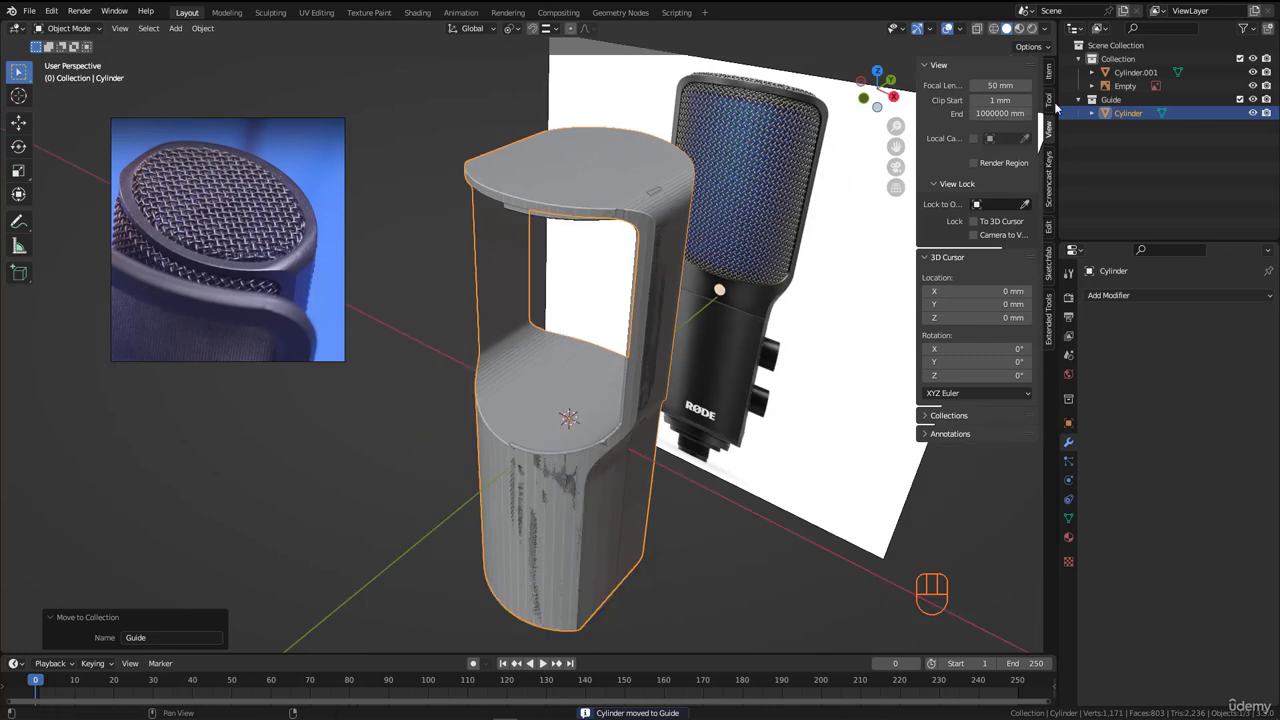
- Hide the guide cylinder and add a Mirror modifier on the X and Y axes to the quarter body piece
{"action": "left_click", "coordinate": [1252, 113]}
{"action": "middle_click_drag", "start_coordinate": [600, 380], "coordinate": [700, 380]}
{"action": "left_click", "coordinate": [480, 420]}
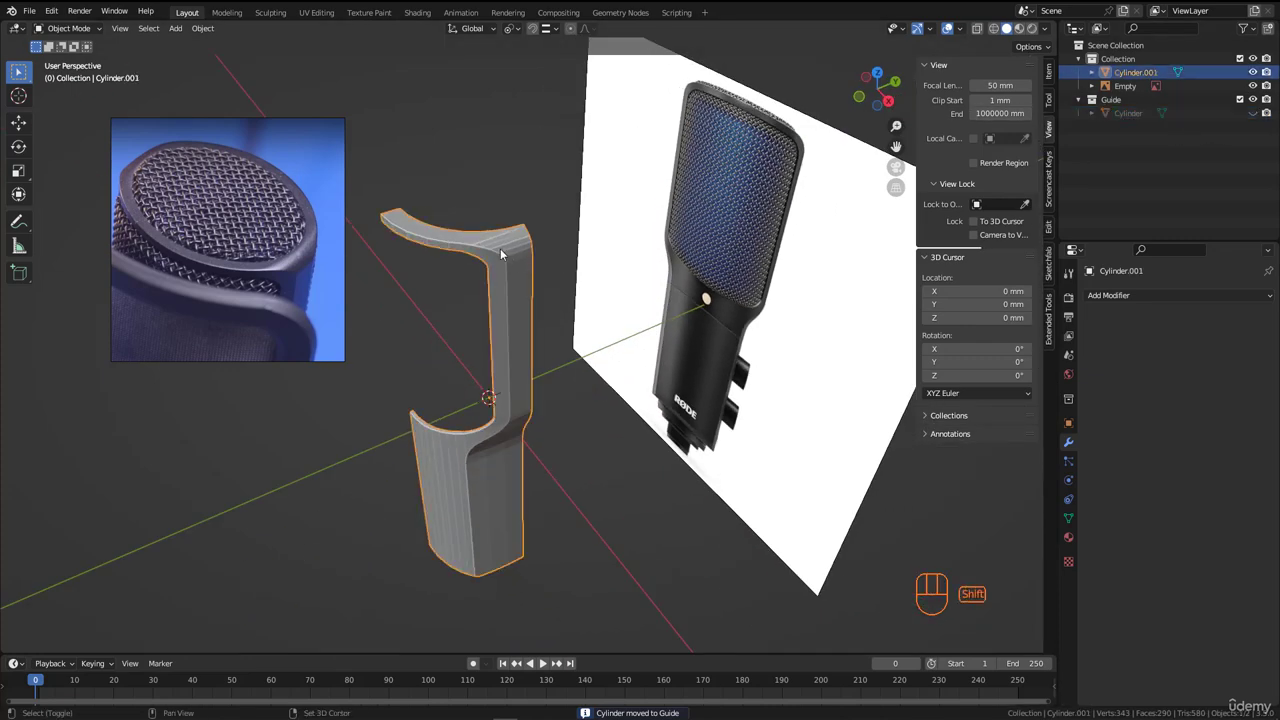
{"action": "middle_click_drag", "start_coordinate": [480, 420], "coordinate": [560, 420]}
{"action": "left_click", "coordinate": [1136, 295]}
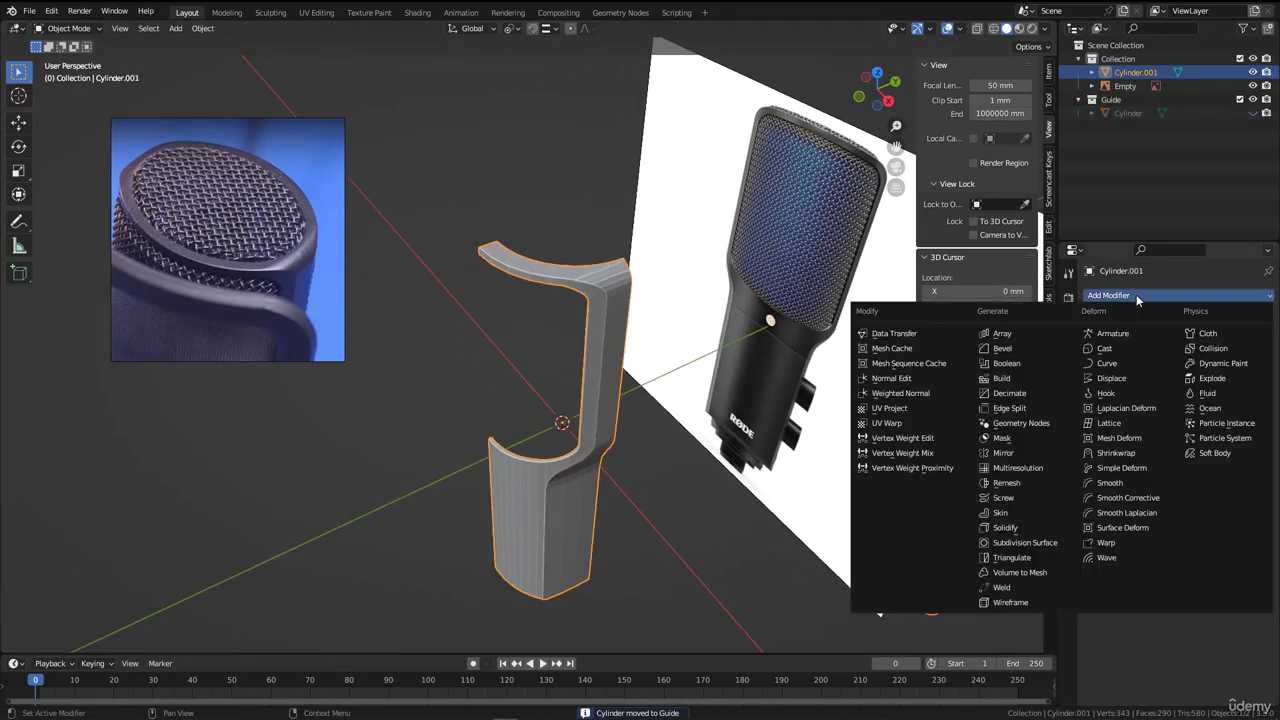
{"action": "left_click", "coordinate": [1030, 458]}
{"action": "left_click", "coordinate": [1206, 338]}
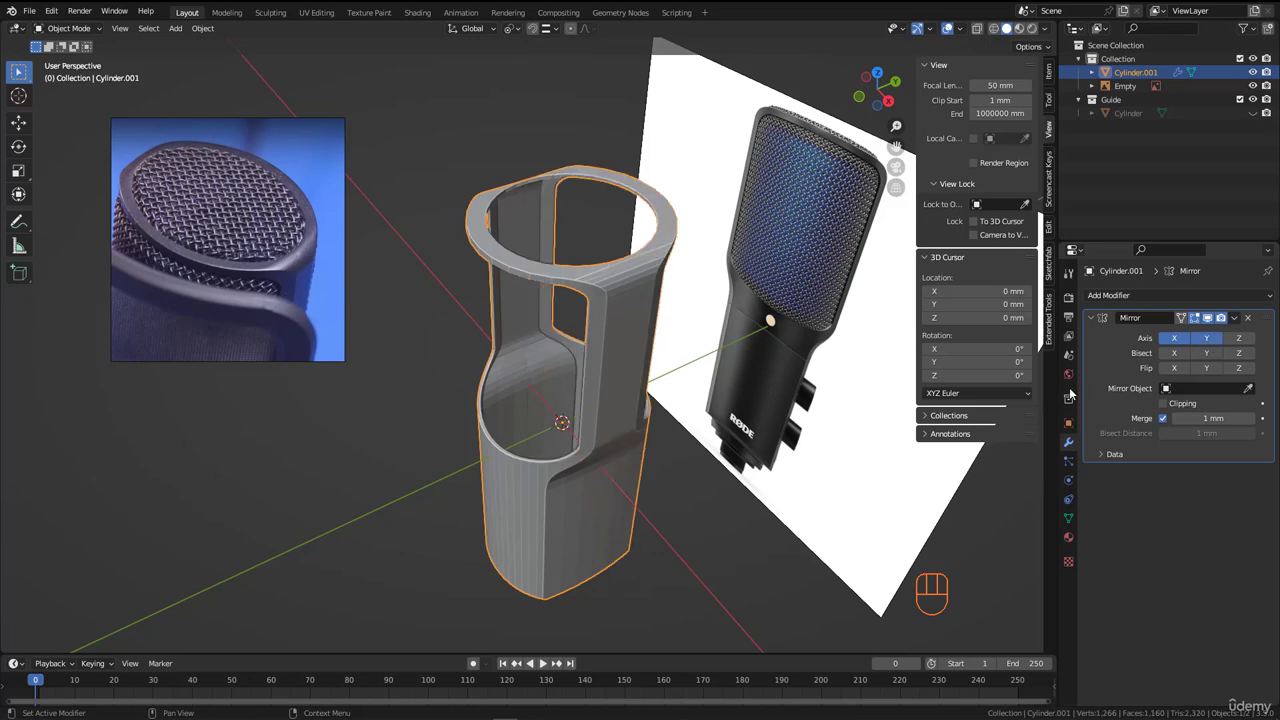
- Scale the mirrored body along Y by about 0.663, and scale it again along Y by about 1.07
{"action": "middle_click_drag", "start_coordinate": [680, 335], "coordinate": [703, 317]}
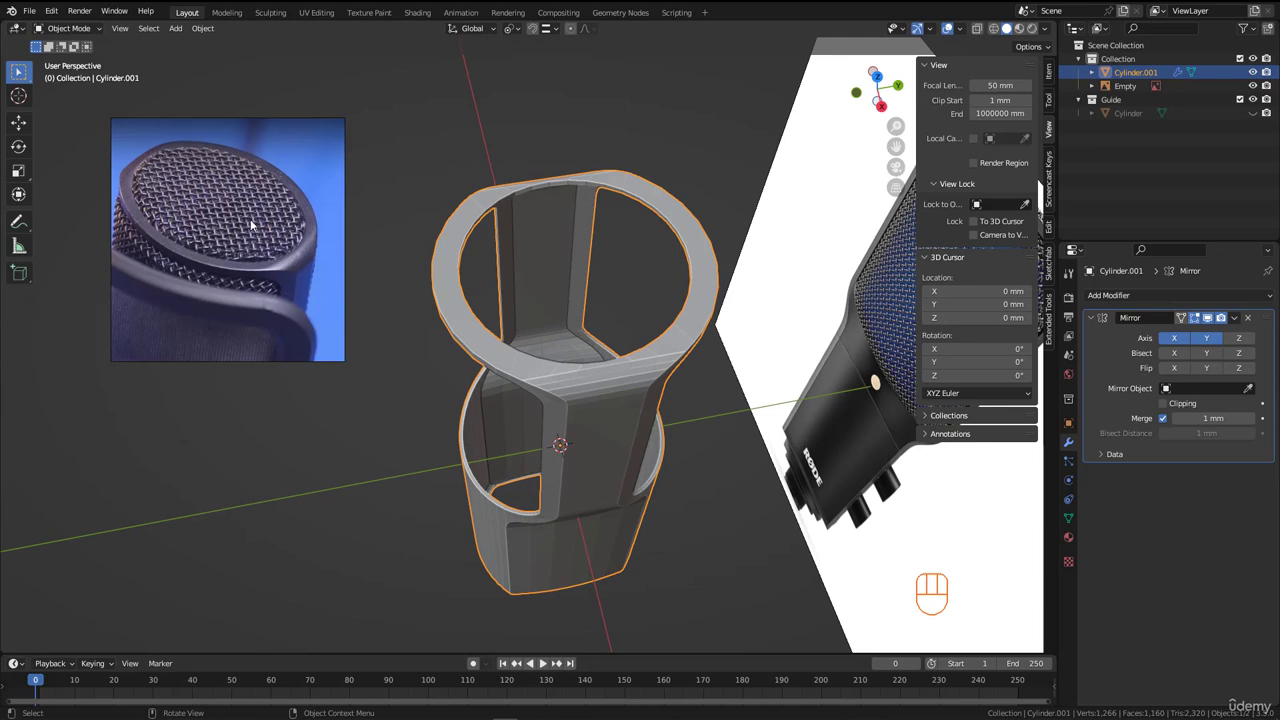
{"action": "key", "text": "s"}
{"action": "key", "text": "y"}
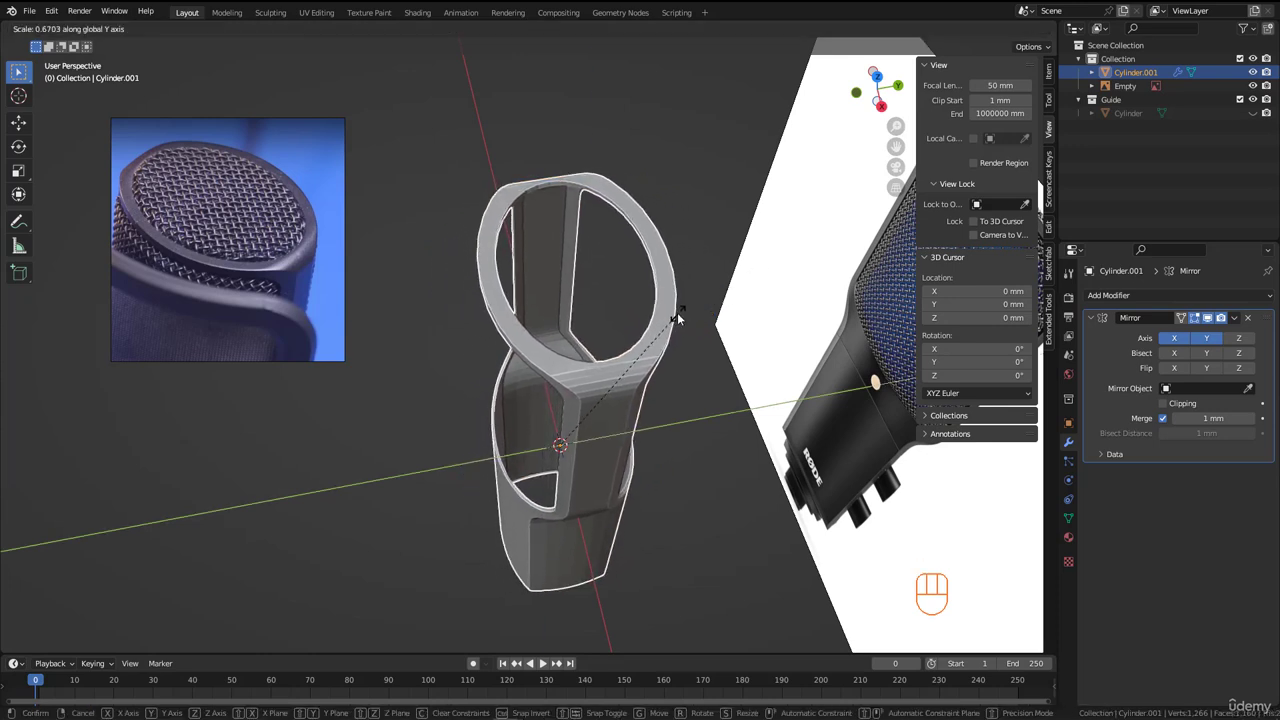
{"action": "left_click", "coordinate": [675, 316]}
{"action": "middle_click_drag", "start_coordinate": [675, 314], "coordinate": [609, 263]}
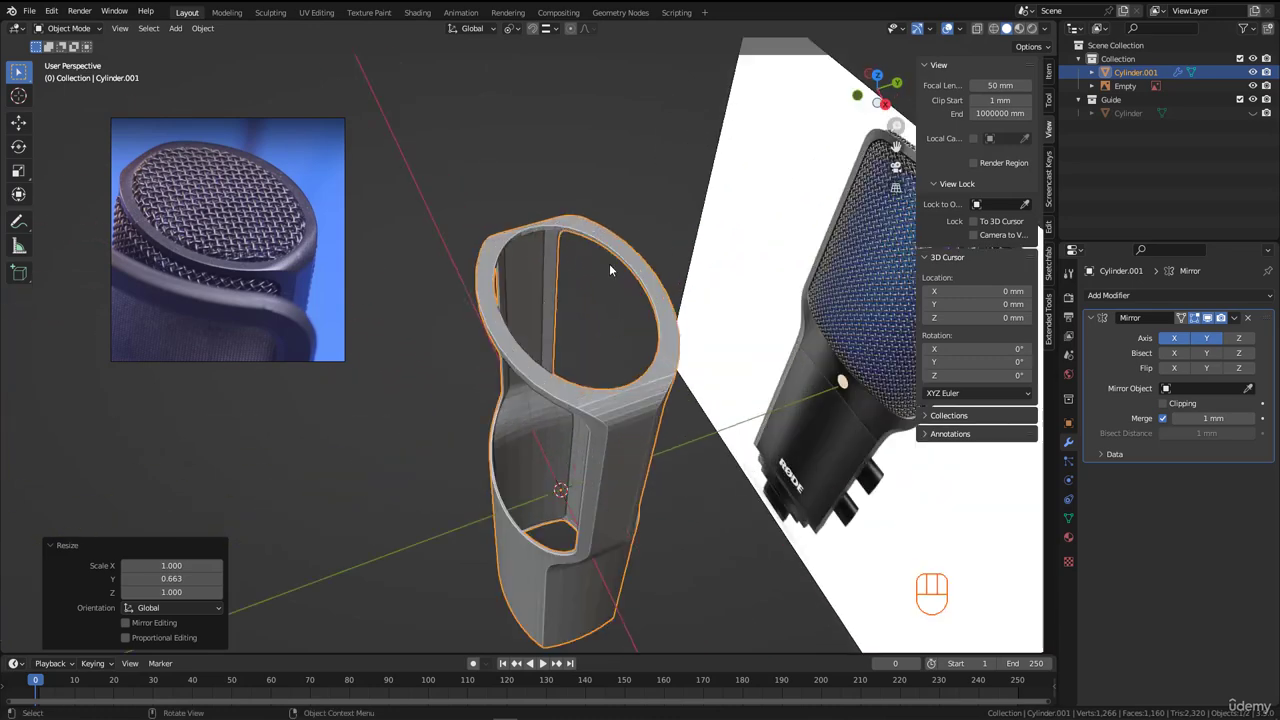
{"action": "key", "text": "s"}
{"action": "key", "text": "y"}
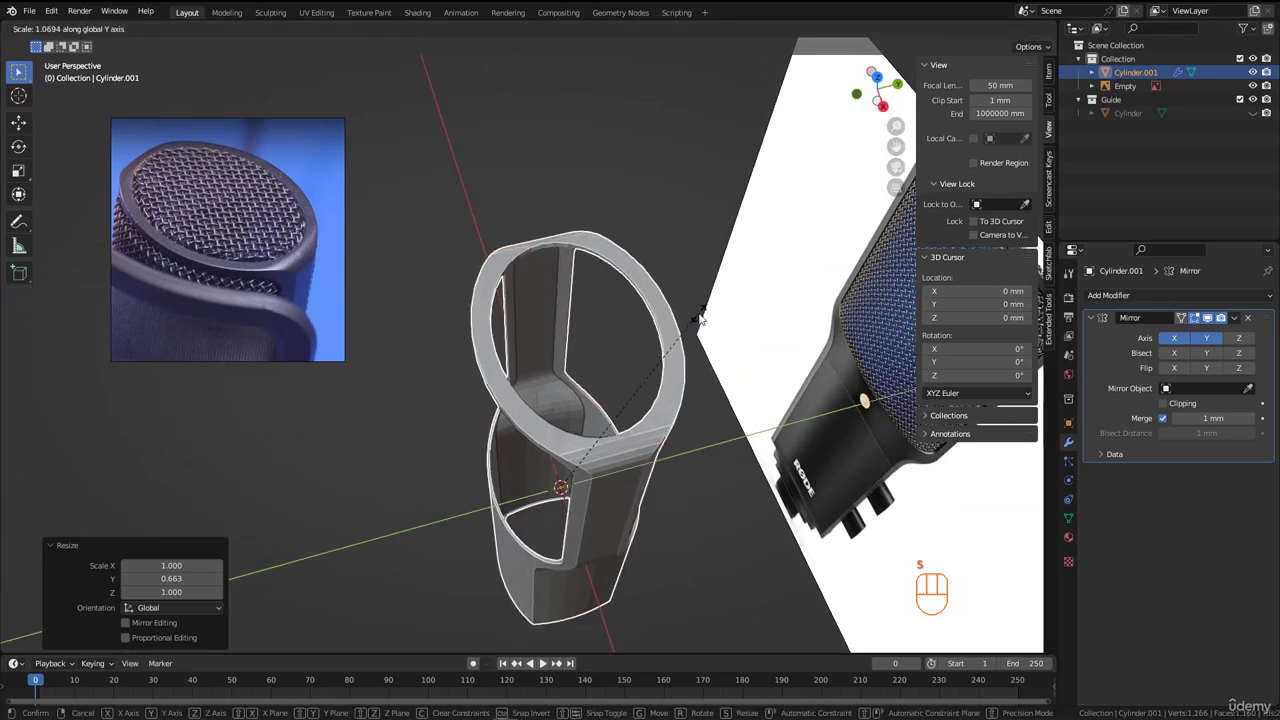
{"action": "left_click", "coordinate": [700, 318]}
- In Edit Mode, select the vertex path along the inner edge of the body's bottom rim and flatten it by scaling to 0 on Z
{"action": "middle_click_drag", "start_coordinate": [700, 318], "coordinate": [660, 515]}
{"action": "scroll", "coordinate": [593, 320], "scroll_direction": "up", "scroll_amount": 3}
{"action": "scroll", "coordinate": [615, 382], "scroll_direction": "up", "scroll_amount": 5}
{"action": "key", "text": "Tab"}
{"action": "left_click", "coordinate": [677, 542], "text": "ctrl"}
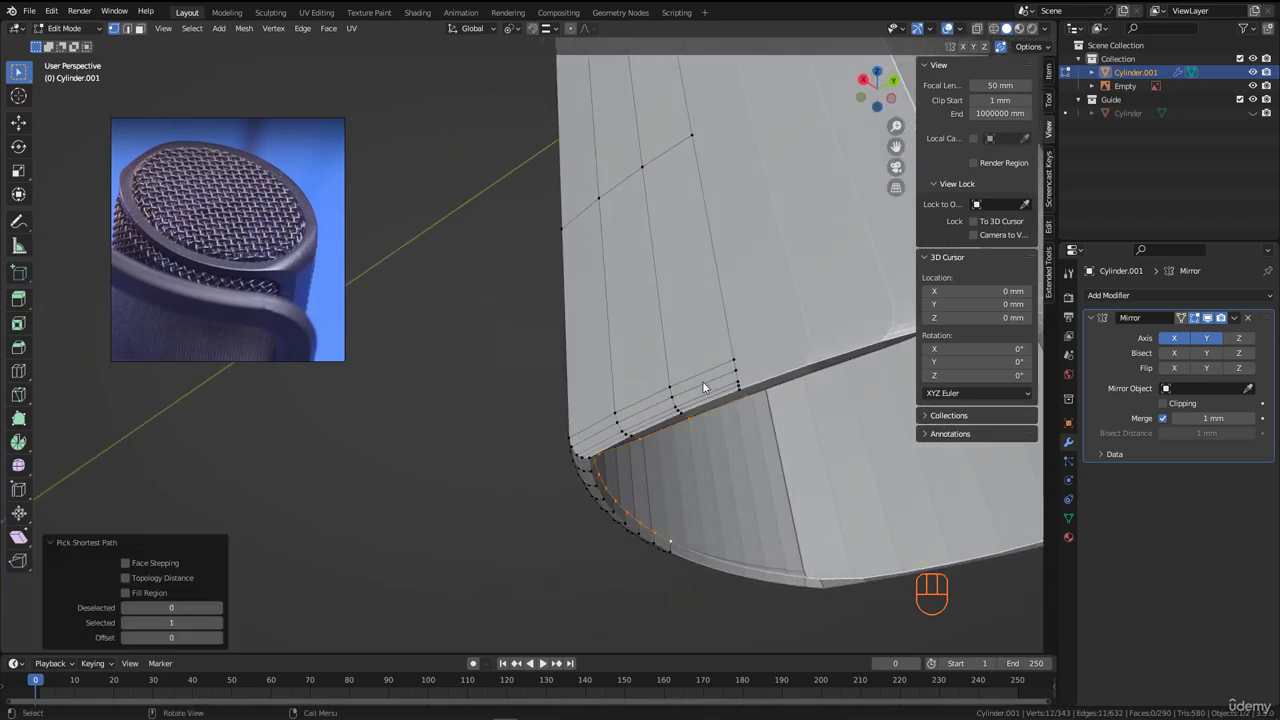
{"action": "middle_click_drag", "start_coordinate": [702, 381], "coordinate": [823, 507]}
{"action": "key", "text": "s"}
{"action": "key", "text": "z"}
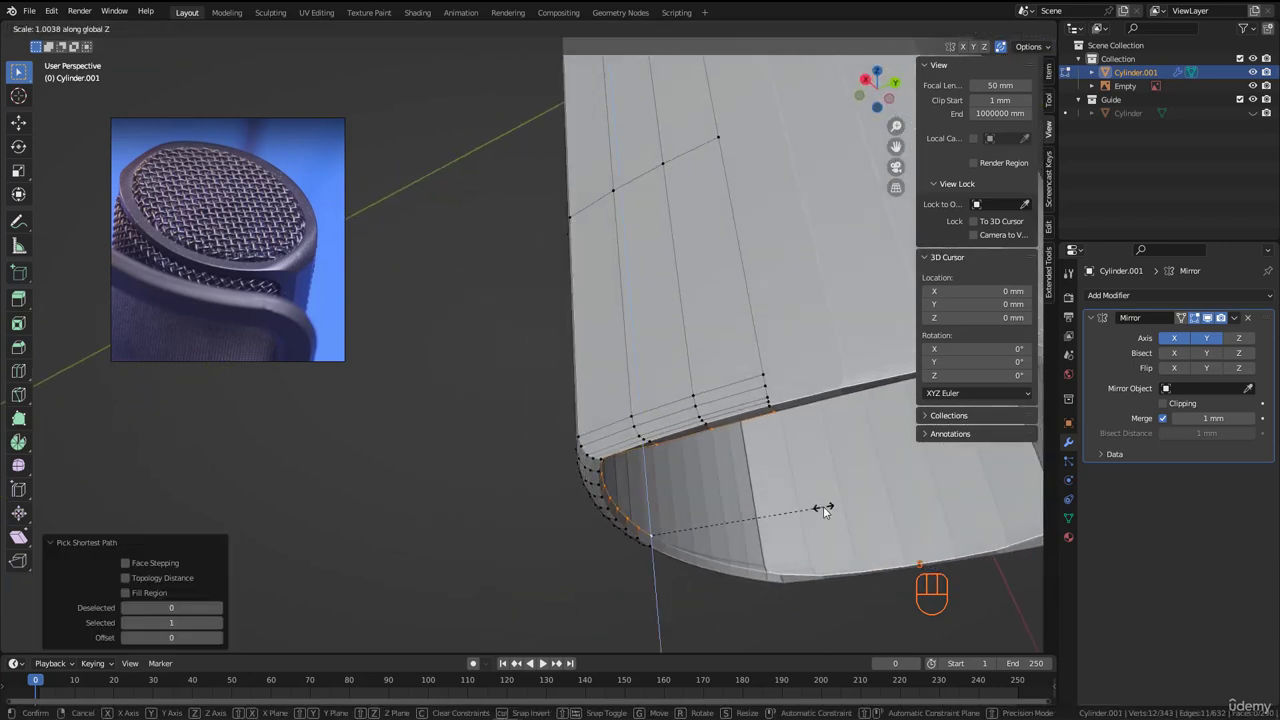
{"action": "key", "text": "0"}
{"action": "key", "text": "Return"}
- From the right side view, move the flattened inner rim vertices about -0.967 mm along Z, level with the outer bottom edge
{"action": "key", "text": "KP_3"}
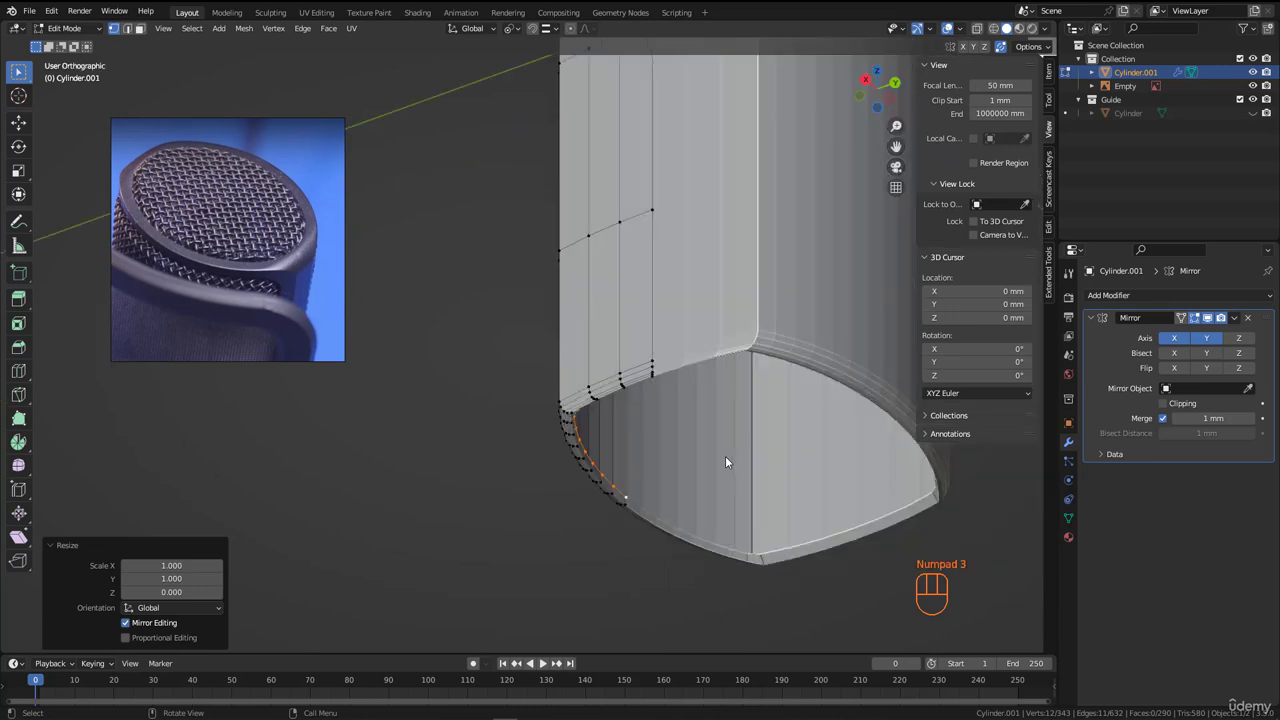
{"action": "scroll", "coordinate": [700, 462], "scroll_direction": "up", "scroll_amount": 6}
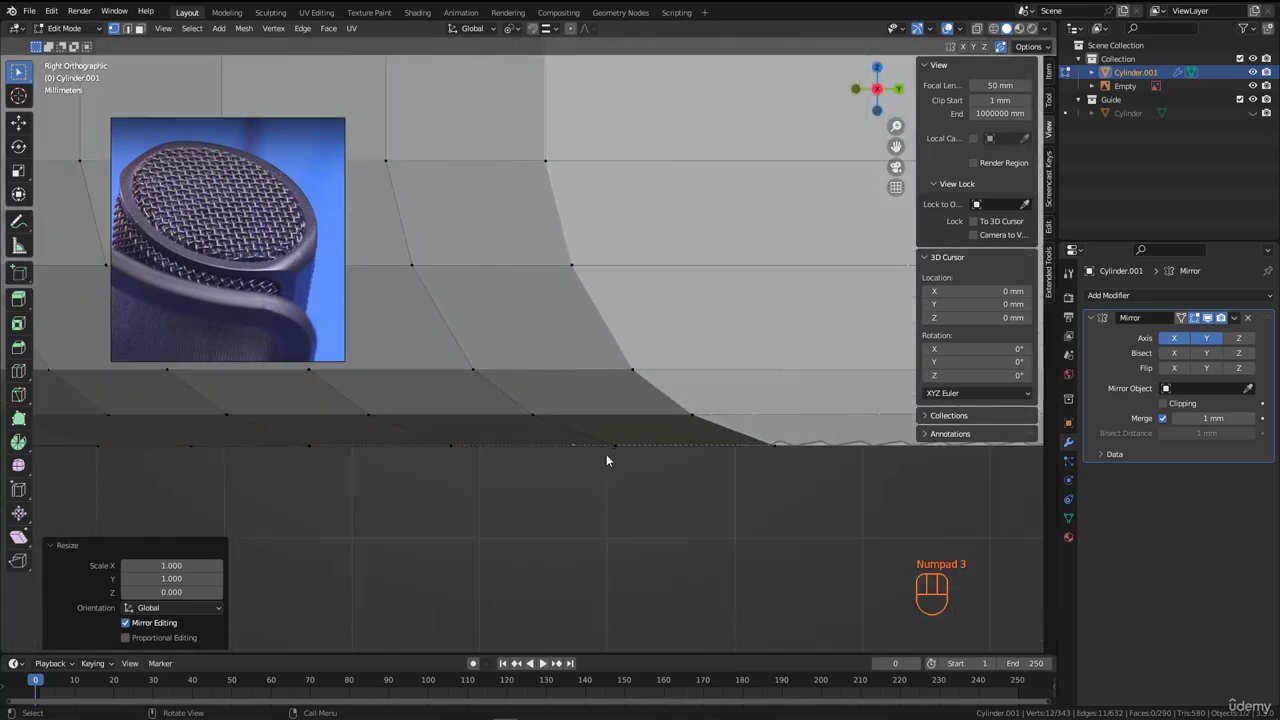
{"action": "scroll", "coordinate": [612, 447], "scroll_direction": "up", "scroll_amount": 3}
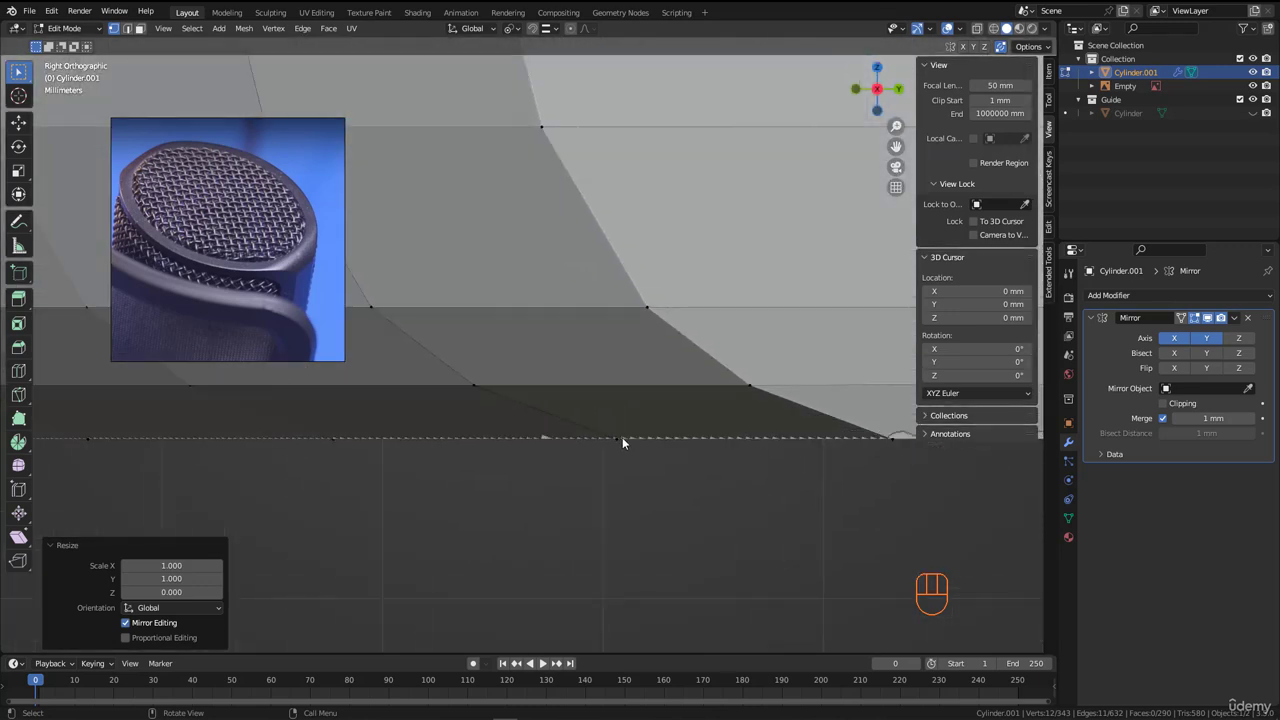
{"action": "key", "text": "g"}
{"action": "left_click", "coordinate": [616, 443], "text": "ctrl"}
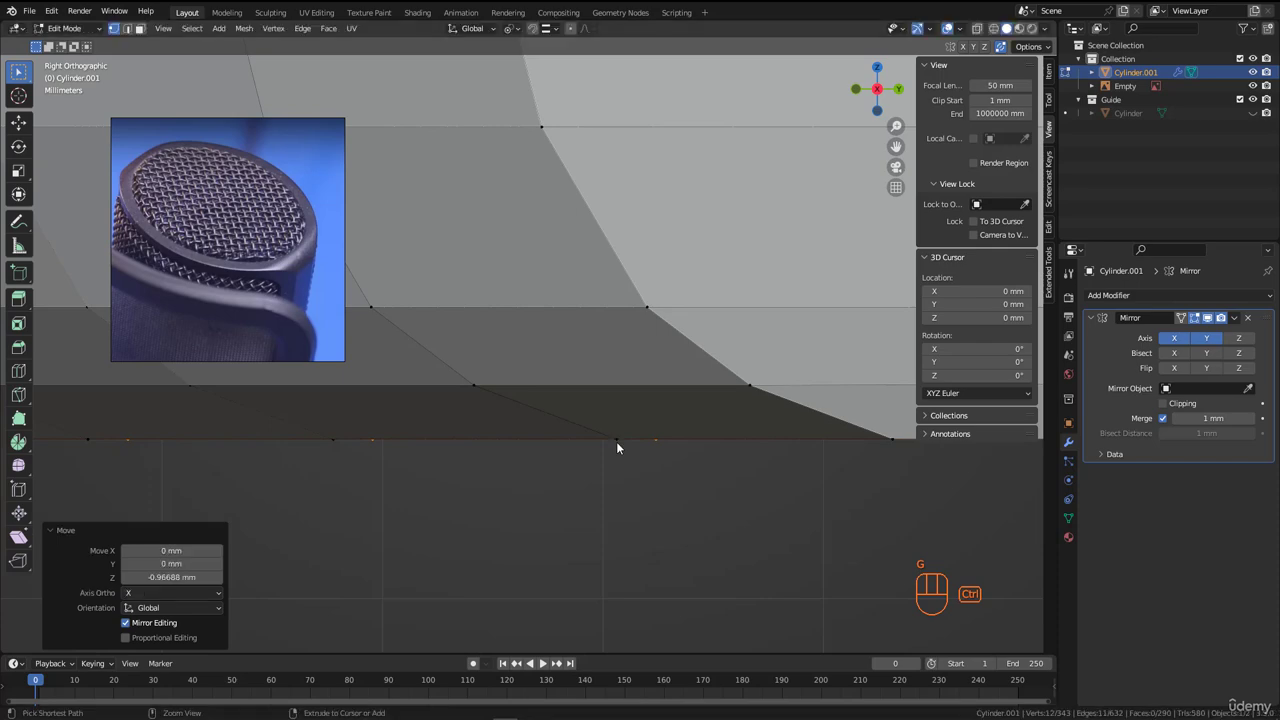
- Select the inner bottom-rim vertices along the curved side, move them about 0.613 mm along Y, and leave Edit Mode with nothing selected
{"action": "middle_click_drag", "start_coordinate": [617, 442], "coordinate": [546, 387]}
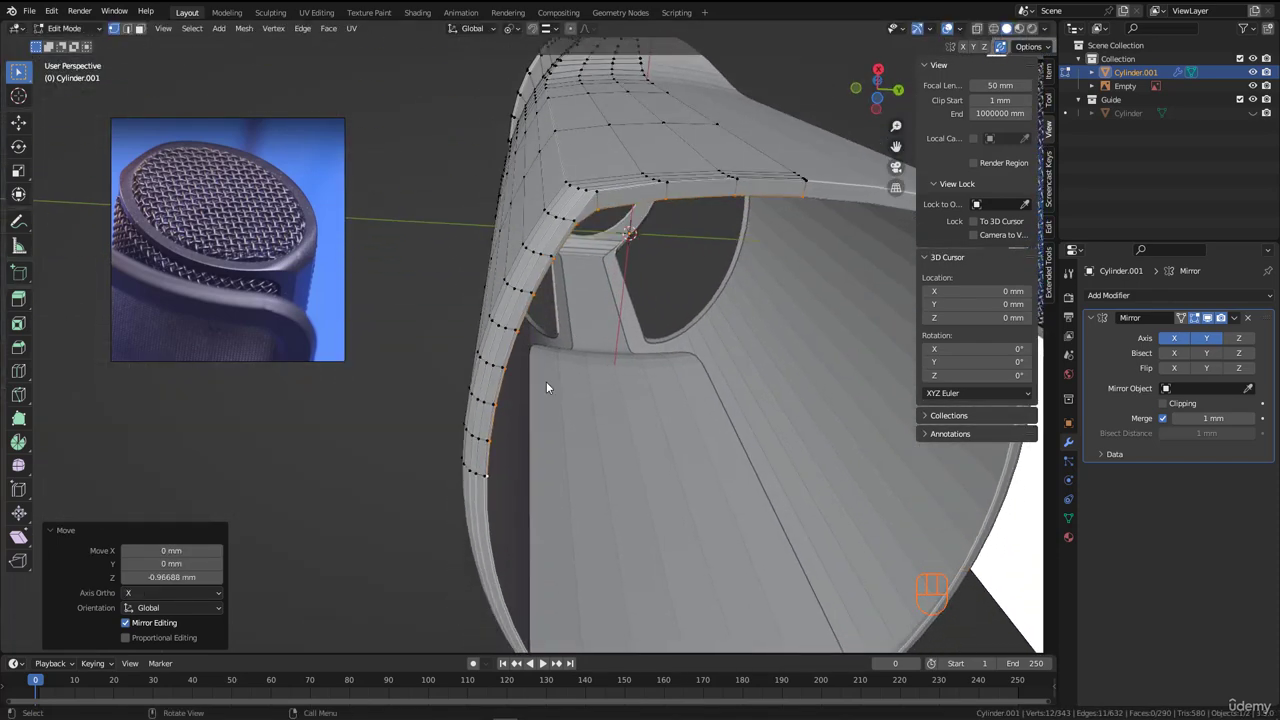
{"action": "left_click", "coordinate": [490, 460]}
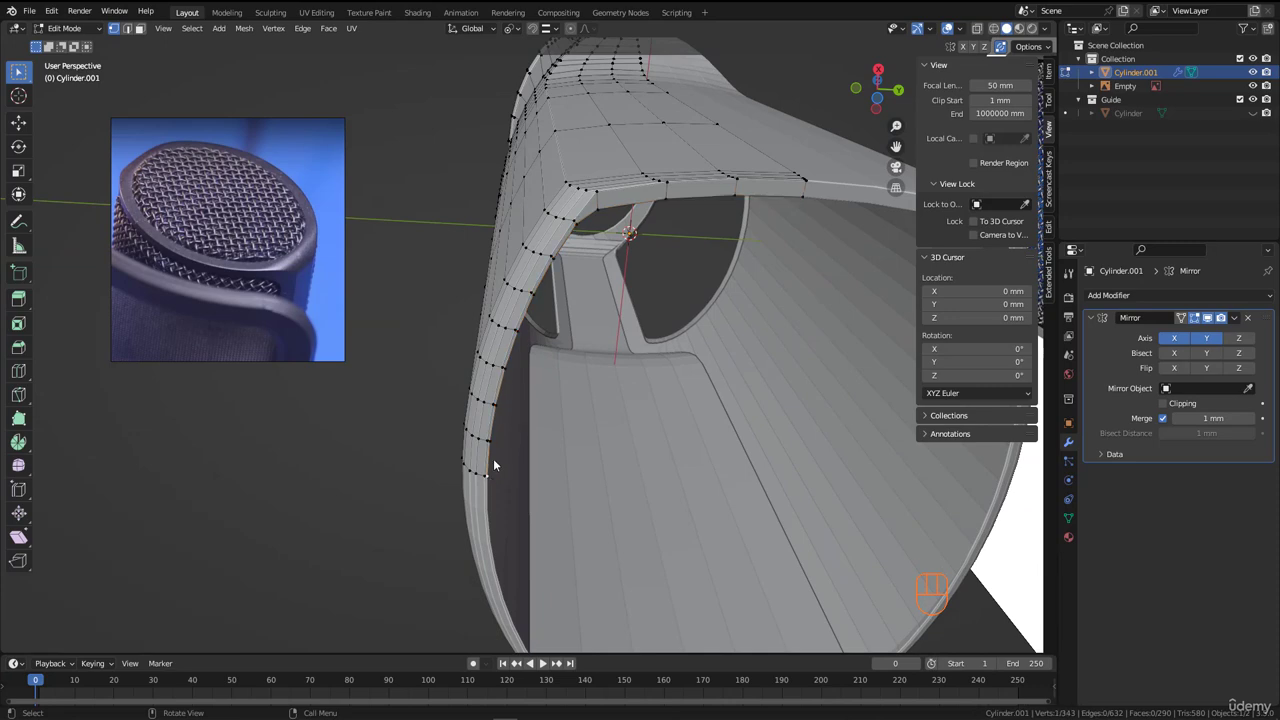
{"action": "left_click", "coordinate": [562, 250], "text": "ctrl"}
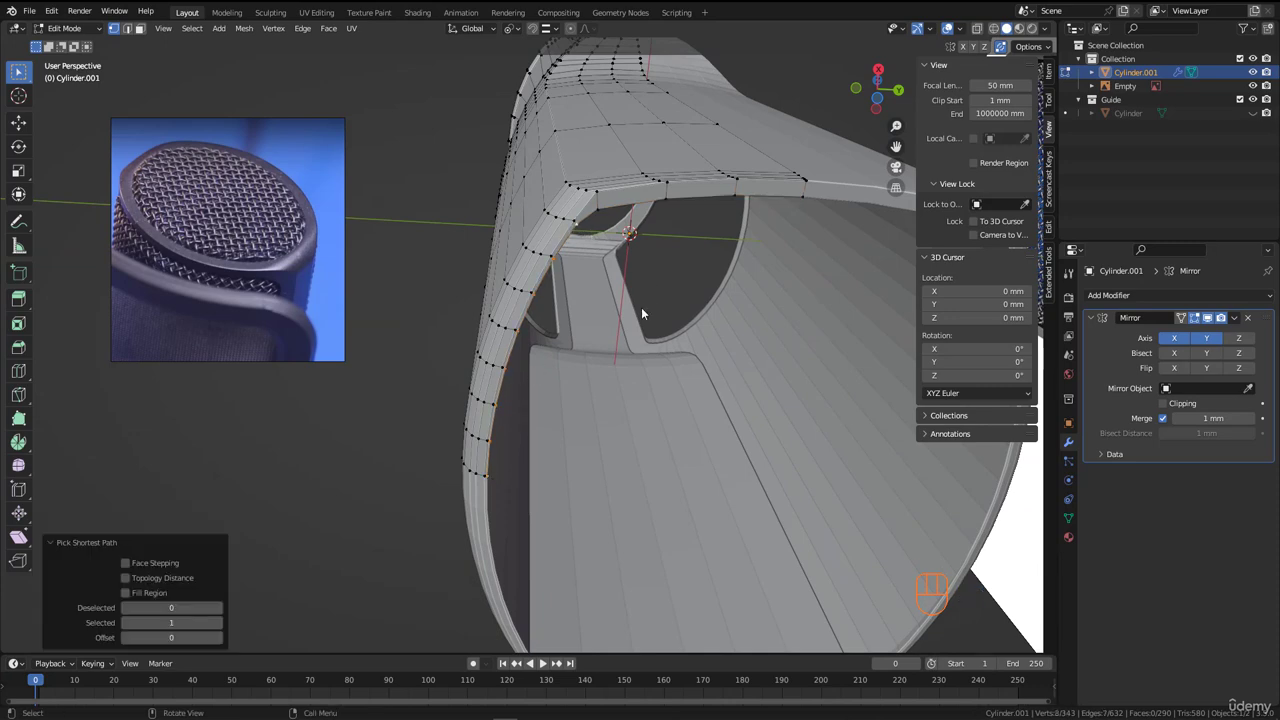
{"action": "key", "text": "g"}
{"action": "key", "text": "y"}
{"action": "left_click", "coordinate": [600, 410]}
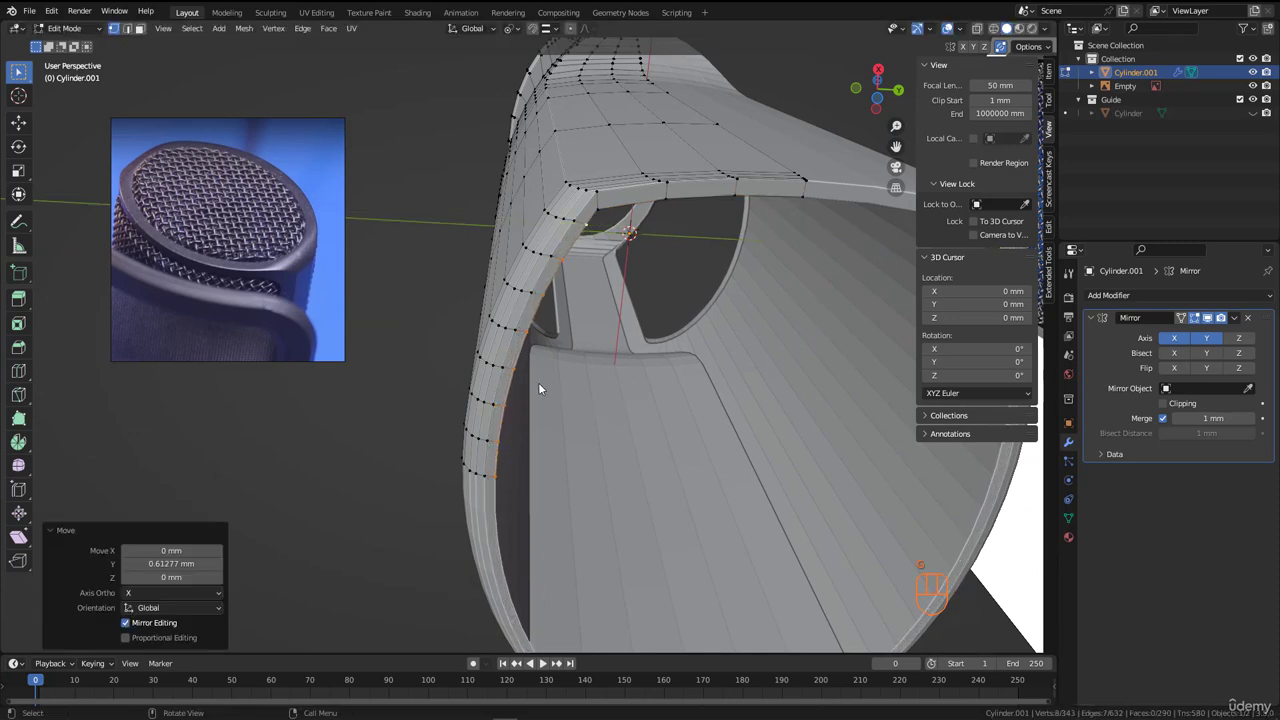
{"action": "middle_click_drag", "start_coordinate": [538, 388], "coordinate": [624, 485]}
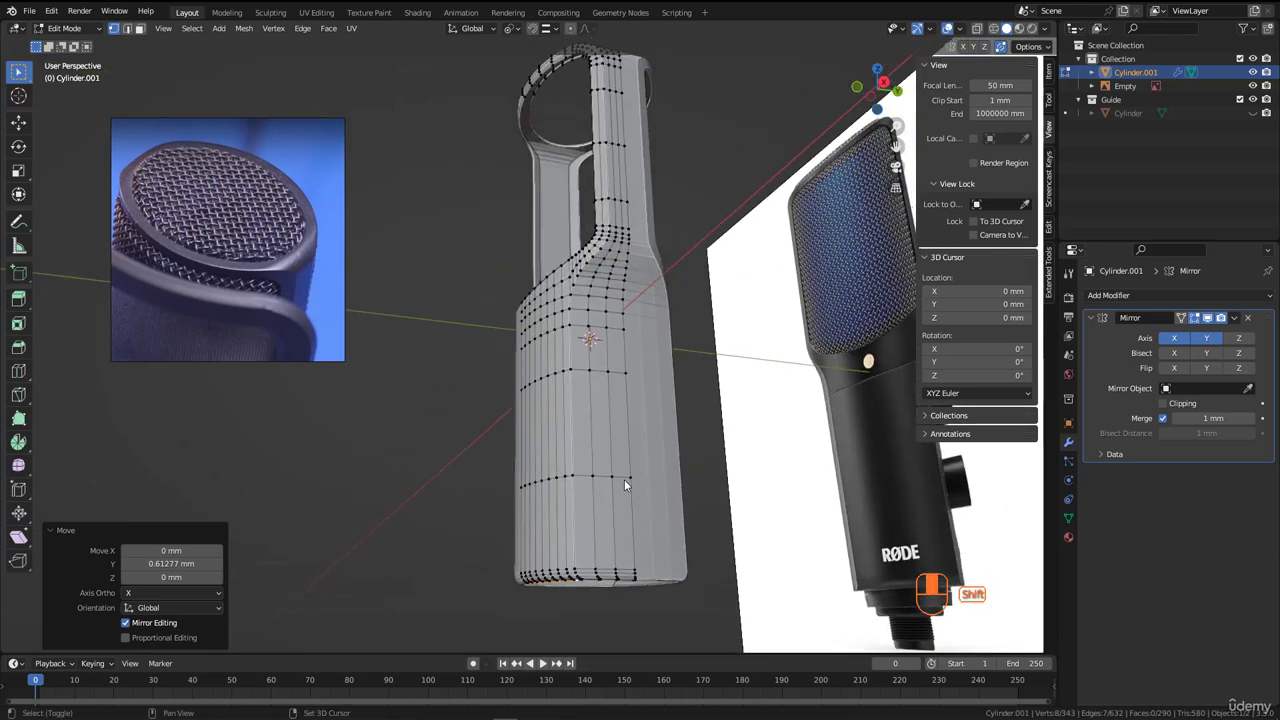
{"action": "scroll", "coordinate": [610, 384], "scroll_direction": "up", "scroll_amount": 3}
{"action": "scroll", "coordinate": [629, 365], "scroll_direction": "down", "scroll_amount": 5}
{"action": "middle_click_drag", "start_coordinate": [629, 365], "coordinate": [548, 281]}
{"action": "key", "text": "Tab"}
{"action": "key", "text": "alt+a"}
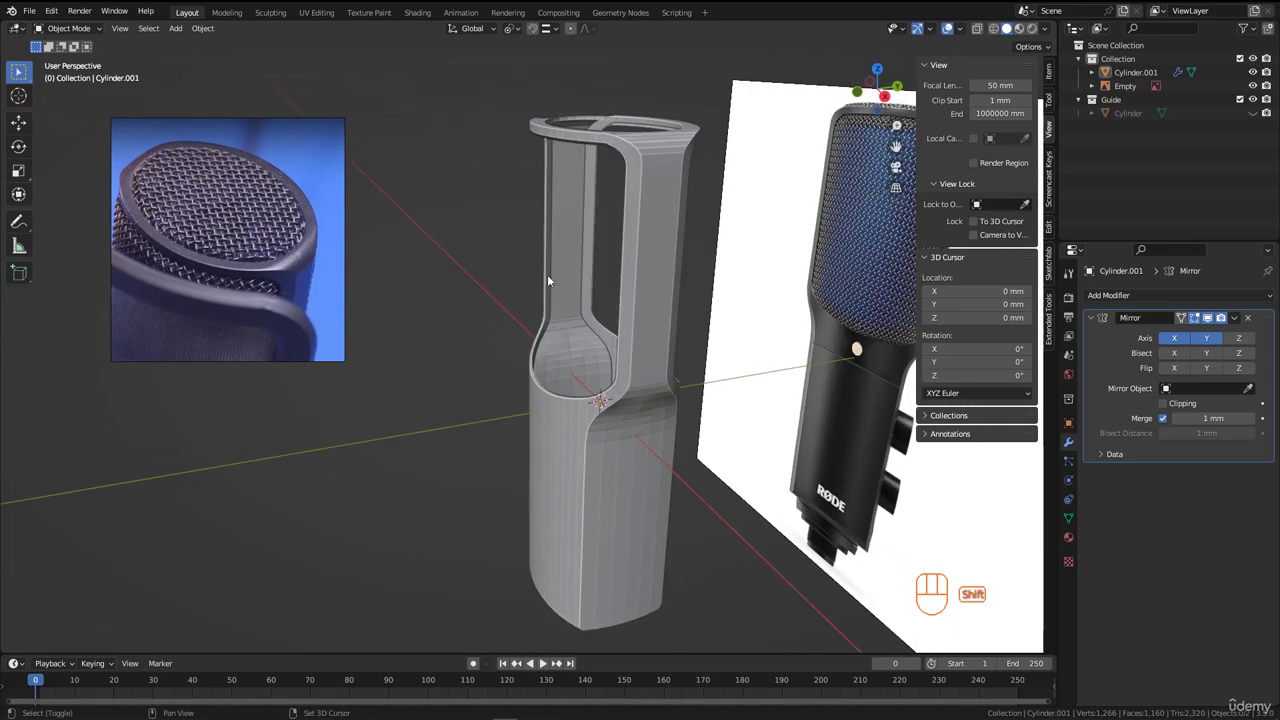
- Examine the reference photo of the microphone's knobs and body seam against the model
{"action": "scroll", "coordinate": [240, 220], "scroll_direction": "down", "scroll_amount": 5}
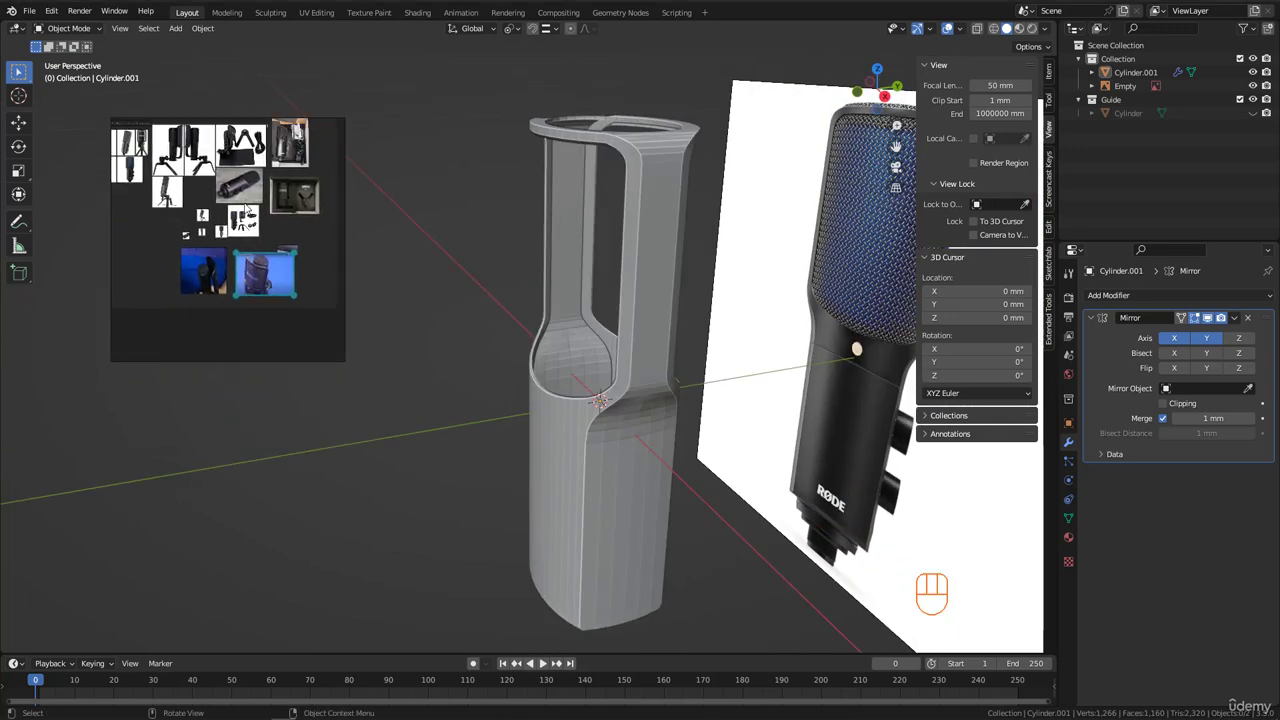
{"action": "scroll", "coordinate": [240, 215], "scroll_direction": "up", "scroll_amount": 6}
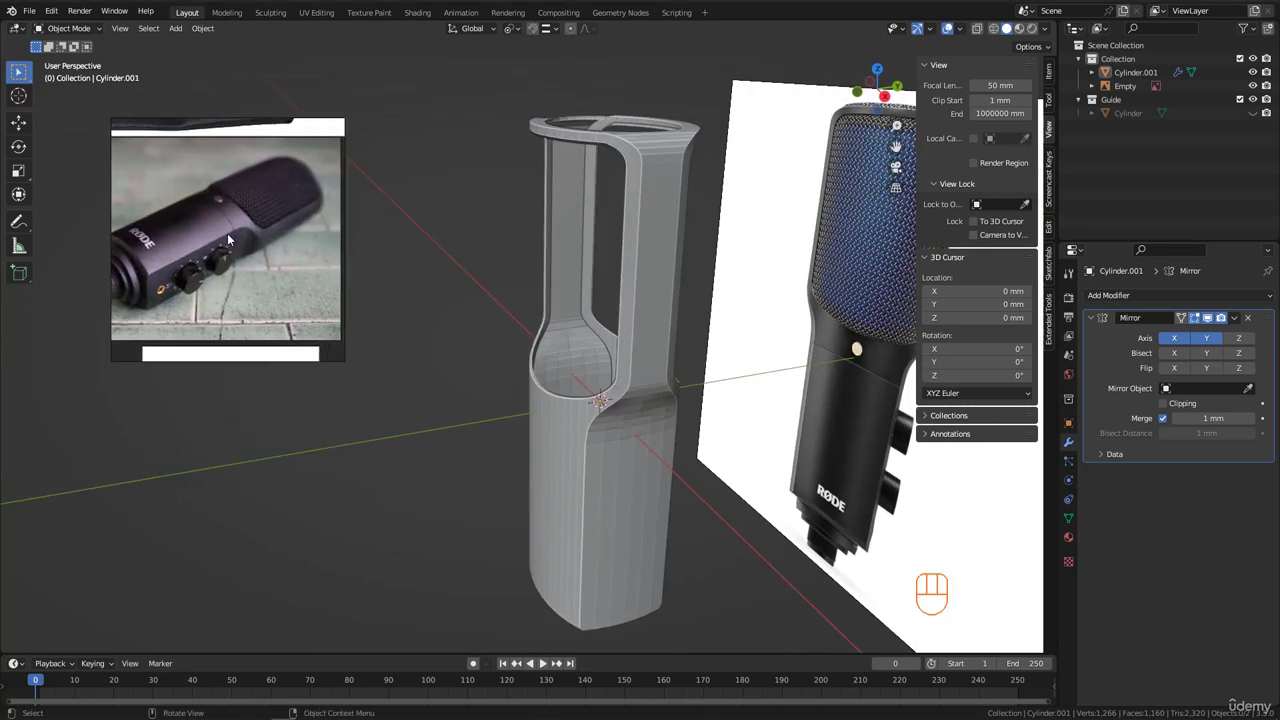
{"action": "middle_click_drag", "start_coordinate": [228, 240], "coordinate": [274, 242]}
{"action": "scroll", "coordinate": [299, 238], "scroll_direction": "up", "scroll_amount": 3}
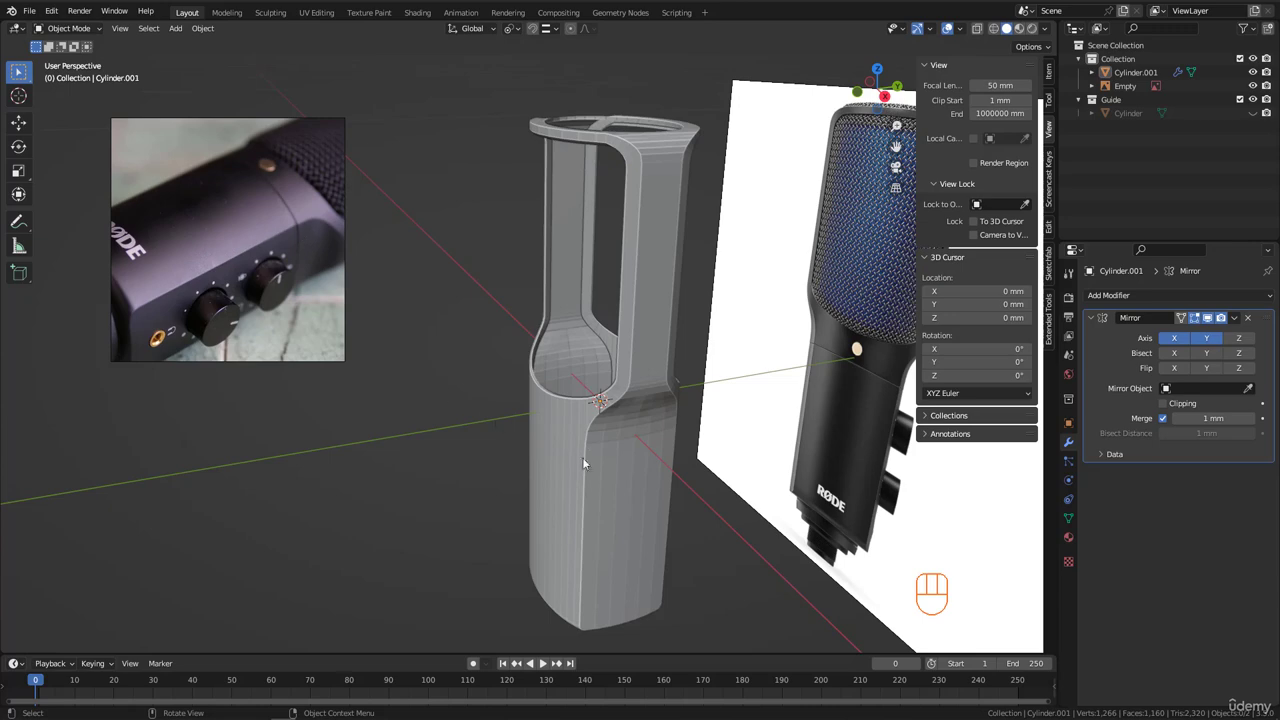
{"action": "middle_click_drag", "start_coordinate": [583, 459], "coordinate": [599, 441]}
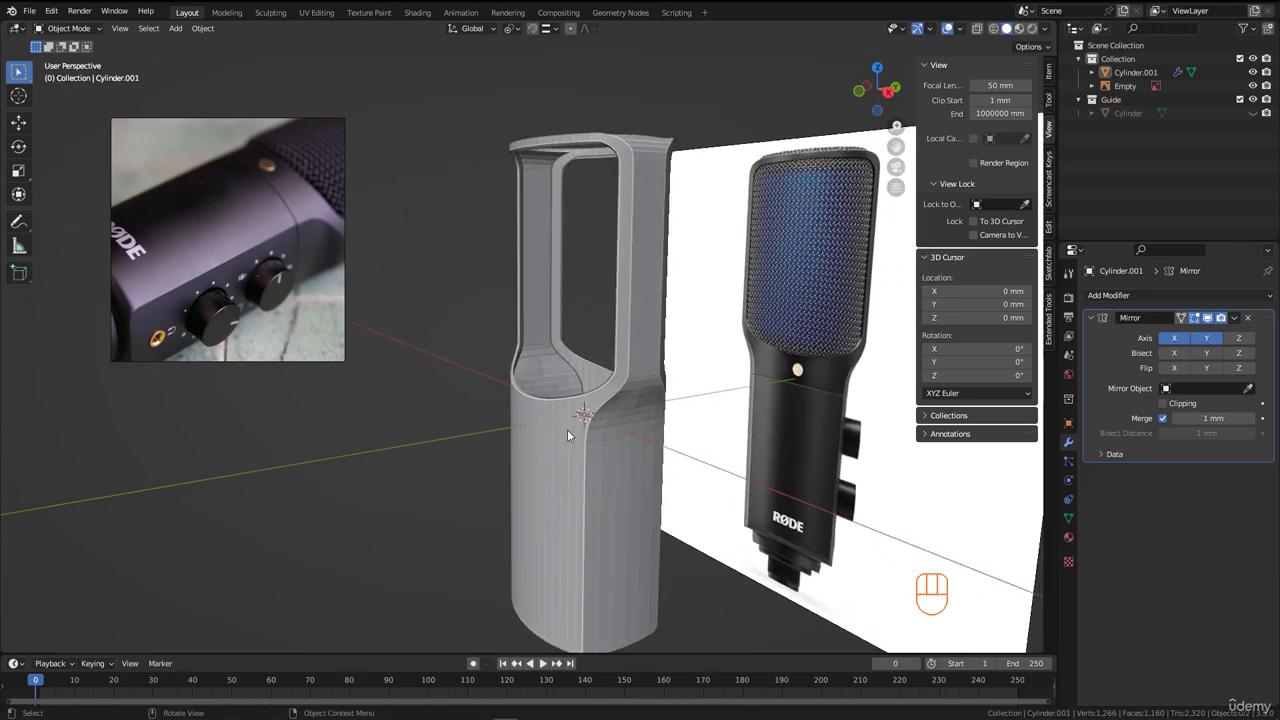
- In front wireframe view, add one loop cut around the body and slide it by -0.333 onto the reference's seam line
{"action": "key", "text": "KP_1"}
{"action": "key", "text": "alt+z"}
{"action": "scroll", "coordinate": [538, 454], "scroll_direction": "up", "scroll_amount": 3}
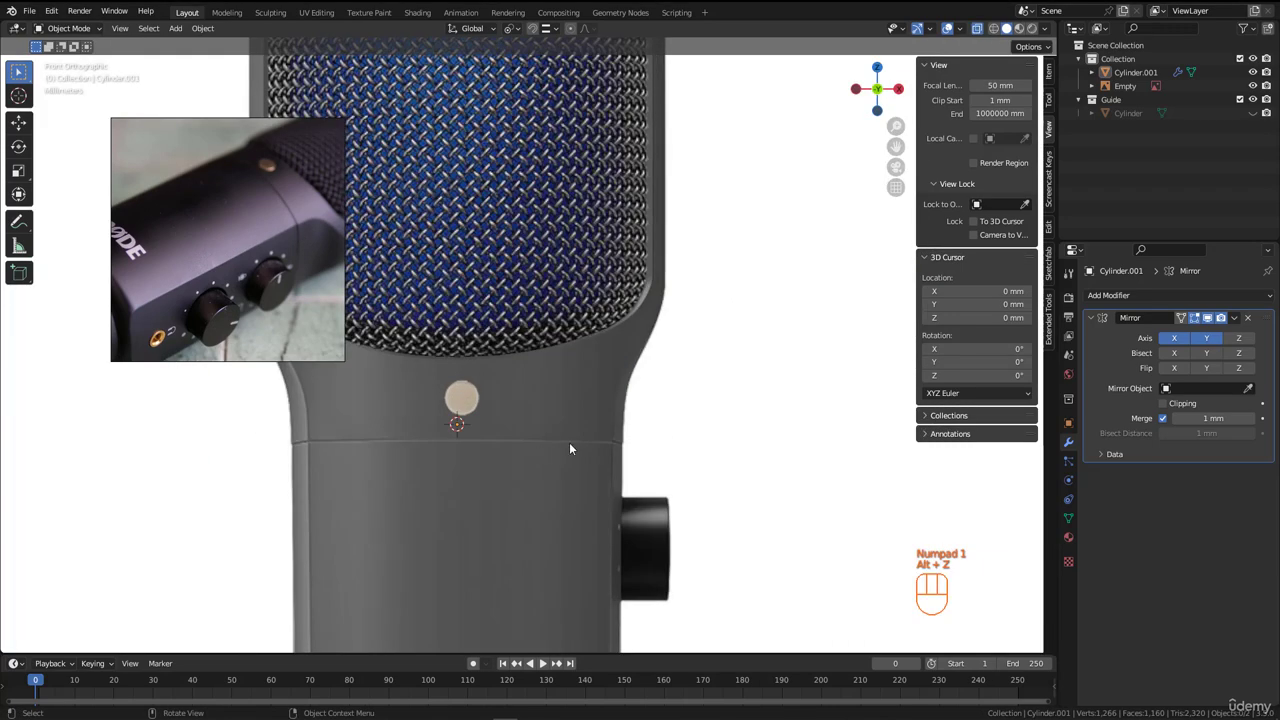
{"action": "left_click", "coordinate": [599, 482]}
{"action": "key", "text": "alt+z"}
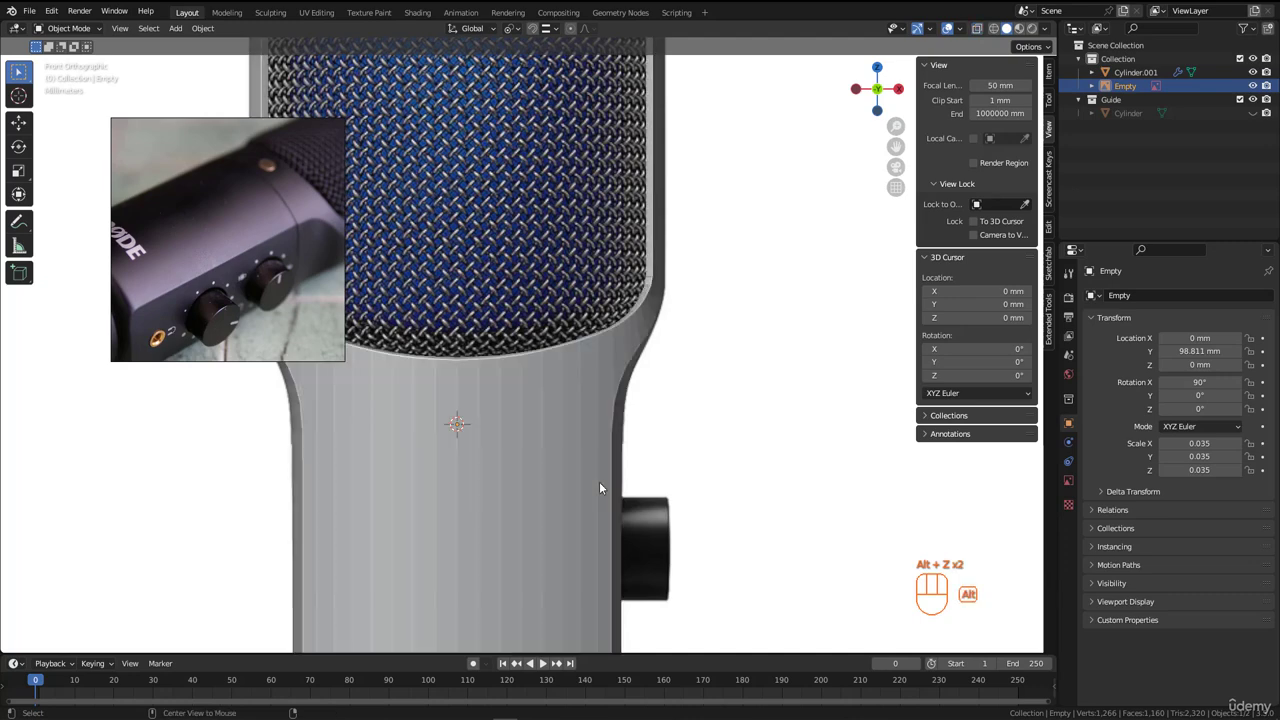
{"action": "key", "text": "z"}
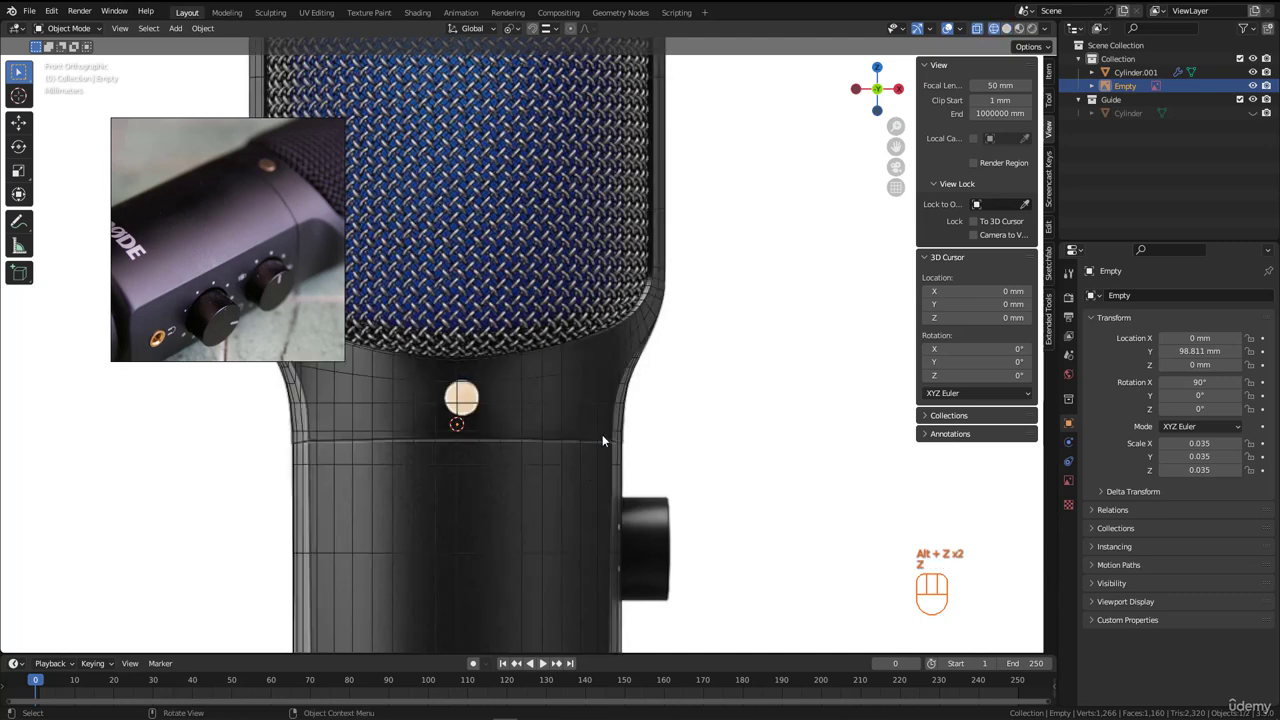
{"action": "left_click", "coordinate": [598, 460]}
{"action": "scroll", "coordinate": [592, 442], "scroll_direction": "up", "scroll_amount": 3}
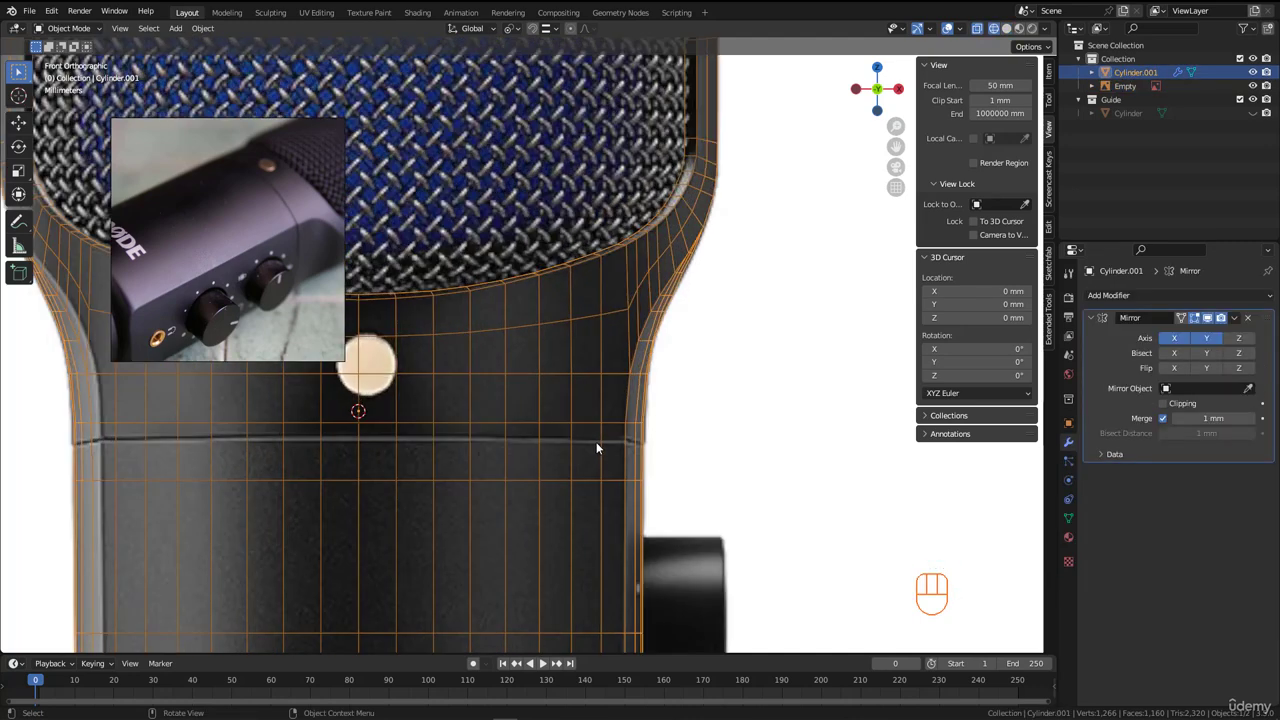
{"action": "key", "text": "Tab"}
{"action": "key", "text": "ctrl+r"}
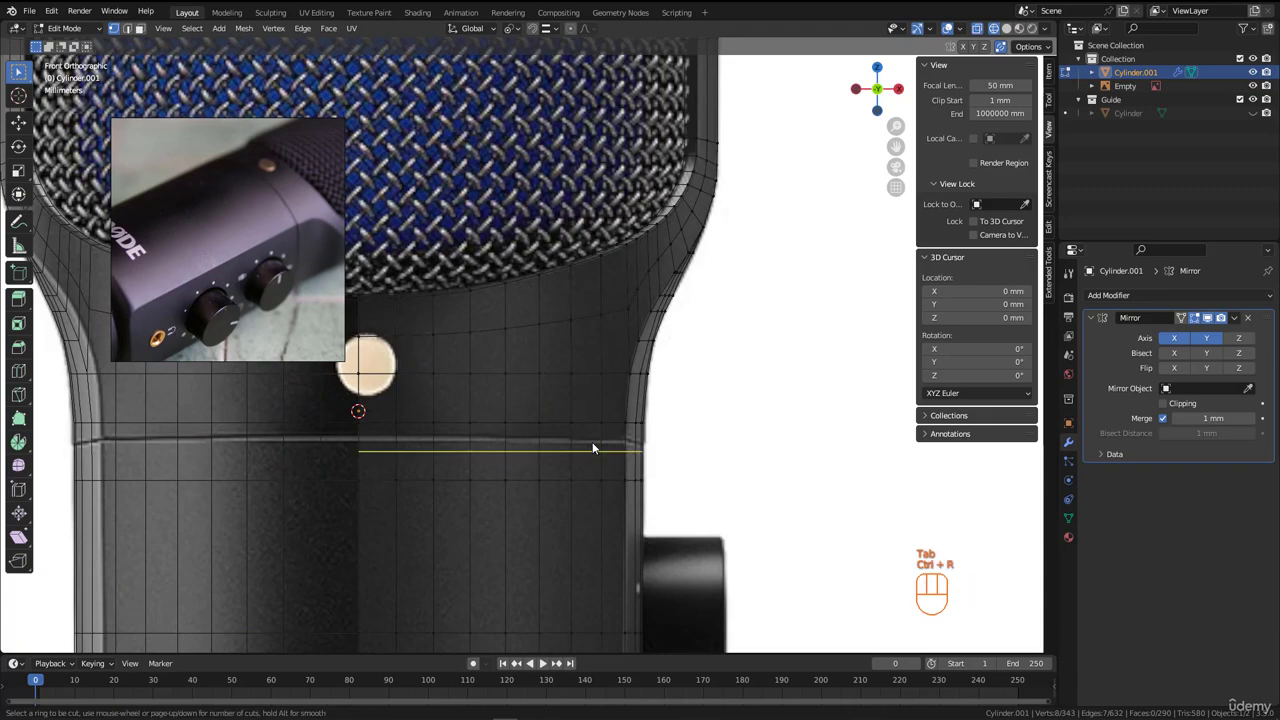
{"action": "left_click", "coordinate": [593, 448]}
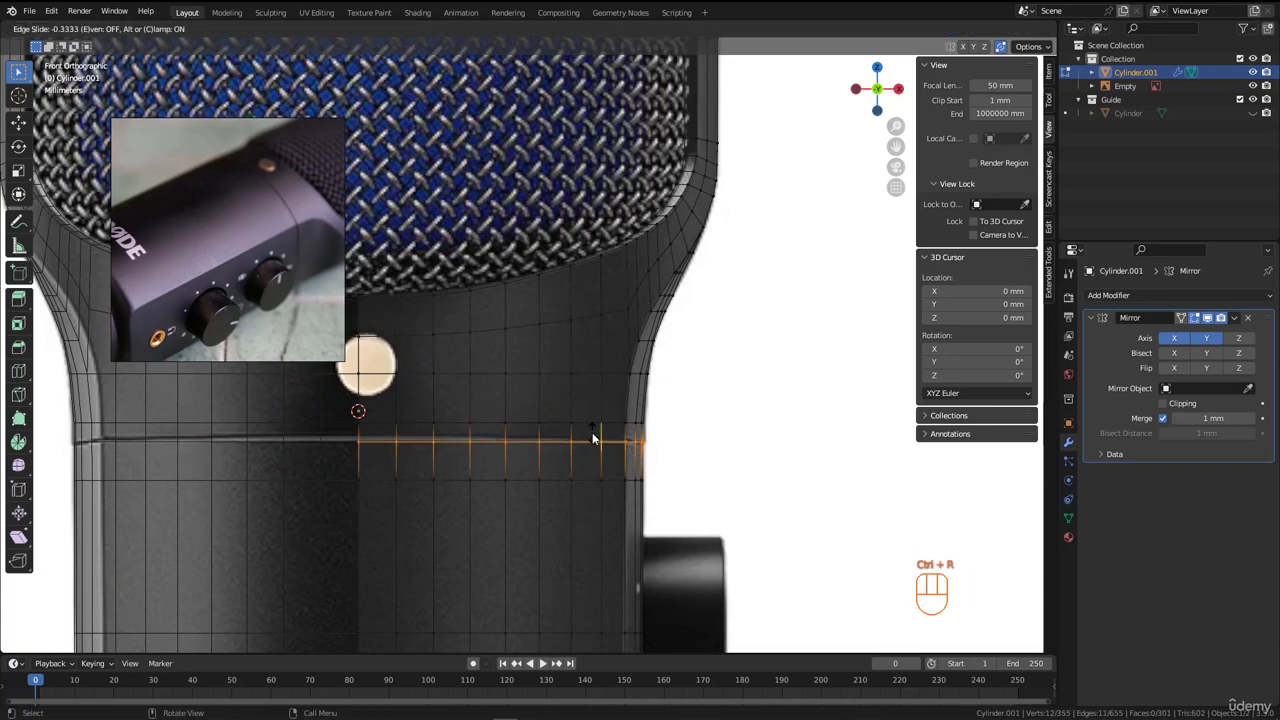
{"action": "left_click", "coordinate": [593, 438]}
- Return to solid shading and bevel the seam loop with 2 segments and a width of about 0.031 mm
{"action": "middle_click_drag", "start_coordinate": [595, 401], "coordinate": [600, 431]}
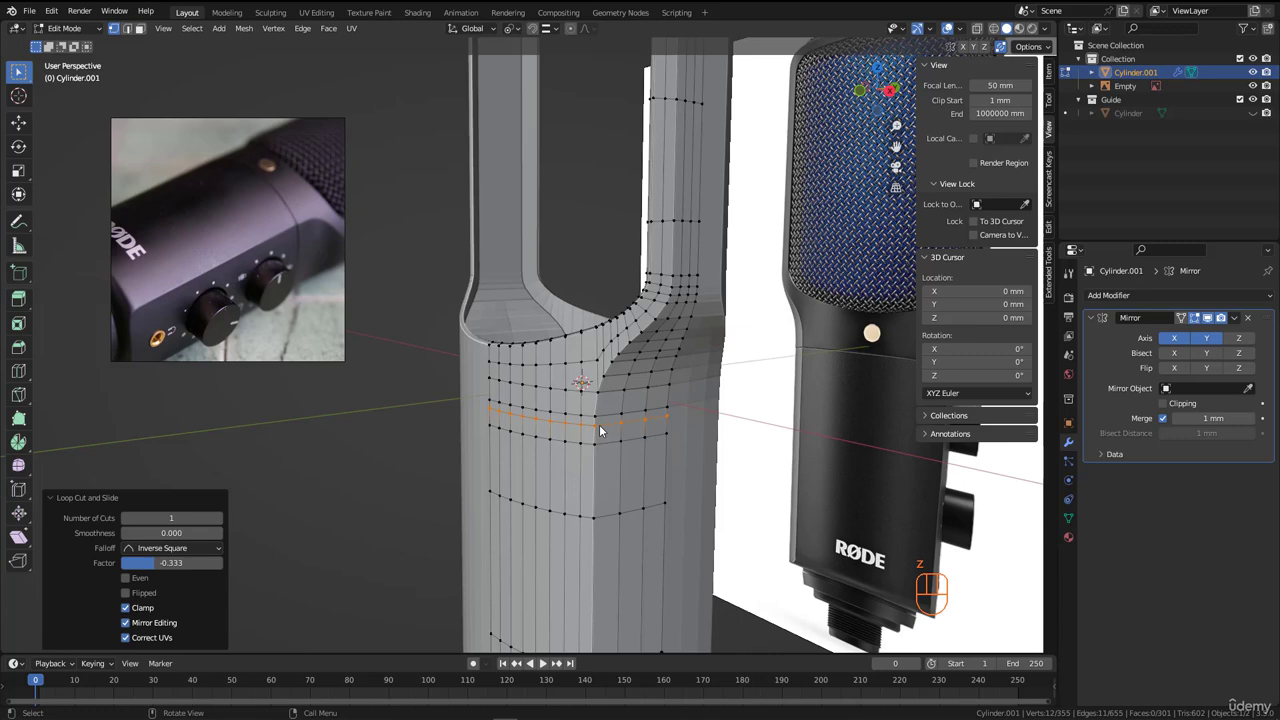
{"action": "scroll", "coordinate": [600, 431], "scroll_direction": "up", "scroll_amount": 5}
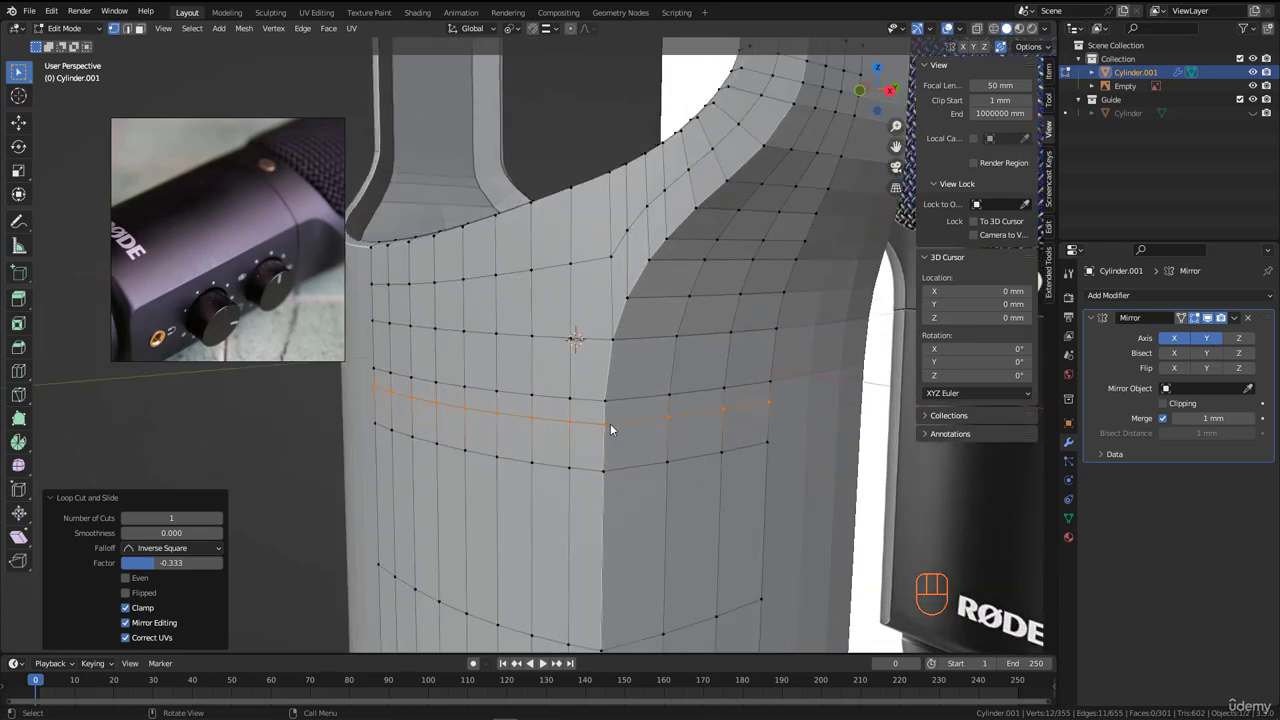
{"action": "middle_click_drag", "start_coordinate": [610, 423], "coordinate": [601, 390]}
{"action": "scroll", "coordinate": [619, 420], "scroll_direction": "up", "scroll_amount": 5}
{"action": "scroll", "coordinate": [601, 390], "scroll_direction": "up", "scroll_amount": 3}
{"action": "key", "text": "ctrl+b"}
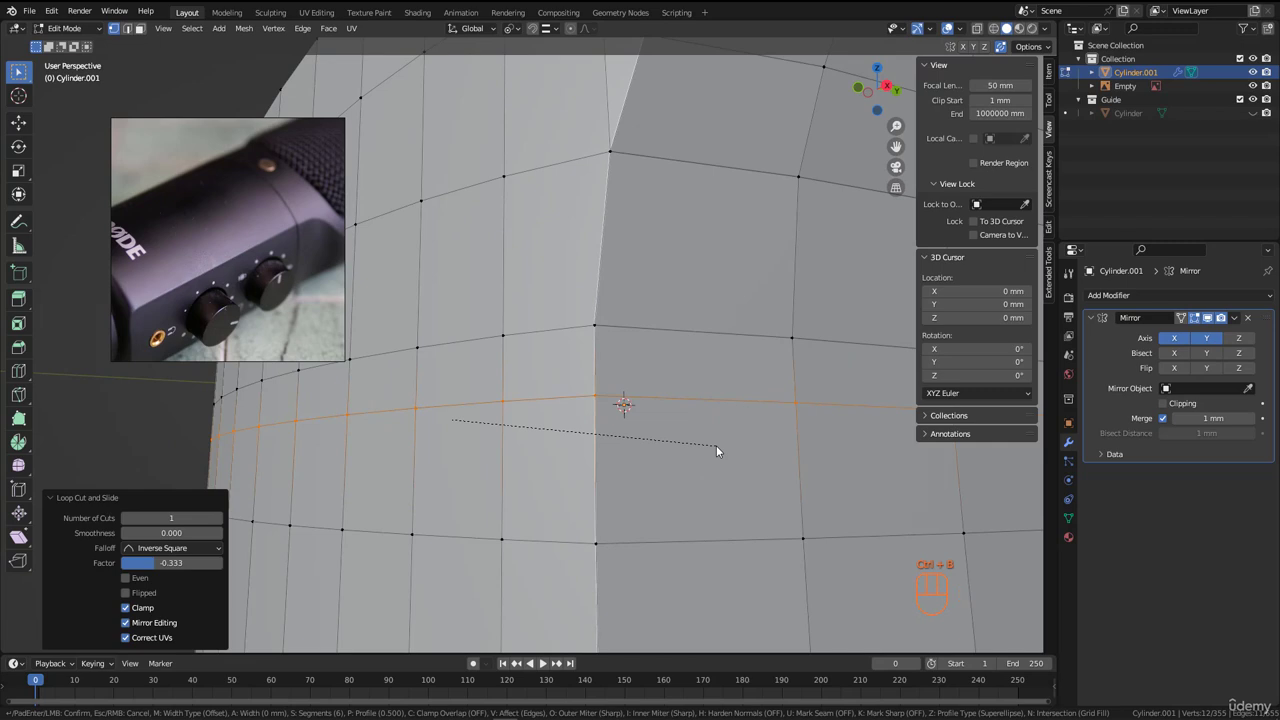
{"action": "scroll", "coordinate": [733, 454], "scroll_direction": "down", "scroll_amount": 4, "text": "shift"}
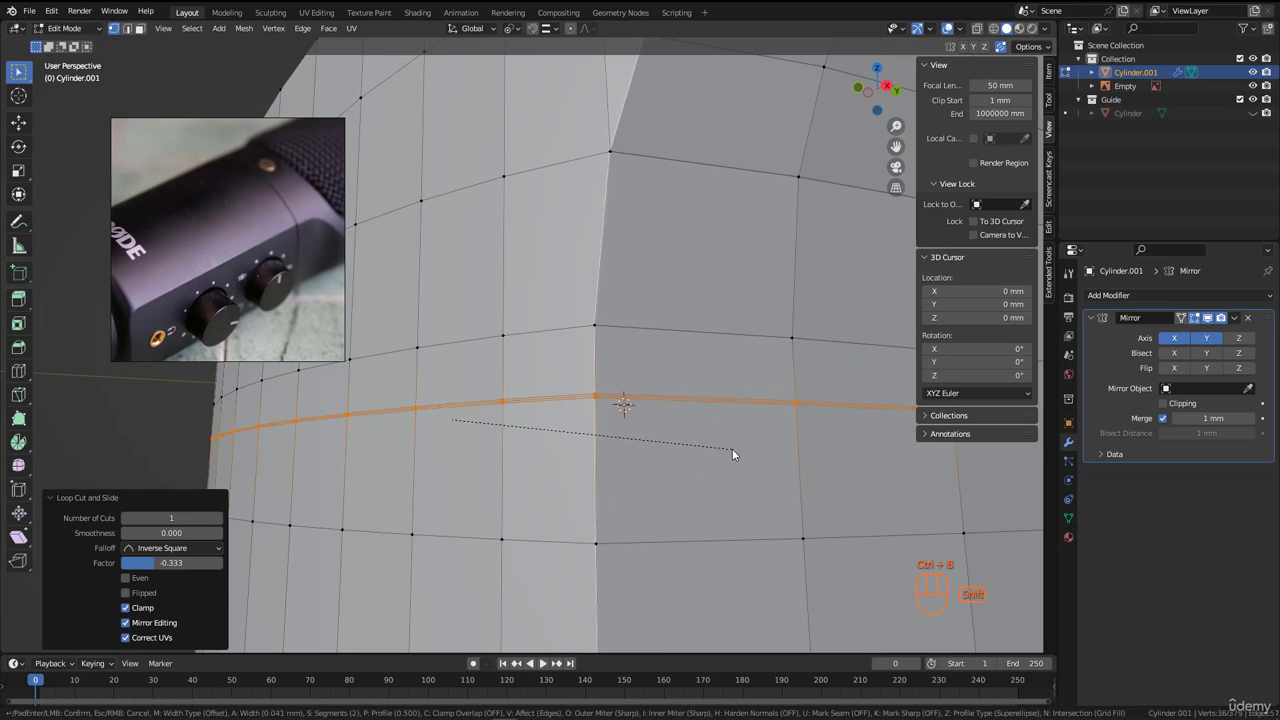
{"action": "scroll", "coordinate": [732, 454], "scroll_direction": "down", "scroll_amount": 1, "text": "shift"}
{"action": "scroll", "coordinate": [732, 453], "scroll_direction": "up", "scroll_amount": 1, "text": "shift"}
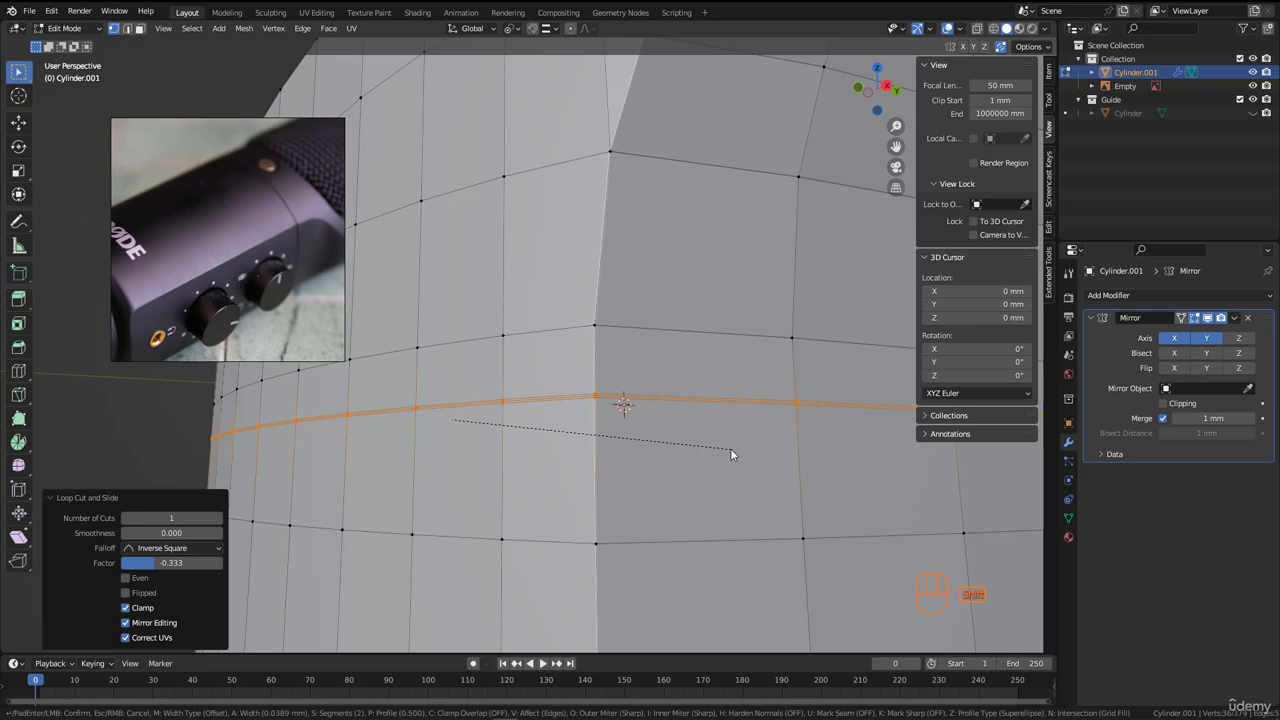
{"action": "left_click", "coordinate": [729, 449]}
{"action": "scroll", "coordinate": [576, 405], "scroll_direction": "up", "scroll_amount": 3}
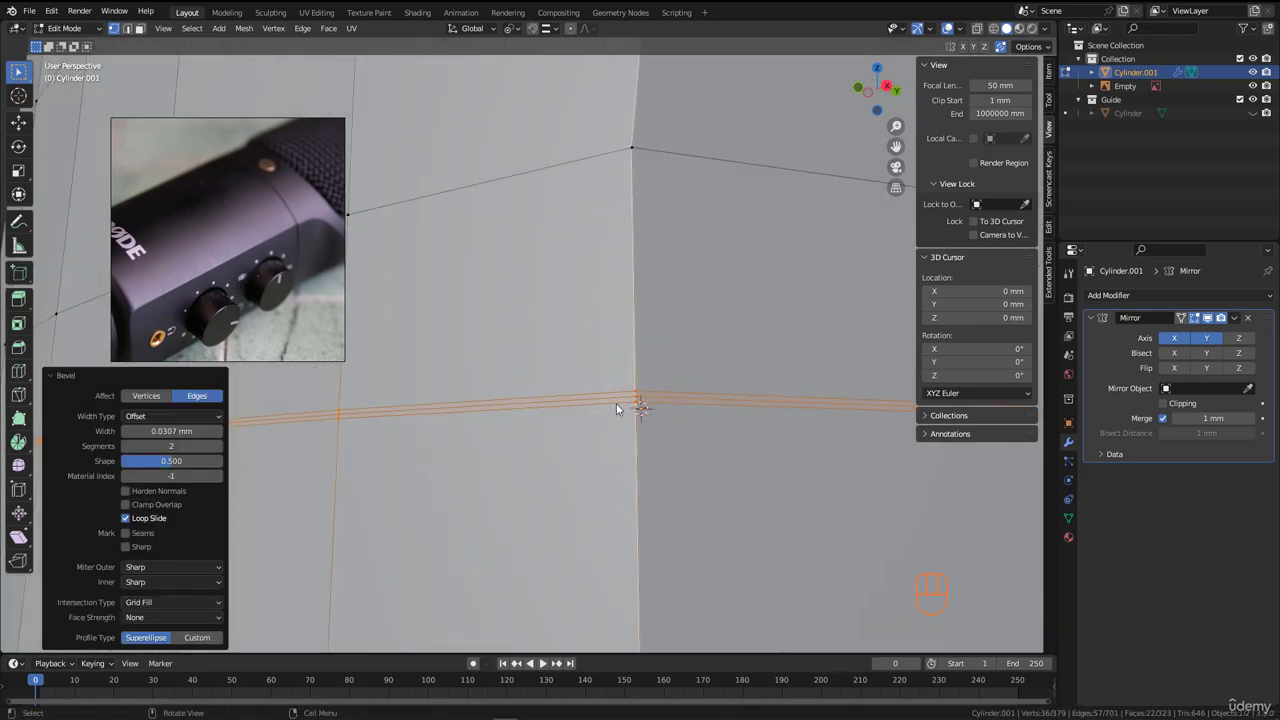
- Select the middle edge loop of the bevelled seam and shrink it inward by -0.186 mm to form a groove
{"action": "key", "text": "2"}
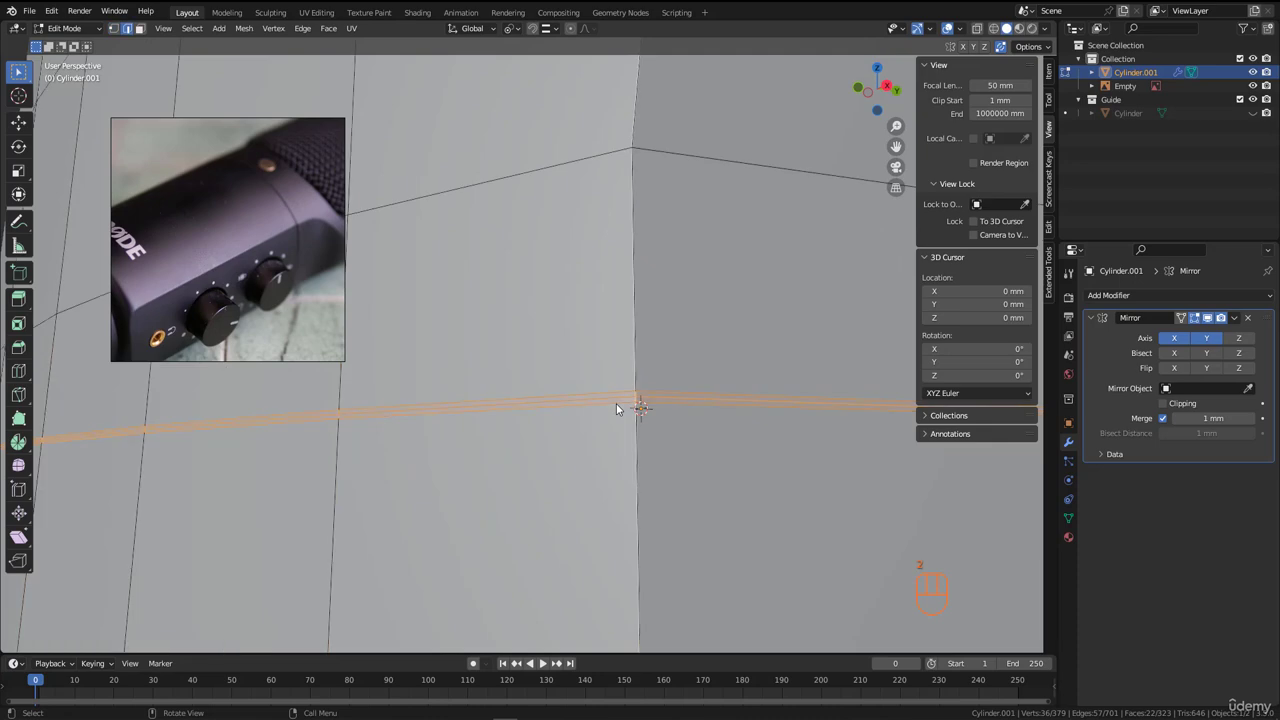
{"action": "left_click", "coordinate": [632, 403], "text": "alt"}
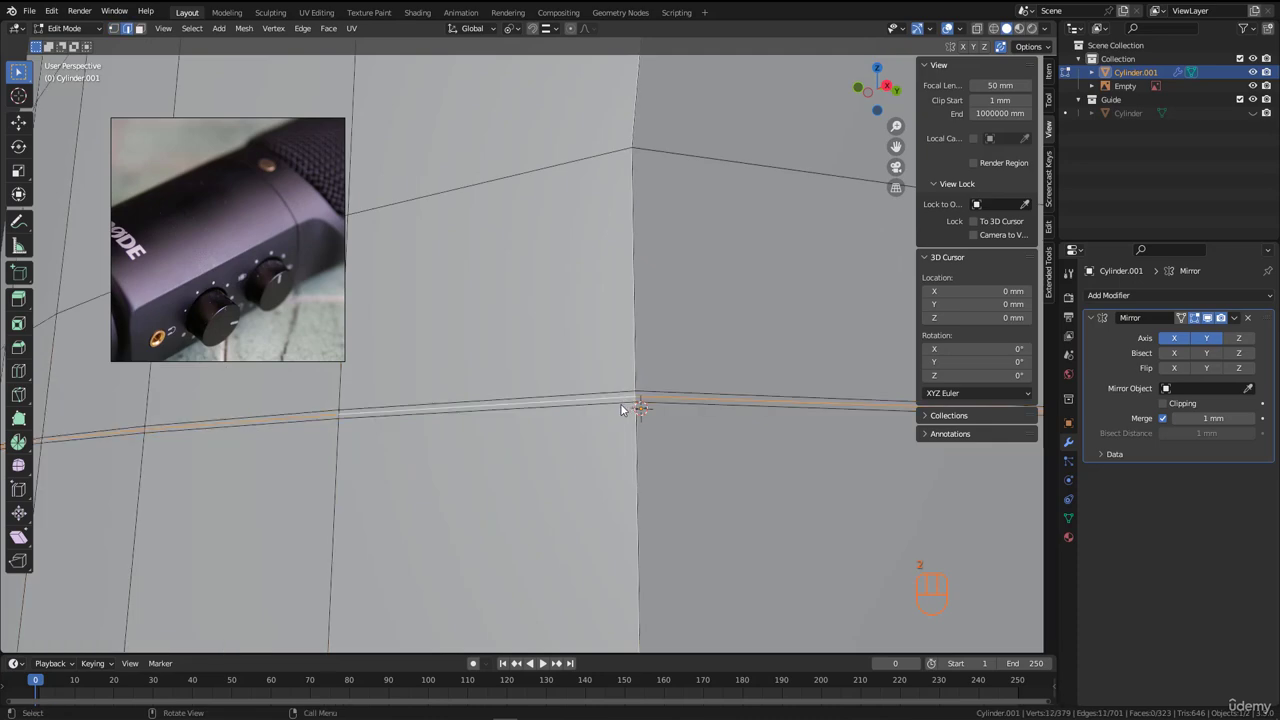
{"action": "middle_click_drag", "start_coordinate": [632, 403], "coordinate": [725, 434]}
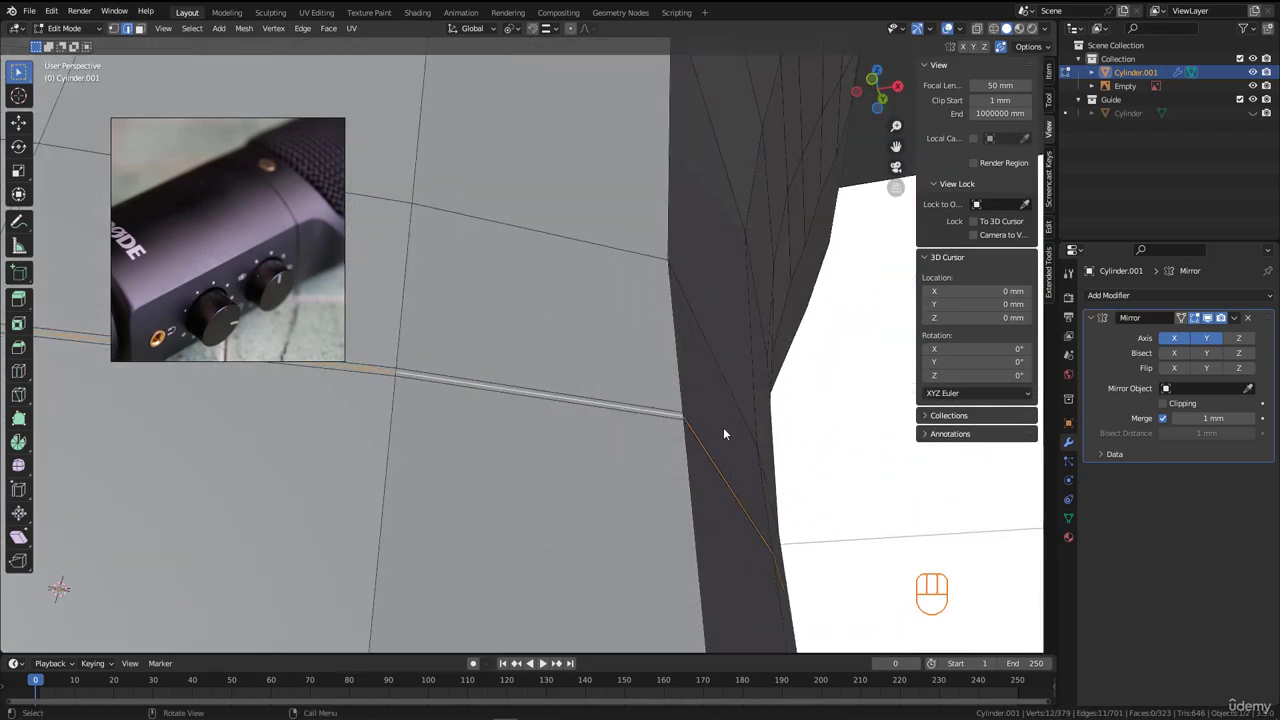
{"action": "key", "text": "alt+s"}
{"action": "key", "text": "shift"}
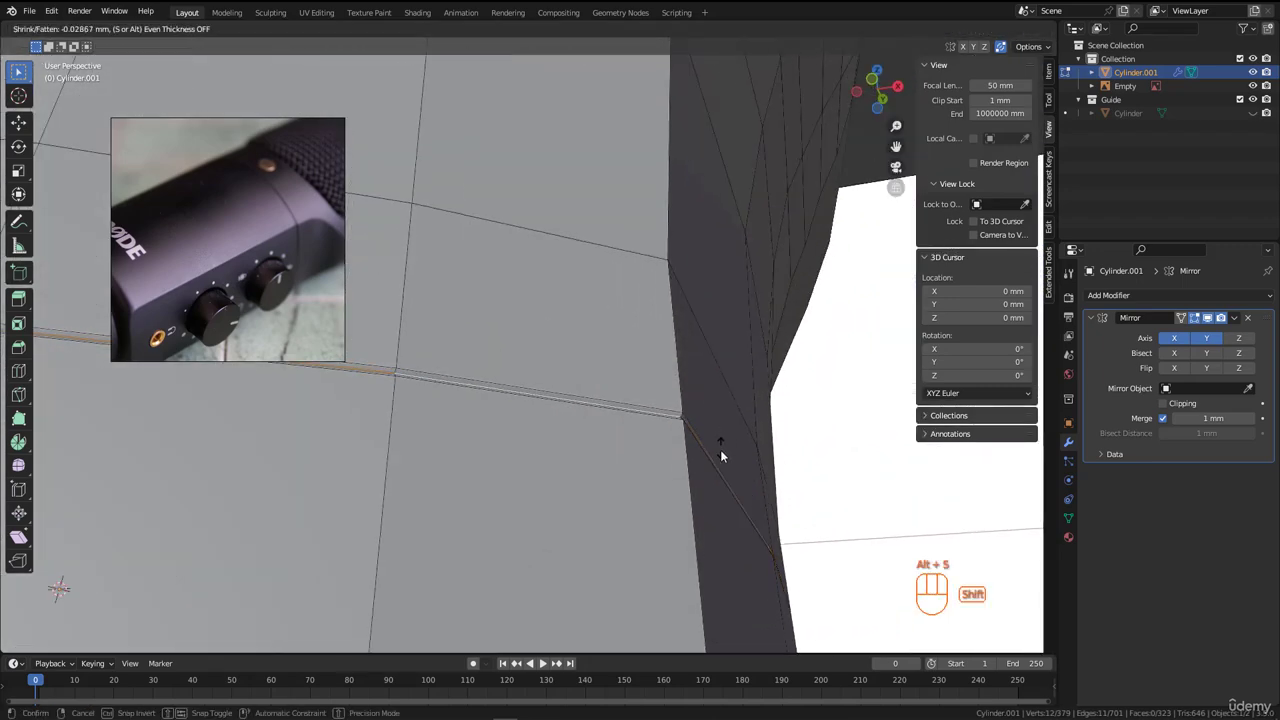
{"action": "left_click", "coordinate": [714, 551]}
- Compare the seam groove and the shell's upper frame corner with the reference photo of the microphone
{"action": "middle_click_drag", "start_coordinate": [714, 551], "coordinate": [620, 410]}
{"action": "scroll", "coordinate": [217, 258], "scroll_direction": "down", "scroll_amount": 3}
{"action": "scroll", "coordinate": [217, 258], "scroll_direction": "up", "scroll_amount": 5}
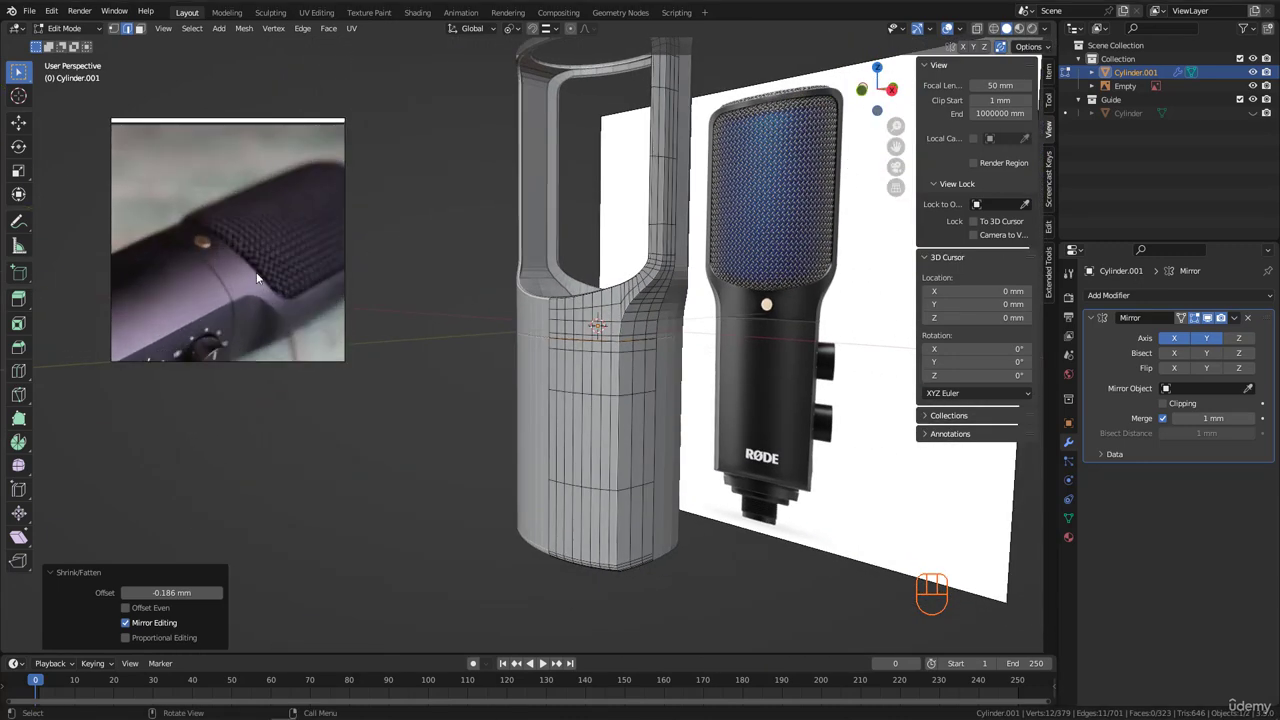
{"action": "scroll", "coordinate": [257, 279], "scroll_direction": "down", "scroll_amount": 2}
{"action": "middle_click_drag", "start_coordinate": [620, 340], "coordinate": [540, 338]}
{"action": "scroll", "coordinate": [296, 296], "scroll_direction": "down", "scroll_amount": 2}
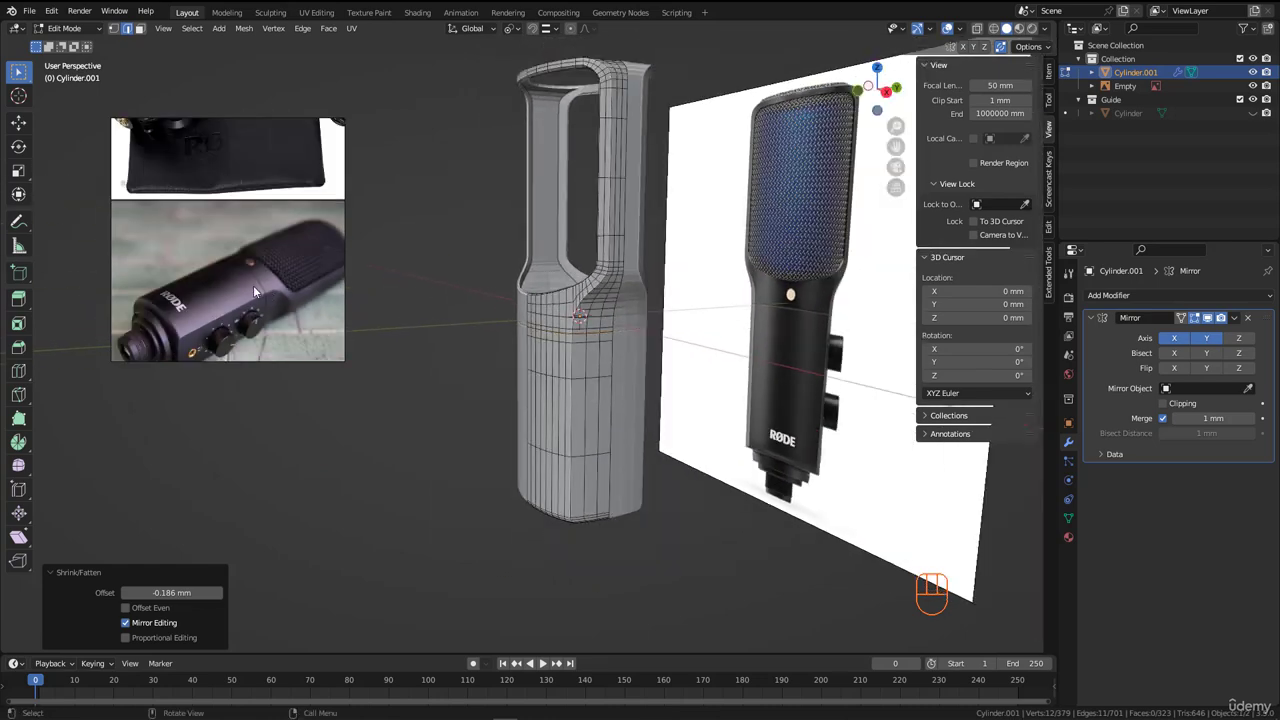
{"action": "scroll", "coordinate": [265, 250], "scroll_direction": "up", "scroll_amount": 3}
{"action": "mouse_move", "coordinate": [564, 290]}
{"action": "middle_mouse_down"}
{"action": "mouse_move", "coordinate": [594, 298]}
{"action": "mouse_move", "coordinate": [576, 305]}
{"action": "middle_mouse_up"}
{"action": "middle_click_drag", "start_coordinate": [626, 261], "coordinate": [681, 288], "text": "shift"}
{"action": "key", "text": "Tab"}
{"action": "key", "text": "Tab"}
{"action": "scroll", "coordinate": [681, 288], "scroll_direction": "up", "scroll_amount": 6}
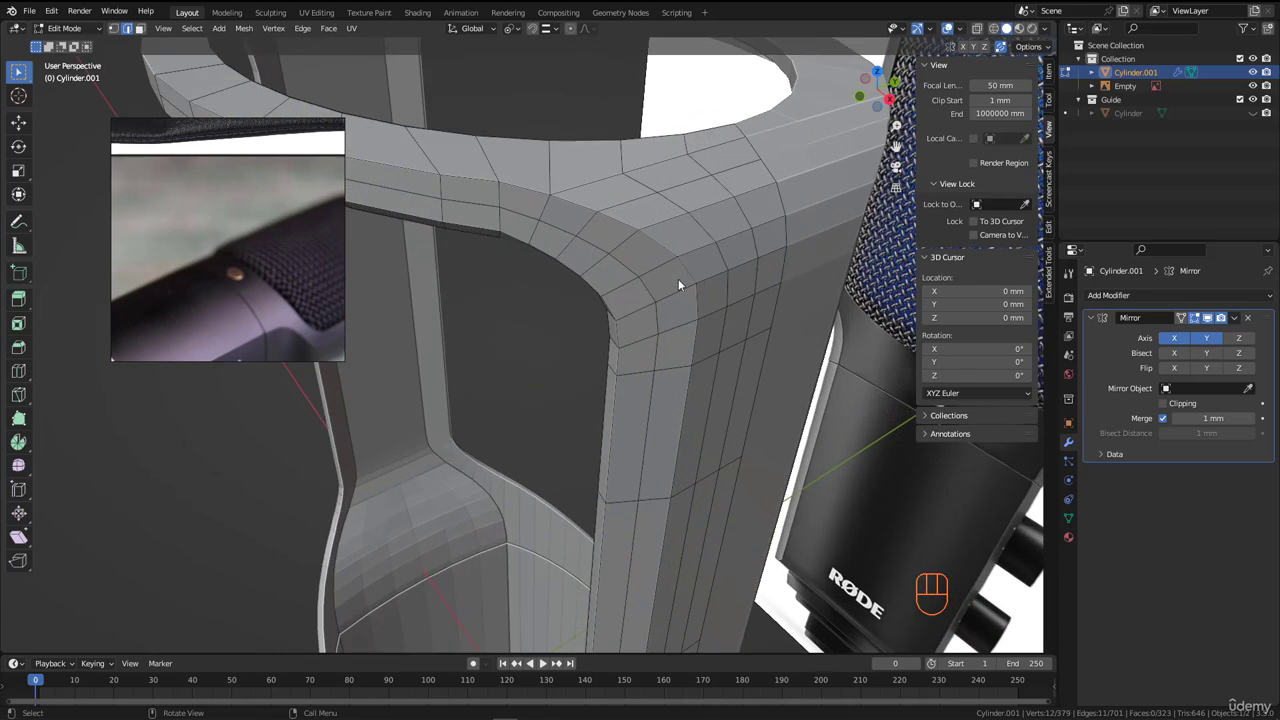
- Add one loop cut along the front face of the upper frame and slide it toward the outer corner by a factor of 0.630
{"action": "key", "text": "ctrl+r"}
{"action": "left_click", "coordinate": [662, 259]}
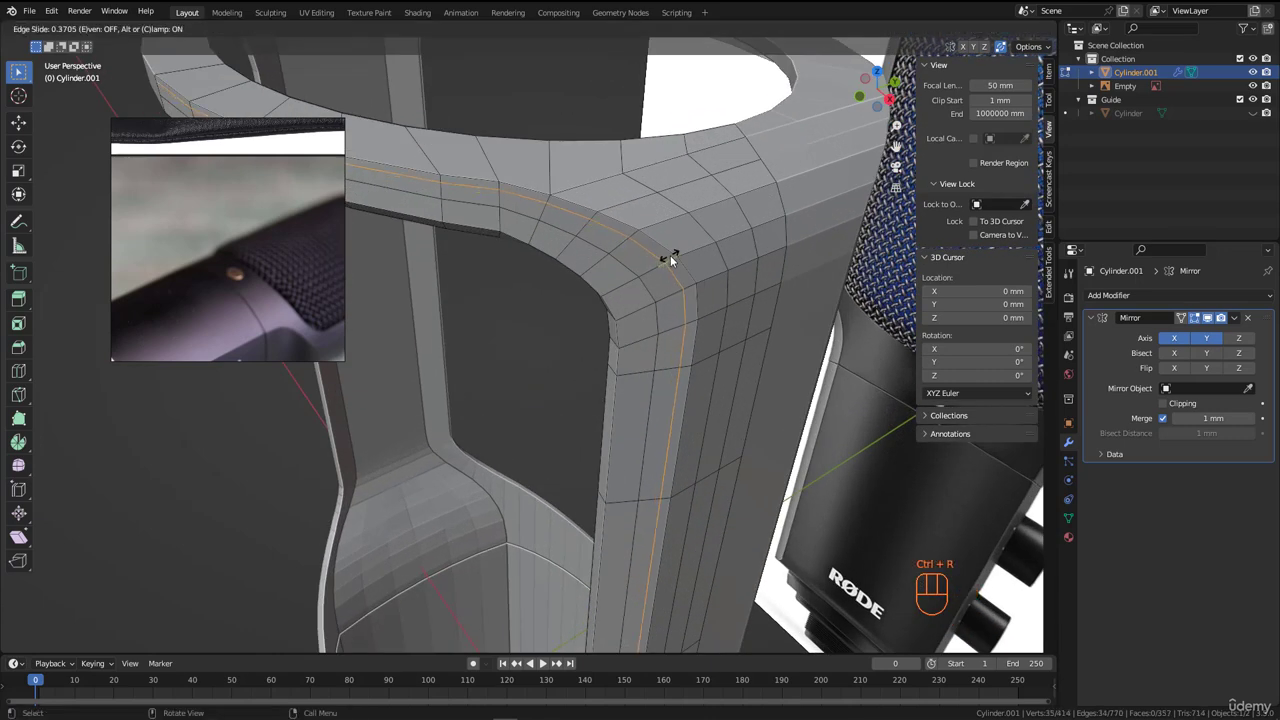
{"action": "key", "text": "shift"}
{"action": "left_click", "coordinate": [692, 245]}
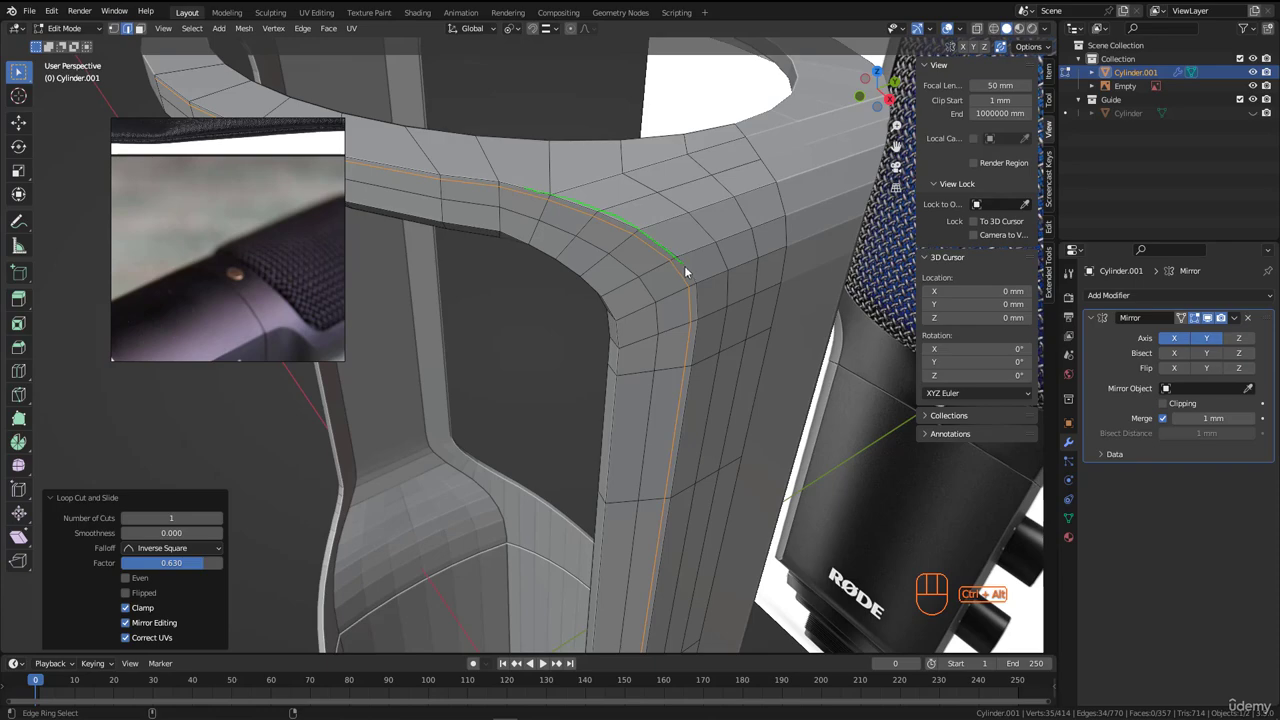
- Add a vertical loop cut down the front of the lower body and slide it toward the corner edge by a factor of 0.696
{"action": "scroll", "coordinate": [699, 324], "scroll_direction": "down", "scroll_amount": 6}
{"action": "middle_click_drag", "start_coordinate": [640, 290], "coordinate": [510, 205]}
{"action": "scroll", "coordinate": [539, 322], "scroll_direction": "up", "scroll_amount": 8}
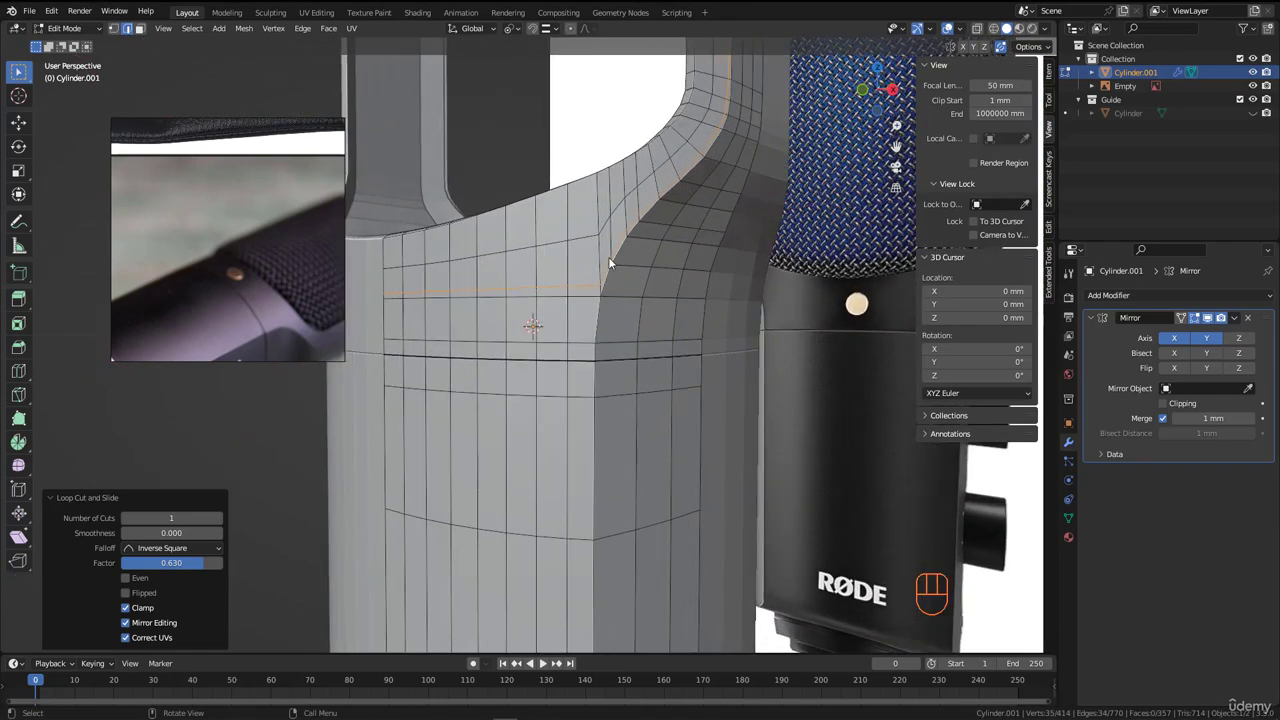
{"action": "middle_click_drag", "start_coordinate": [580, 283], "coordinate": [591, 279]}
{"action": "scroll", "coordinate": [595, 258], "scroll_direction": "up", "scroll_amount": 1}
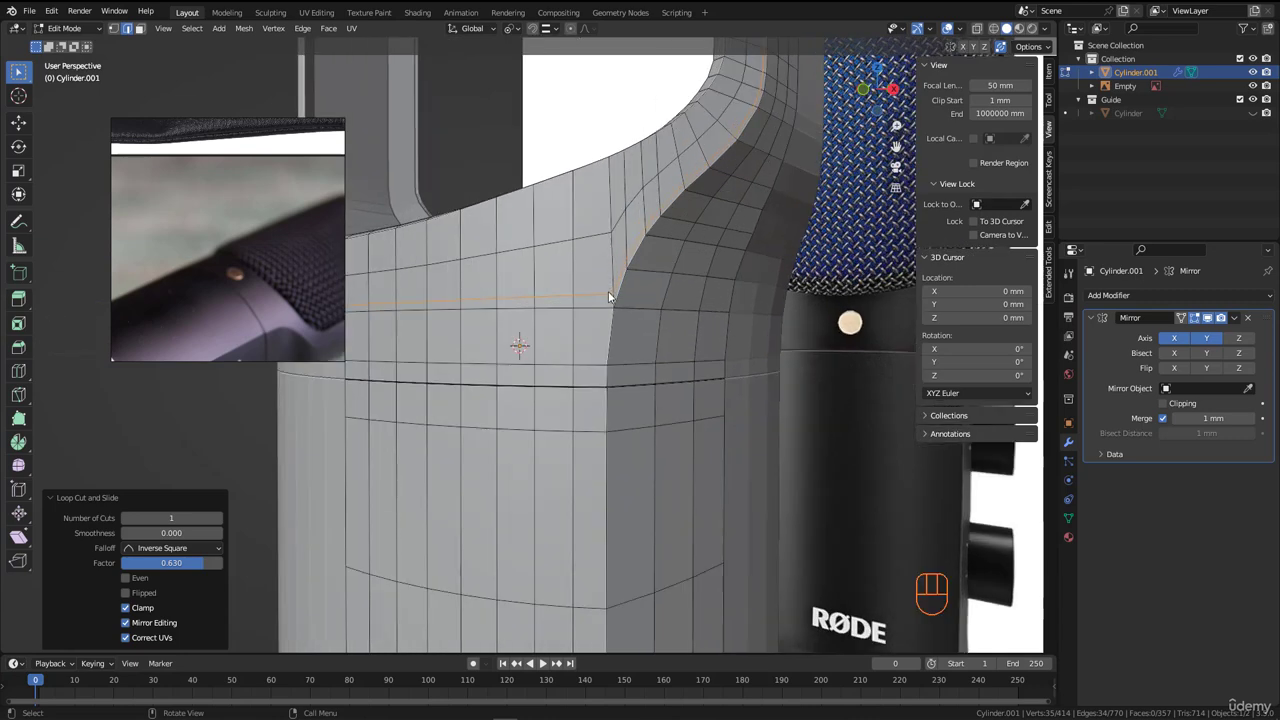
{"action": "scroll", "coordinate": [608, 262], "scroll_direction": "down", "scroll_amount": 3}
{"action": "middle_click_drag", "start_coordinate": [606, 275], "coordinate": [595, 349]}
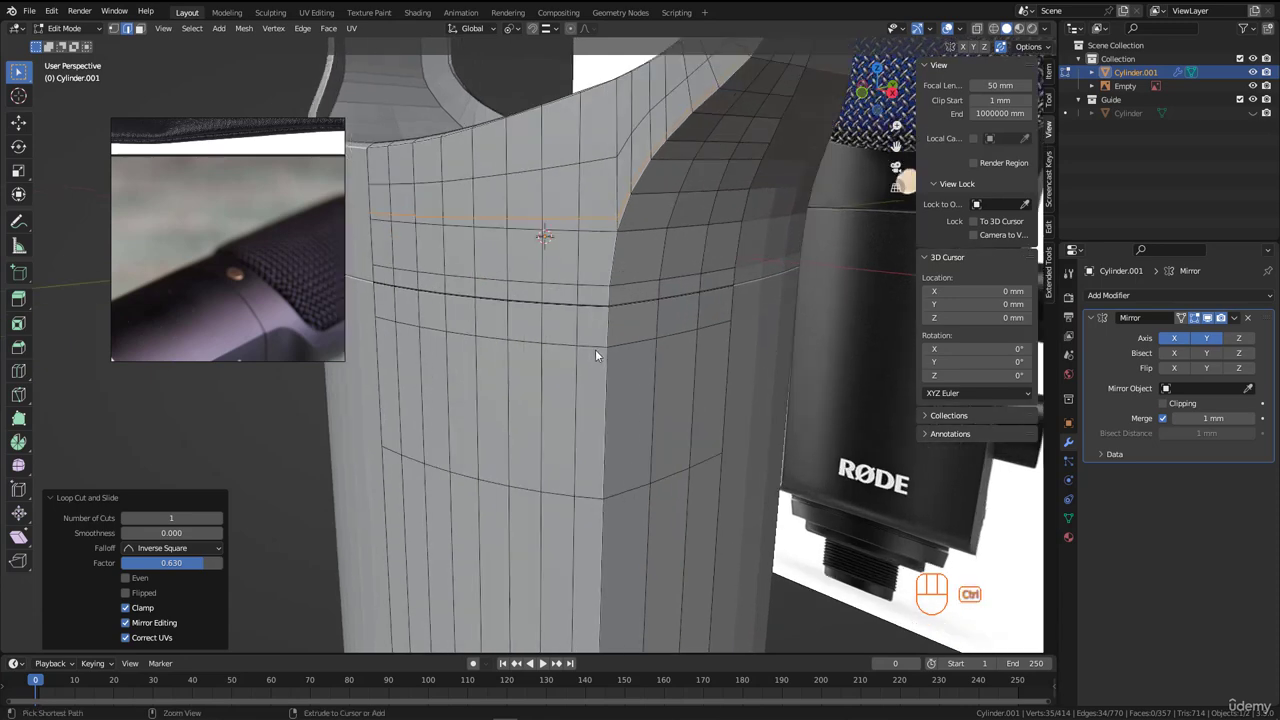
{"action": "key", "text": "ctrl+r"}
{"action": "left_click", "coordinate": [594, 345]}
{"action": "key", "text": "shift"}
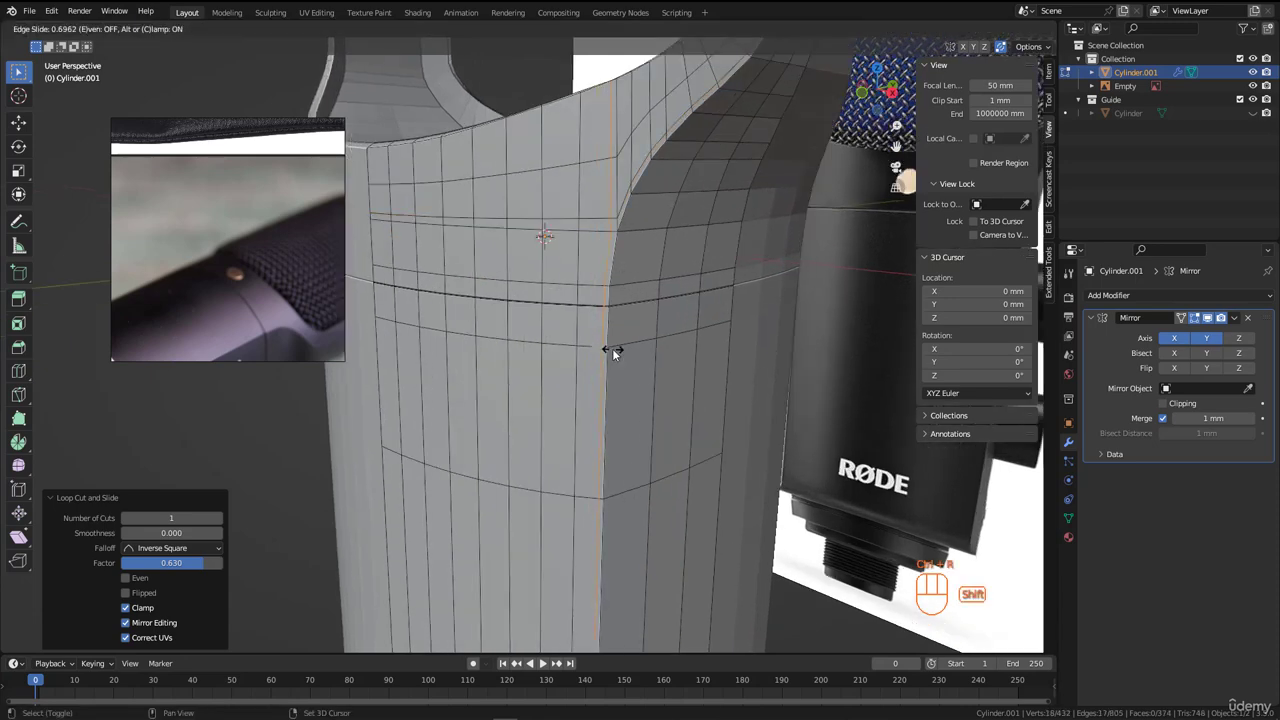
{"action": "left_click", "coordinate": [614, 349]}
- Connect the frame loop's vertex to the lower body loop's vertex diagonally beside the corner edge above the seam
{"action": "scroll", "coordinate": [614, 293], "scroll_direction": "up", "scroll_amount": 3}
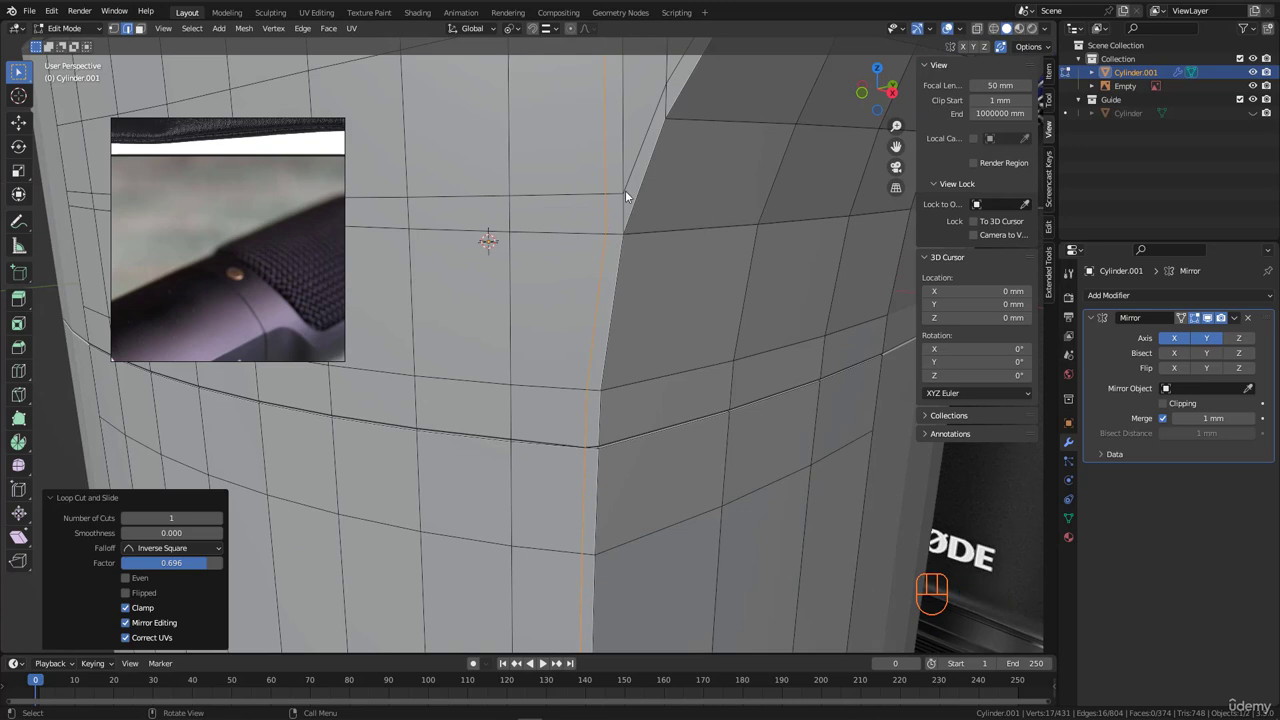
{"action": "left_click", "coordinate": [624, 192]}
{"action": "key", "text": "1"}
{"action": "left_click", "coordinate": [621, 198]}
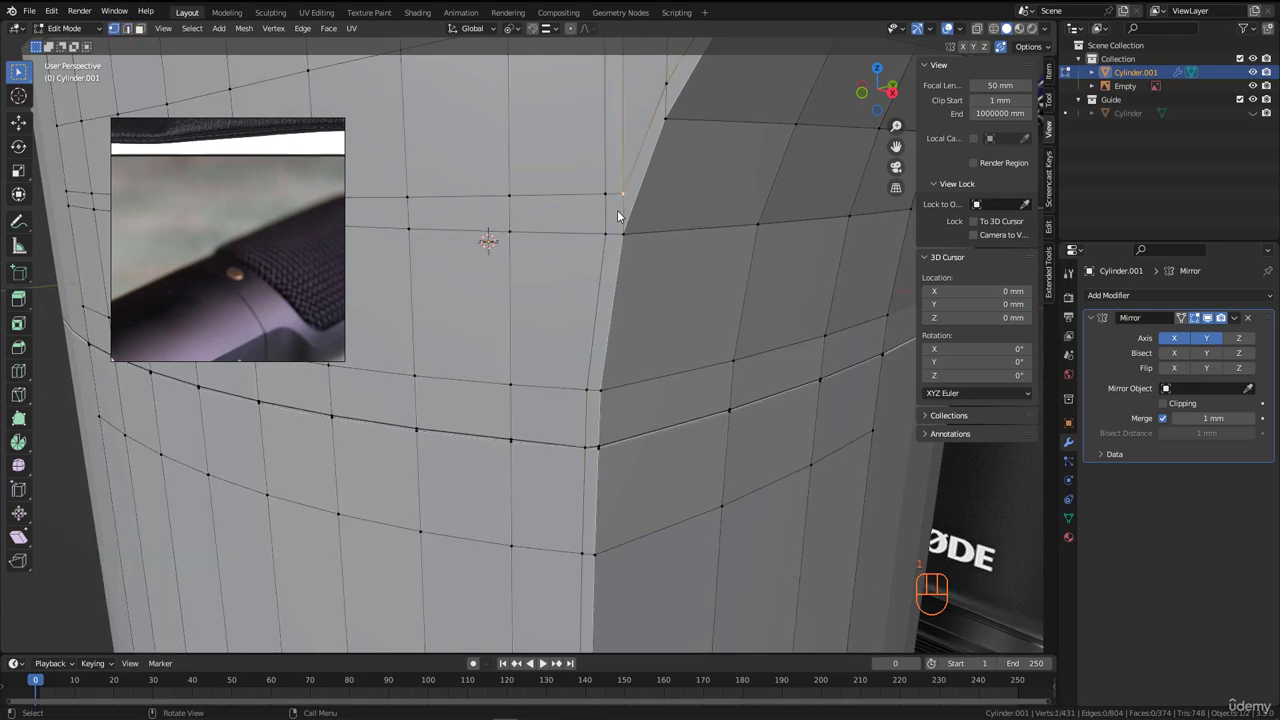
{"action": "middle_click_drag", "start_coordinate": [605, 248], "coordinate": [616, 285], "text": "shift"}
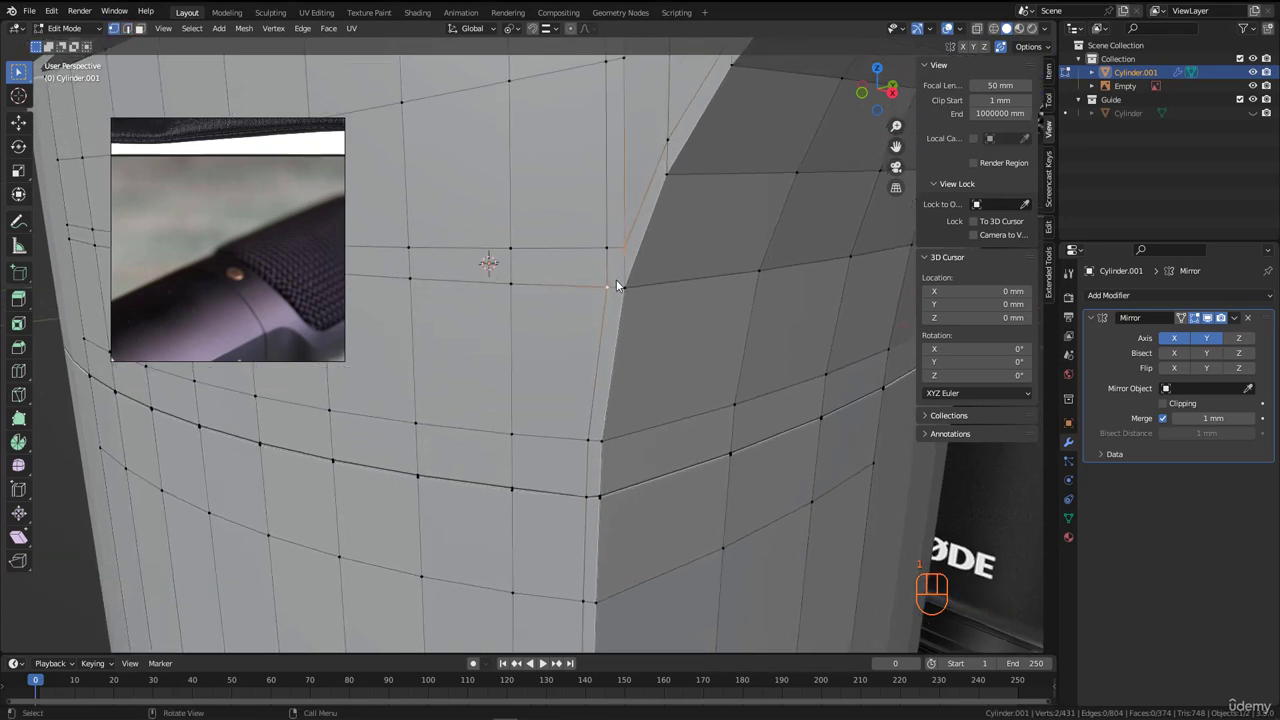
- Dissolve the leftover vertical and horizontal loop edges around the connection, and merge its short diagonal edge at center
{"action": "key", "text": "2"}
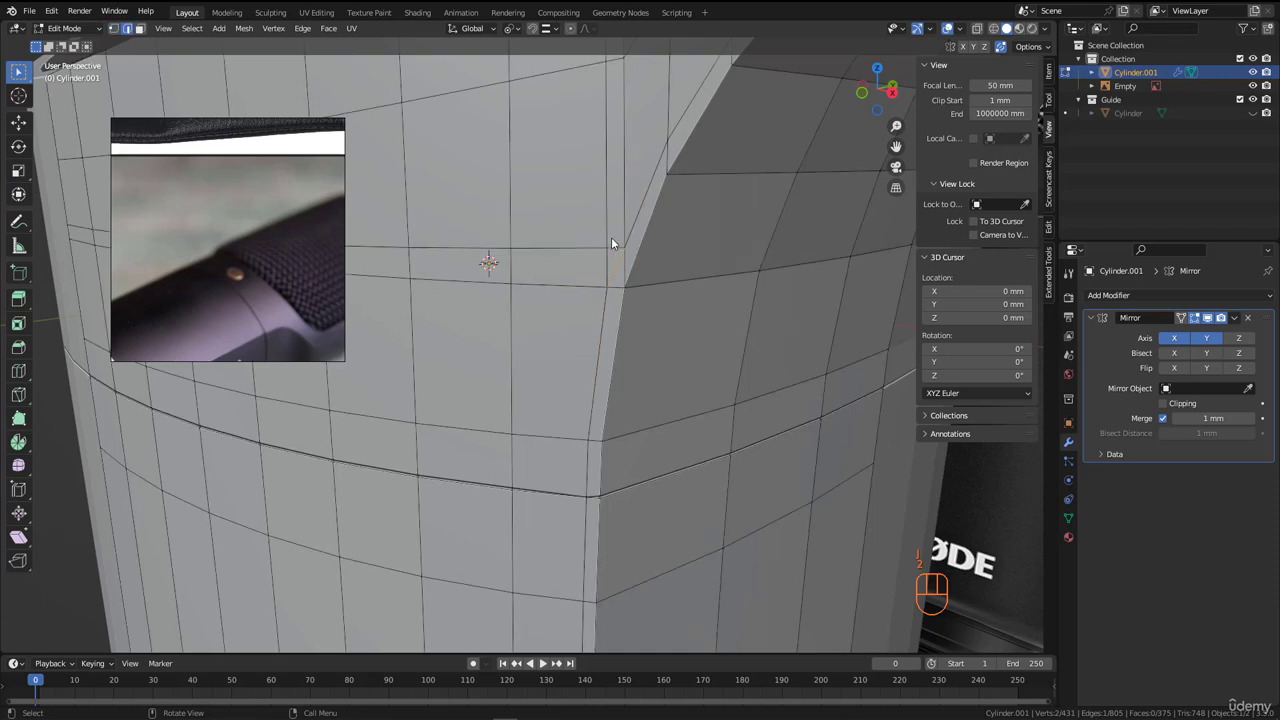
{"action": "left_click", "coordinate": [604, 217]}
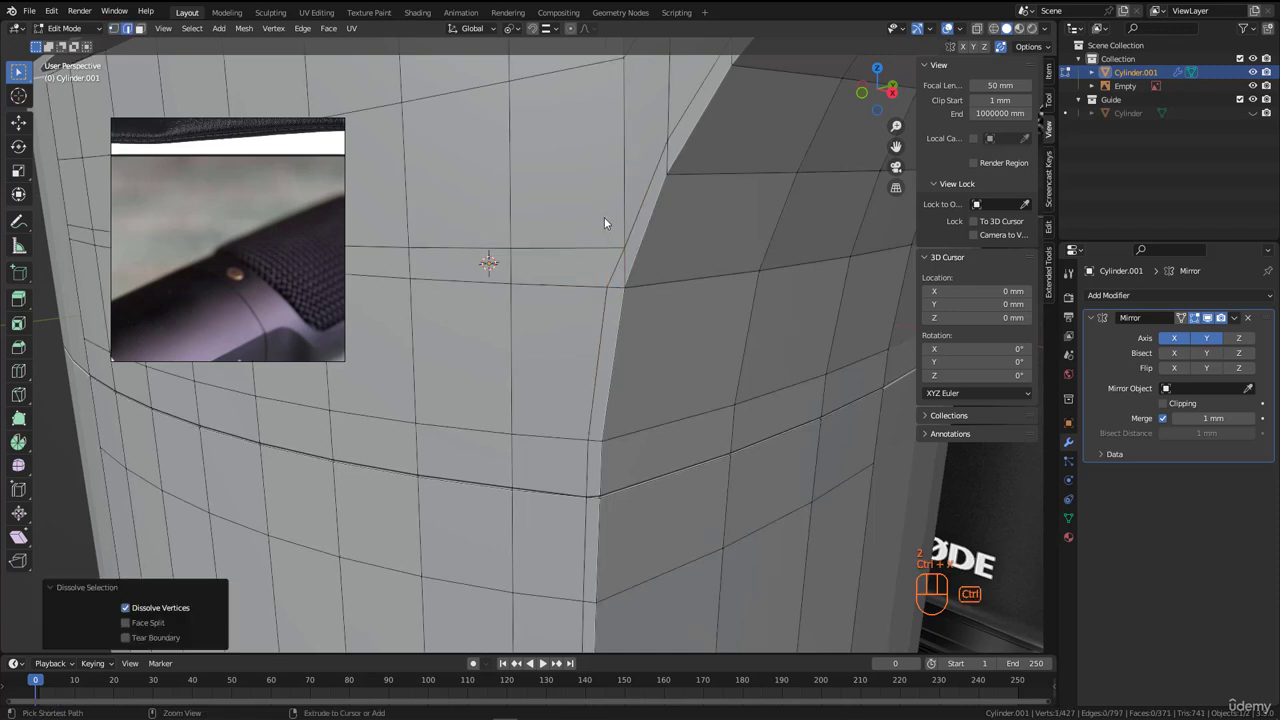
{"action": "left_click", "coordinate": [592, 250], "text": "ctrl"}
{"action": "key", "text": "ctrl+x"}
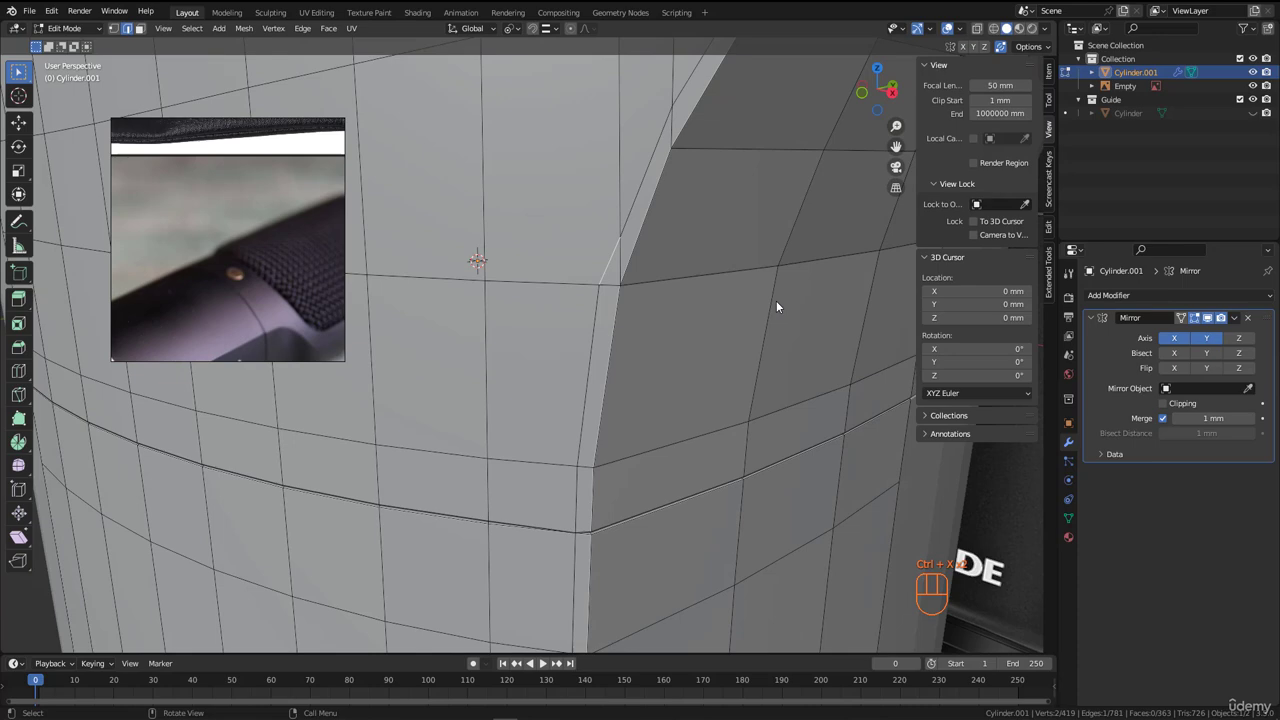
{"action": "key", "text": "m"}
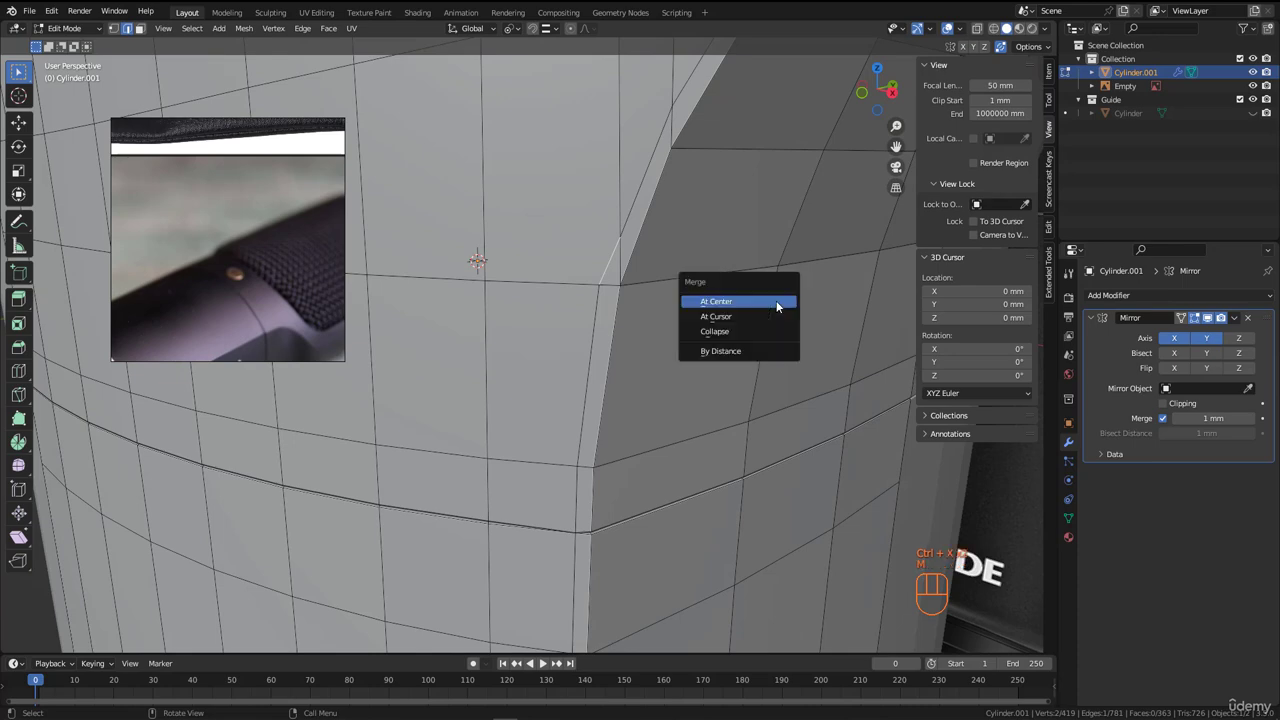
{"action": "left_click", "coordinate": [748, 300]}
- Add a loop cut along the side face beside the shell's corner edge and slide it toward that edge by a factor of 0.805
{"action": "middle_click_drag", "start_coordinate": [638, 300], "coordinate": [606, 323]}
{"action": "scroll", "coordinate": [603, 300], "scroll_direction": "down", "scroll_amount": 3}
{"action": "scroll", "coordinate": [603, 300], "scroll_direction": "down", "scroll_amount": 3}
{"action": "middle_click_drag", "start_coordinate": [594, 391], "coordinate": [586, 443]}
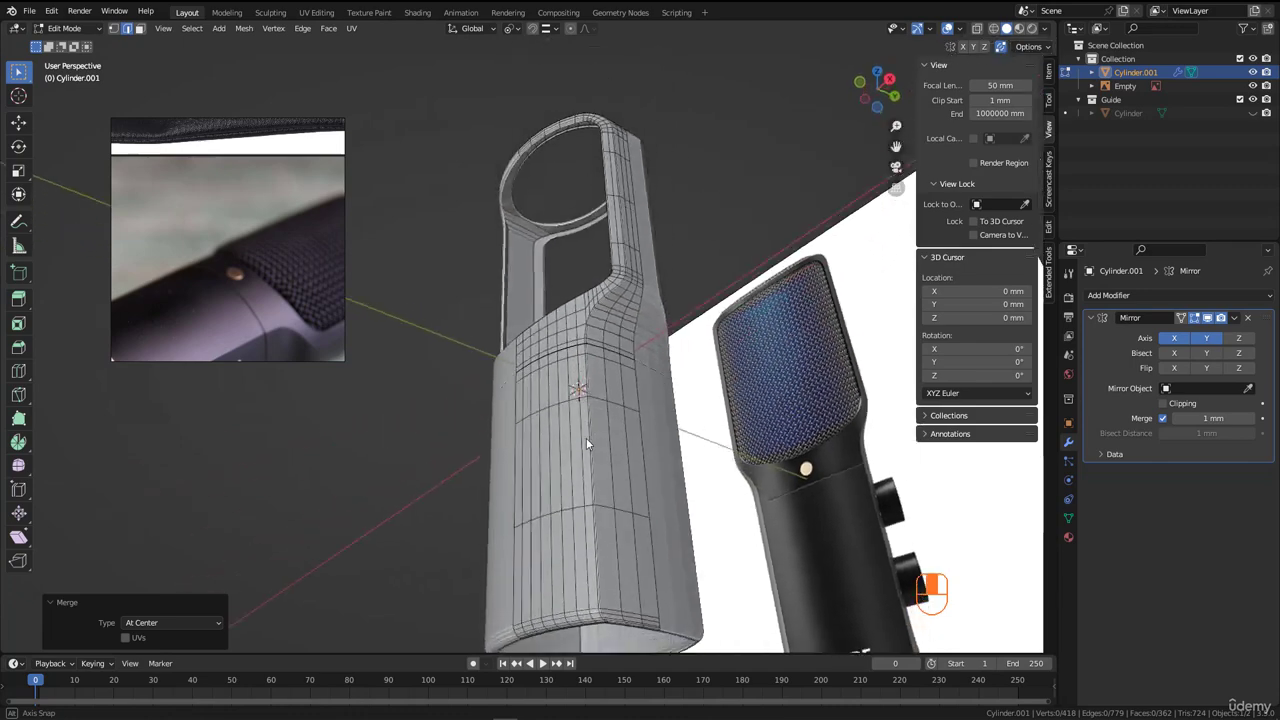
{"action": "scroll", "coordinate": [608, 341], "scroll_direction": "up", "scroll_amount": 6}
{"action": "middle_click_drag", "start_coordinate": [604, 363], "coordinate": [638, 368]}
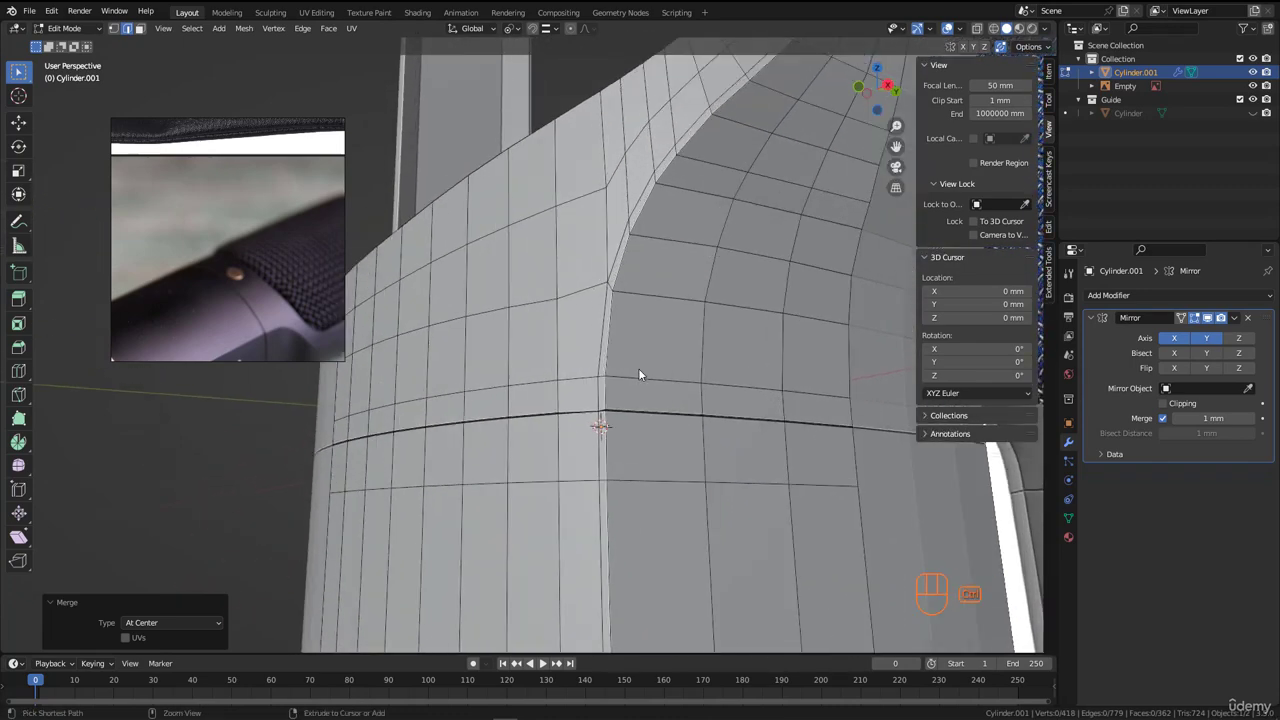
{"action": "key", "text": "ctrl+r"}
{"action": "left_click", "coordinate": [636, 370]}
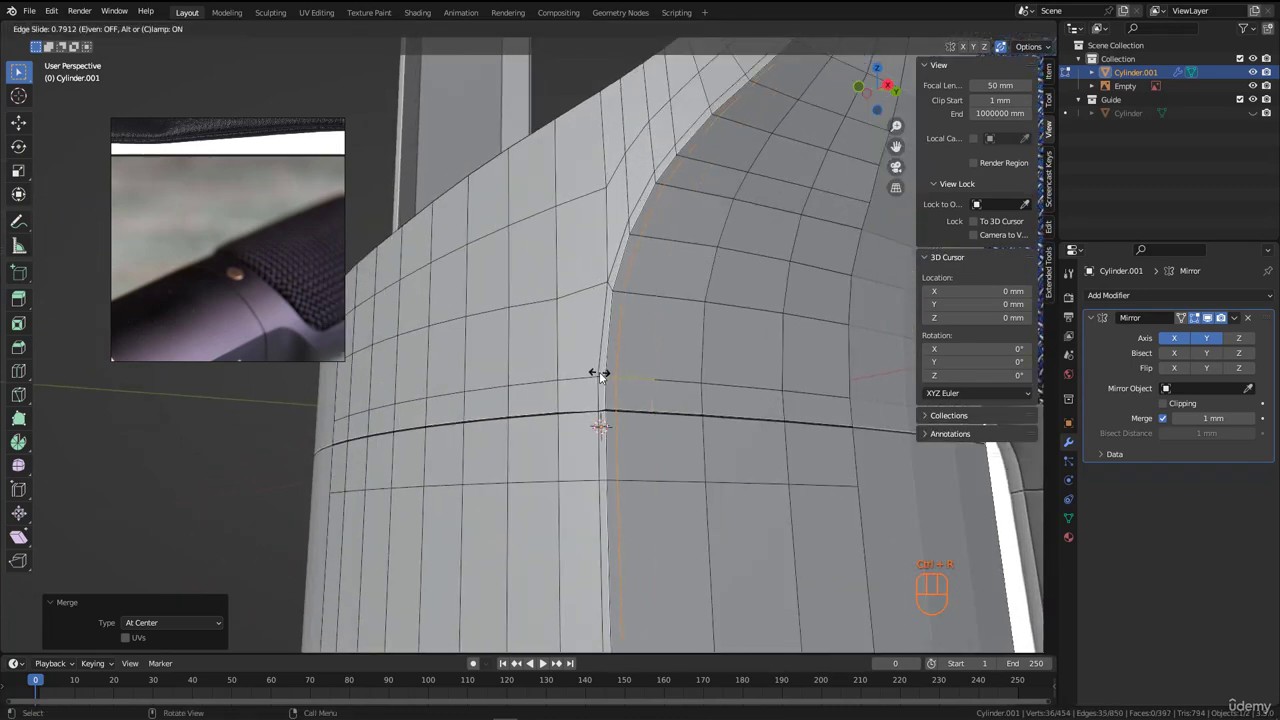
{"action": "left_click", "coordinate": [598, 371]}
- Add a loop cut around the frame's top ring and slide it toward the outer edge by about -0.82
{"action": "scroll", "coordinate": [630, 296], "scroll_direction": "down", "scroll_amount": 5}
{"action": "middle_click_drag", "start_coordinate": [645, 439], "coordinate": [658, 380]}
{"action": "scroll", "coordinate": [597, 387], "scroll_direction": "up", "scroll_amount": 6}
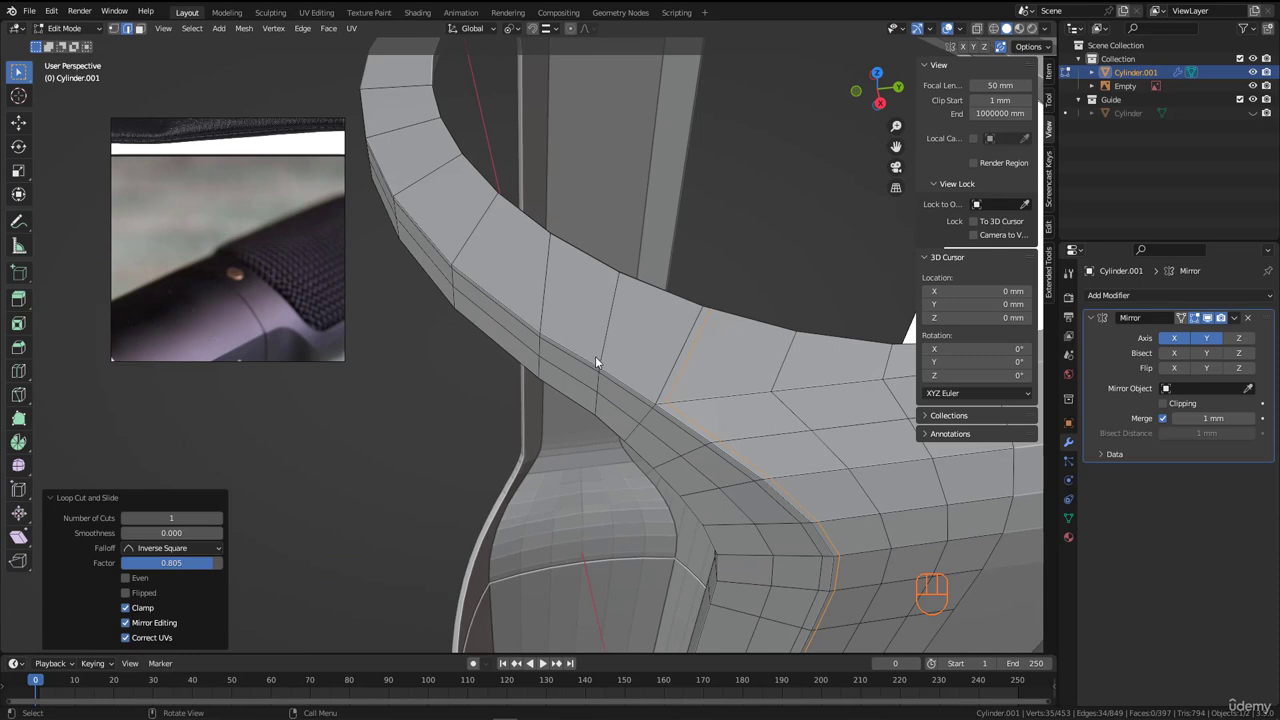
{"action": "key", "text": "ctrl+r"}
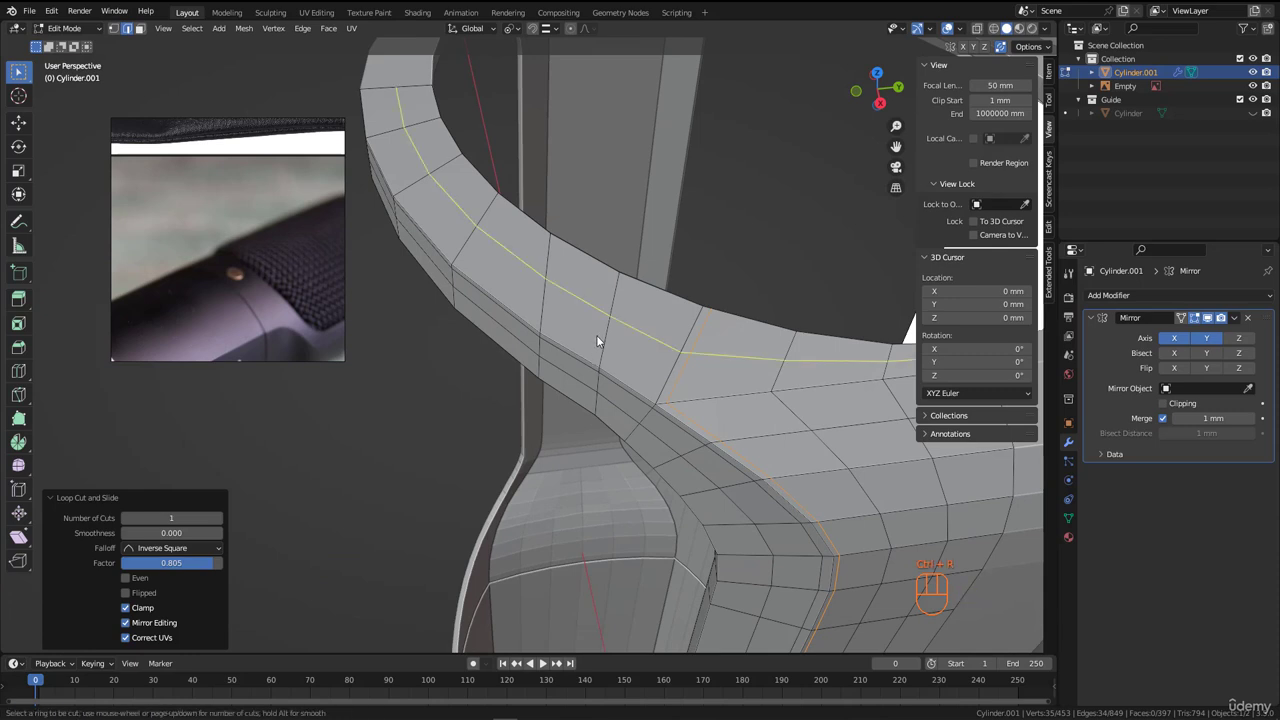
{"action": "left_click", "coordinate": [597, 341]}
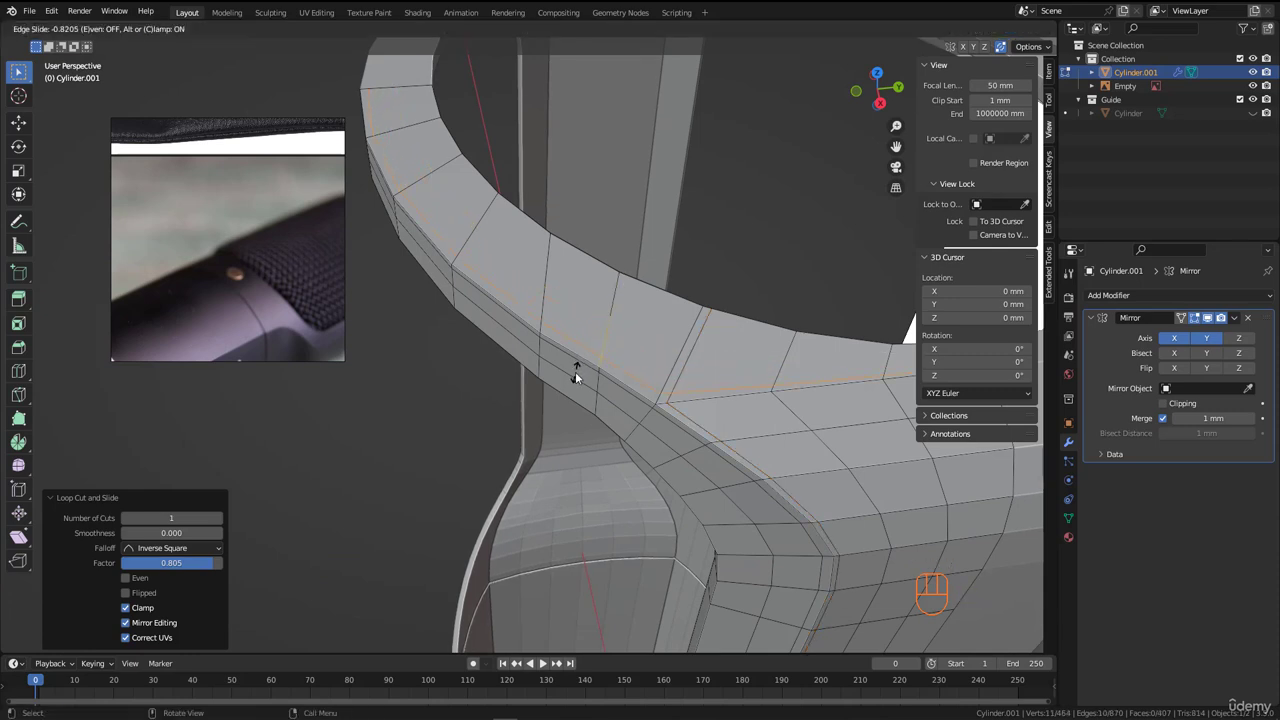
{"action": "left_click", "coordinate": [575, 371]}
- Connect the two support loops diagonally at the top ring's corner and dissolve their leftover edges beyond the connection
{"action": "scroll", "coordinate": [666, 400], "scroll_direction": "up", "scroll_amount": 5}
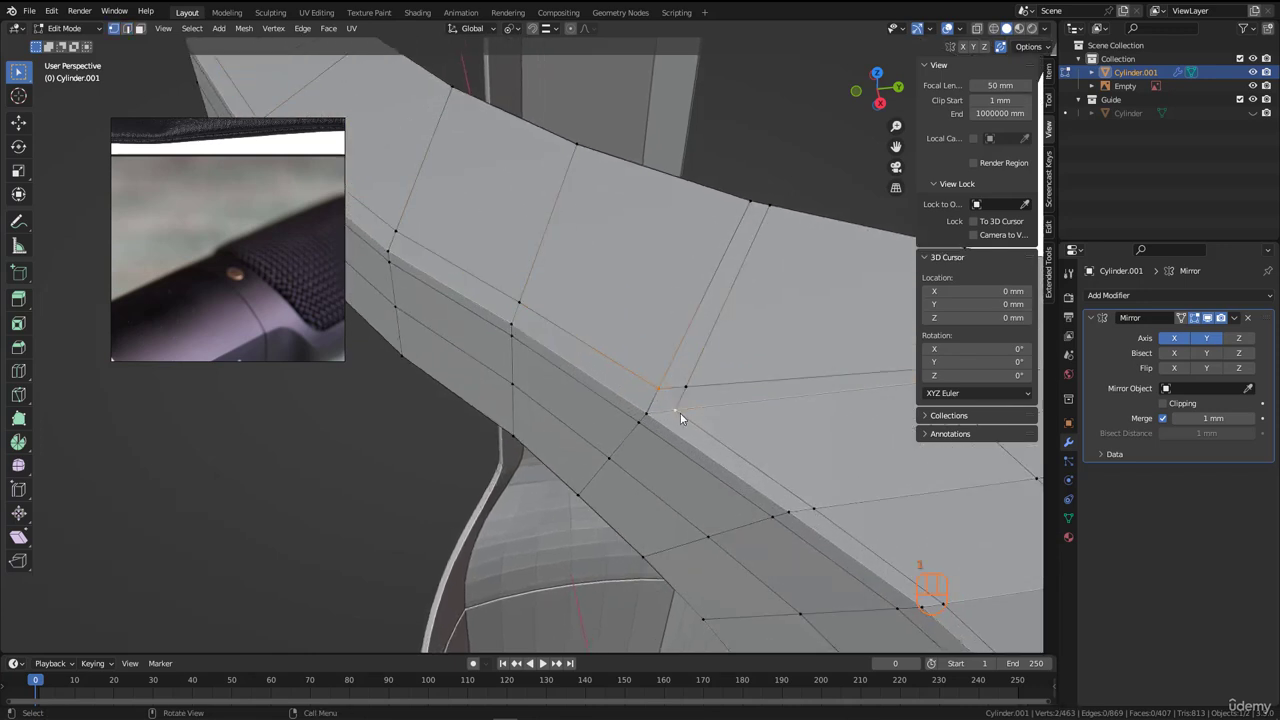
{"action": "key", "text": "2"}
{"action": "key", "text": "ctrl+x"}
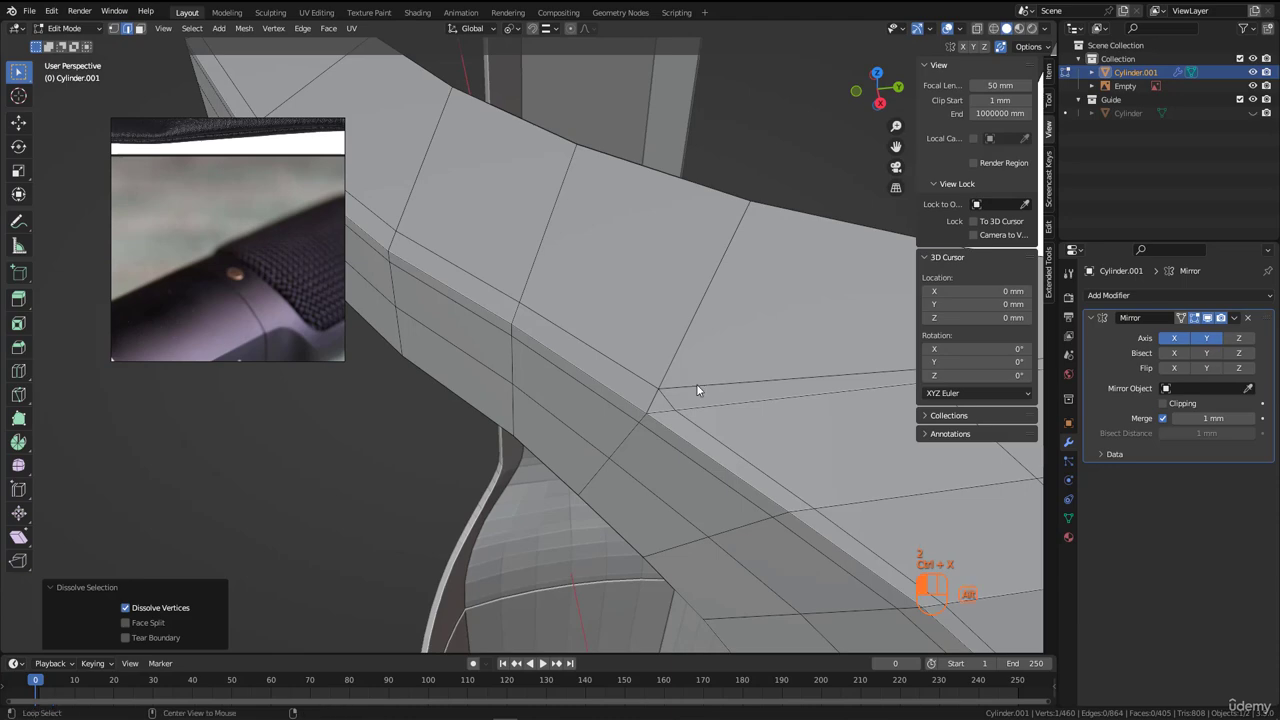
{"action": "left_click", "coordinate": [698, 390]}
{"action": "scroll", "coordinate": [600, 392], "scroll_direction": "down", "scroll_amount": 5}
{"action": "key", "text": "ctrl+x"}
- Select the support edges running along the top ring's outer rim and edge-slide them slightly closer to the rim
{"action": "middle_click_drag", "start_coordinate": [563, 401], "coordinate": [533, 387]}
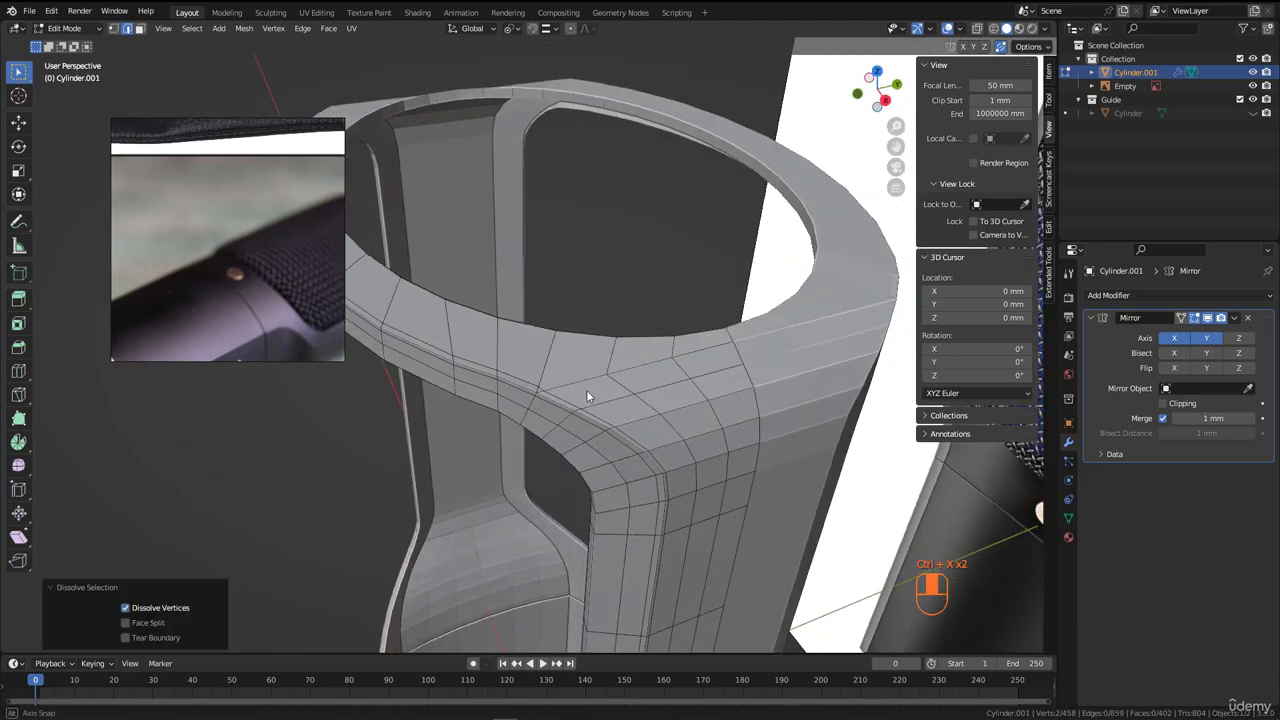
{"action": "scroll", "coordinate": [531, 400], "scroll_direction": "up", "scroll_amount": 2}
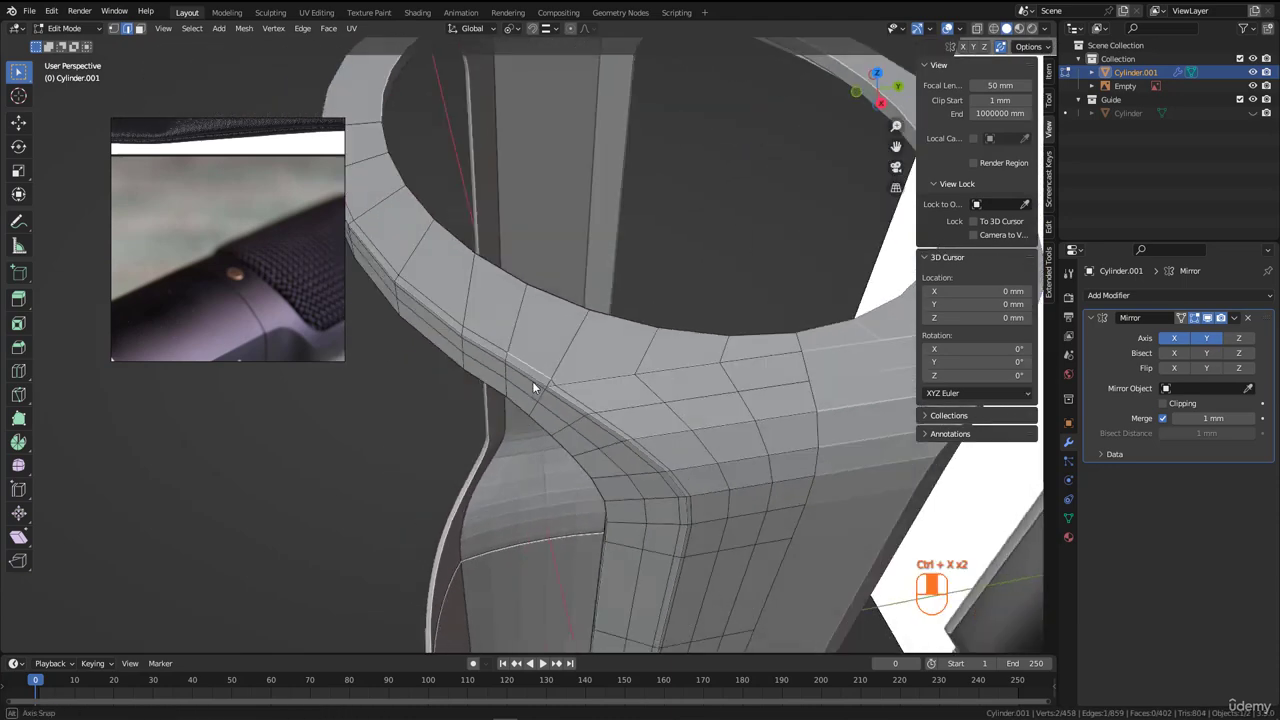
{"action": "scroll", "coordinate": [502, 225], "scroll_direction": "down", "scroll_amount": 4}
{"action": "left_click", "coordinate": [503, 228], "text": "ctrl"}
{"action": "scroll", "coordinate": [520, 333], "scroll_direction": "up", "scroll_amount": 4}
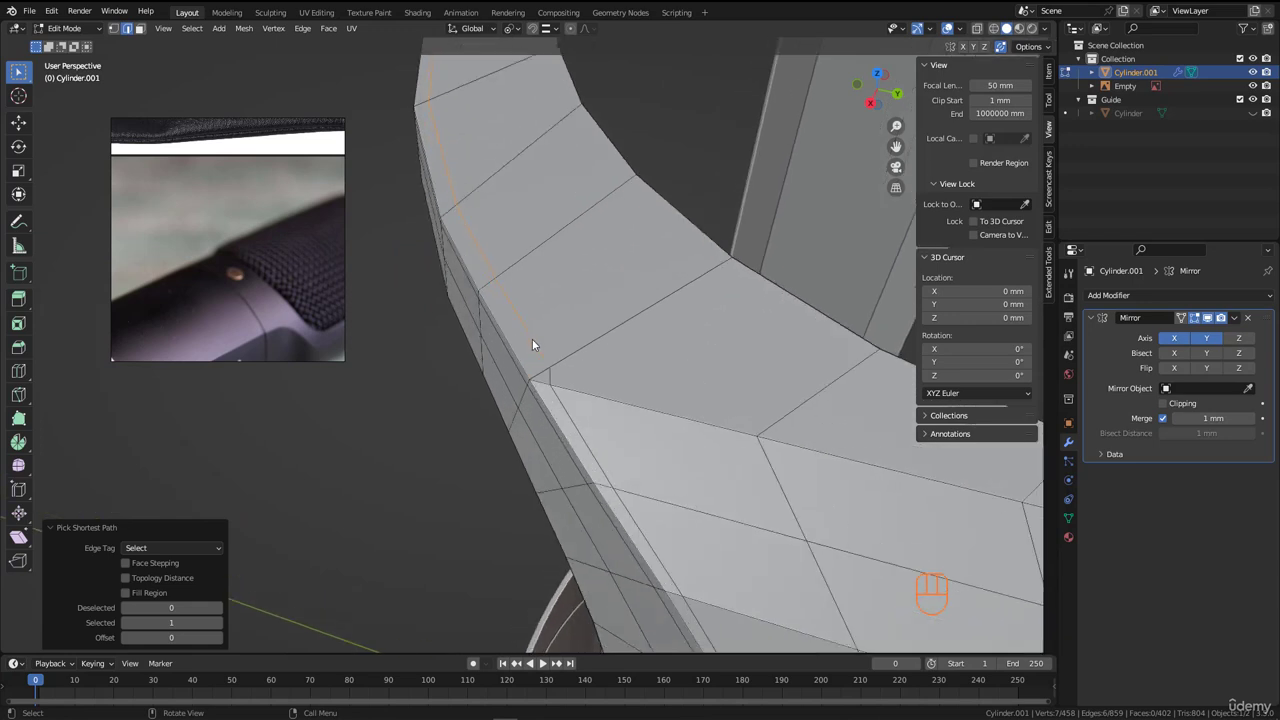
{"action": "scroll", "coordinate": [532, 339], "scroll_direction": "up", "scroll_amount": 1}
{"action": "key", "text": "g"}
{"action": "key", "text": "g"}
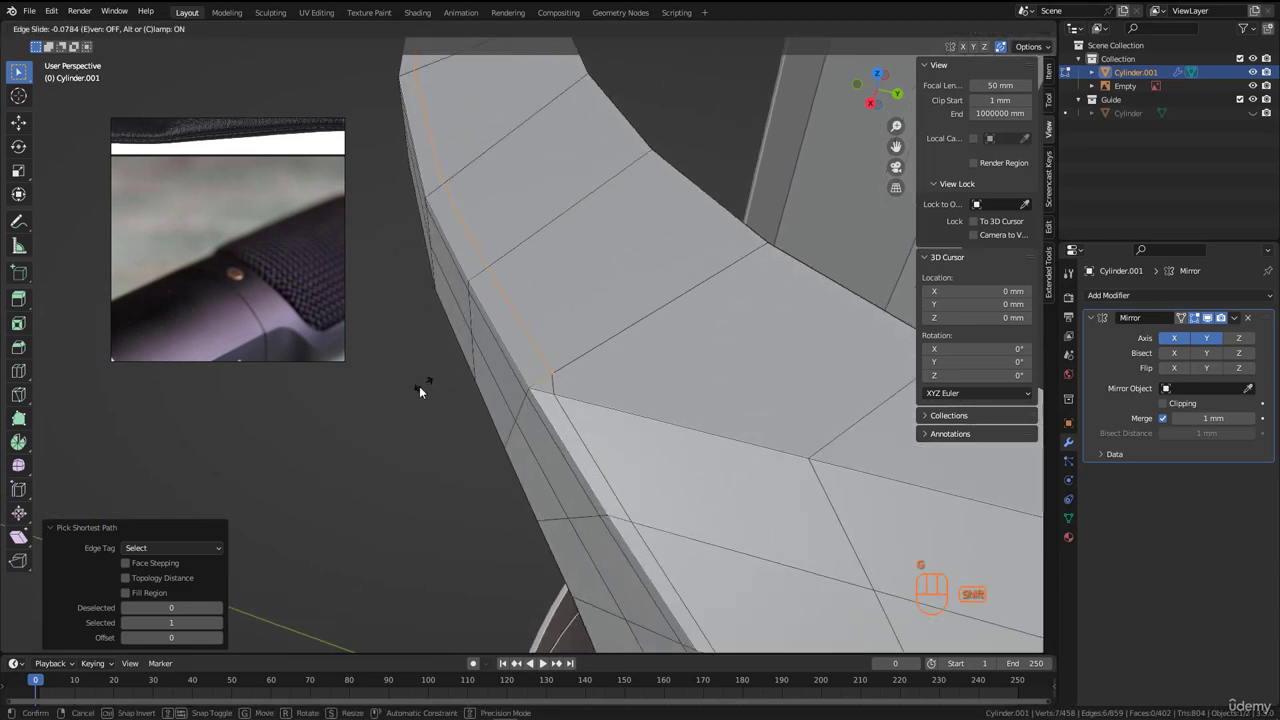
{"action": "left_click", "coordinate": [258, 485]}
- Merge the short diagonal edge at the top ring's corner at center
{"action": "left_click", "coordinate": [552, 384]}
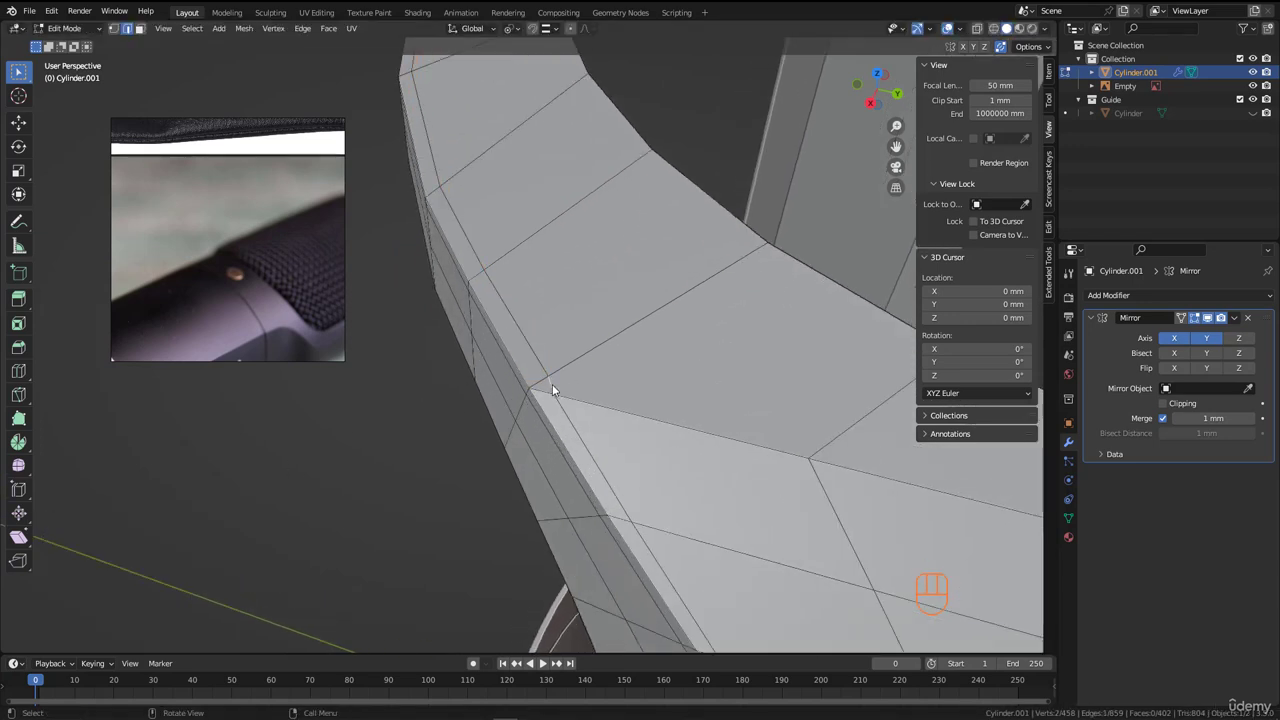
{"action": "key", "text": "m"}
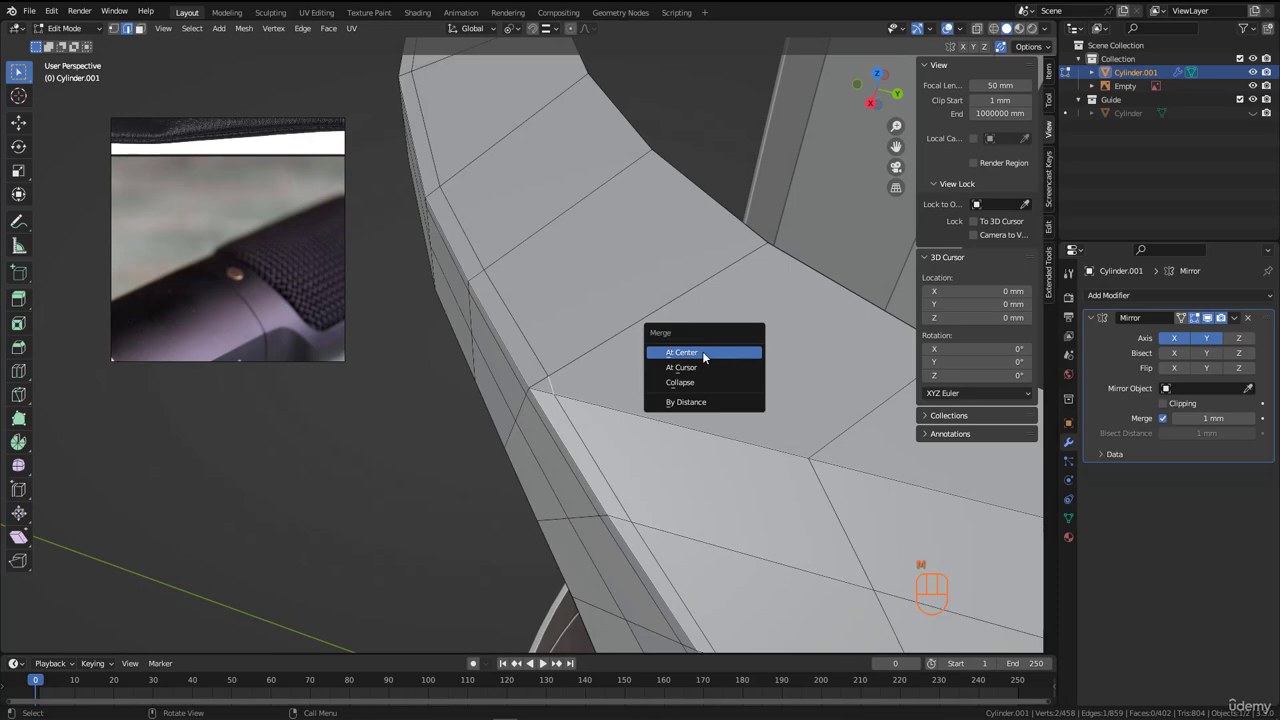
{"action": "left_click", "coordinate": [702, 351]}
- Add a loop cut around the front face of the frame opening and slide it toward the inner rim by a factor of -0.853
{"action": "middle_click_drag", "start_coordinate": [702, 351], "coordinate": [619, 313]}
{"action": "scroll", "coordinate": [619, 313], "scroll_direction": "up", "scroll_amount": 3}
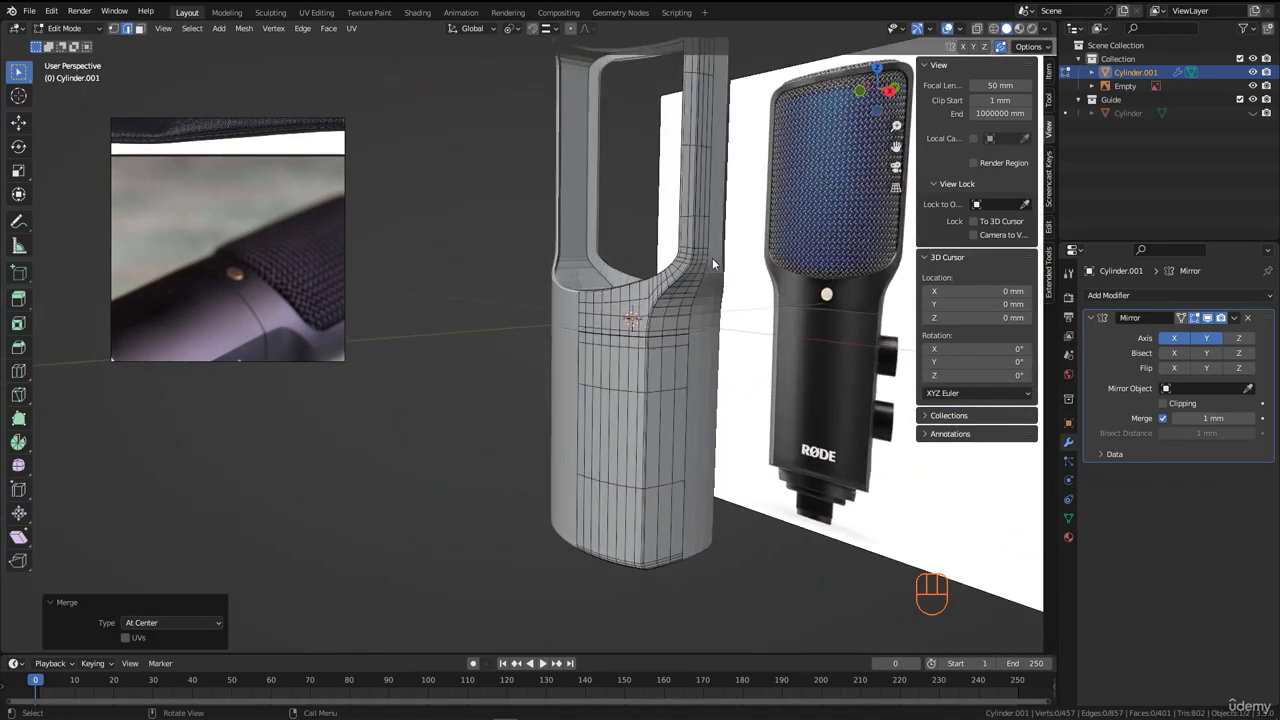
{"action": "middle_click_drag", "start_coordinate": [712, 257], "coordinate": [708, 350]}
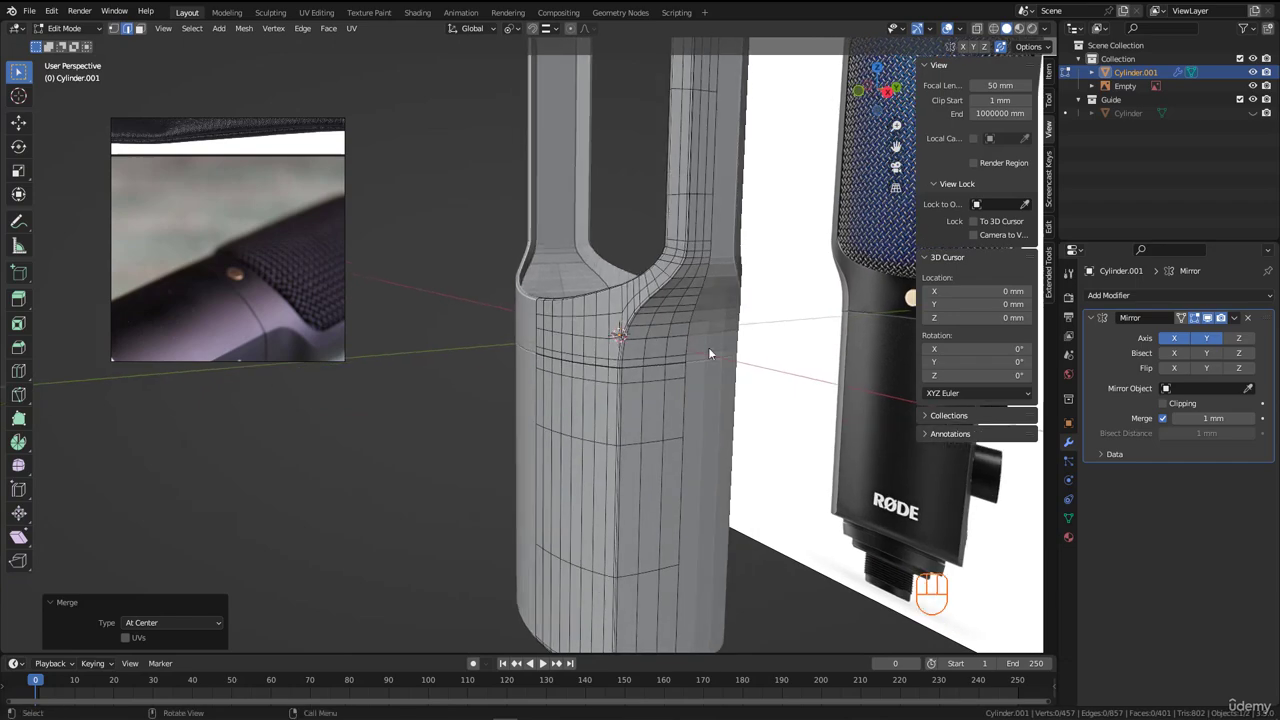
{"action": "scroll", "coordinate": [637, 292], "scroll_direction": "up", "scroll_amount": 5}
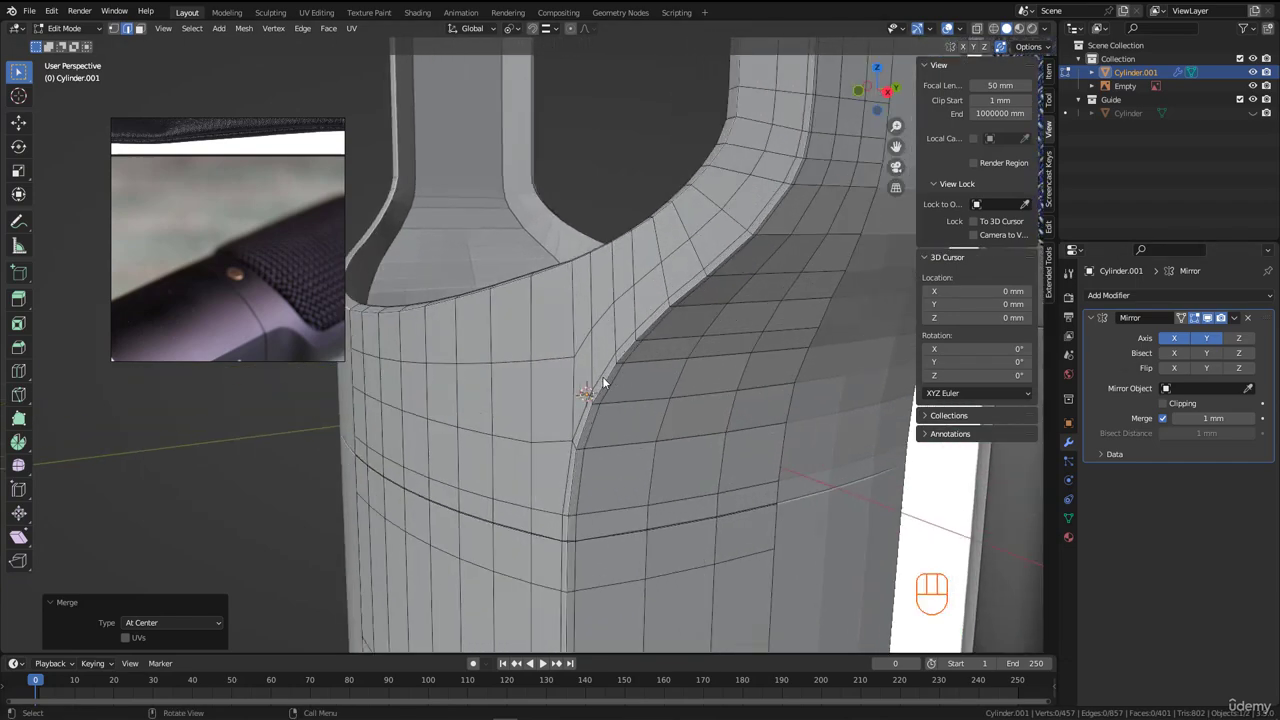
{"action": "middle_click_drag", "start_coordinate": [603, 382], "coordinate": [612, 294]}
{"action": "key", "text": "ctrl+r"}
{"action": "left_click", "coordinate": [613, 298]}
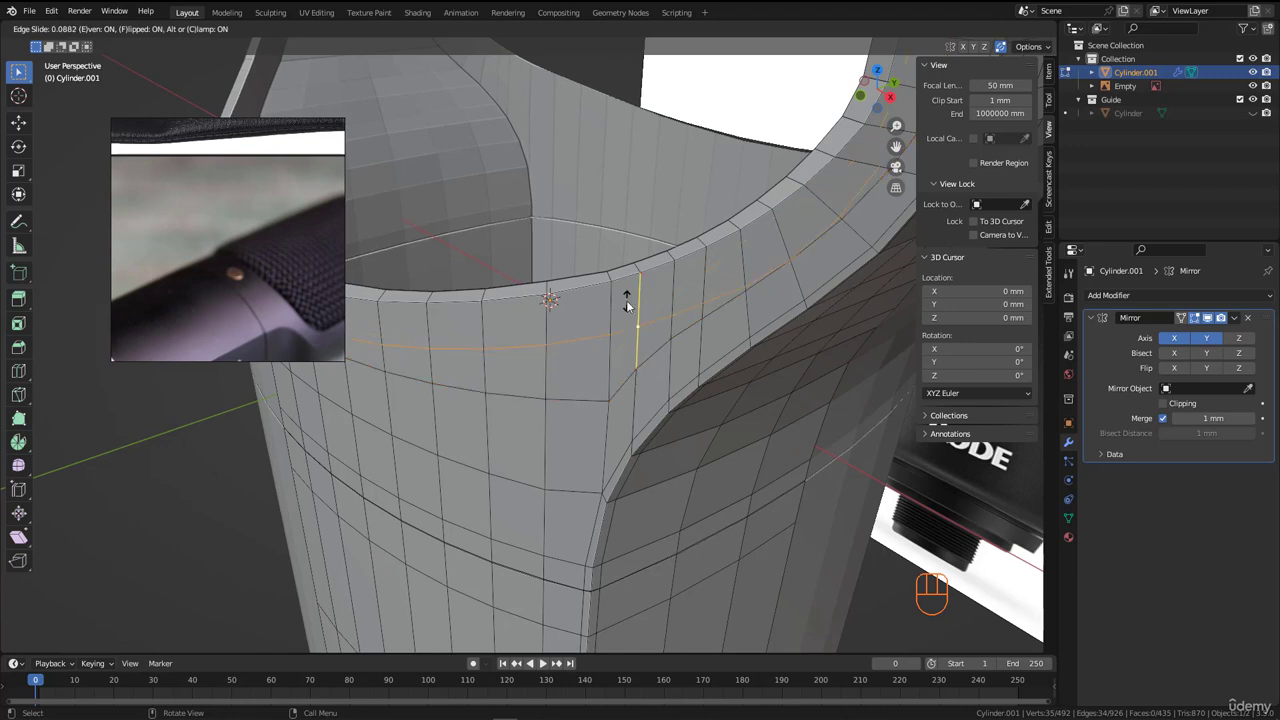
{"action": "left_click", "coordinate": [619, 237]}
- Add a loop cut around the inner wall of the frame opening and slide it toward the front edge by a factor of 0.496
{"action": "scroll", "coordinate": [619, 237], "scroll_direction": "down", "scroll_amount": 5}
{"action": "middle_click_drag", "start_coordinate": [619, 237], "coordinate": [687, 274]}
{"action": "key", "text": "ctrl+r"}
{"action": "left_click", "coordinate": [687, 273]}
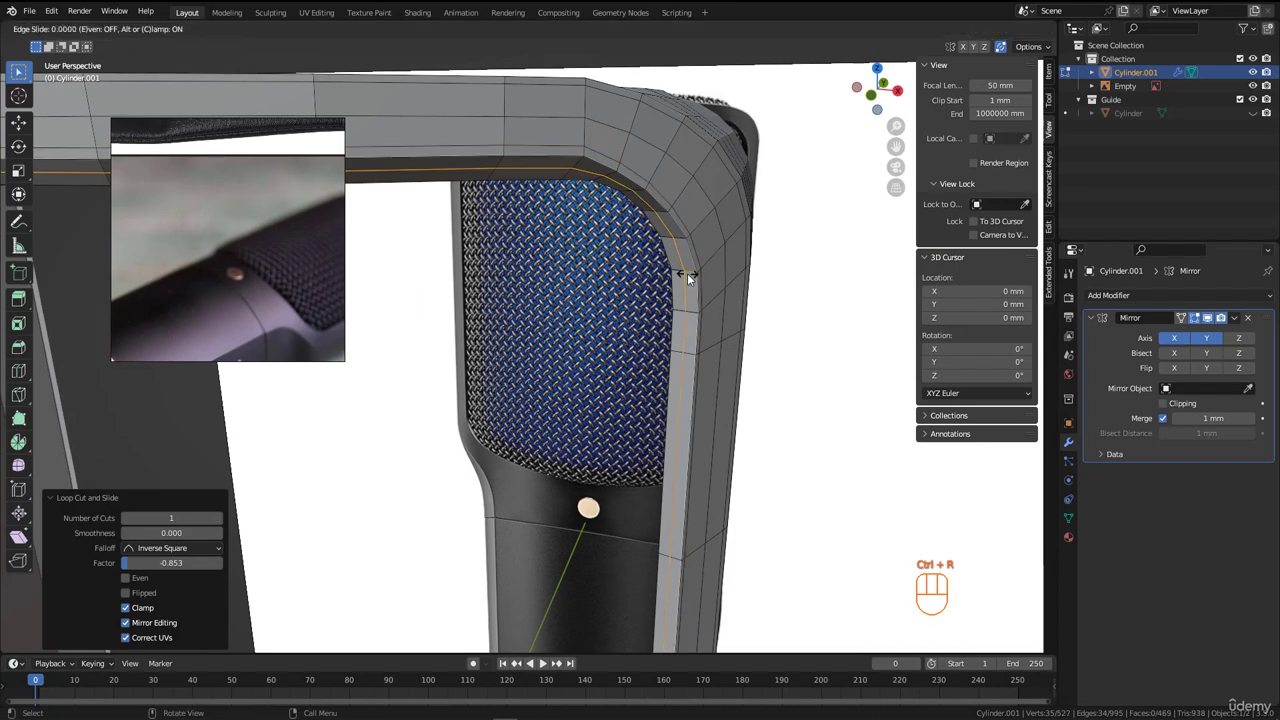
{"action": "left_click", "coordinate": [677, 206]}
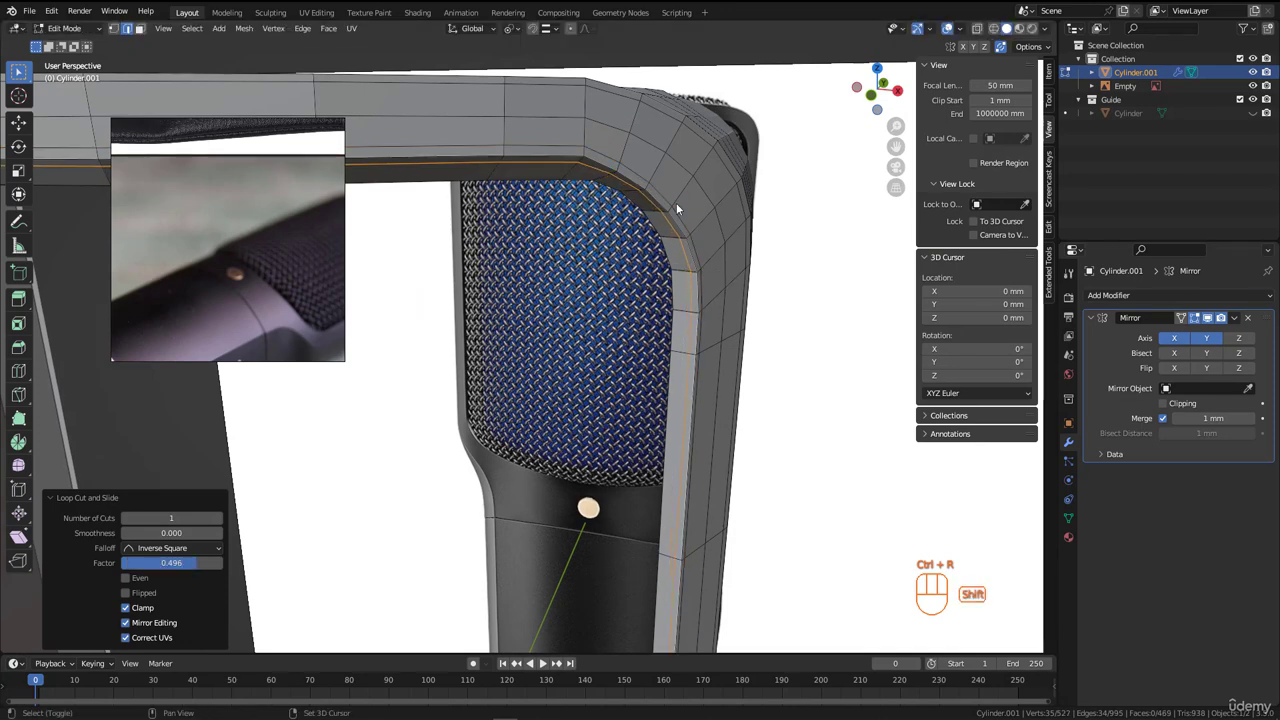
{"action": "middle_click_drag", "start_coordinate": [677, 206], "coordinate": [582, 373]}
{"action": "scroll", "coordinate": [567, 388], "scroll_direction": "up", "scroll_amount": 6}
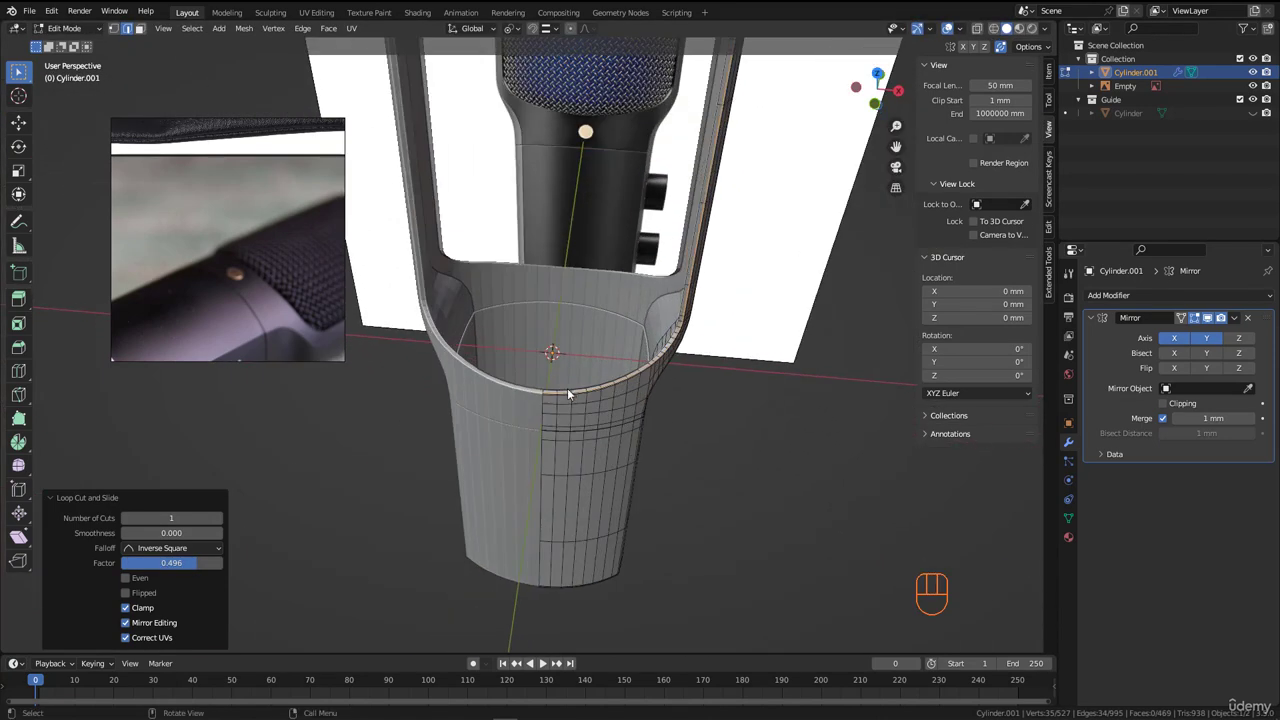
{"action": "scroll", "coordinate": [531, 395], "scroll_direction": "down", "scroll_amount": 5}
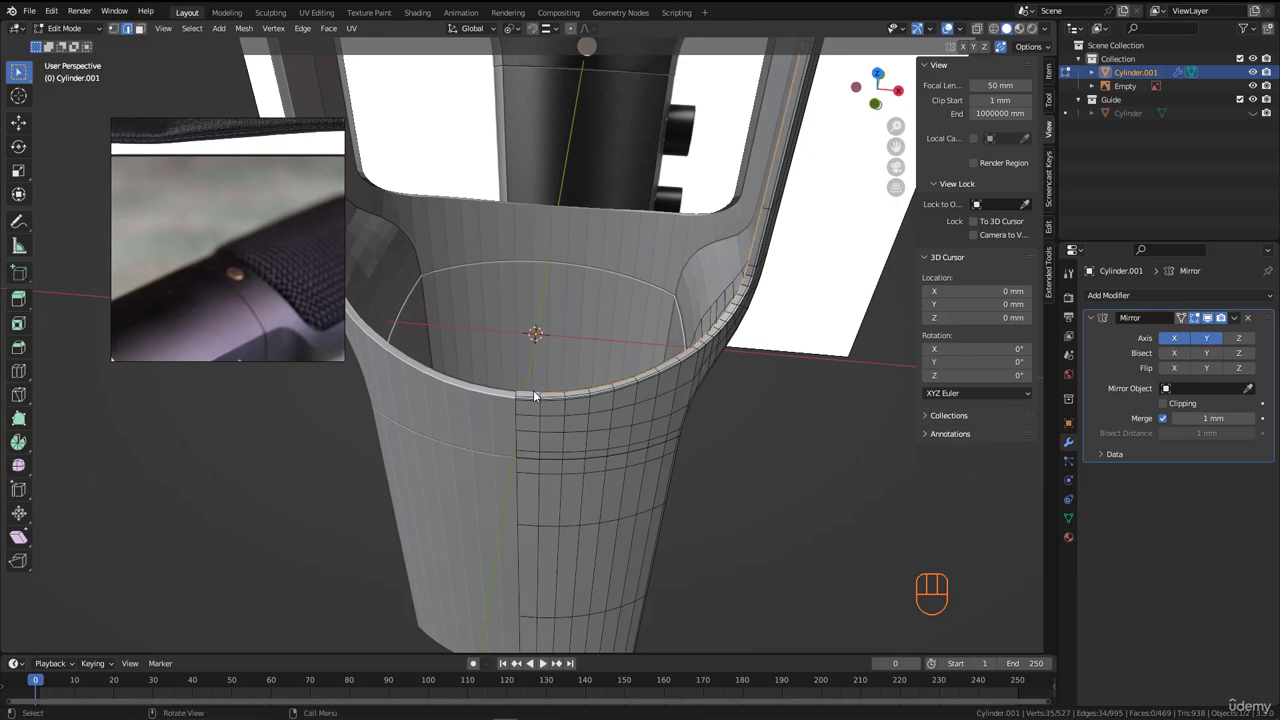
- Extrude the selected inner rim edges of the frame opening 1.578 mm along the Y axis
{"action": "middle_click_drag", "start_coordinate": [533, 390], "coordinate": [646, 350]}
{"action": "scroll", "coordinate": [595, 371], "scroll_direction": "up", "scroll_amount": 5}
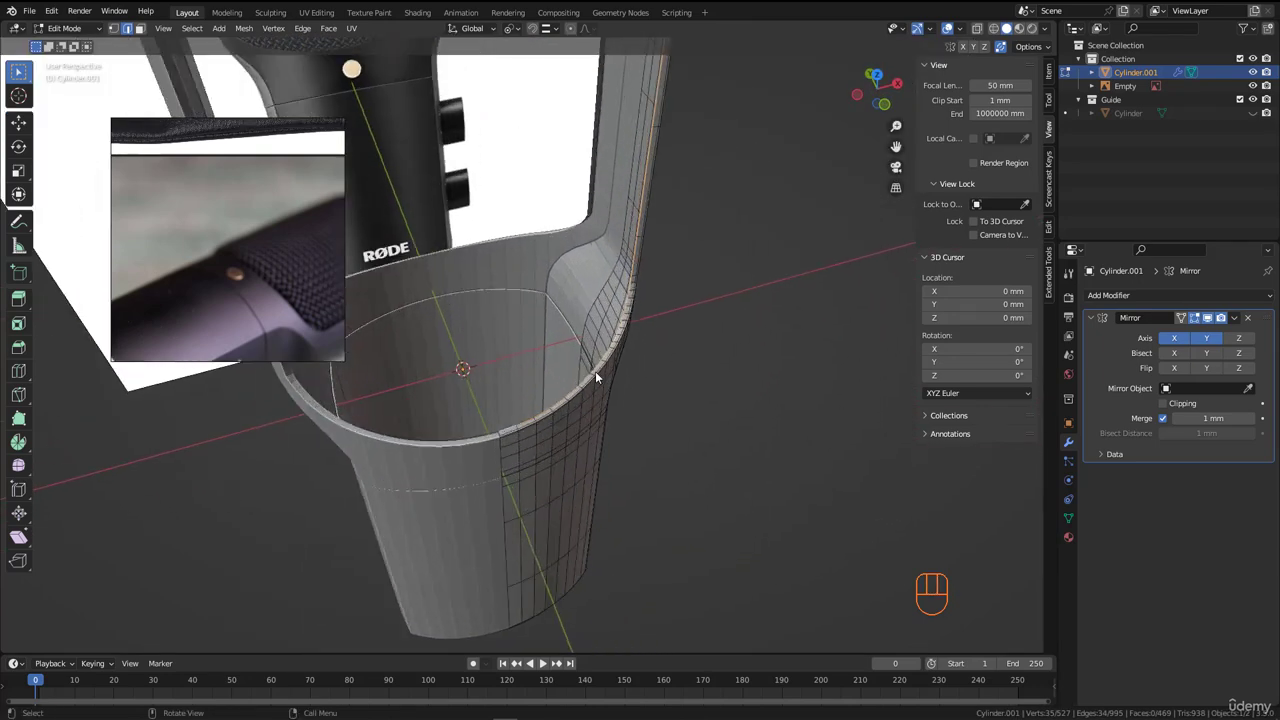
{"action": "scroll", "coordinate": [611, 350], "scroll_direction": "up", "scroll_amount": 1}
{"action": "key", "text": "e"}
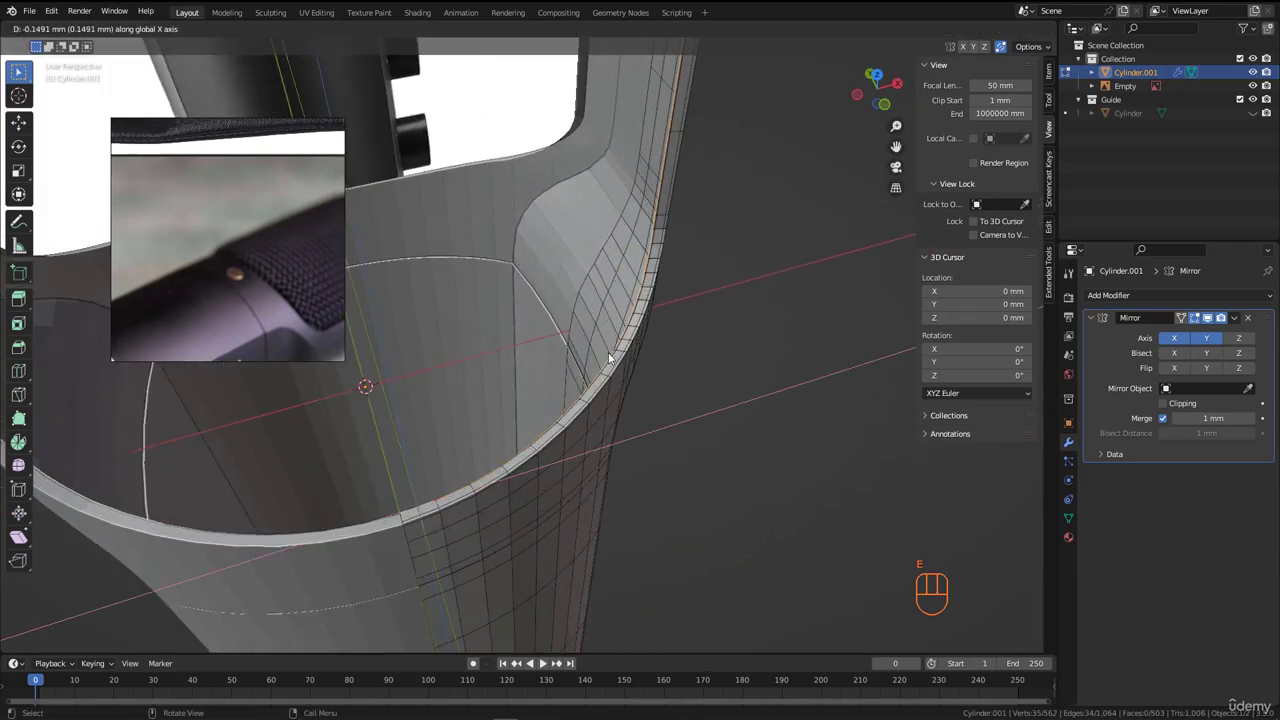
{"action": "left_click", "coordinate": [582, 311]}
{"action": "scroll", "coordinate": [581, 305], "scroll_direction": "down", "scroll_amount": 3}
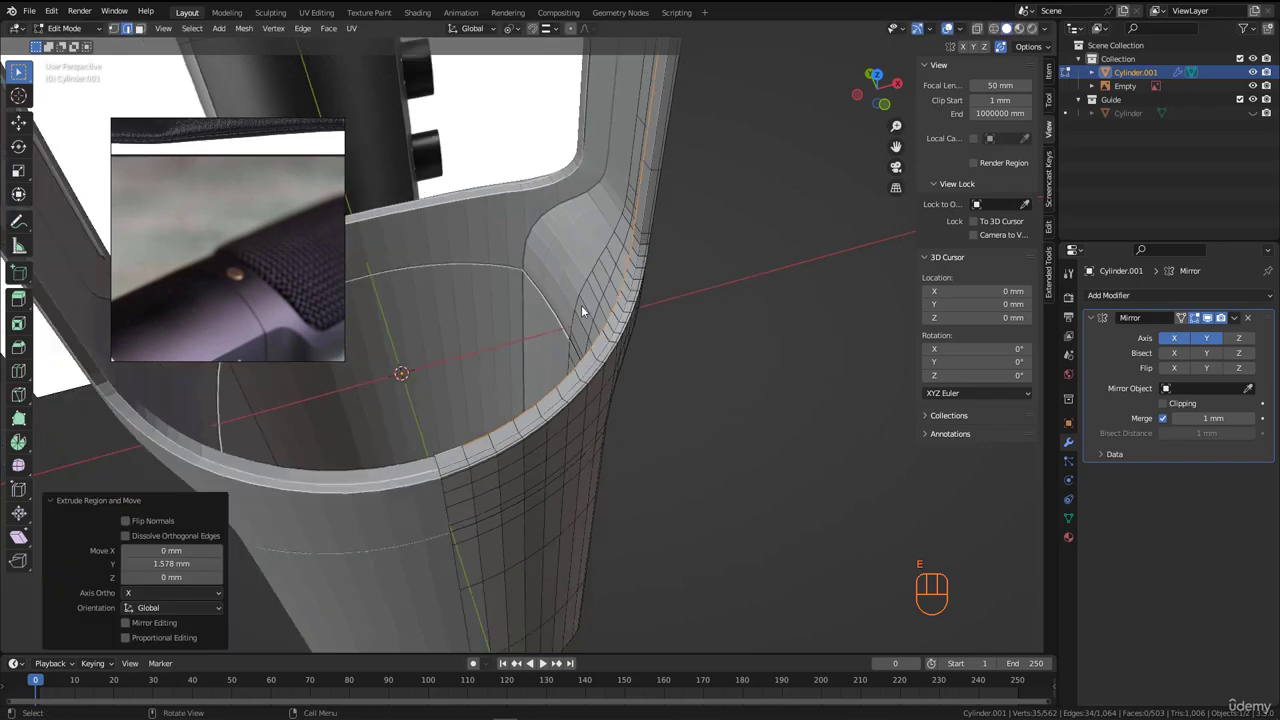
- Bevel the inner corner edge loop of the frame opening's rim with a width of 0.165 mm and 2 segments
{"action": "middle_click_drag", "start_coordinate": [581, 305], "coordinate": [617, 315]}
{"action": "scroll", "coordinate": [617, 315], "scroll_direction": "up", "scroll_amount": 5}
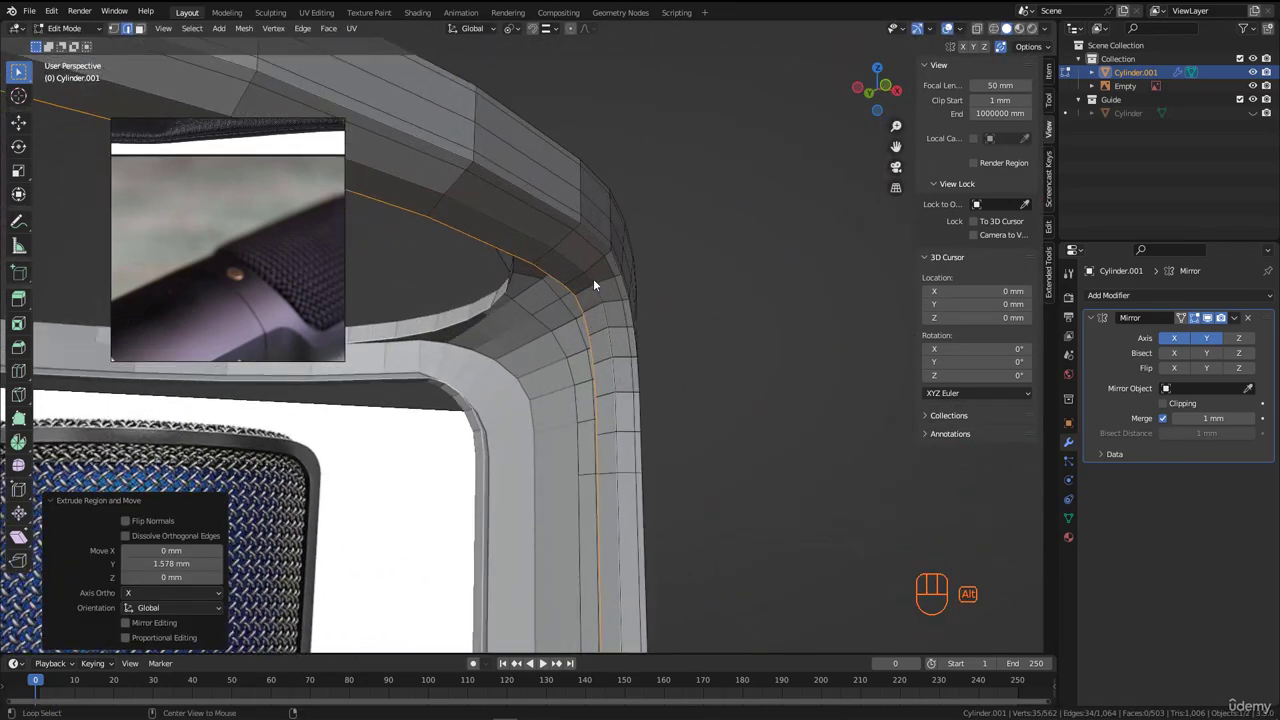
{"action": "left_click", "coordinate": [593, 278], "text": "alt"}
{"action": "middle_click_drag", "start_coordinate": [591, 257], "coordinate": [732, 338]}
{"action": "key", "text": "ctrl+b"}
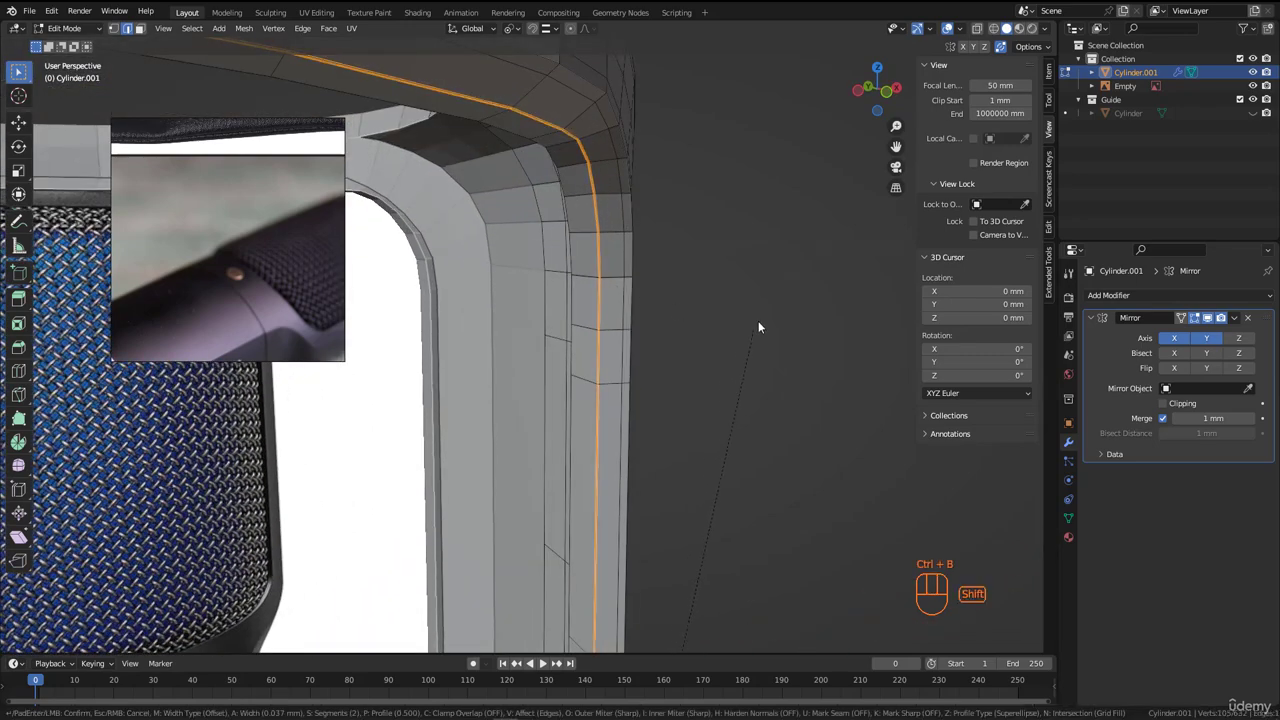
{"action": "left_click", "coordinate": [776, 283]}
- Add a horizontal loop cut around the body just above its rounded bottom rim and slide it toward the rim by a factor of 0.931
{"action": "middle_click_drag", "start_coordinate": [776, 283], "coordinate": [566, 341]}
{"action": "scroll", "coordinate": [553, 622], "scroll_direction": "up", "scroll_amount": 5}
{"action": "middle_click_drag", "start_coordinate": [553, 622], "coordinate": [623, 466]}
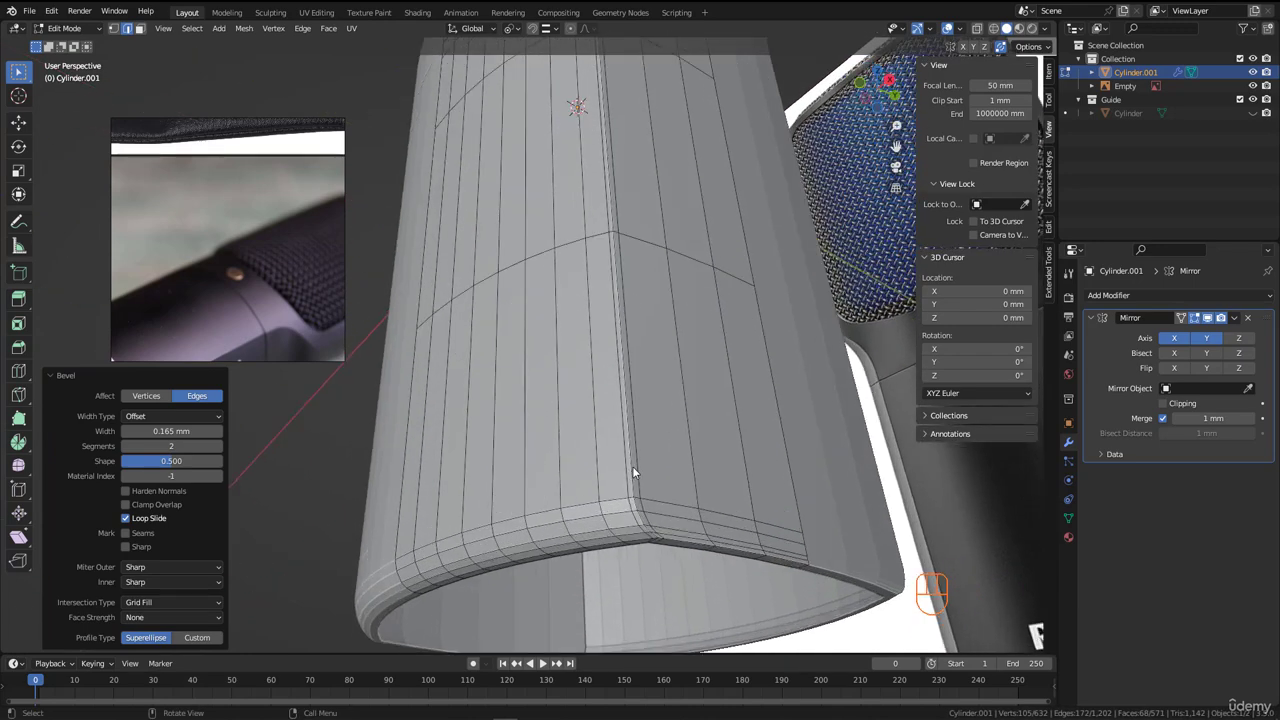
{"action": "key", "text": "ctrl+r"}
{"action": "left_click", "coordinate": [634, 460]}
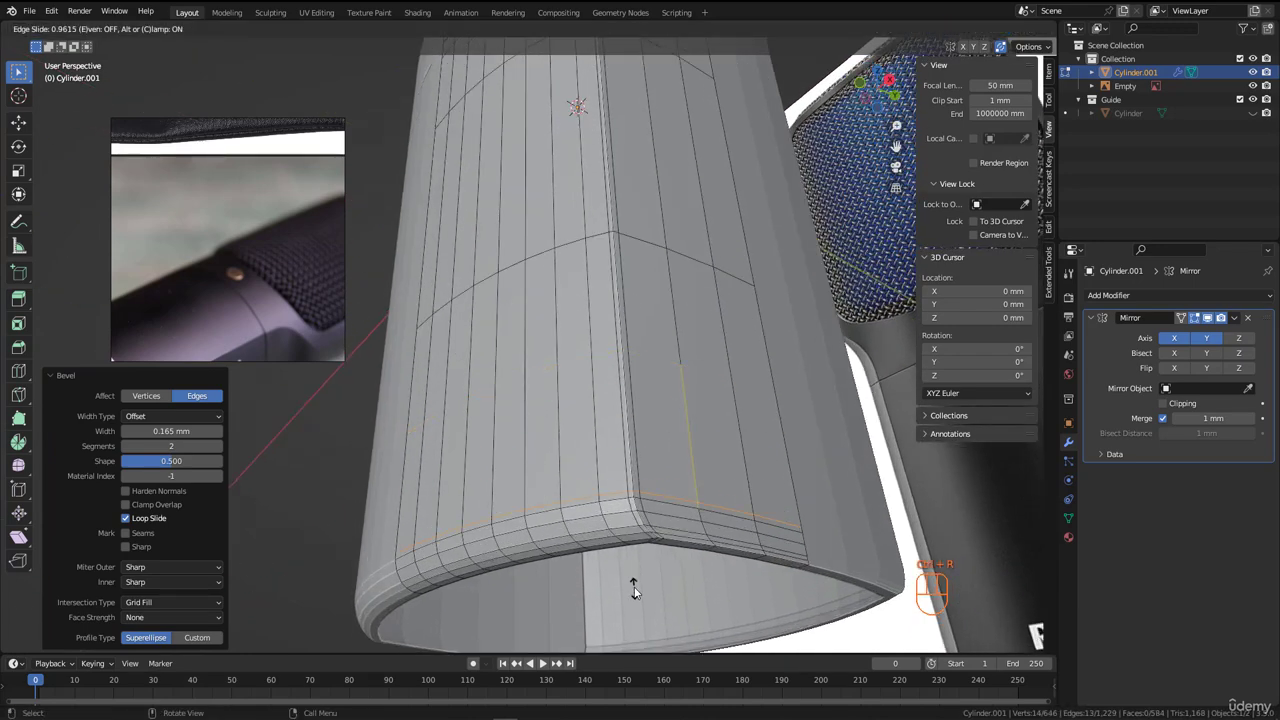
{"action": "left_click", "coordinate": [633, 590]}
{"action": "scroll", "coordinate": [631, 494], "scroll_direction": "up", "scroll_amount": 3}
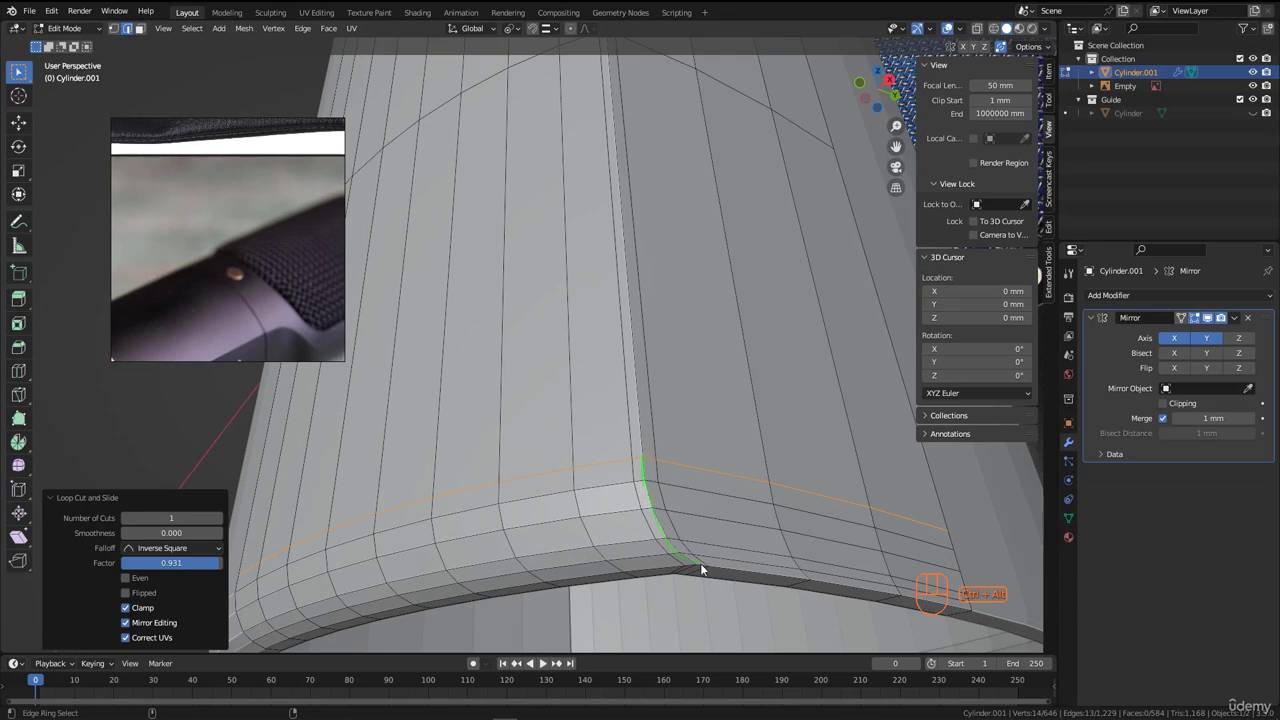
- Add a loop cut along the narrow face strip next to the sharp outer edge of the bottom rim
{"action": "scroll", "coordinate": [660, 500], "scroll_direction": "down", "scroll_amount": 5}
{"action": "middle_click_drag", "start_coordinate": [646, 473], "coordinate": [577, 410]}
{"action": "scroll", "coordinate": [634, 457], "scroll_direction": "up", "scroll_amount": 6}
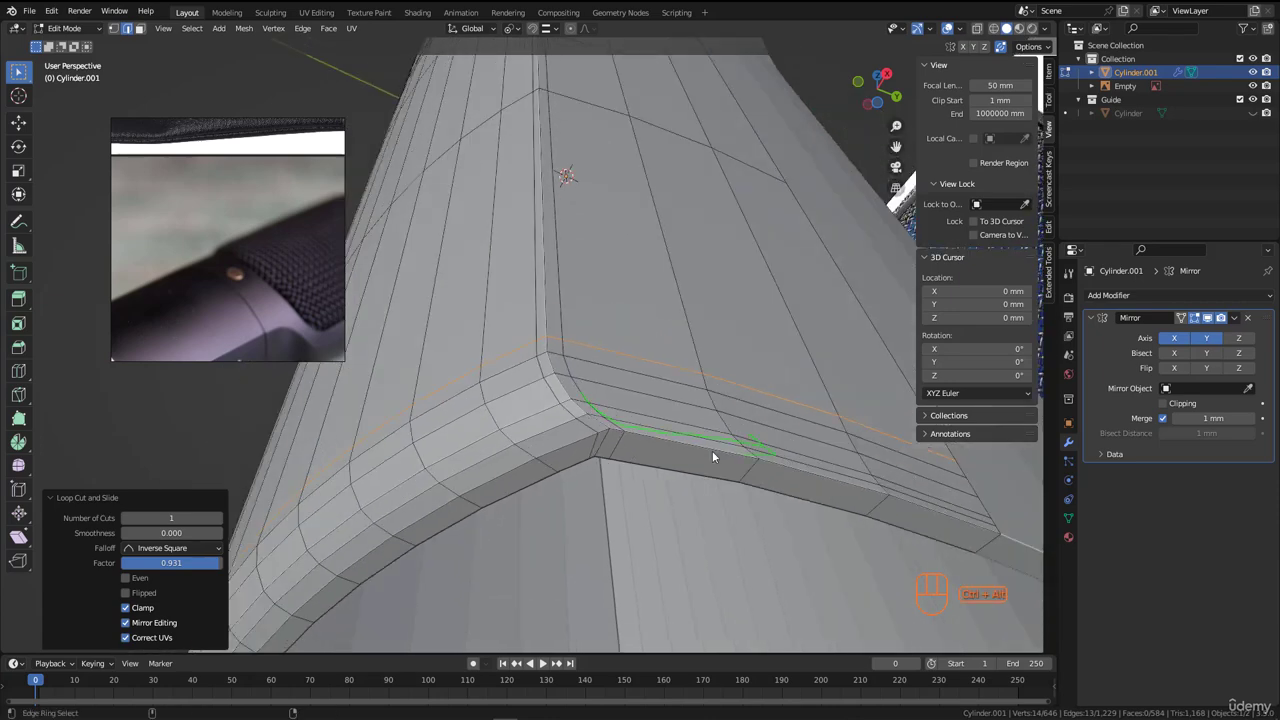
{"action": "middle_click_drag", "start_coordinate": [712, 455], "coordinate": [582, 423]}
{"action": "key", "text": "ctrl+r"}
{"action": "left_click", "coordinate": [591, 443]}
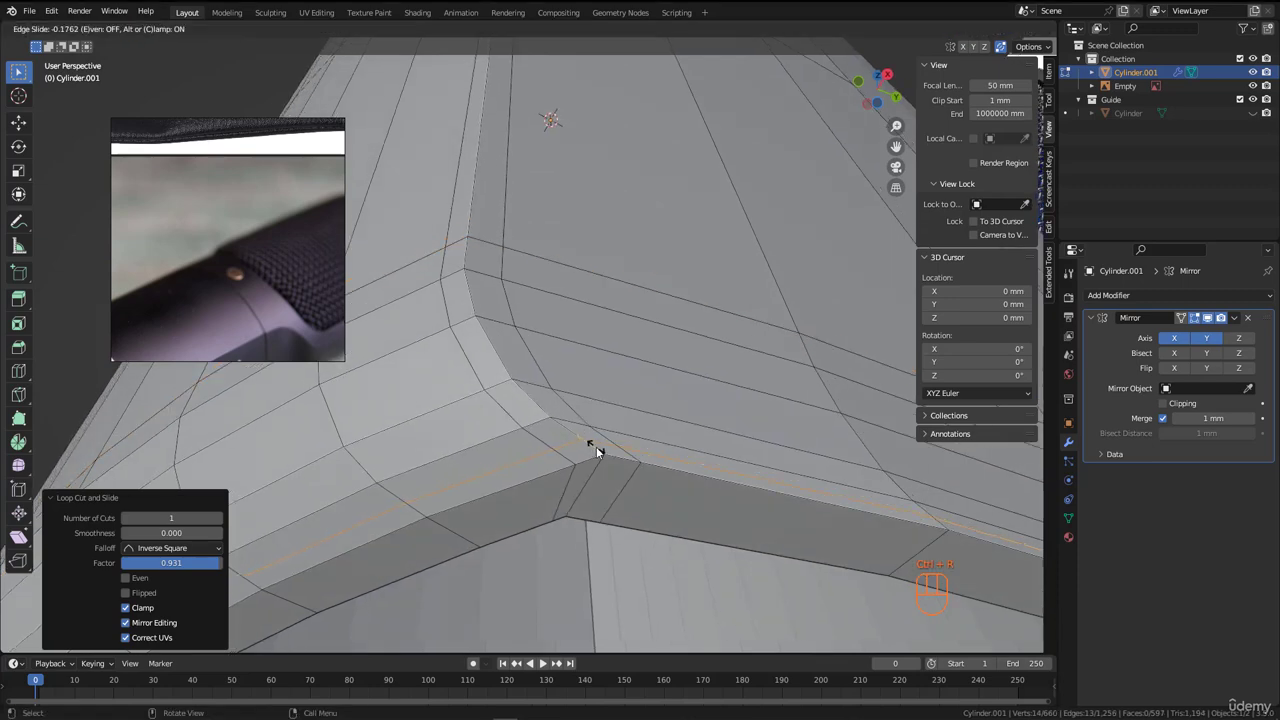
{"action": "left_click", "coordinate": [596, 448]}
- Knife-cut from the bottom rim's corner vertex to the adjacent vertex of the new loop and dissolve the redundant edges beside the cut
{"action": "mouse_move", "coordinate": [600, 460]}
{"action": "middle_mouse_down"}
{"action": "mouse_move", "coordinate": [631, 455]}
{"action": "mouse_move", "coordinate": [611, 485]}
{"action": "mouse_move", "coordinate": [605, 470]}
{"action": "middle_mouse_up"}
{"action": "key", "text": "k"}
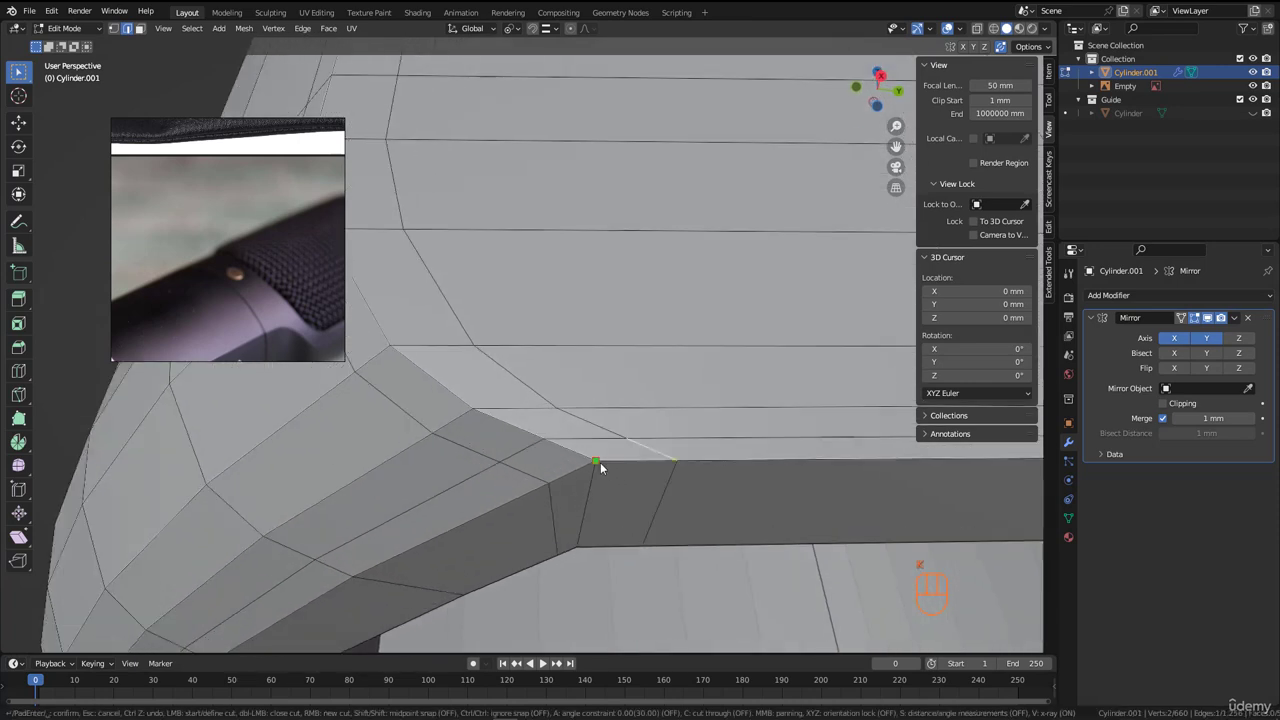
{"action": "left_click", "coordinate": [595, 461]}
{"action": "left_click", "coordinate": [626, 439]}
{"action": "key", "text": "Return"}
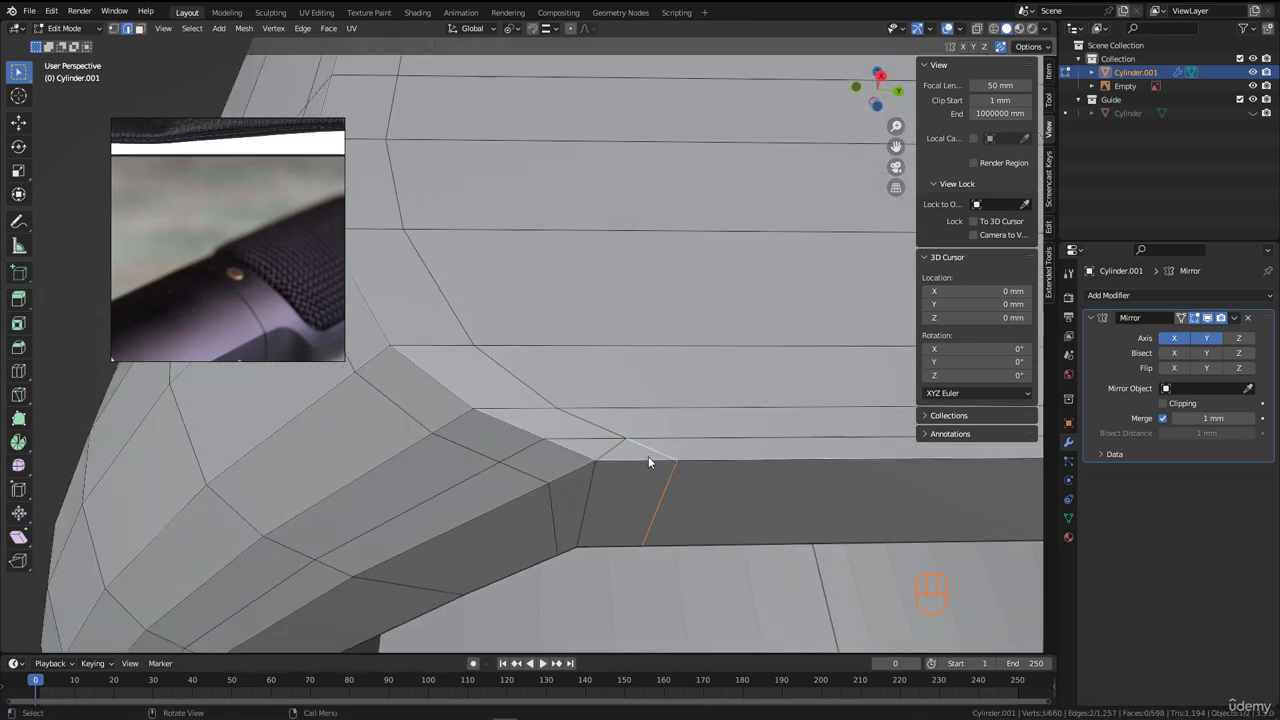
{"action": "key", "text": "ctrl+x"}
- Try to dissolve the entire new support loop along the bottom rim, and undo it
{"action": "left_click", "coordinate": [583, 441], "text": "ctrl"}
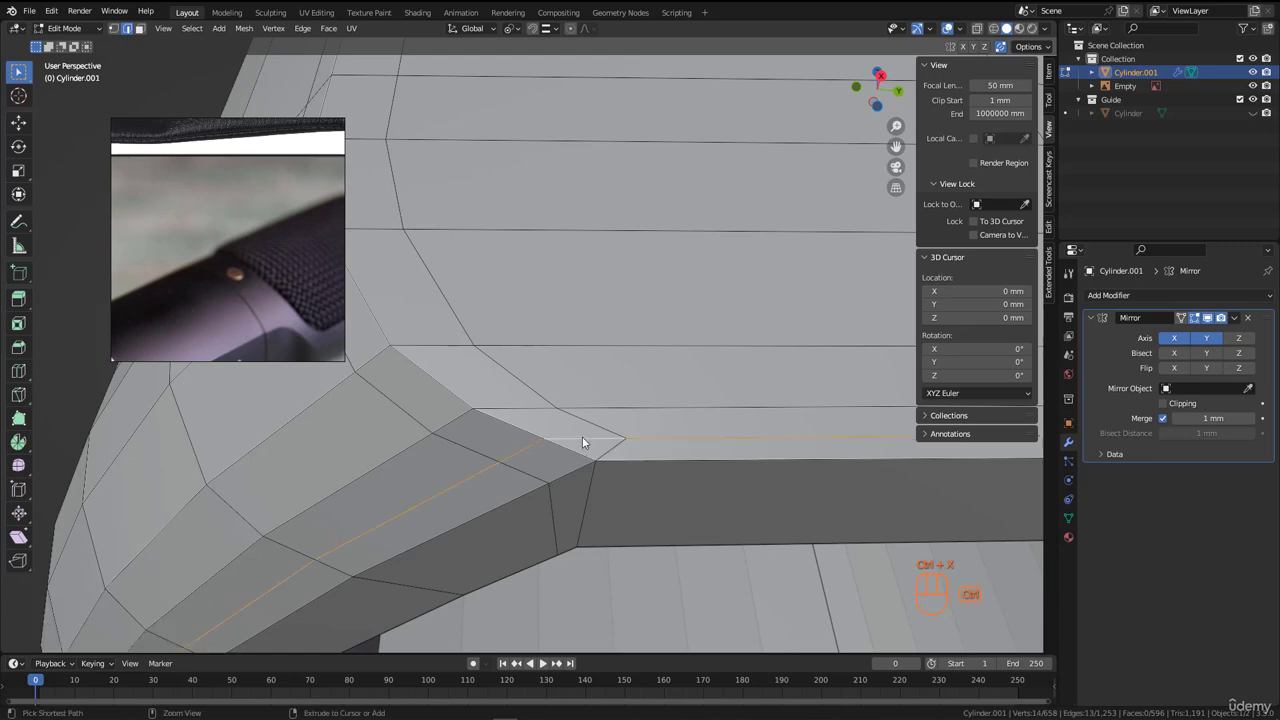
{"action": "key", "text": "ctrl+x"}
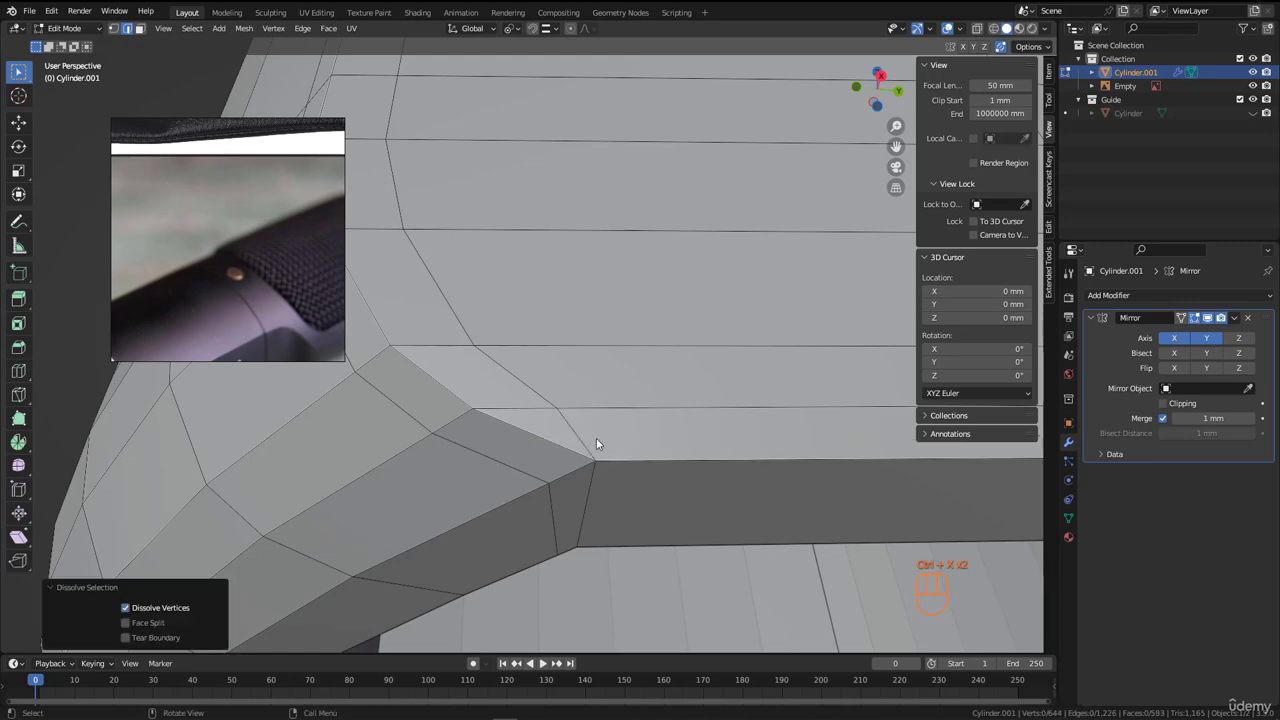
{"action": "key", "text": "ctrl+z"}
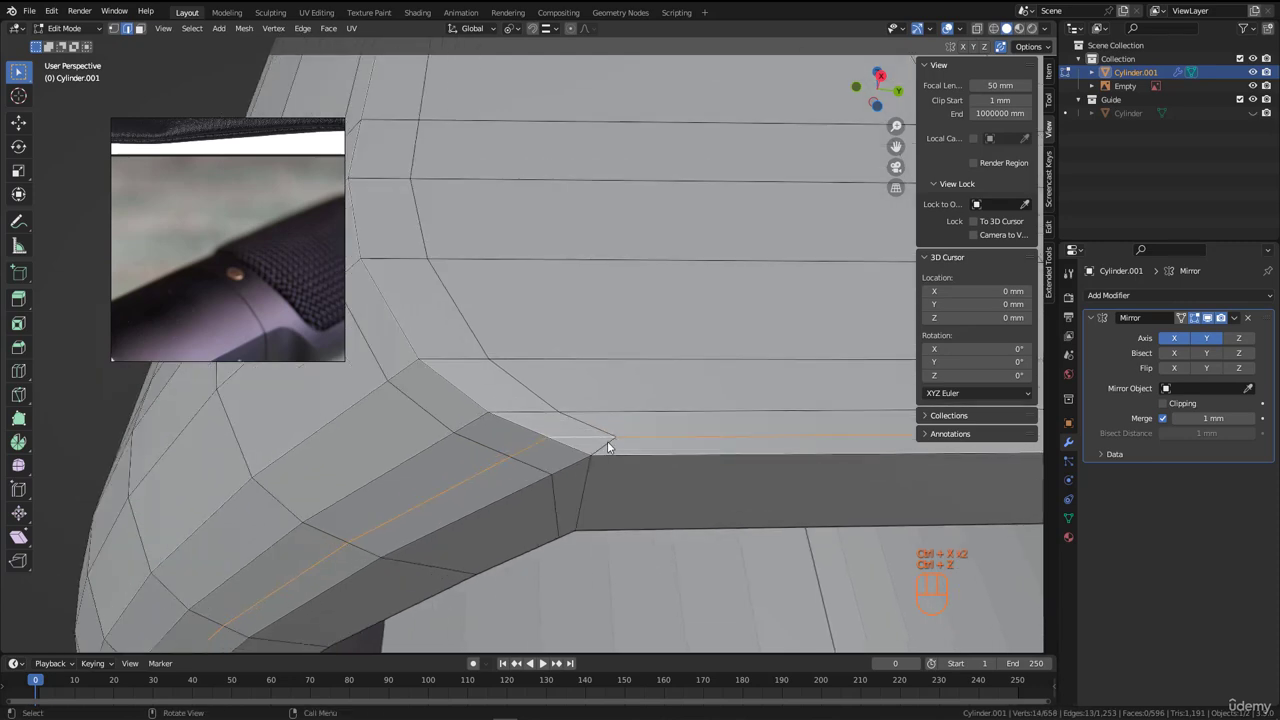
{"action": "key", "text": "ctrl+z"}
{"action": "key", "text": "ctrl+z"}
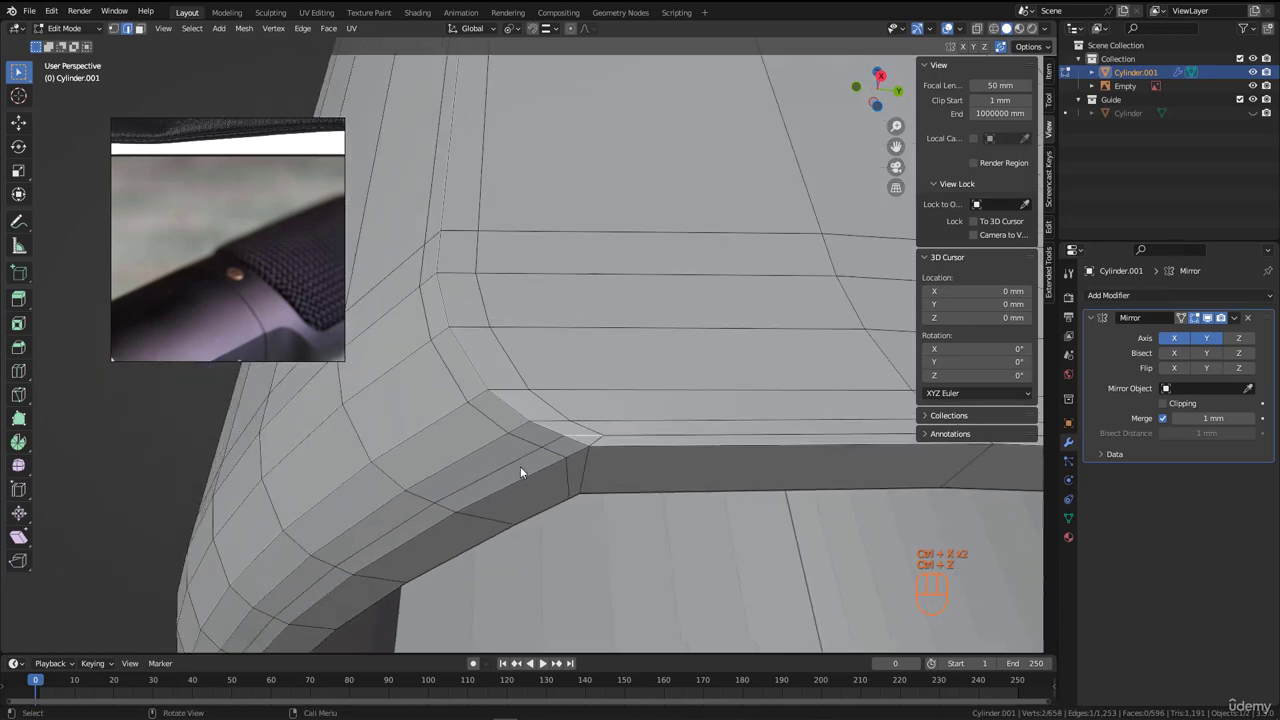
- Dissolve the bottom rim's extra support loop on both sides of the corner, keeping only its short segments at the corner
{"action": "left_click", "coordinate": [512, 464], "text": "ctrl"}
{"action": "middle_click_drag", "start_coordinate": [508, 464], "coordinate": [502, 430]}
{"action": "left_click", "coordinate": [621, 424], "text": "ctrl"}
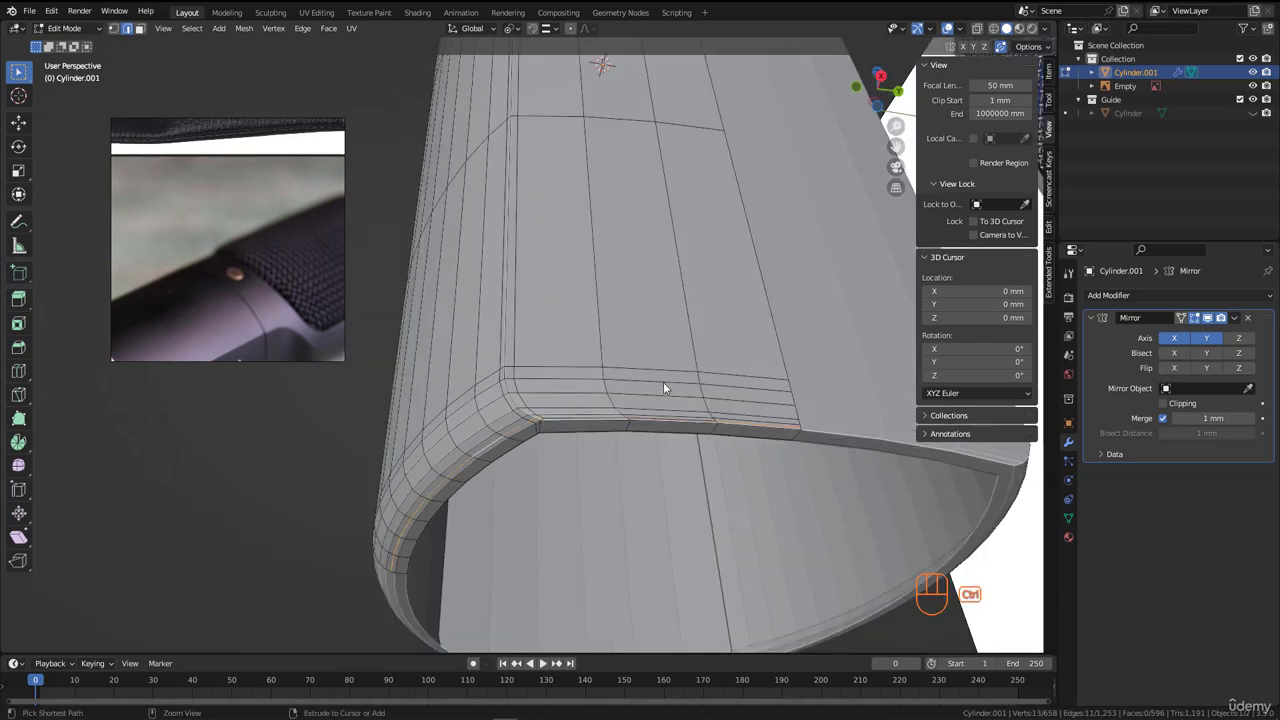
{"action": "key", "text": "ctrl+x"}
{"action": "scroll", "coordinate": [534, 423], "scroll_direction": "up", "scroll_amount": 4}
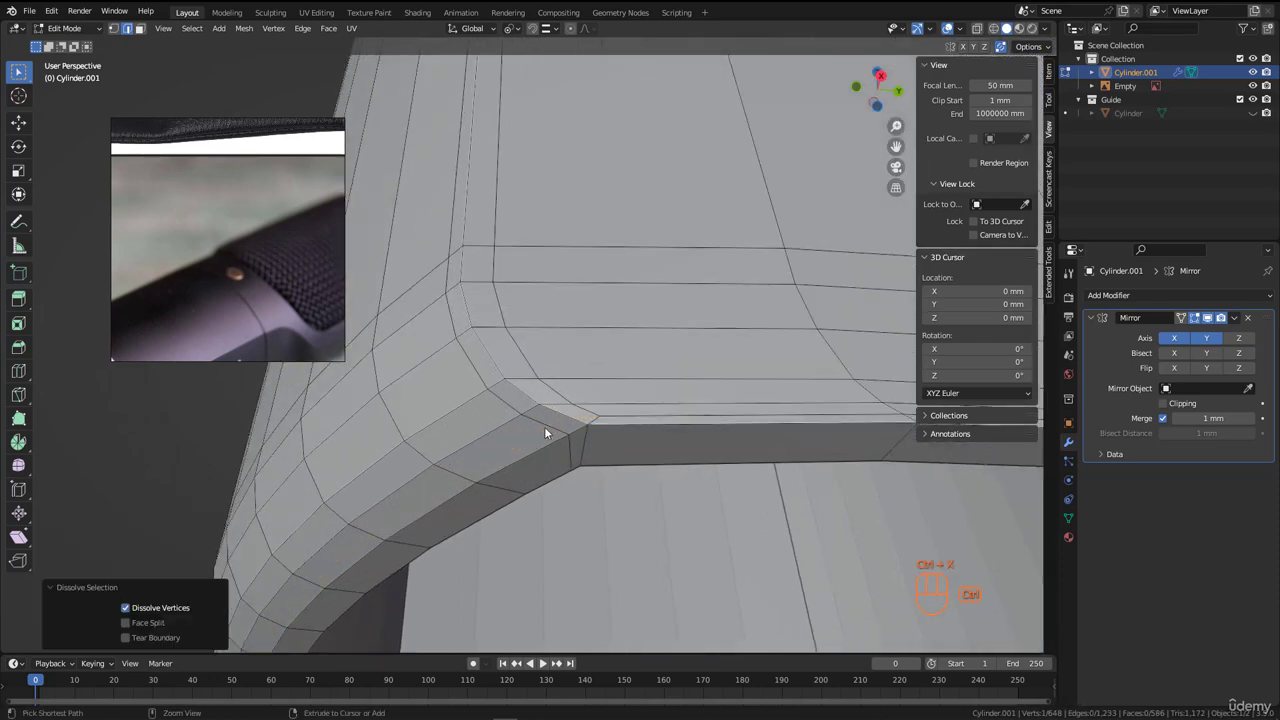
{"action": "mouse_move", "coordinate": [545, 433]}
{"action": "middle_mouse_down"}
{"action": "mouse_move", "coordinate": [636, 410]}
{"action": "mouse_move", "coordinate": [590, 412]}
{"action": "mouse_move", "coordinate": [586, 366]}
{"action": "mouse_move", "coordinate": [609, 406]}
{"action": "mouse_move", "coordinate": [551, 447]}
{"action": "mouse_move", "coordinate": [553, 427]}
{"action": "mouse_move", "coordinate": [561, 437]}
{"action": "middle_mouse_up"}
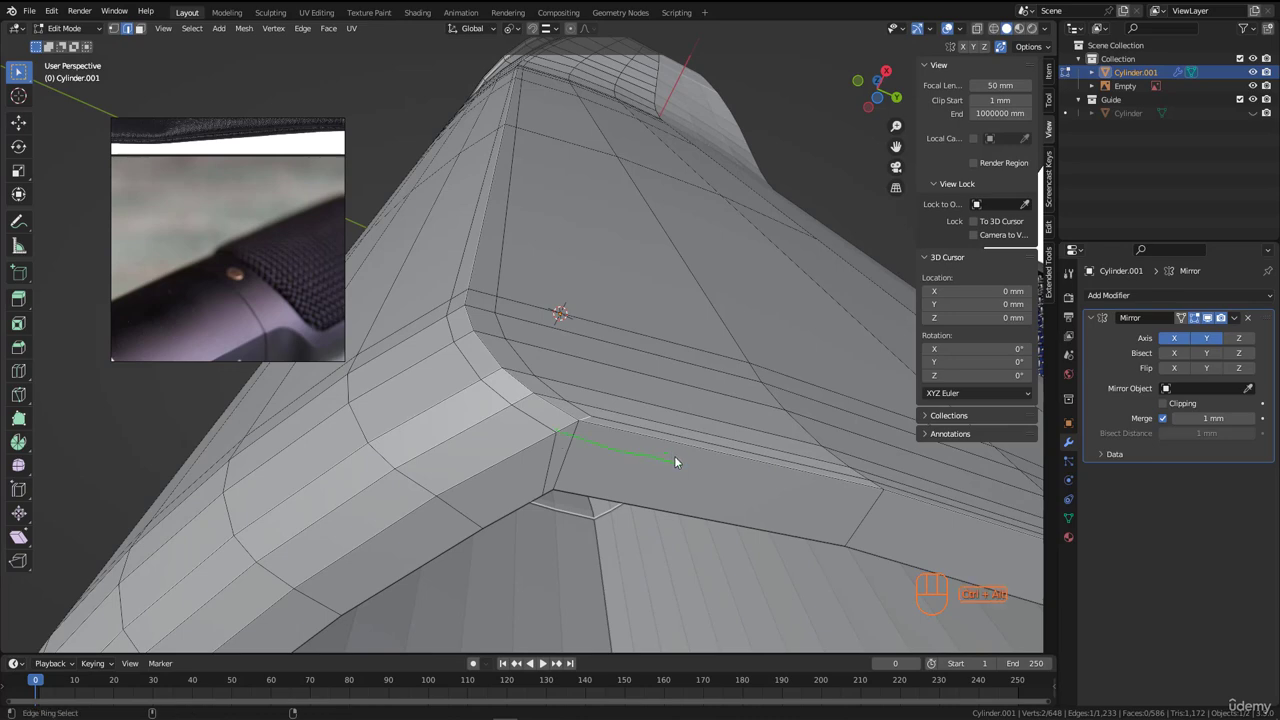
- Return to Object Mode and apply smooth shading to the microphone body shell
{"action": "middle_click_drag", "start_coordinate": [659, 481], "coordinate": [565, 402]}
{"action": "key", "text": "Tab"}
{"action": "key", "text": "alt+a"}
{"action": "scroll", "coordinate": [580, 370], "scroll_direction": "down", "scroll_amount": 3}
{"action": "middle_click_drag", "start_coordinate": [586, 348], "coordinate": [574, 540], "text": "shift"}
{"action": "scroll", "coordinate": [570, 440], "scroll_direction": "down", "scroll_amount": 1}
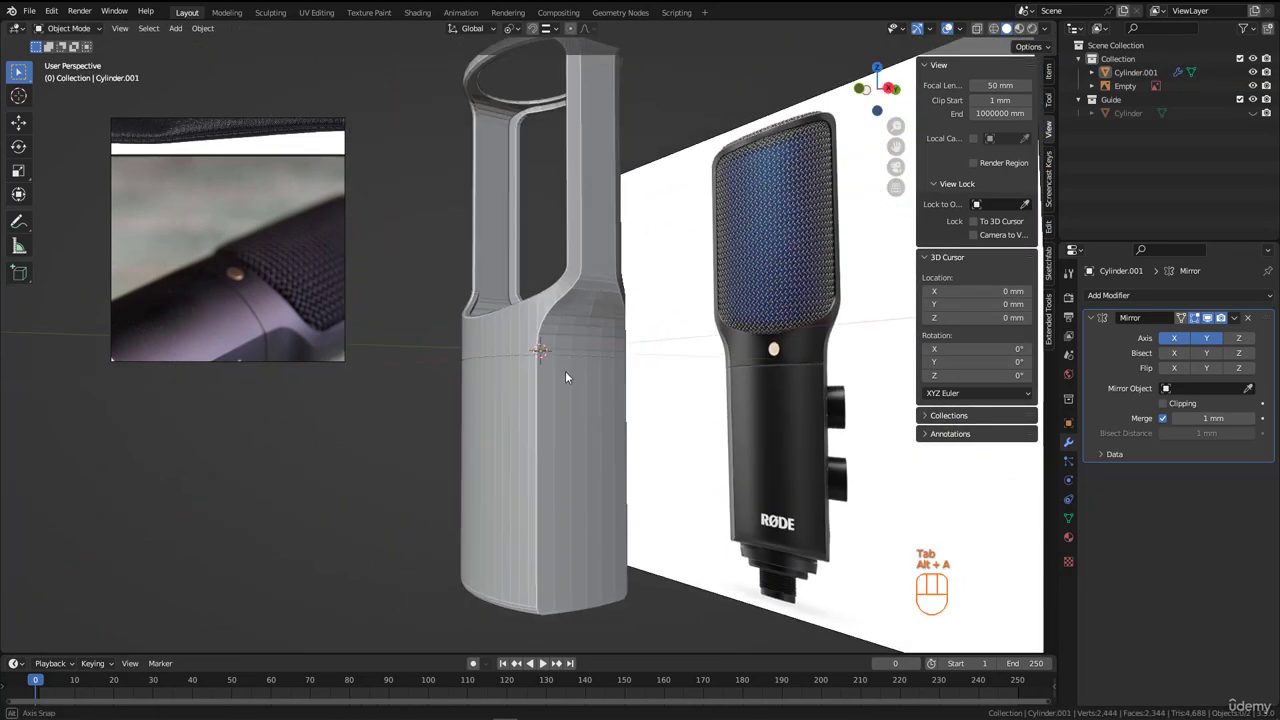
{"action": "middle_click_drag", "start_coordinate": [565, 371], "coordinate": [568, 410]}
{"action": "left_click", "coordinate": [573, 311]}
{"action": "right_click", "coordinate": [572, 310]}
{"action": "left_click", "coordinate": [558, 303]}
- Bevel the inner edge loop of the top ring with a width of about 0.175 mm and 2 segments
{"action": "middle_click_drag", "start_coordinate": [558, 305], "coordinate": [522, 349]}
{"action": "key", "text": "Tab"}
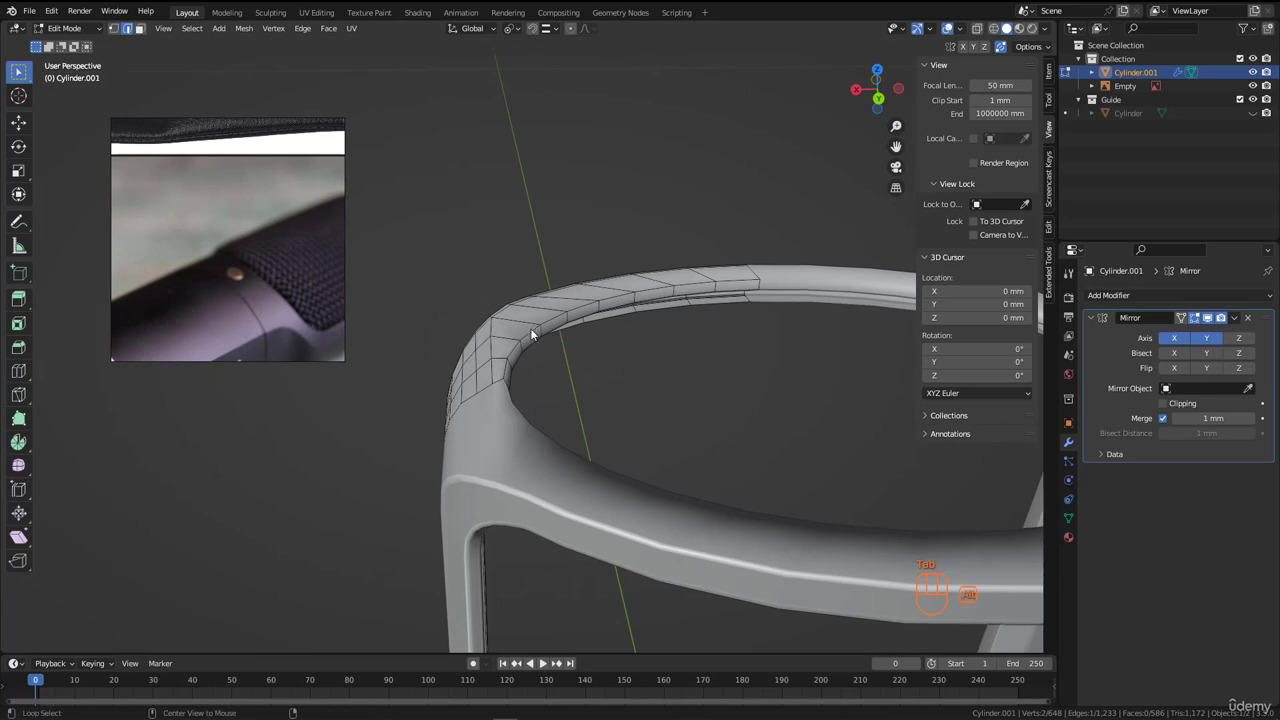
{"action": "left_click", "coordinate": [530, 334], "text": "alt"}
{"action": "scroll", "coordinate": [529, 334], "scroll_direction": "up", "scroll_amount": 4}
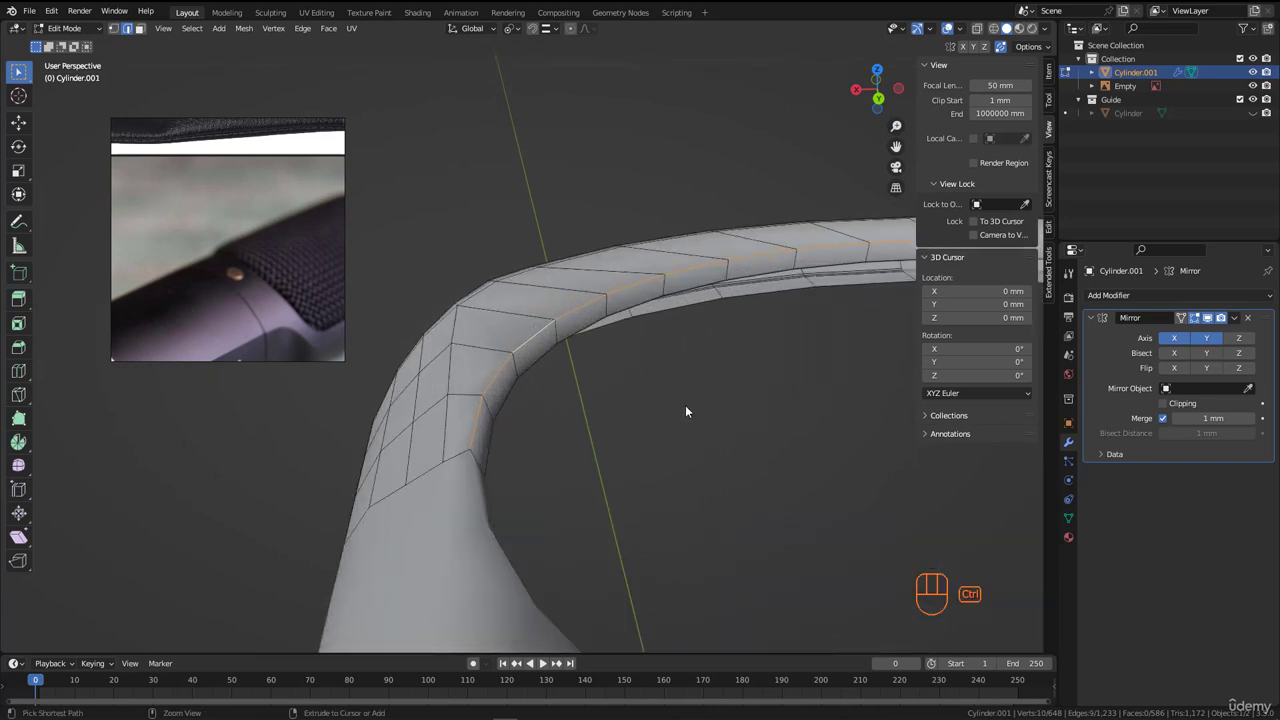
{"action": "key", "text": "ctrl+b"}
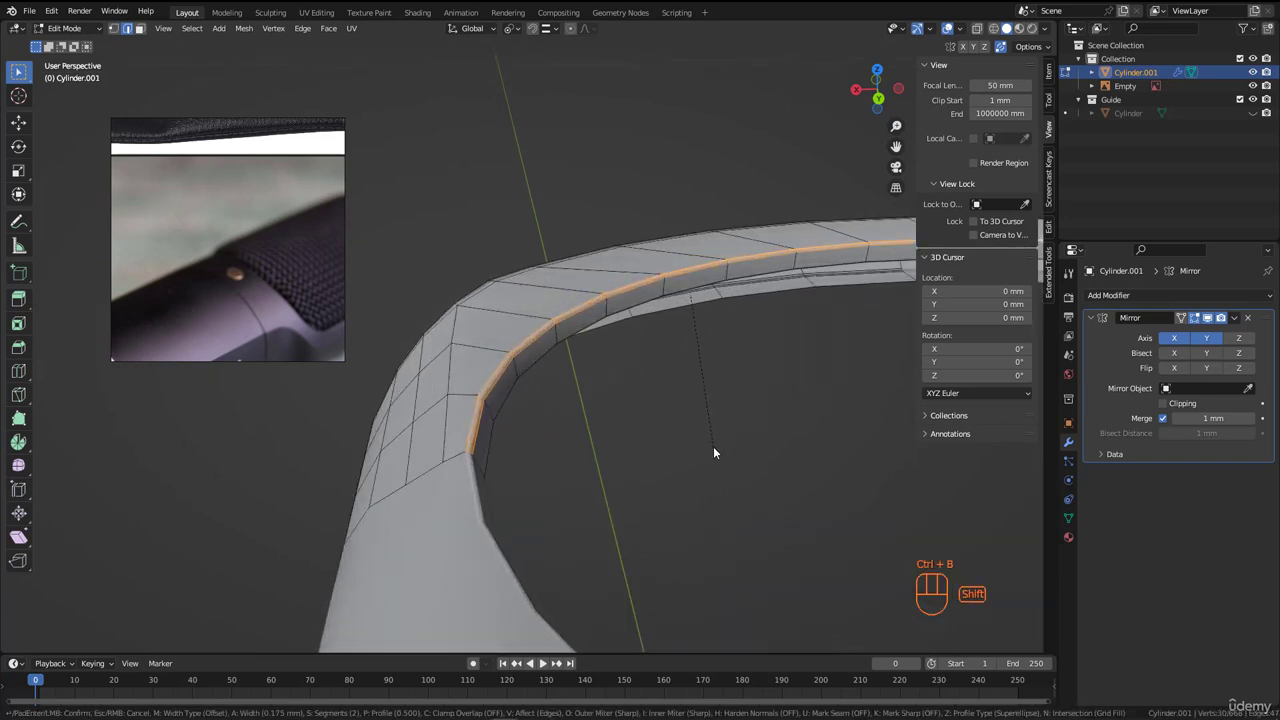
{"action": "left_click", "coordinate": [716, 449]}
- Add a Subdivision Surface modifier to the body shell with 2 viewport levels
{"action": "middle_click_drag", "start_coordinate": [716, 449], "coordinate": [617, 381]}
{"action": "key", "text": "Tab"}
{"action": "scroll", "coordinate": [634, 367], "scroll_direction": "down", "scroll_amount": 5}
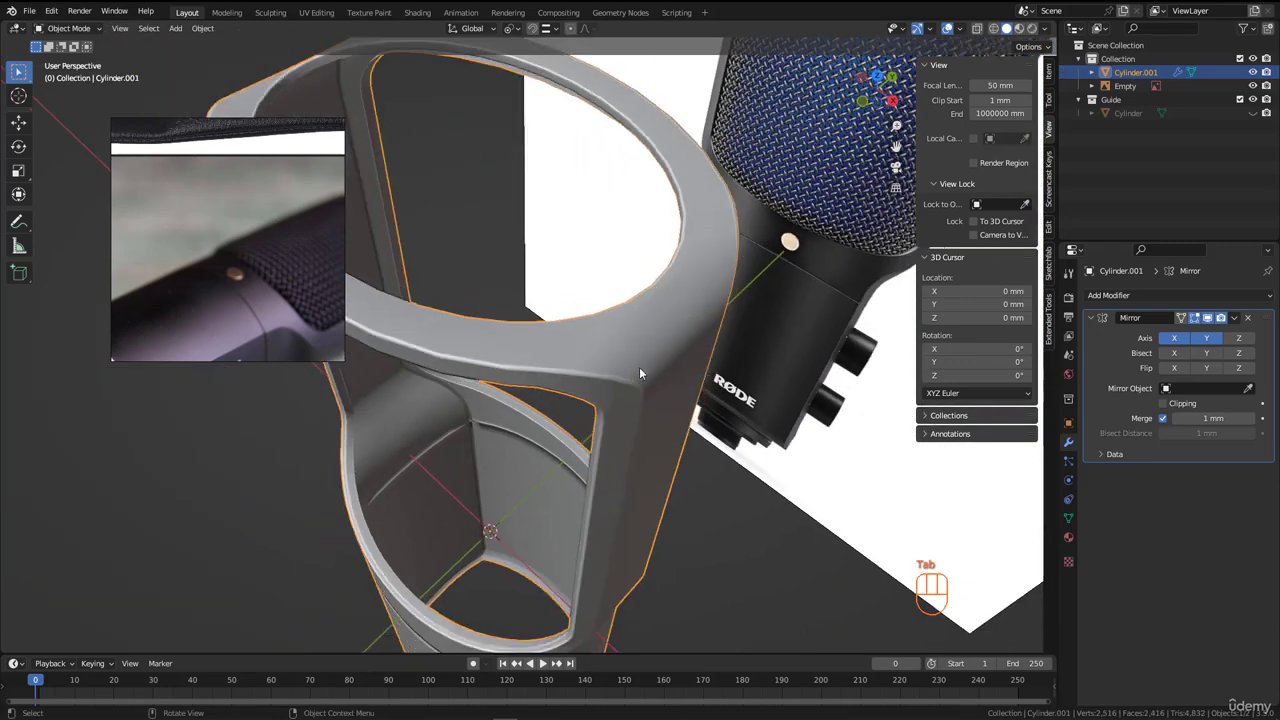
{"action": "scroll", "coordinate": [639, 367], "scroll_direction": "up", "scroll_amount": 2}
{"action": "left_click", "coordinate": [1148, 295]}
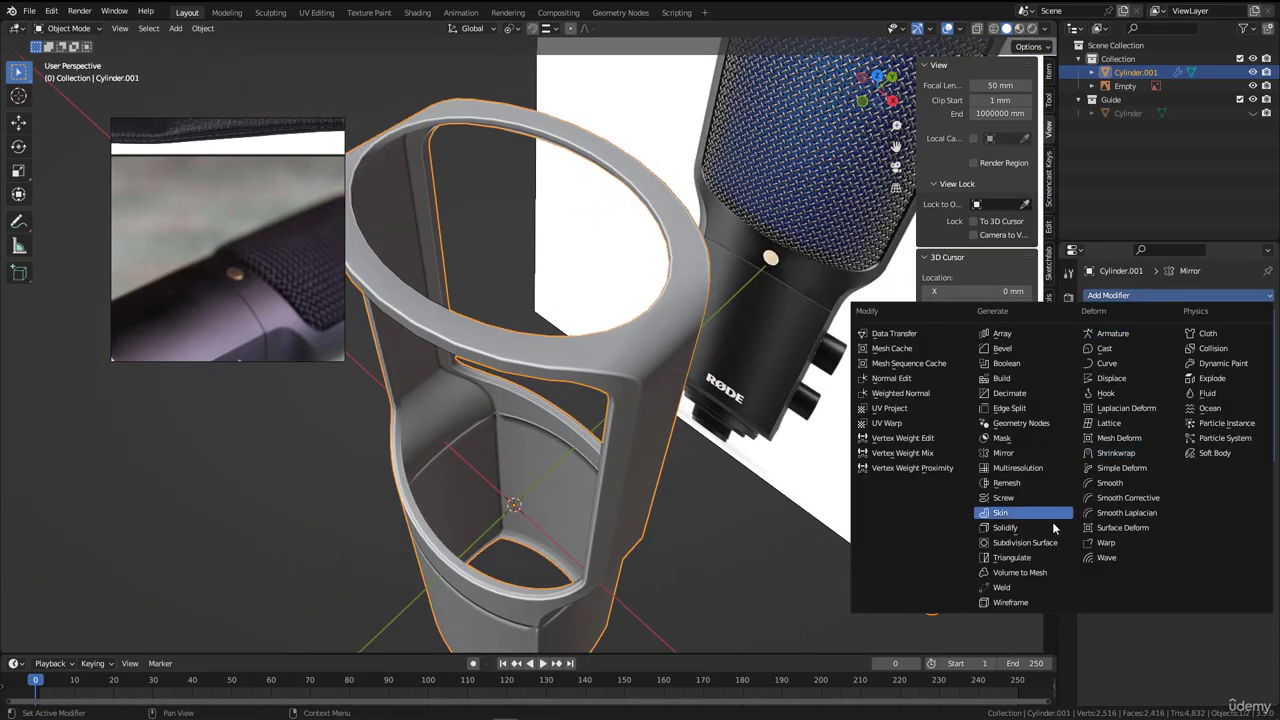
{"action": "left_click", "coordinate": [1042, 549]}
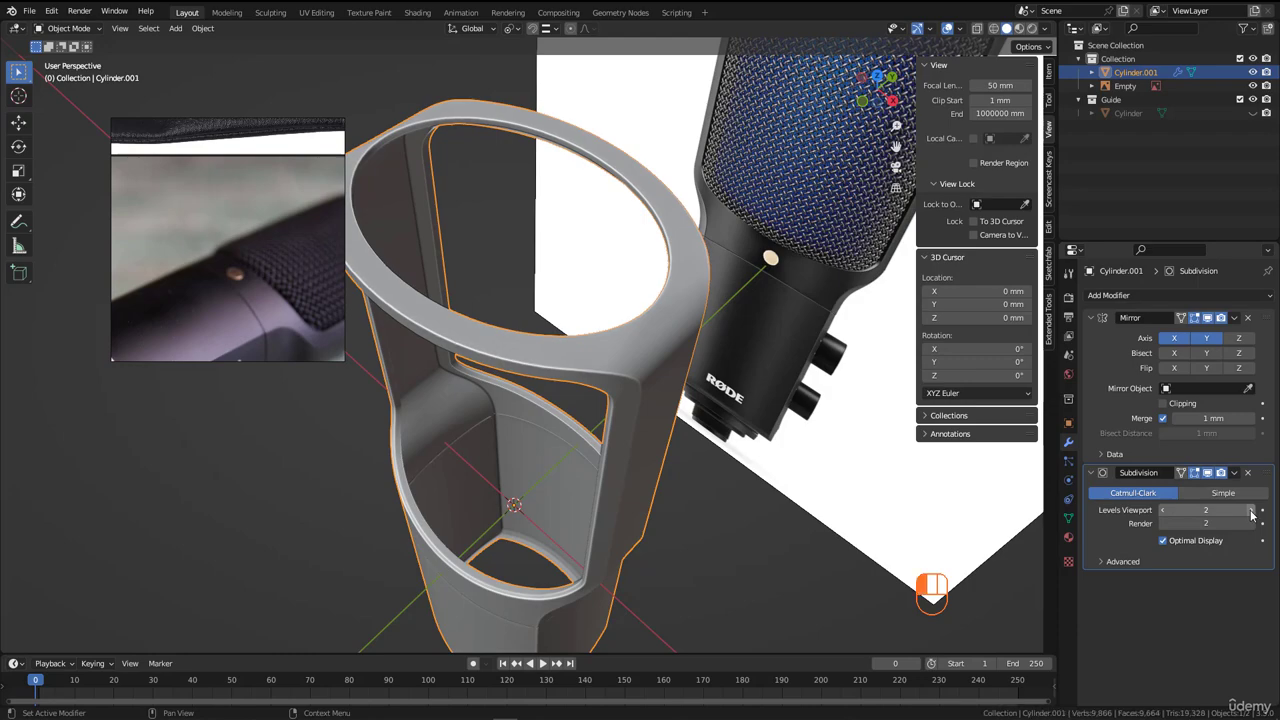
- Examine the subdivided shell's shading and the mesh where the seam groove crosses the vertical corner
{"action": "scroll", "coordinate": [611, 324], "scroll_direction": "down", "scroll_amount": 3}
{"action": "middle_click_drag", "start_coordinate": [590, 330], "coordinate": [618, 324]}
{"action": "scroll", "coordinate": [630, 332], "scroll_direction": "up", "scroll_amount": 4}
{"action": "scroll", "coordinate": [649, 293], "scroll_direction": "down", "scroll_amount": 3}
{"action": "scroll", "coordinate": [598, 285], "scroll_direction": "up", "scroll_amount": 5}
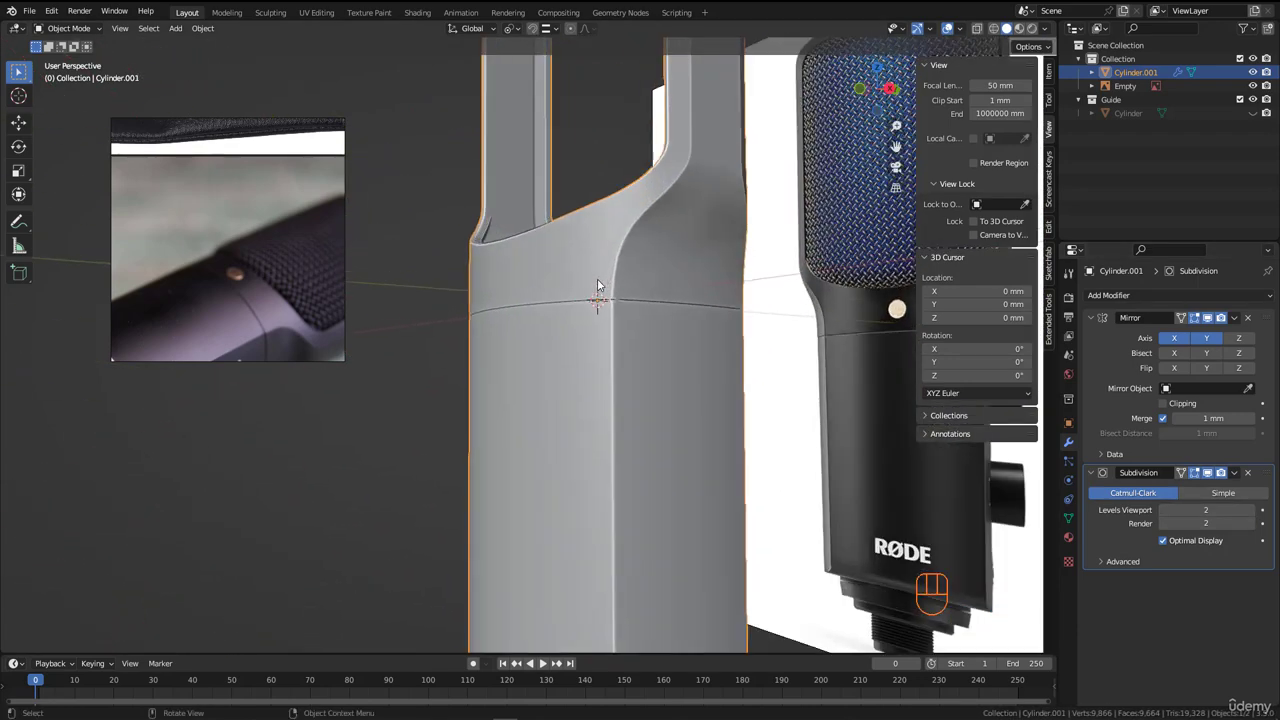
{"action": "scroll", "coordinate": [598, 285], "scroll_direction": "up", "scroll_amount": 6}
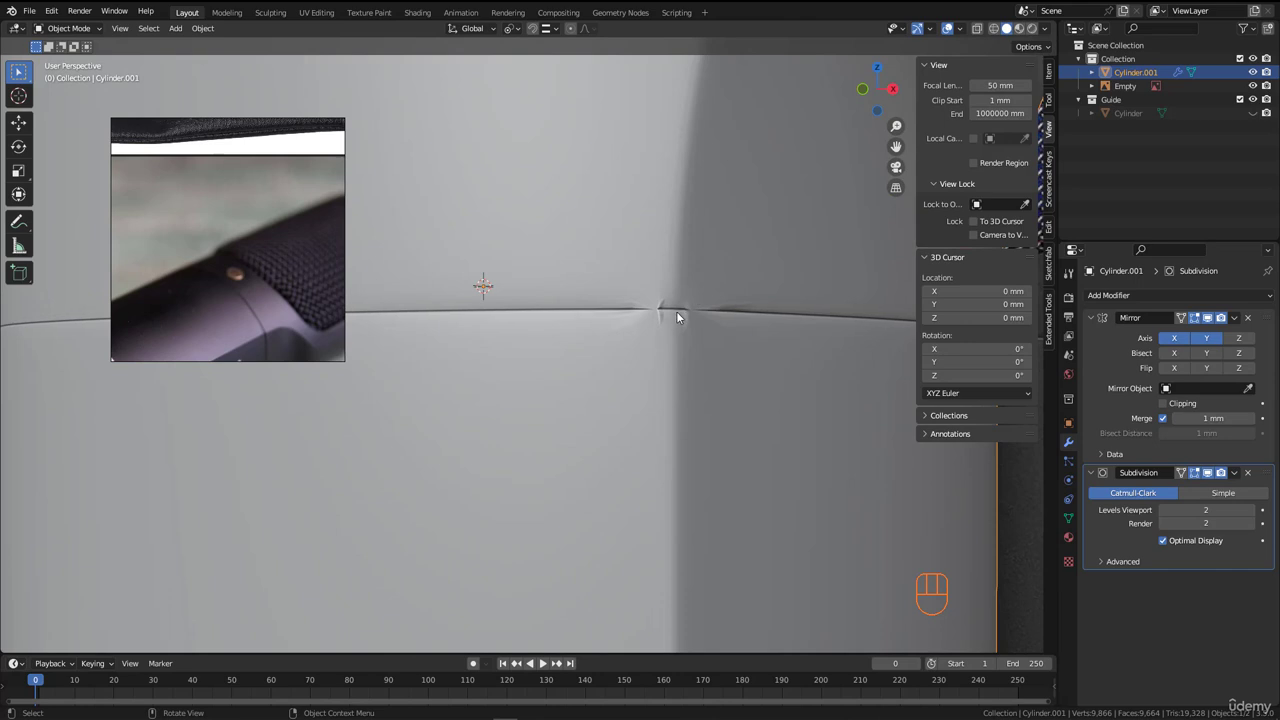
{"action": "scroll", "coordinate": [684, 315], "scroll_direction": "up", "scroll_amount": 1}
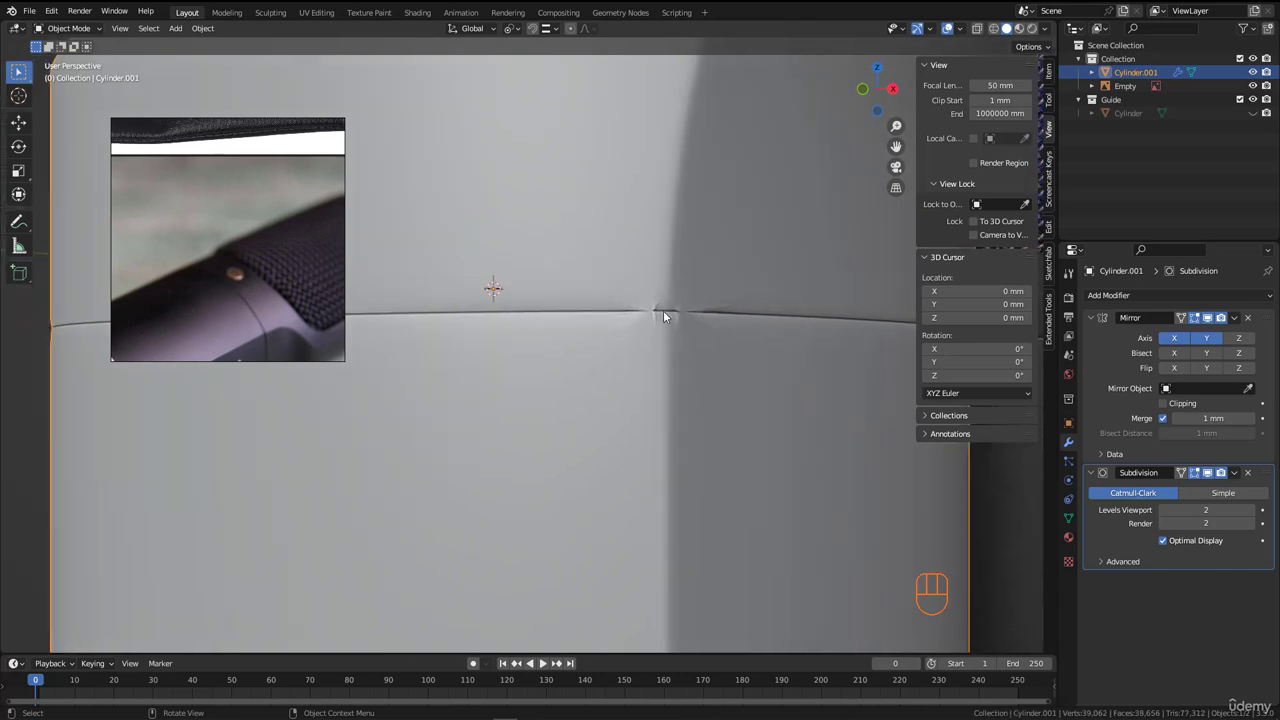
{"action": "key", "text": "Tab"}
{"action": "scroll", "coordinate": [642, 313], "scroll_direction": "up", "scroll_amount": 1}
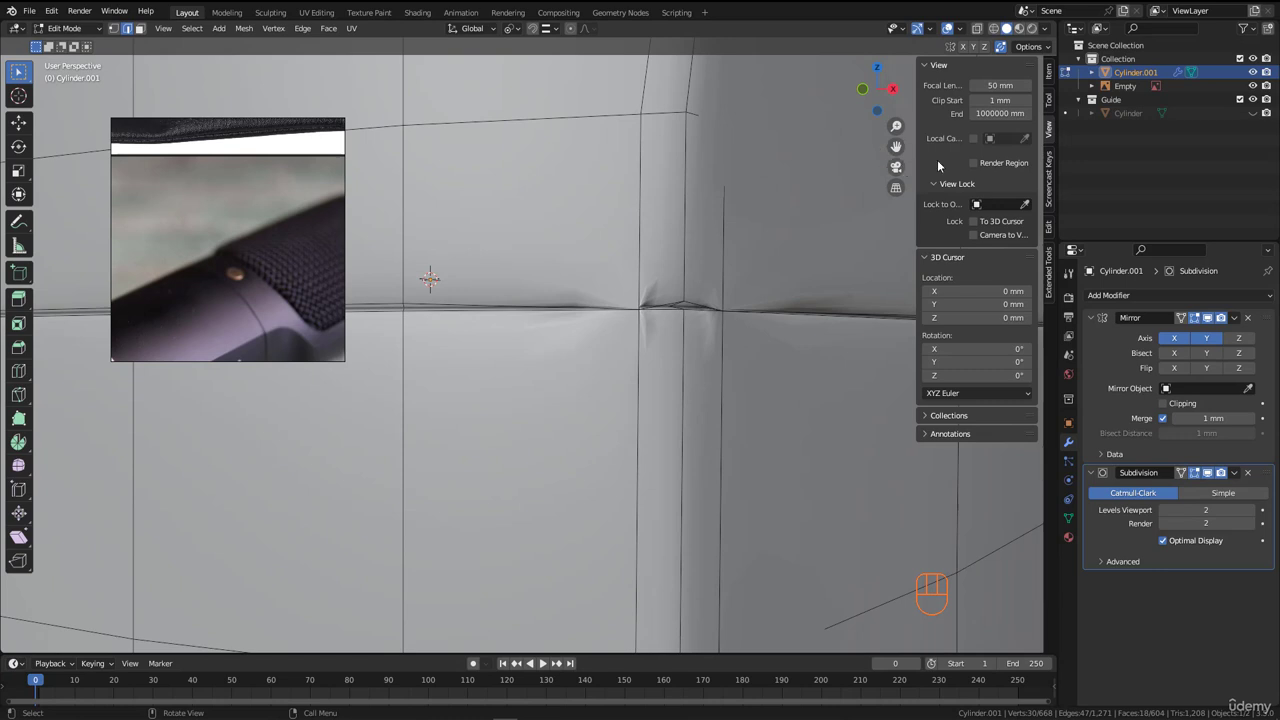
- Lower the Auto Merge distance threshold in the mesh editing options
{"action": "left_click", "coordinate": [1026, 47]}
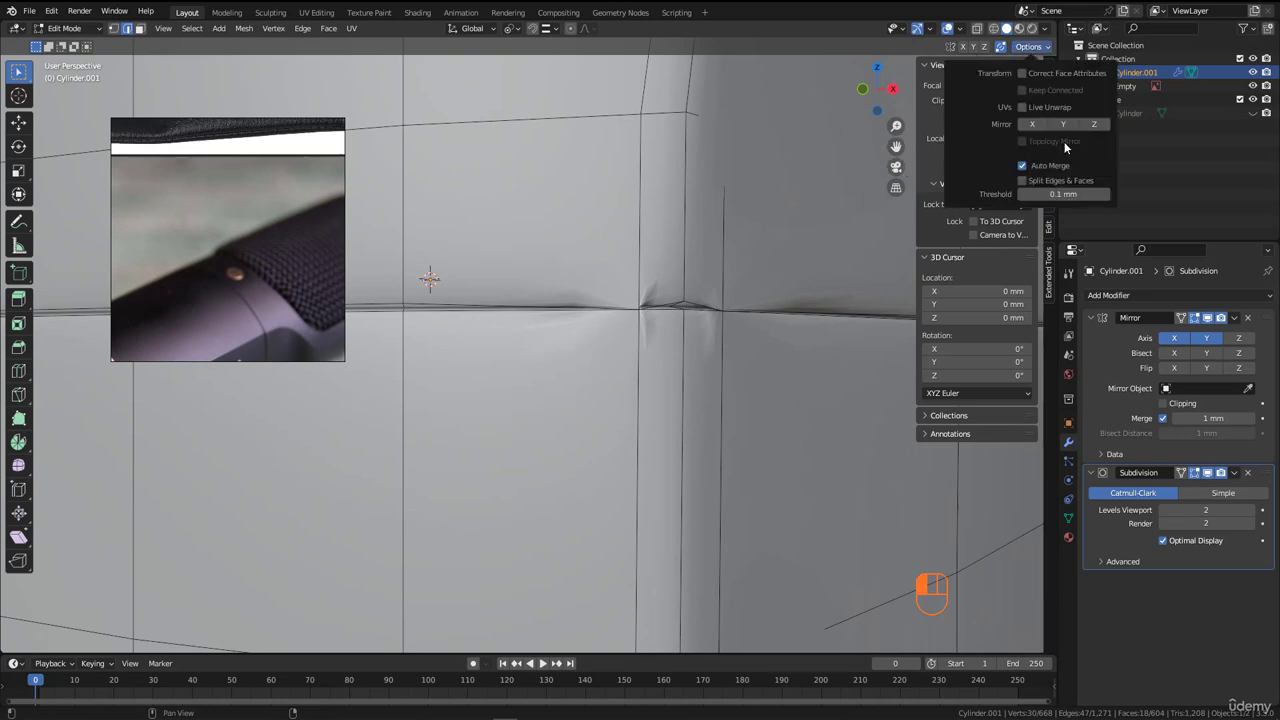
{"action": "left_click", "coordinate": [1064, 195]}
{"action": "type", "text": "0.0"}
{"action": "key", "text": "Return"}
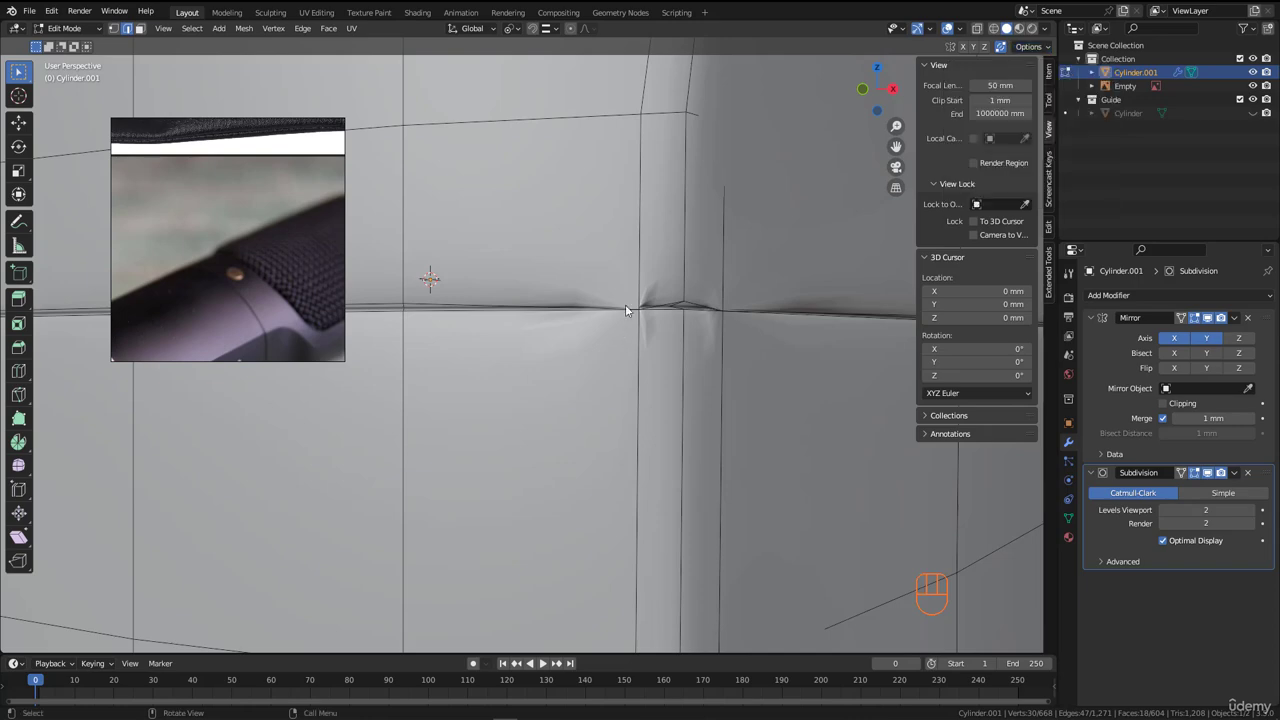
- Examine the pinched vertices where the seam groove crosses the vertical corner, with vertex selection active
{"action": "mouse_move", "coordinate": [648, 297]}
{"action": "middle_mouse_down"}
{"action": "mouse_move", "coordinate": [680, 234]}
{"action": "mouse_move", "coordinate": [571, 286]}
{"action": "mouse_move", "coordinate": [631, 308]}
{"action": "mouse_move", "coordinate": [608, 349]}
{"action": "mouse_move", "coordinate": [644, 318]}
{"action": "middle_mouse_up"}
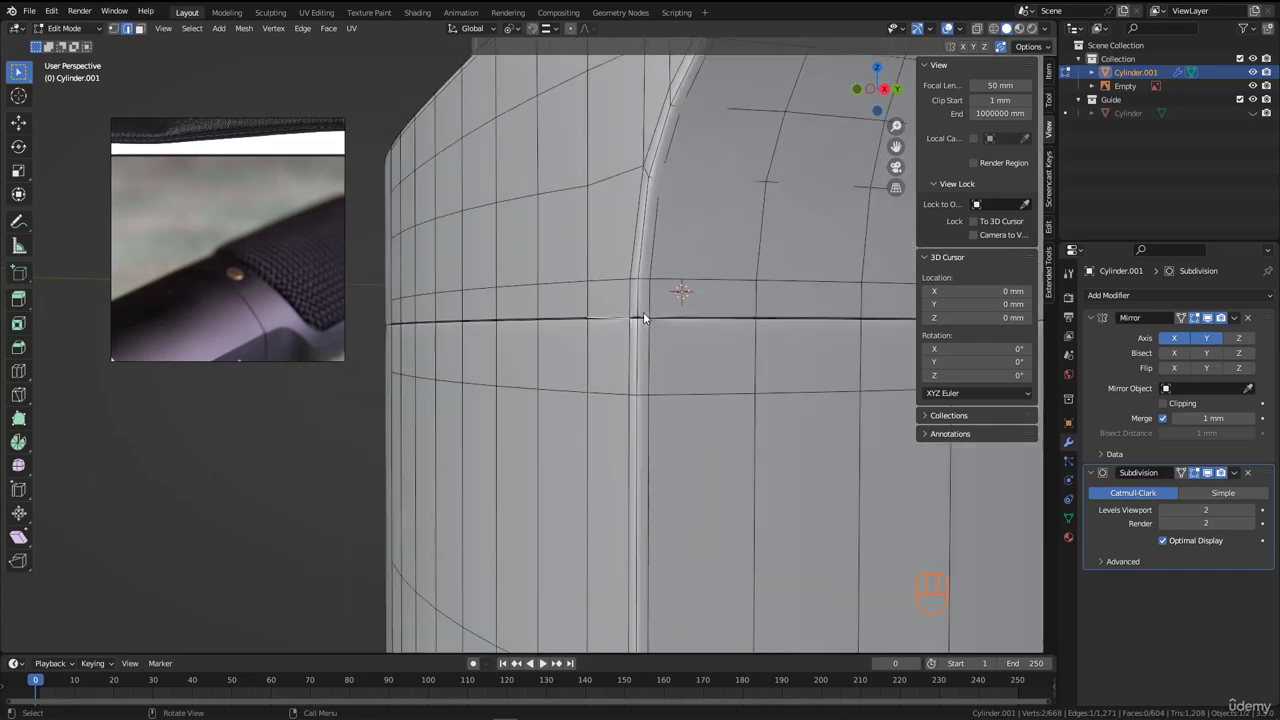
{"action": "middle_click_drag", "start_coordinate": [532, 300], "coordinate": [651, 344]}
{"action": "scroll", "coordinate": [390, 306], "scroll_direction": "up", "scroll_amount": 5}
{"action": "scroll", "coordinate": [711, 337], "scroll_direction": "down", "scroll_amount": 3}
{"action": "scroll", "coordinate": [669, 344], "scroll_direction": "up", "scroll_amount": 3}
{"action": "key", "text": "1"}
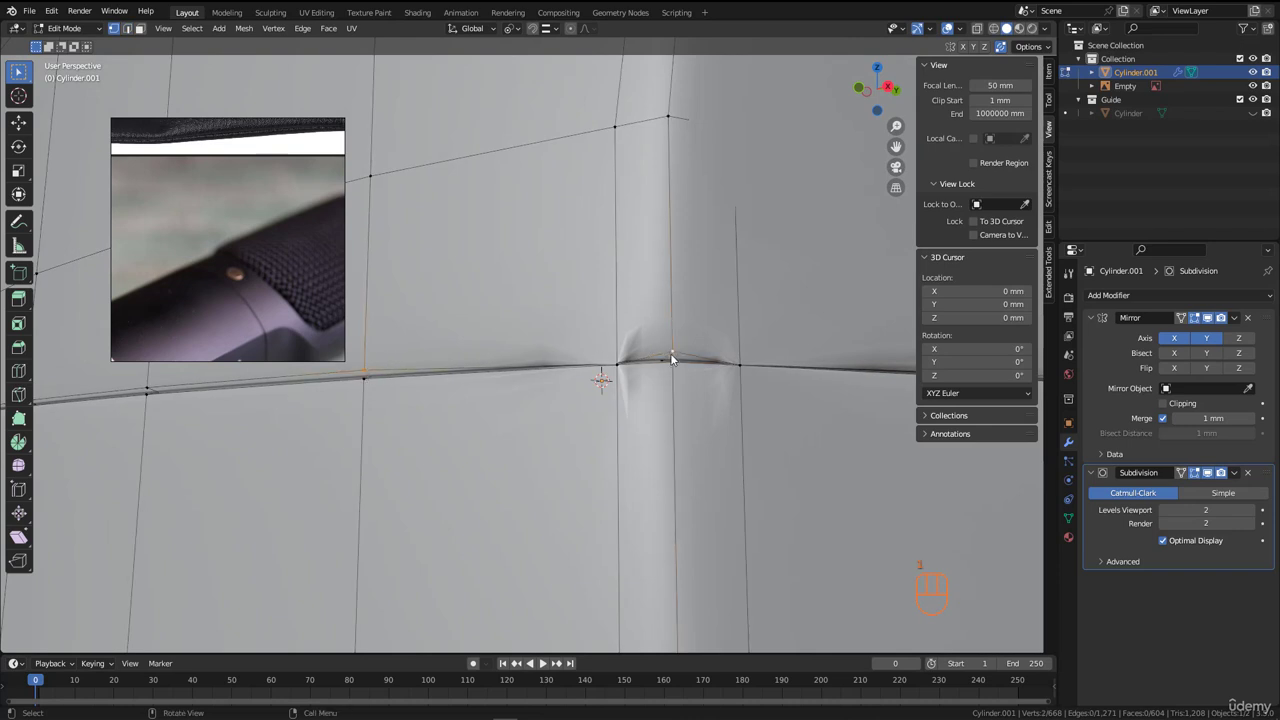
{"action": "middle_click_drag", "start_coordinate": [672, 360], "coordinate": [760, 372]}
{"action": "key", "text": "ctrl+z"}
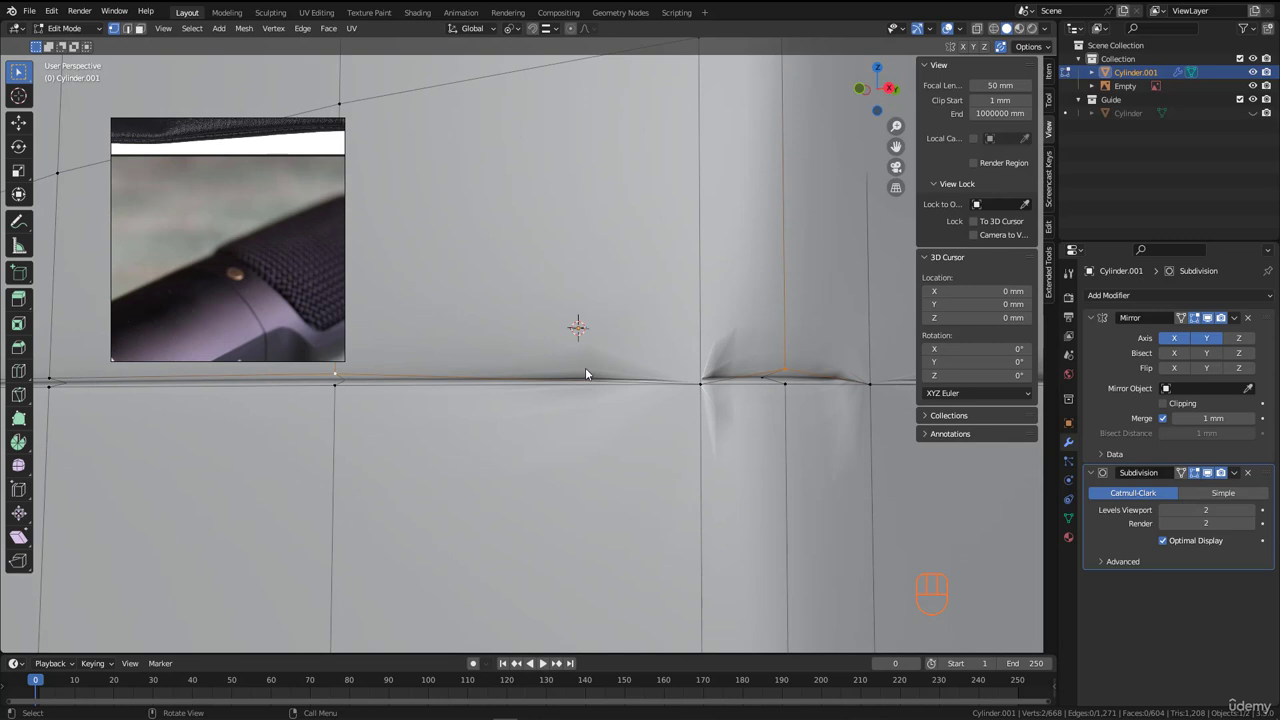
- Turn off Auto Merge and select the groove's pinched vertex on the near side of the vertical corner
{"action": "middle_click_drag", "start_coordinate": [586, 367], "coordinate": [604, 366]}
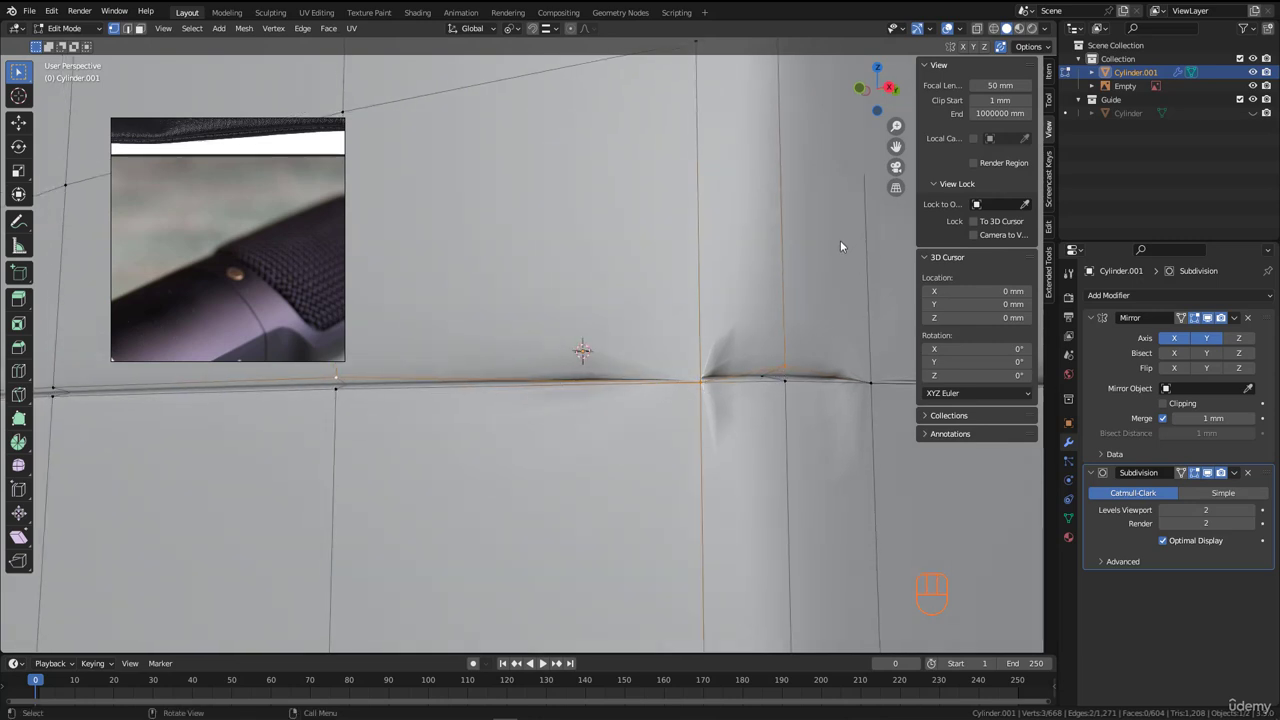
{"action": "middle_click_drag", "start_coordinate": [722, 365], "coordinate": [722, 382]}
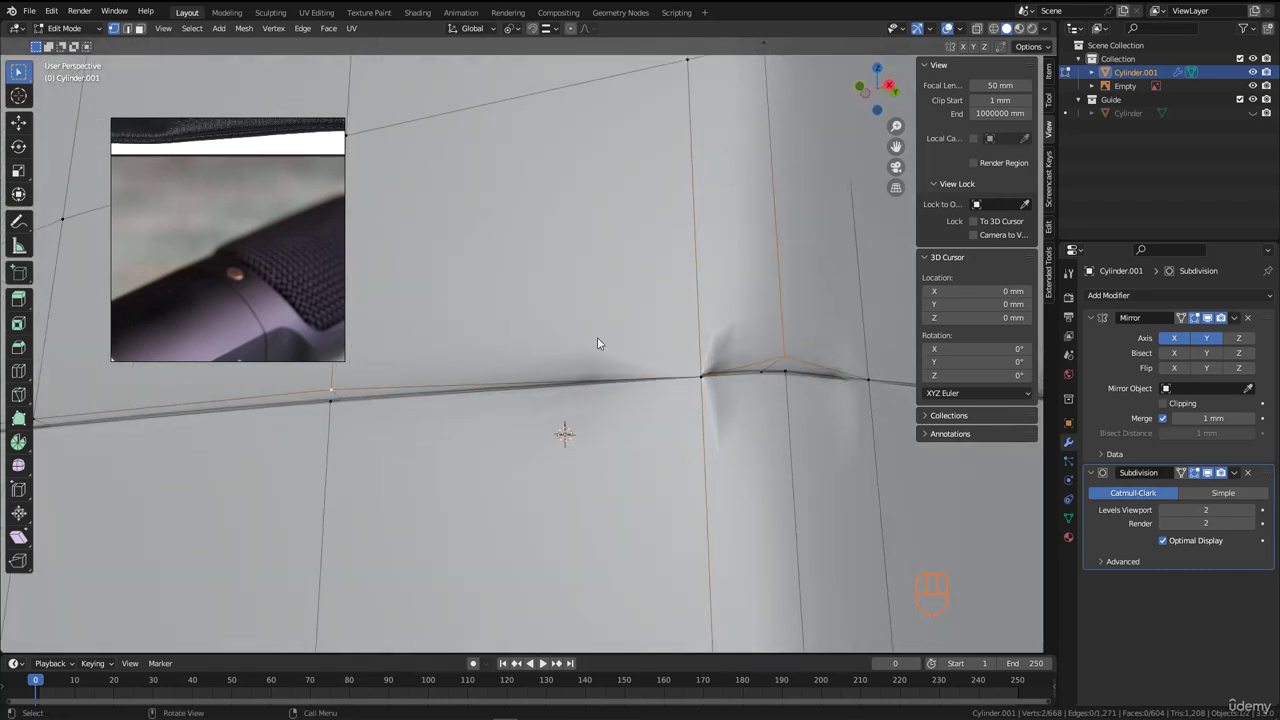
{"action": "middle_click_drag", "start_coordinate": [597, 343], "coordinate": [621, 350]}
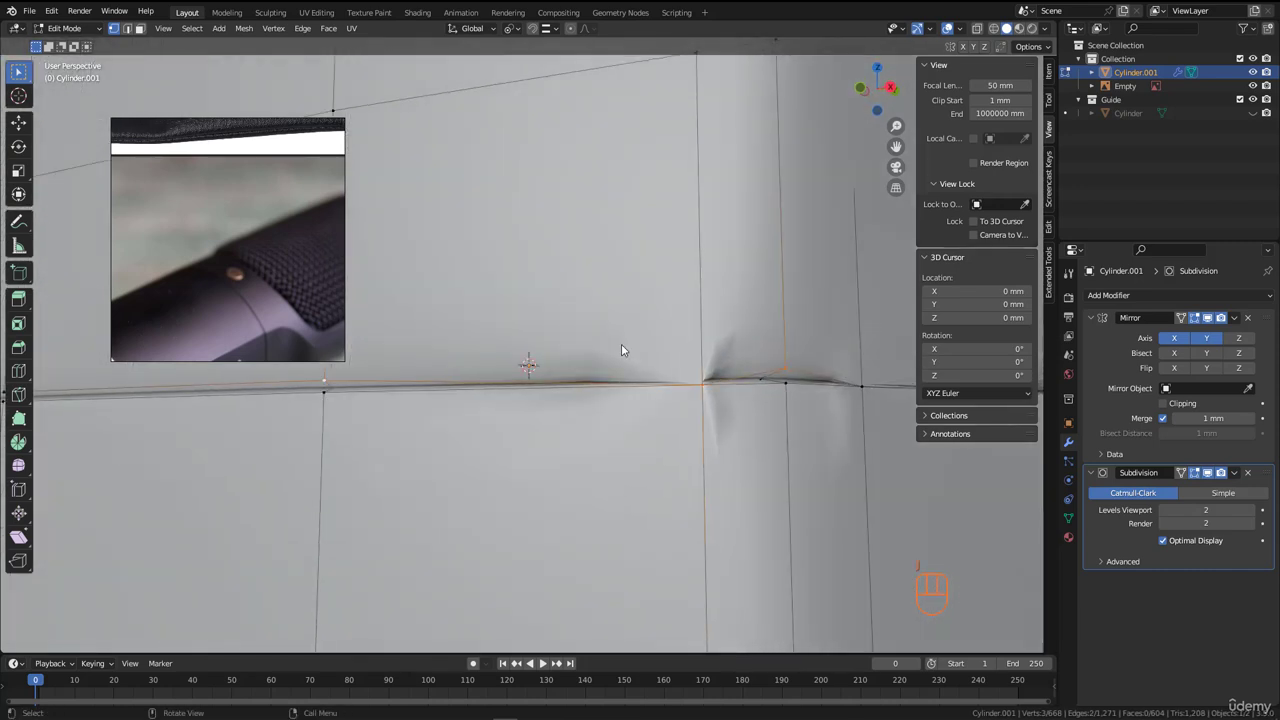
{"action": "mouse_move", "coordinate": [740, 354]}
{"action": "middle_mouse_down"}
{"action": "mouse_move", "coordinate": [725, 350]}
{"action": "mouse_move", "coordinate": [711, 377]}
{"action": "mouse_move", "coordinate": [669, 381]}
{"action": "mouse_move", "coordinate": [679, 396]}
{"action": "mouse_move", "coordinate": [631, 394]}
{"action": "mouse_move", "coordinate": [724, 366]}
{"action": "middle_mouse_up"}
{"action": "key", "text": "ctrl+z"}
{"action": "key", "text": "g"}
{"action": "left_click", "coordinate": [696, 378]}
- Knife-cut from the groove's upper corner vertex across the adjacent vertical edge to the next upper groove vertex
{"action": "key", "text": "k"}
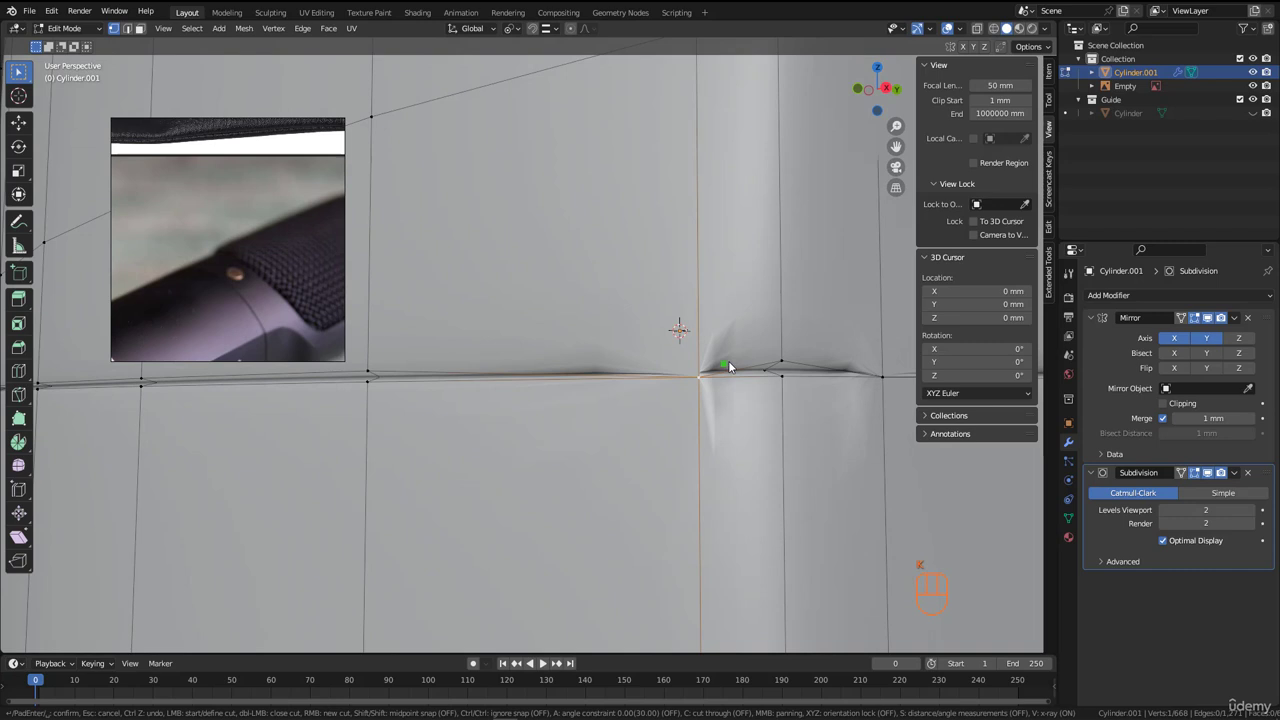
{"action": "left_click", "coordinate": [781, 359]}
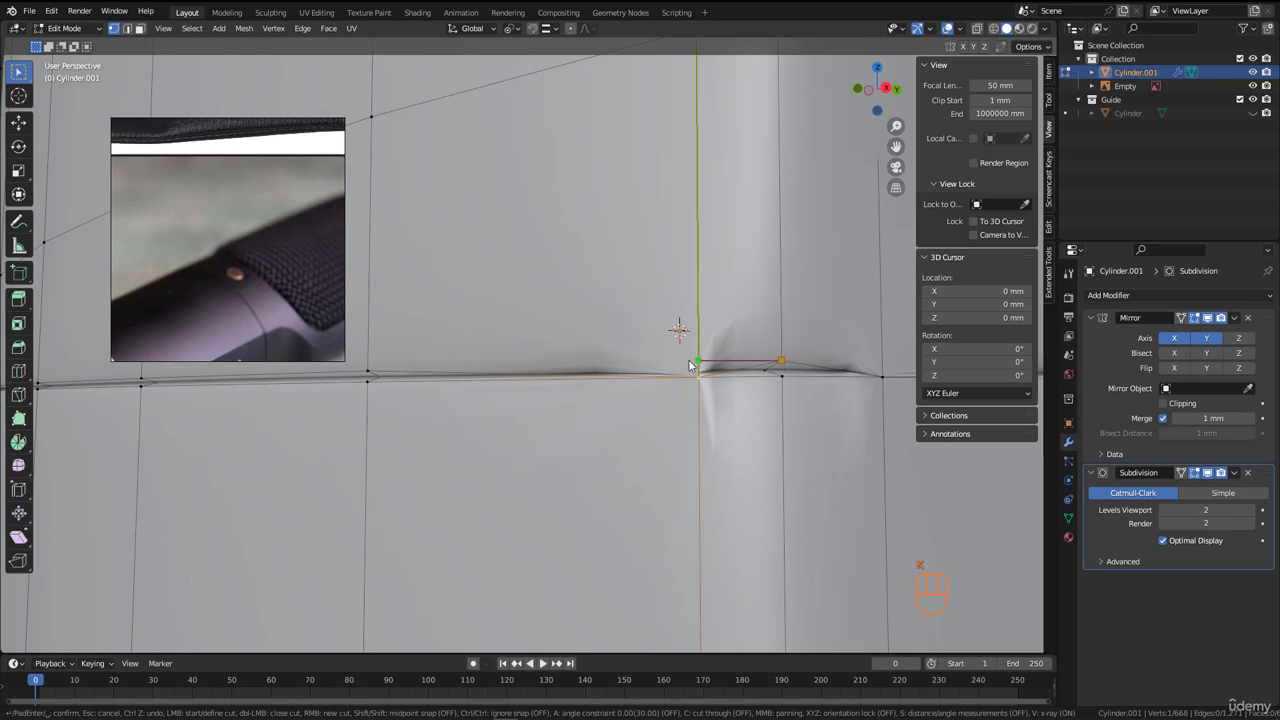
{"action": "left_click", "coordinate": [369, 372]}
{"action": "key", "text": "Return"}
{"action": "mouse_move", "coordinate": [722, 376]}
{"action": "middle_mouse_down"}
{"action": "mouse_move", "coordinate": [741, 358]}
{"action": "mouse_move", "coordinate": [751, 377]}
{"action": "mouse_move", "coordinate": [795, 380]}
{"action": "mouse_move", "coordinate": [727, 383]}
{"action": "middle_mouse_up"}
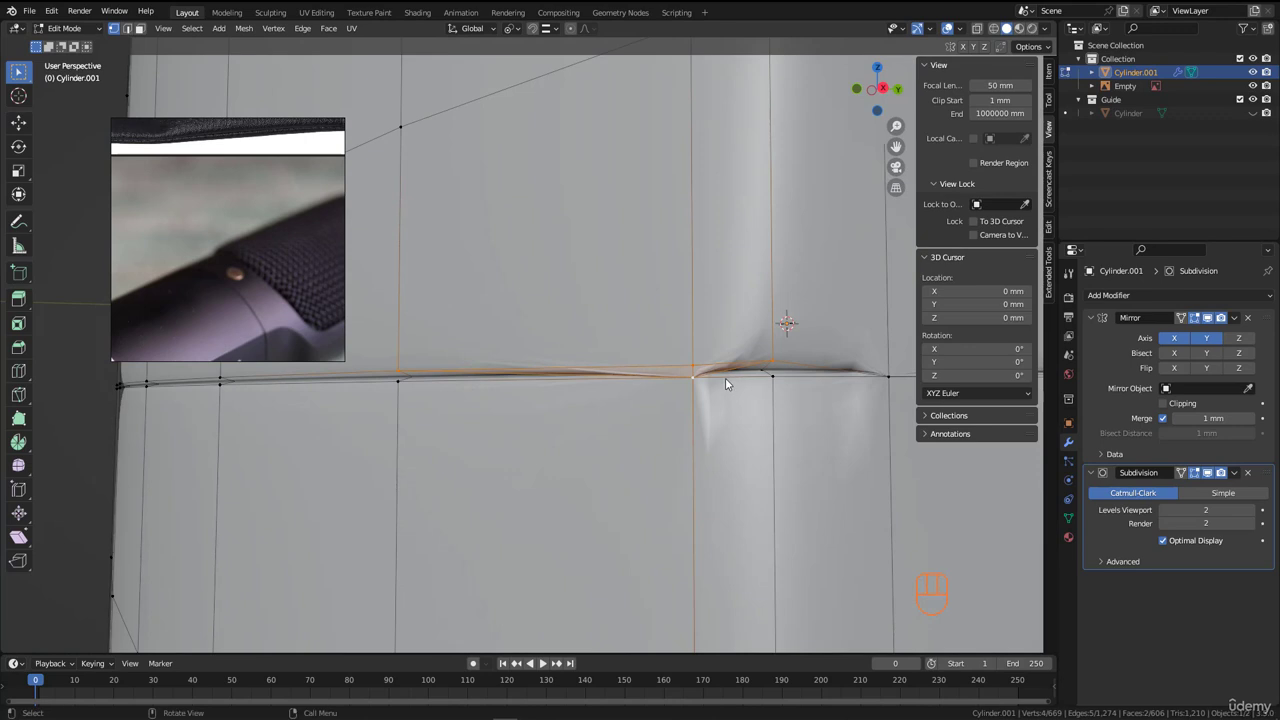
- Delete the narrow faces below the new cut and the leftover faces inside the groove beside the corner
{"action": "left_click", "coordinate": [703, 376]}
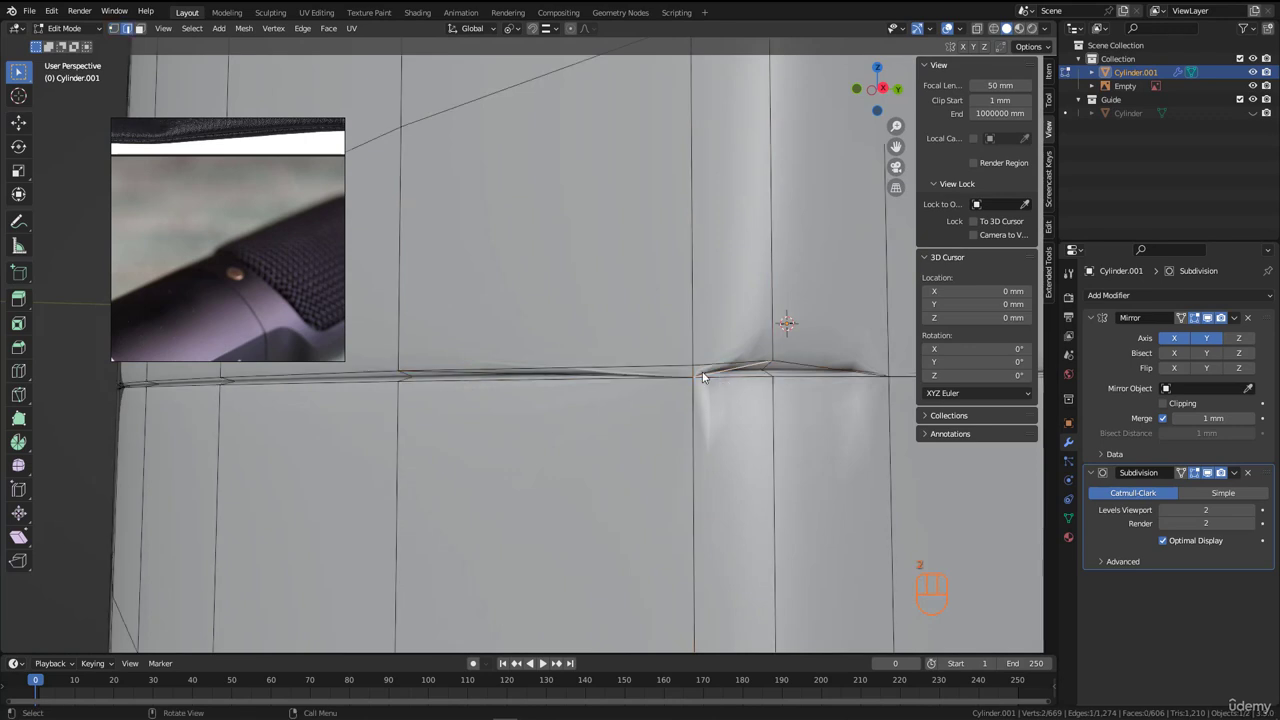
{"action": "key", "text": "3"}
{"action": "left_click", "coordinate": [679, 374], "text": "shift"}
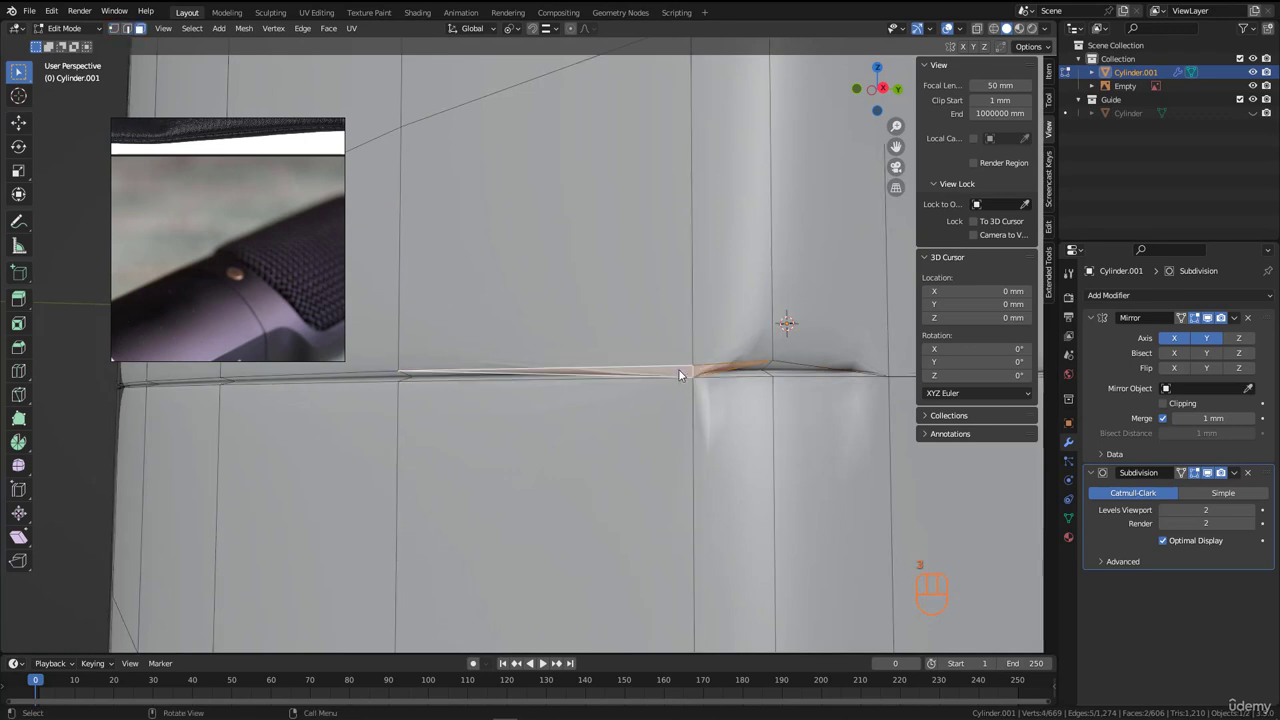
{"action": "key", "text": "x"}
{"action": "left_click", "coordinate": [680, 374]}
{"action": "middle_click_drag", "start_coordinate": [686, 372], "coordinate": [737, 366]}
{"action": "left_click", "coordinate": [695, 335]}
{"action": "middle_click_drag", "start_coordinate": [586, 343], "coordinate": [418, 368], "text": "shift"}
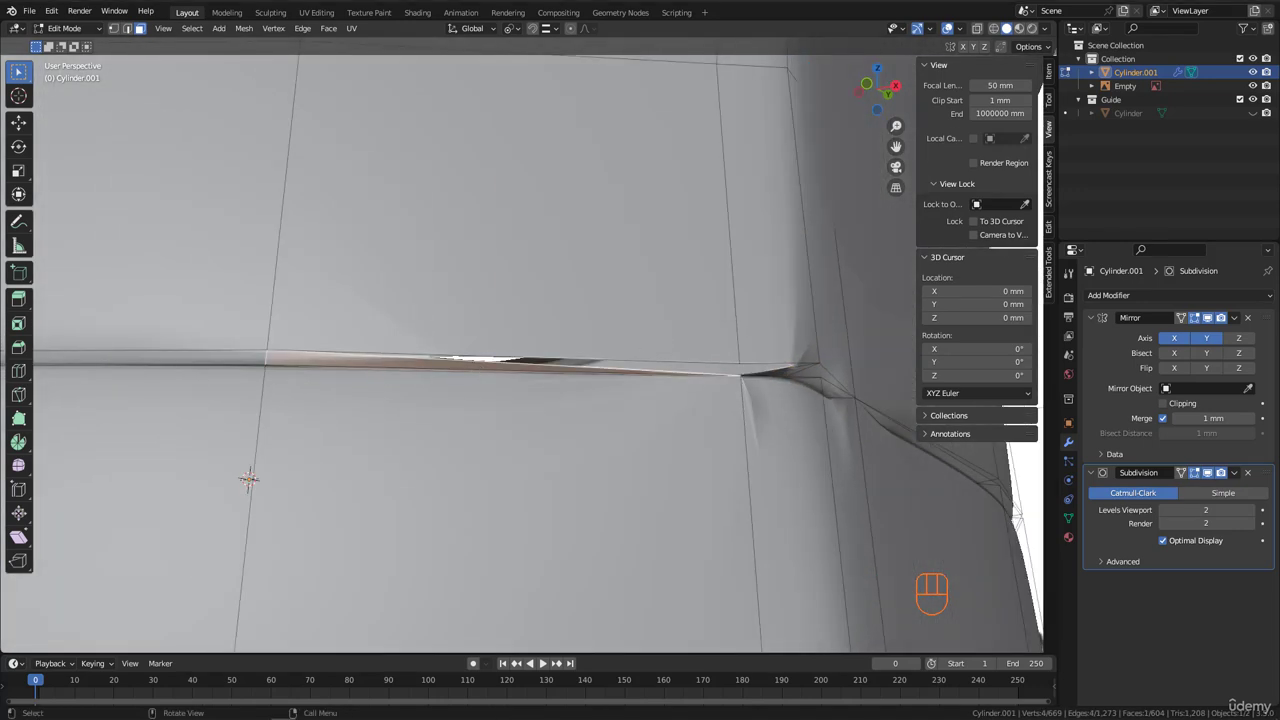
{"action": "middle_click_drag", "start_coordinate": [671, 372], "coordinate": [701, 386]}
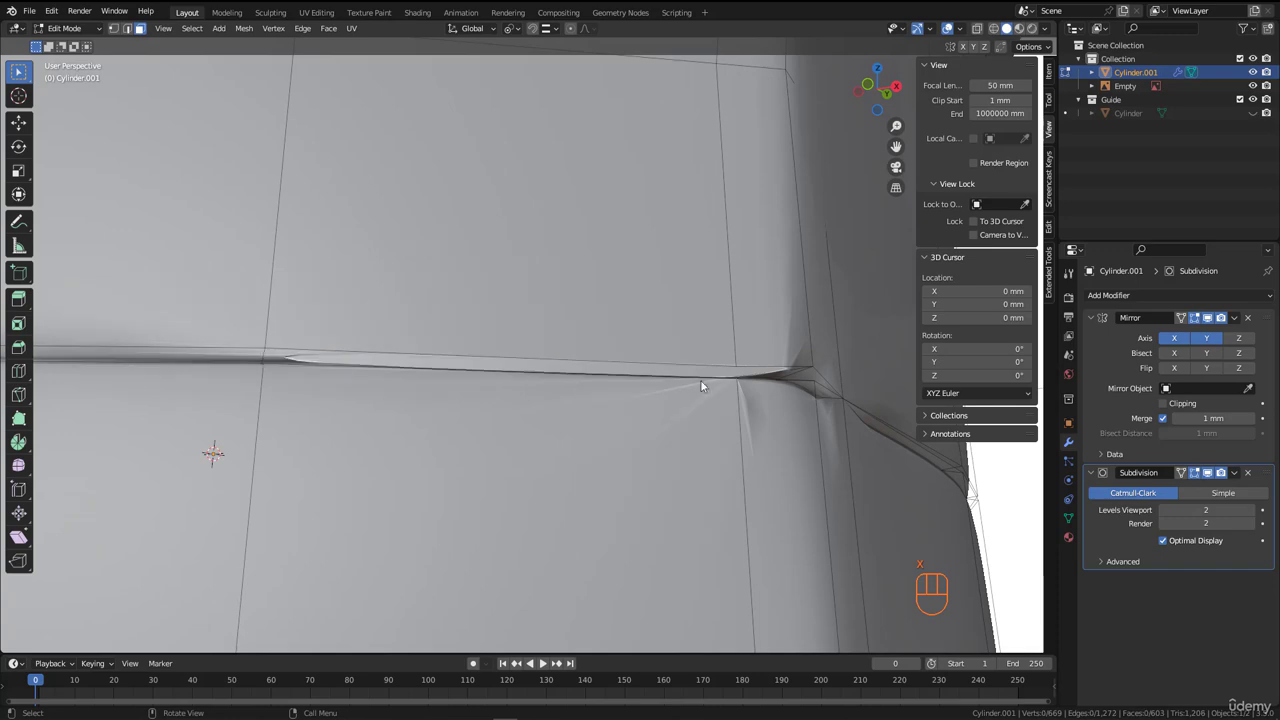
{"action": "key", "text": "x"}
{"action": "key", "text": "x"}
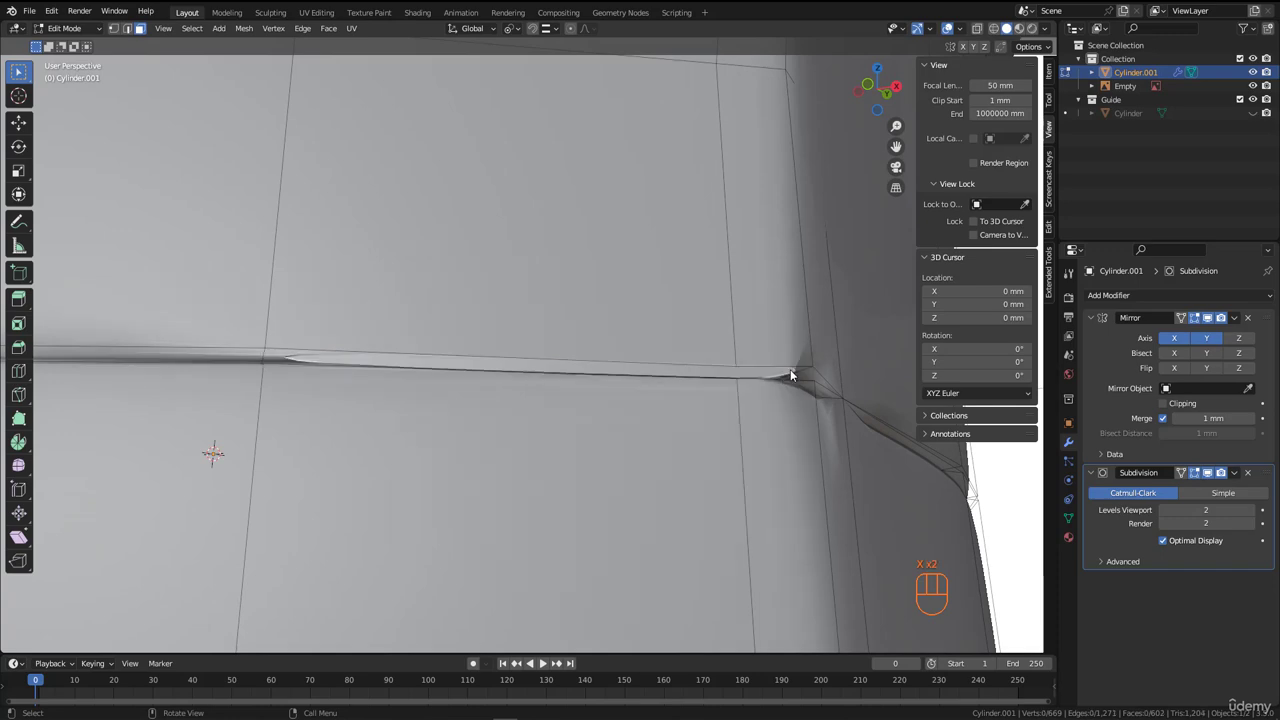
- Turn off the Subdivision modifier's display in Edit Mode
{"action": "middle_click_drag", "start_coordinate": [780, 378], "coordinate": [650, 436]}
{"action": "left_click", "coordinate": [565, 428]}
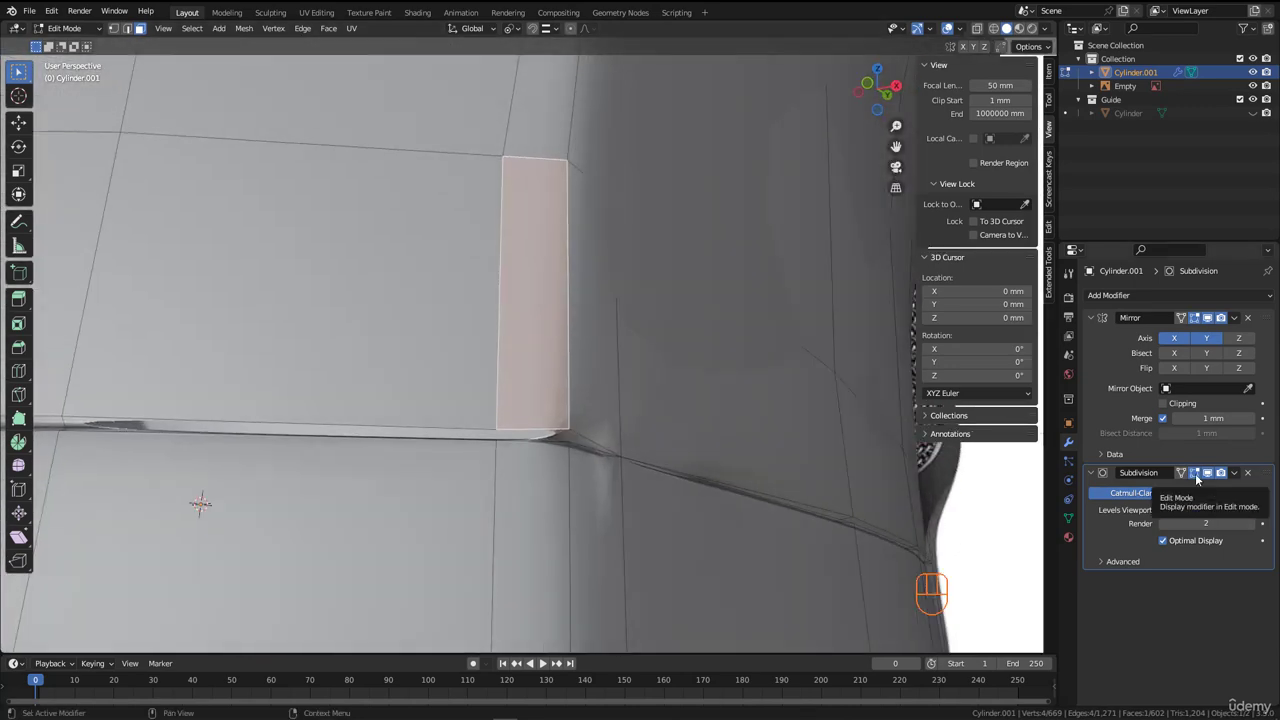
{"action": "left_click", "coordinate": [1195, 474]}
- Delete the two thin groove faces on the other side of the vertical corner
{"action": "left_click", "coordinate": [576, 437]}
{"action": "middle_click_drag", "start_coordinate": [576, 437], "coordinate": [802, 498]}
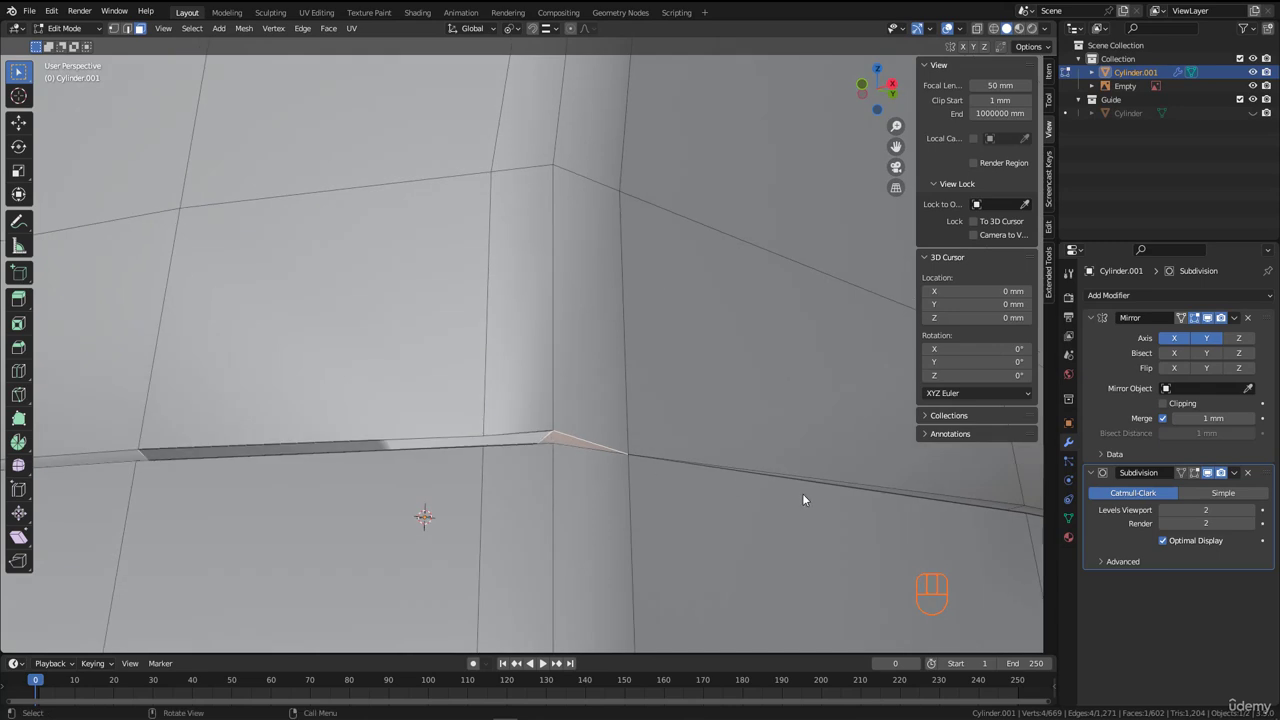
{"action": "left_click", "coordinate": [932, 499], "text": "shift"}
{"action": "key", "text": "x"}
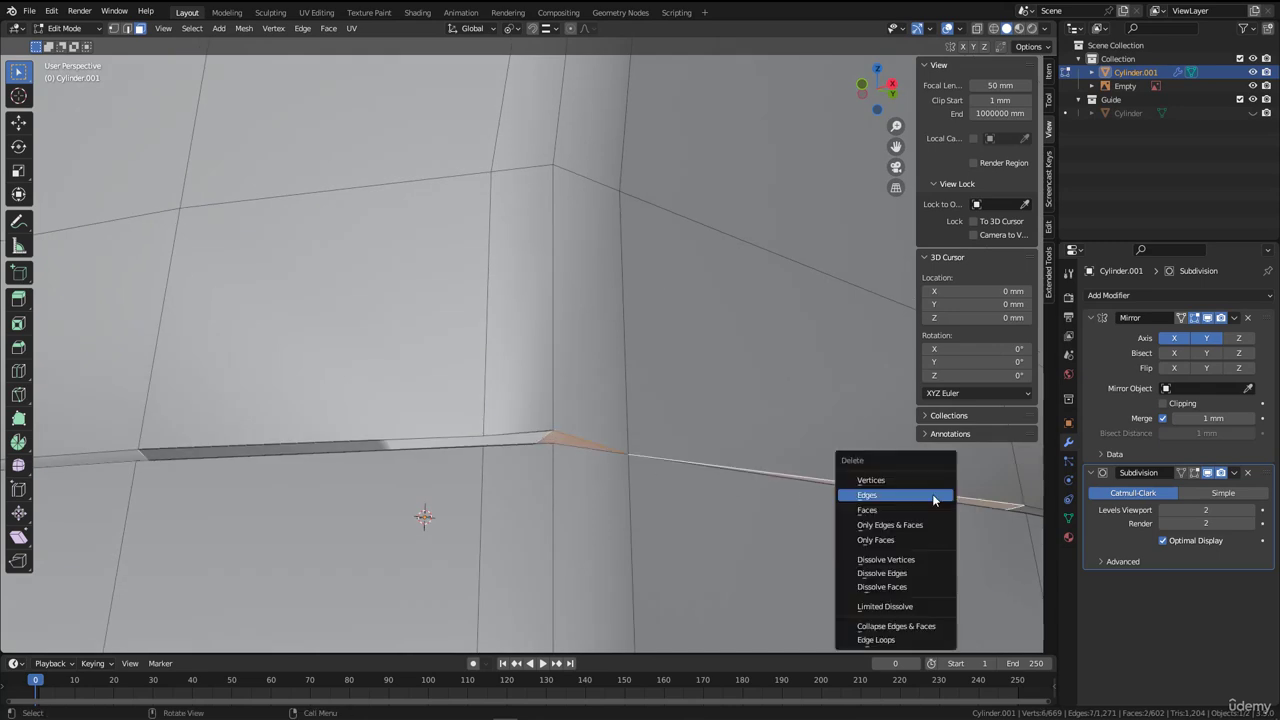
{"action": "left_click", "coordinate": [929, 497]}
- Knife-cut the far side of the corner from the upper groove vertex across the vertical edge to the upper corner vertex
{"action": "key", "text": "1"}
{"action": "left_click", "coordinate": [628, 454]}
{"action": "mouse_move", "coordinate": [628, 454]}
{"action": "middle_mouse_down"}
{"action": "mouse_move", "coordinate": [660, 471]}
{"action": "mouse_move", "coordinate": [701, 467]}
{"action": "mouse_move", "coordinate": [650, 465]}
{"action": "middle_mouse_up"}
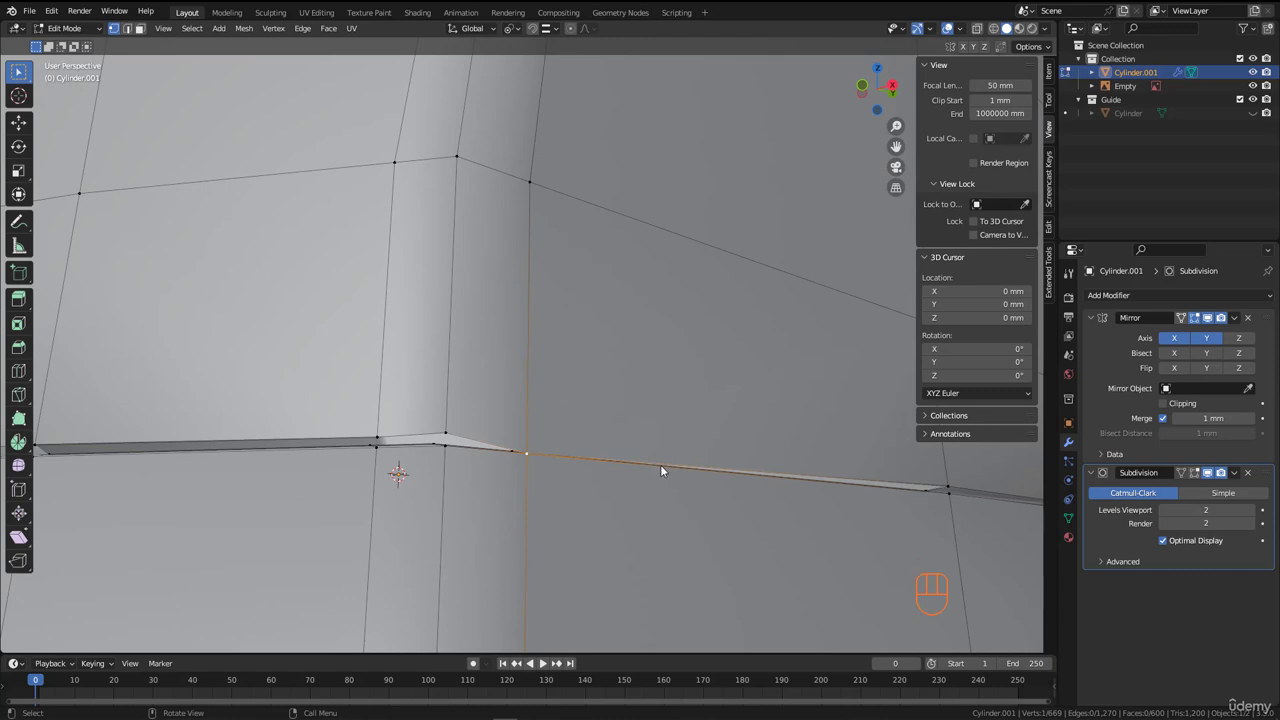
{"action": "key", "text": "k"}
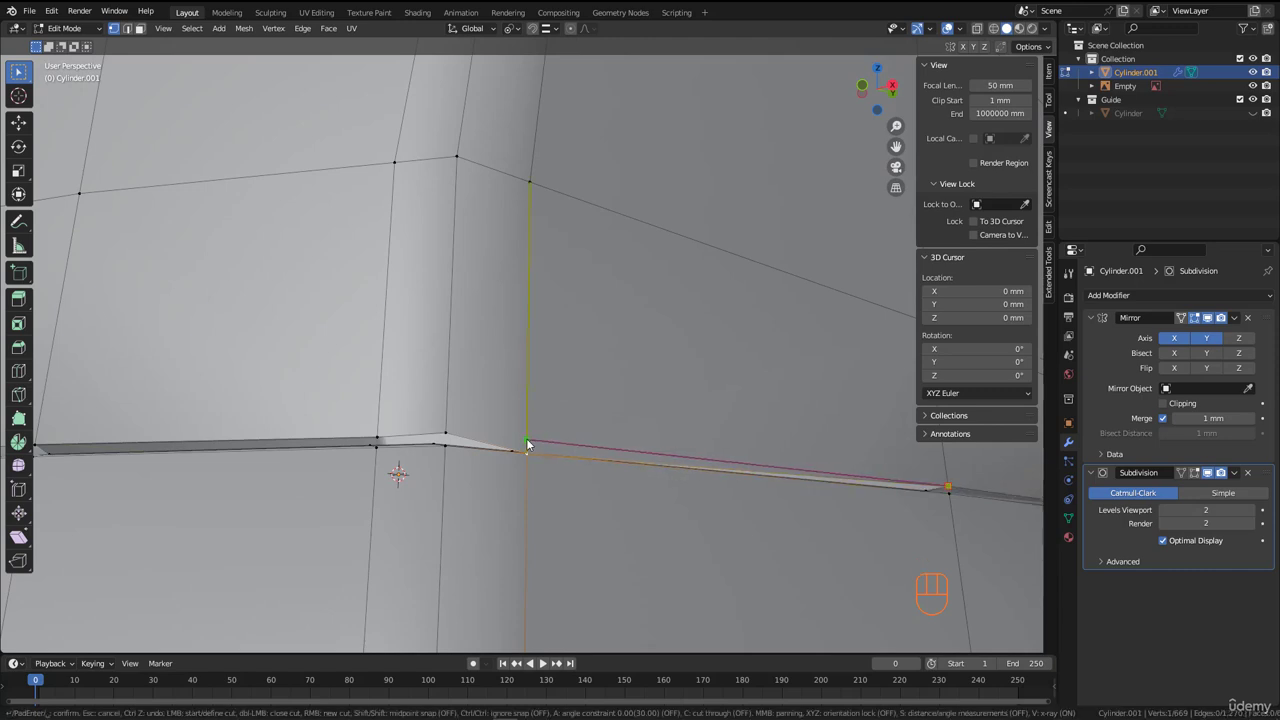
{"action": "left_click", "coordinate": [446, 434]}
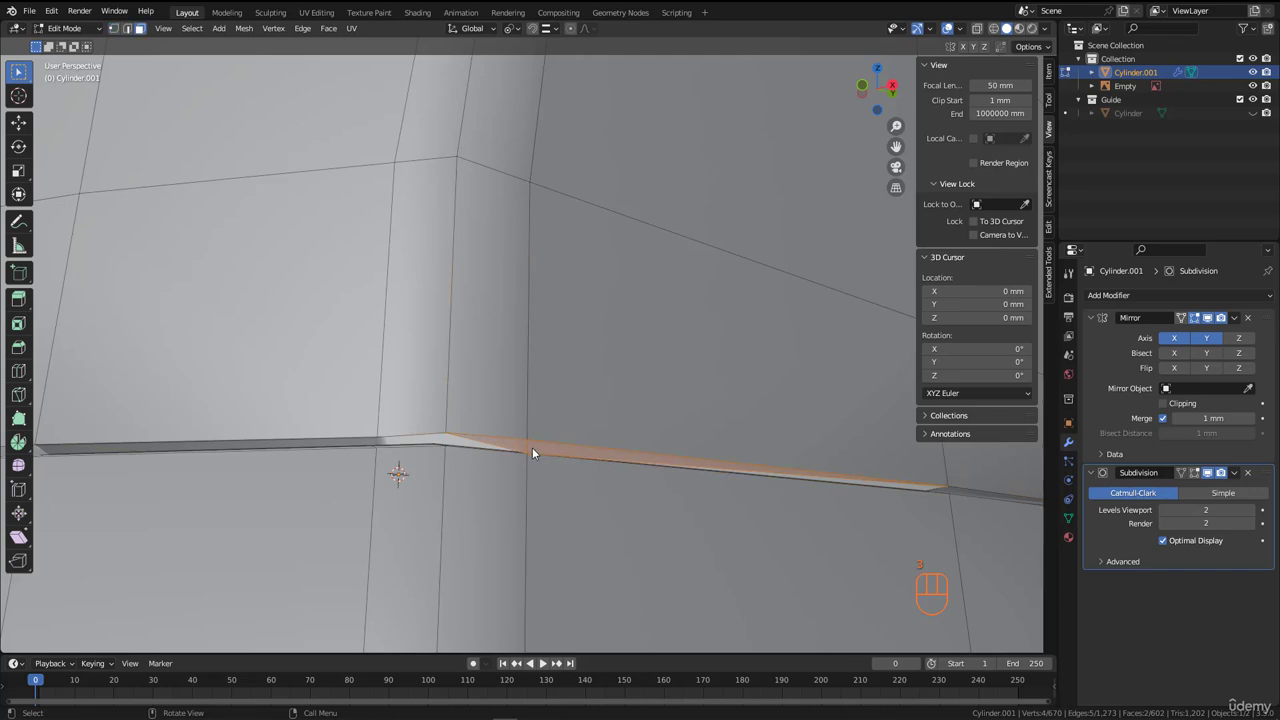
{"action": "key", "text": "Return"}
- Delete the two sliver faces below the far-side cut to open the groove
{"action": "key", "text": "3"}
{"action": "left_click", "coordinate": [550, 456]}
{"action": "key", "text": "x"}
{"action": "left_click", "coordinate": [545, 446]}
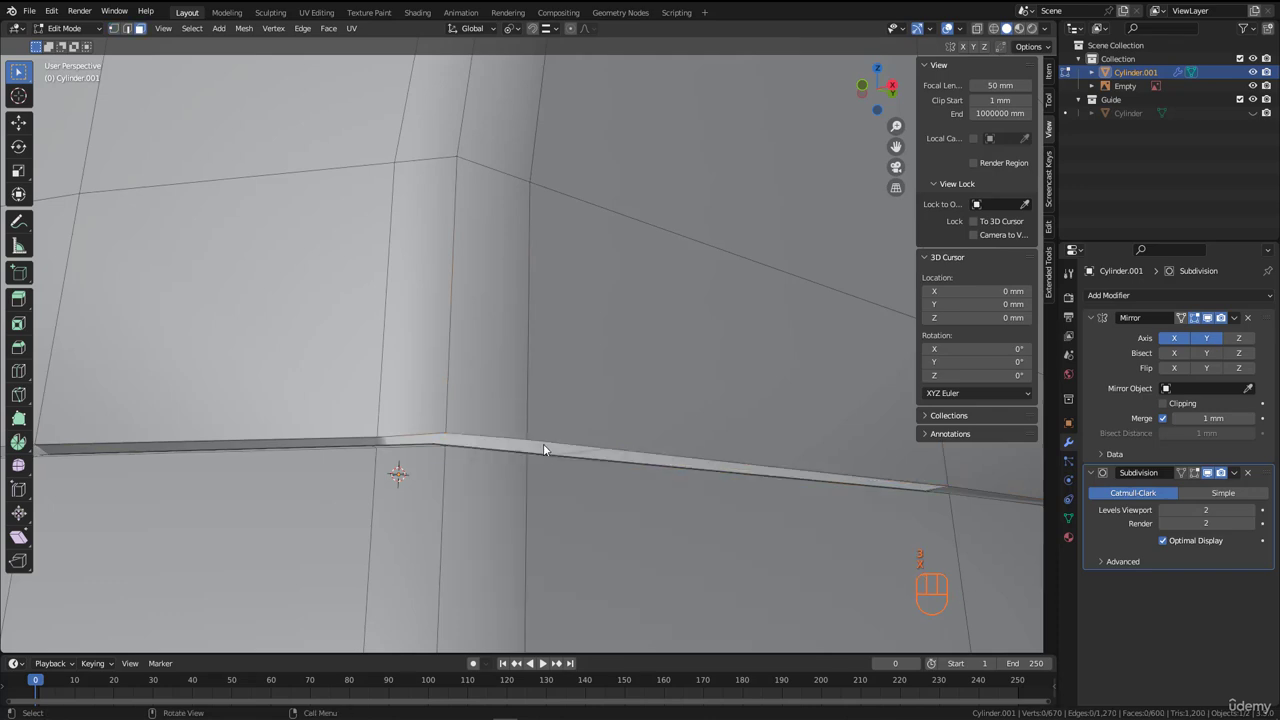
- Set snapping to vertices and move the far-side cut vertex along Z to align with a neighbouring upper groove vertex
{"action": "key", "text": "1"}
{"action": "left_click", "coordinate": [523, 430]}
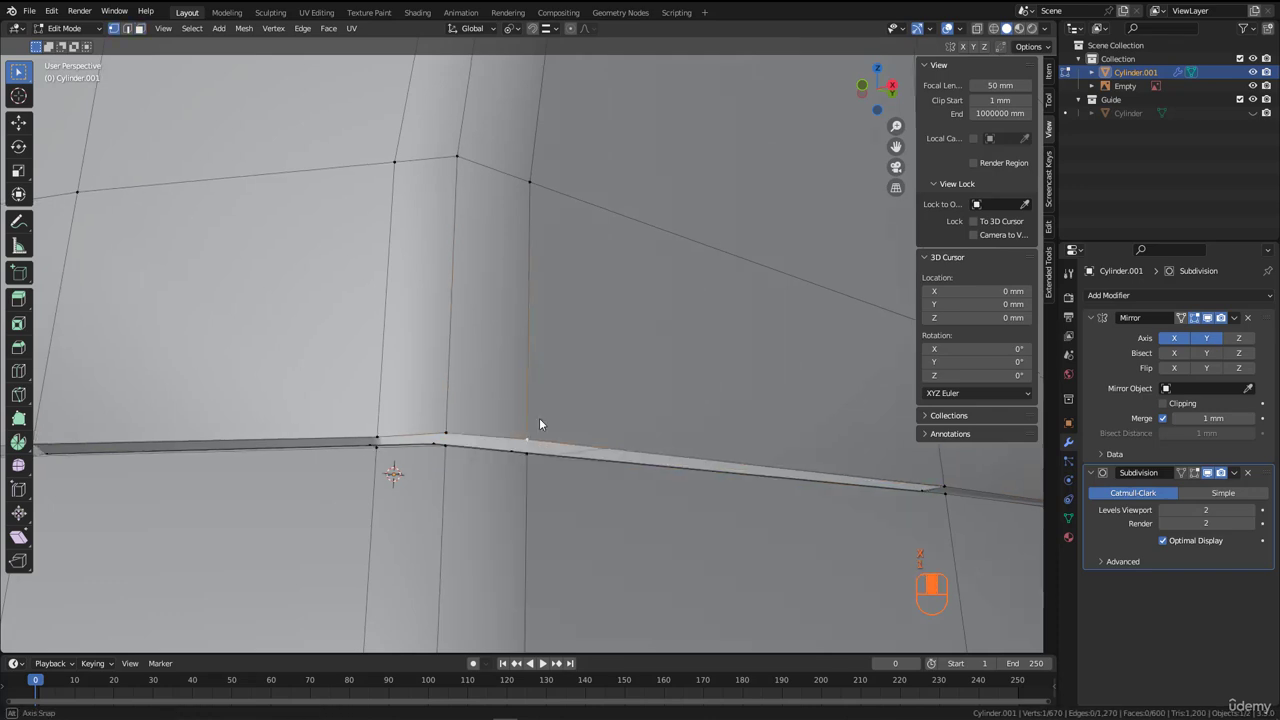
{"action": "middle_click_drag", "start_coordinate": [539, 418], "coordinate": [413, 452]}
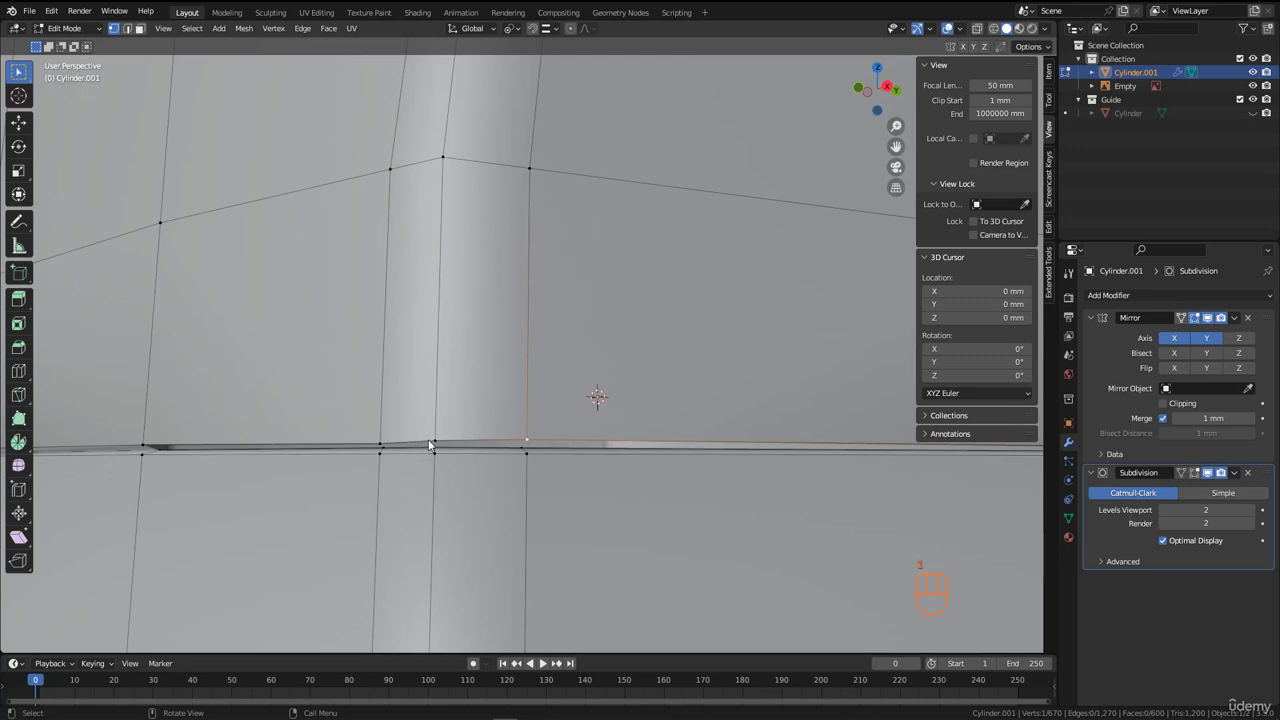
{"action": "middle_click_drag", "start_coordinate": [284, 436], "coordinate": [239, 463], "text": "shift"}
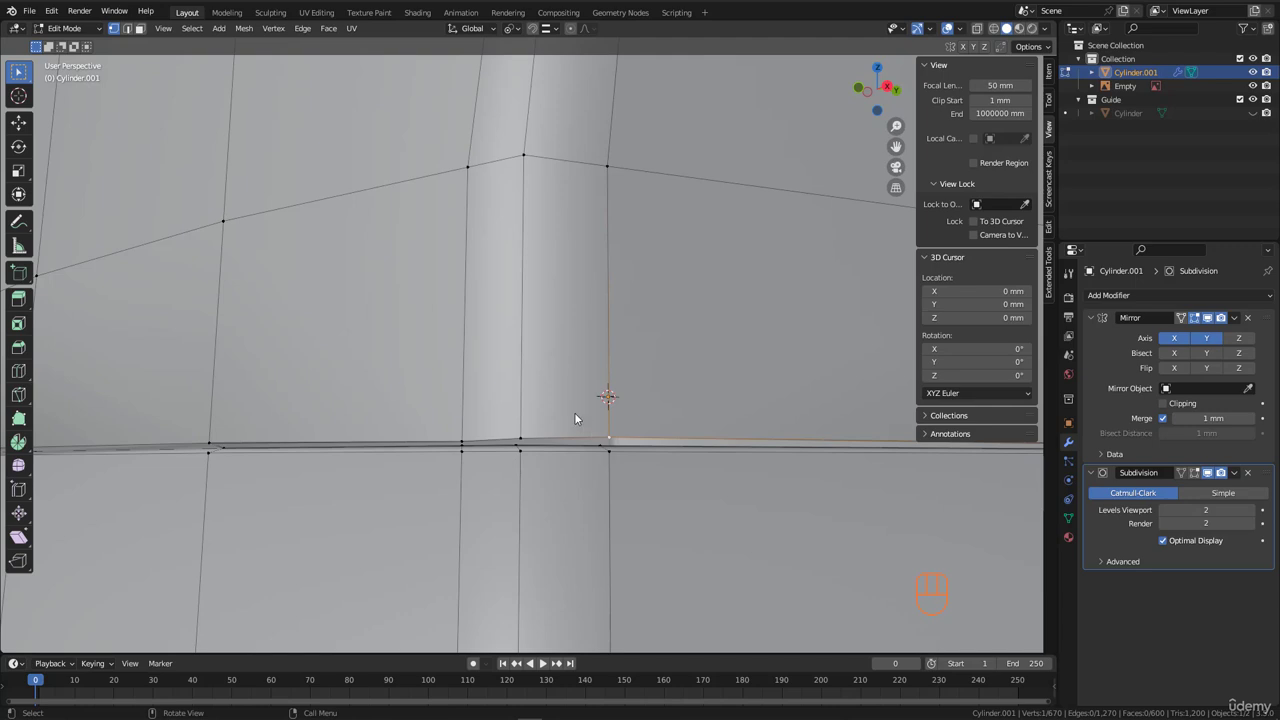
{"action": "middle_click_drag", "start_coordinate": [588, 422], "coordinate": [592, 419]}
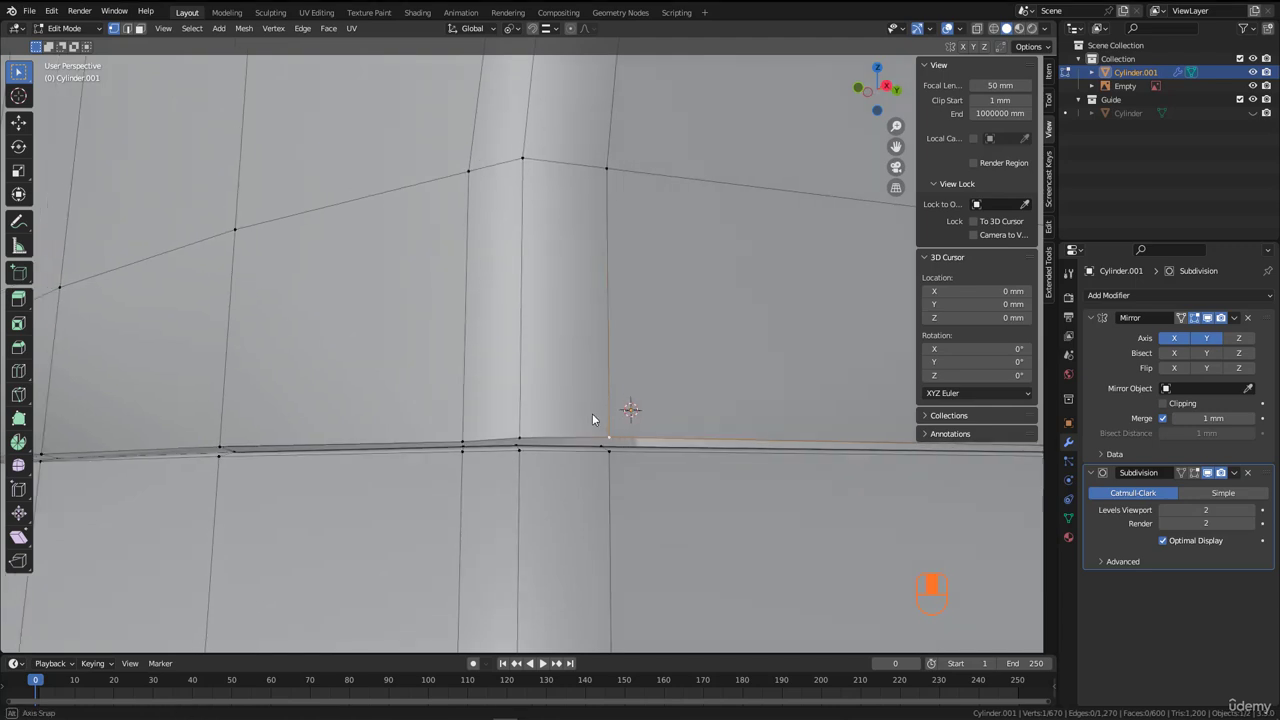
{"action": "left_click", "coordinate": [548, 31]}
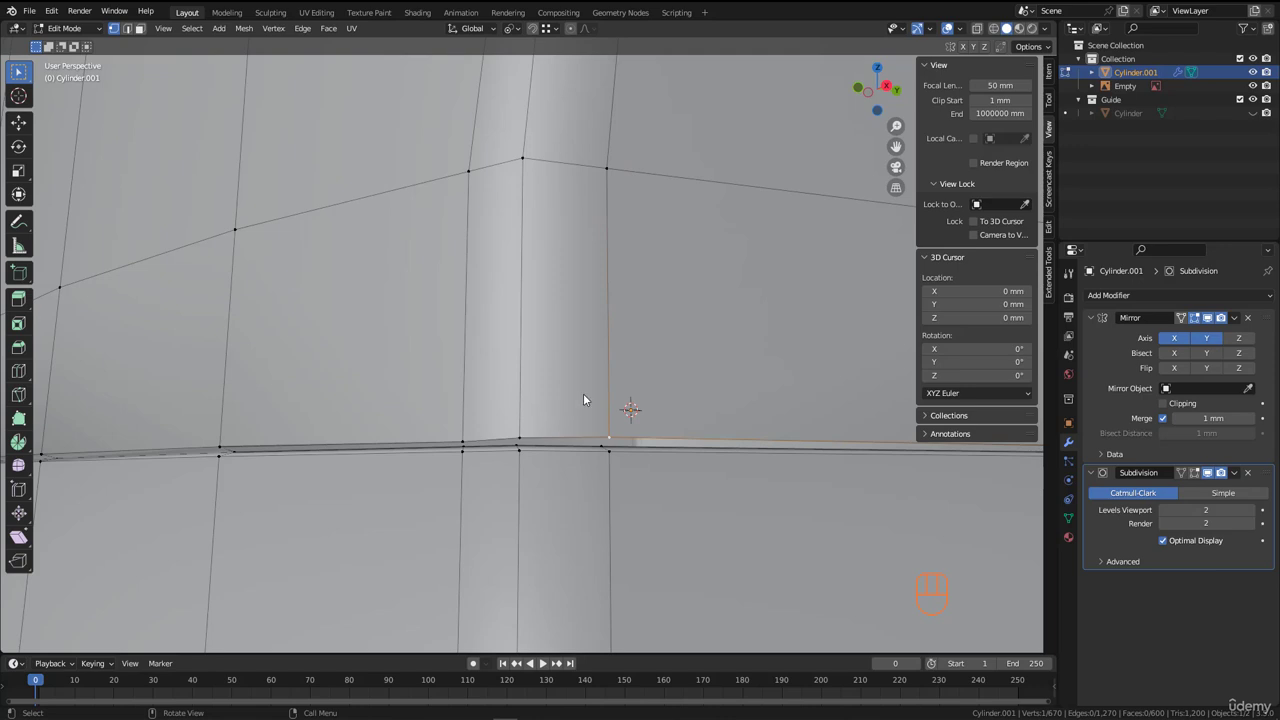
{"action": "key", "text": "g"}
{"action": "key", "text": "z"}
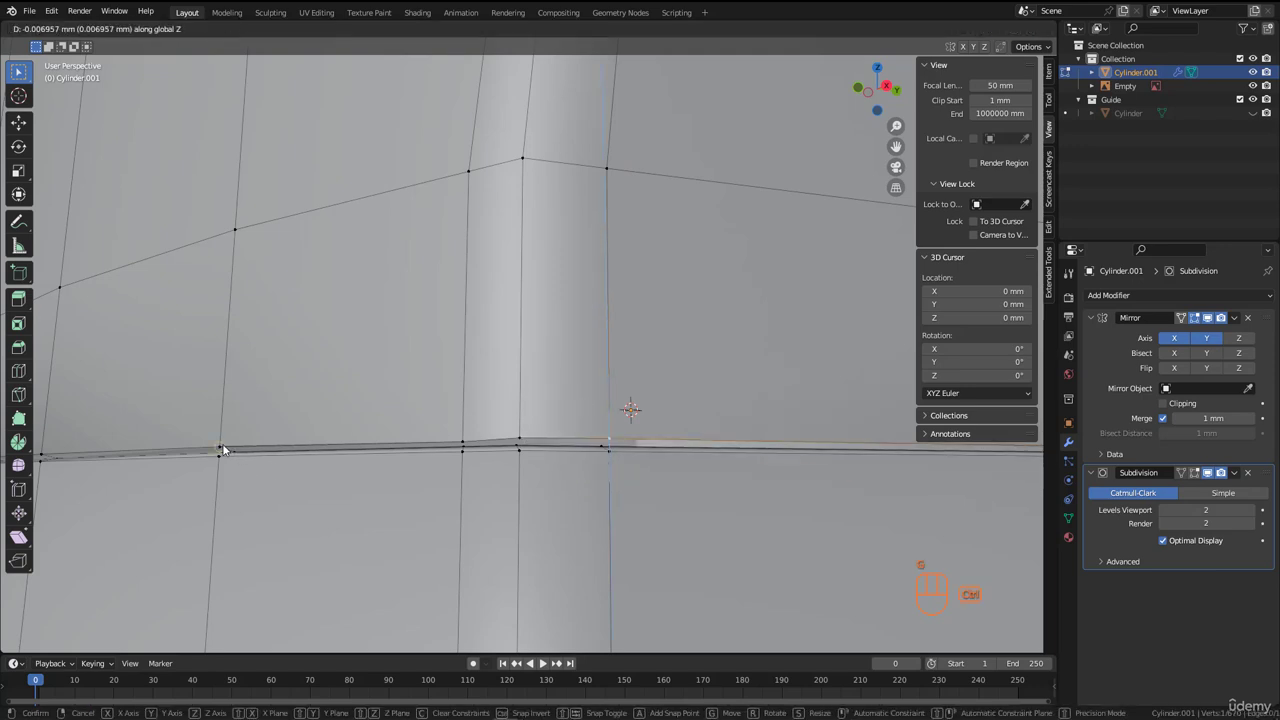
{"action": "left_click", "coordinate": [224, 450]}
- Raise the near-side upper groove vertex beside the corner by about 0.0138 mm along Z
{"action": "left_click", "coordinate": [464, 443]}
{"action": "key", "text": "g"}
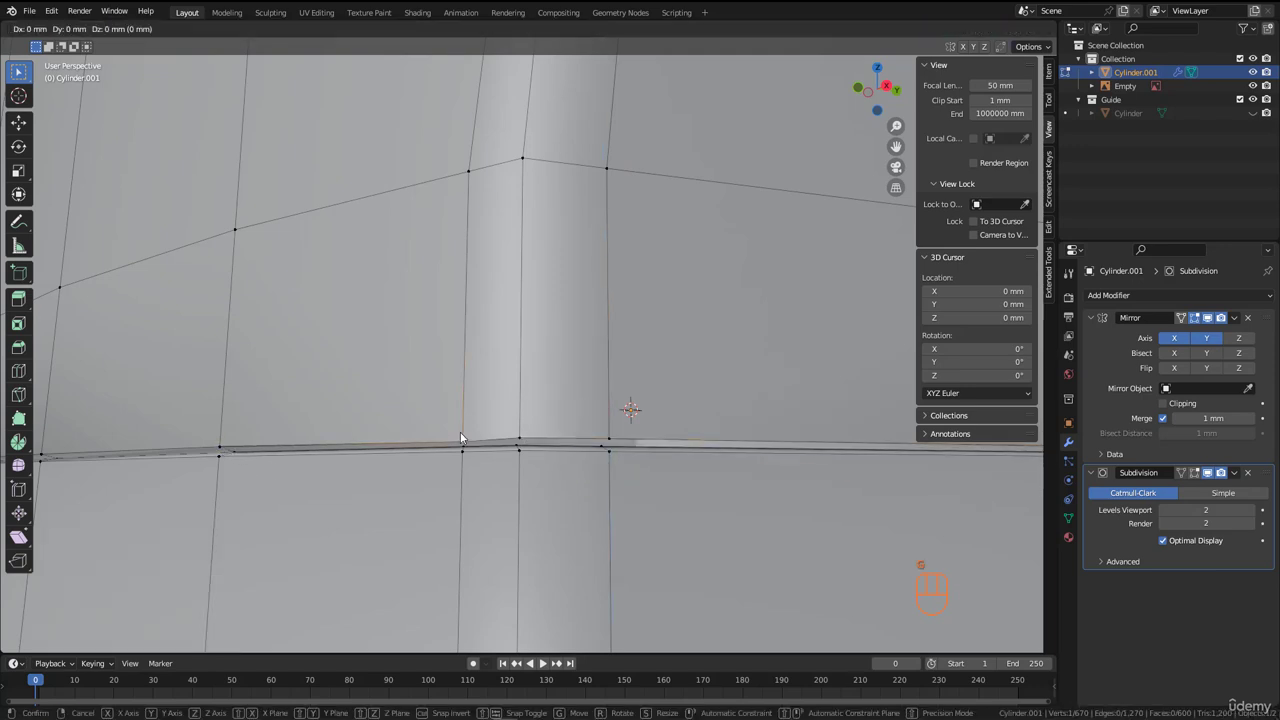
{"action": "key", "text": "z"}
{"action": "left_click", "coordinate": [417, 423]}
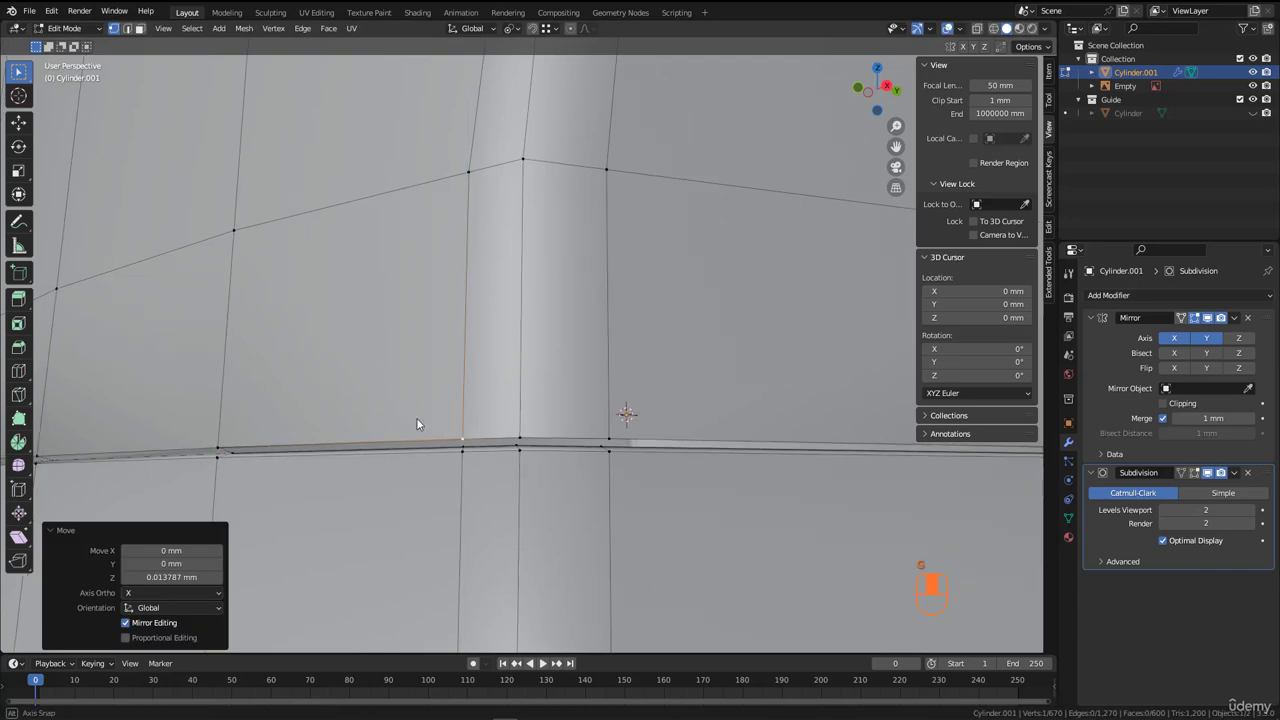
- Fill the open gaps inside the groove around the corner with faces
{"action": "middle_click_drag", "start_coordinate": [417, 423], "coordinate": [454, 405]}
{"action": "left_click", "coordinate": [776, 605]}
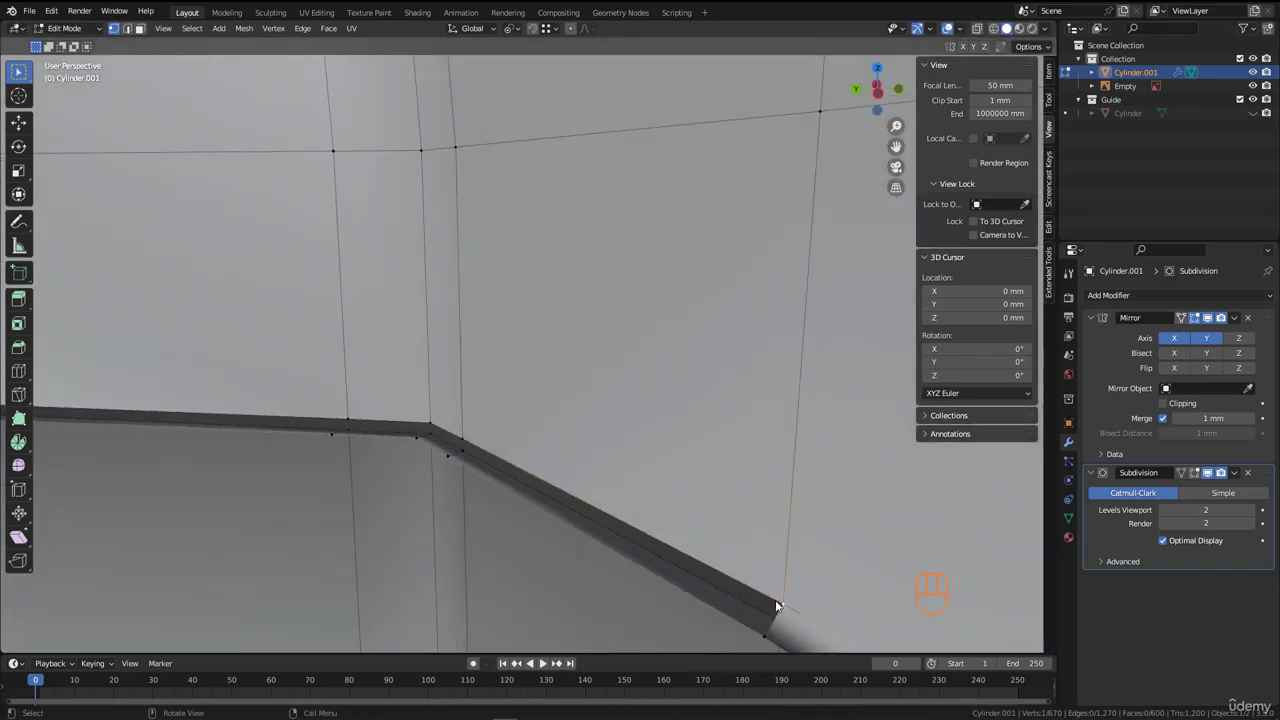
{"action": "key", "text": "f"}
{"action": "key", "text": "f"}
{"action": "key", "text": "f"}
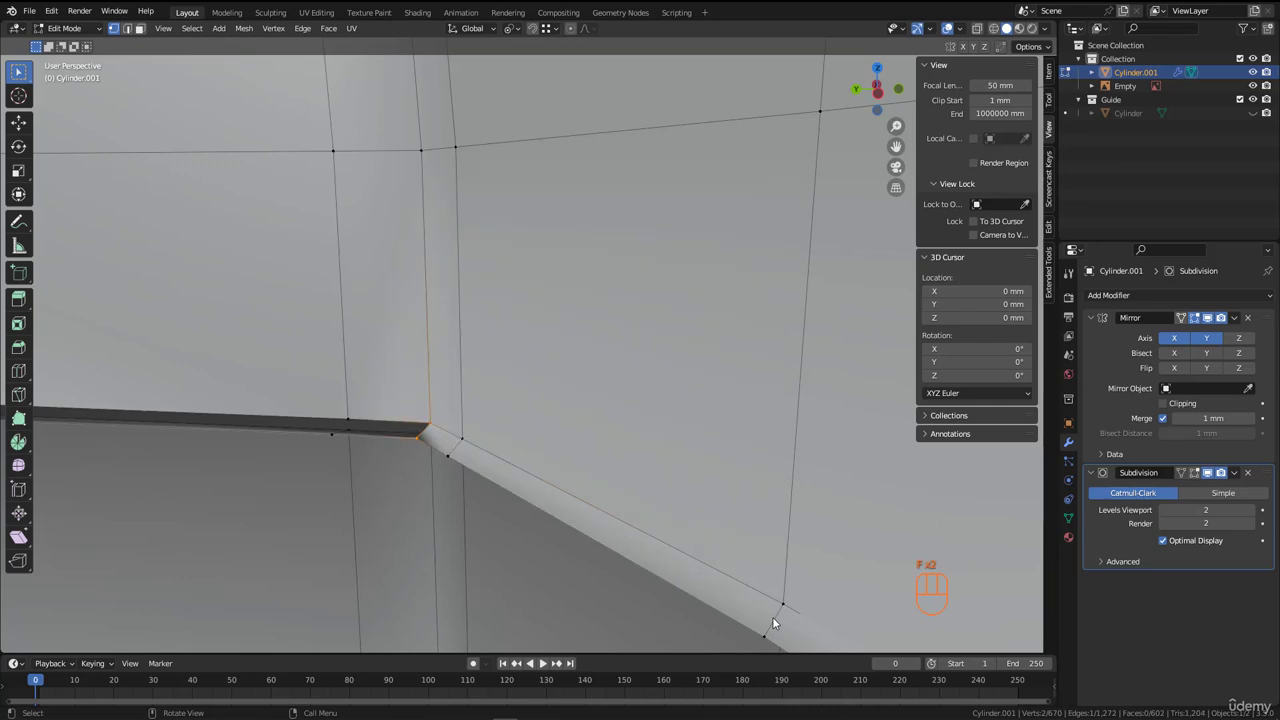
{"action": "middle_click_drag", "start_coordinate": [772, 623], "coordinate": [286, 394]}
{"action": "key", "text": "f"}
- Bevel the seam groove's upper and lower edge loops with a width of about 0.037 mm and 2 segments
{"action": "scroll", "coordinate": [457, 421], "scroll_direction": "down", "scroll_amount": 3}
{"action": "scroll", "coordinate": [369, 413], "scroll_direction": "down", "scroll_amount": 5}
{"action": "scroll", "coordinate": [286, 394], "scroll_direction": "up", "scroll_amount": 3}
{"action": "scroll", "coordinate": [286, 393], "scroll_direction": "up", "scroll_amount": 8}
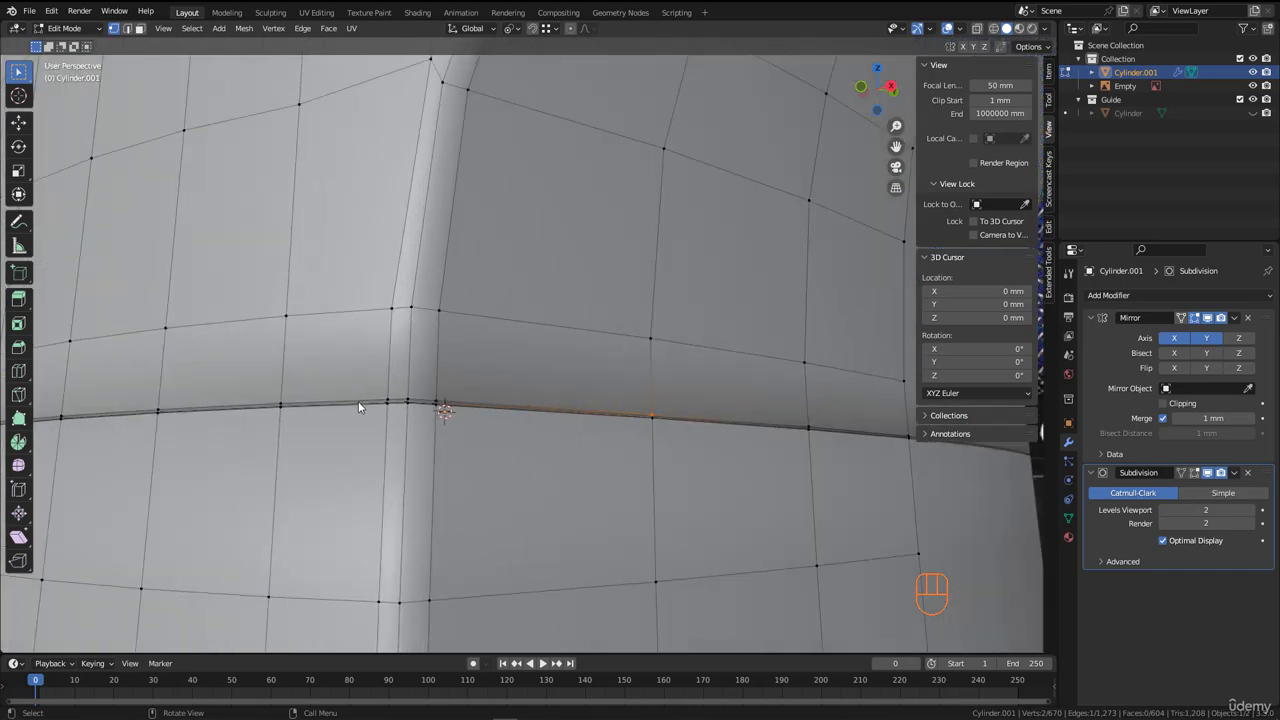
{"action": "left_click", "coordinate": [352, 403], "text": "alt"}
{"action": "middle_click_drag", "start_coordinate": [352, 403], "coordinate": [513, 449]}
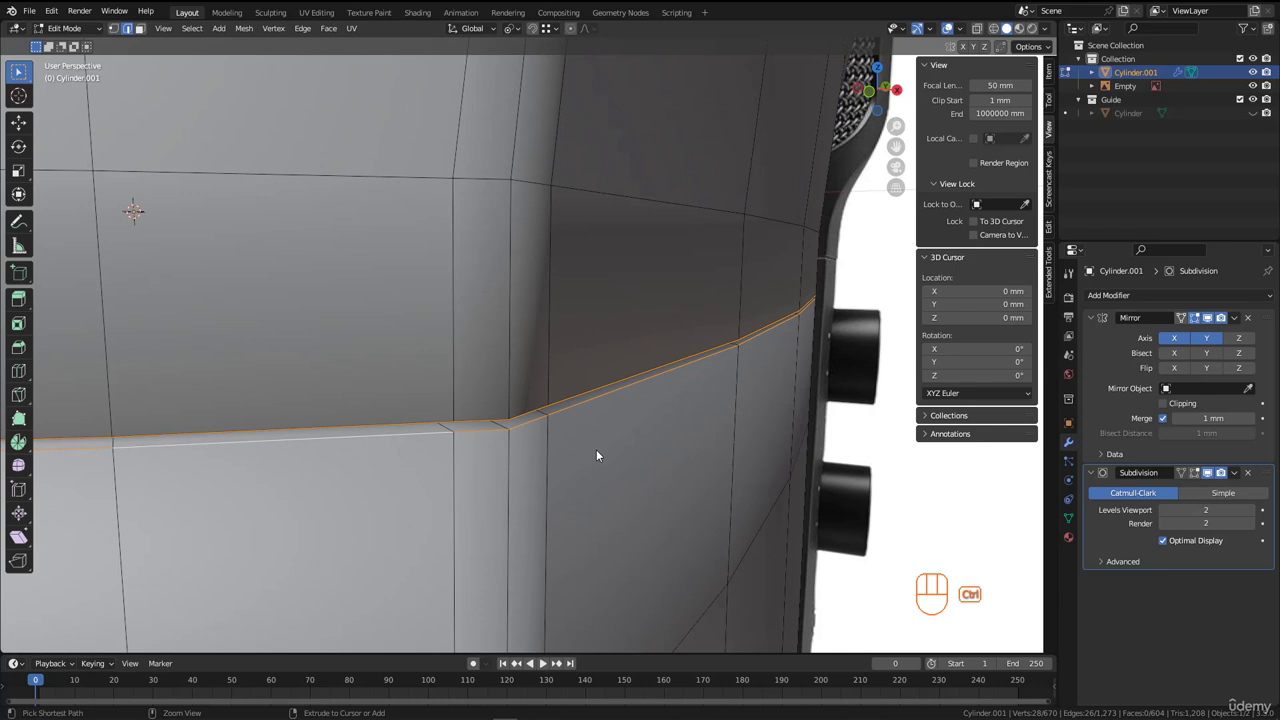
{"action": "key", "text": "ctrl+b"}
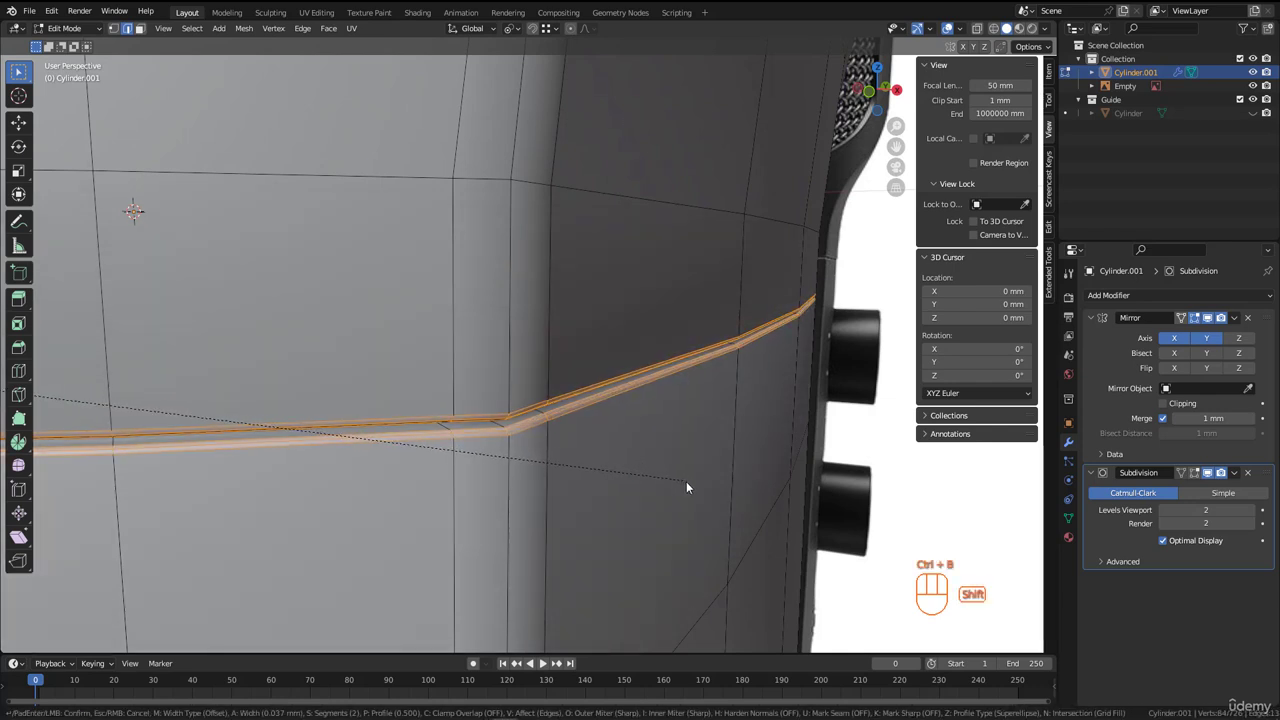
{"action": "left_click", "coordinate": [689, 486]}
- Bevel the edge loop running along the inside of the seam groove with 2 segments
{"action": "key", "text": "alt+a"}
{"action": "middle_click_drag", "start_coordinate": [475, 437], "coordinate": [563, 440]}
{"action": "left_click", "coordinate": [500, 439], "text": "alt"}
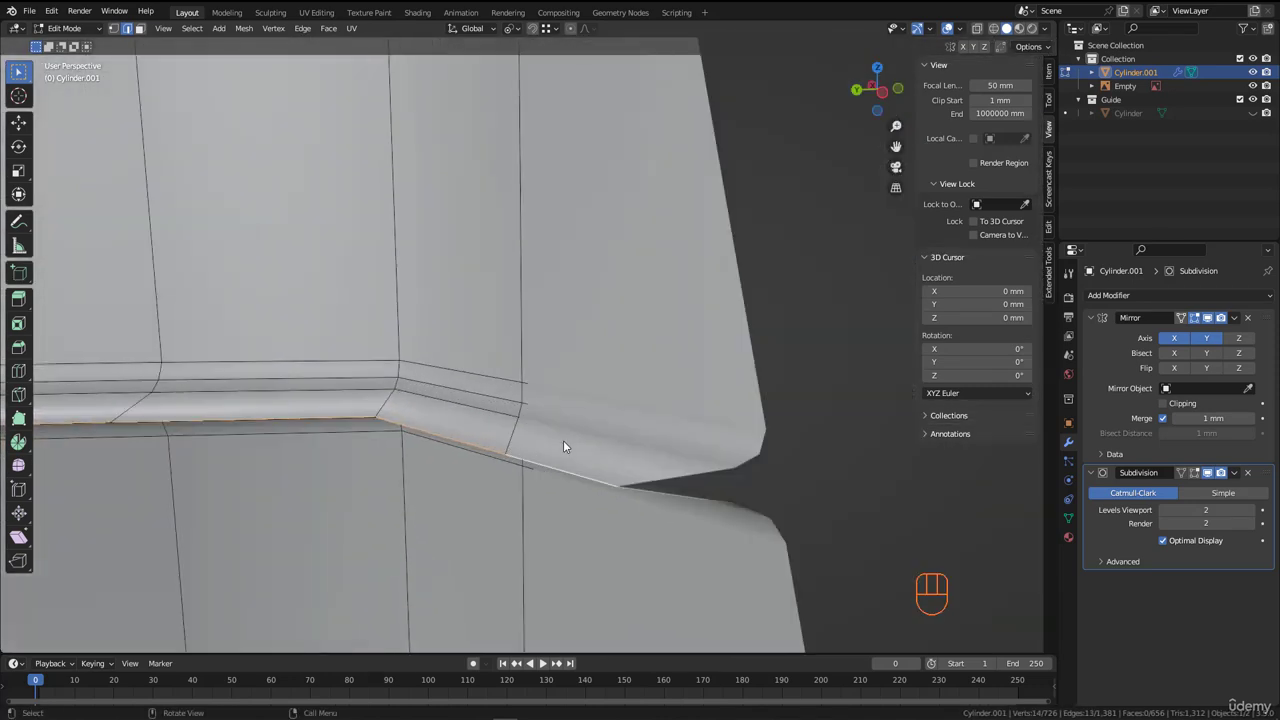
{"action": "key", "text": "ctrl+b"}
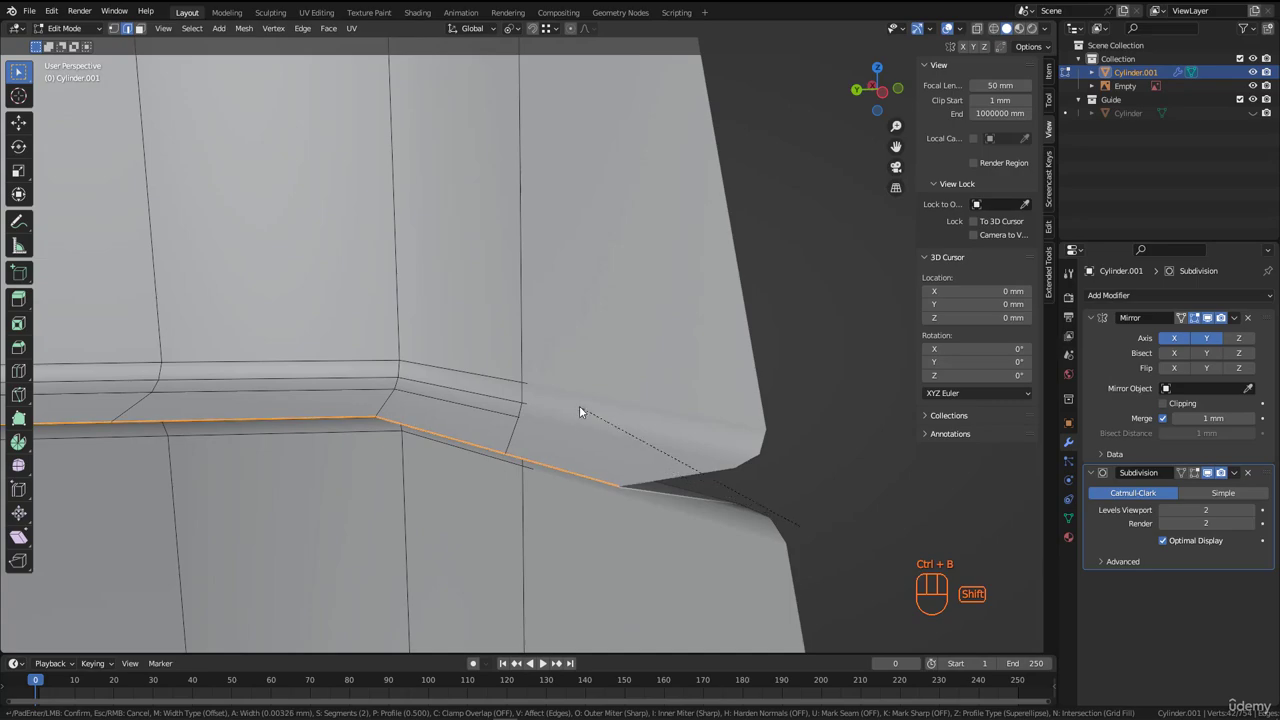
{"action": "left_click", "coordinate": [600, 430]}
{"action": "middle_click_drag", "start_coordinate": [600, 430], "coordinate": [460, 407]}
{"action": "scroll", "coordinate": [431, 433], "scroll_direction": "down", "scroll_amount": 5}
- Leave mesh editing and examine the smoothed seam groove around the body and its corner against the reference microphone
{"action": "key", "text": "Tab"}
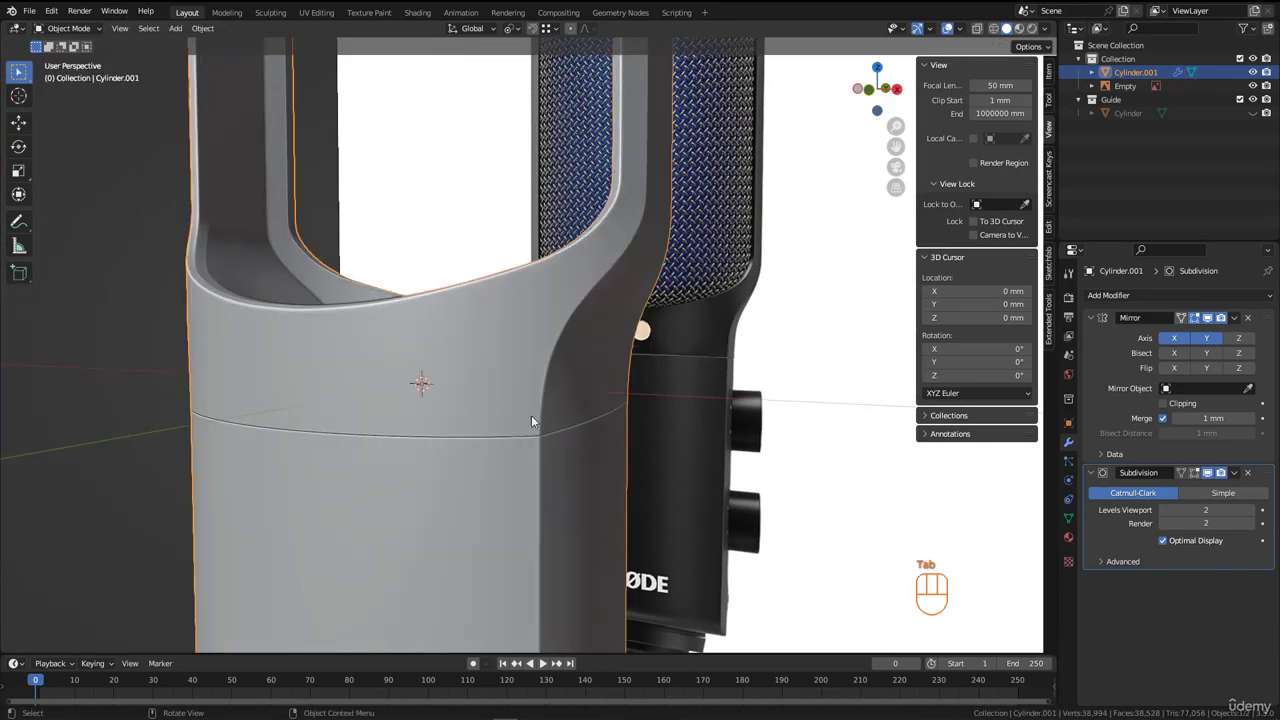
{"action": "key", "text": "alt+a"}
{"action": "middle_click_drag", "start_coordinate": [571, 429], "coordinate": [557, 477]}
{"action": "scroll", "coordinate": [528, 443], "scroll_direction": "up", "scroll_amount": 6}
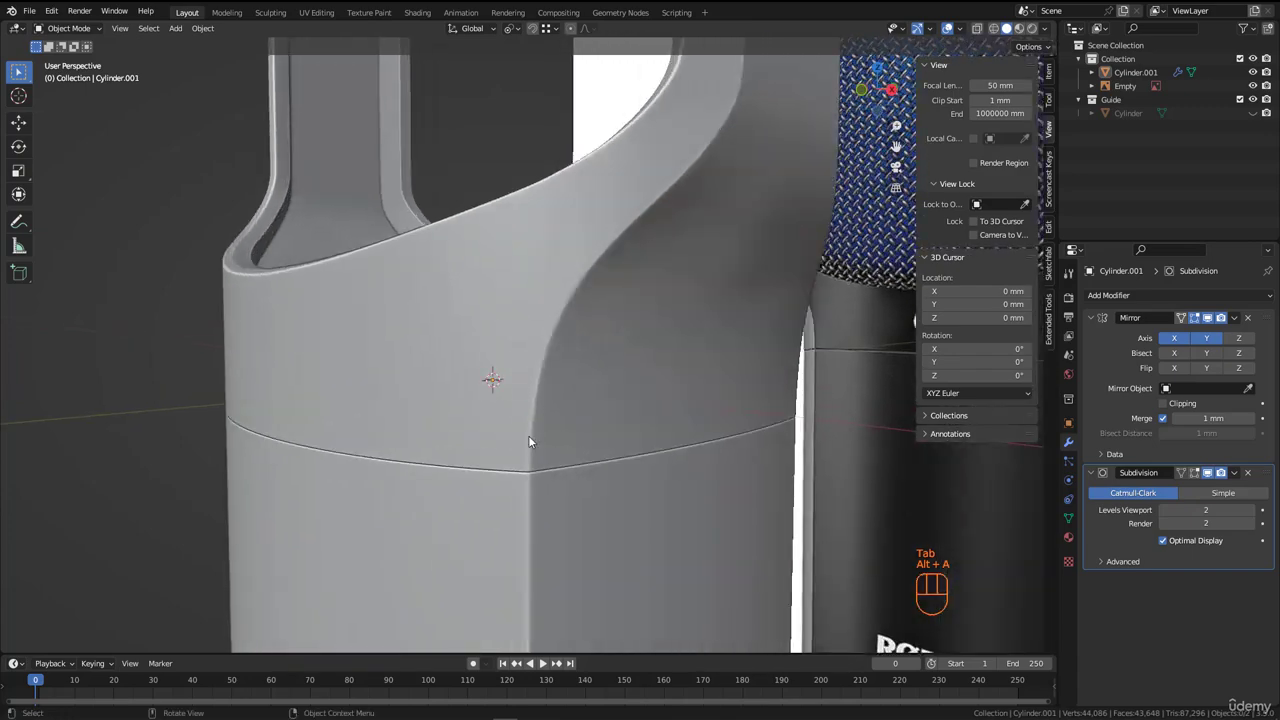
{"action": "scroll", "coordinate": [536, 467], "scroll_direction": "down", "scroll_amount": 8}
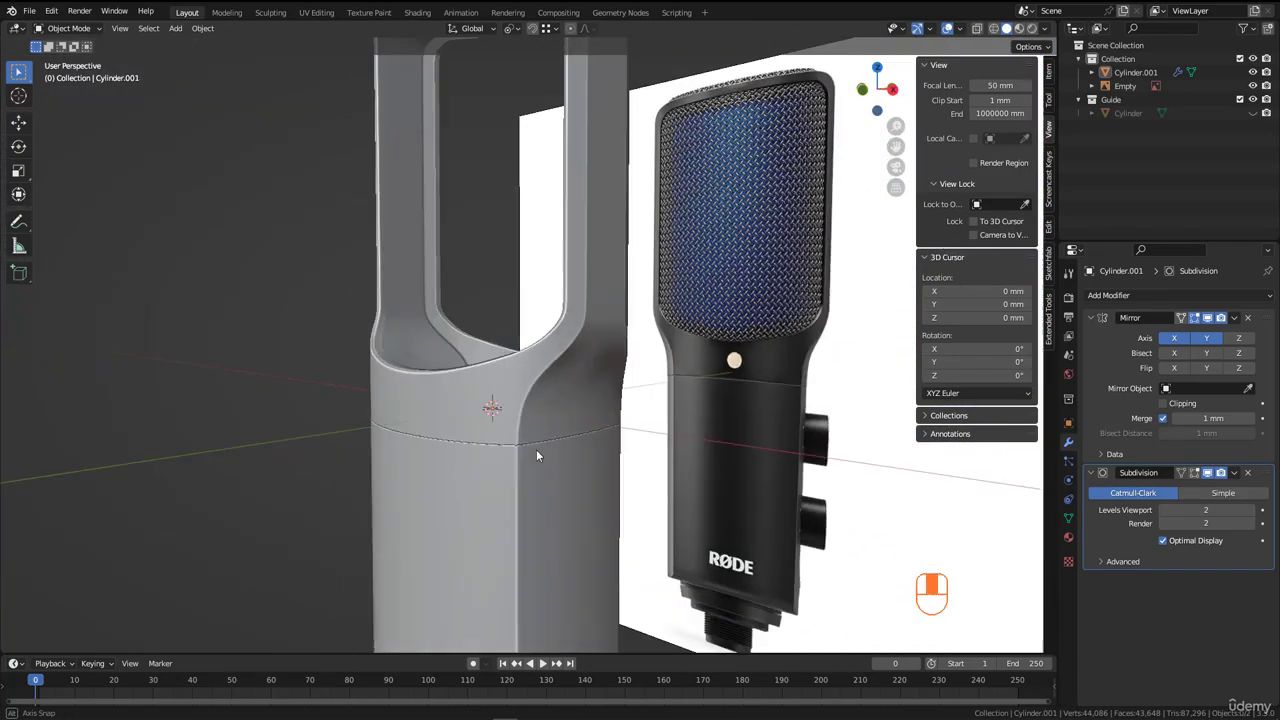
{"action": "scroll", "coordinate": [526, 387], "scroll_direction": "down", "scroll_amount": 5}
{"action": "middle_click_drag", "start_coordinate": [536, 455], "coordinate": [586, 459]}
{"action": "scroll", "coordinate": [449, 422], "scroll_direction": "up", "scroll_amount": 2}
{"action": "scroll", "coordinate": [420, 418], "scroll_direction": "up", "scroll_amount": 4}
{"action": "scroll", "coordinate": [420, 418], "scroll_direction": "down", "scroll_amount": 5}
{"action": "scroll", "coordinate": [463, 443], "scroll_direction": "up", "scroll_amount": 5}
{"action": "middle_click_drag", "start_coordinate": [463, 443], "coordinate": [677, 446]}
{"action": "scroll", "coordinate": [677, 446], "scroll_direction": "down", "scroll_amount": 4}
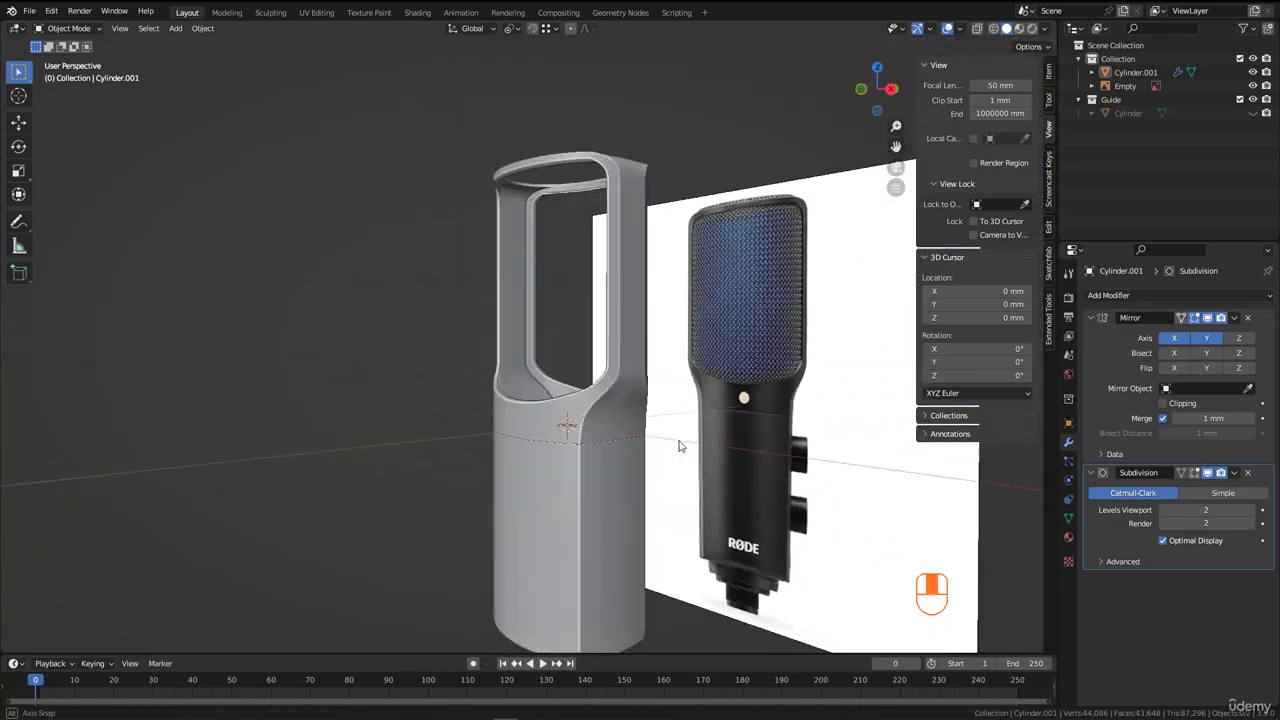
{"action": "scroll", "coordinate": [540, 441], "scroll_direction": "up", "scroll_amount": 4}
{"action": "middle_click_drag", "start_coordinate": [540, 447], "coordinate": [634, 452]}
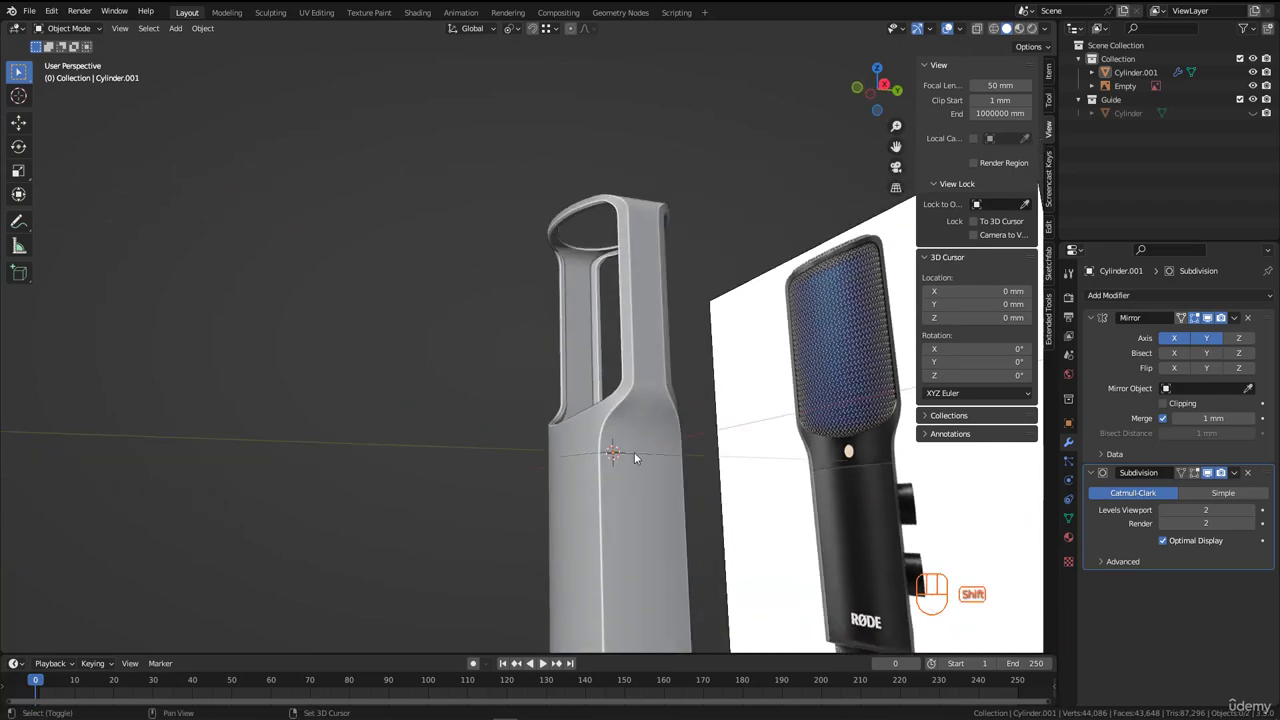
- Examine the shading of the shell's top rim and of the curved shoulder above the seam
{"action": "scroll", "coordinate": [560, 240], "scroll_direction": "up", "scroll_amount": 5}
{"action": "middle_click_drag", "start_coordinate": [560, 240], "coordinate": [527, 365]}
{"action": "scroll", "coordinate": [480, 380], "scroll_direction": "up", "scroll_amount": 4}
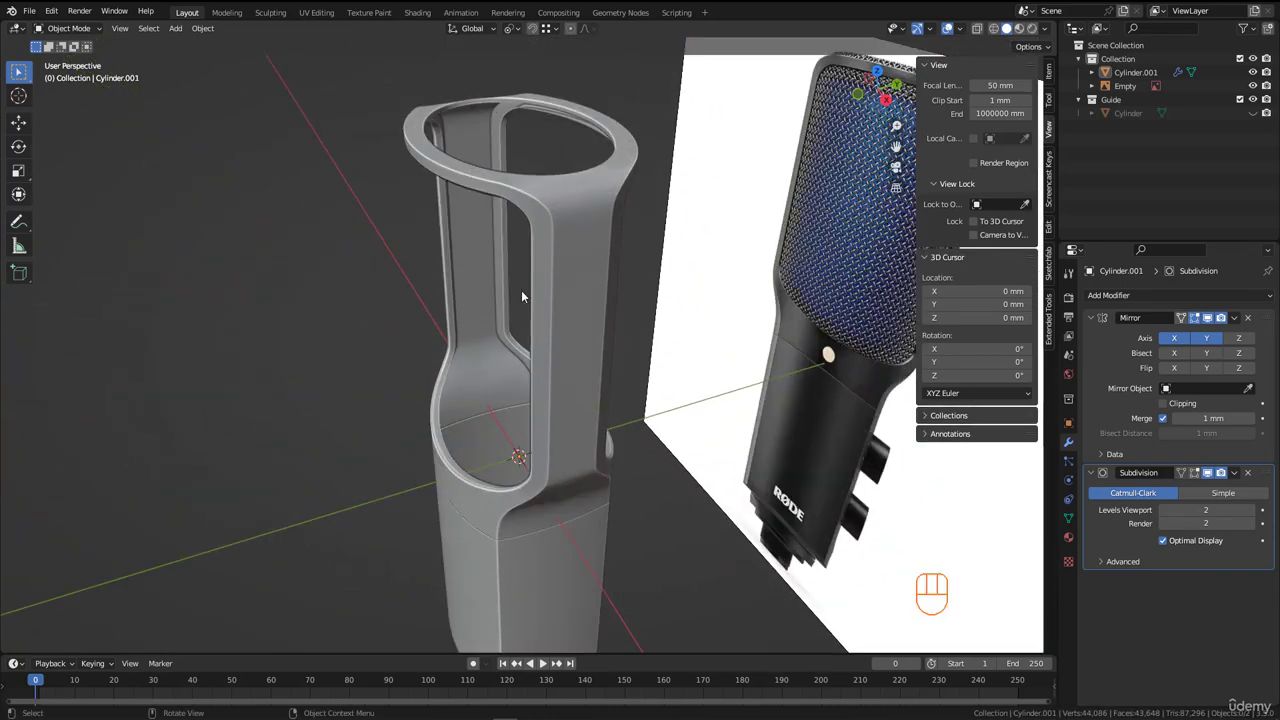
{"action": "scroll", "coordinate": [564, 220], "scroll_direction": "up", "scroll_amount": 2}
{"action": "scroll", "coordinate": [556, 280], "scroll_direction": "up", "scroll_amount": 2}
{"action": "scroll", "coordinate": [620, 340], "scroll_direction": "up", "scroll_amount": 2}
{"action": "middle_click_drag", "start_coordinate": [637, 357], "coordinate": [581, 335]}
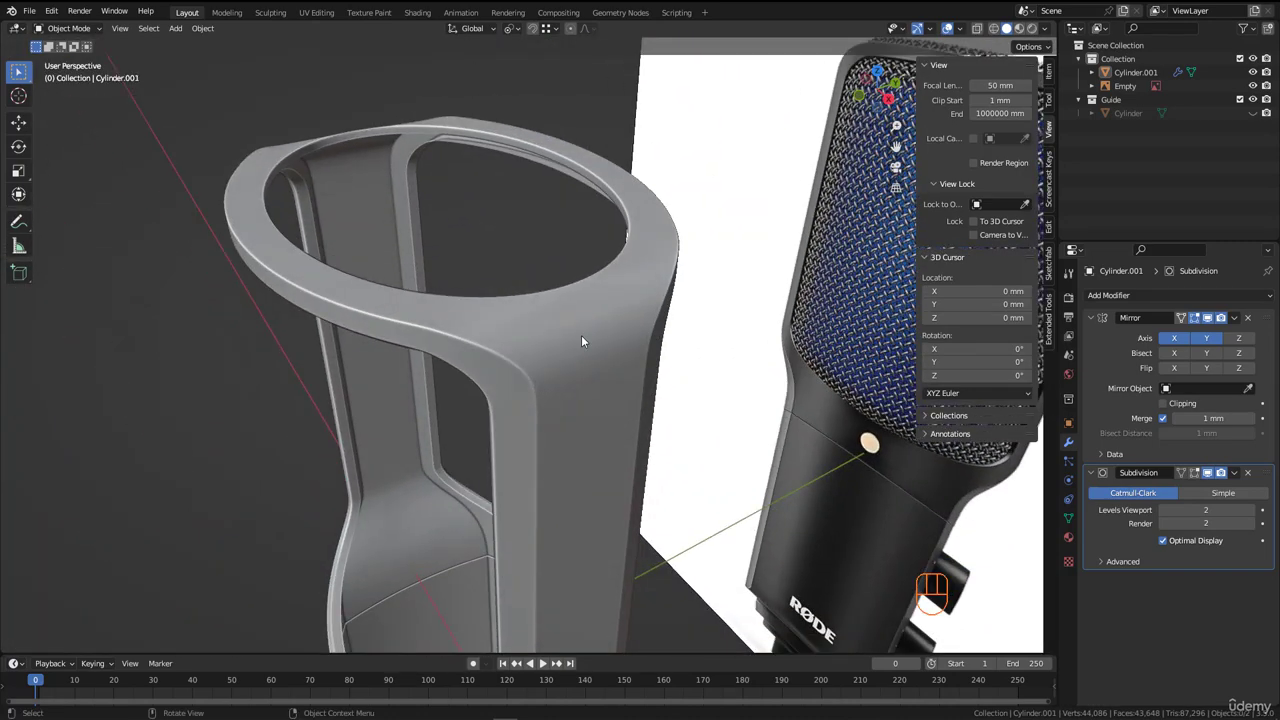
{"action": "scroll", "coordinate": [581, 335], "scroll_direction": "down", "scroll_amount": 5}
{"action": "scroll", "coordinate": [521, 377], "scroll_direction": "up", "scroll_amount": 6}
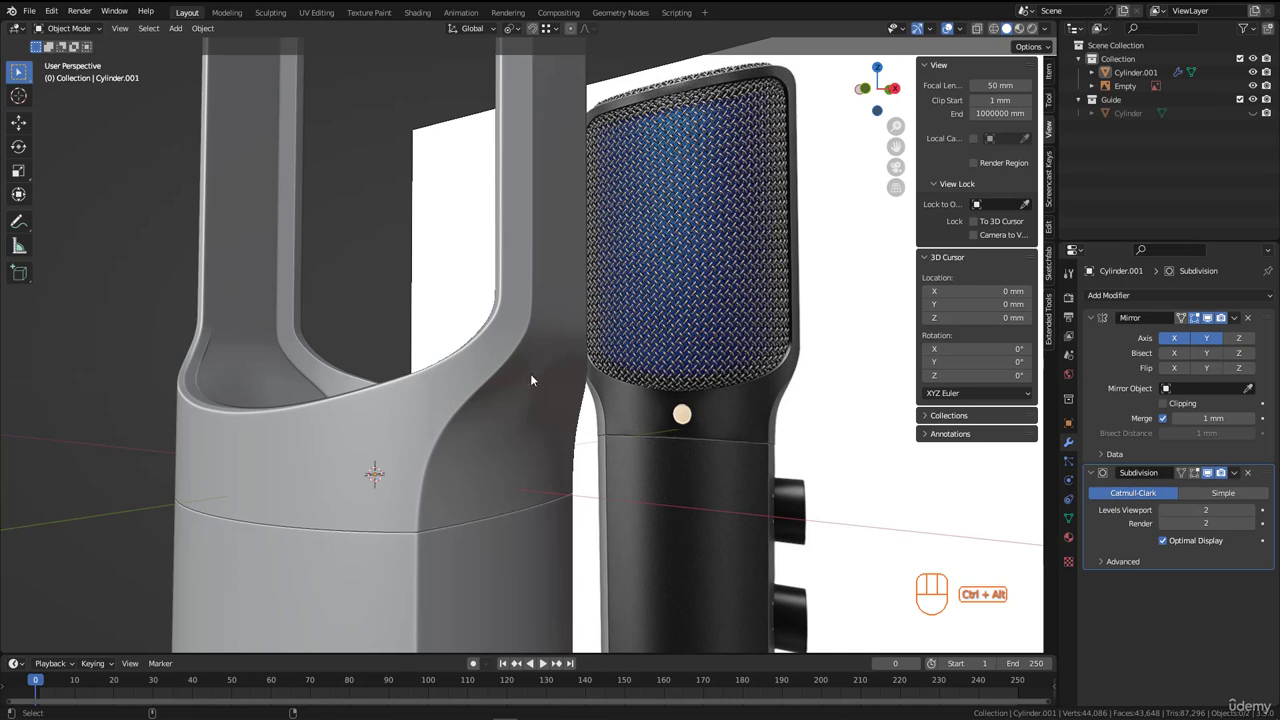
{"action": "mouse_move", "coordinate": [520, 383]}
{"action": "left_mouse_down"}
{"action": "mouse_move", "coordinate": [511, 416]}
{"action": "mouse_move", "coordinate": [555, 373]}
{"action": "left_mouse_up"}
{"action": "mouse_move", "coordinate": [532, 406]}
{"action": "left_mouse_down"}
{"action": "mouse_move", "coordinate": [544, 420]}
{"action": "mouse_move", "coordinate": [530, 418]}
{"action": "left_mouse_up"}
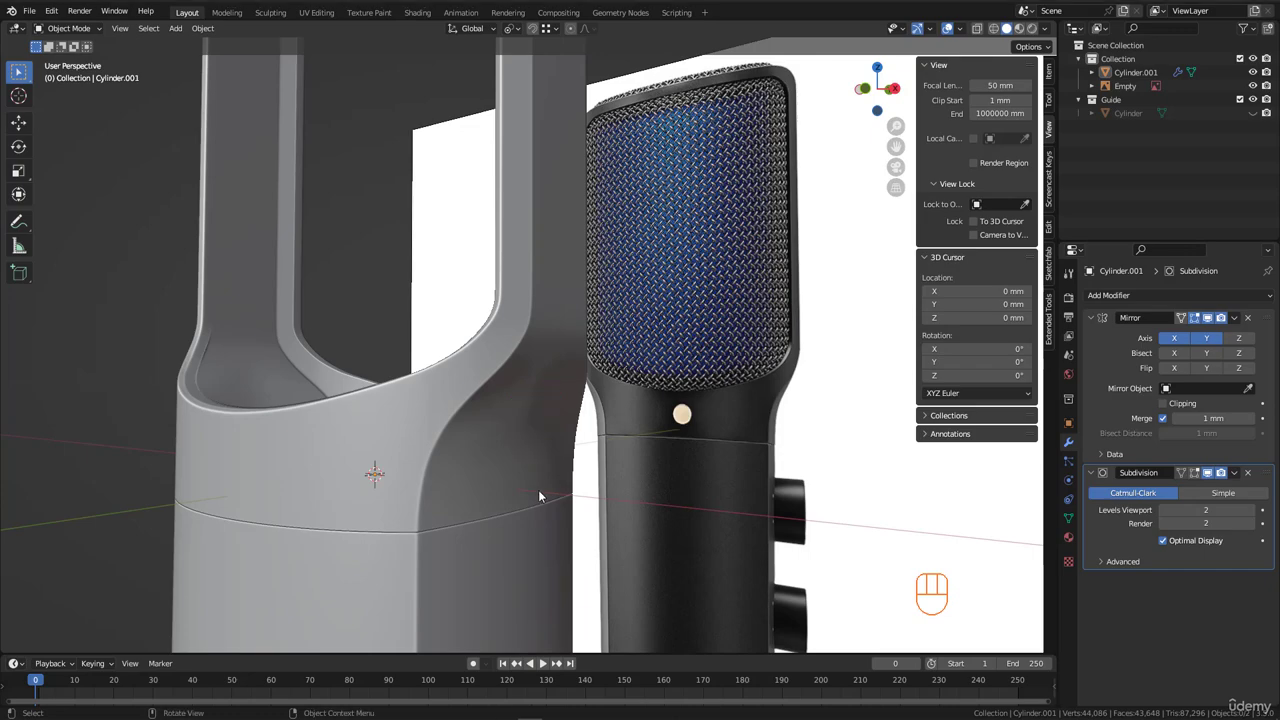
- Select the outermost vertical edge path along the body shell's curved shoulder and smooth it with LoopTools Relax
{"action": "left_click", "coordinate": [533, 405]}
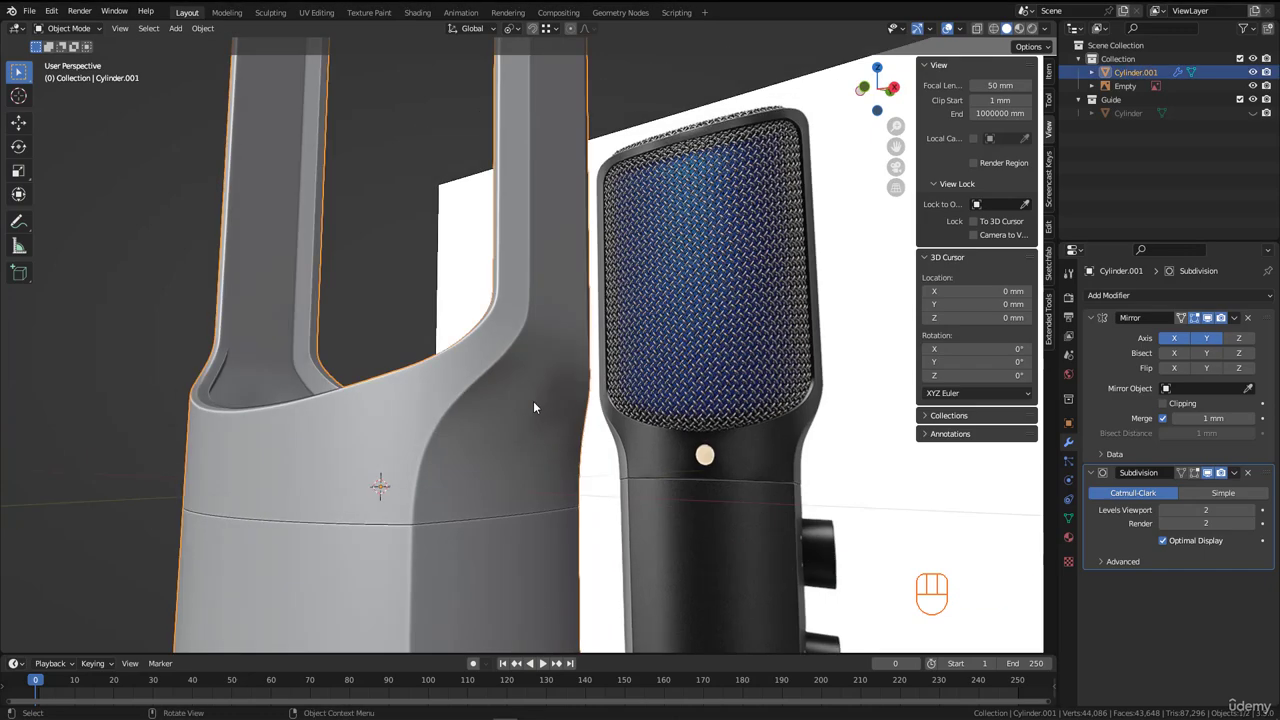
{"action": "key", "text": "Tab"}
{"action": "scroll", "coordinate": [540, 380], "scroll_direction": "up", "scroll_amount": 2}
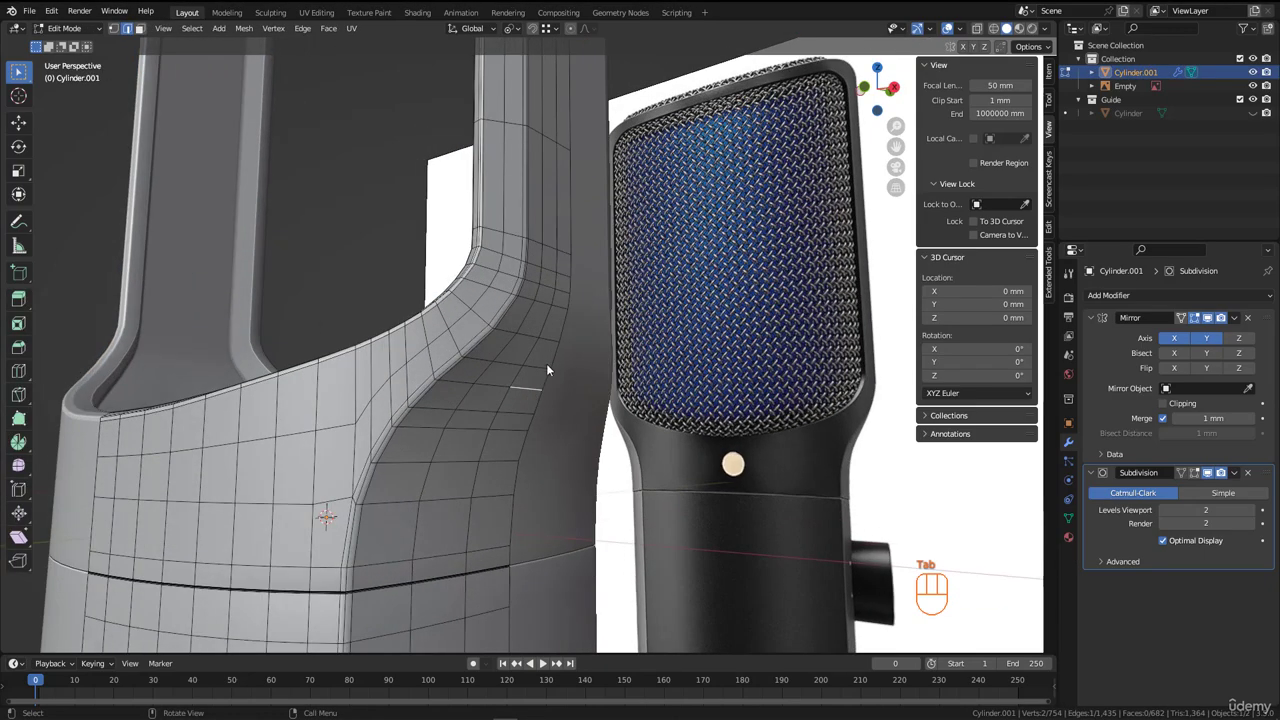
{"action": "mouse_move", "coordinate": [546, 389]}
{"action": "middle_mouse_down"}
{"action": "mouse_move", "coordinate": [594, 380]}
{"action": "mouse_move", "coordinate": [517, 440]}
{"action": "mouse_move", "coordinate": [536, 417]}
{"action": "mouse_move", "coordinate": [496, 389]}
{"action": "mouse_move", "coordinate": [568, 371]}
{"action": "mouse_move", "coordinate": [557, 366]}
{"action": "middle_mouse_up"}
{"action": "left_click", "coordinate": [519, 438], "text": "ctrl"}
{"action": "right_click", "coordinate": [808, 313]}
{"action": "left_click", "coordinate": [563, 327]}
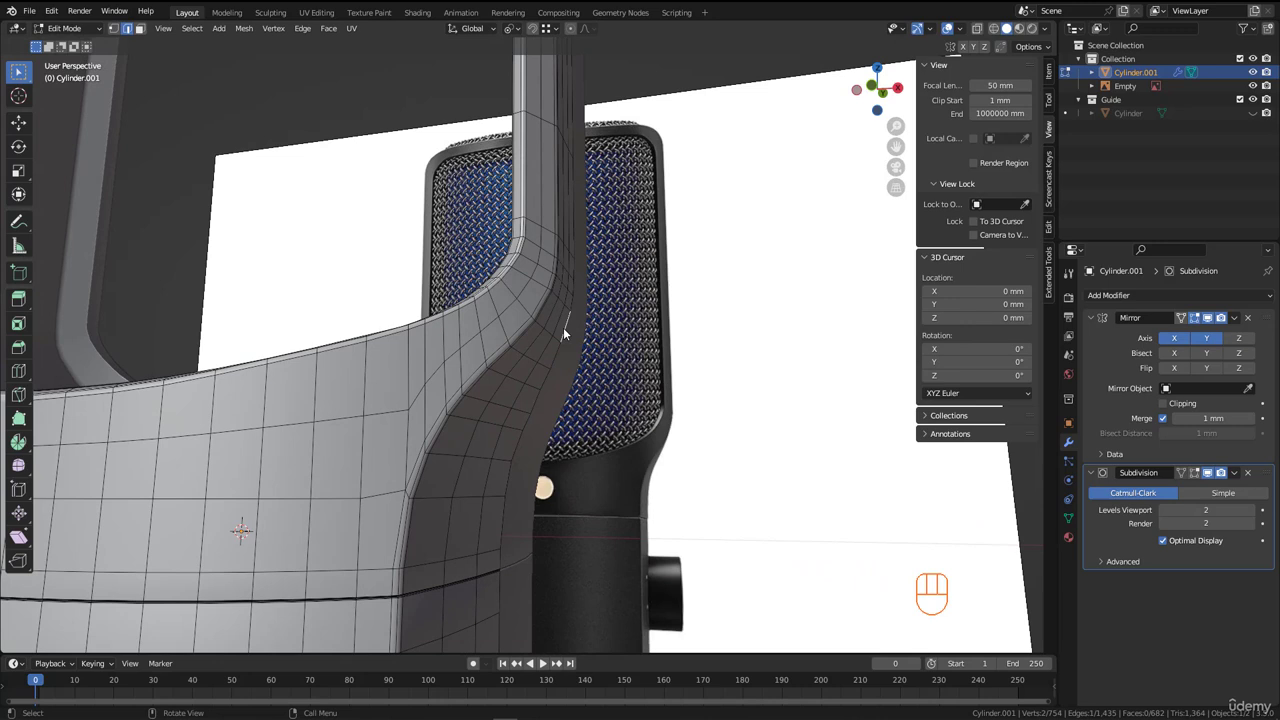
{"action": "left_click", "coordinate": [508, 471], "text": "ctrl"}
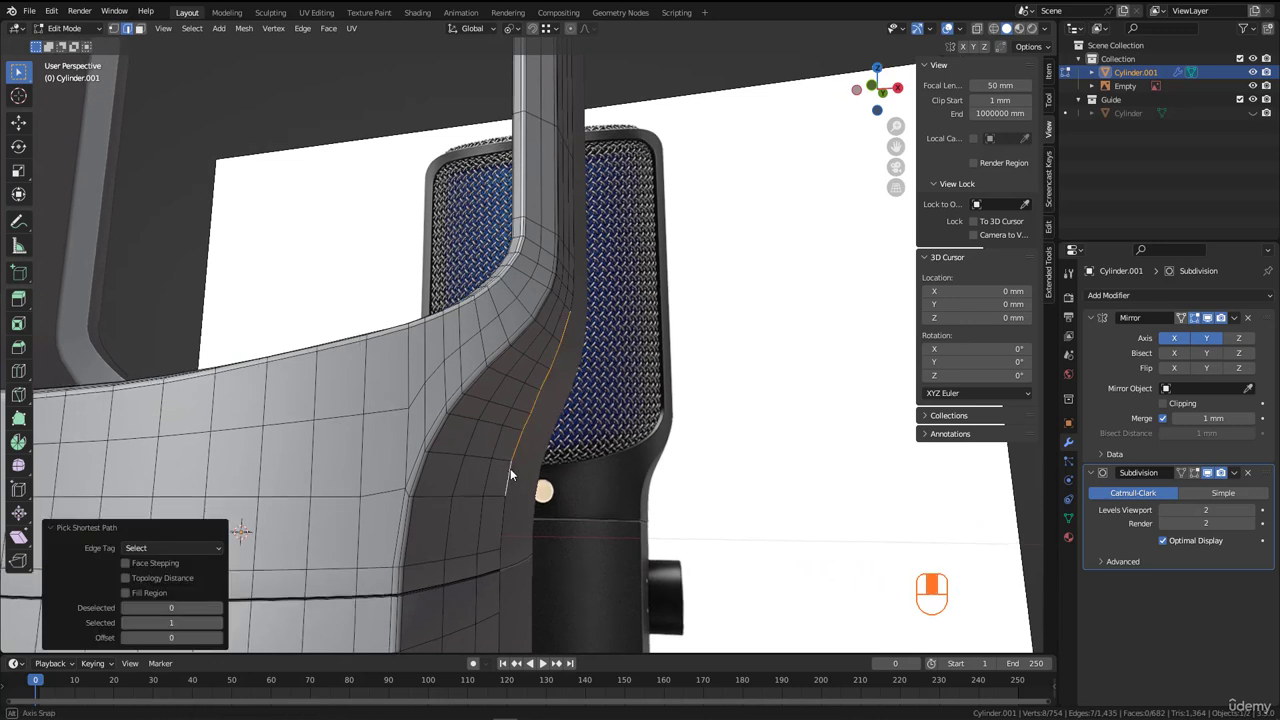
{"action": "right_click", "coordinate": [766, 308]}
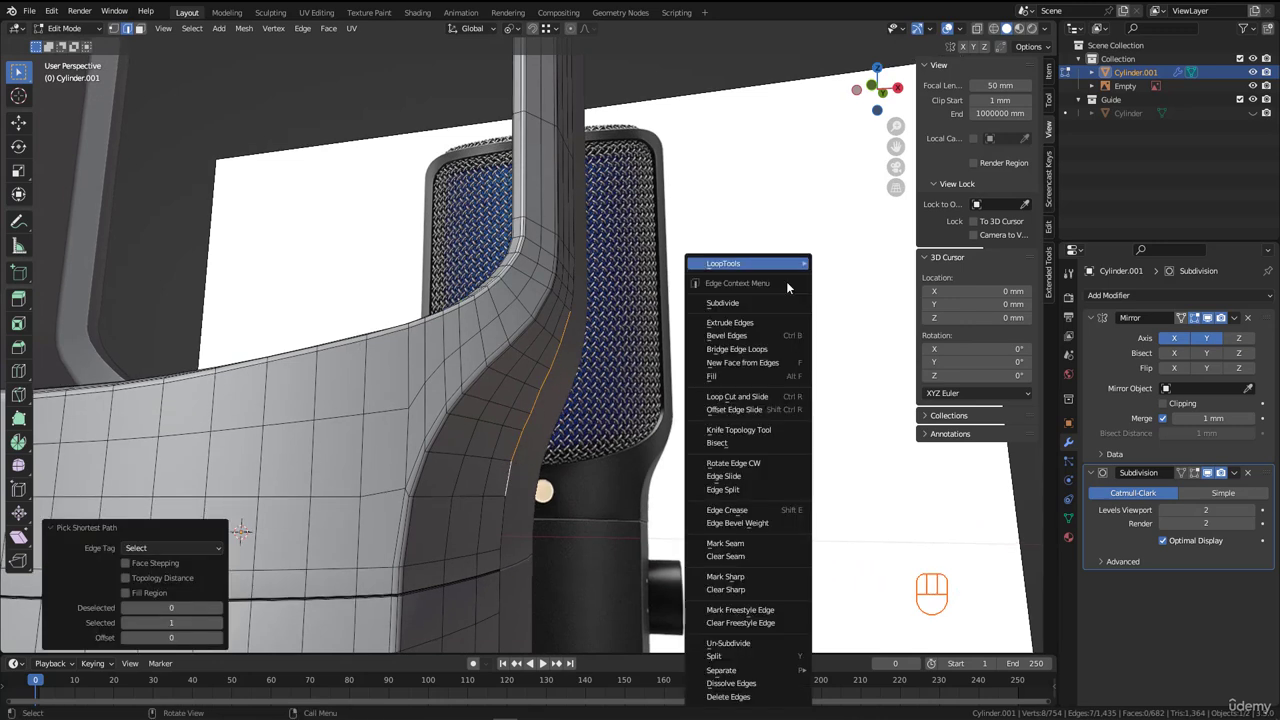
{"action": "mouse_move", "coordinate": [796, 266]}
{"action": "left_click", "coordinate": [842, 344]}
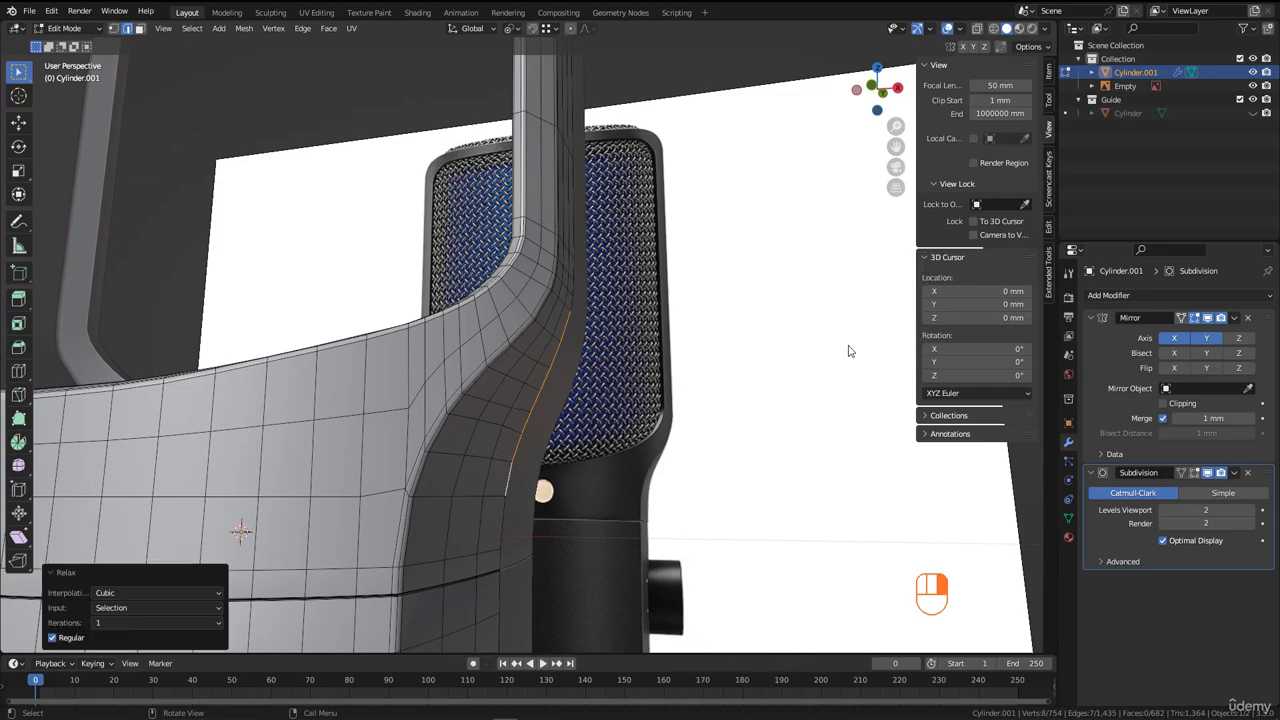
- Relax the neighbouring vertical edge path on the shoulder with LoopTools and check the shading in Object Mode
{"action": "middle_click_drag", "start_coordinate": [575, 401], "coordinate": [551, 339]}
{"action": "left_click", "coordinate": [548, 324]}
{"action": "left_click", "coordinate": [479, 476], "text": "ctrl"}
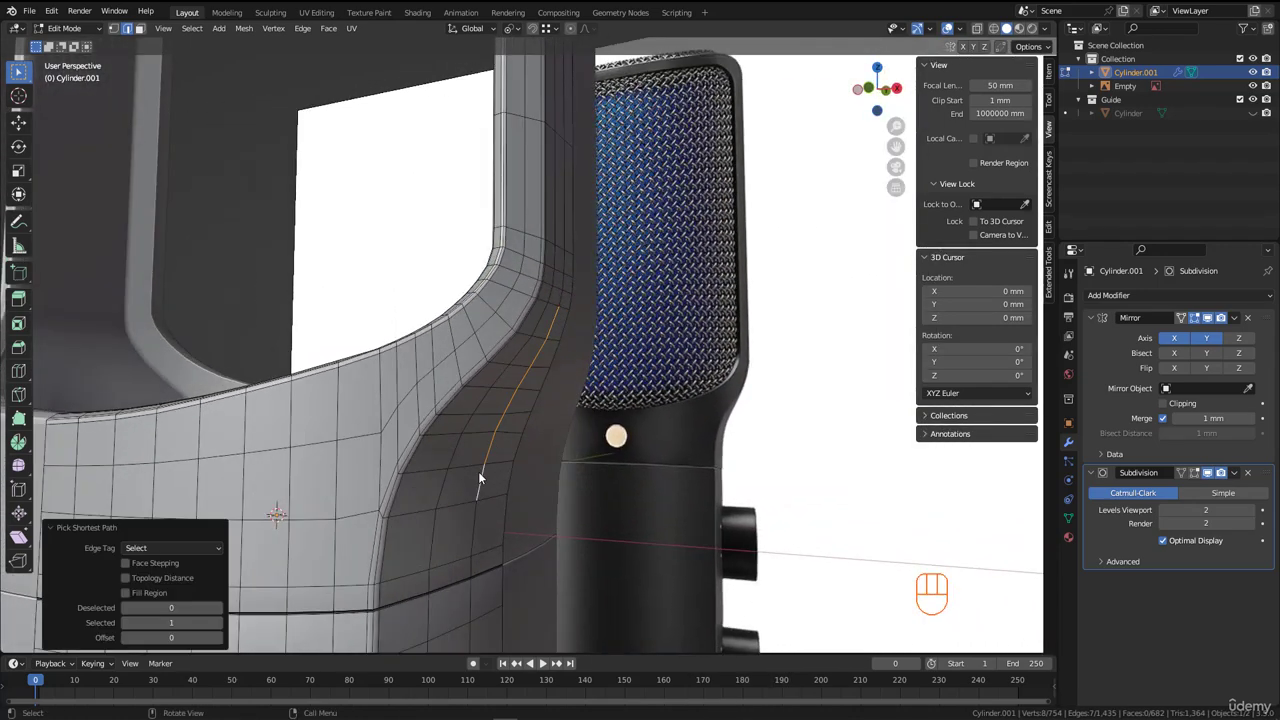
{"action": "right_click", "coordinate": [740, 260]}
{"action": "mouse_move", "coordinate": [790, 258]}
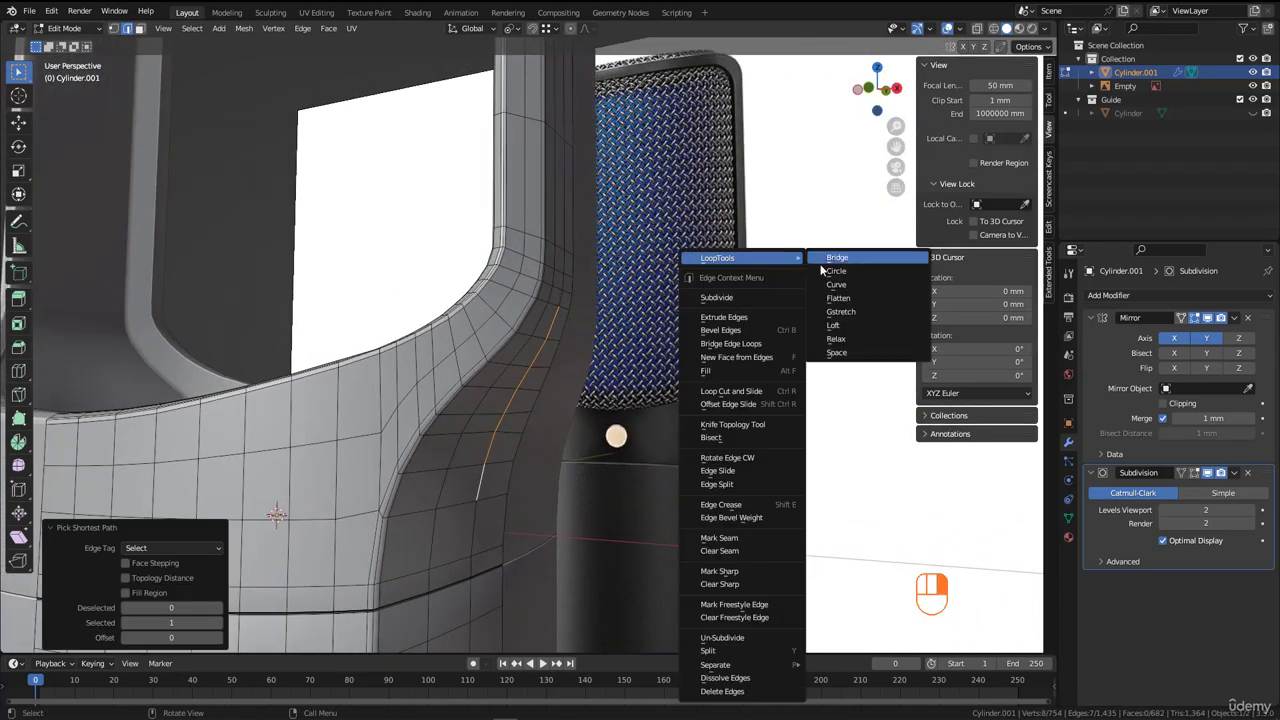
{"action": "left_click", "coordinate": [838, 341]}
{"action": "mouse_move", "coordinate": [498, 370]}
{"action": "middle_mouse_down"}
{"action": "mouse_move", "coordinate": [545, 367]}
{"action": "mouse_move", "coordinate": [512, 365]}
{"action": "middle_mouse_up"}
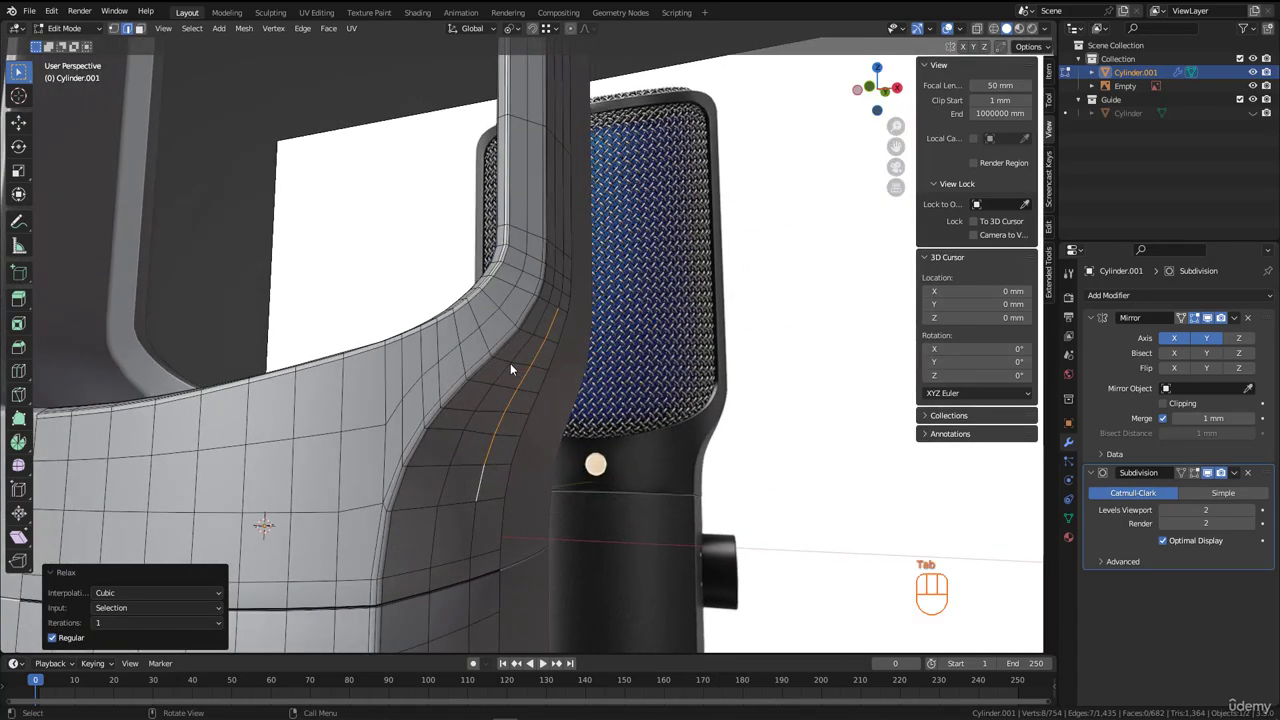
{"action": "key", "text": "Tab"}
{"action": "key", "text": "alt+a"}
{"action": "middle_click_drag", "start_coordinate": [545, 407], "coordinate": [517, 406]}
- Select the vertical edge path nearer the shoulder's front corner and smooth it with LoopTools Relax
{"action": "key", "text": "Tab"}
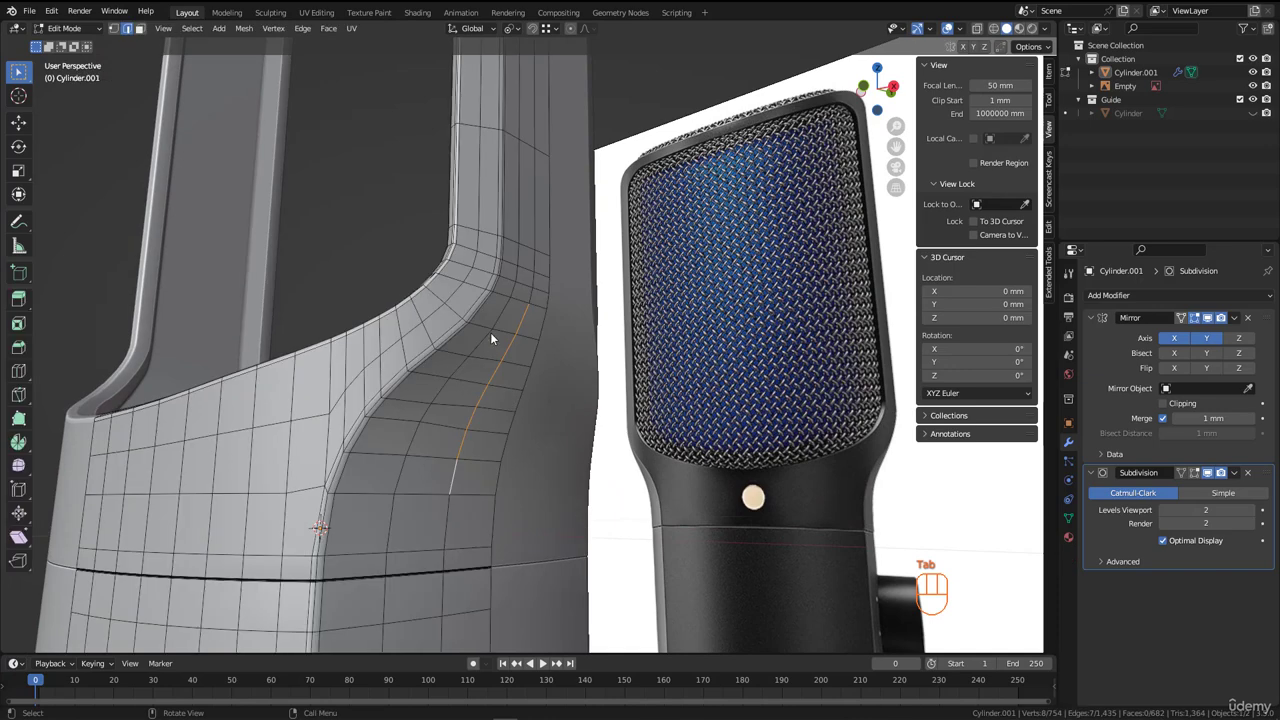
{"action": "left_click", "coordinate": [396, 466], "text": "ctrl"}
{"action": "middle_click_drag", "start_coordinate": [396, 466], "coordinate": [436, 452]}
{"action": "right_click", "coordinate": [827, 285]}
{"action": "mouse_move", "coordinate": [817, 270]}
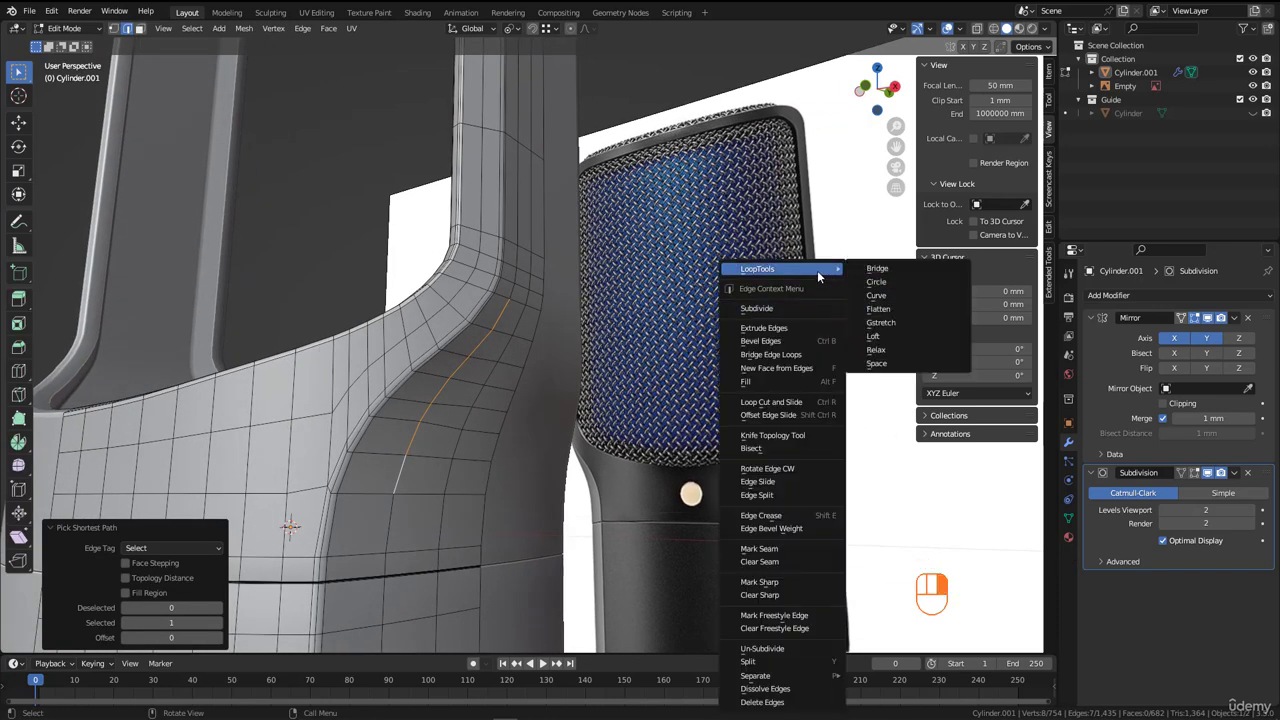
{"action": "left_click", "coordinate": [881, 349]}
- Compare the relaxed shoulder's mesh and smooth shading in and out of Edit Mode
{"action": "key", "text": "Tab"}
{"action": "middle_click_drag", "start_coordinate": [460, 401], "coordinate": [394, 466]}
{"action": "key", "text": "Tab"}
{"action": "scroll", "coordinate": [401, 457], "scroll_direction": "up", "scroll_amount": 3}
{"action": "scroll", "coordinate": [450, 441], "scroll_direction": "down", "scroll_amount": 3}
{"action": "scroll", "coordinate": [393, 467], "scroll_direction": "up", "scroll_amount": 2}
{"action": "key", "text": "Tab"}
{"action": "key", "text": "alt+a"}
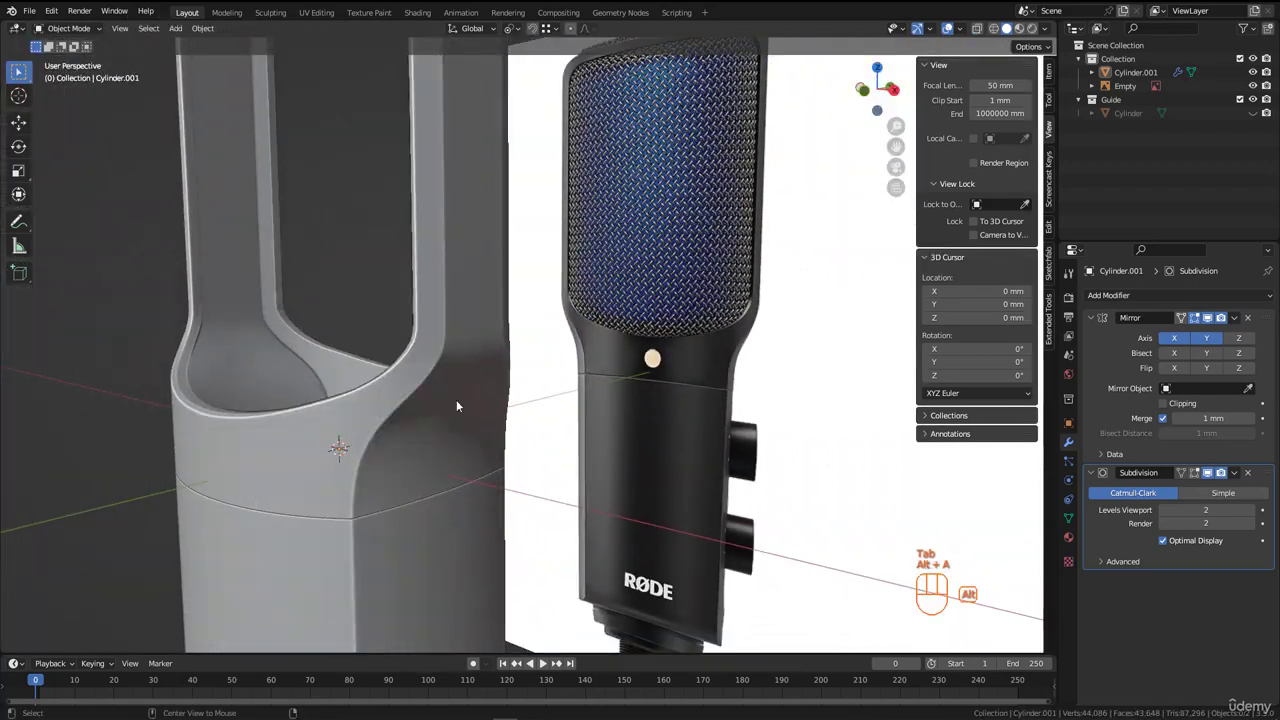
- Examine the shading of the frame's top rim and its rounded corner
{"action": "scroll", "coordinate": [456, 399], "scroll_direction": "down", "scroll_amount": 4}
{"action": "middle_click_drag", "start_coordinate": [453, 404], "coordinate": [505, 391]}
{"action": "scroll", "coordinate": [519, 214], "scroll_direction": "up", "scroll_amount": 4}
{"action": "scroll", "coordinate": [519, 211], "scroll_direction": "up", "scroll_amount": 1}
{"action": "middle_click_drag", "start_coordinate": [519, 211], "coordinate": [531, 243], "text": "shift"}
{"action": "scroll", "coordinate": [557, 302], "scroll_direction": "up", "scroll_amount": 3}
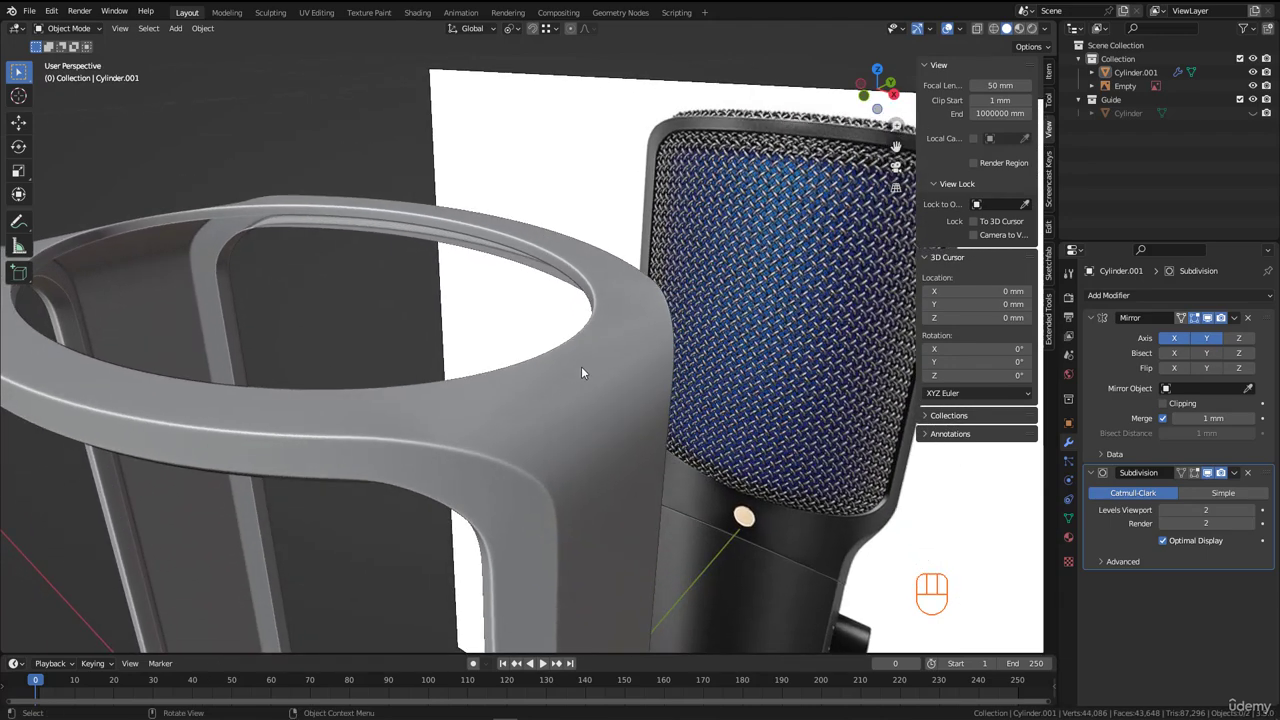
{"action": "scroll", "coordinate": [579, 388], "scroll_direction": "down", "scroll_amount": 2}
- Show the frame's rounded upper corner in front view and edit the shell's vertices in wireframe
{"action": "key", "text": "KP_1"}
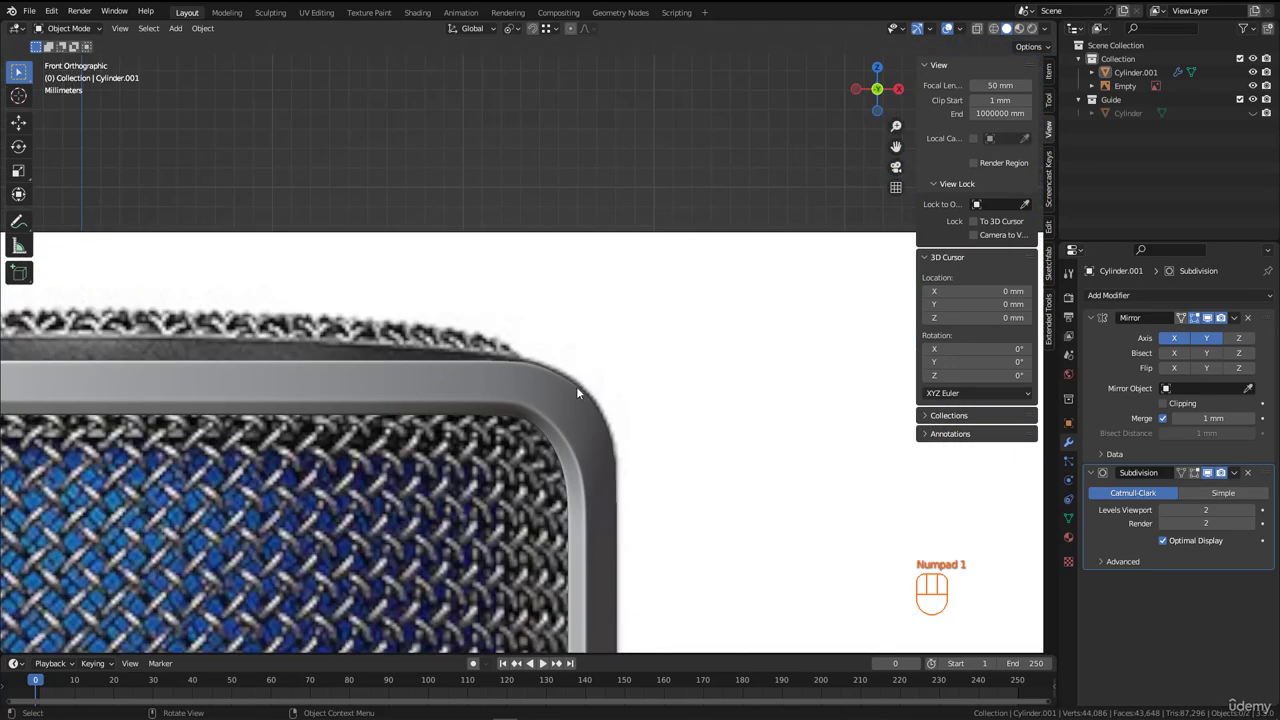
{"action": "scroll", "coordinate": [580, 381], "scroll_direction": "up", "scroll_amount": 2}
{"action": "scroll", "coordinate": [590, 378], "scroll_direction": "up", "scroll_amount": 1}
{"action": "left_click", "coordinate": [592, 378]}
{"action": "key", "text": "Tab"}
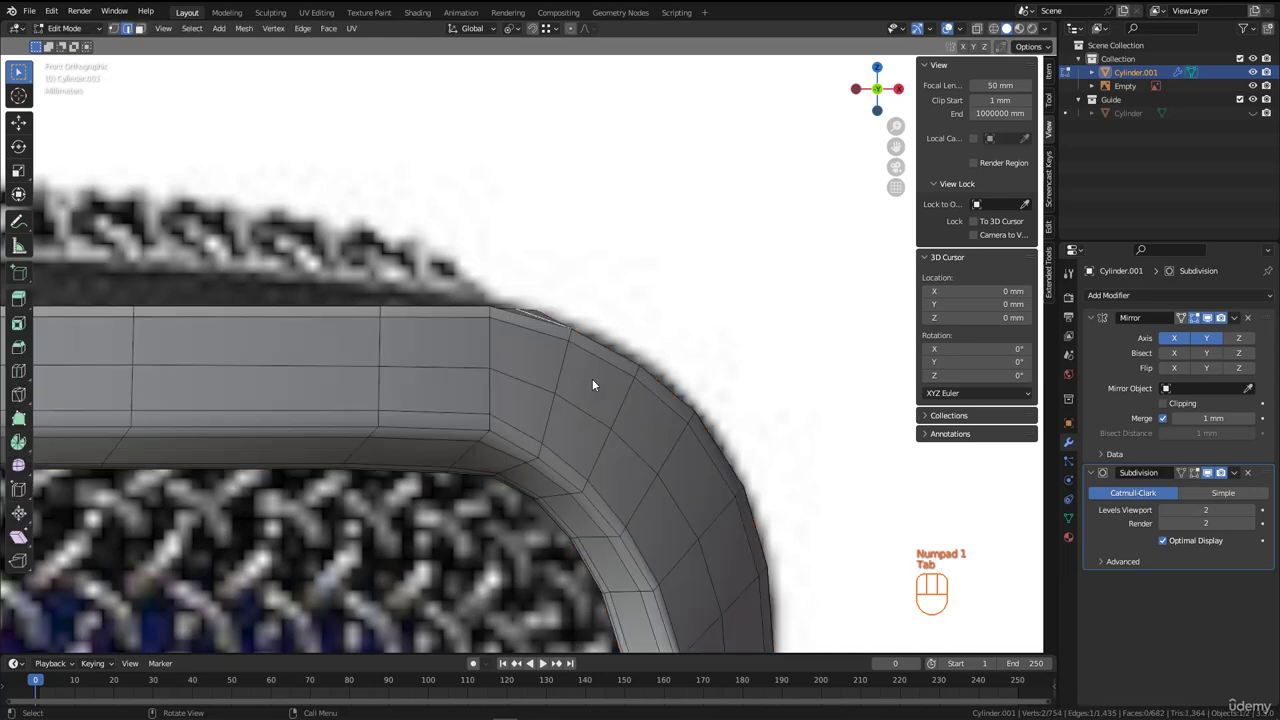
{"action": "scroll", "coordinate": [595, 360], "scroll_direction": "up", "scroll_amount": 2}
{"action": "scroll", "coordinate": [597, 348], "scroll_direction": "up", "scroll_amount": 1}
{"action": "key", "text": "1"}
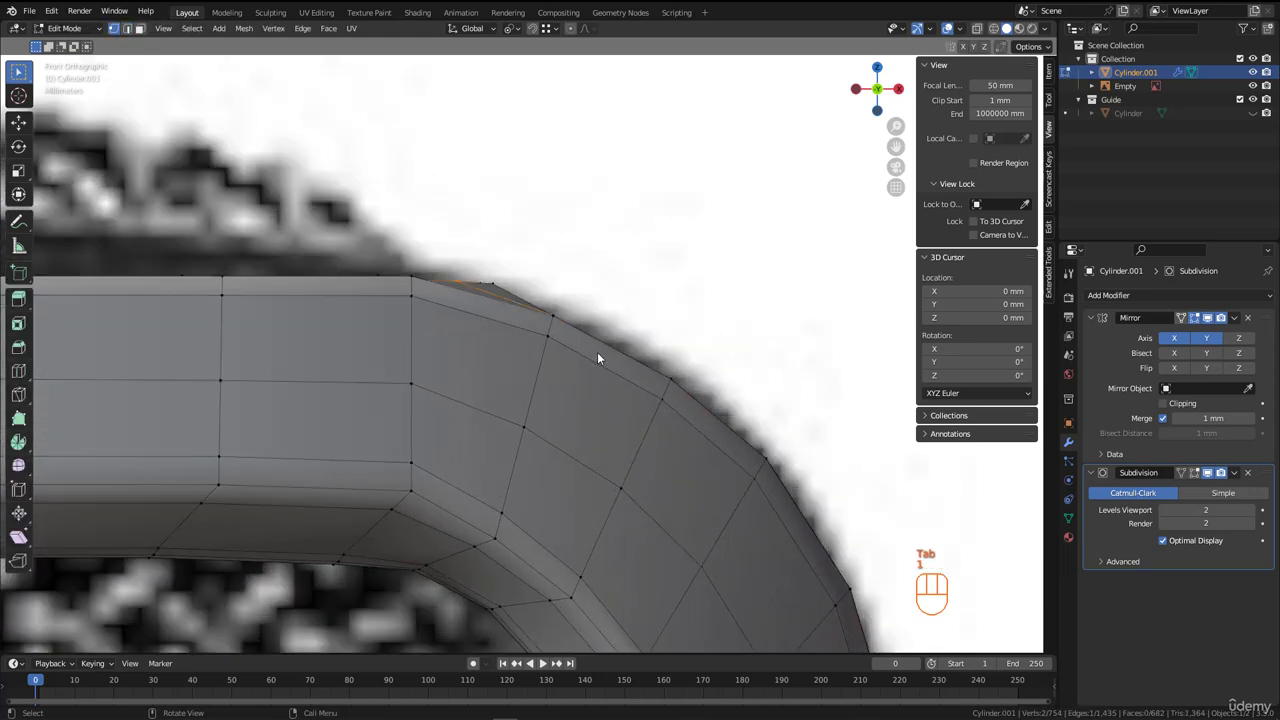
{"action": "key", "text": "z"}
- Move the three inset vertices at one point of the rounded upper corner onto the outer contour vertex, the last by about 0.115 mm X and 0.080 mm Z
{"action": "scroll", "coordinate": [629, 360], "scroll_direction": "up", "scroll_amount": 6}
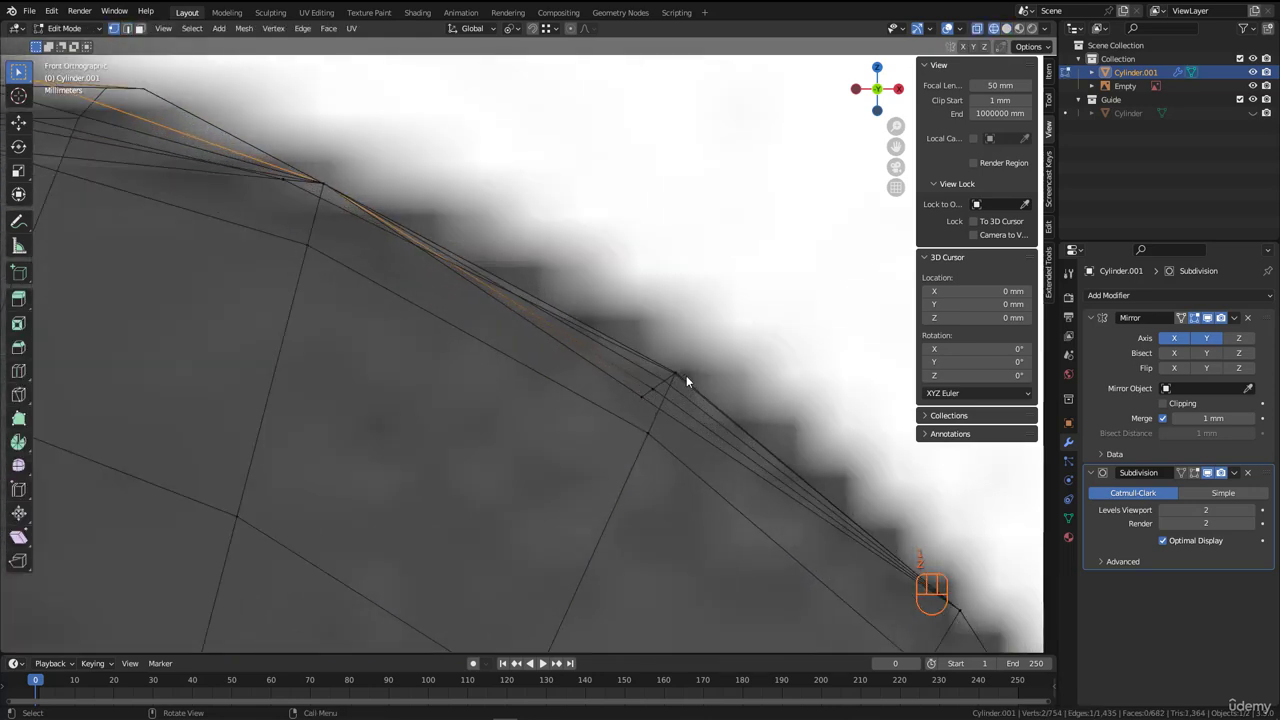
{"action": "scroll", "coordinate": [640, 405], "scroll_direction": "up", "scroll_amount": 2}
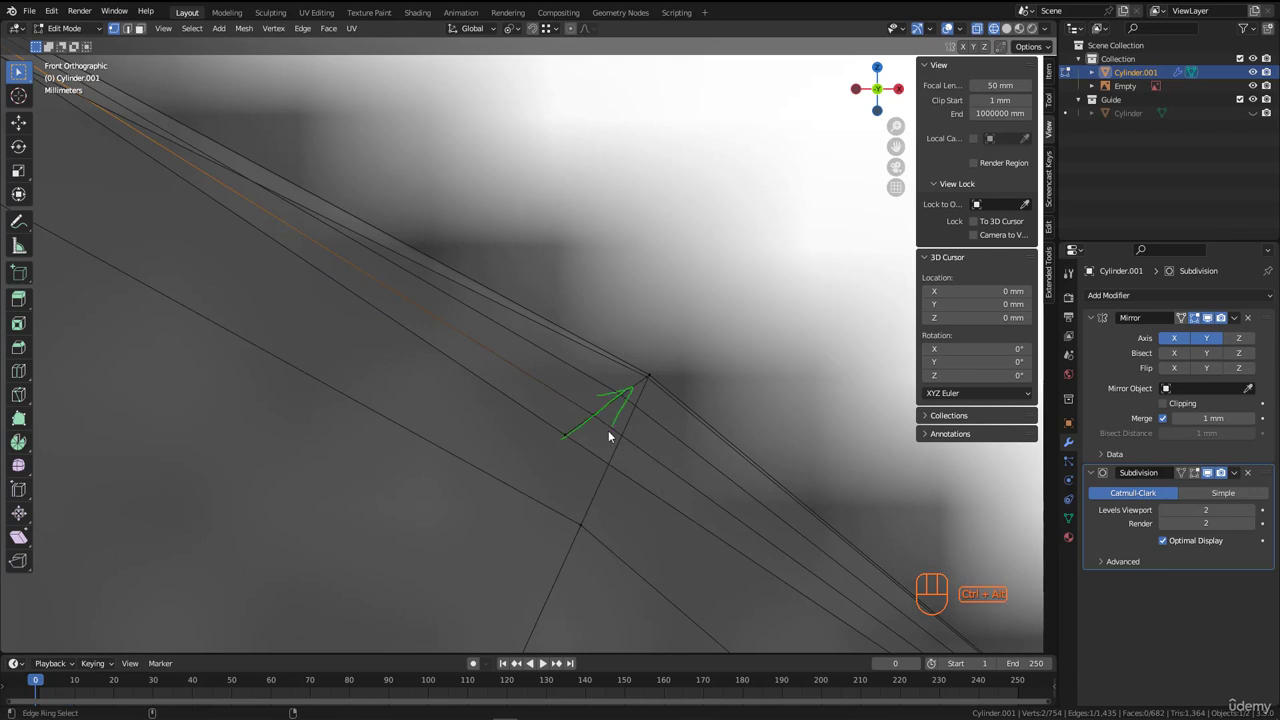
{"action": "scroll", "coordinate": [619, 395], "scroll_direction": "up", "scroll_amount": 1}
{"action": "left_click", "coordinate": [621, 396]}
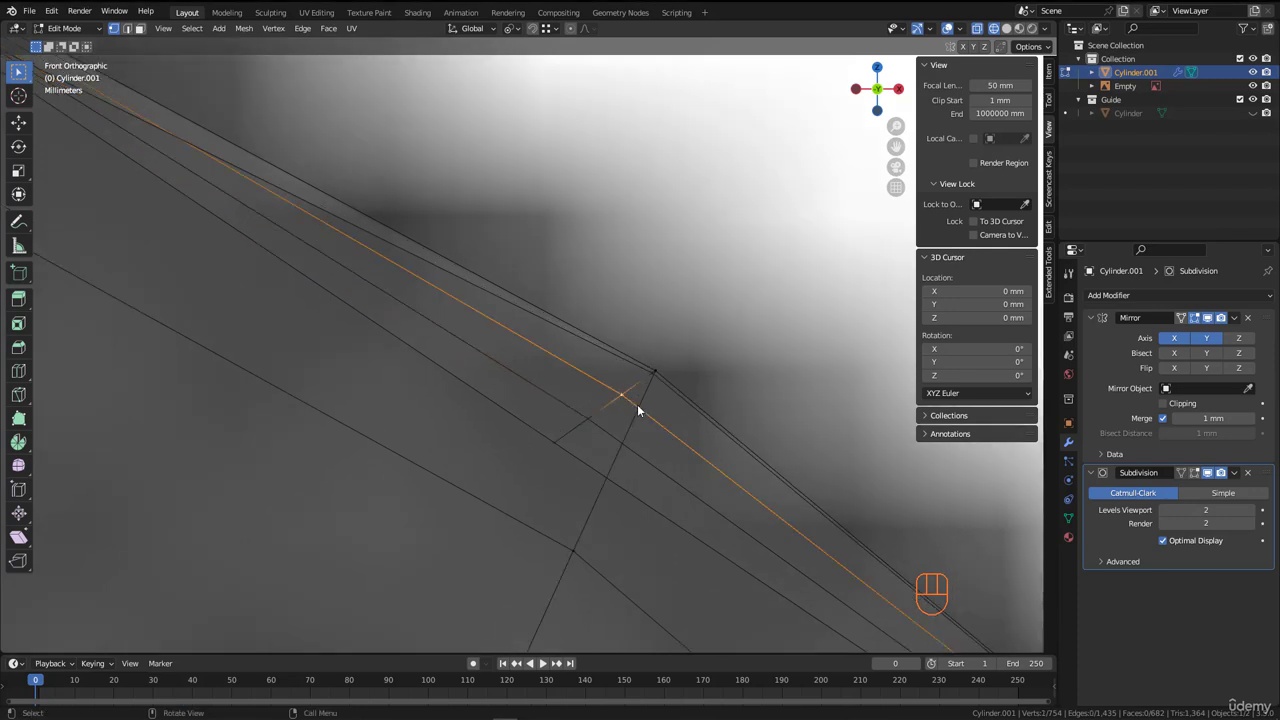
{"action": "key", "text": "g"}
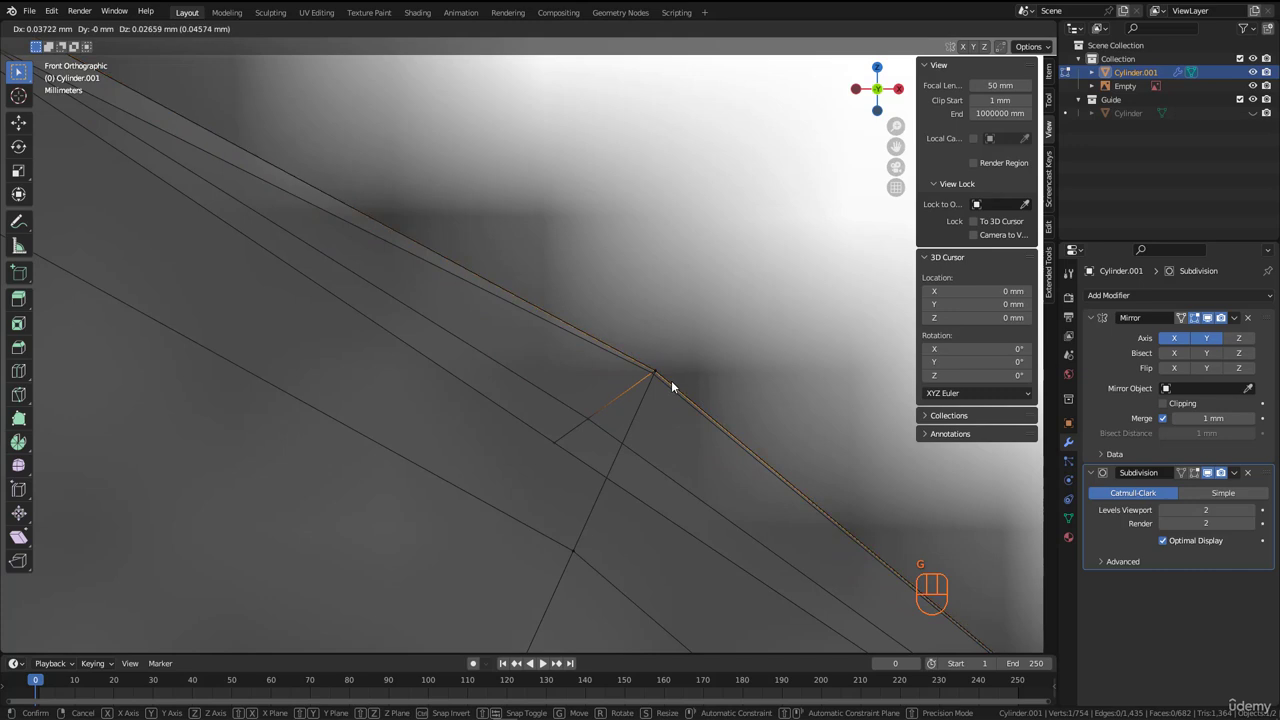
{"action": "left_click", "coordinate": [671, 380]}
{"action": "left_click", "coordinate": [596, 424]}
{"action": "key", "text": "g"}
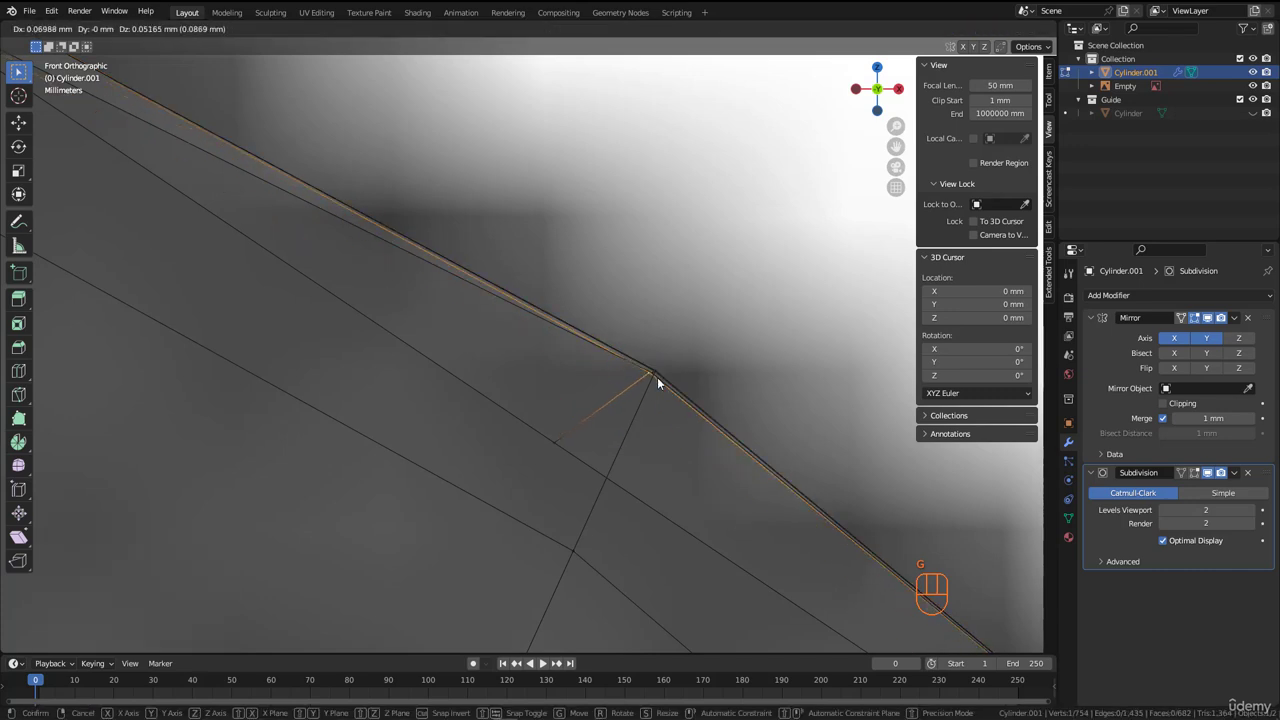
{"action": "left_click", "coordinate": [659, 376]}
{"action": "left_click", "coordinate": [551, 450]}
{"action": "key", "text": "g"}
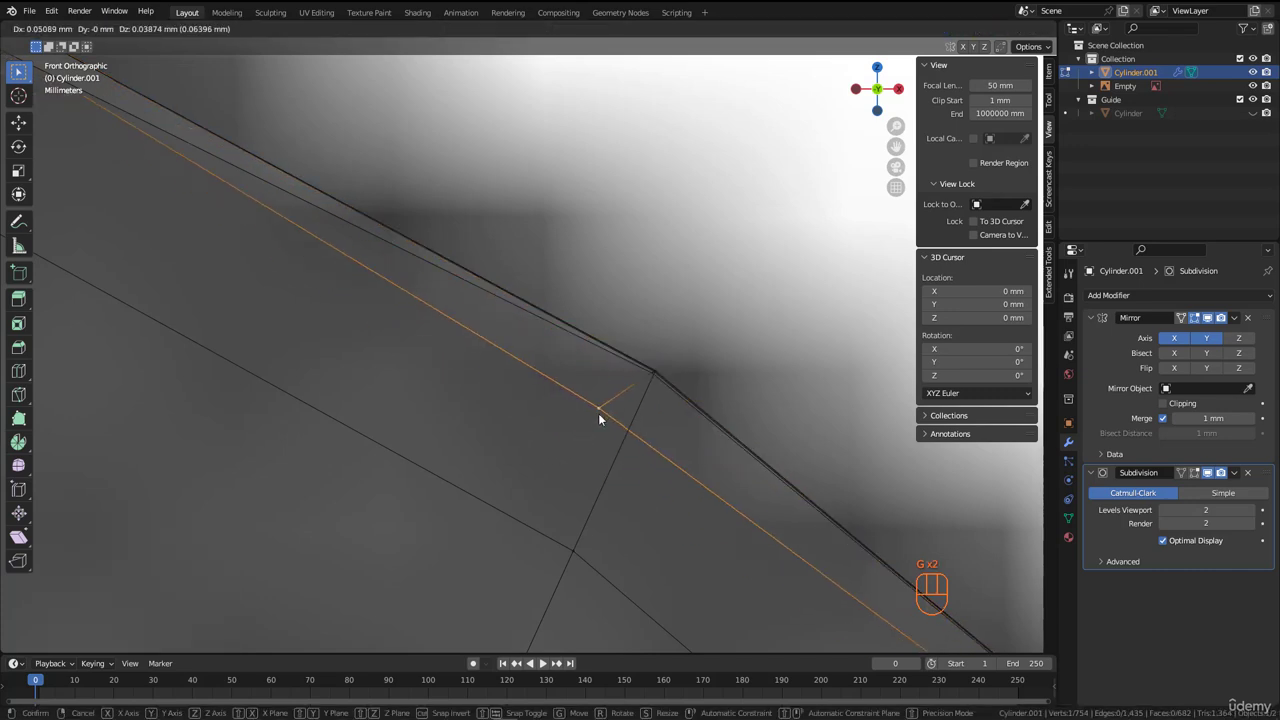
{"action": "left_click", "coordinate": [652, 379]}
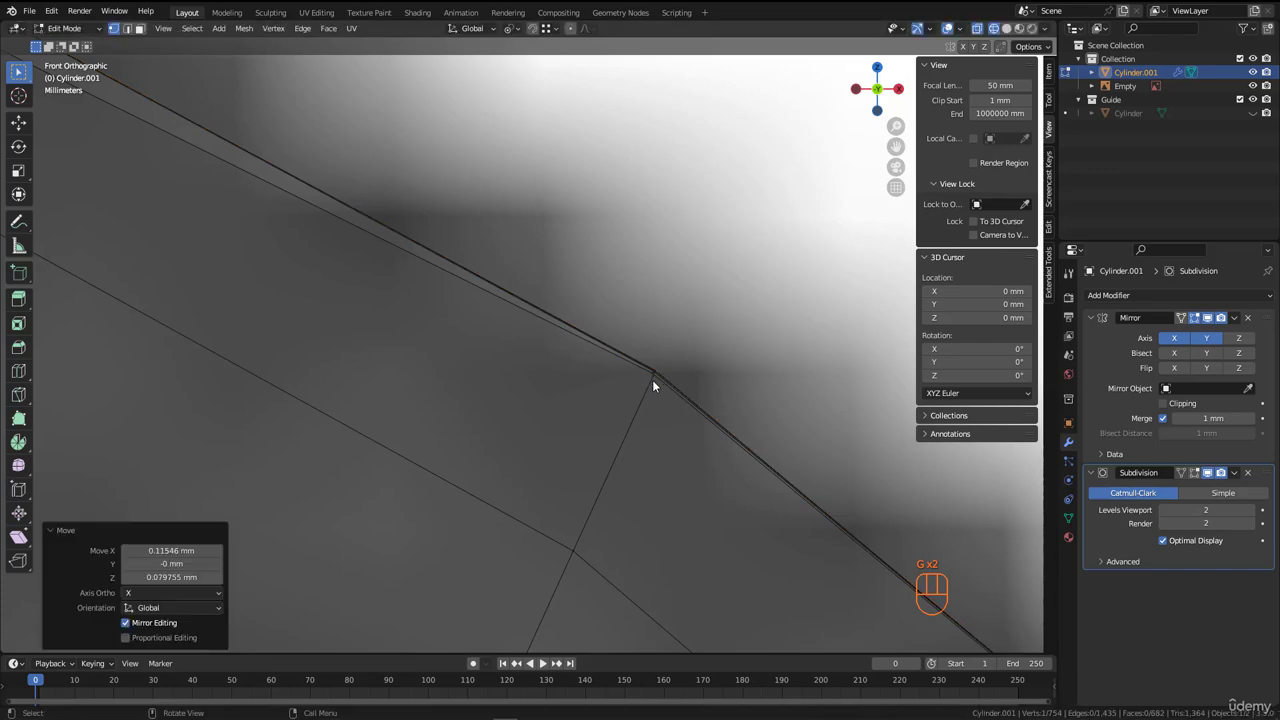
{"action": "scroll", "coordinate": [652, 379], "scroll_direction": "down", "scroll_amount": 5}
{"action": "scroll", "coordinate": [602, 424], "scroll_direction": "up", "scroll_amount": 5}
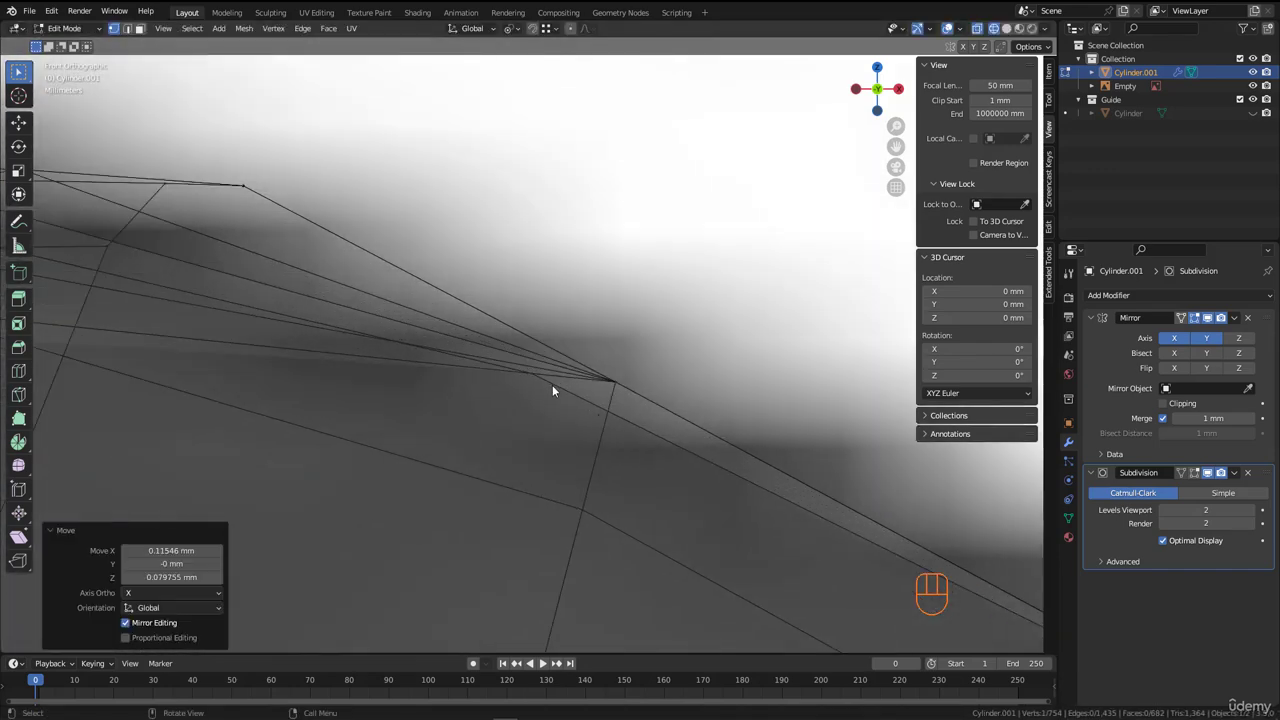
- Move the remaining inset vertex beside the rounded upper corner onto the outer contour vertex, by about 0.136 mm X and -0.012 mm Z
{"action": "left_click", "coordinate": [533, 385]}
{"action": "key", "text": "g"}
{"action": "left_click", "coordinate": [614, 390]}
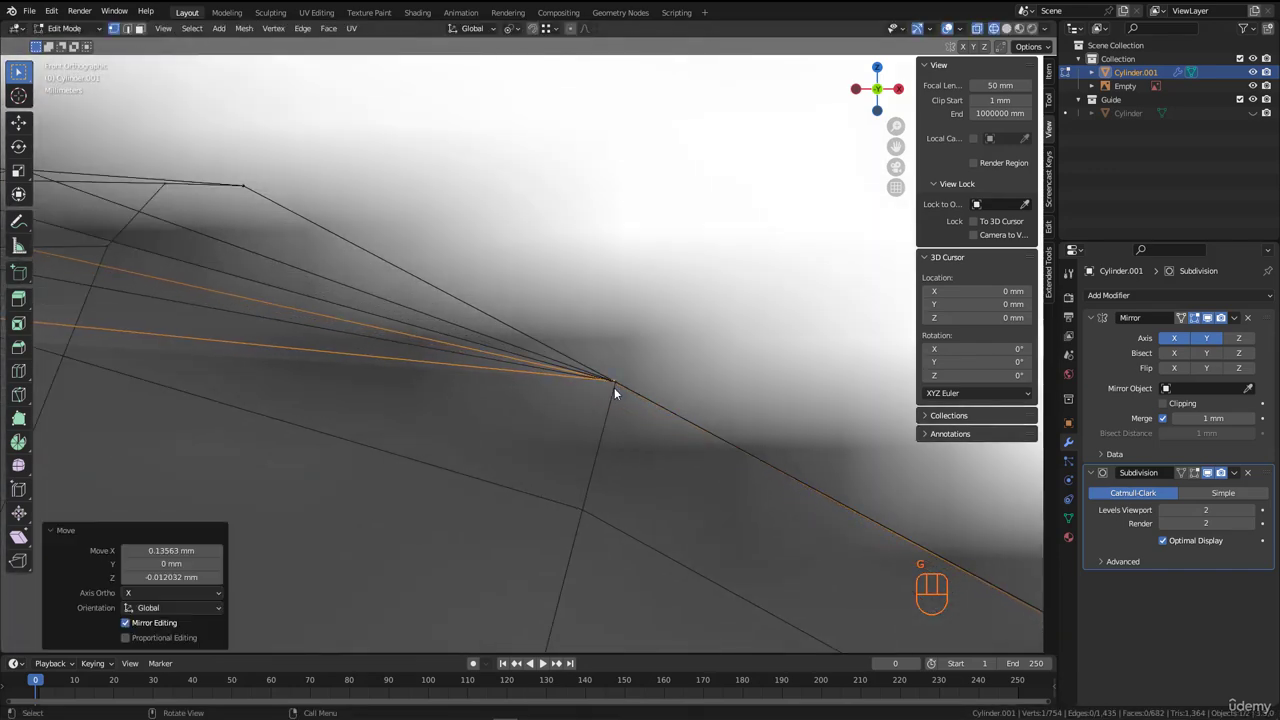
{"action": "scroll", "coordinate": [614, 392], "scroll_direction": "down", "scroll_amount": 6}
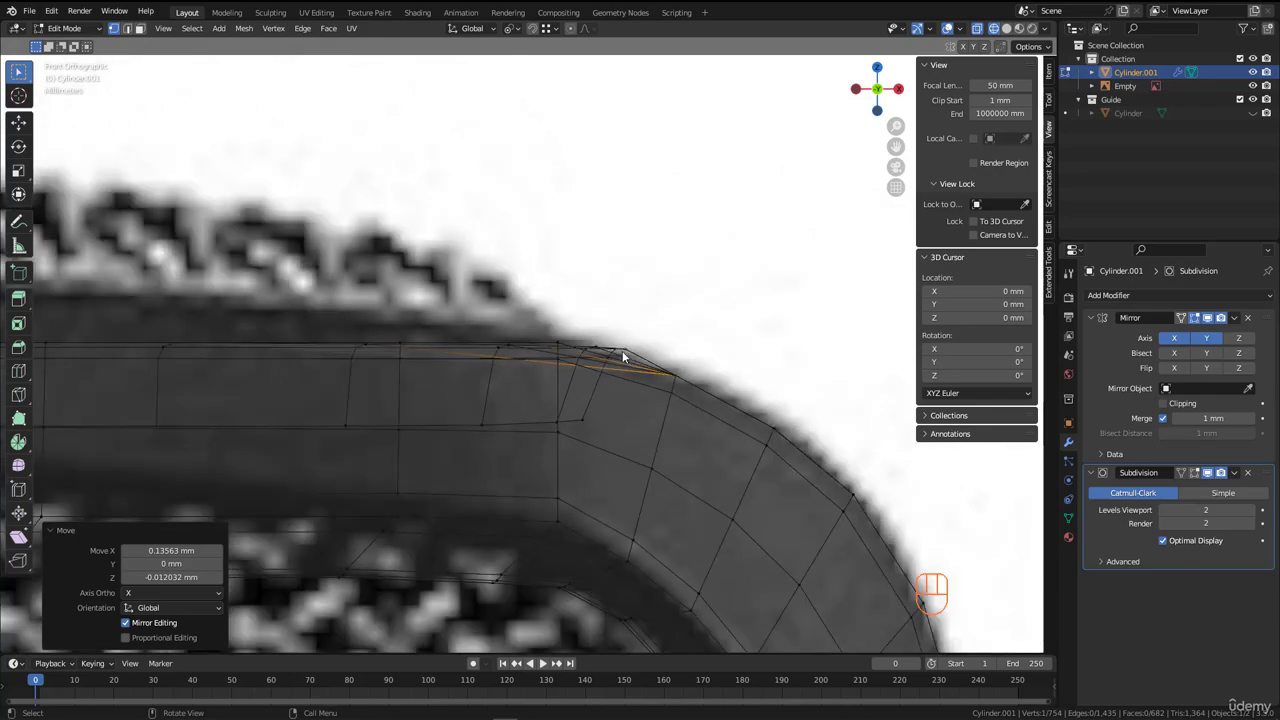
{"action": "scroll", "coordinate": [580, 354], "scroll_direction": "up", "scroll_amount": 3}
{"action": "scroll", "coordinate": [447, 299], "scroll_direction": "down", "scroll_amount": 6}
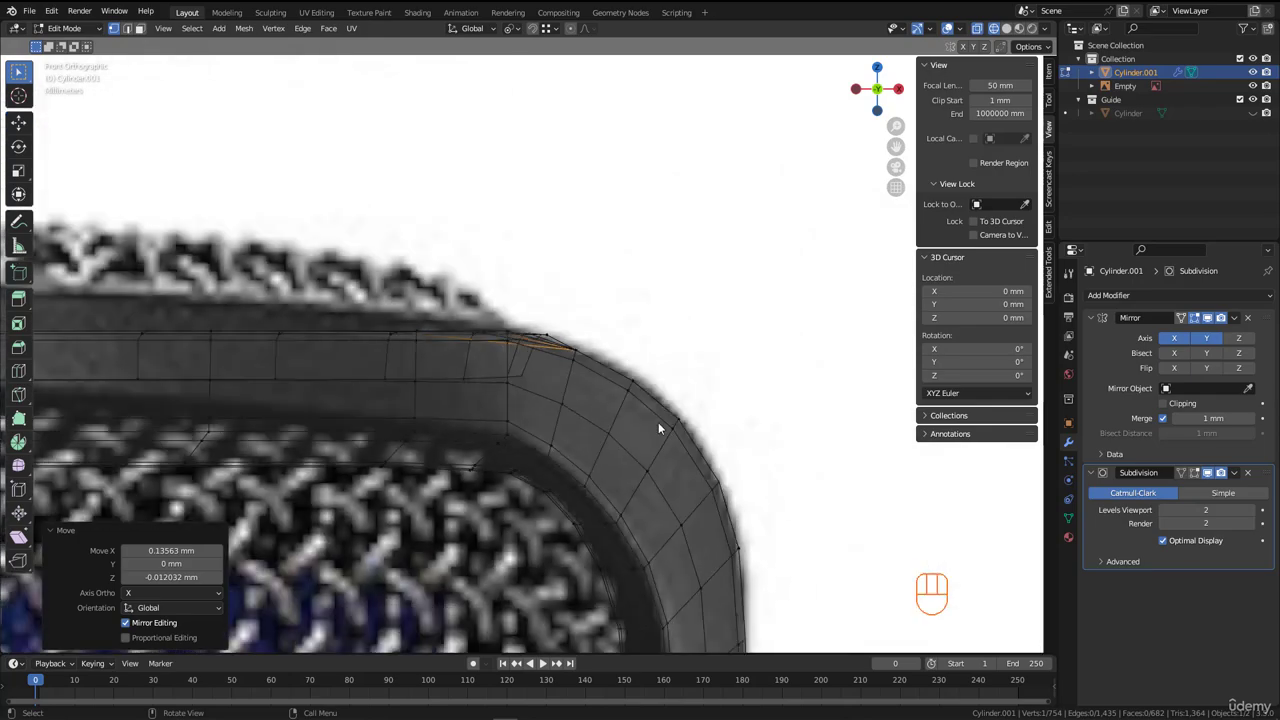
{"action": "scroll", "coordinate": [668, 399], "scroll_direction": "up", "scroll_amount": 3}
{"action": "scroll", "coordinate": [661, 411], "scroll_direction": "down", "scroll_amount": 5}
- Turn off X-ray, return to Object Mode with nothing selected, and examine the top rim's shading around the rounded corner
{"action": "middle_click_drag", "start_coordinate": [623, 377], "coordinate": [575, 401]}
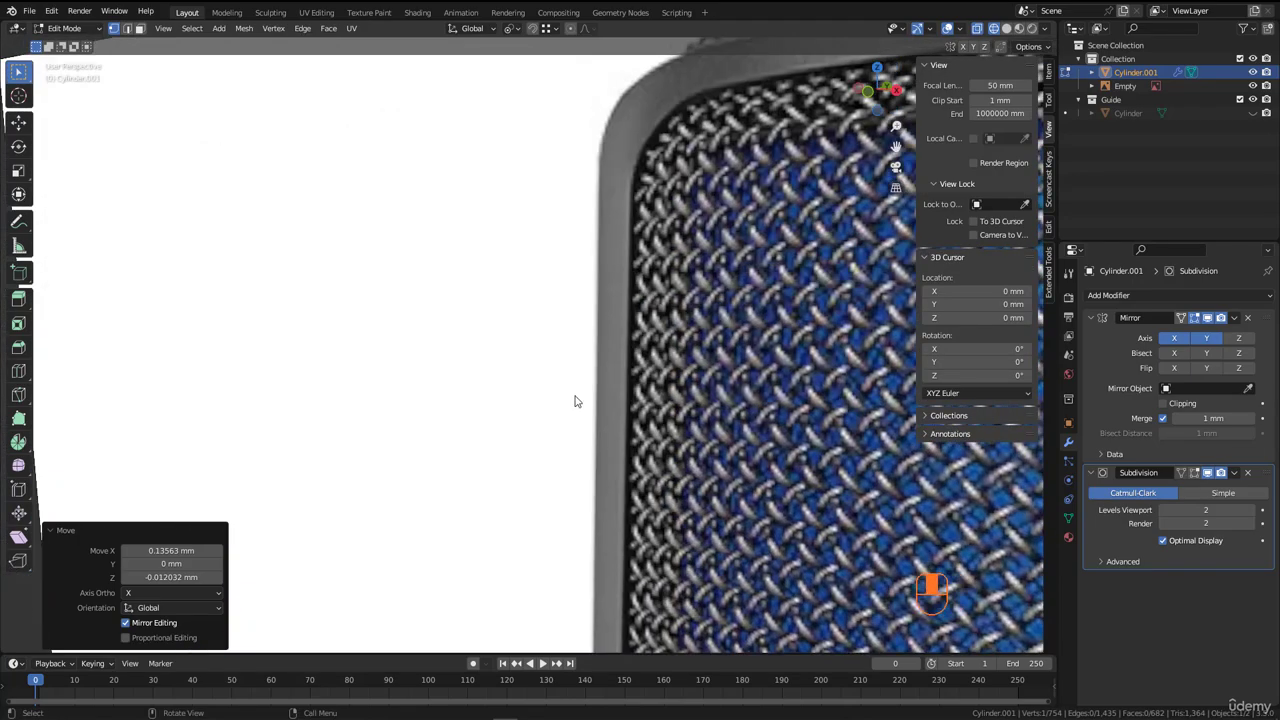
{"action": "scroll", "coordinate": [575, 401], "scroll_direction": "down", "scroll_amount": 6}
{"action": "key", "text": "alt+z"}
{"action": "scroll", "coordinate": [631, 432], "scroll_direction": "down", "scroll_amount": 2}
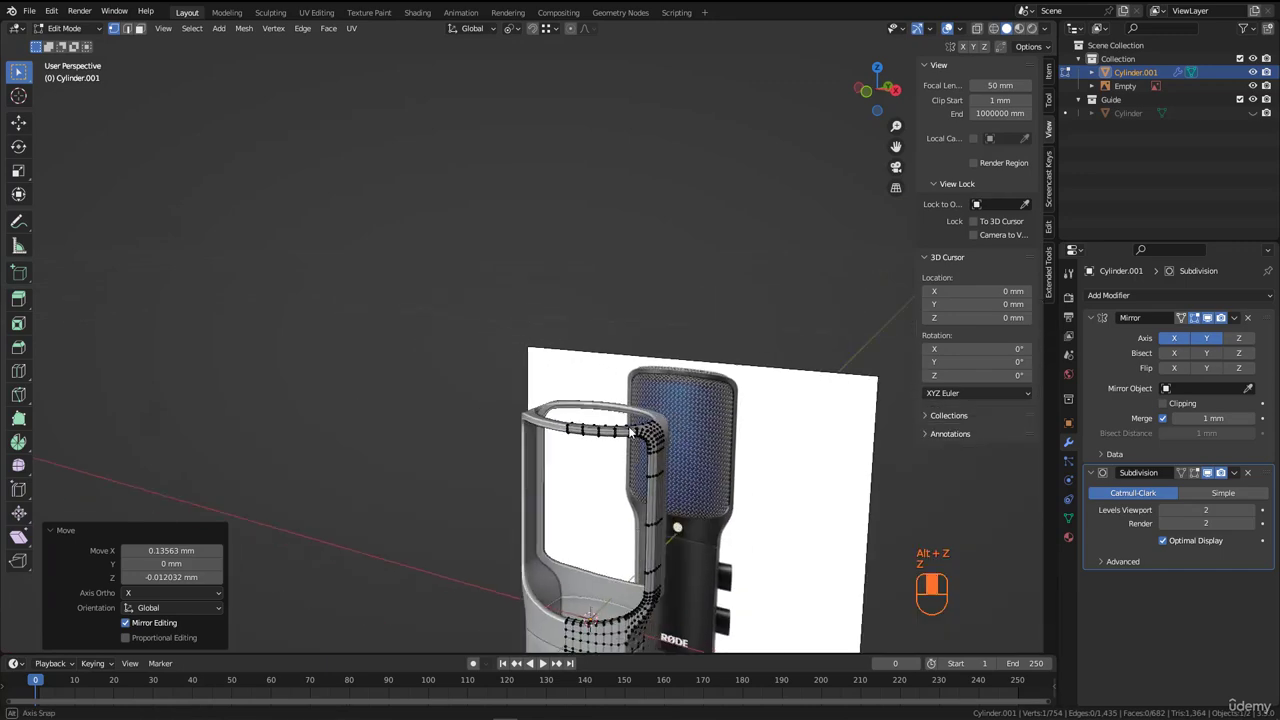
{"action": "scroll", "coordinate": [631, 432], "scroll_direction": "up", "scroll_amount": 3}
{"action": "key", "text": "Tab"}
{"action": "key", "text": "alt+a"}
{"action": "scroll", "coordinate": [674, 431], "scroll_direction": "up", "scroll_amount": 5}
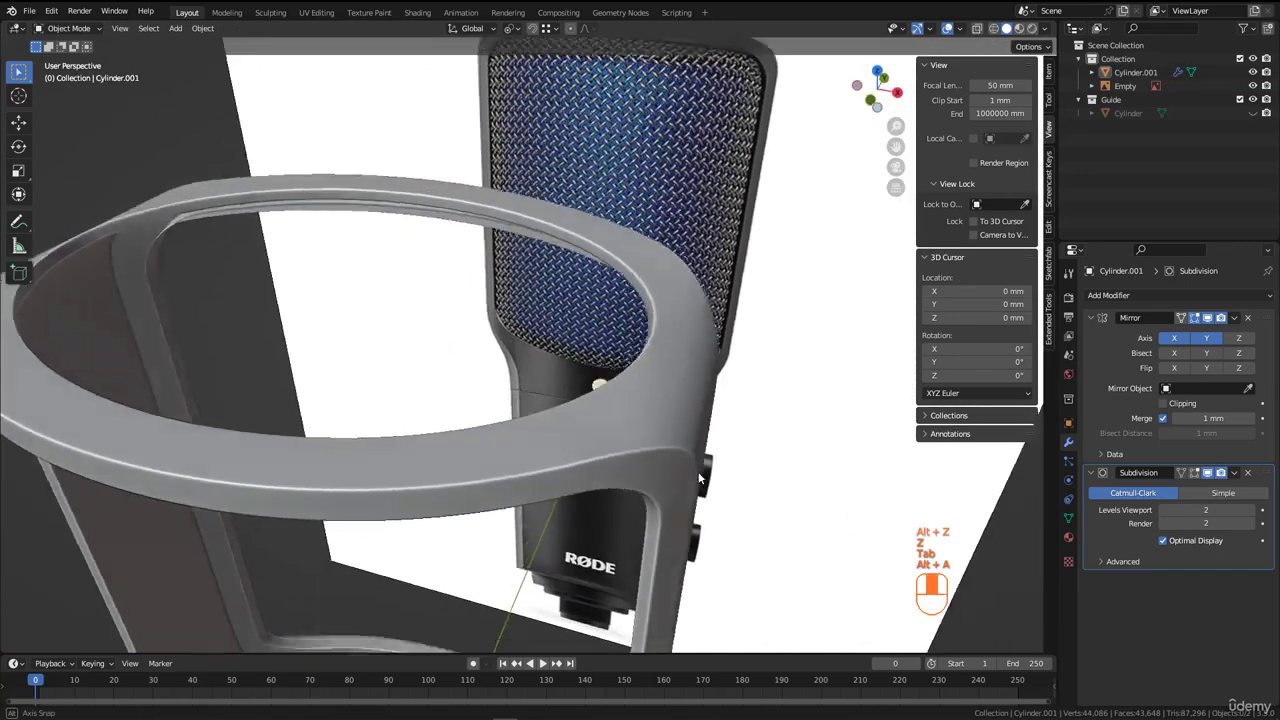
{"action": "middle_click_drag", "start_coordinate": [698, 478], "coordinate": [538, 405]}
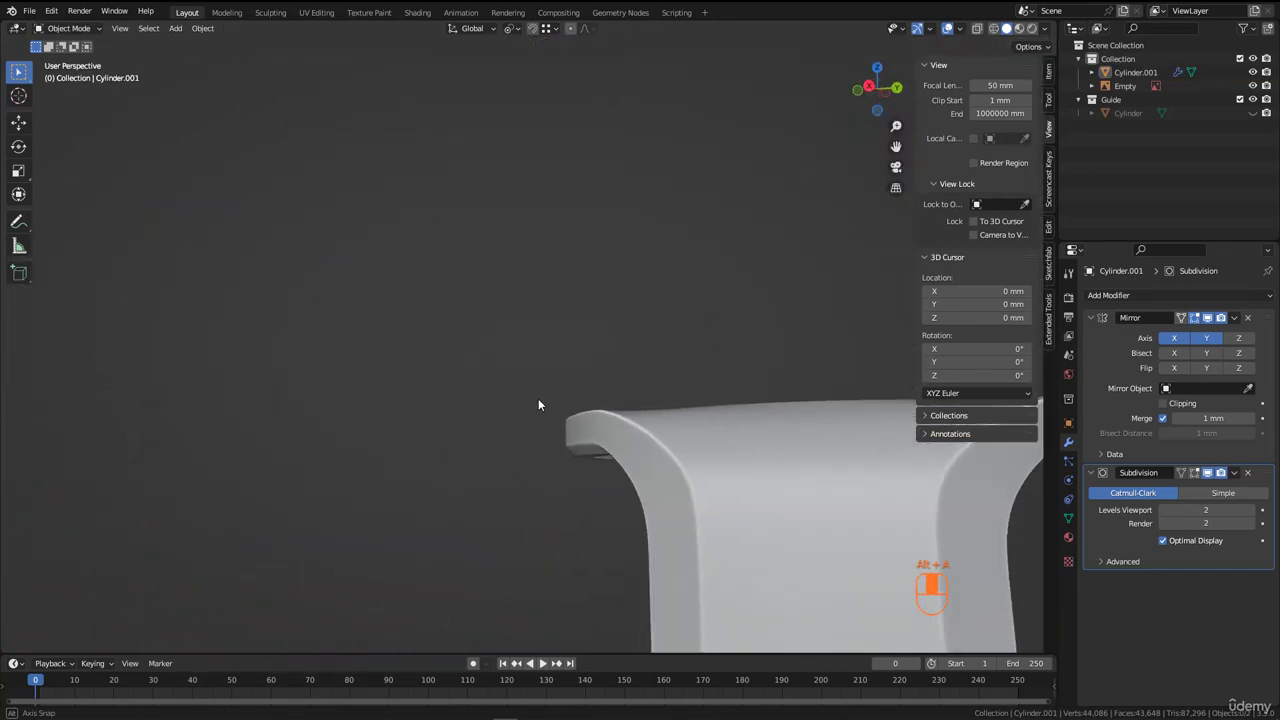
{"action": "scroll", "coordinate": [541, 420], "scroll_direction": "down", "scroll_amount": 4}
- Check the shell's mesh around the upper corner in Edit Mode, then view the whole deselected body in Object Mode
{"action": "left_click", "coordinate": [734, 459]}
{"action": "key", "text": "Tab"}
{"action": "scroll", "coordinate": [723, 453], "scroll_direction": "up", "scroll_amount": 3}
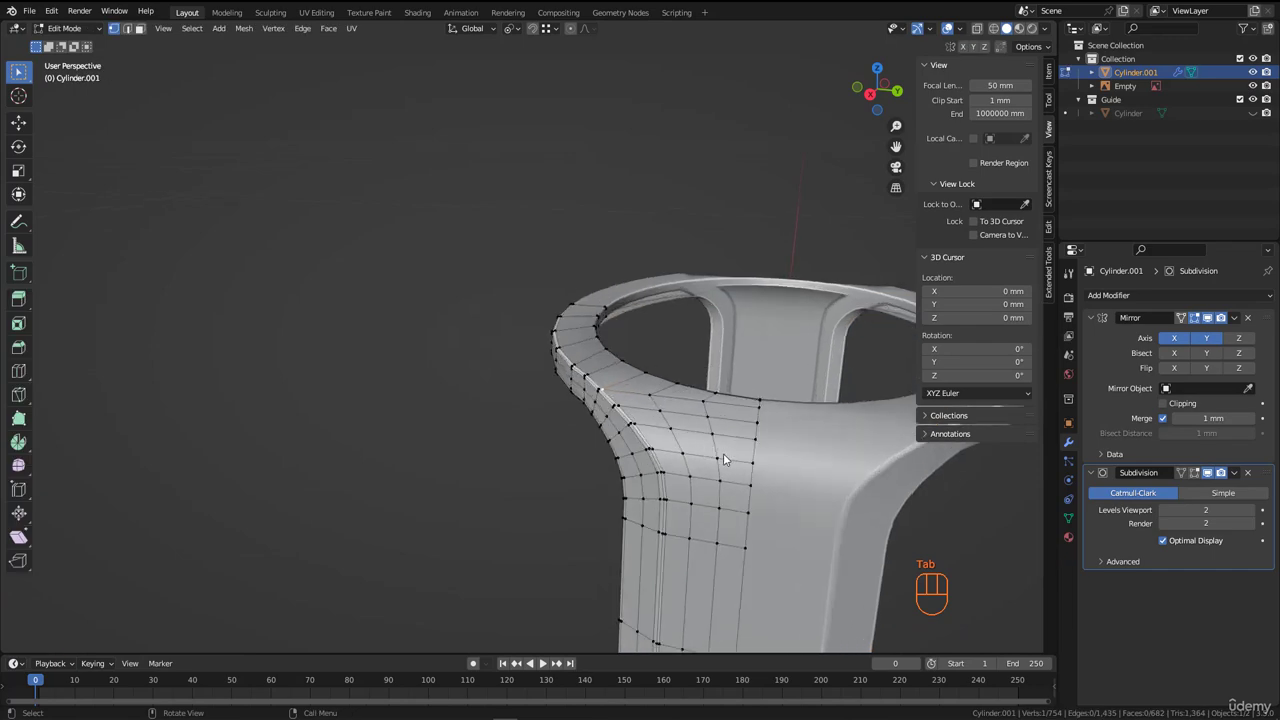
{"action": "middle_click_drag", "start_coordinate": [723, 453], "coordinate": [610, 490]}
{"action": "key", "text": "Tab"}
{"action": "key", "text": "alt+a"}
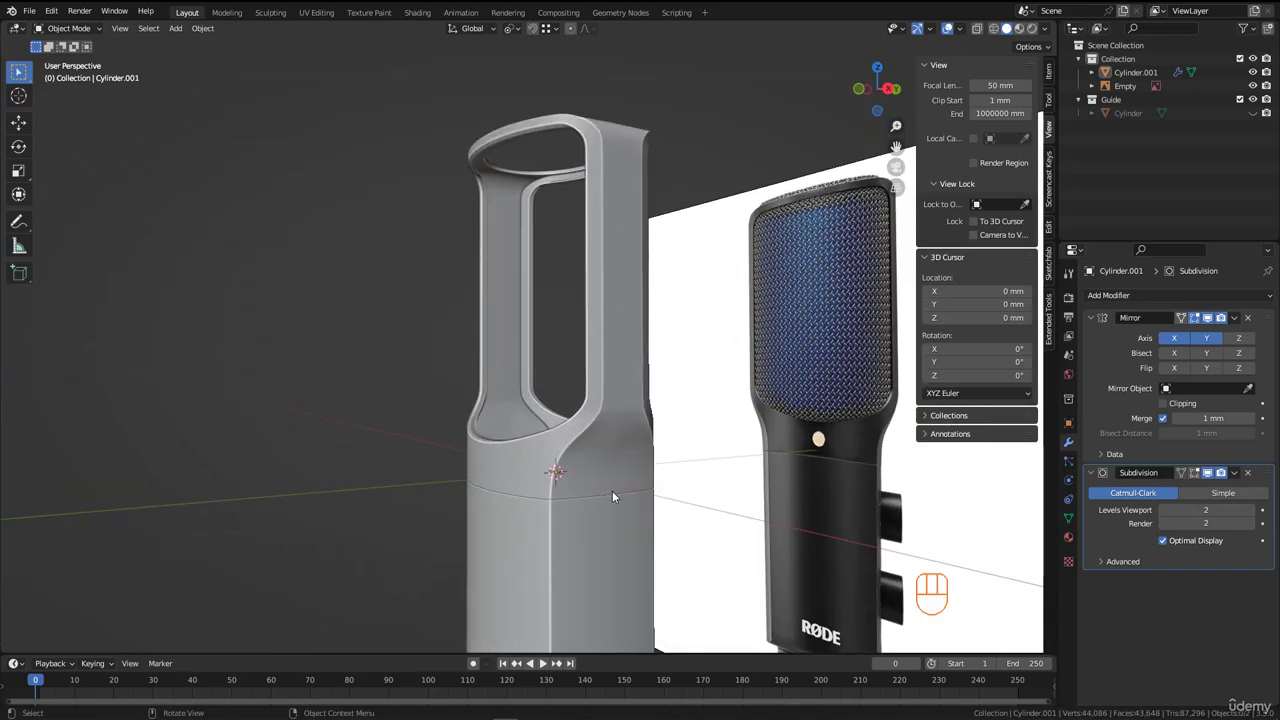